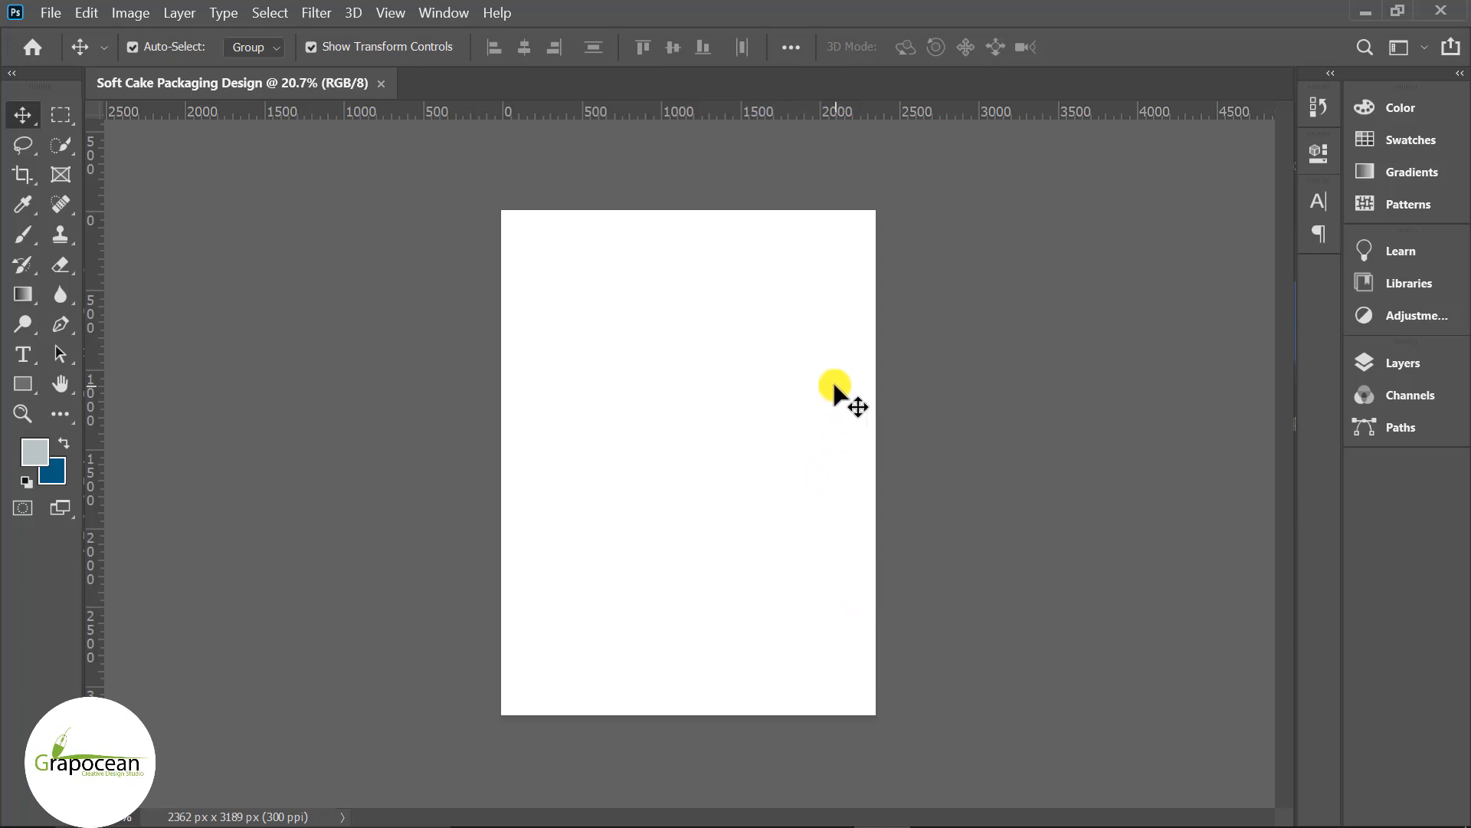
Draw a closed Pen tool shape covering the canvas's lower part, its upper edge curving downward and its sides extending past the page.
scroll(834, 386, up, 1)
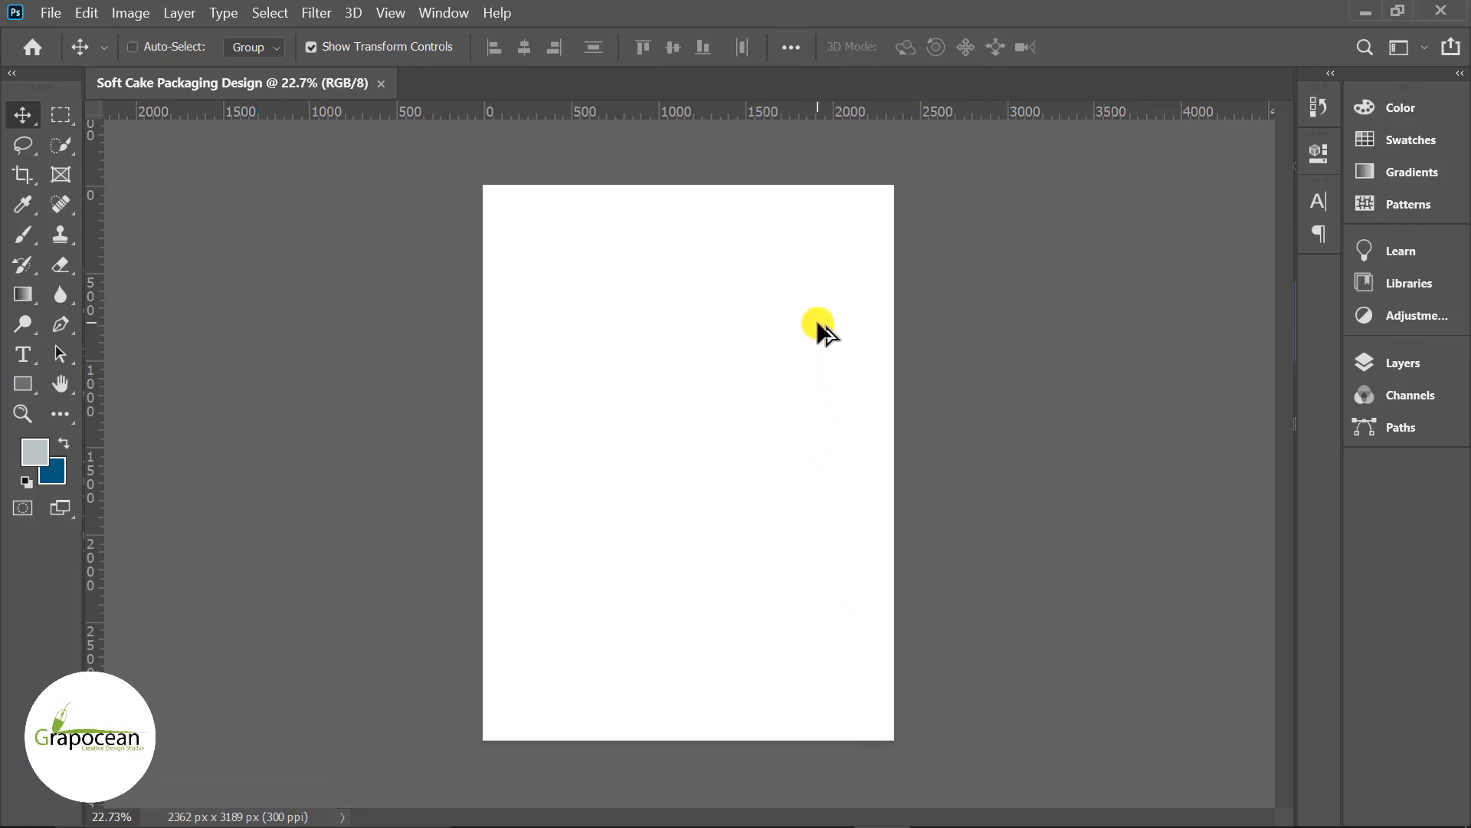
click(61, 325)
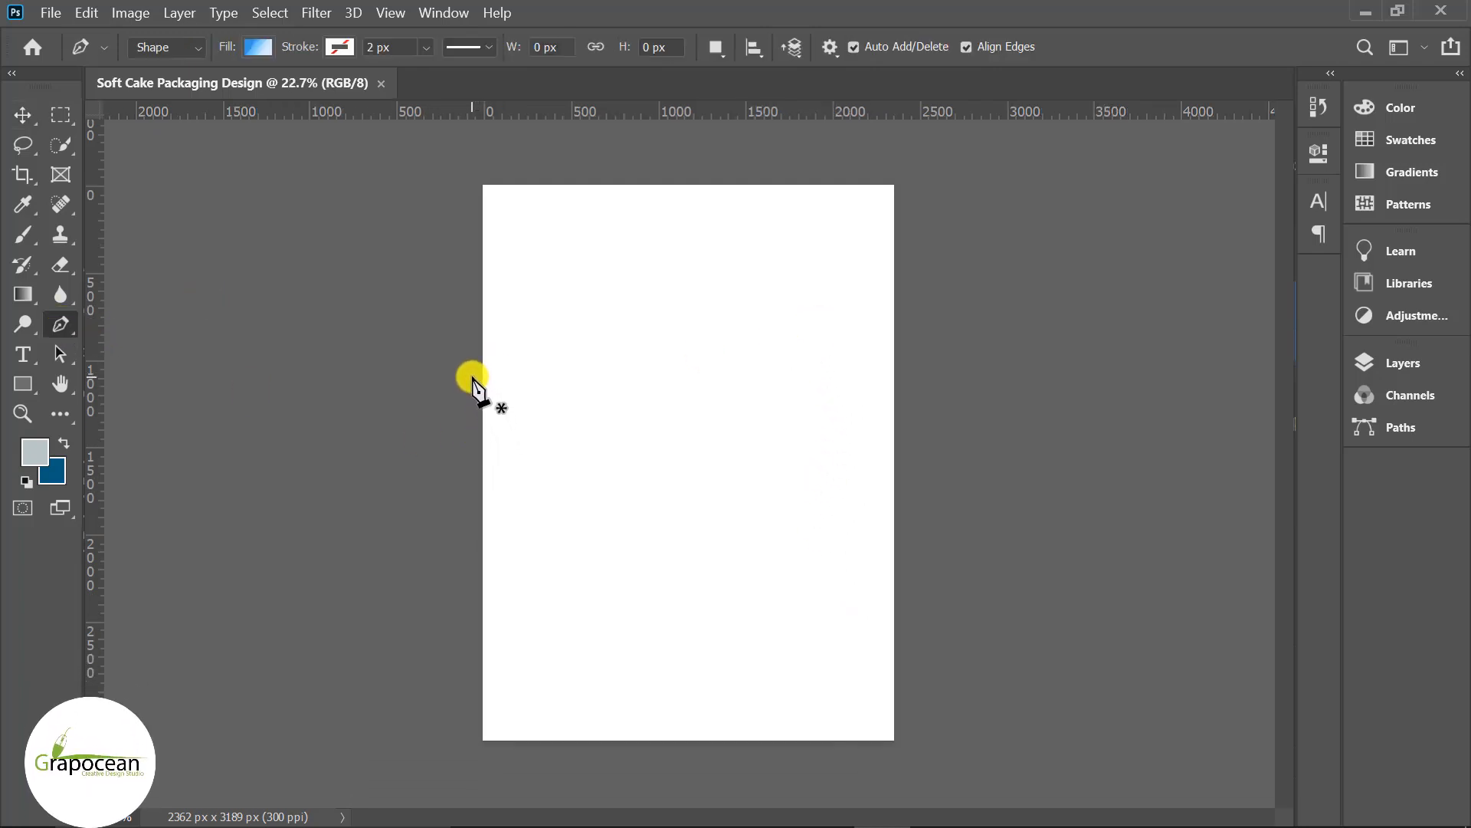
drag(918, 427, 1189, 305)
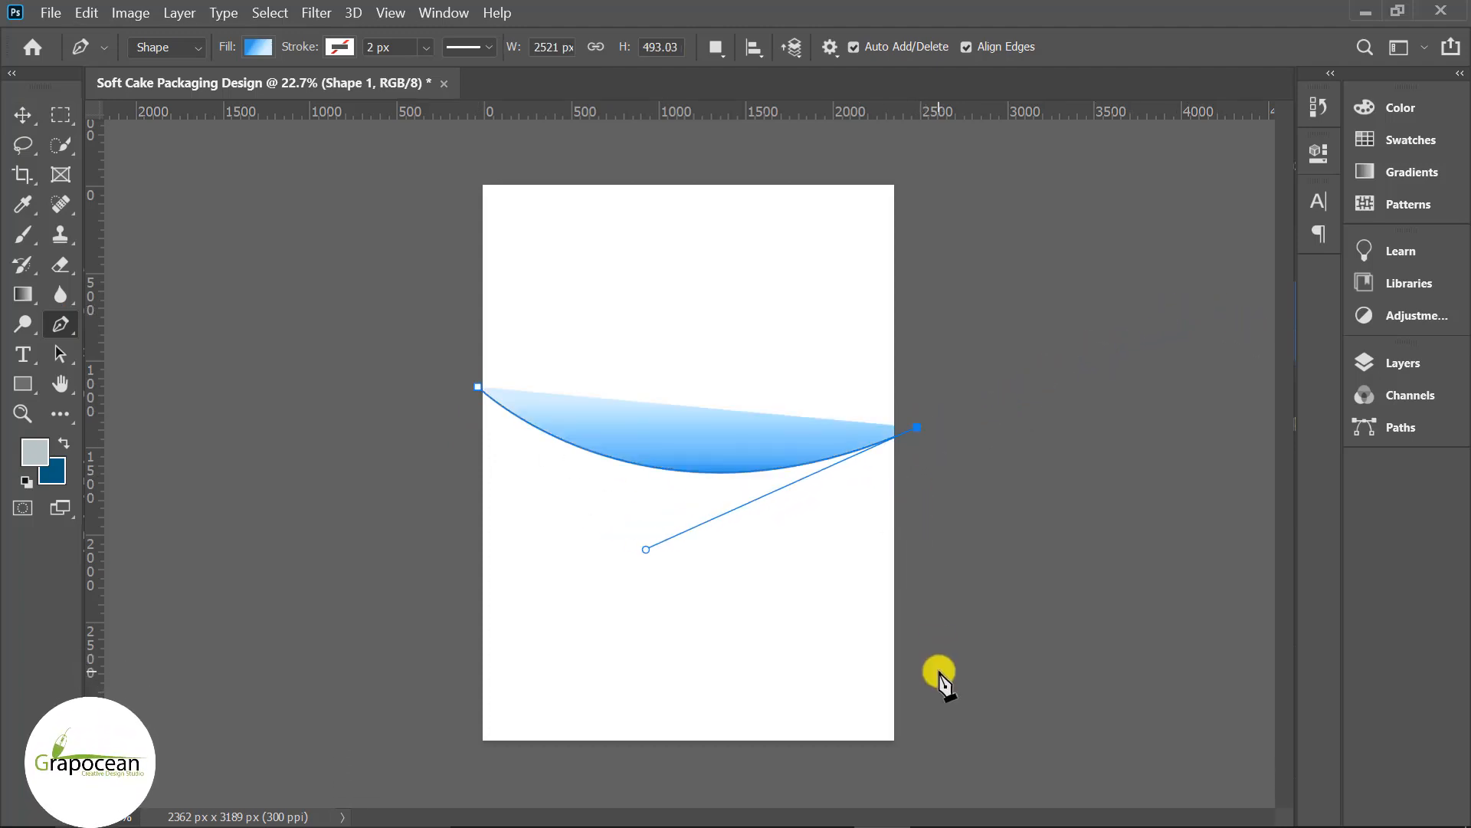
scroll(942, 678, down, 1)
click(921, 731)
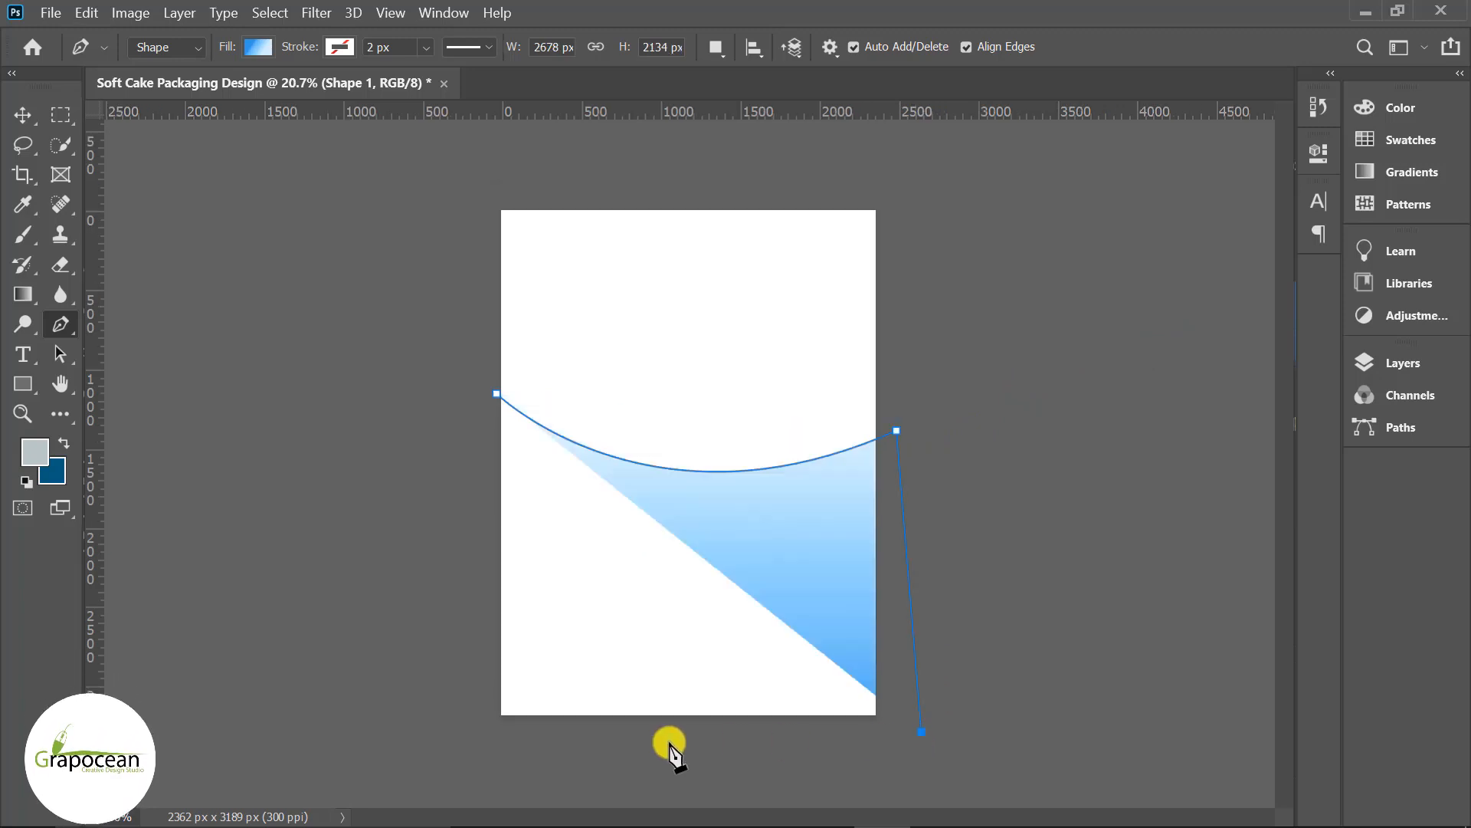
click(478, 723)
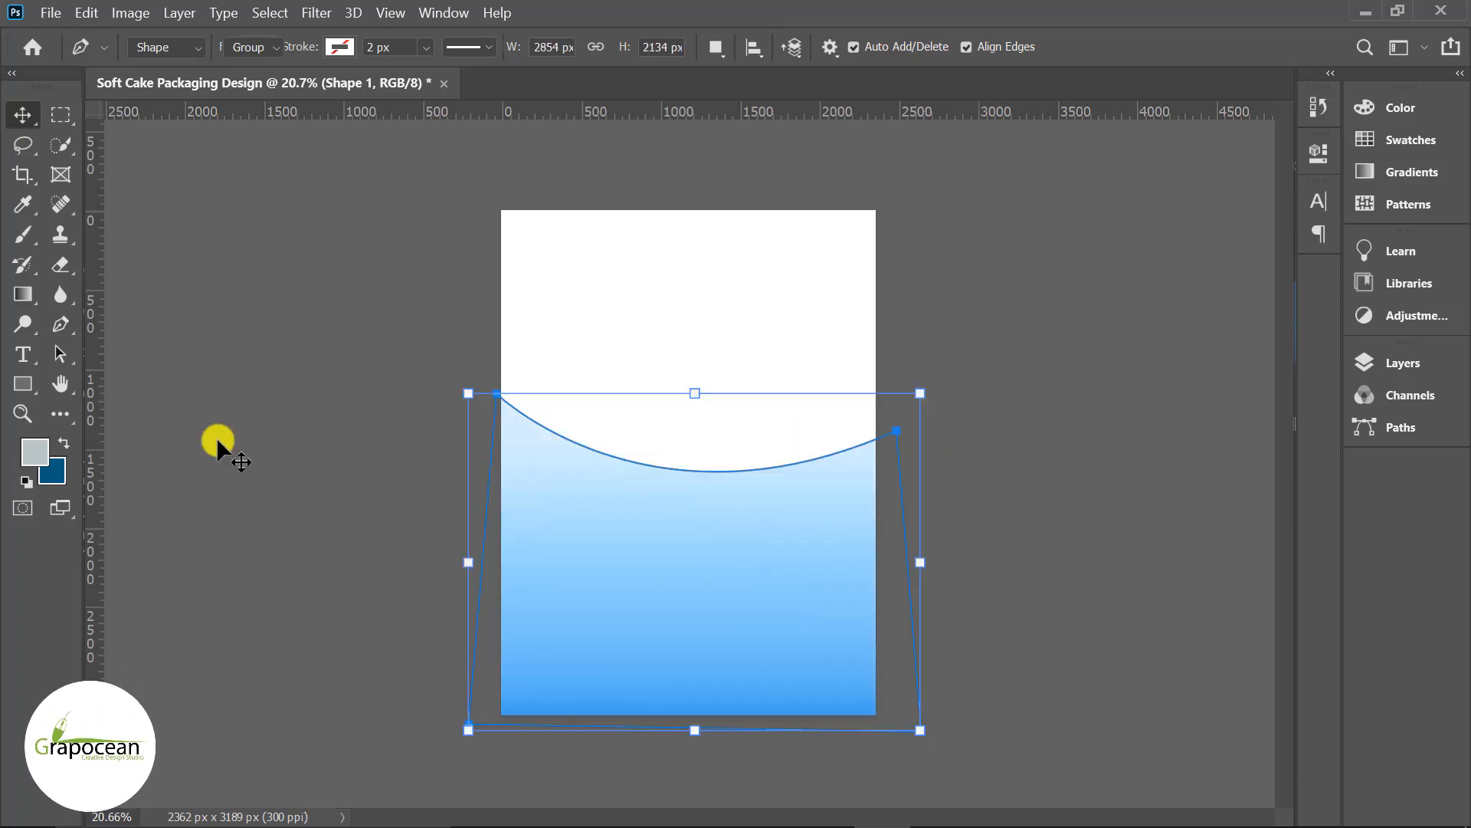
Enlarge and reposition the lower shape so its curved edge dips left of the page's centre and it covers the page down to its bottom edge.
key(v)
drag(715, 659, 711, 642)
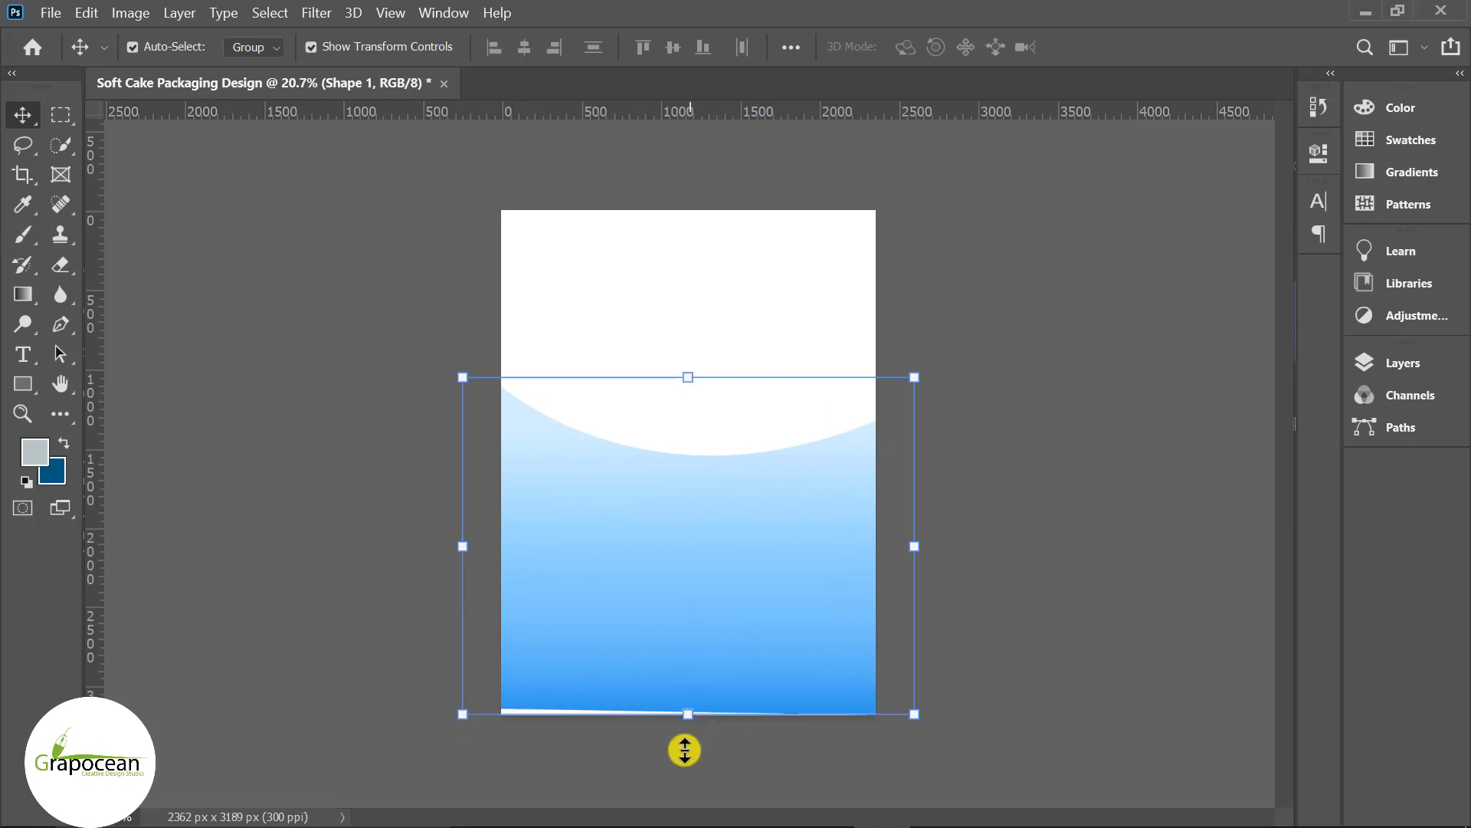
drag(684, 750, 673, 805)
drag(674, 644, 662, 599)
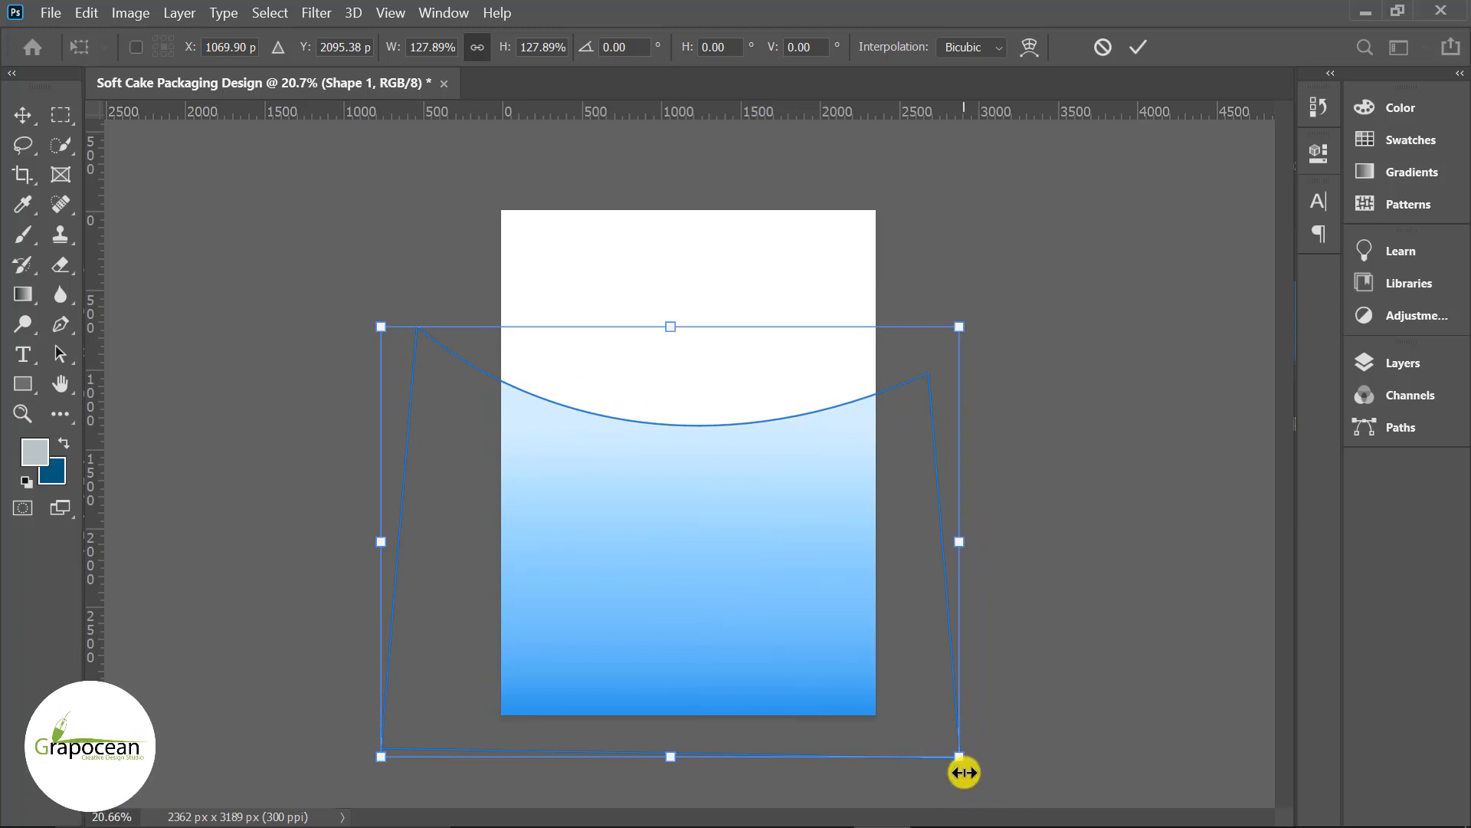
drag(962, 769, 1001, 712)
drag(841, 687, 853, 684)
click(1139, 46)
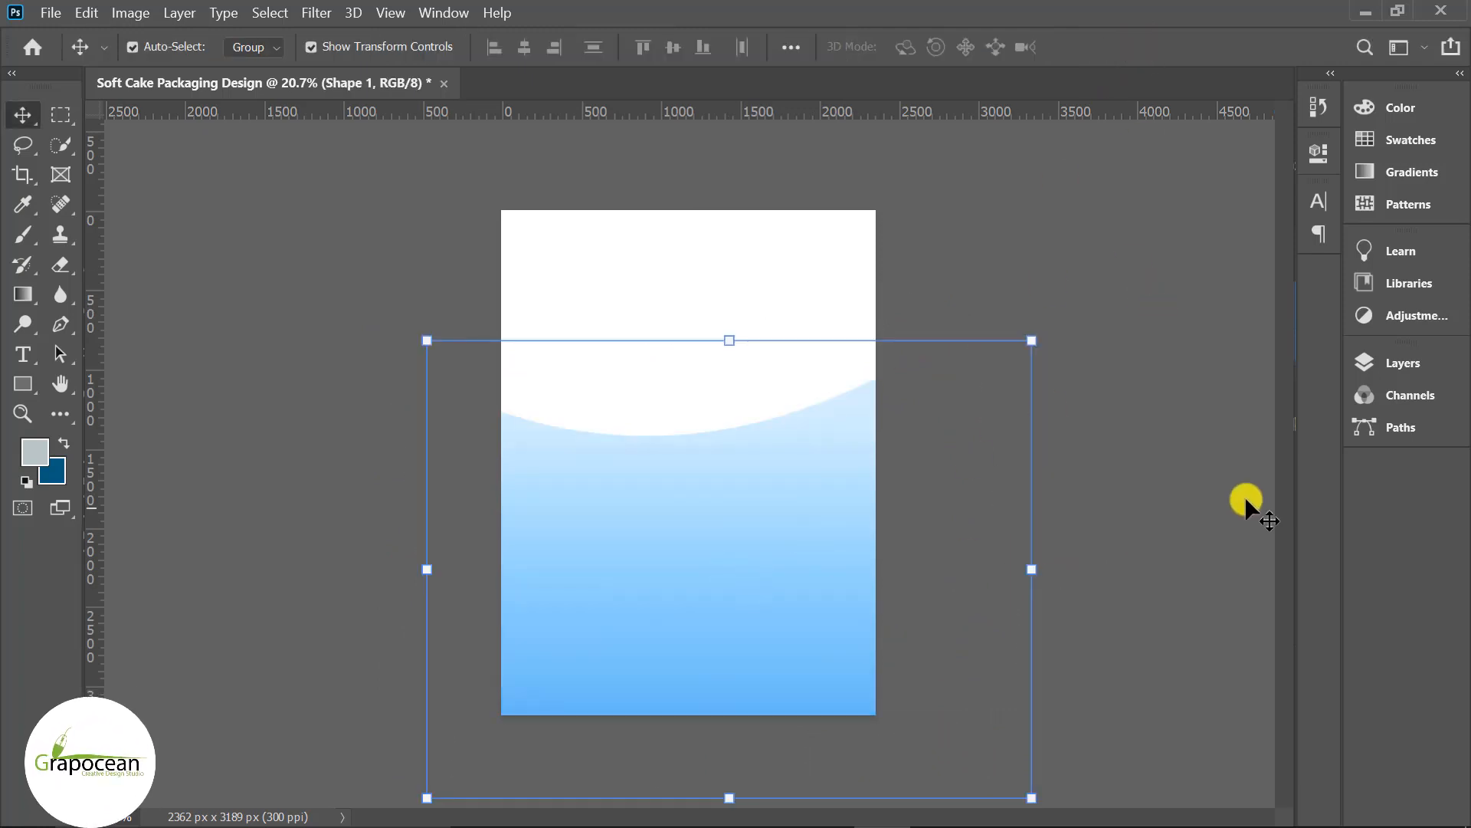
click(1218, 511)
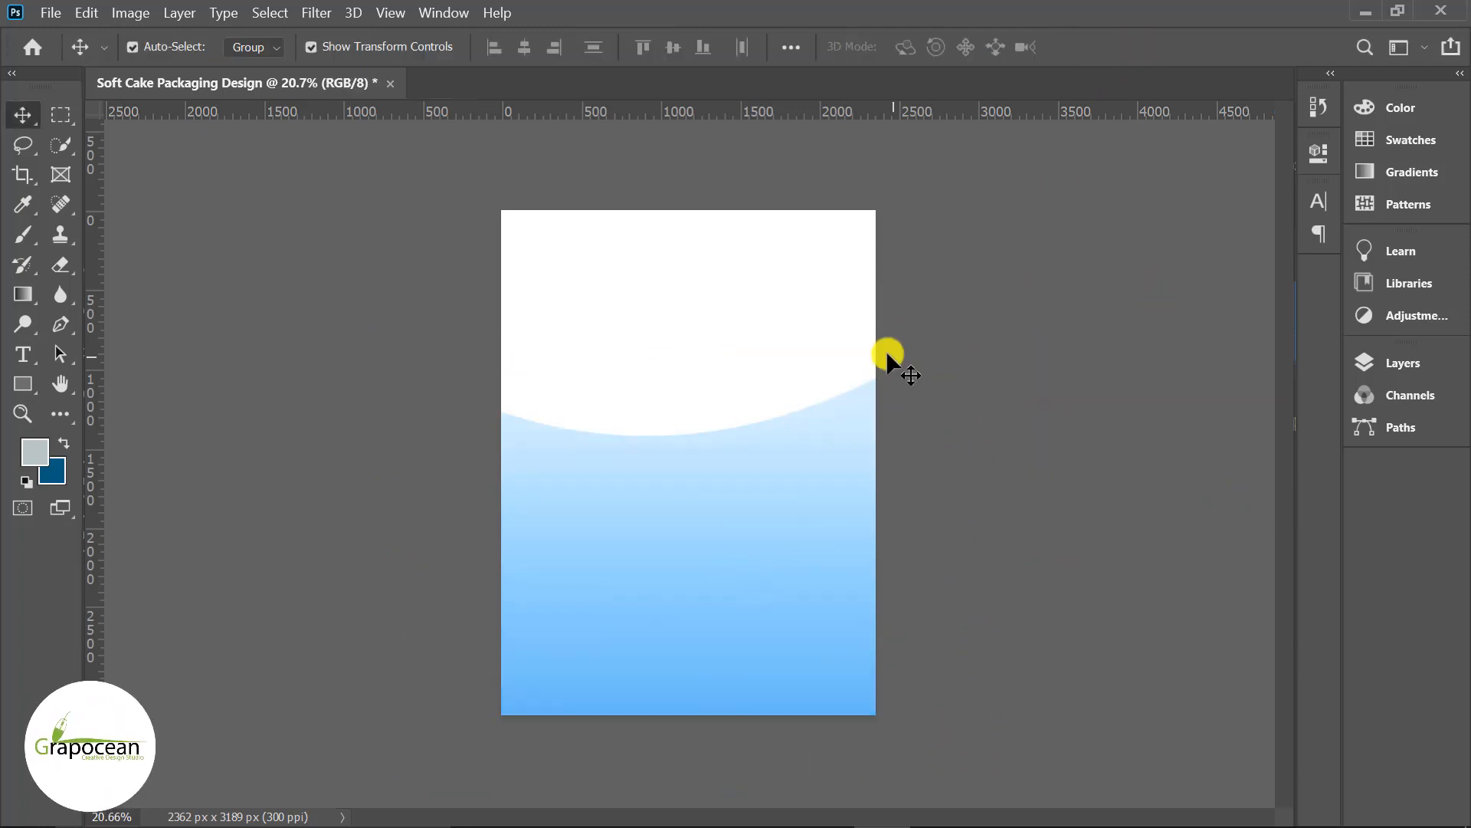
Draw a second closed Pen tool shape over the page's upper part, tracing the curved edge of the first shape.
click(61, 325)
click(498, 410)
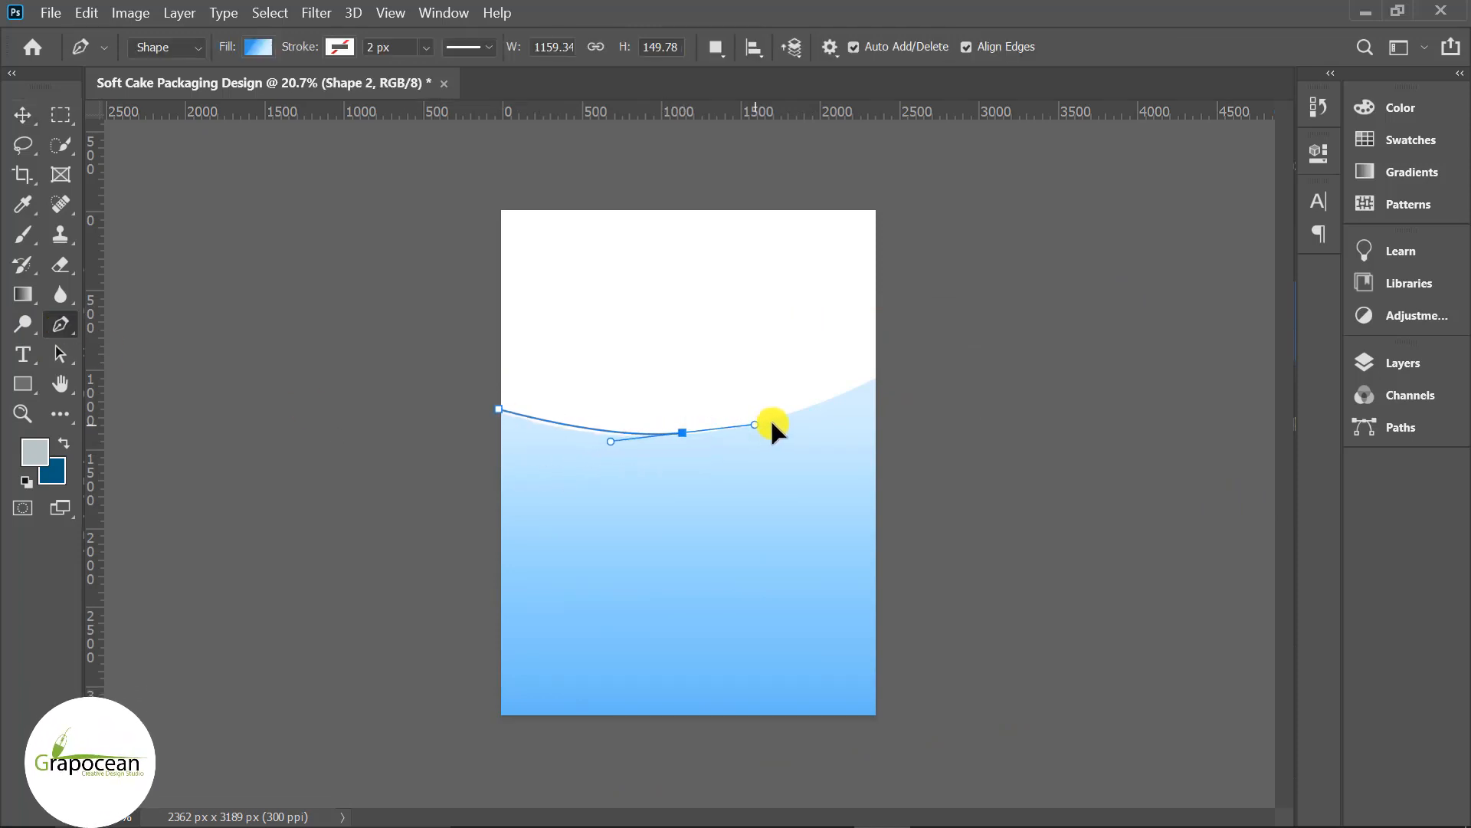
drag(771, 424, 792, 421)
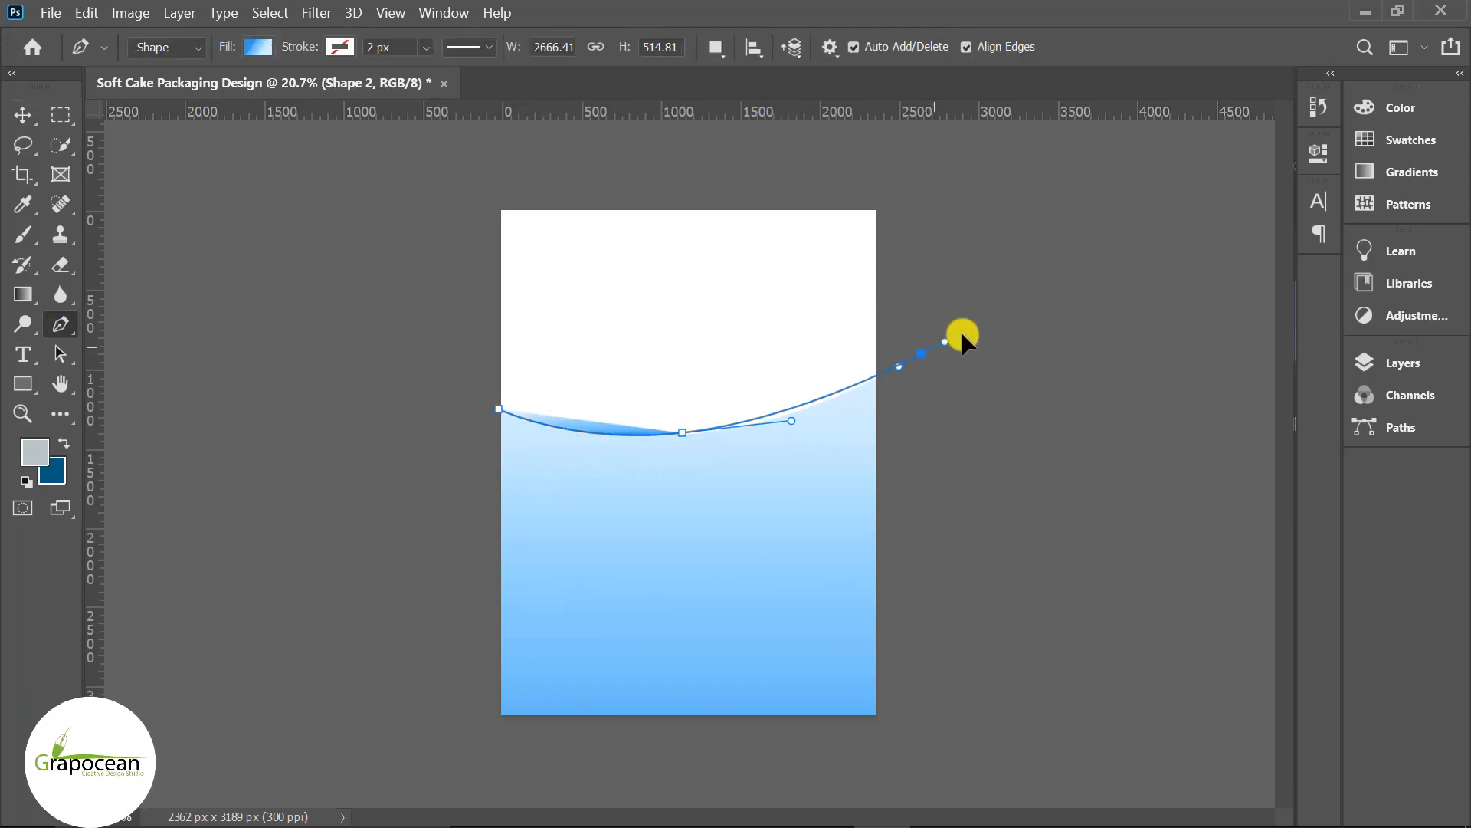
drag(993, 309, 994, 310)
alt+click(921, 354)
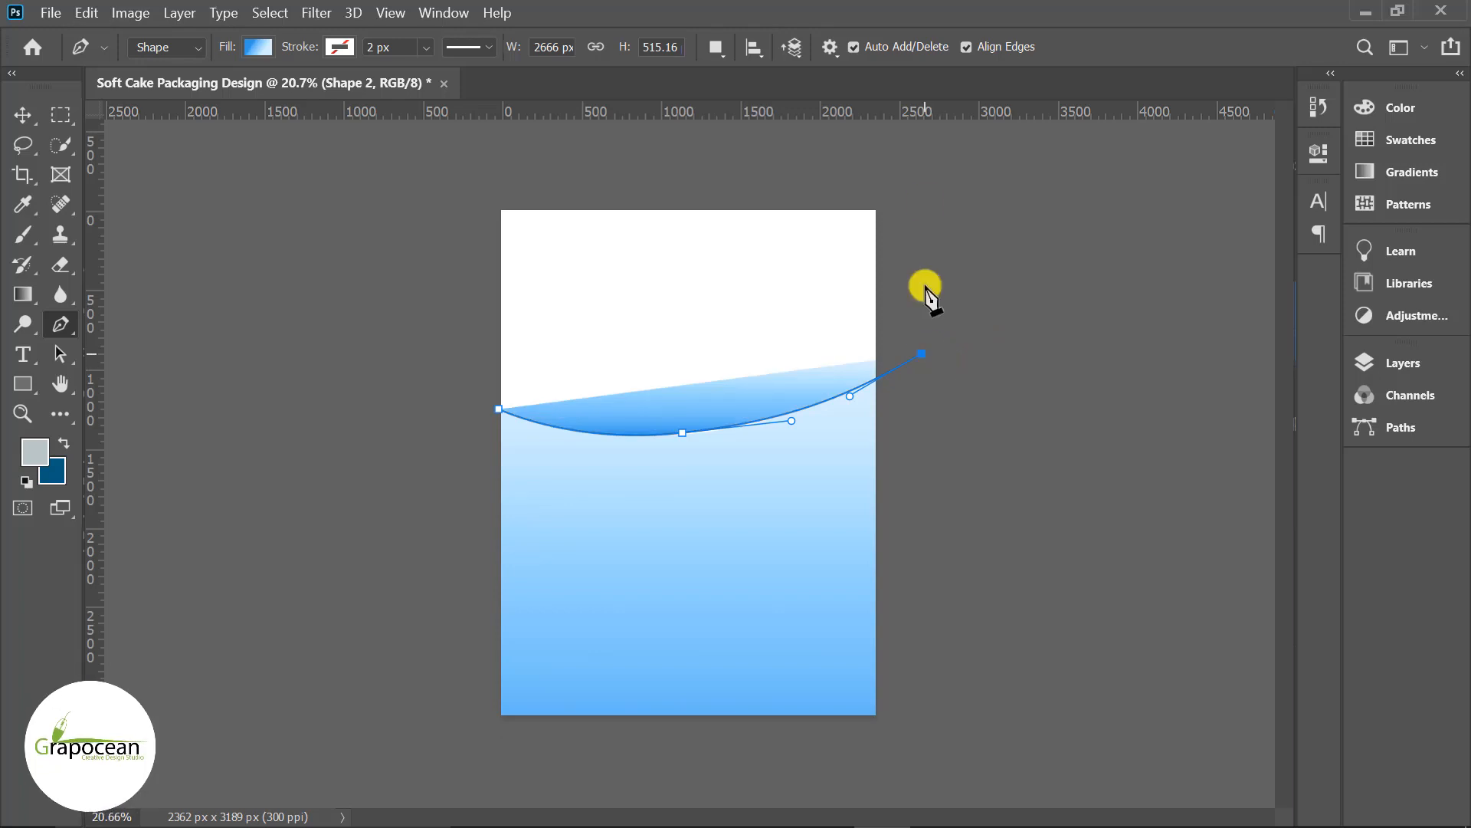
click(900, 188)
click(458, 177)
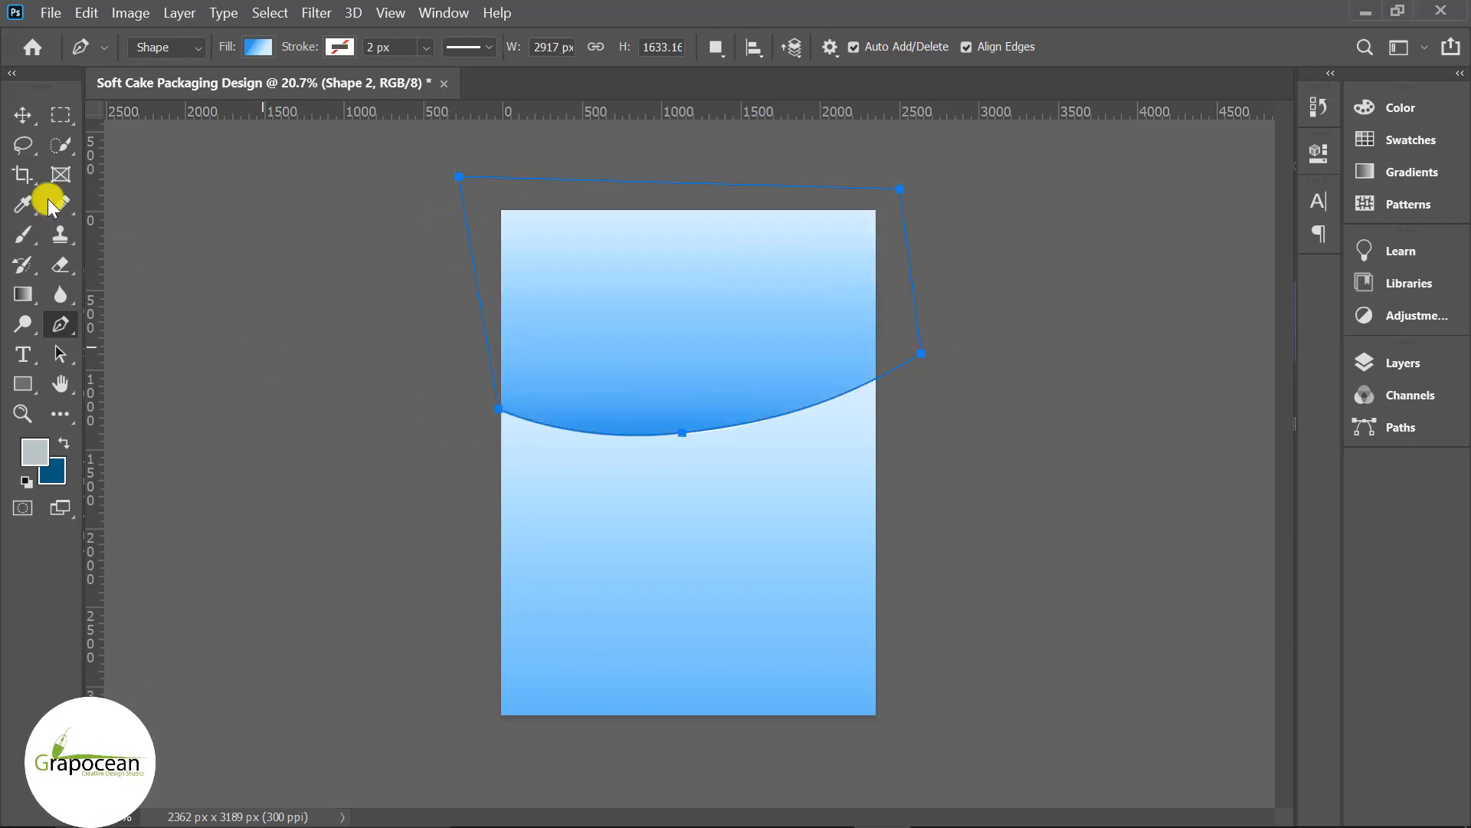
Nudge the upper shape slightly downward and place its Shape 2 layer beneath Shape 1.
key(v)
click(279, 411)
drag(707, 322, 707, 334)
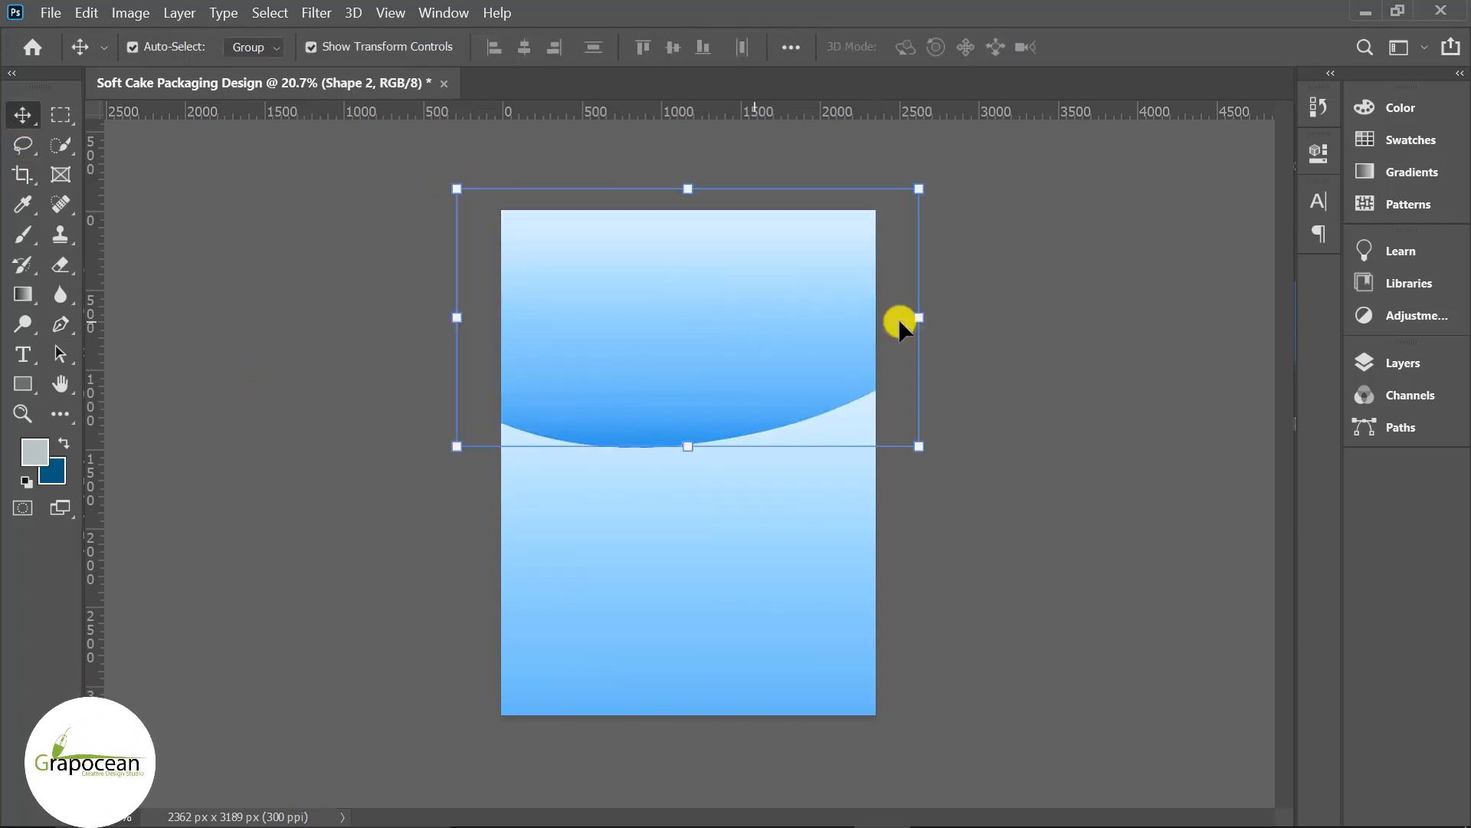
click(1096, 336)
click(904, 334)
click(1418, 361)
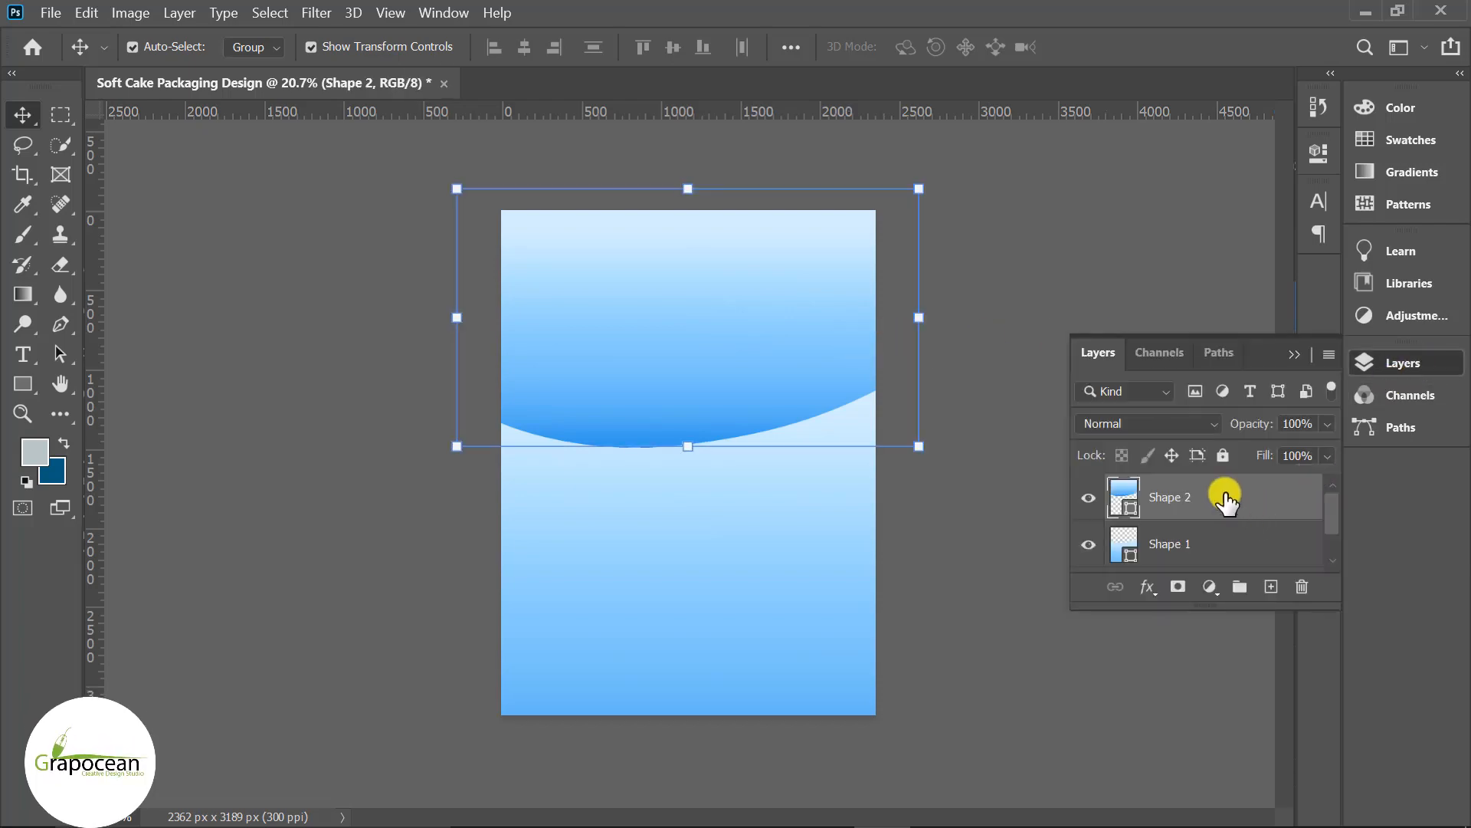
drag(1225, 497, 1166, 522)
click(969, 429)
click(636, 384)
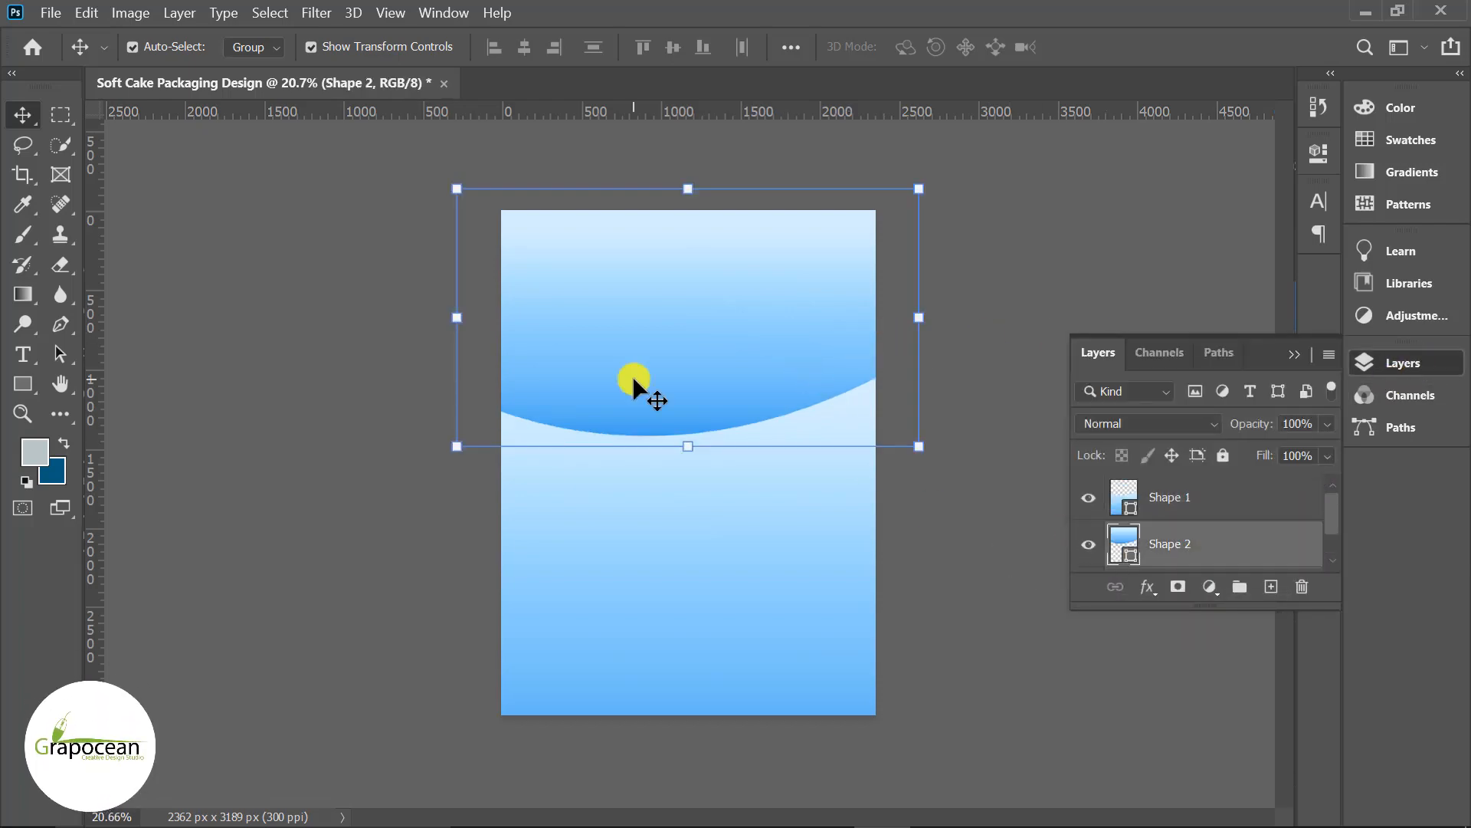
click(368, 230)
Open the images 2Pd1KBK7S5, 4fLZhGhF73 and TQAPCNh4rC from the cake packaging design folder.
click(50, 13)
click(62, 57)
drag(190, 174, 192, 173)
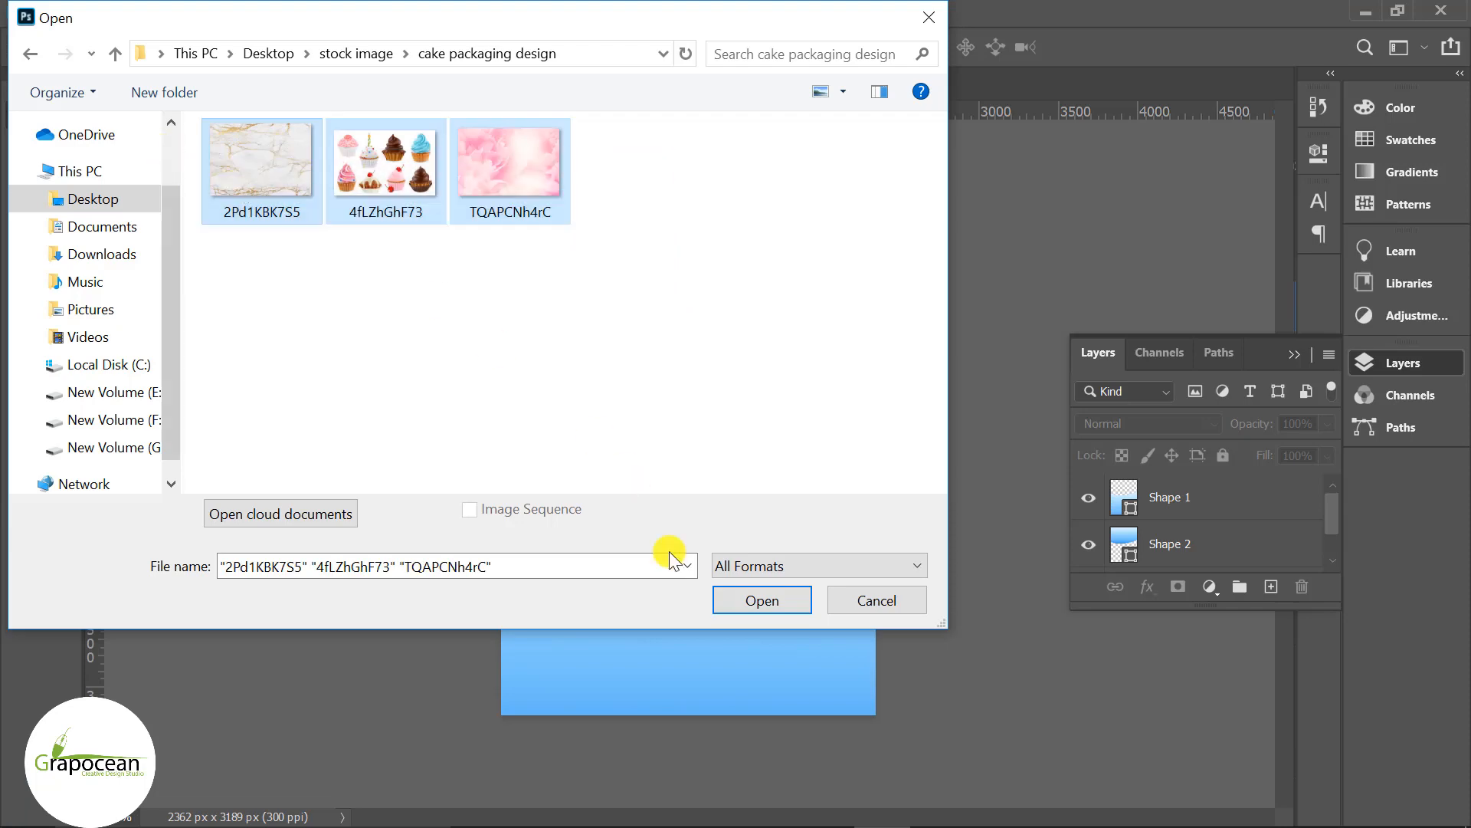
click(770, 599)
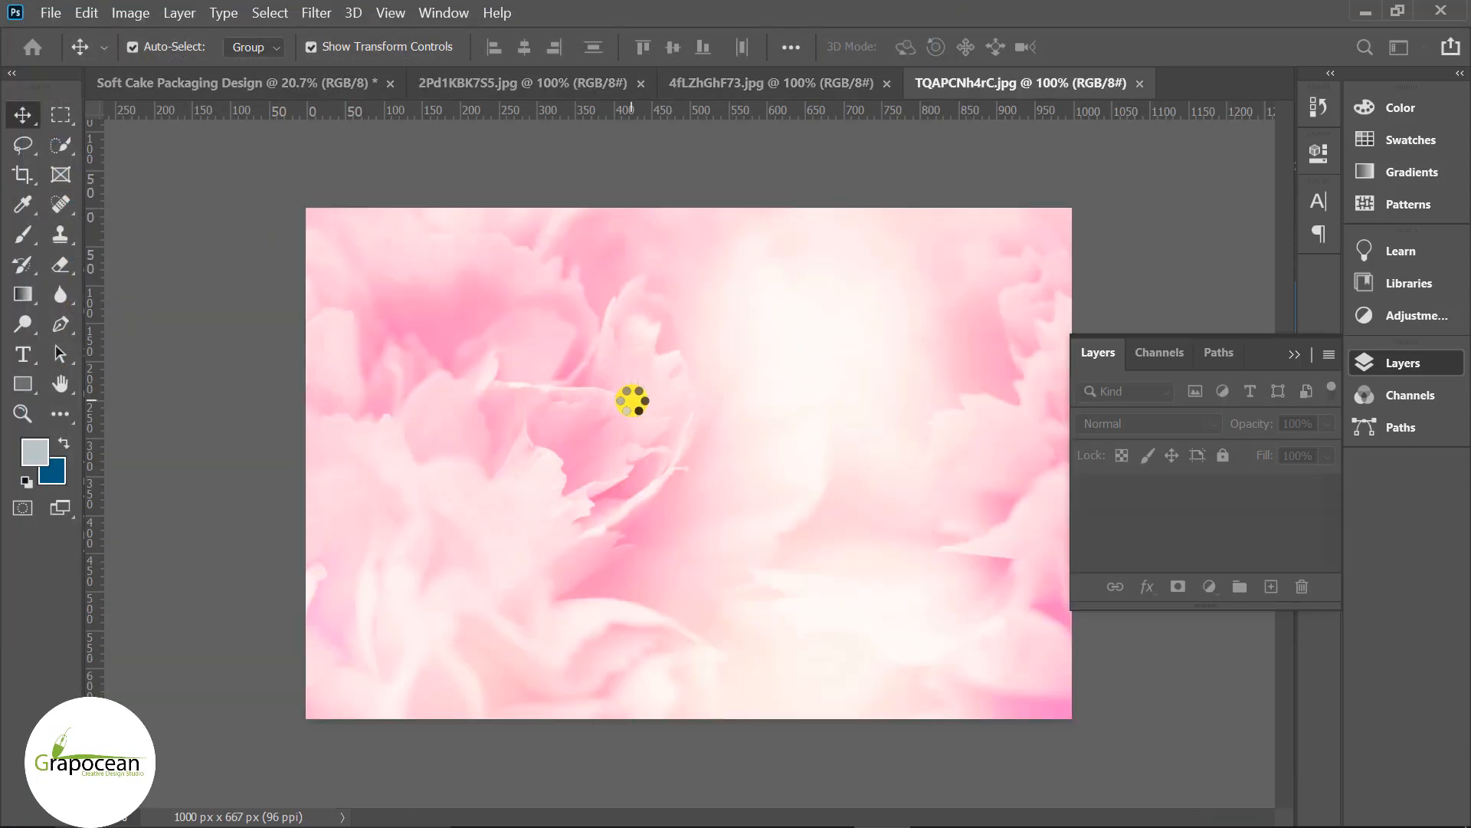
Bring the unlocked TQAPCNh4rC image into the packaging design, enlarge it to 432.10% over the lower area, and clip it to Shape 1.
click(1302, 492)
drag(618, 310, 630, 584)
drag(713, 638, 972, 804)
drag(782, 670, 860, 653)
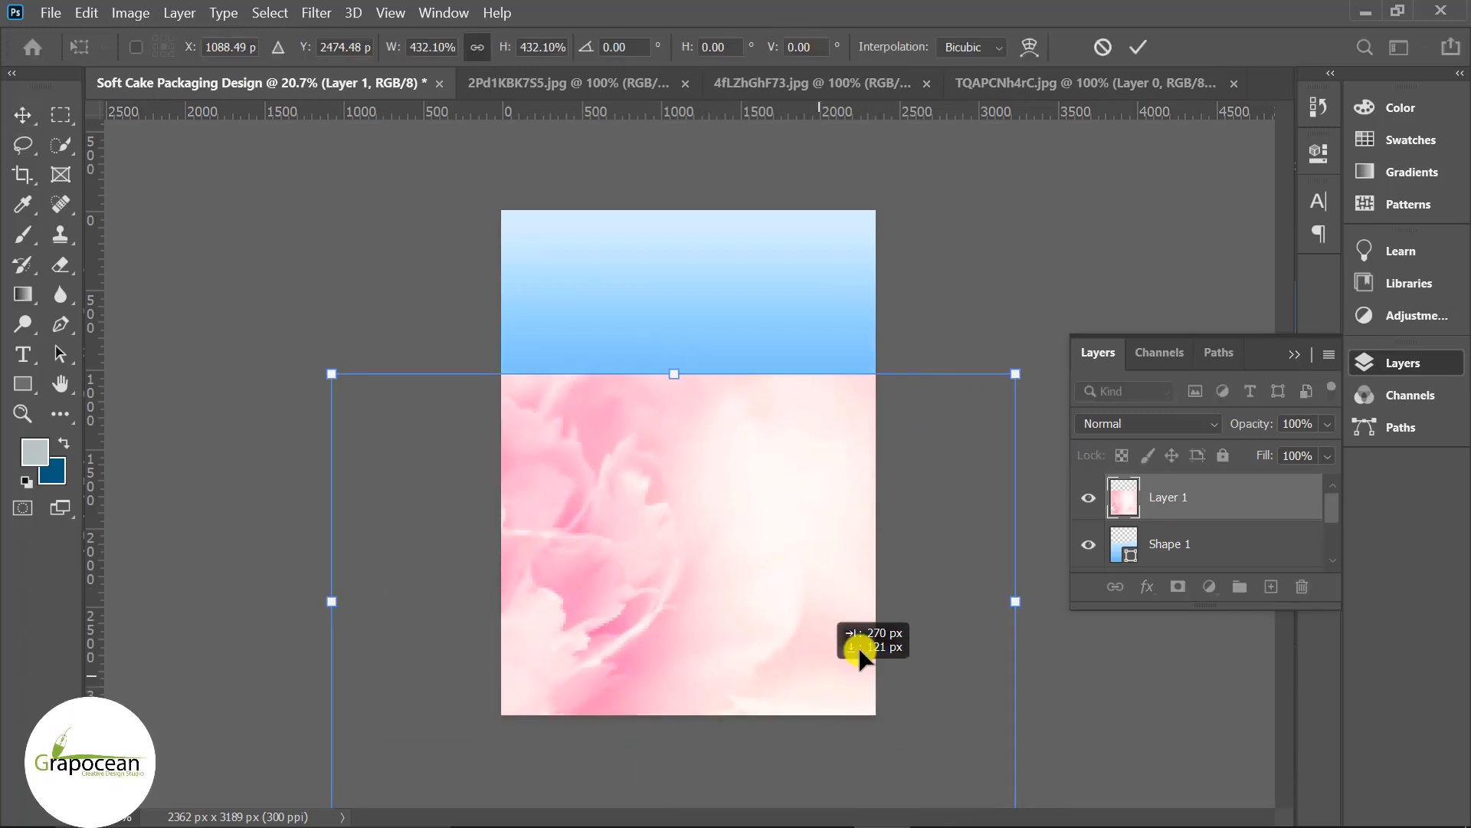
click(1138, 47)
right_click(1199, 498)
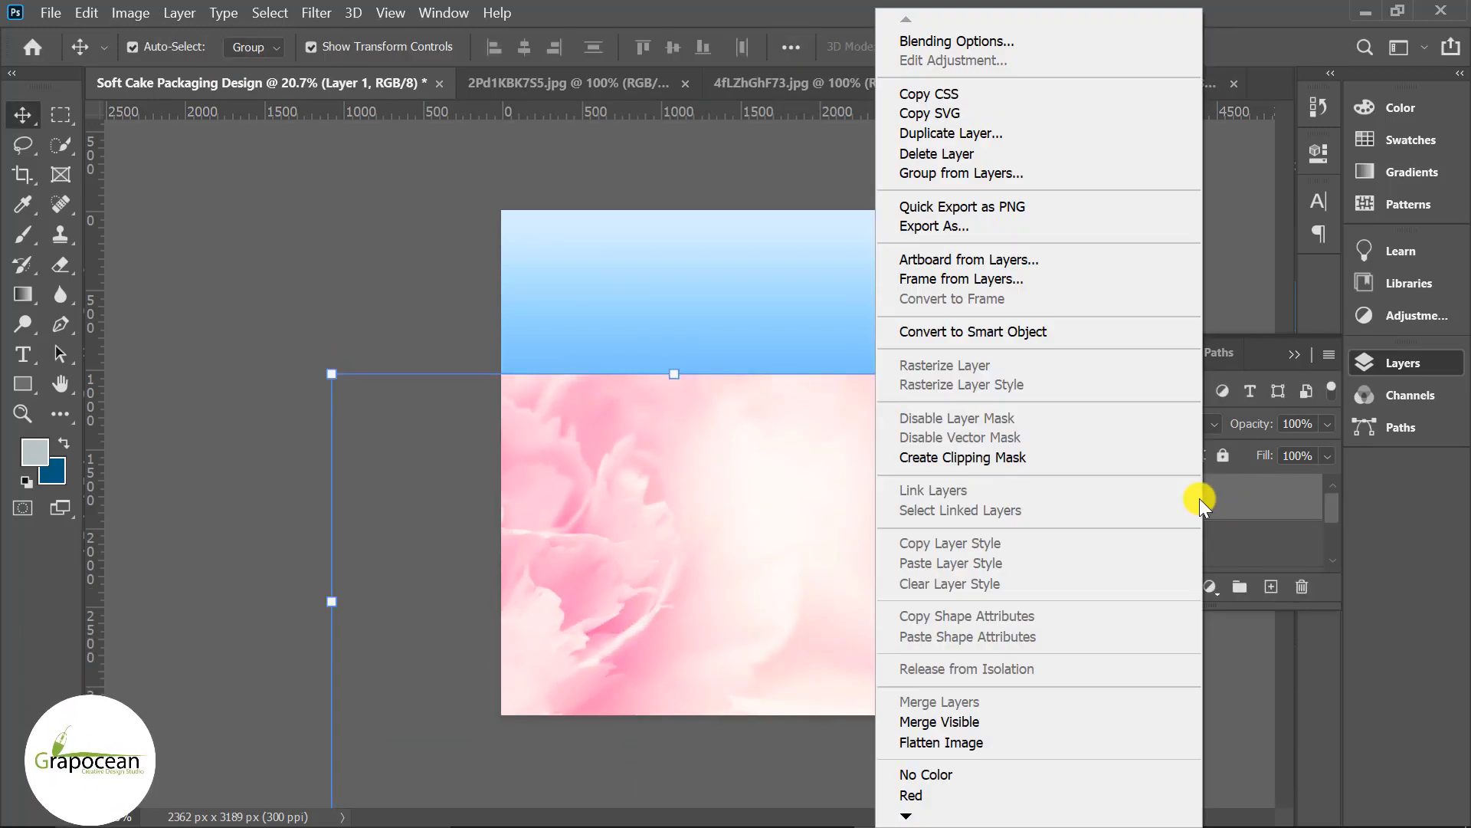
click(1028, 457)
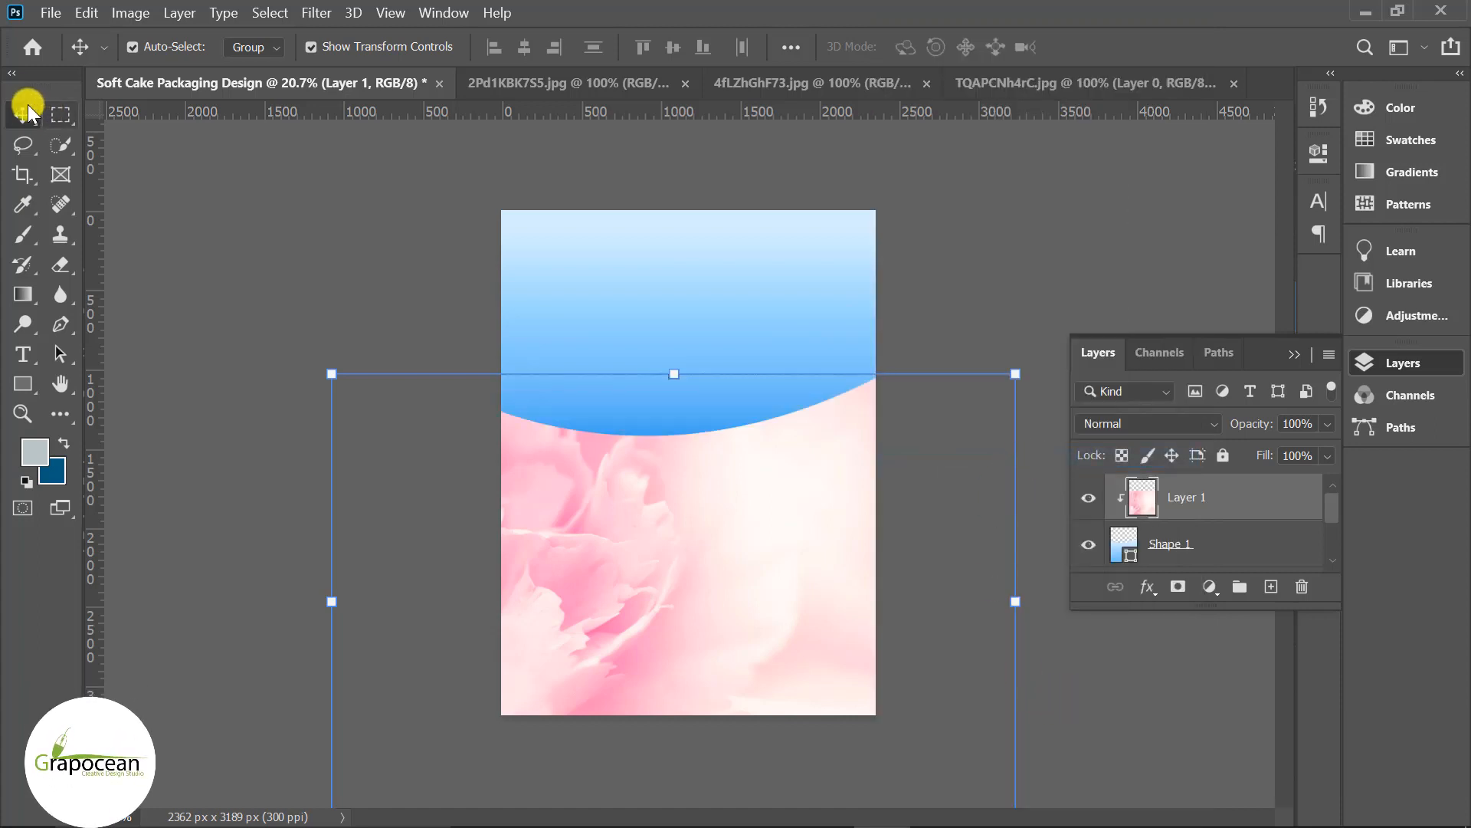
Rotate Shape 2's linear gradient fill so the deep blue starts at the page's upper edge and fades downward.
key(ctrl+t)
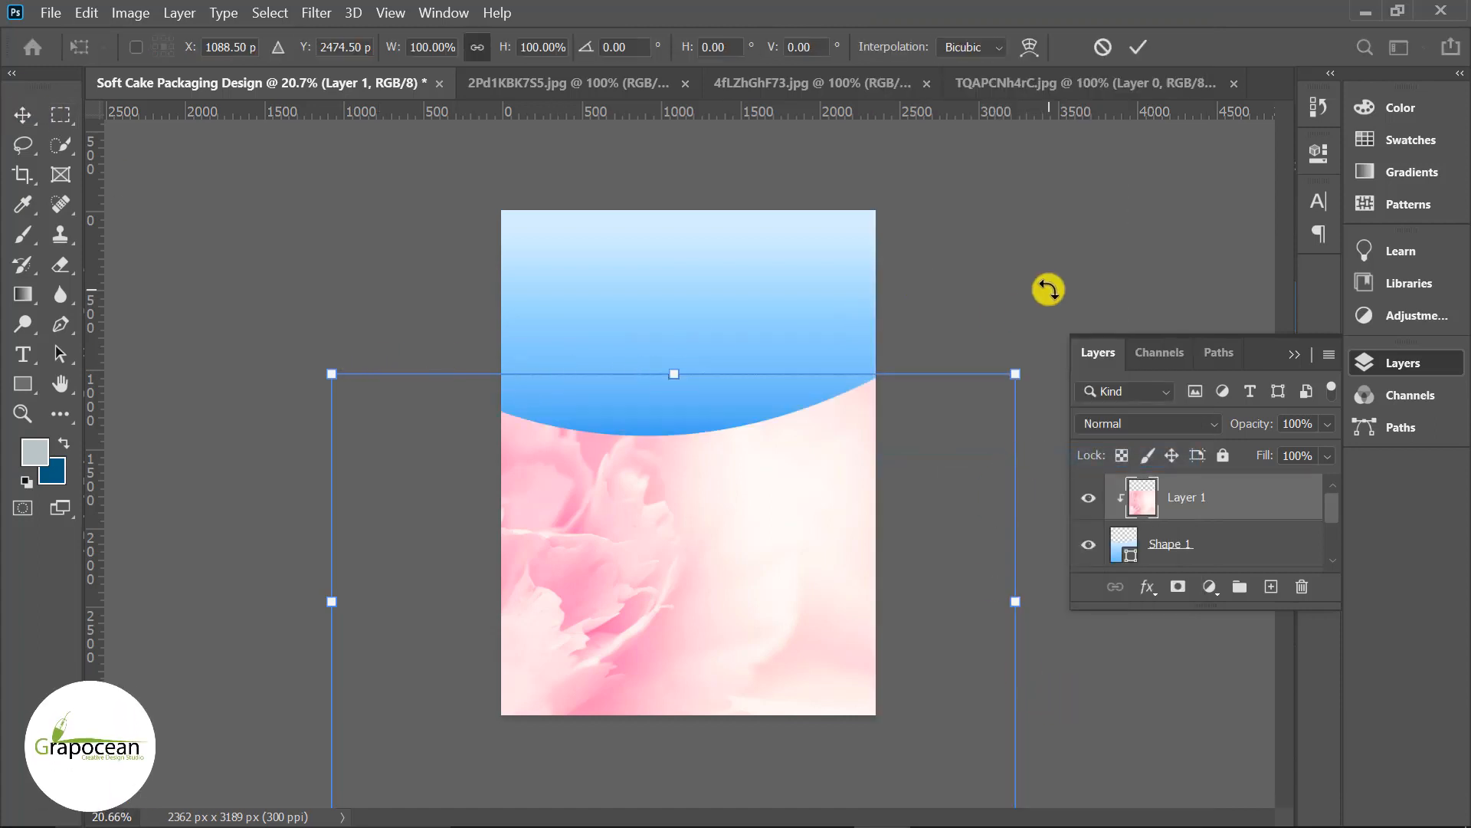
scroll(1198, 559, down, 3)
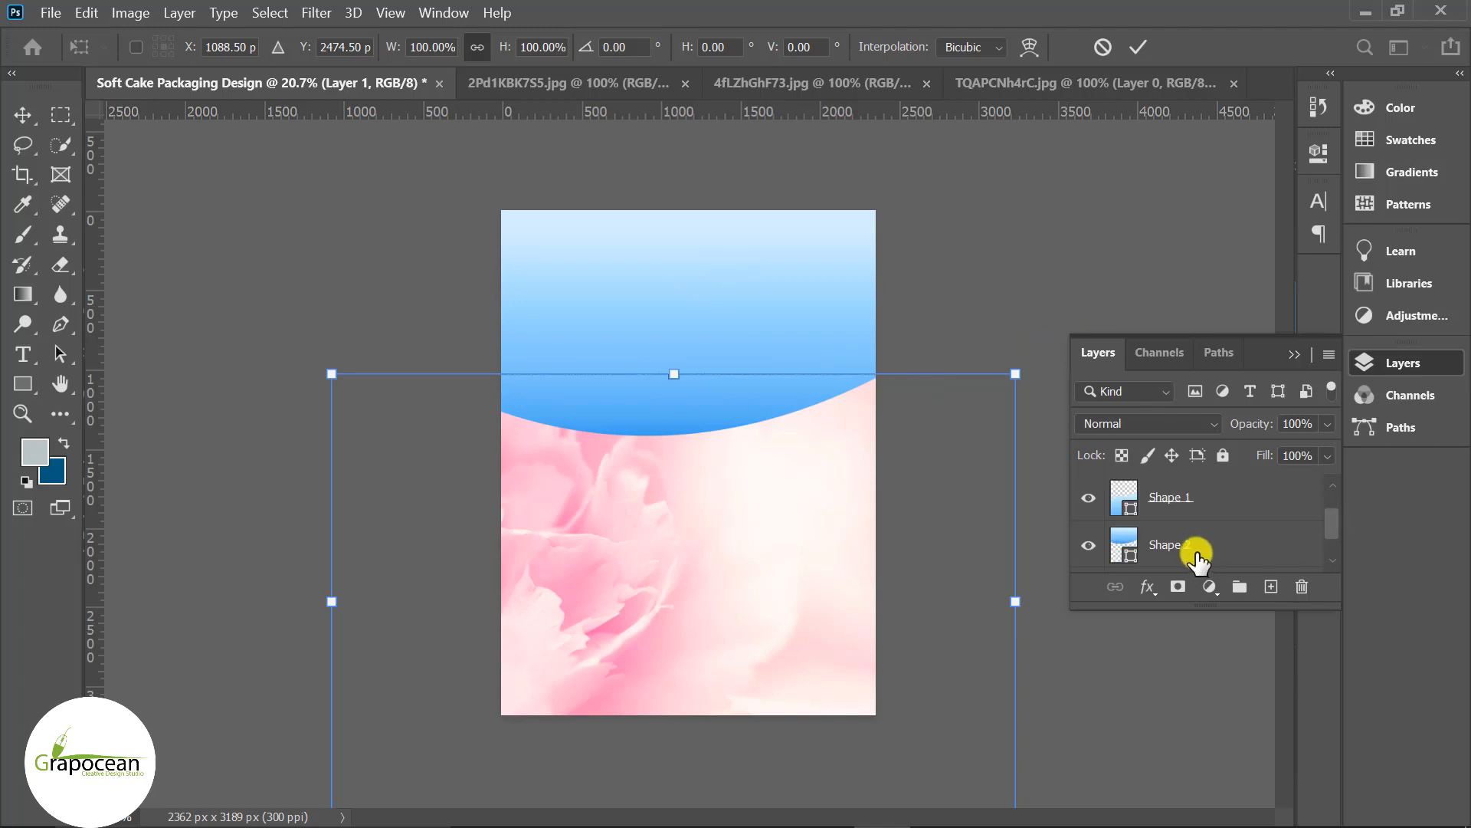
click(1123, 500)
click(1089, 502)
click(1089, 502)
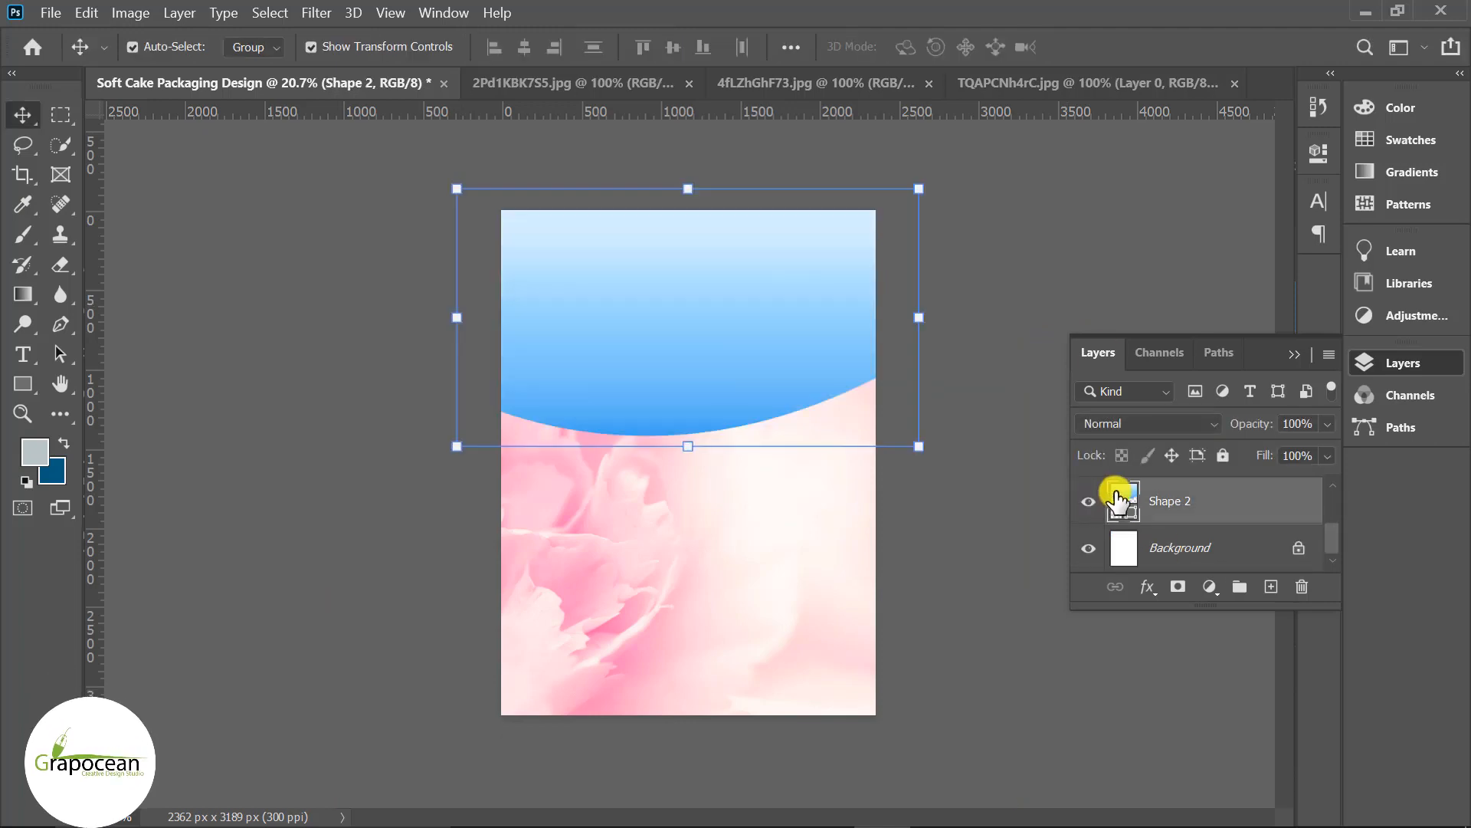
double_click(1123, 500)
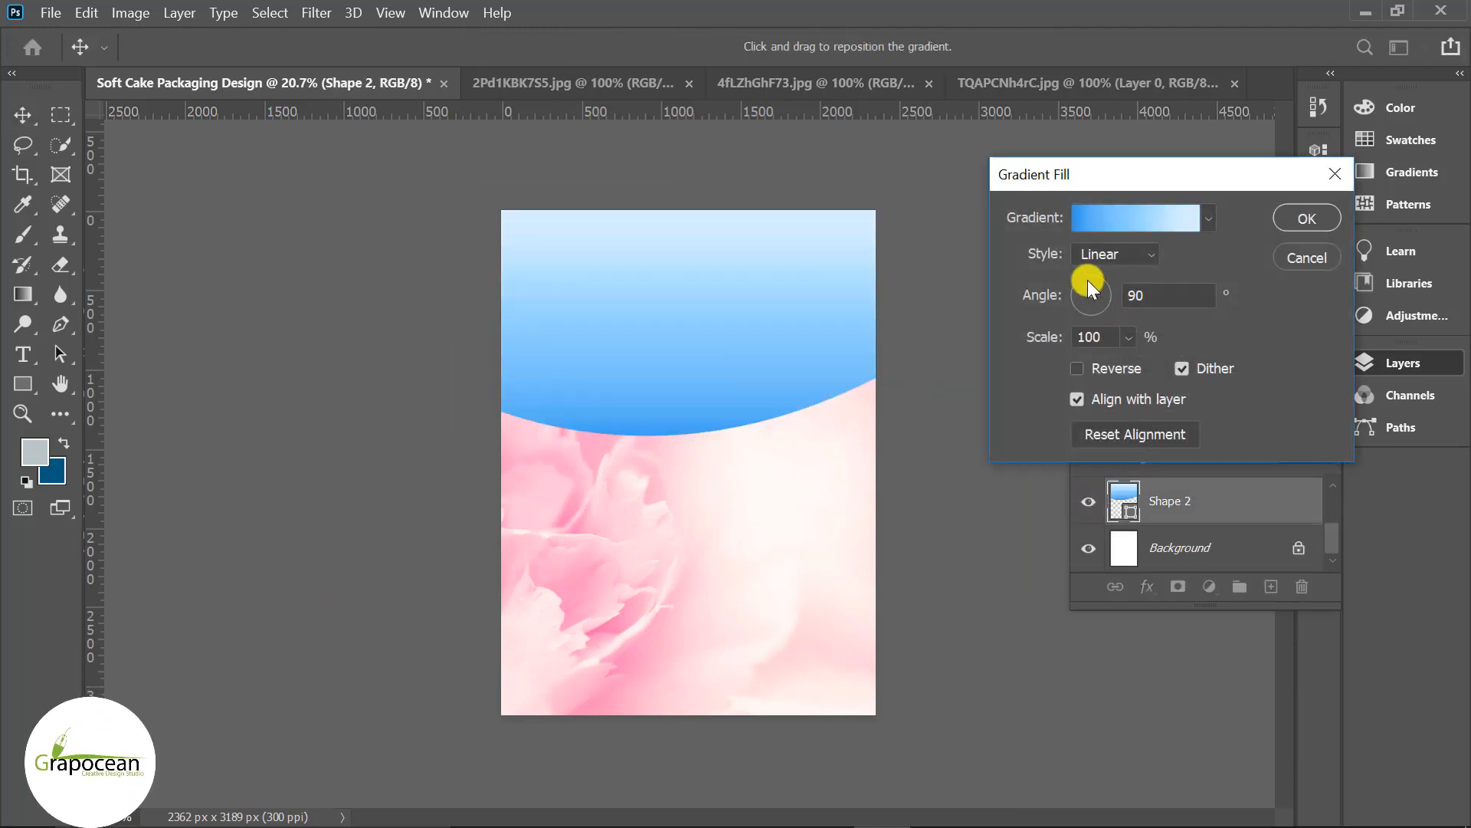
drag(1122, 294, 1111, 301)
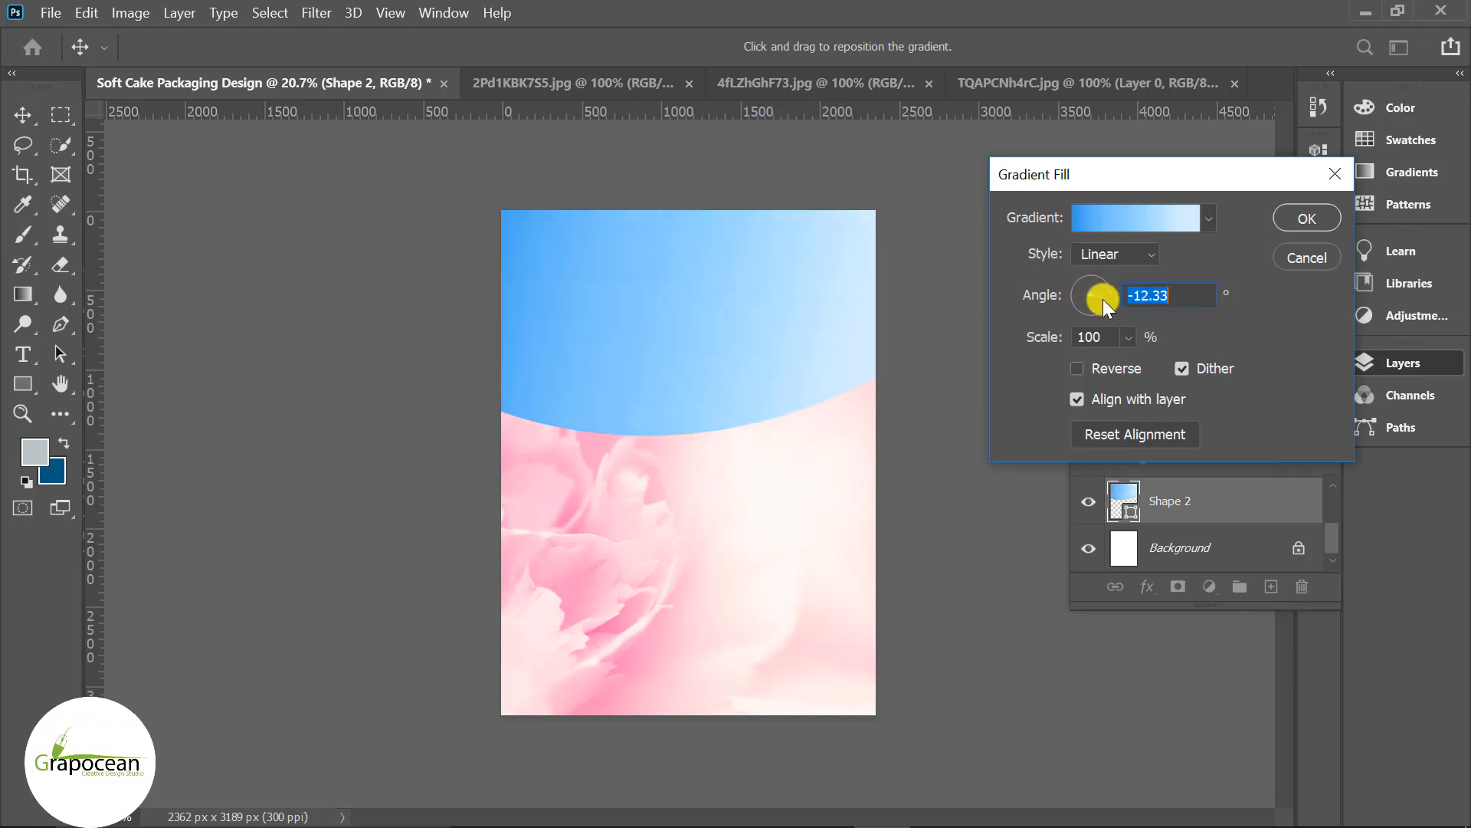
click(1106, 367)
click(1107, 367)
mouse_move(1105, 296)
mouse_down()
mouse_move(1119, 300)
mouse_move(1107, 320)
mouse_move(1092, 311)
mouse_up()
Change Shape 2's first gradient stop to the pink fa81b4 sampled from the floral image.
click(1082, 217)
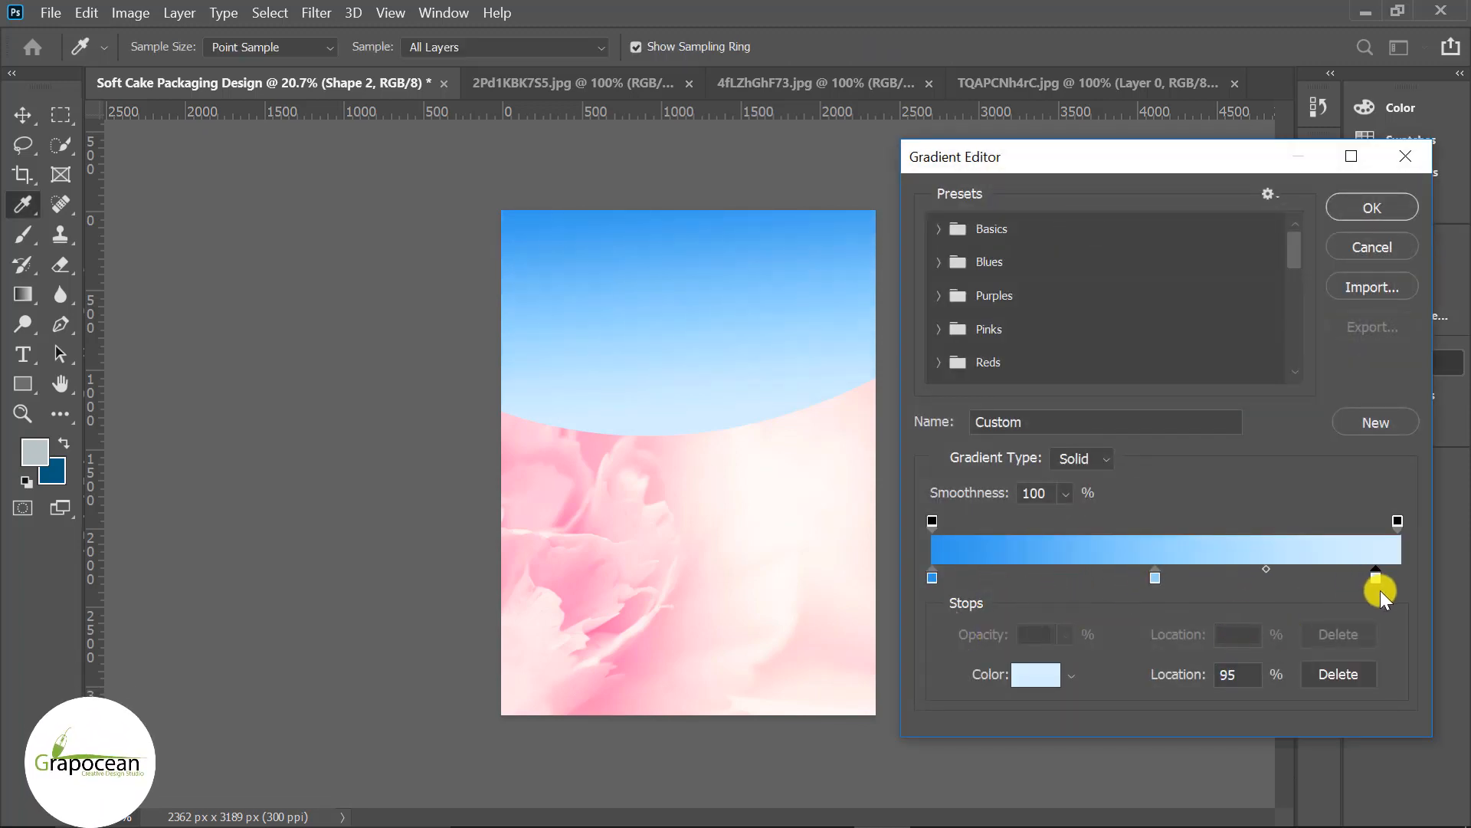
drag(1381, 590, 1383, 591)
key(ctrl+z)
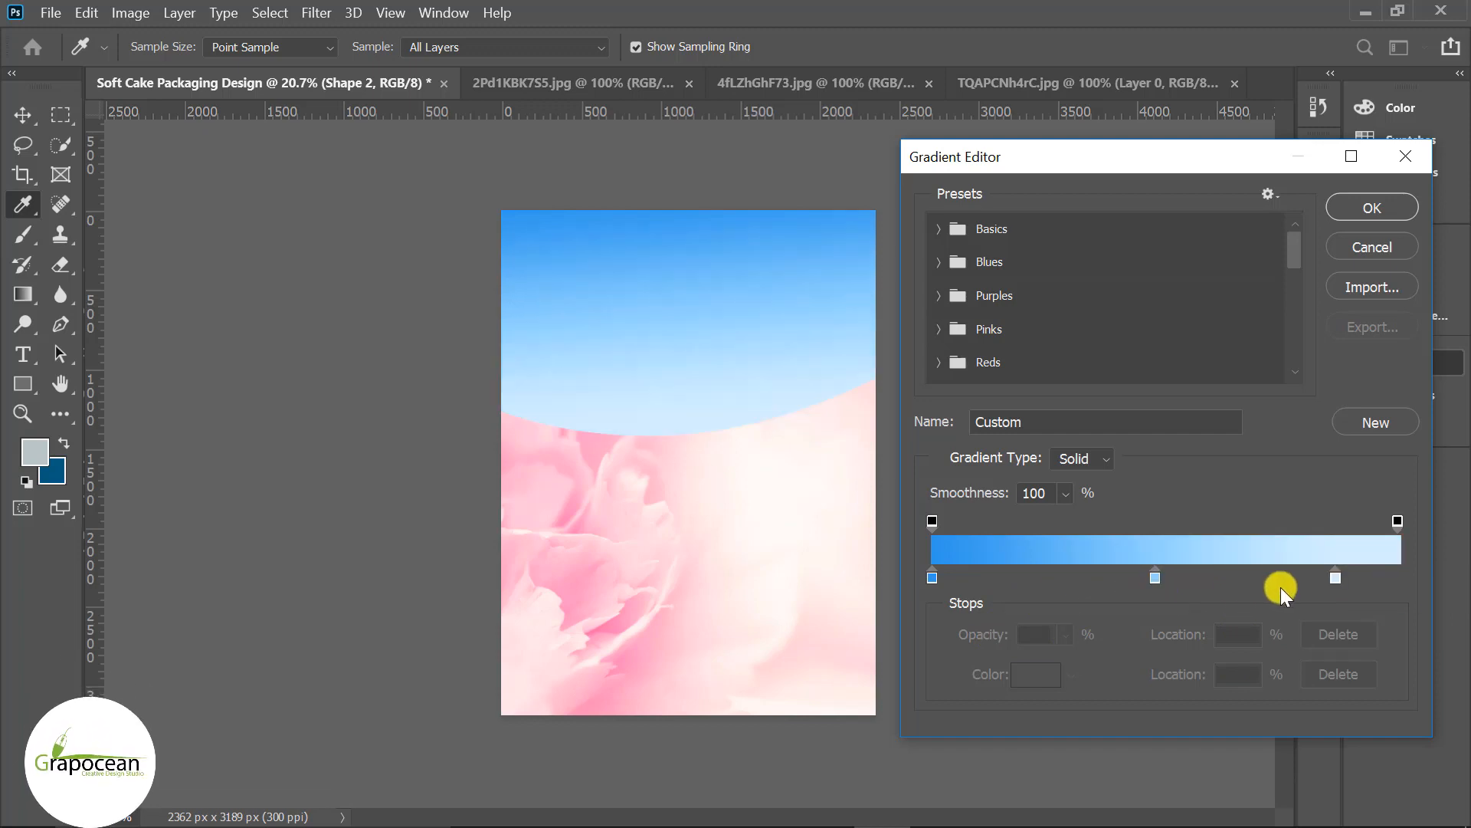
click(931, 578)
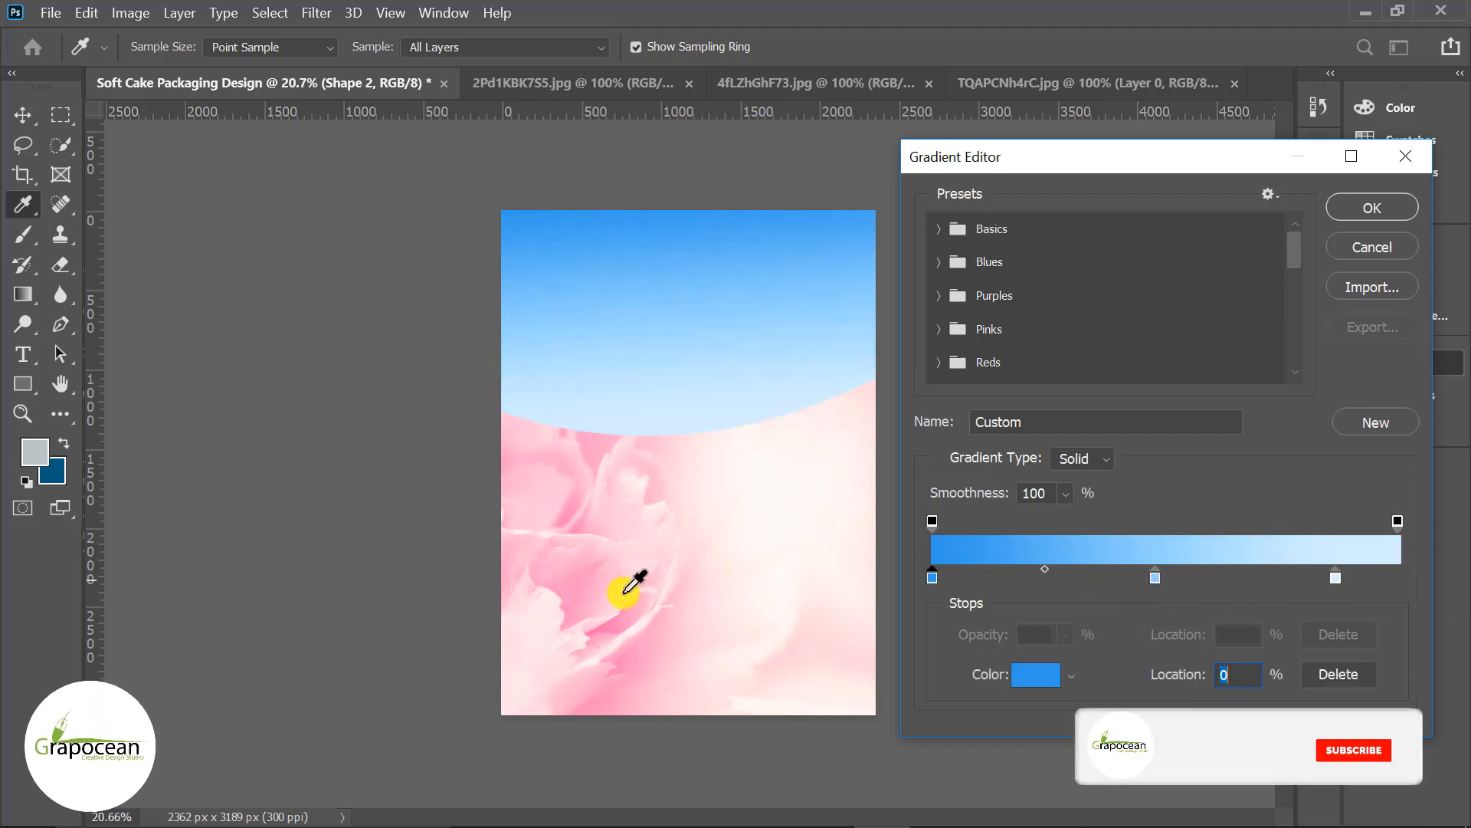
double_click(932, 576)
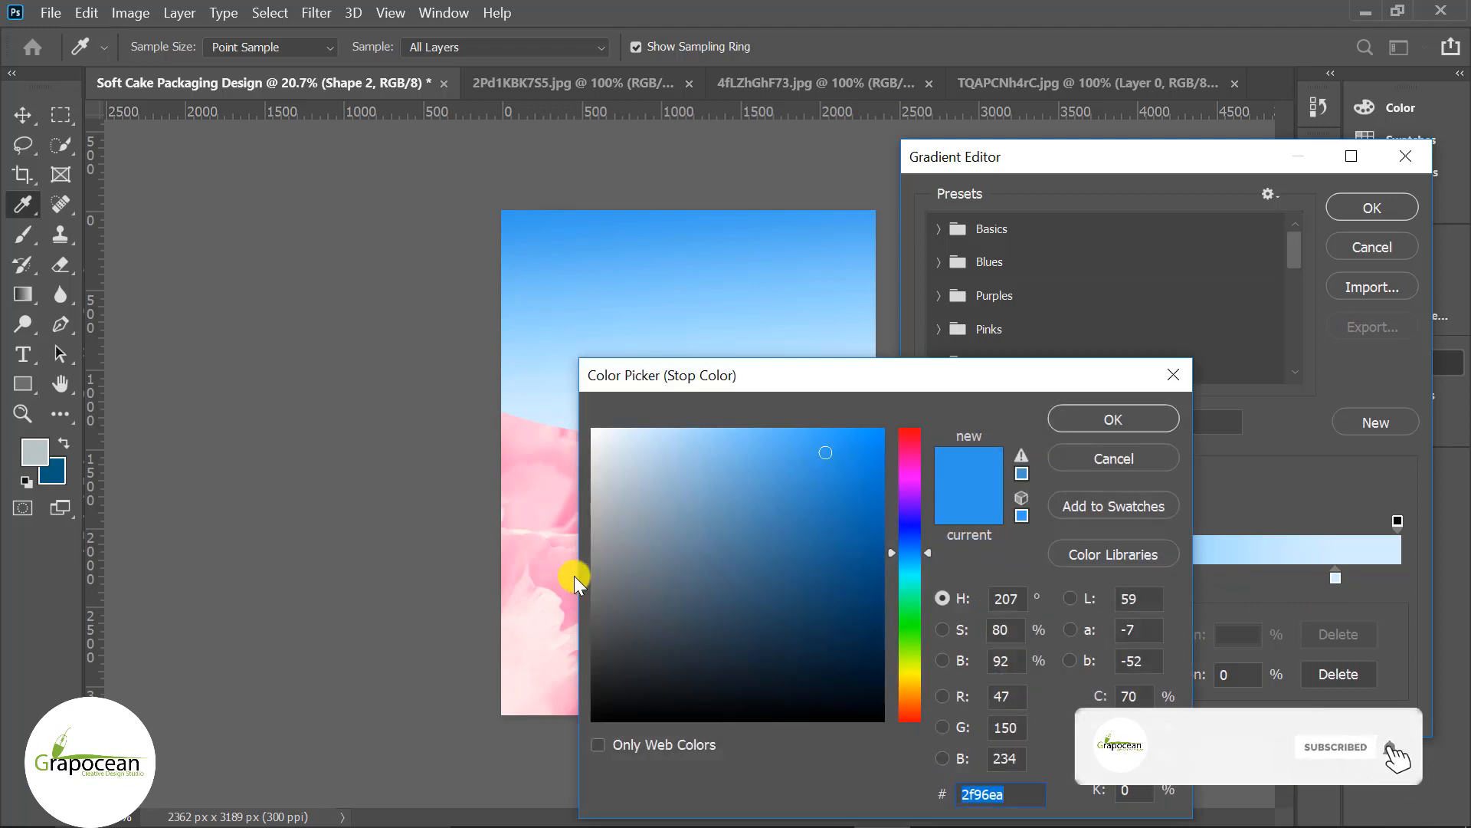
click(574, 577)
drag(817, 392, 1039, 288)
click(599, 608)
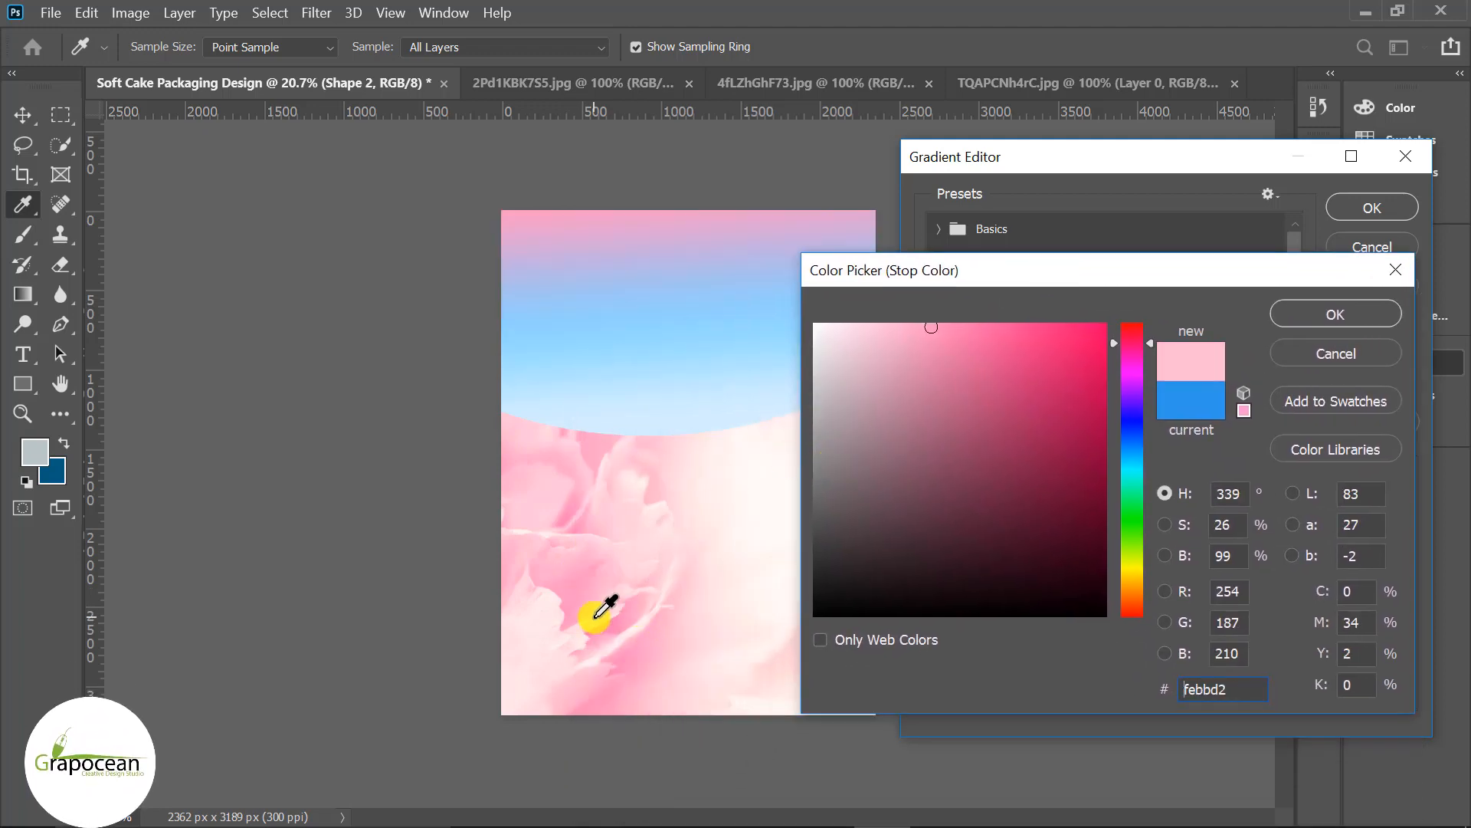
drag(918, 331, 940, 304)
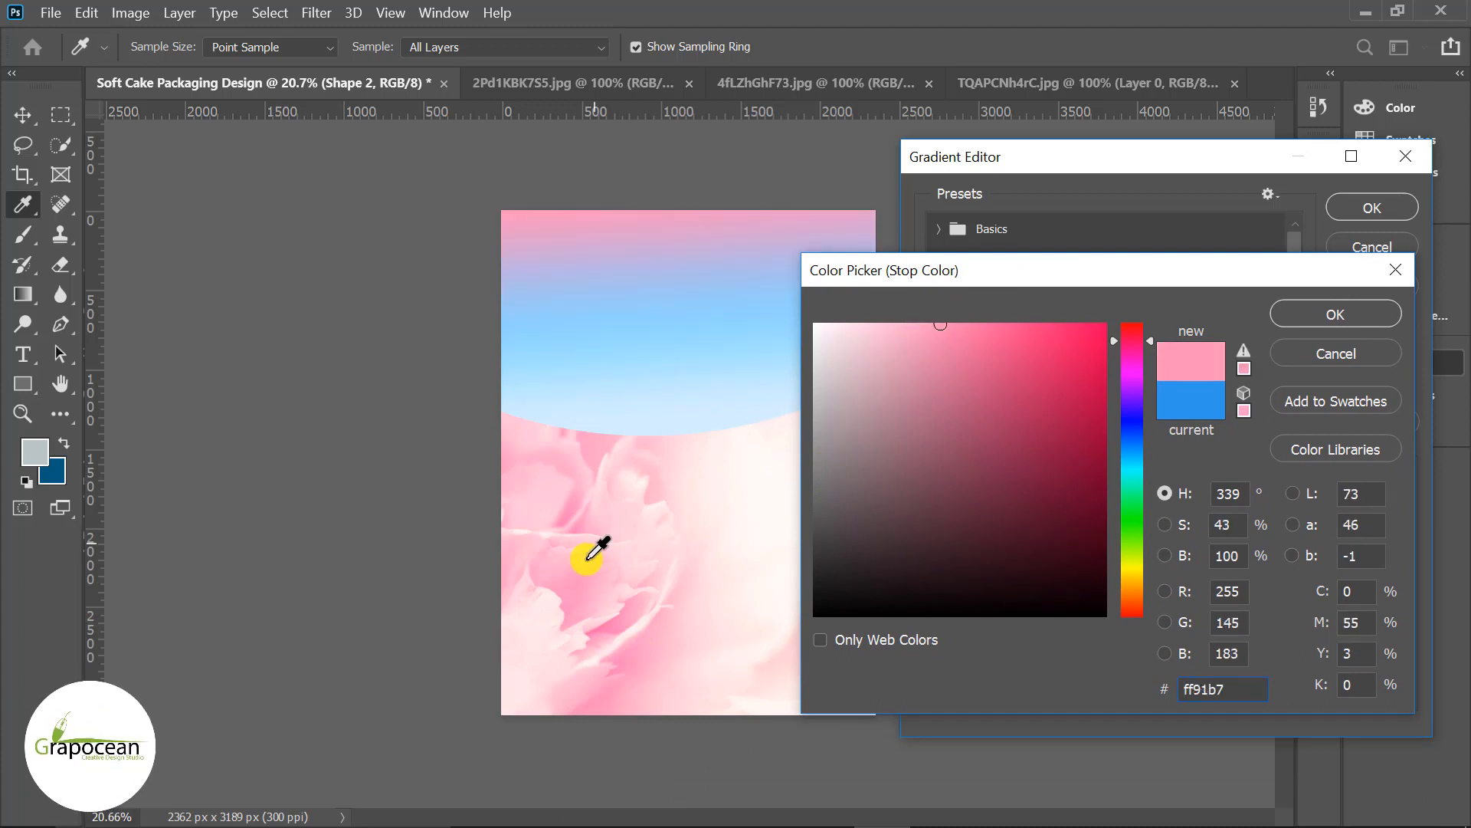
click(585, 608)
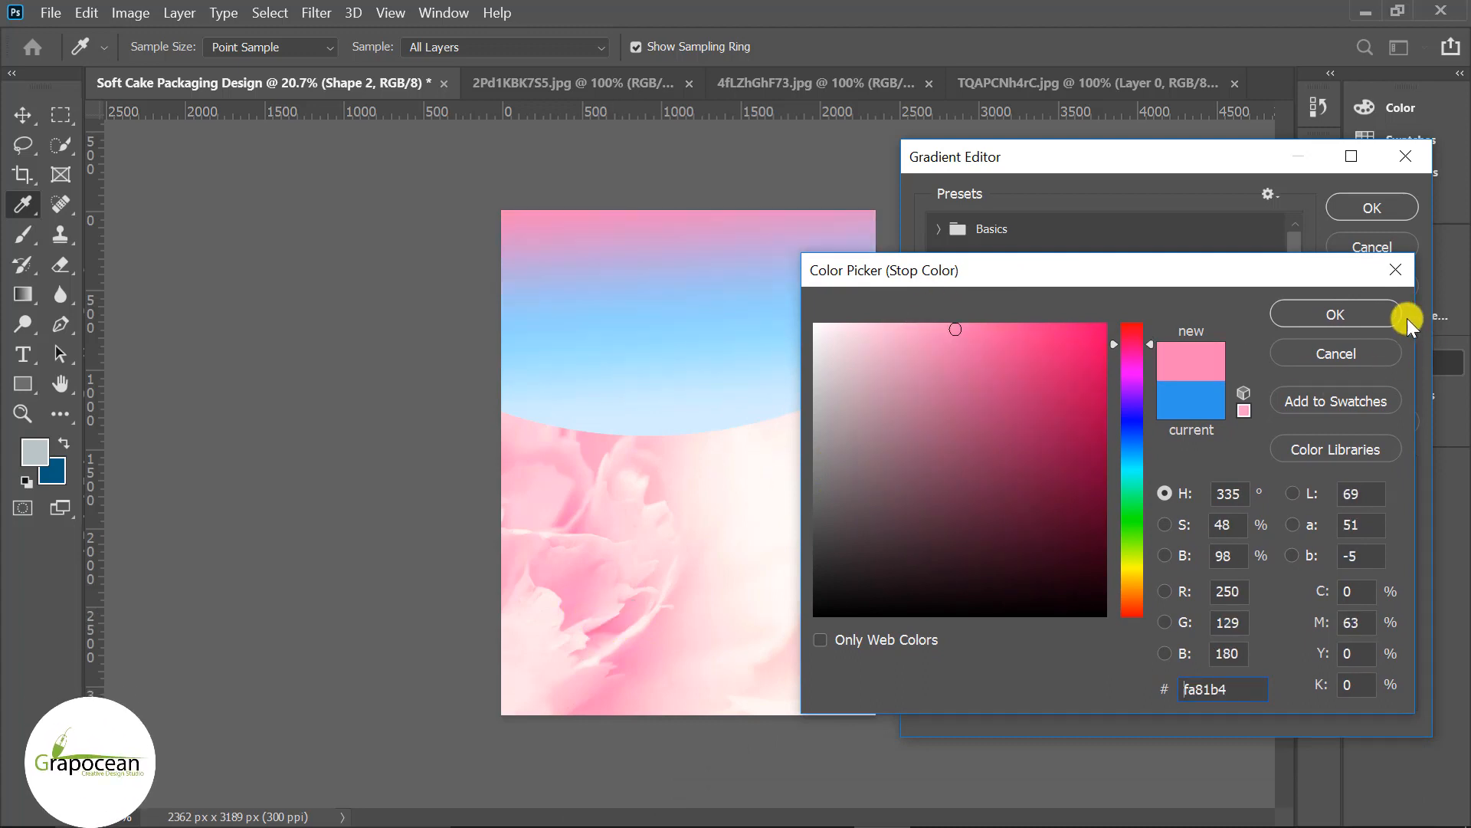
click(1407, 318)
Change the gradient's middle stop at location 48% to white.
double_click(1152, 577)
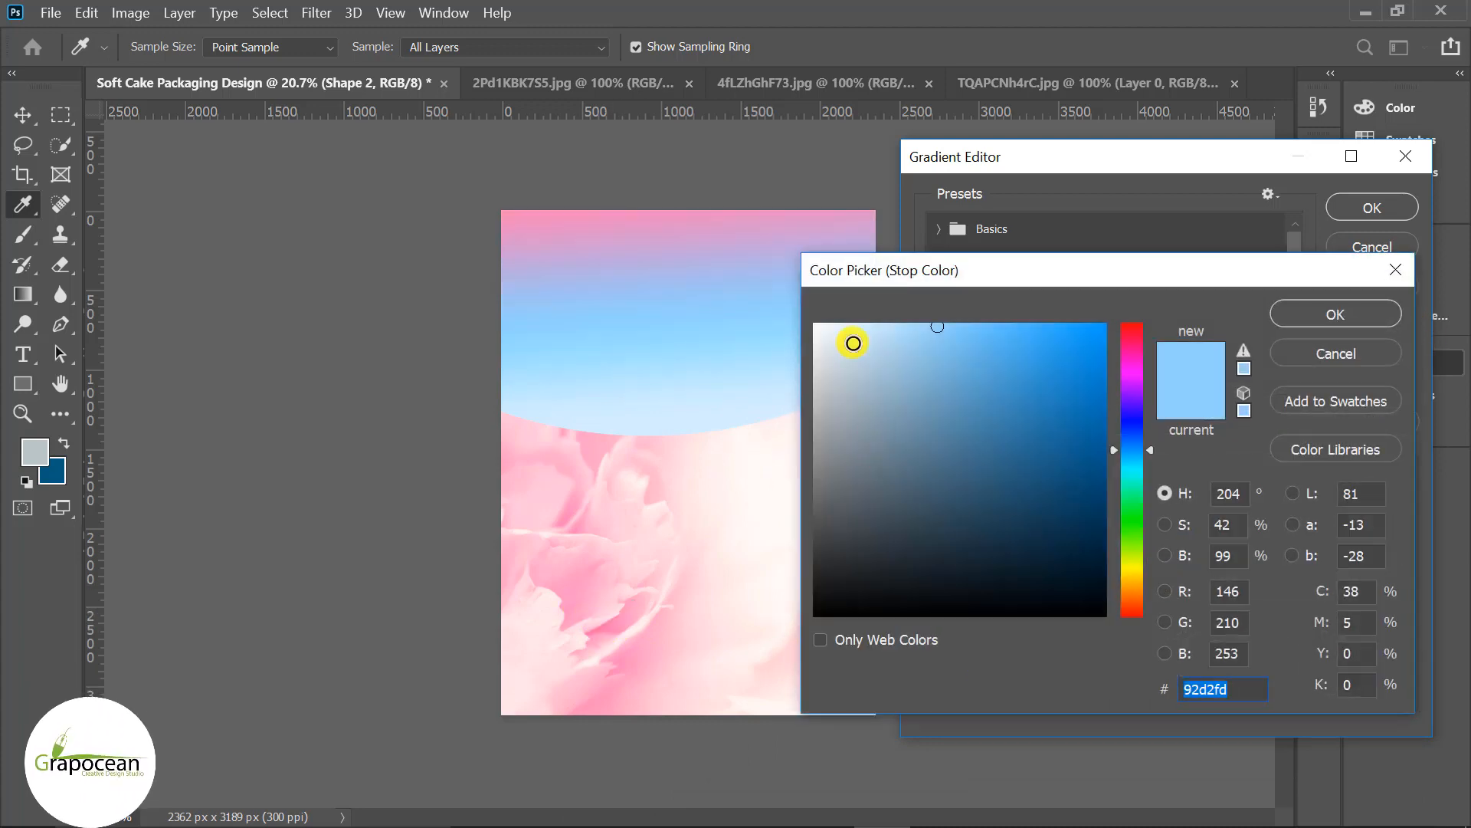
click(853, 343)
click(1366, 312)
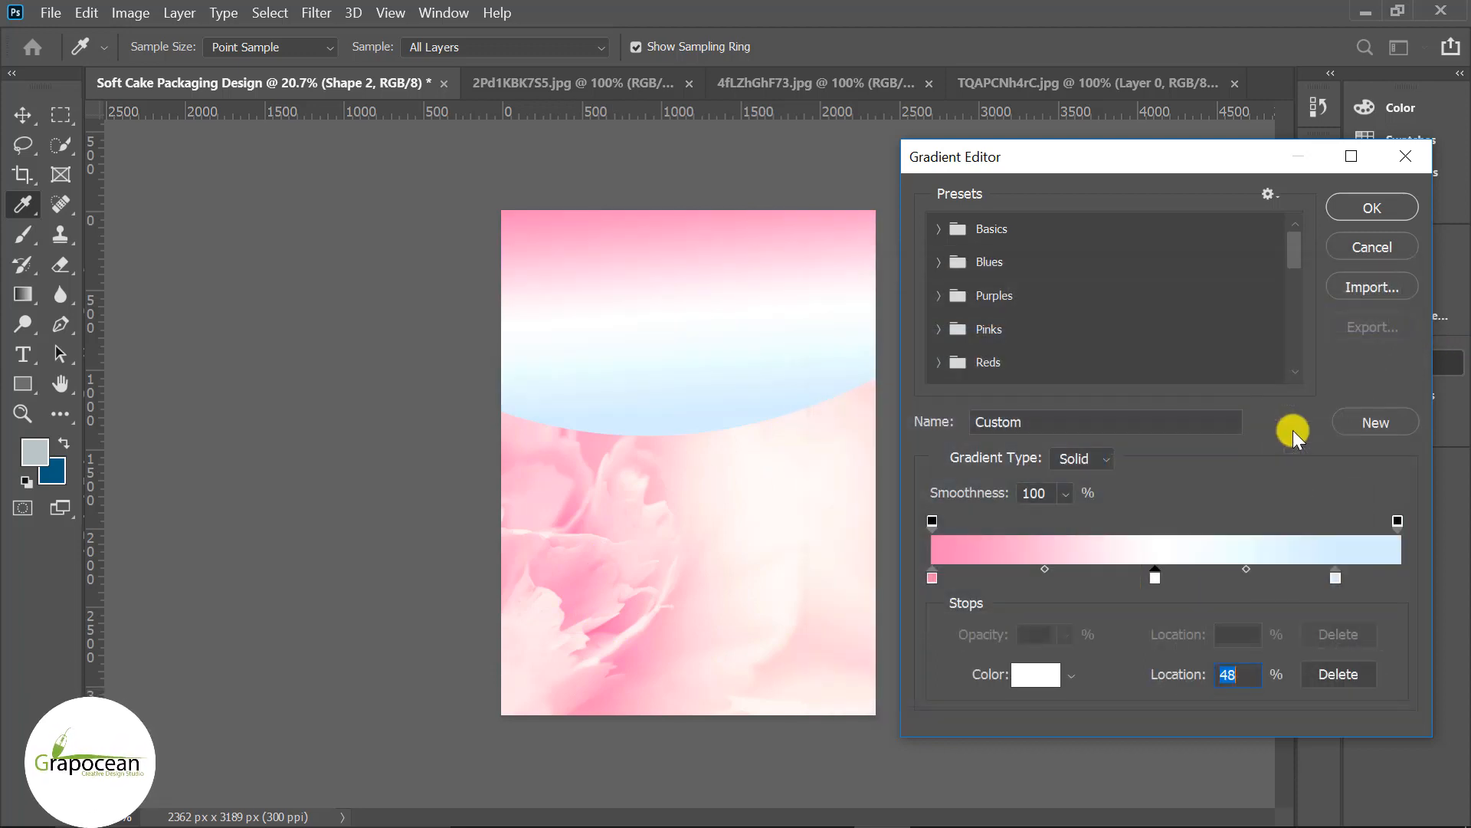
Remove the light blue stop from Shape 2's gradient so it fades from pink to white, and apply the fill.
drag(1335, 577, 1336, 640)
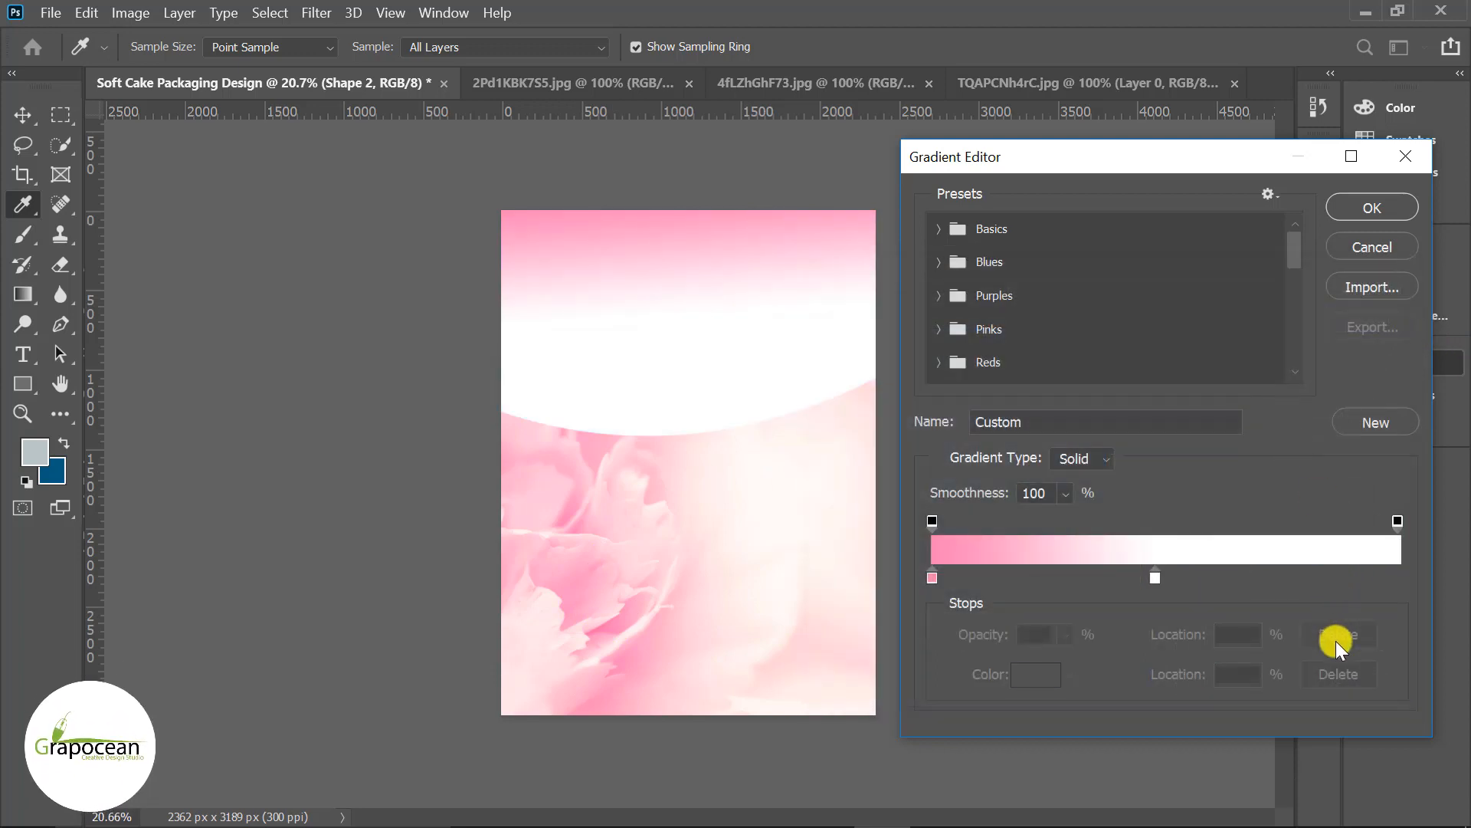
click(1377, 213)
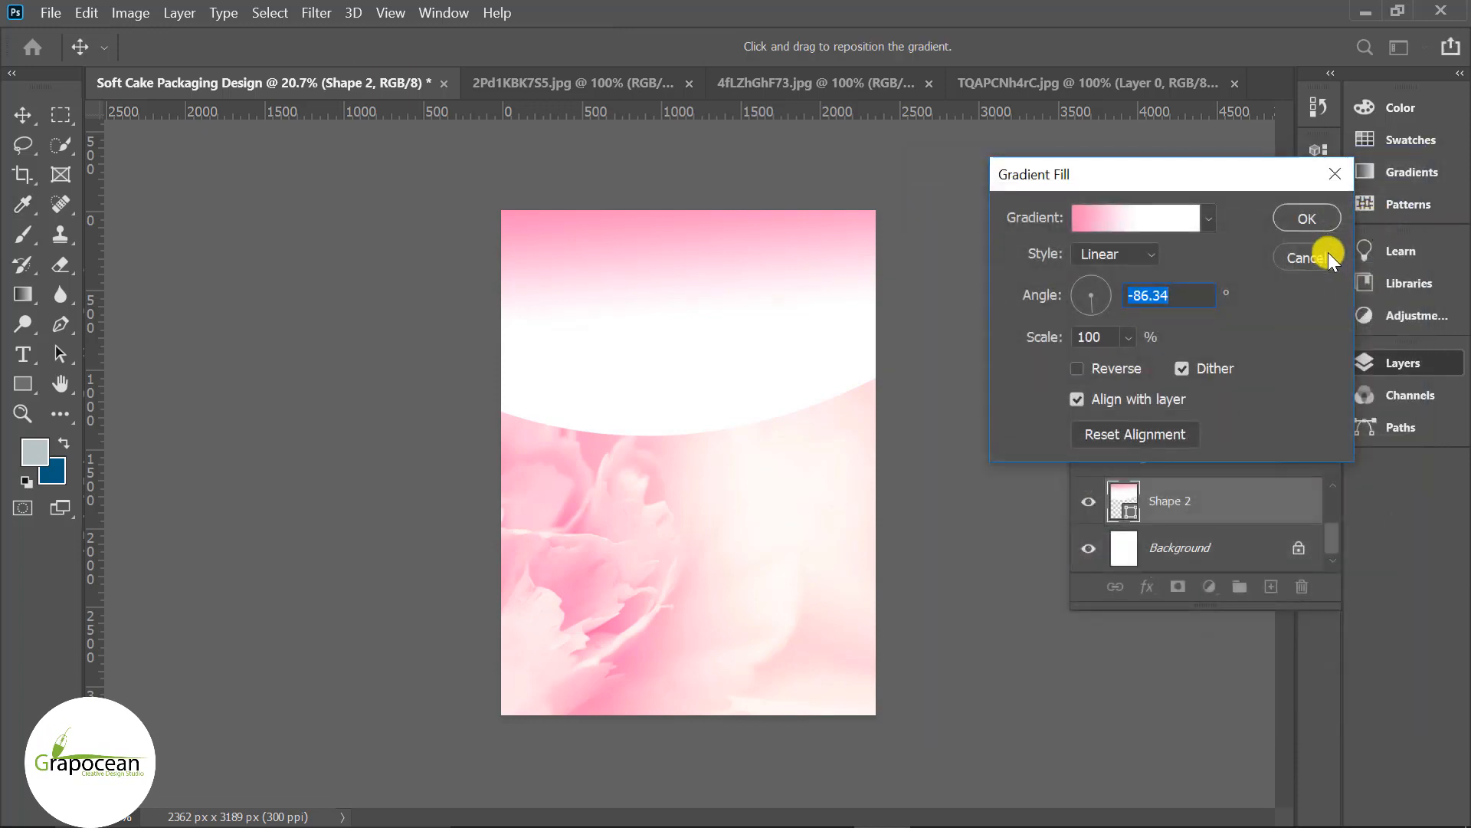
click(1303, 211)
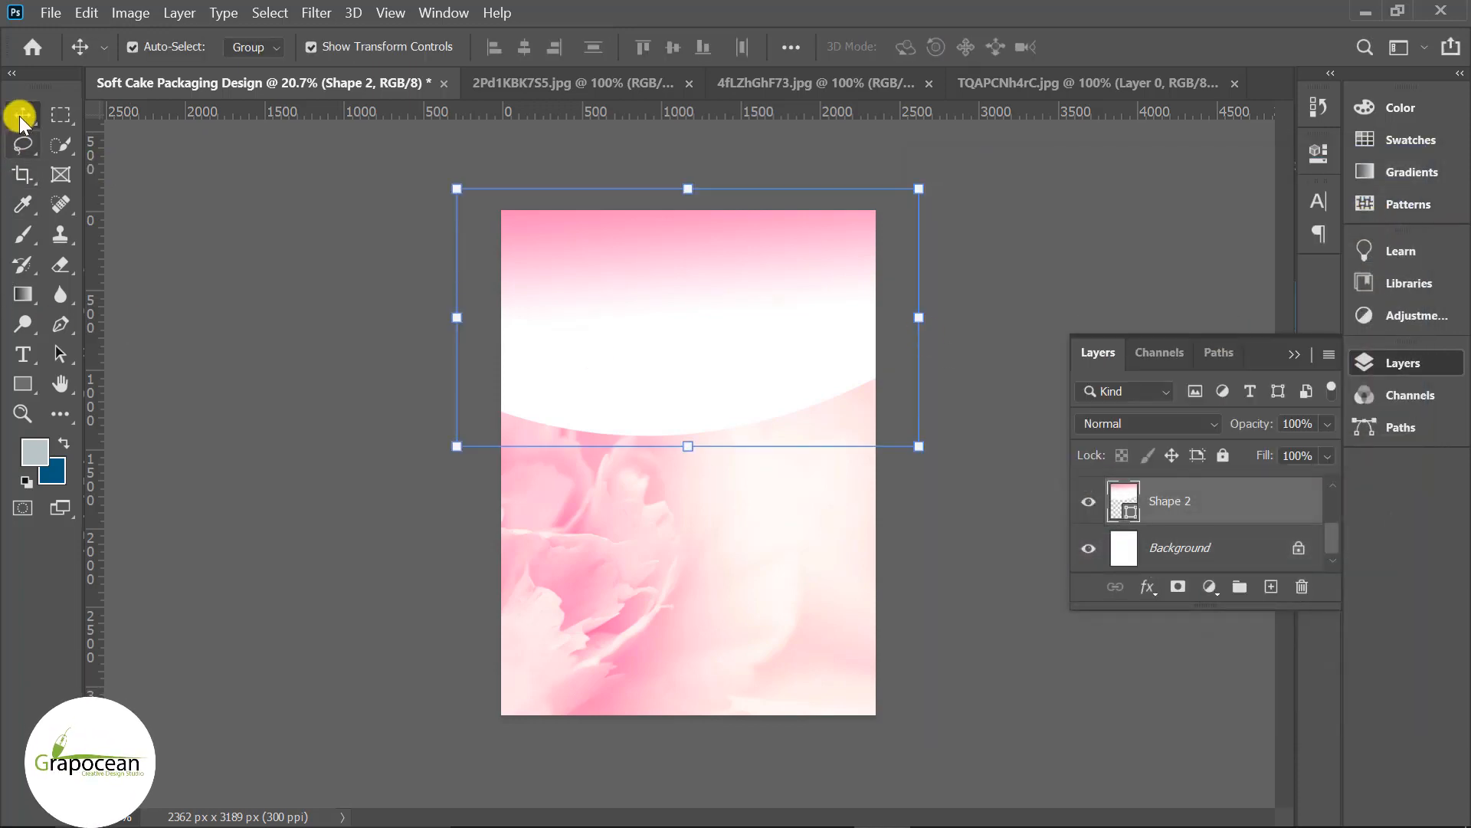
Soften the clipped floral image on Layer 1 with a Gaussian Blur.
click(576, 502)
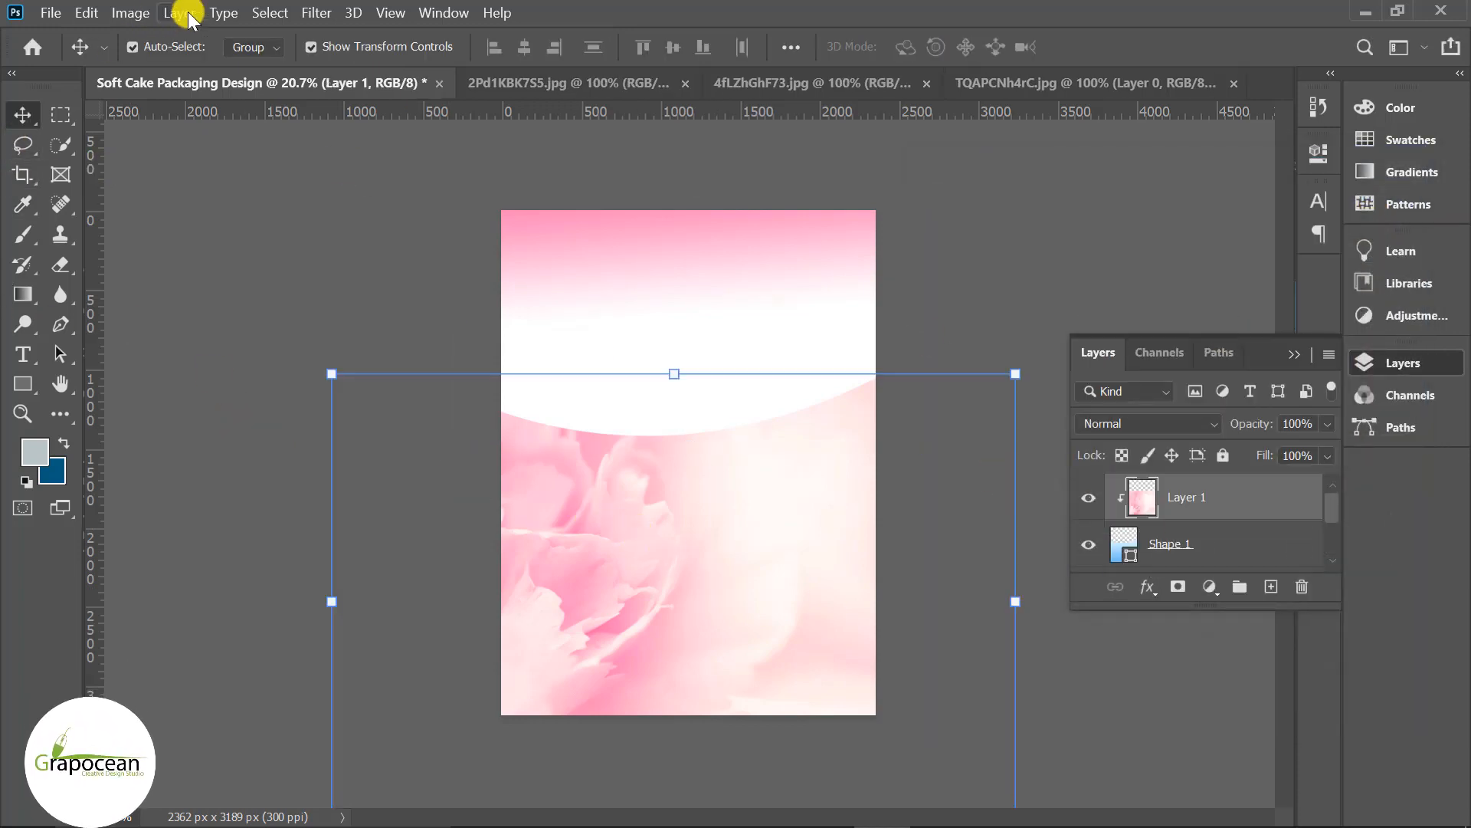
click(324, 23)
mouse_move(542, 250)
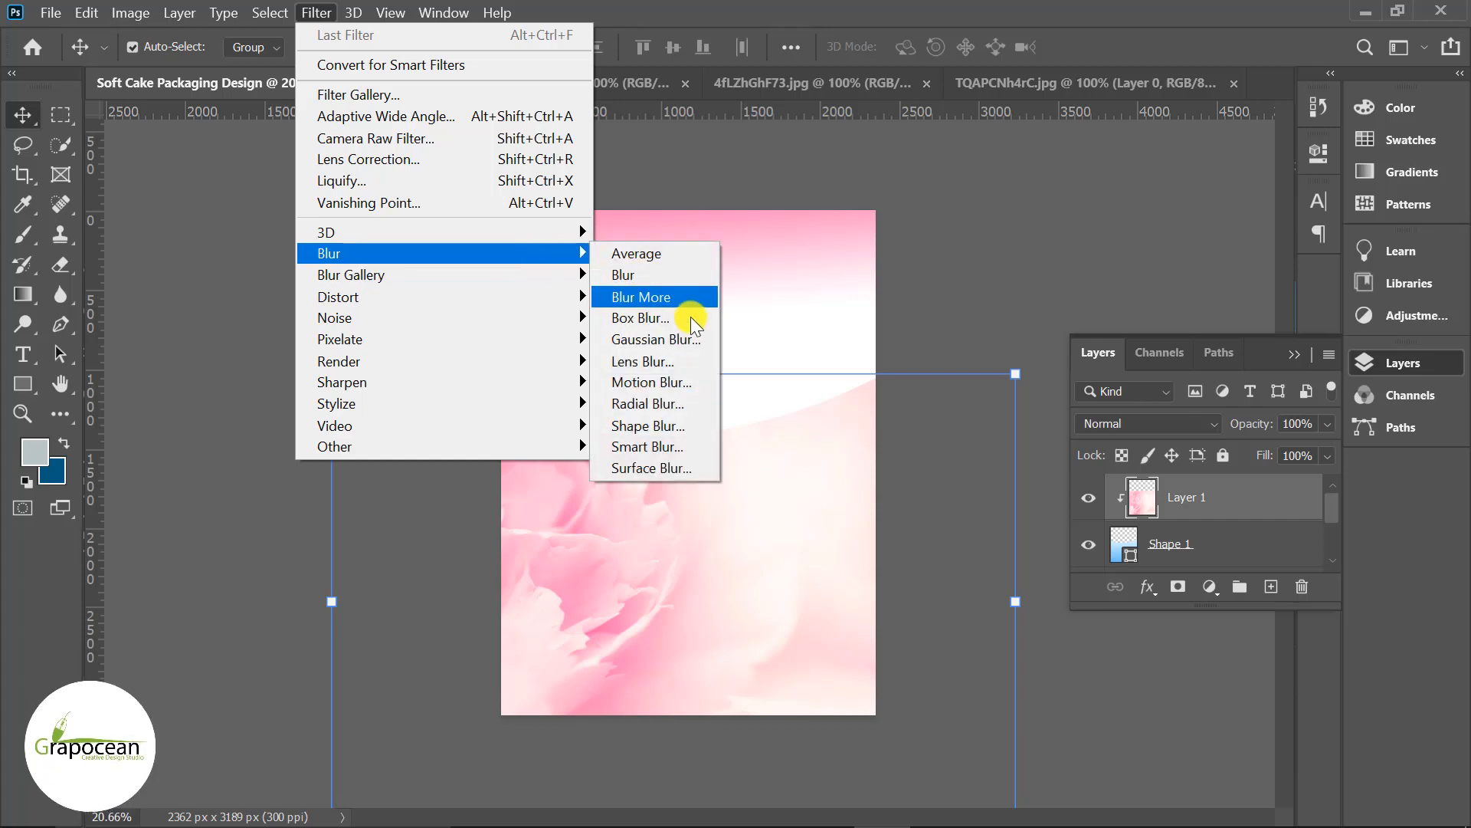
click(706, 342)
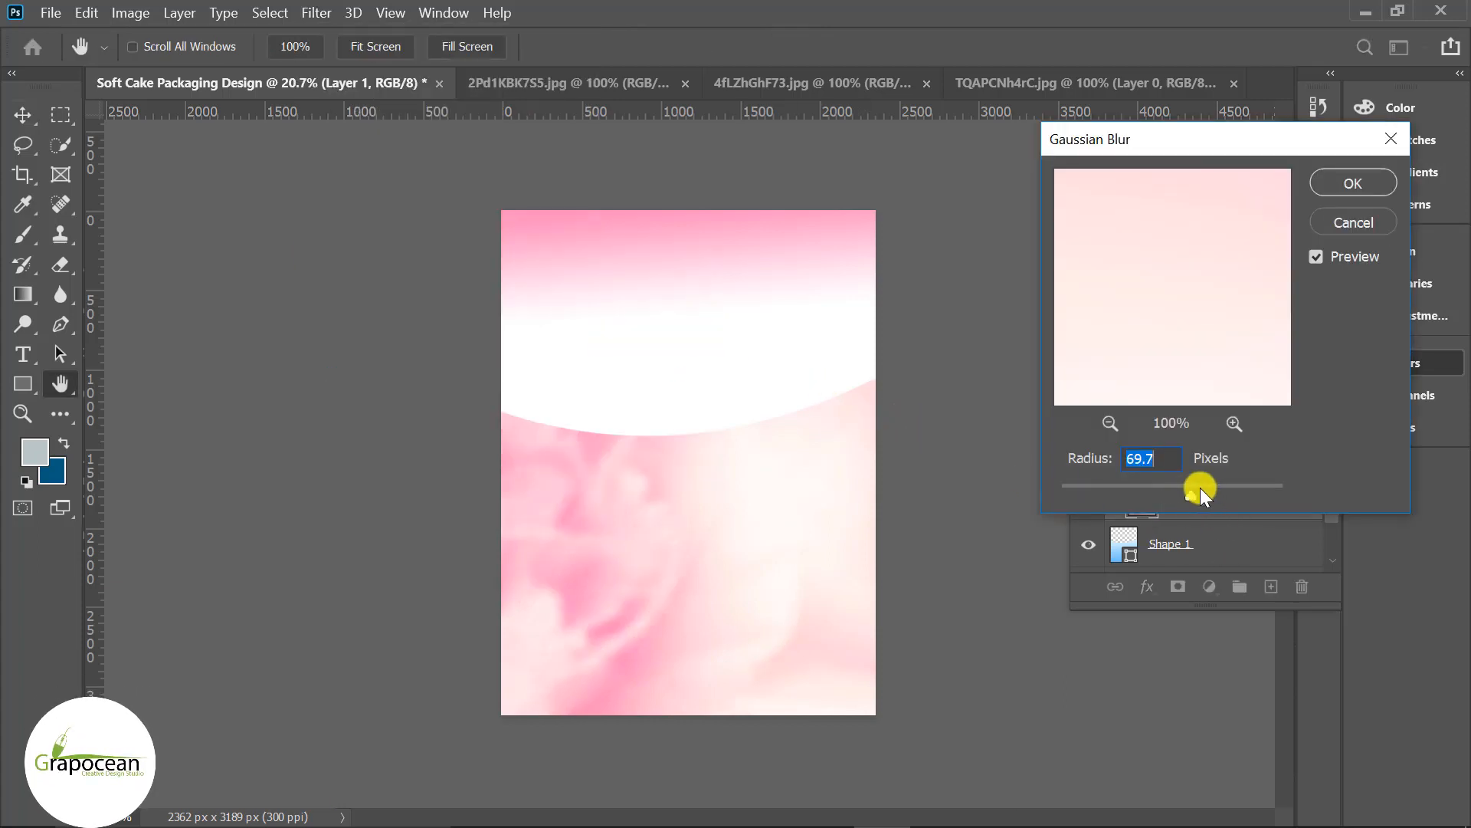
drag(1200, 488, 1168, 494)
click(1349, 184)
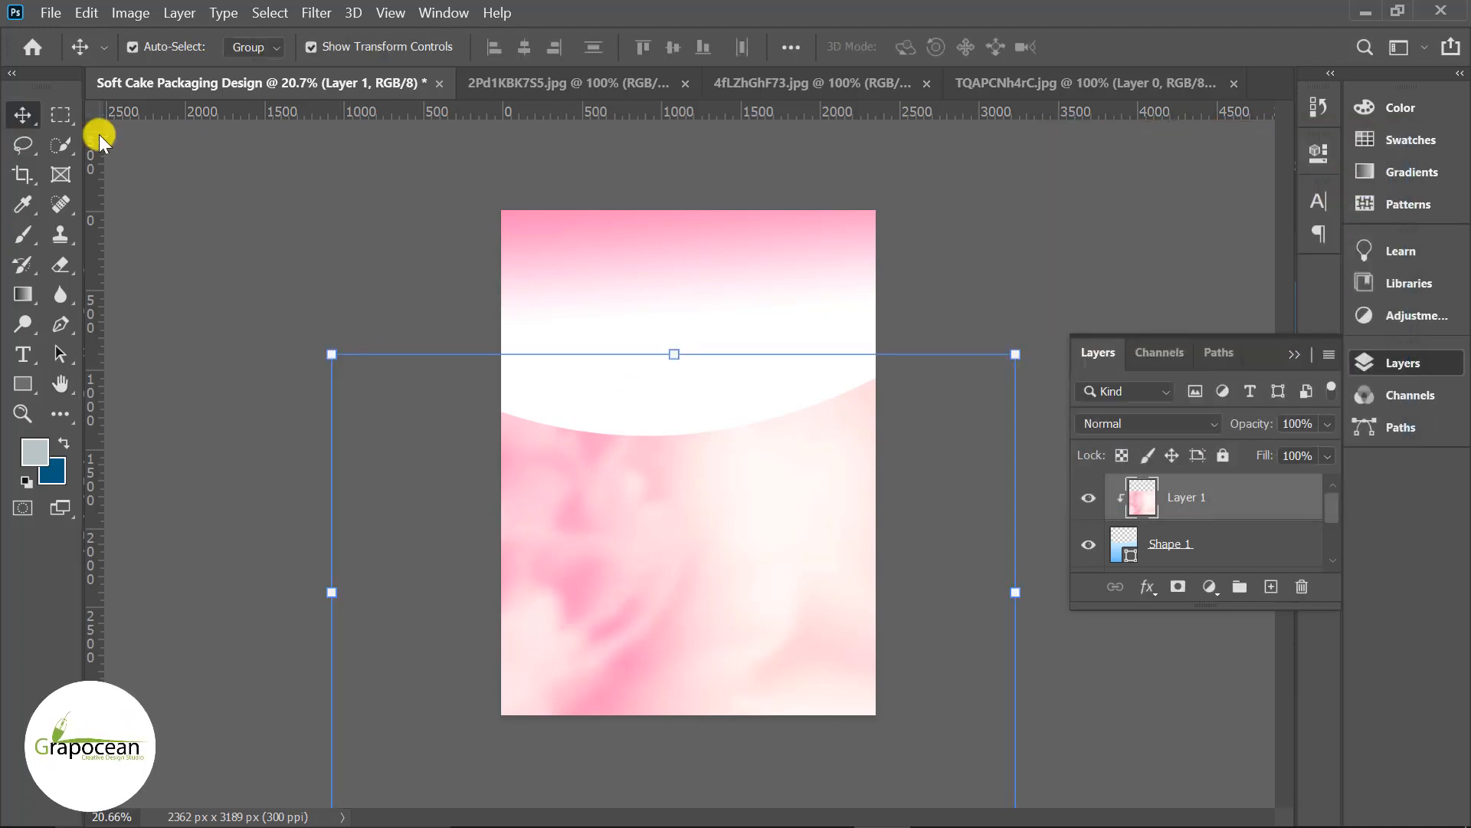
click(652, 388)
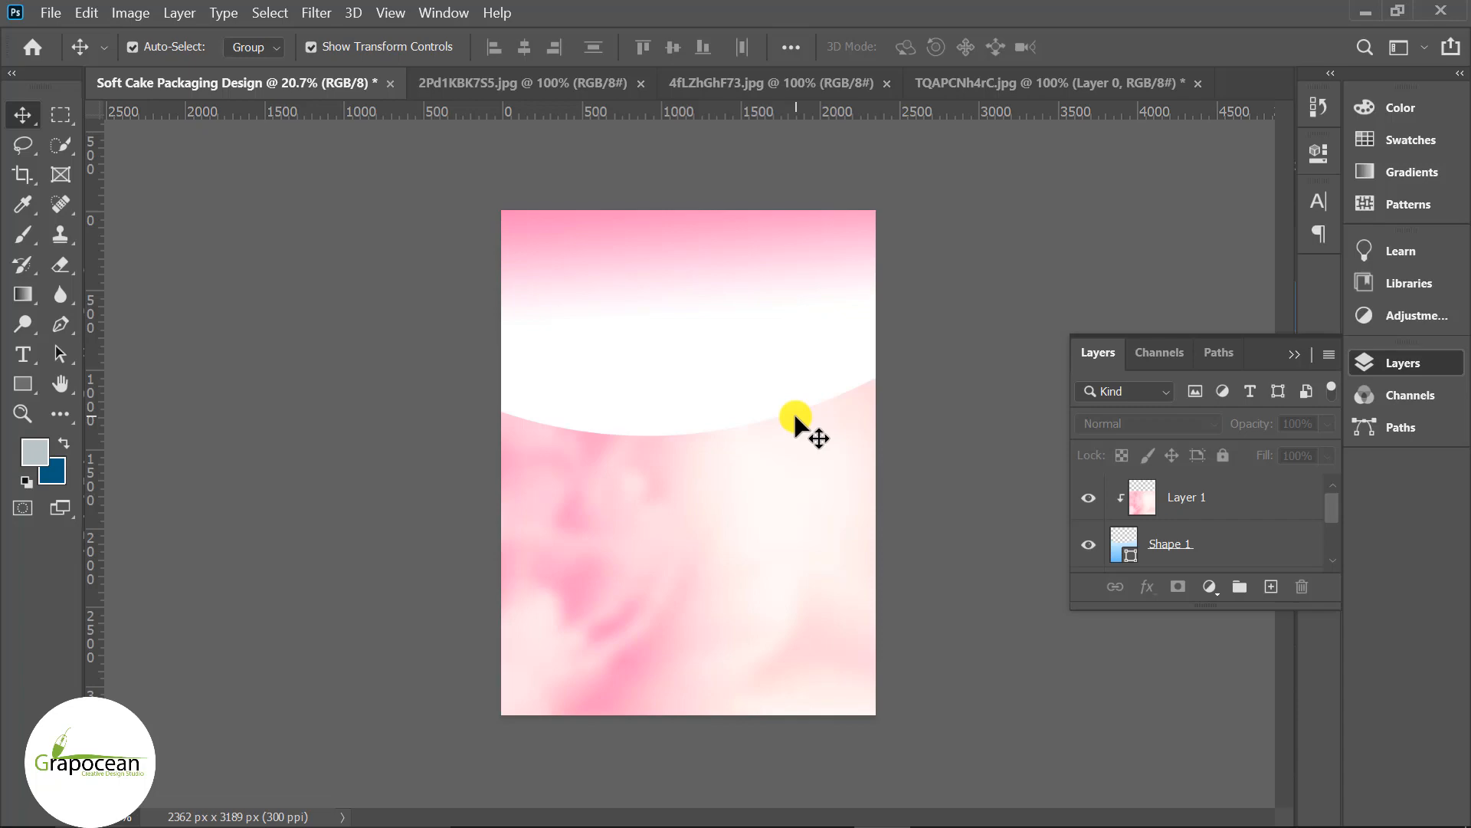
Bring the unlocked 2Pd1KBK7S5 marble image into the packaging design and enlarge it to cover the page's lower area.
scroll(817, 521, up, 1)
scroll(813, 517, down, 2)
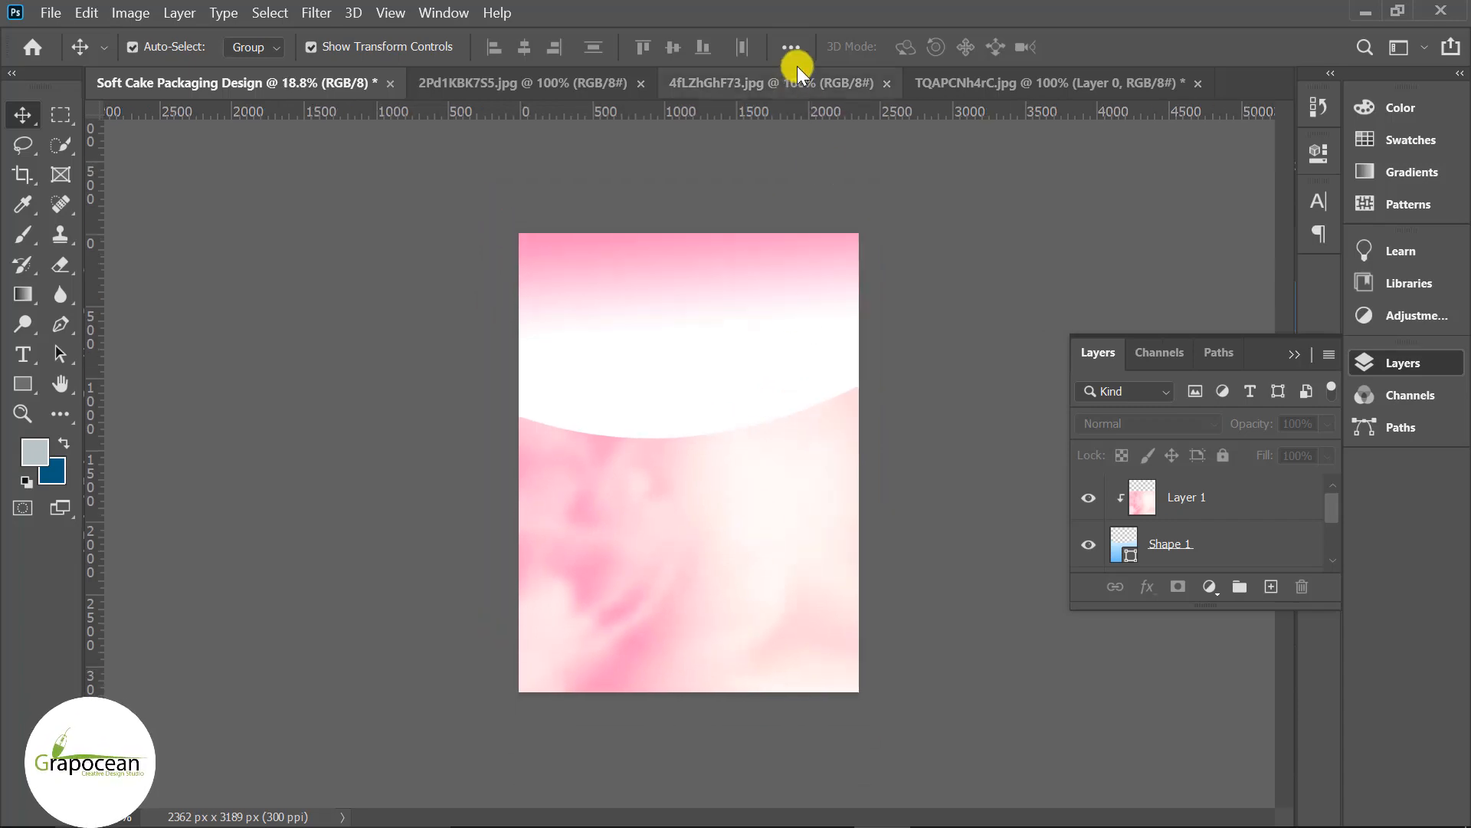
click(595, 80)
click(1302, 496)
drag(806, 337, 710, 596)
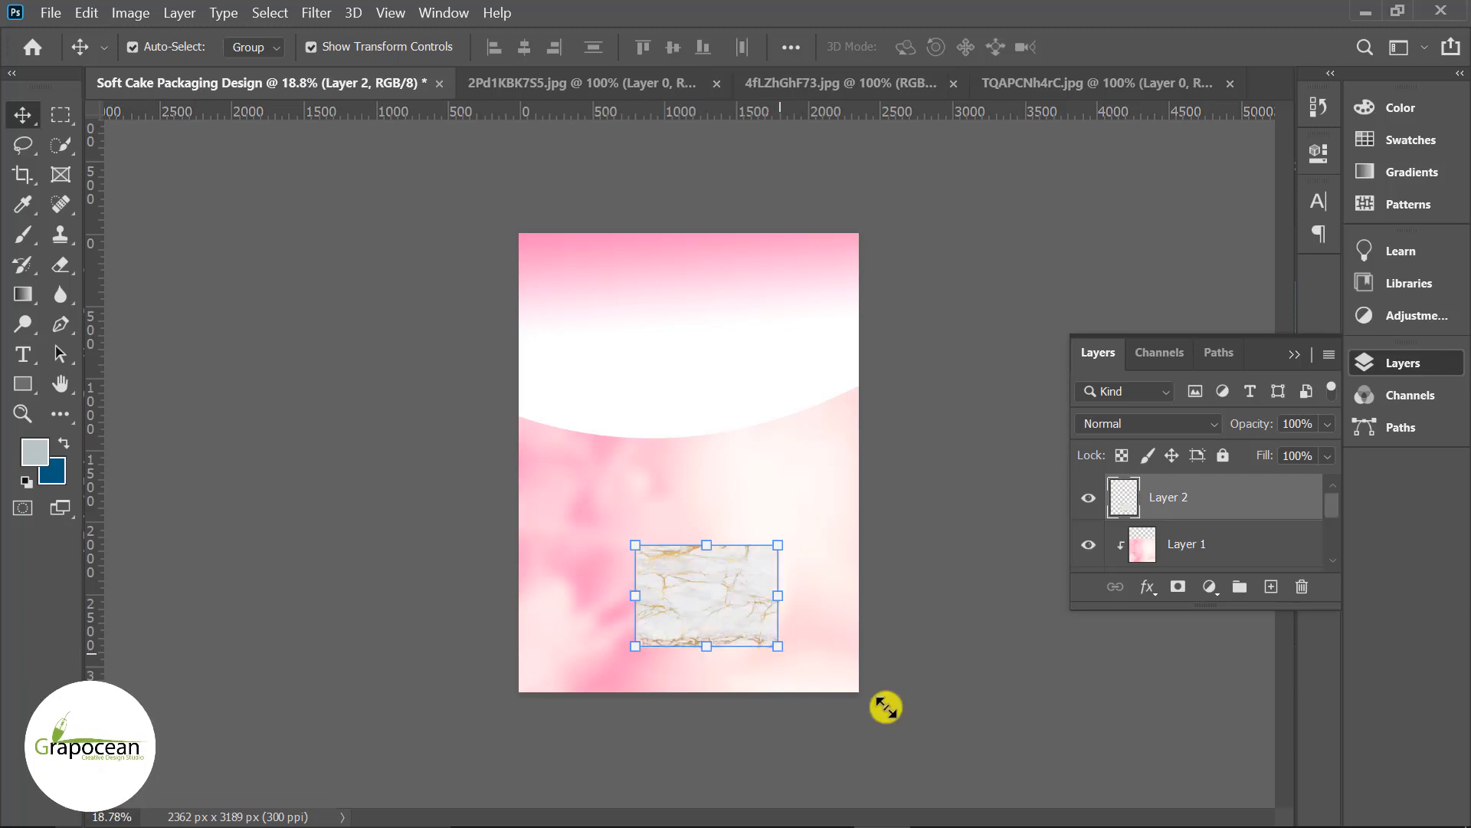
drag(886, 707, 953, 743)
drag(791, 638, 785, 606)
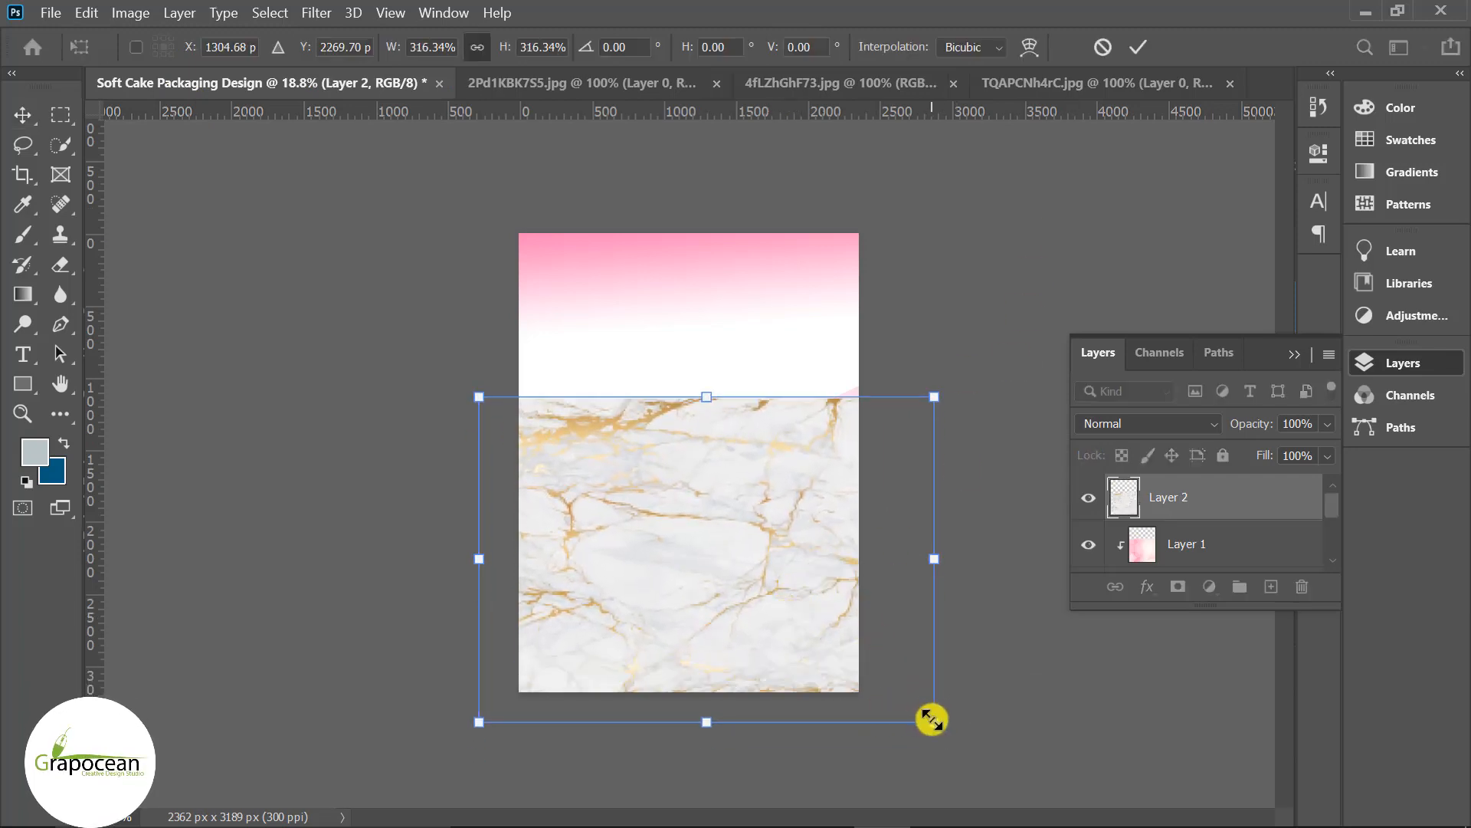
drag(932, 720, 958, 737)
click(1138, 47)
Clip the marble layer to the shape below and set its blend mode to Soft Light.
right_click(1206, 496)
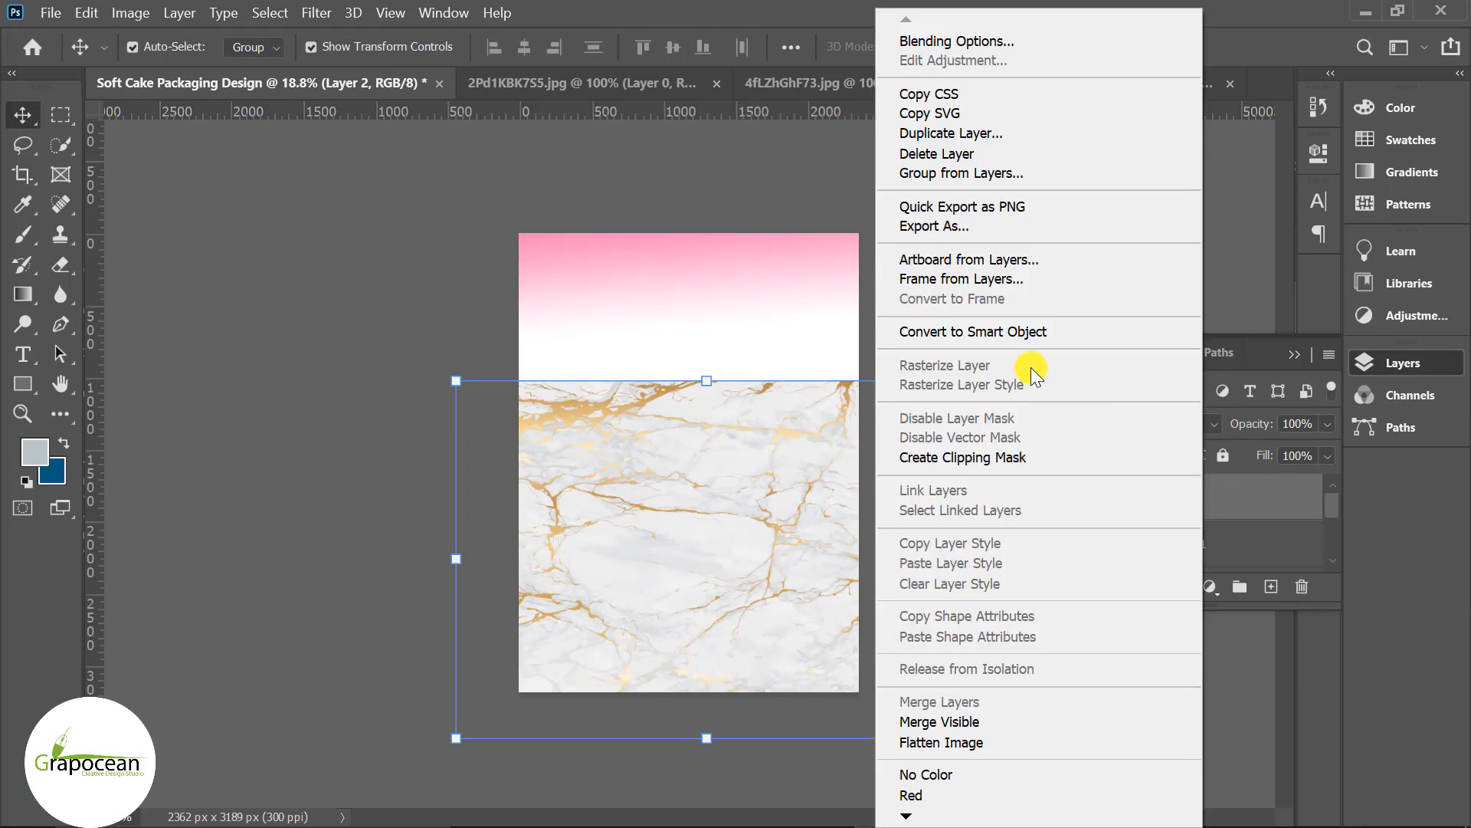
click(994, 457)
click(1157, 423)
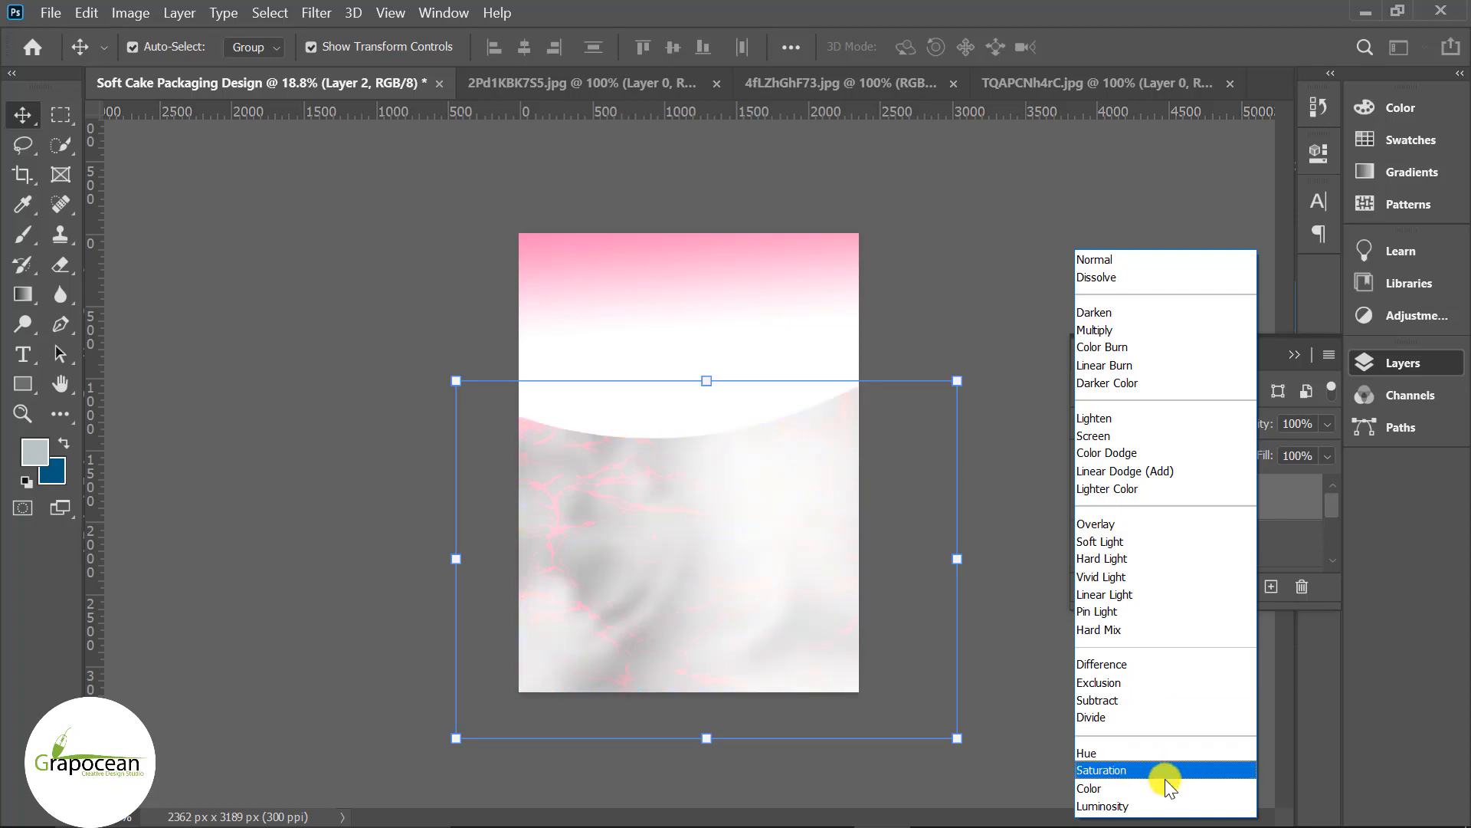
click(1134, 541)
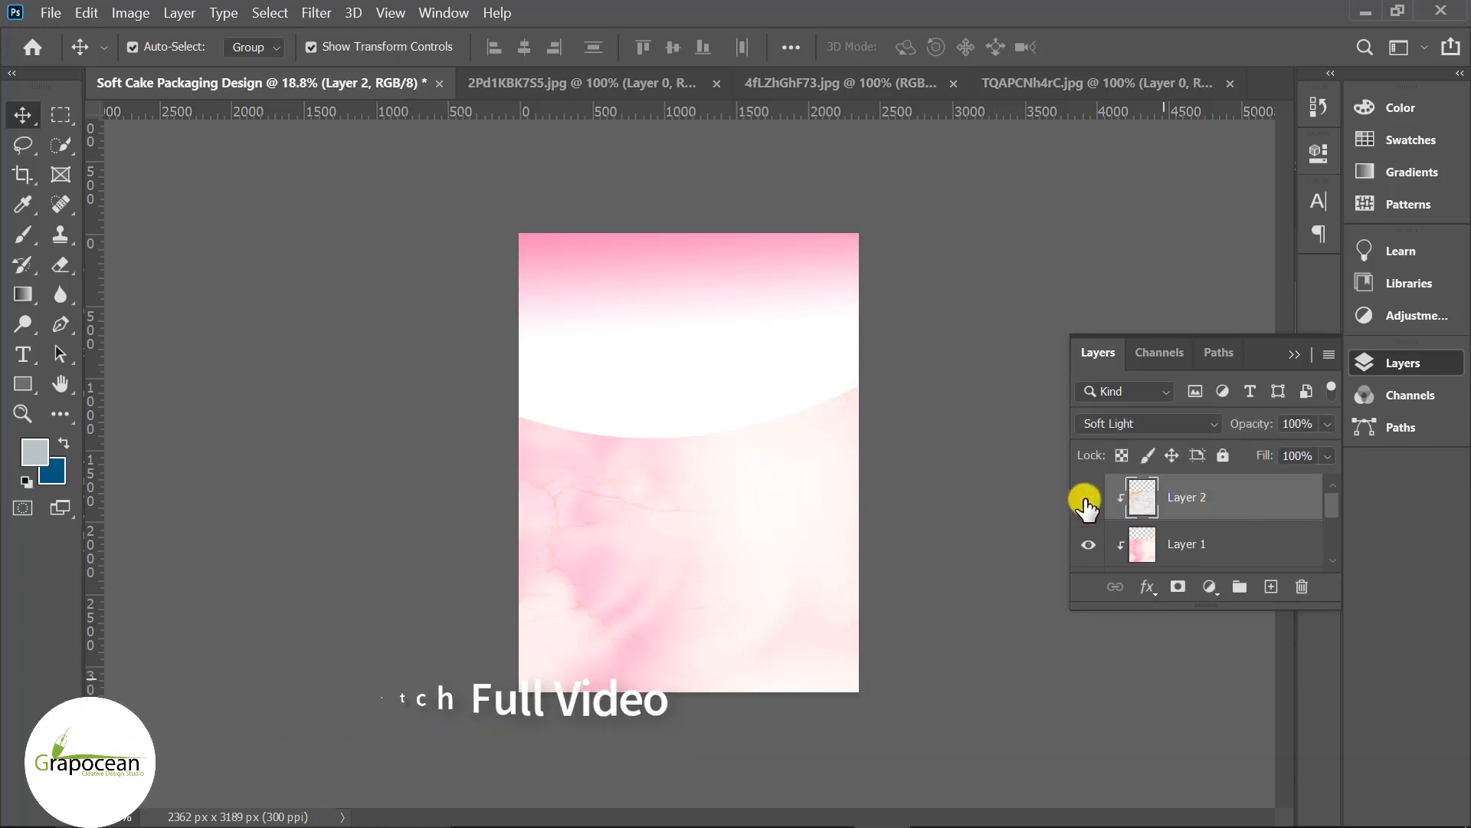
Scale the marble layer down so its edge meets the page's right edge over the lower area.
key(ctrl+alt+g)
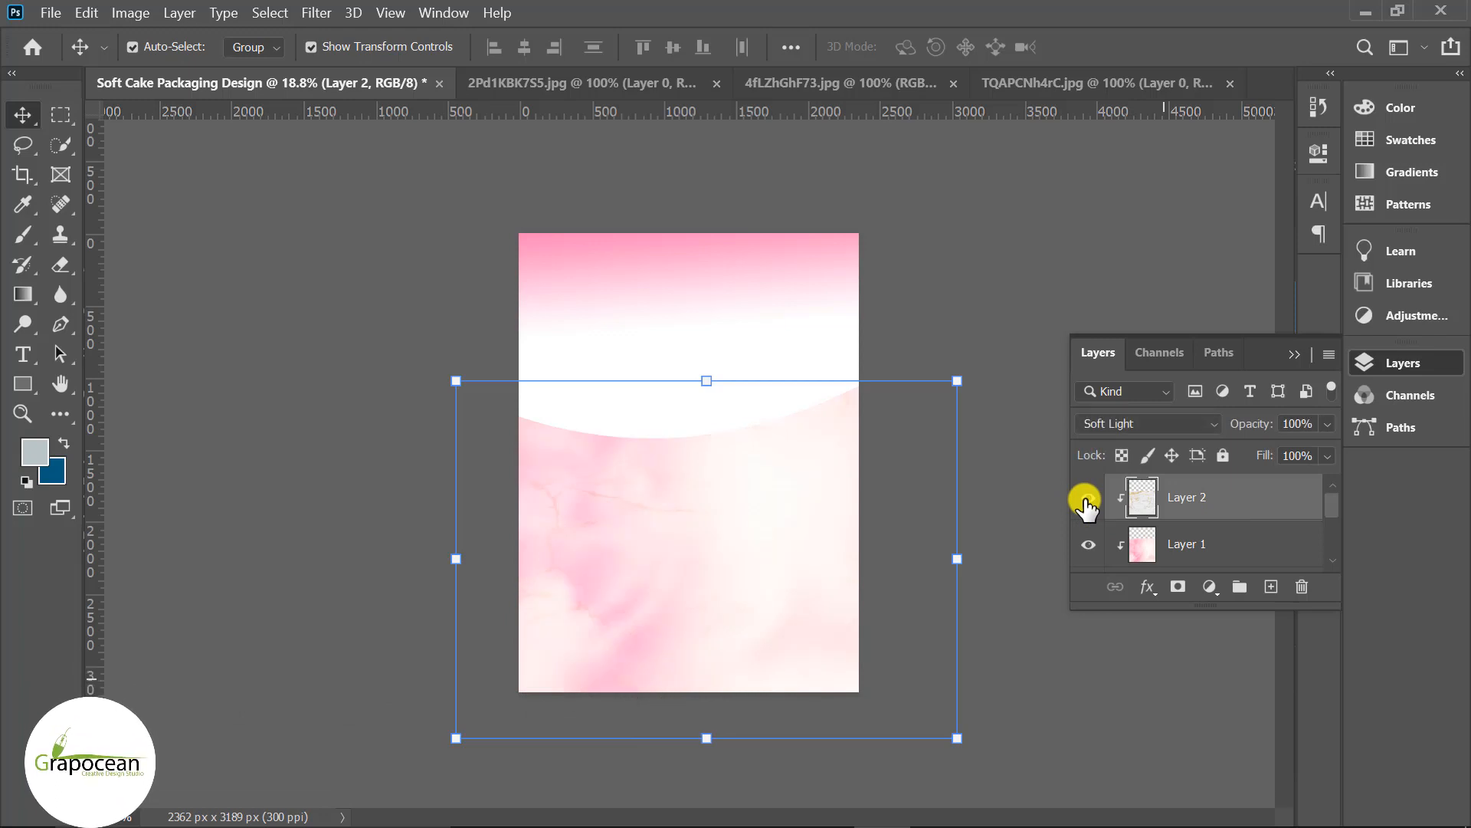
drag(961, 558, 830, 563)
click(1157, 44)
Add a mask to the marble layer and fade its edges with black-to-transparent linear gradients at 78% opacity.
click(1178, 586)
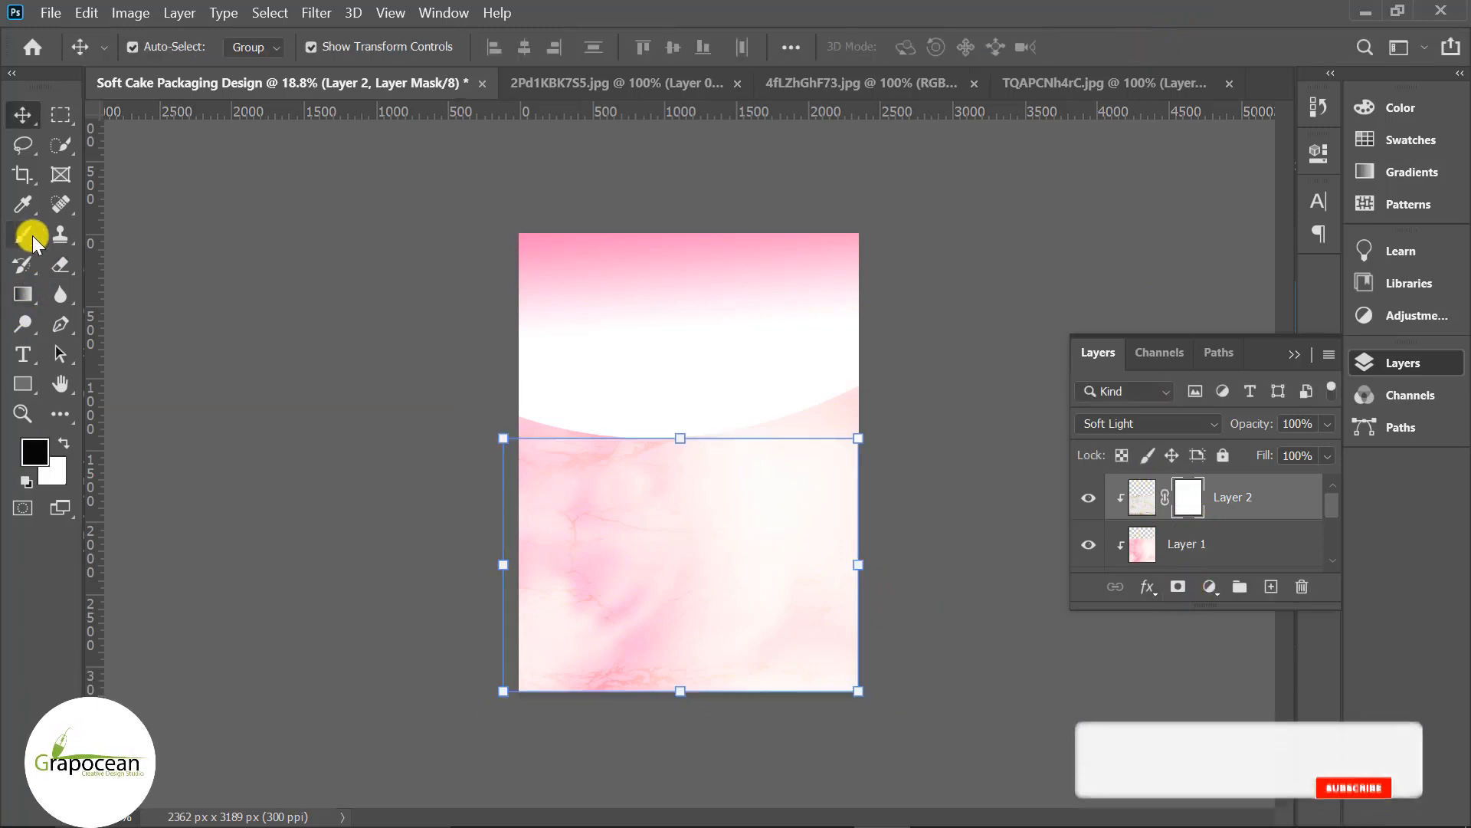
click(23, 293)
drag(532, 387, 545, 505)
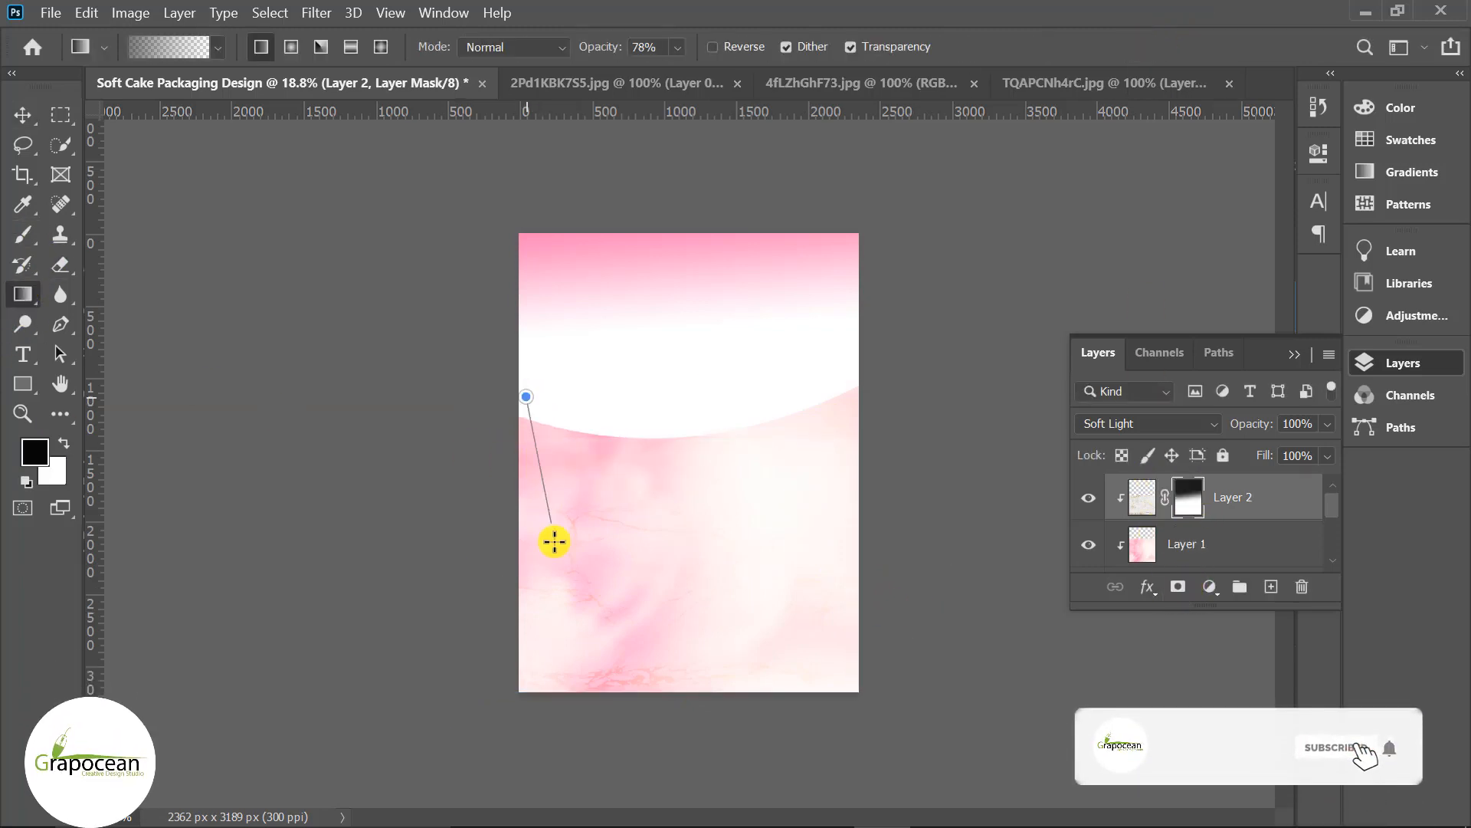
drag(716, 531, 716, 532)
drag(673, 770, 801, 679)
key(ctrl+z)
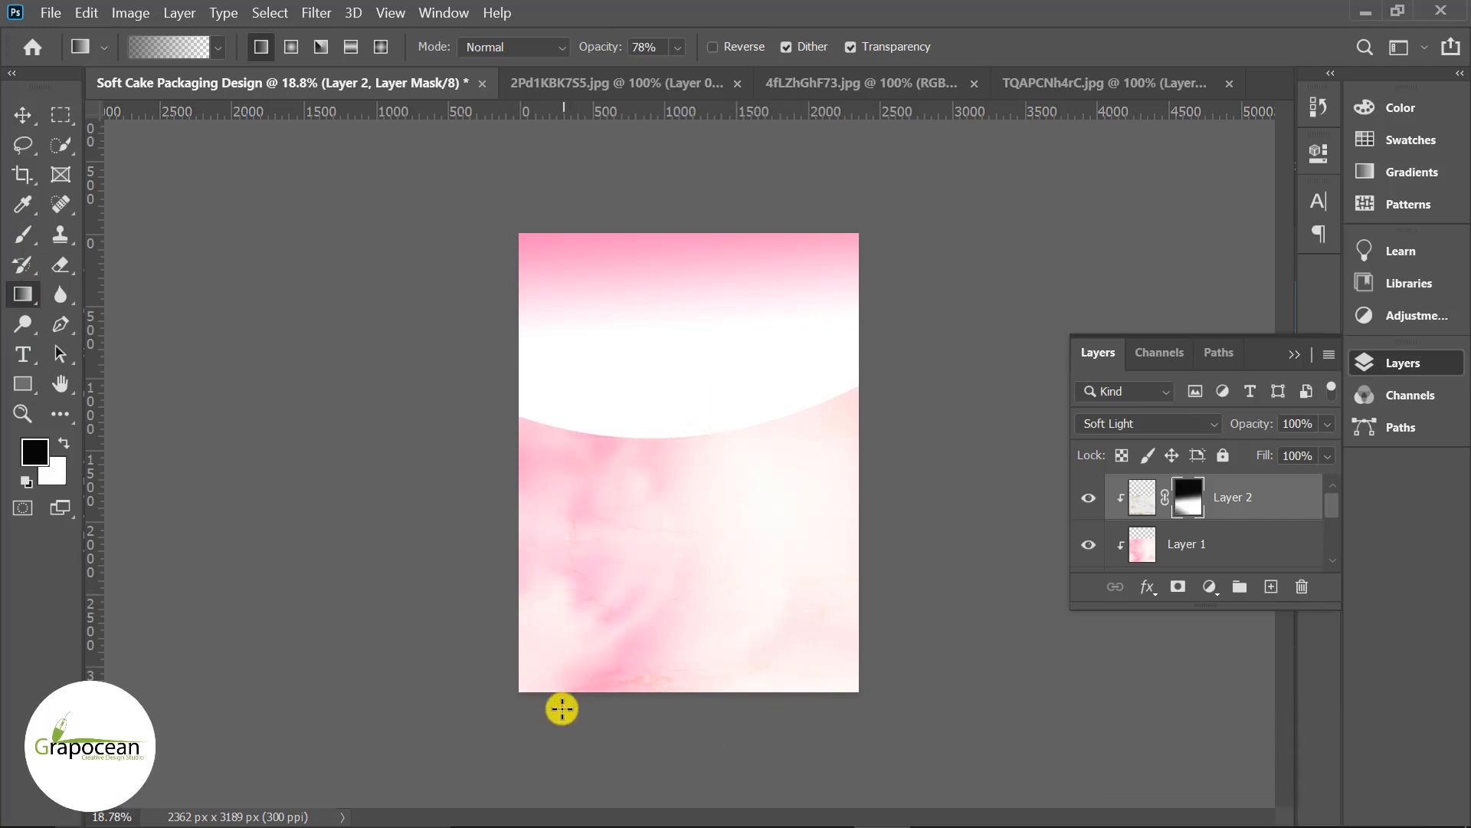
drag(562, 706, 648, 542)
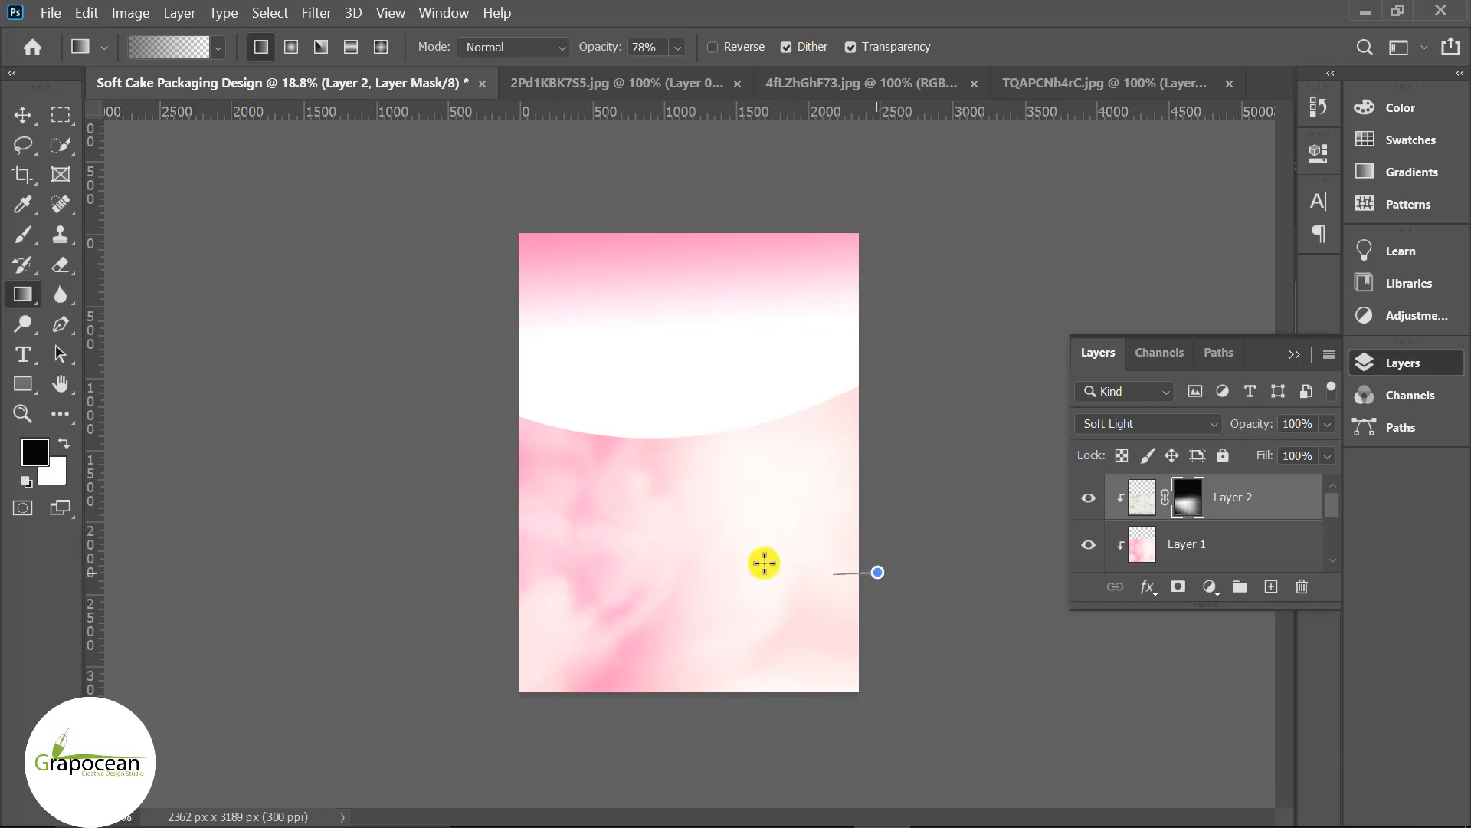
drag(759, 578, 754, 525)
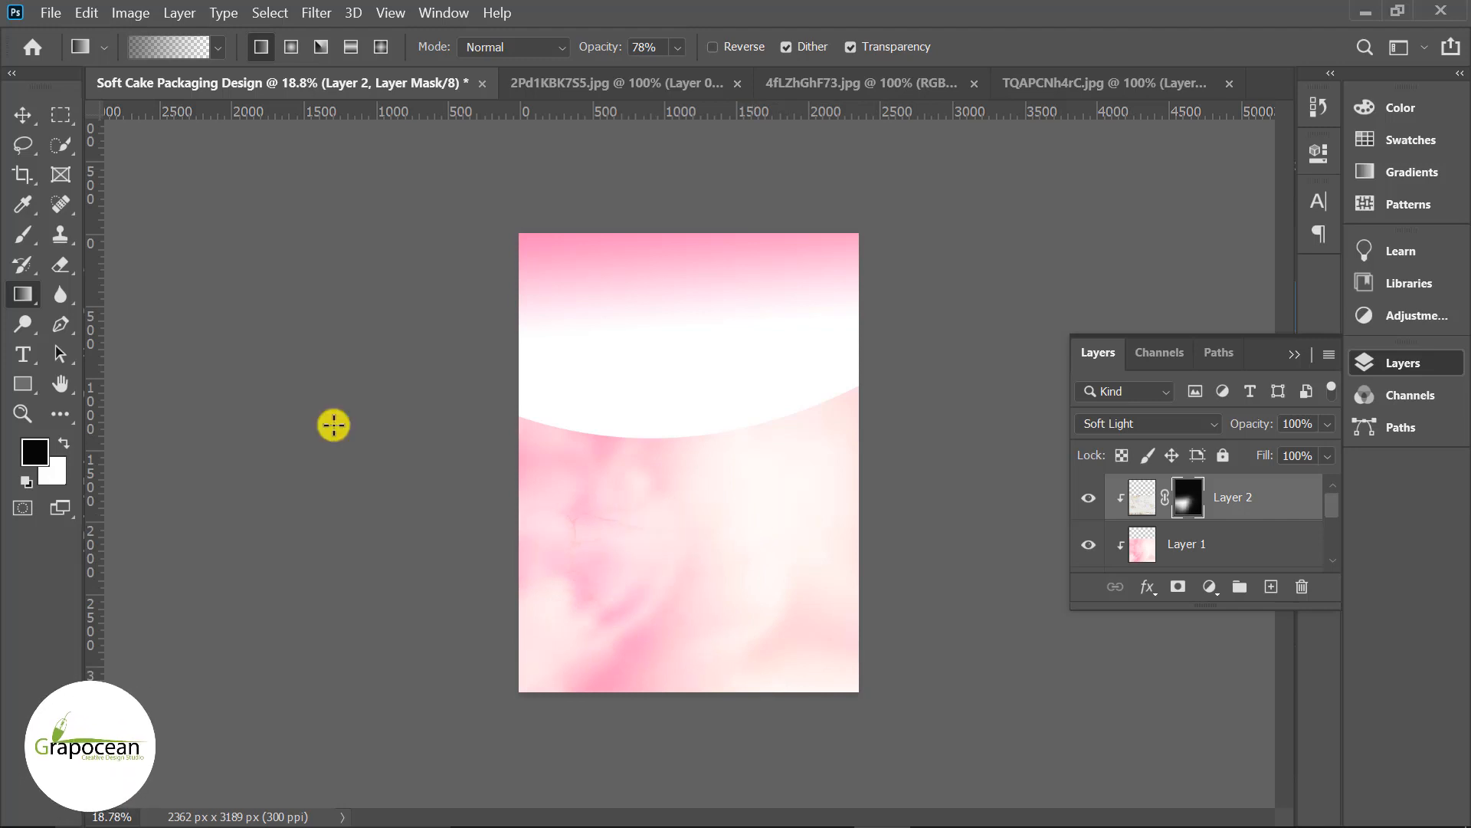
click(22, 115)
click(297, 412)
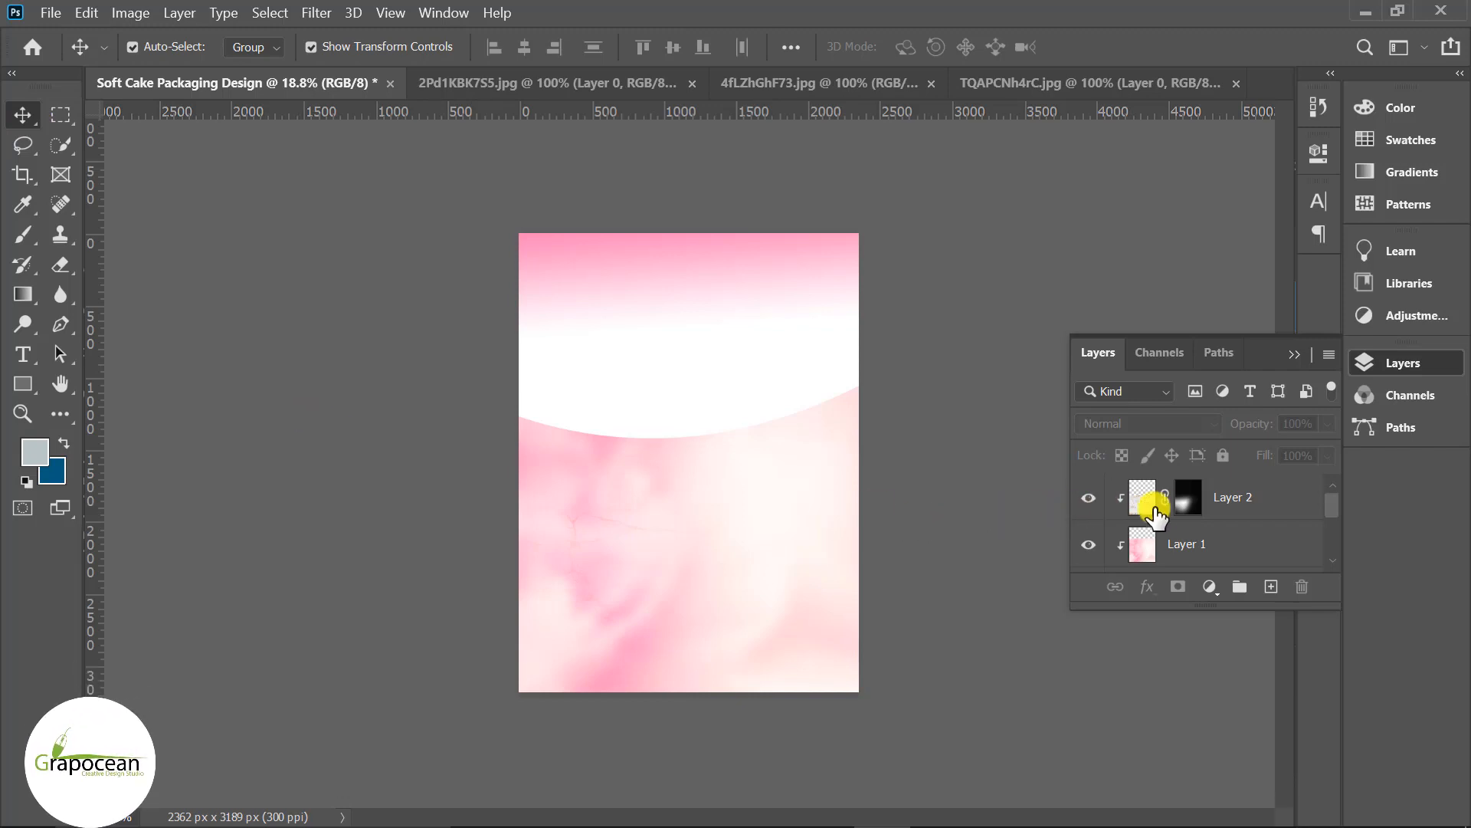
Add a layer above the marble and draw a closed curved band with the Pen tool along the white area's lower edge.
click(1271, 508)
click(1270, 586)
key(ctrl+plus)
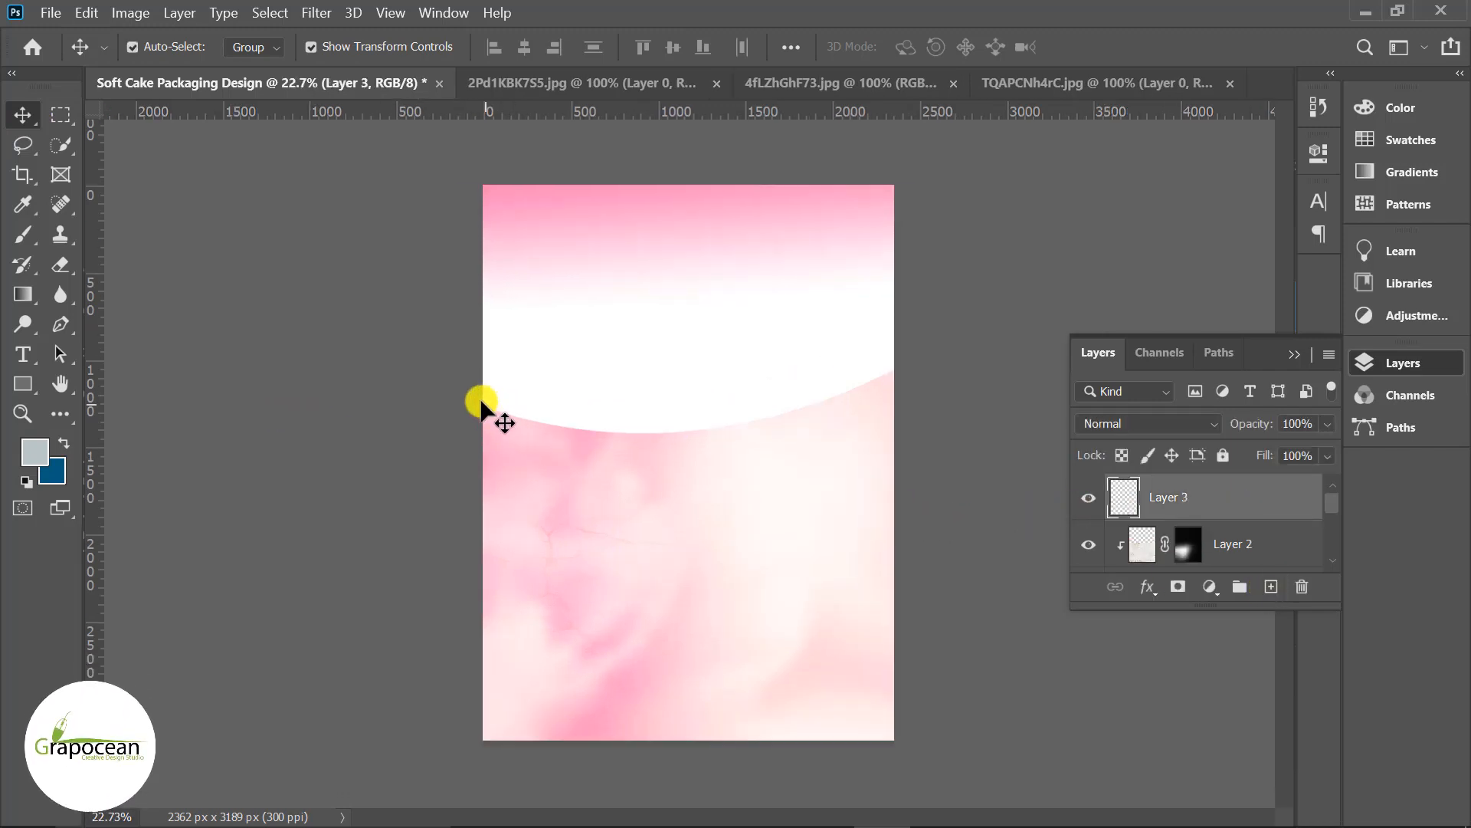
key(ctrl+plus)
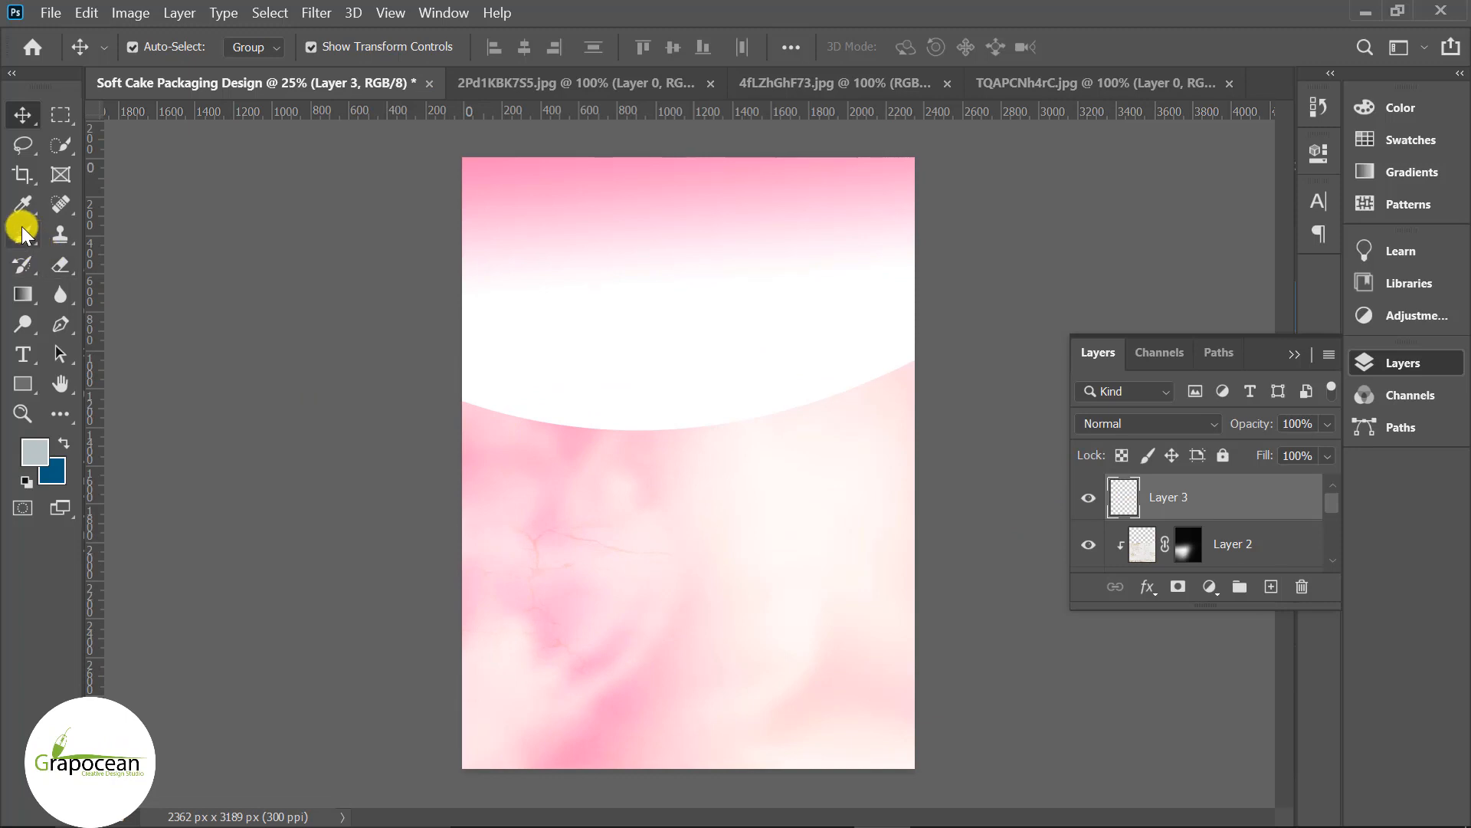
click(60, 324)
click(459, 370)
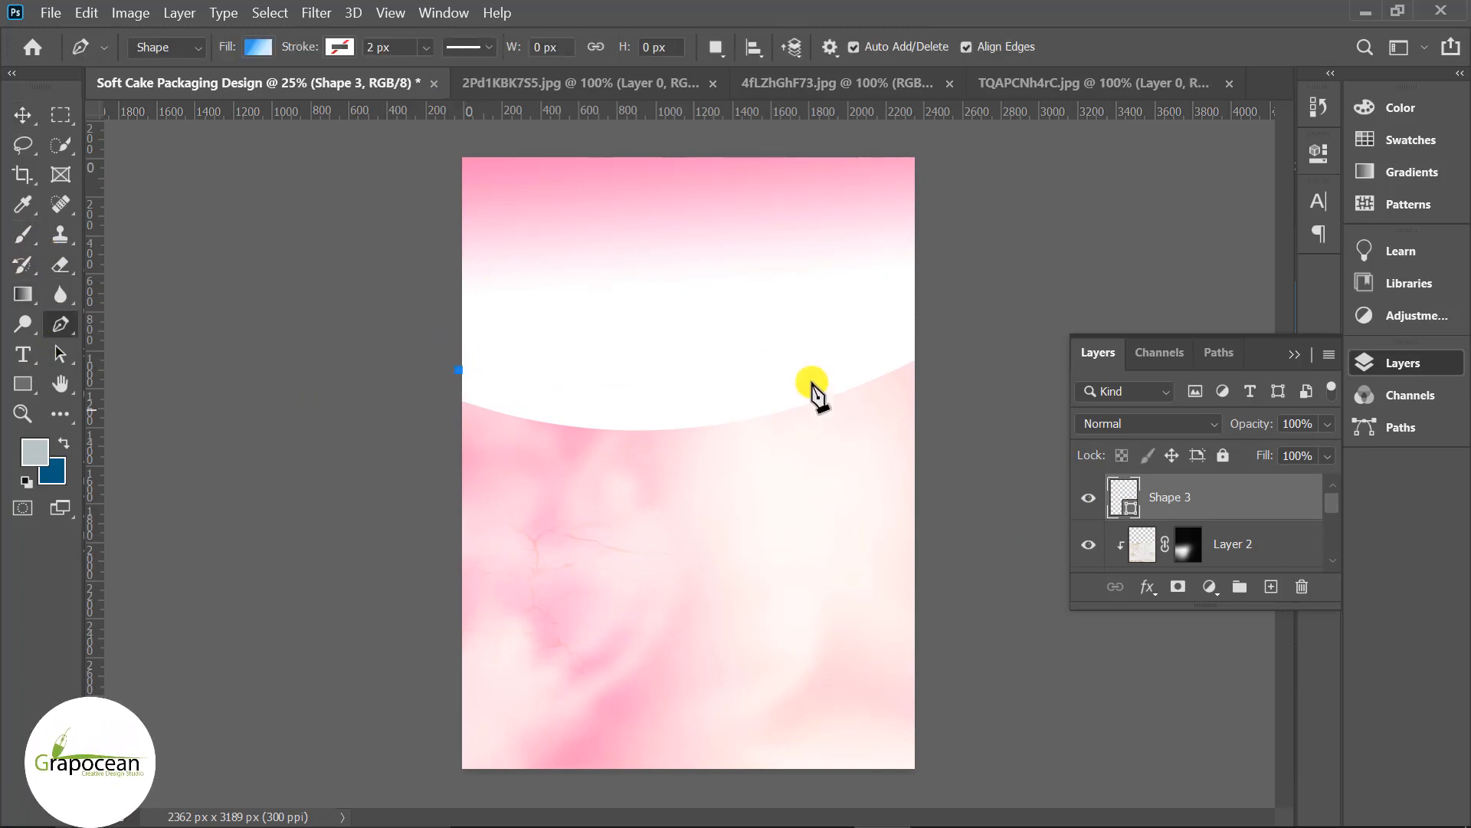
drag(921, 350, 1203, 230)
click(919, 354)
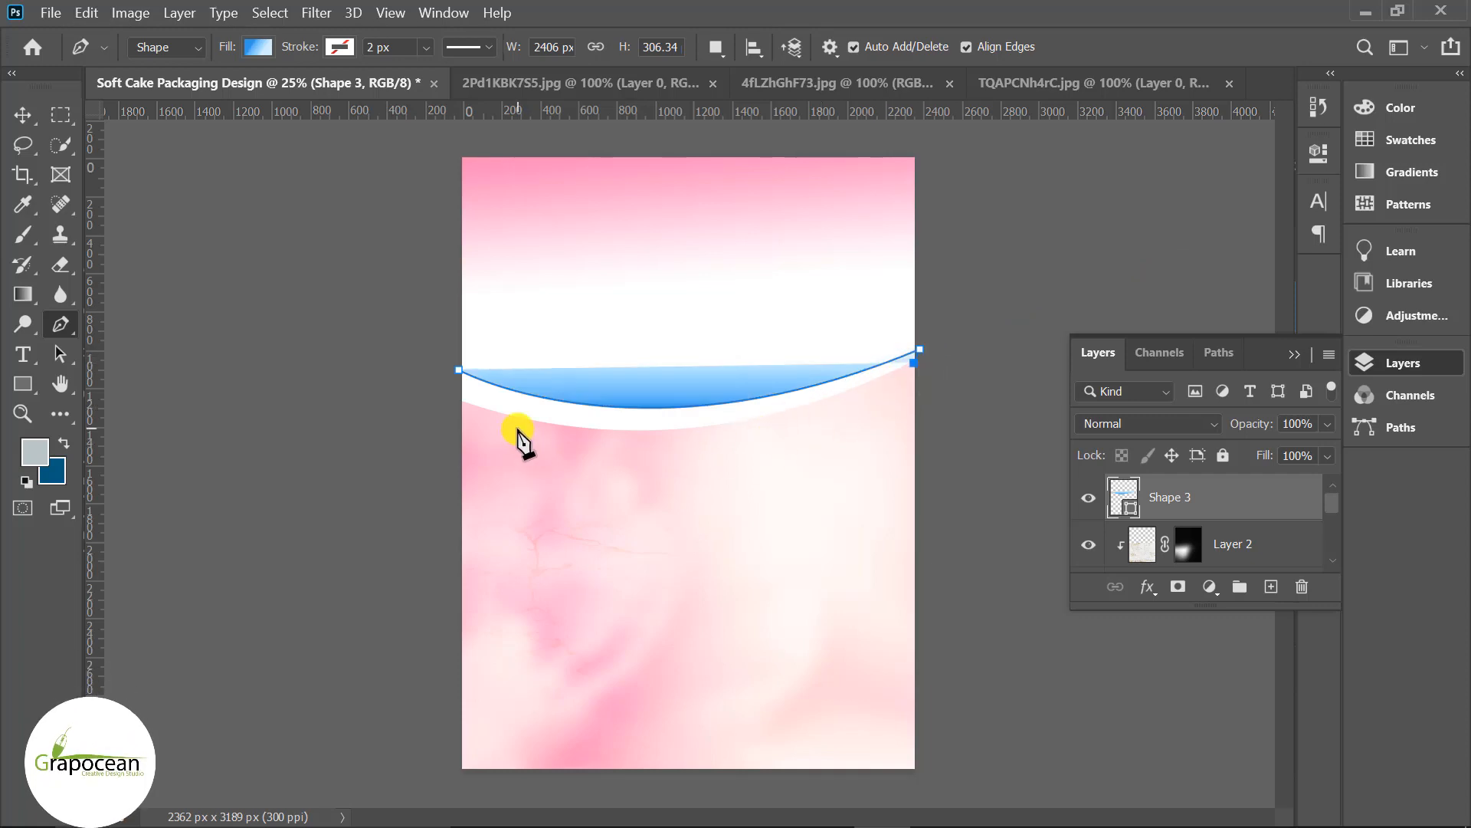
drag(506, 414, 252, 313)
click(460, 401)
click(459, 403)
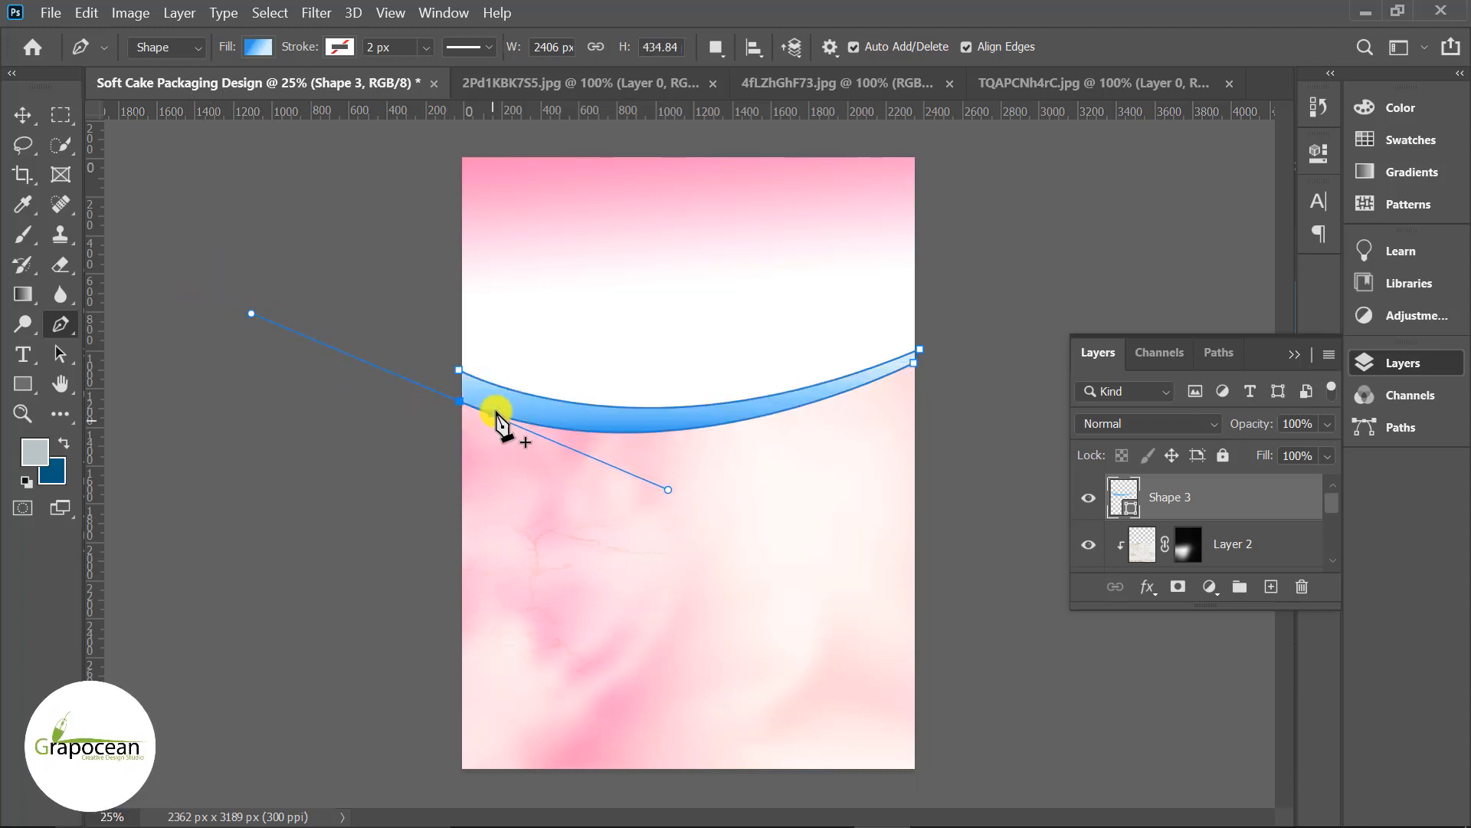
Fill the curved band with the light tan-and-cream gold gradient preset.
click(259, 47)
click(318, 170)
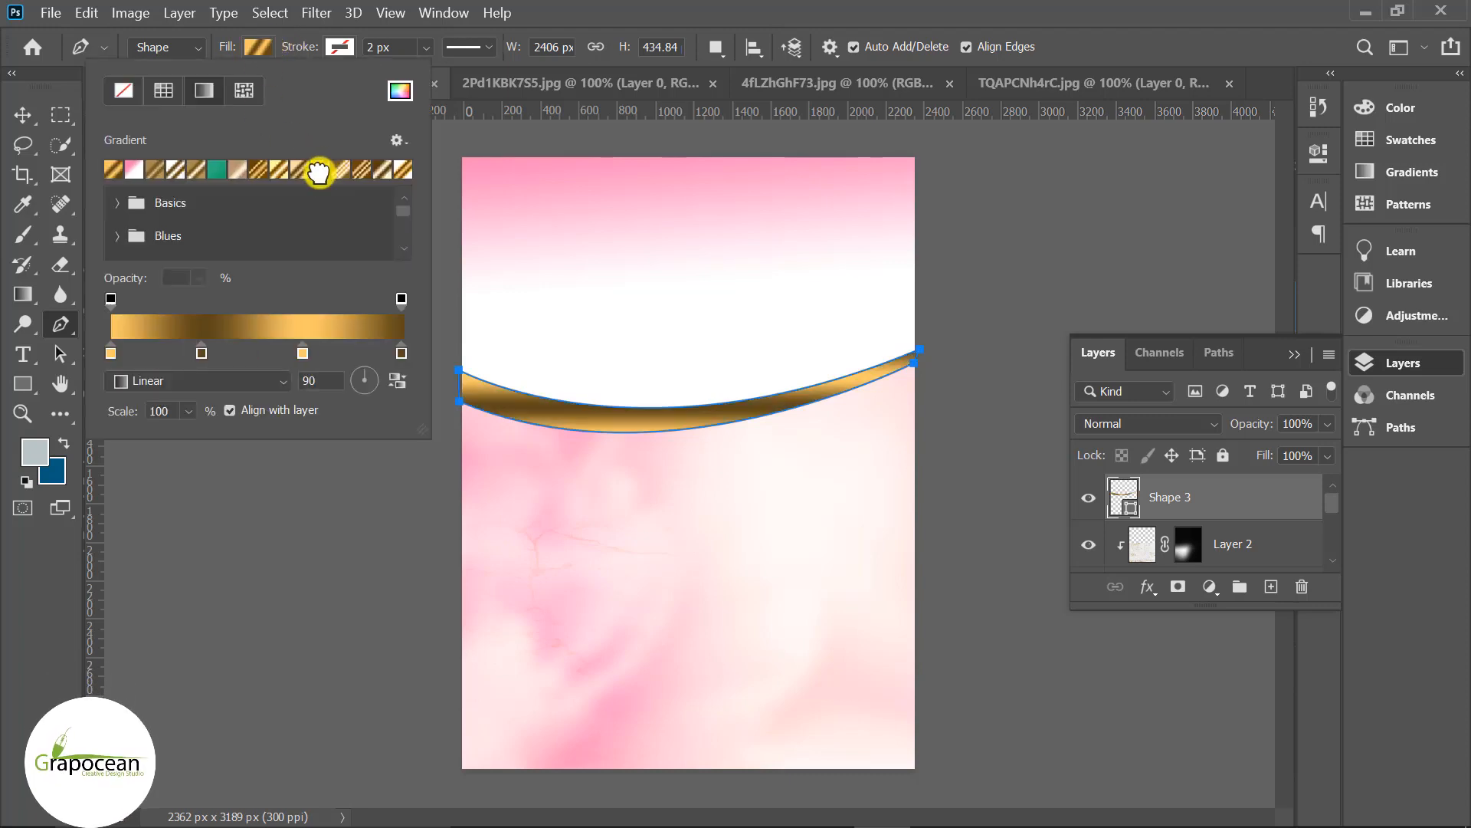
click(295, 170)
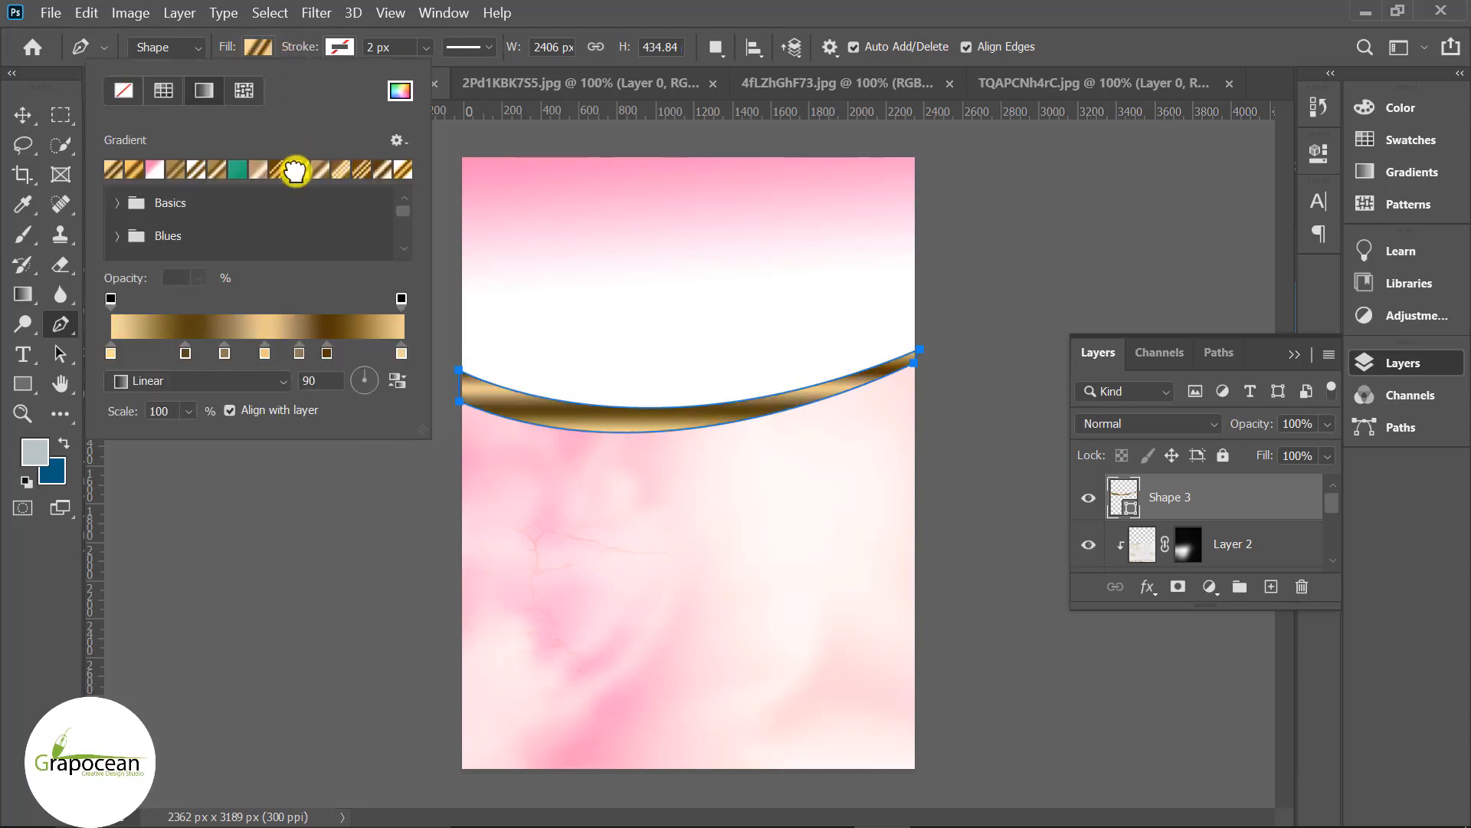
click(261, 170)
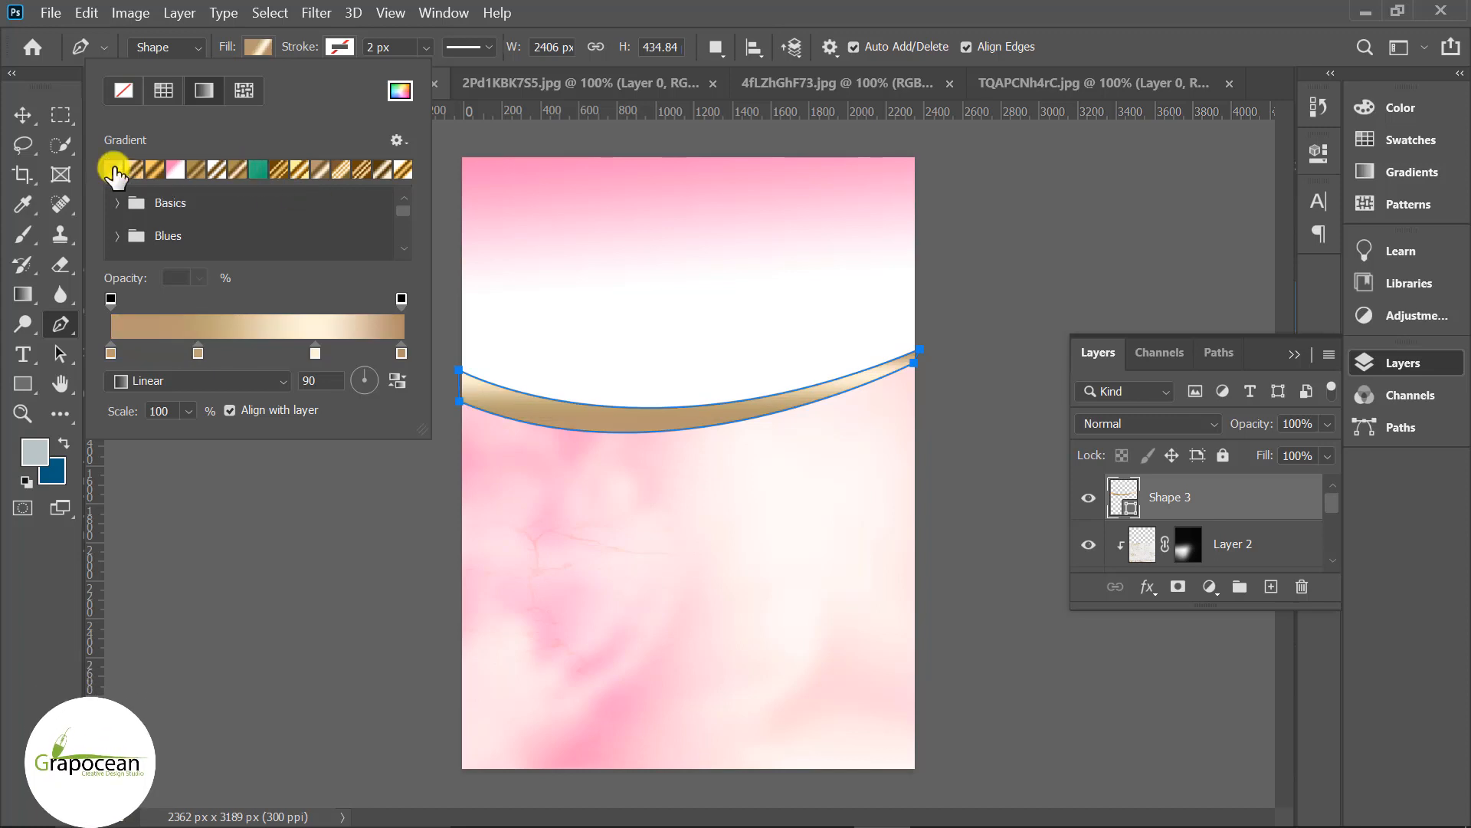
Set the band's gradient angle to -1 and arrange its stops with cream near both ends and tan in the middle.
drag(311, 352, 246, 345)
drag(379, 375, 388, 380)
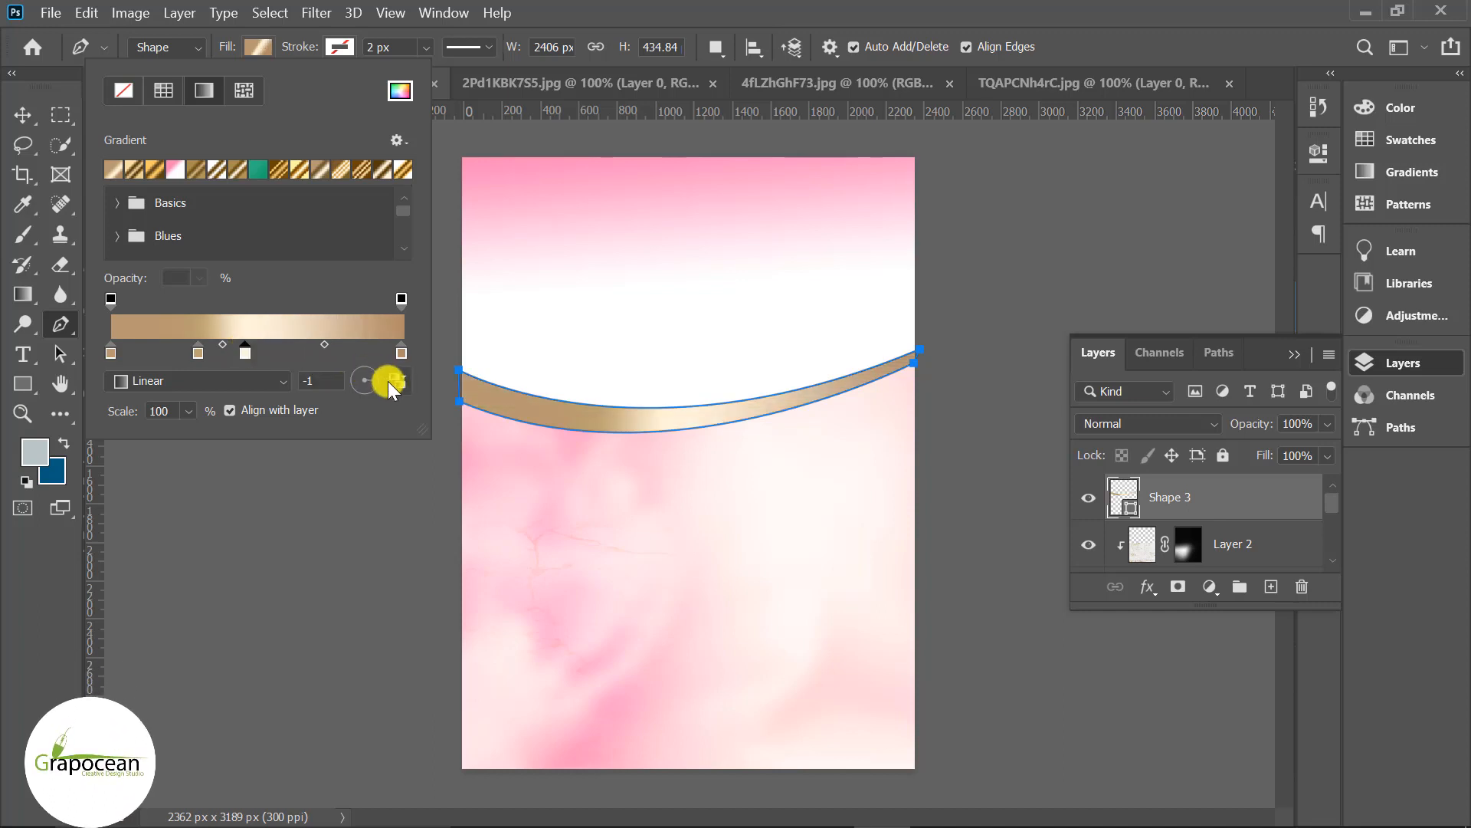
drag(159, 354, 148, 353)
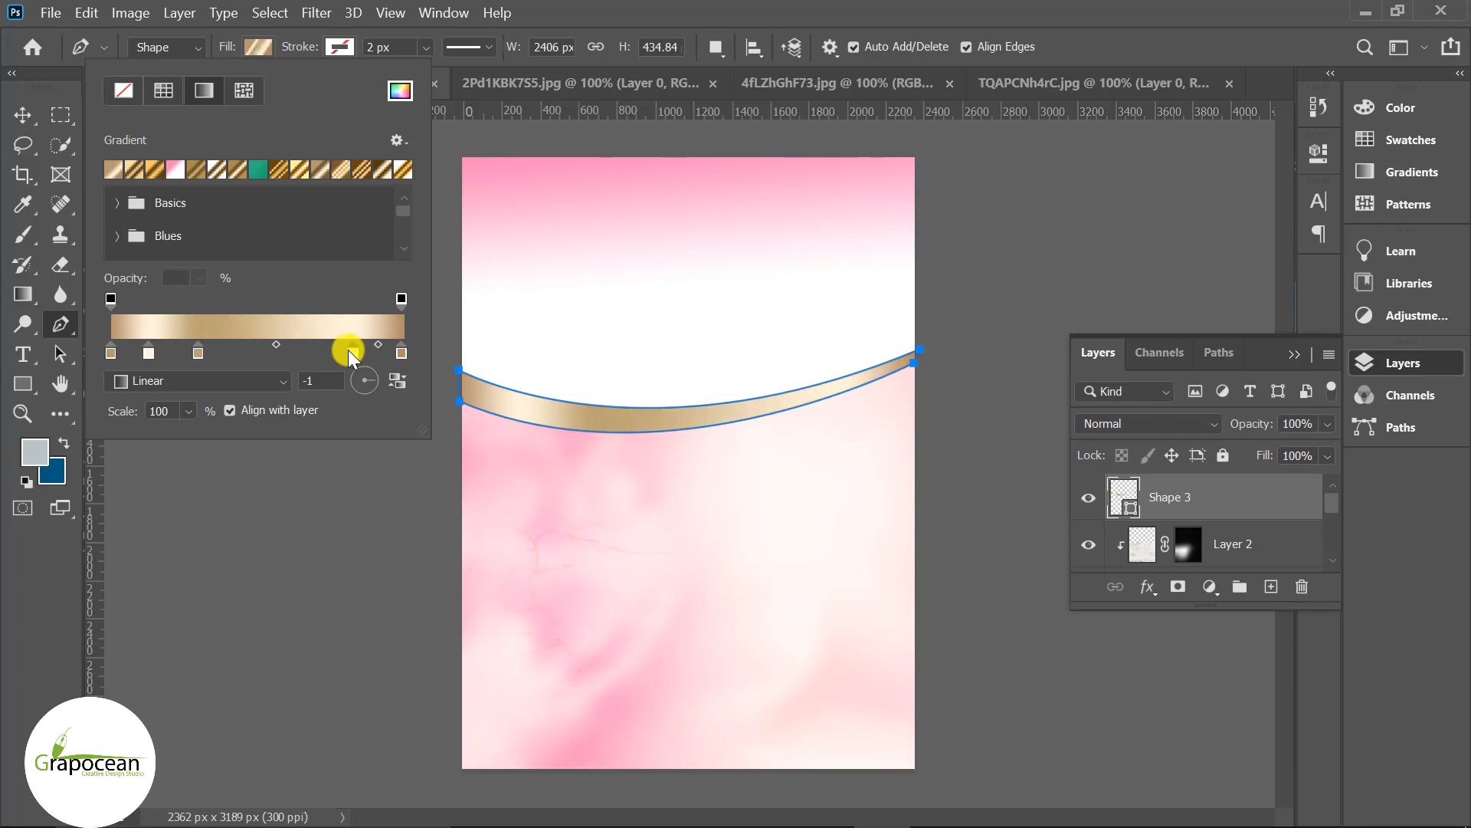
drag(348, 350, 335, 348)
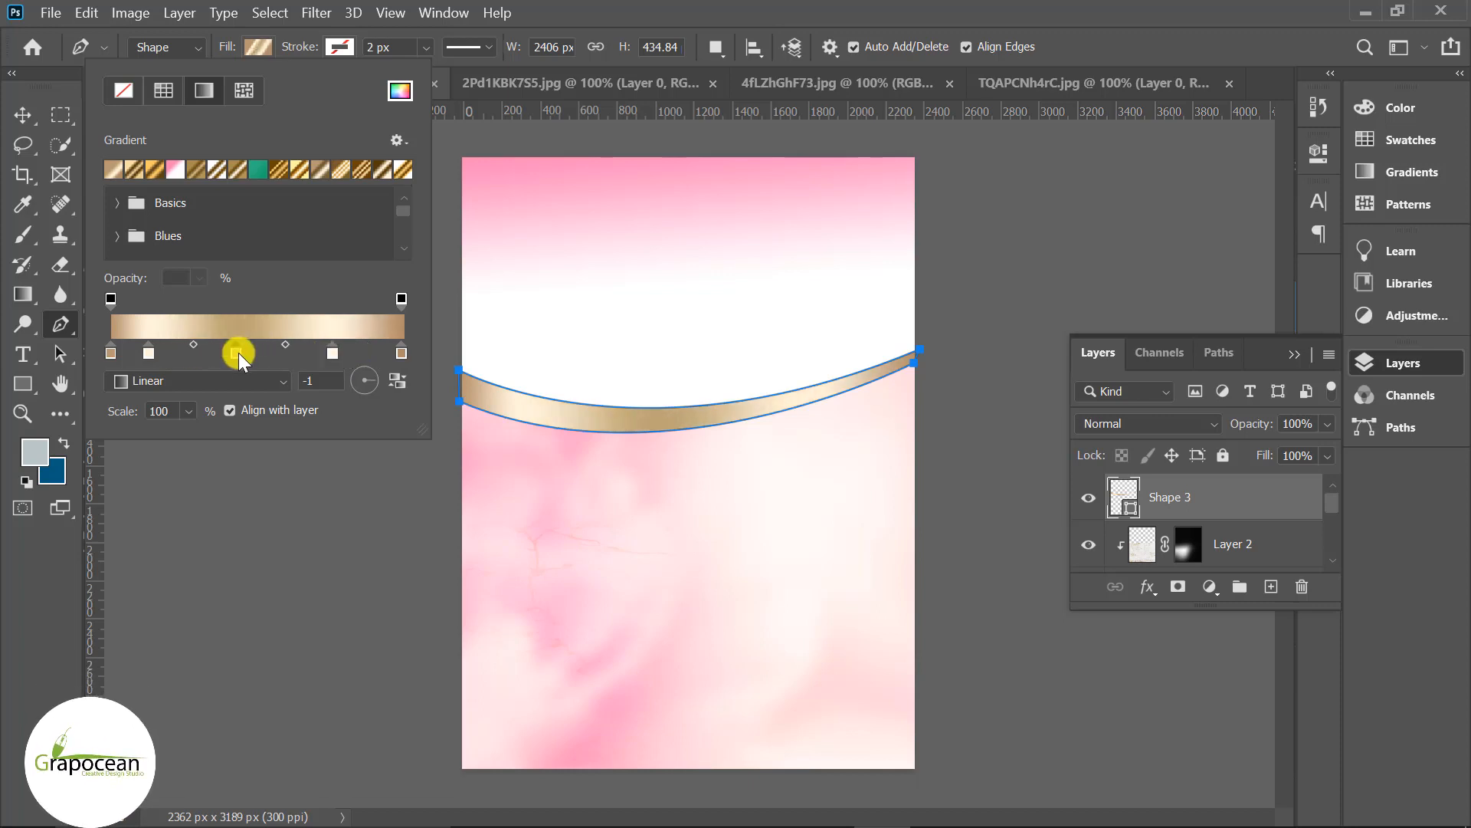
click(26, 605)
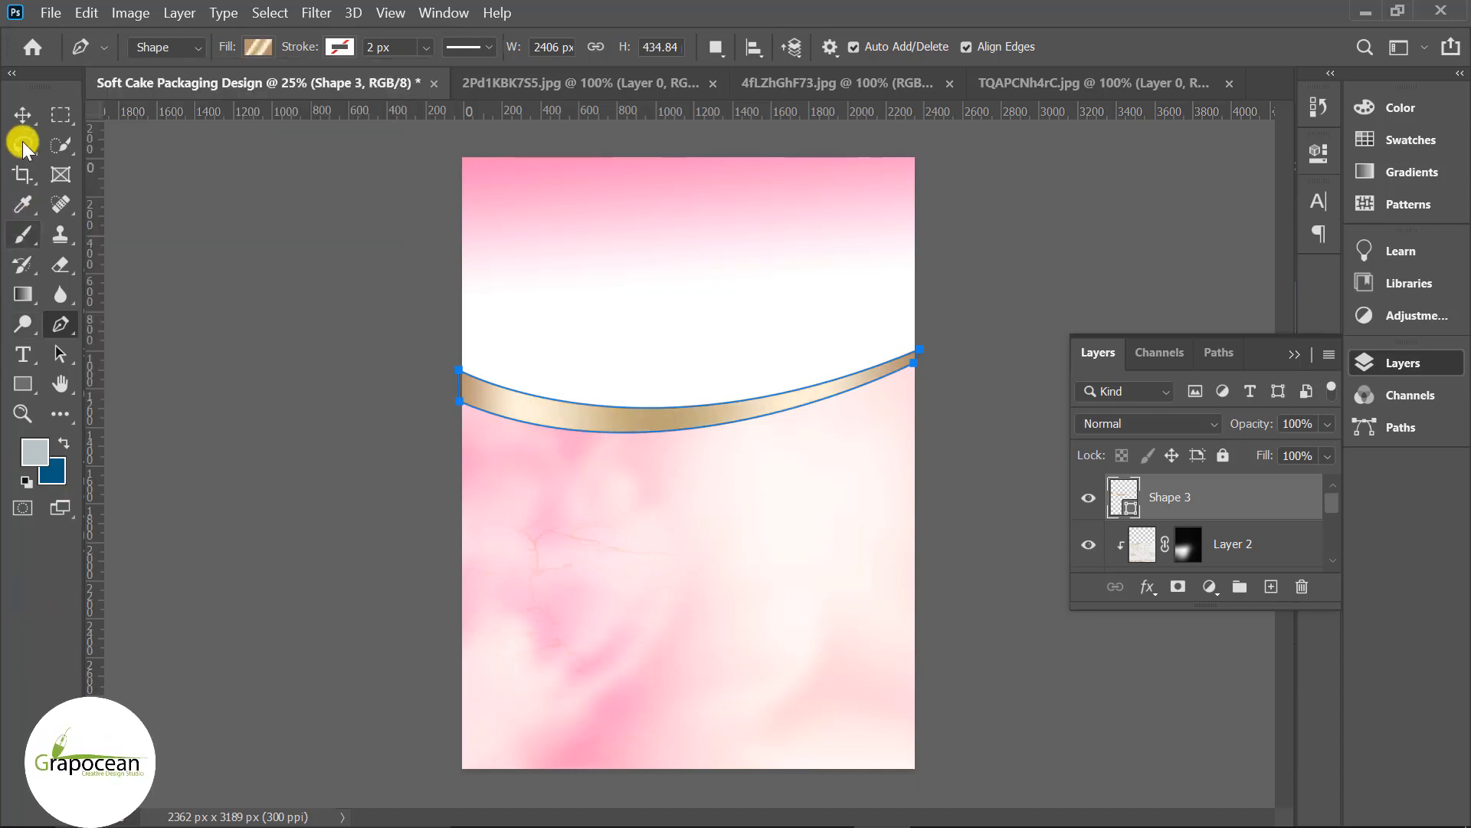
click(23, 115)
click(157, 337)
scroll(853, 380, up, 5)
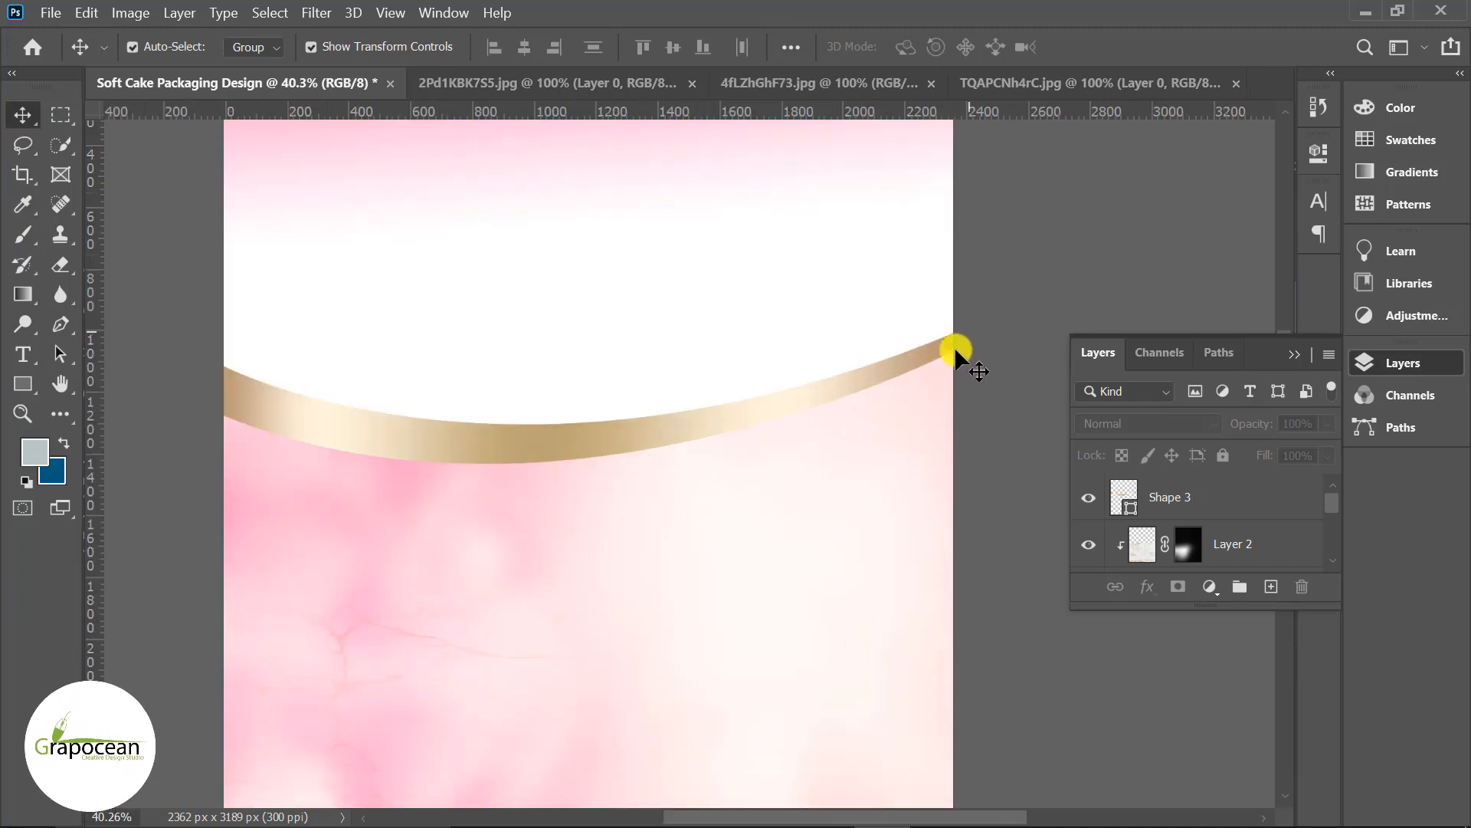
click(920, 354)
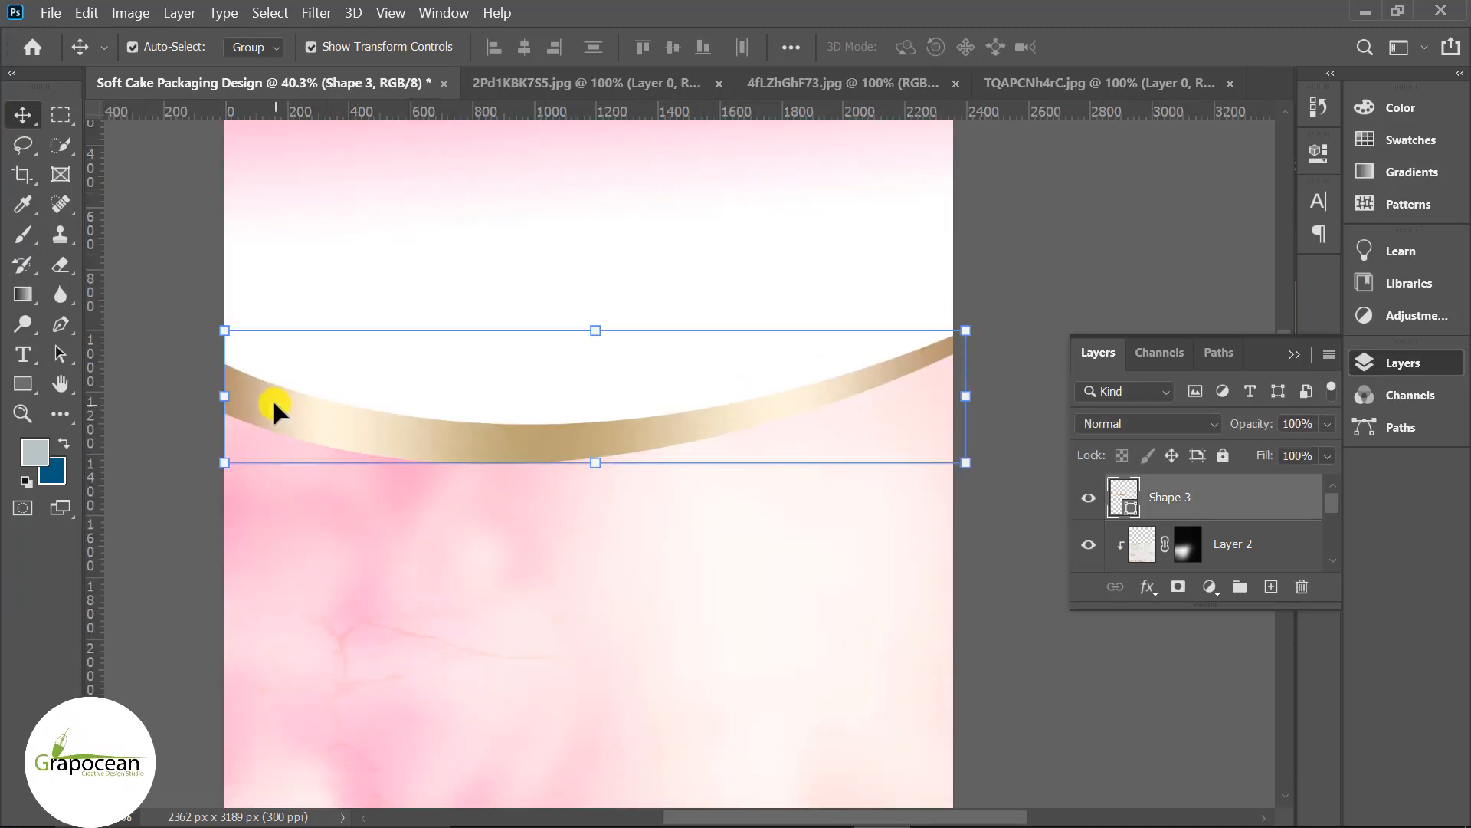
key(ctrl+t)
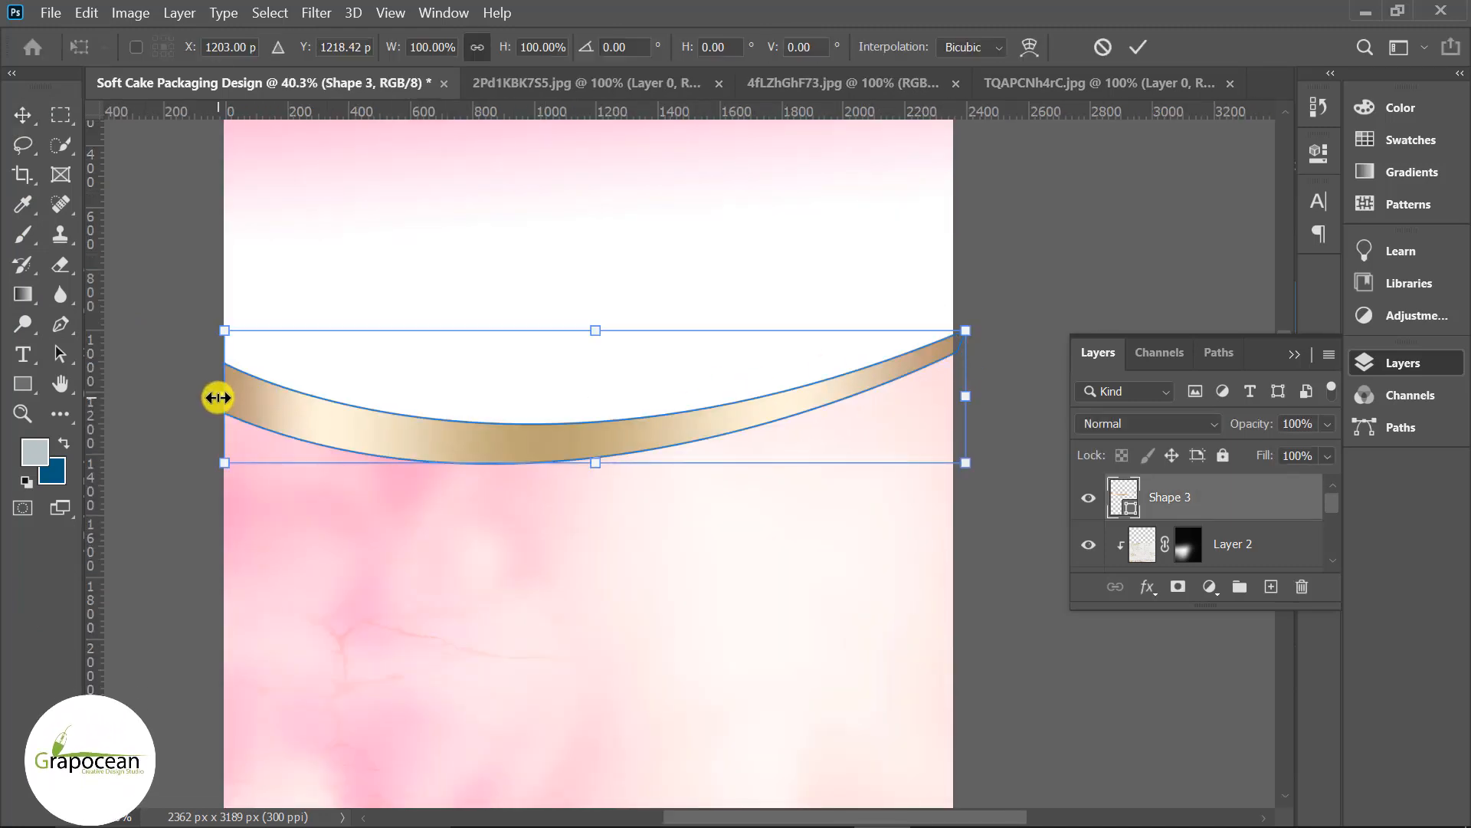
click(1140, 46)
scroll(596, 542, down, 4)
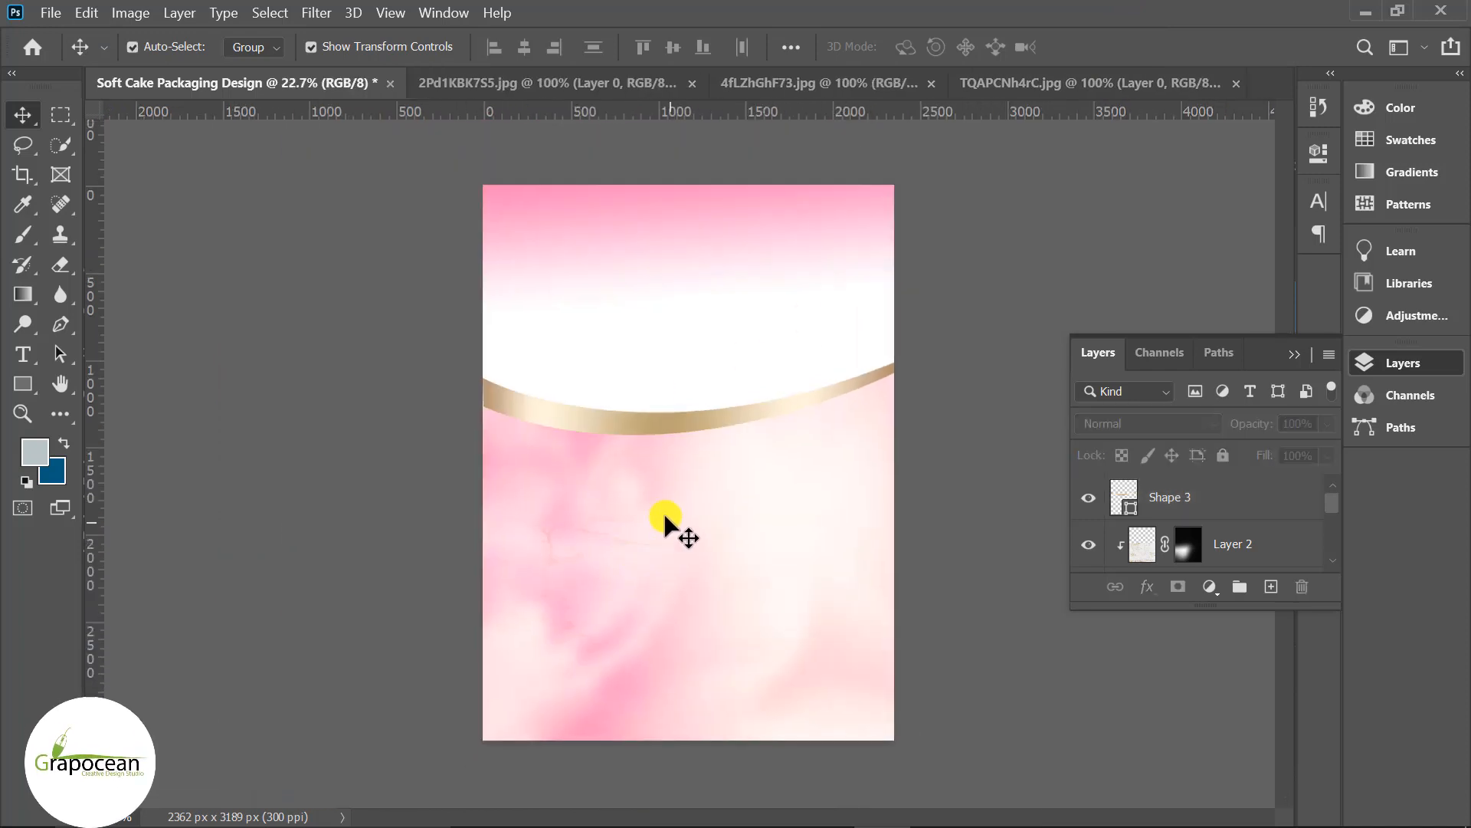
click(609, 422)
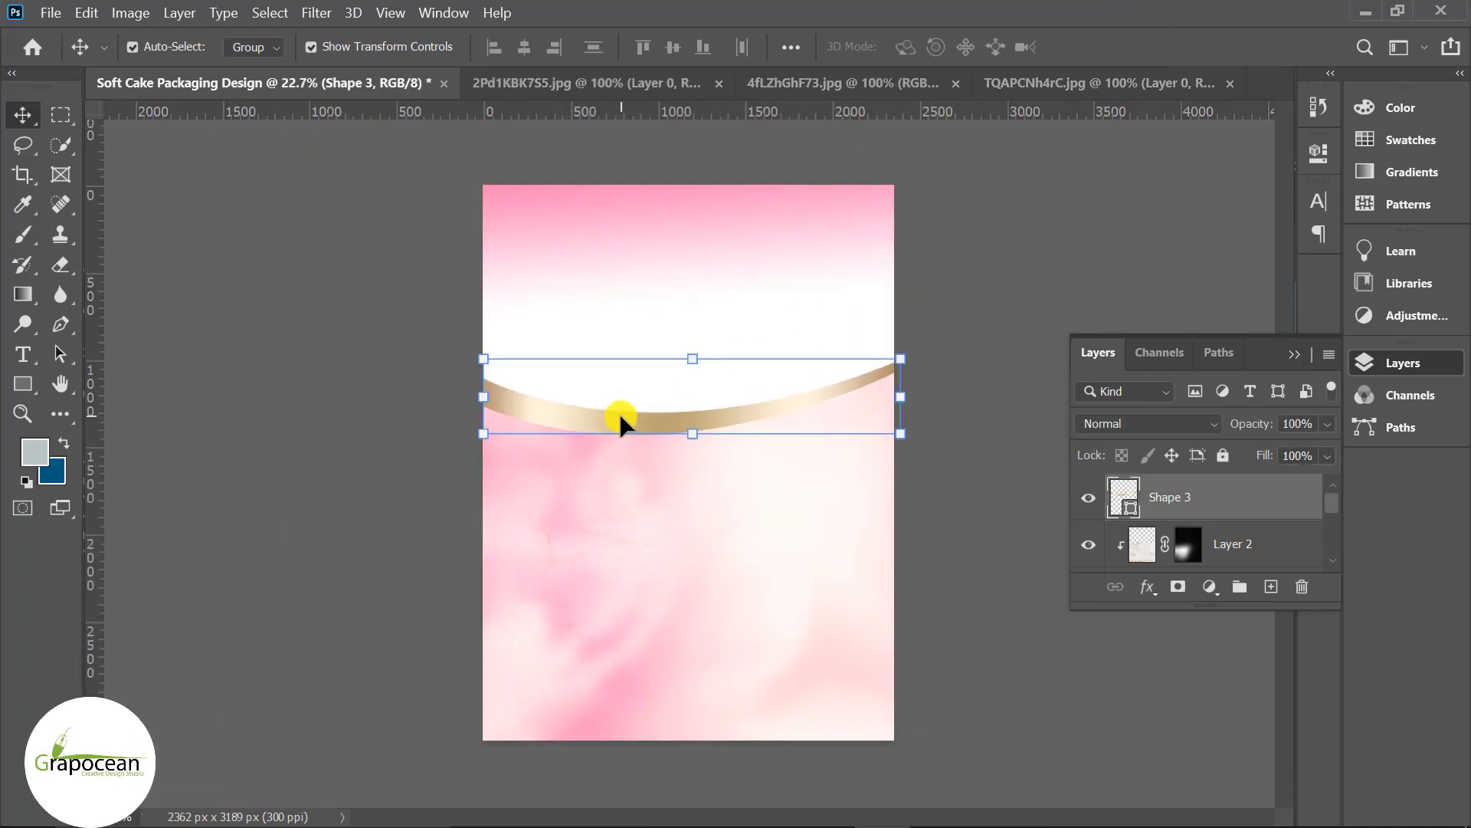
click(956, 327)
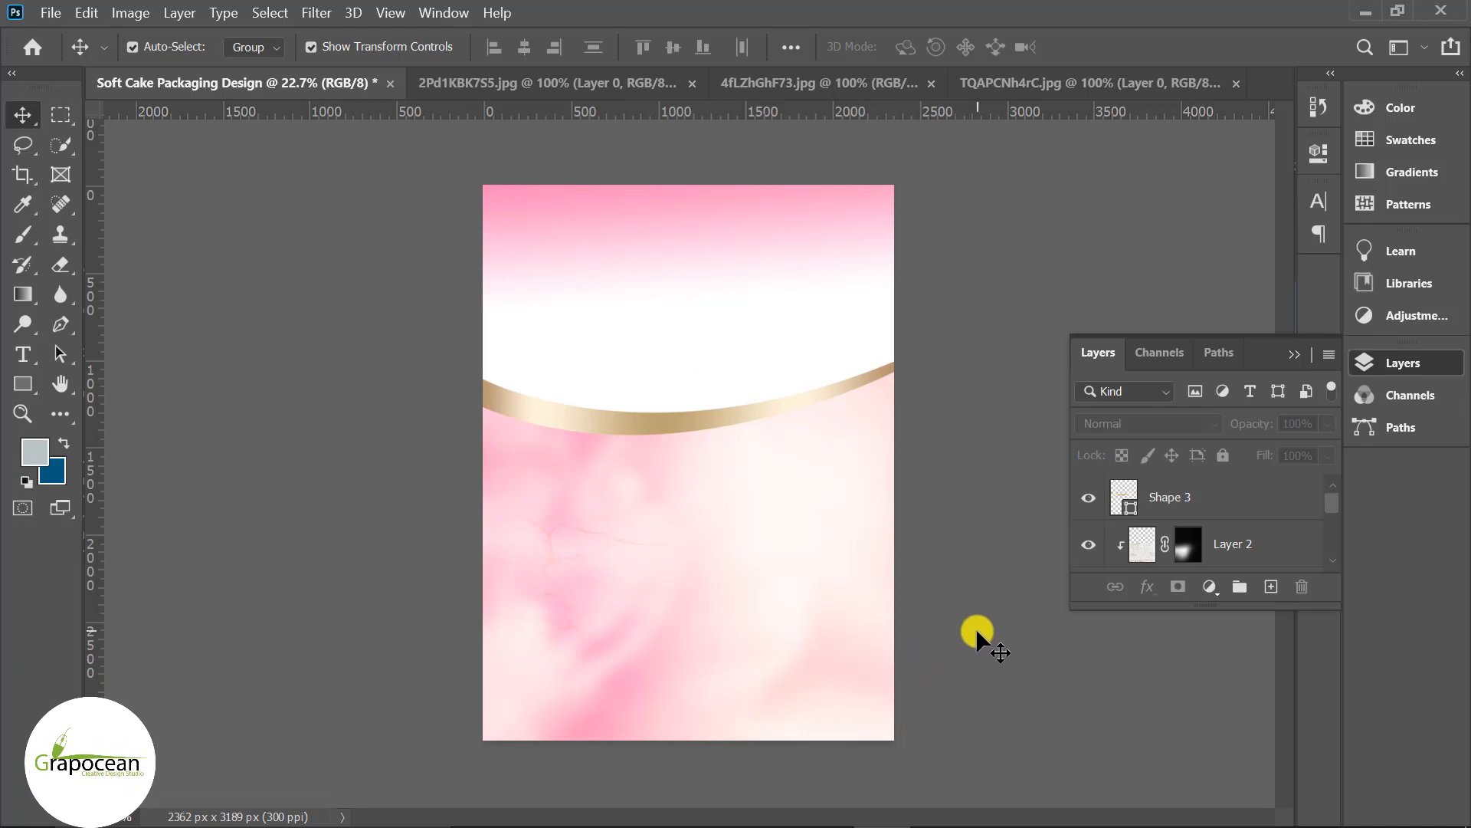
Select all the design layers, including the gold band and marble layers, and lock them.
scroll(755, 427, up, 1)
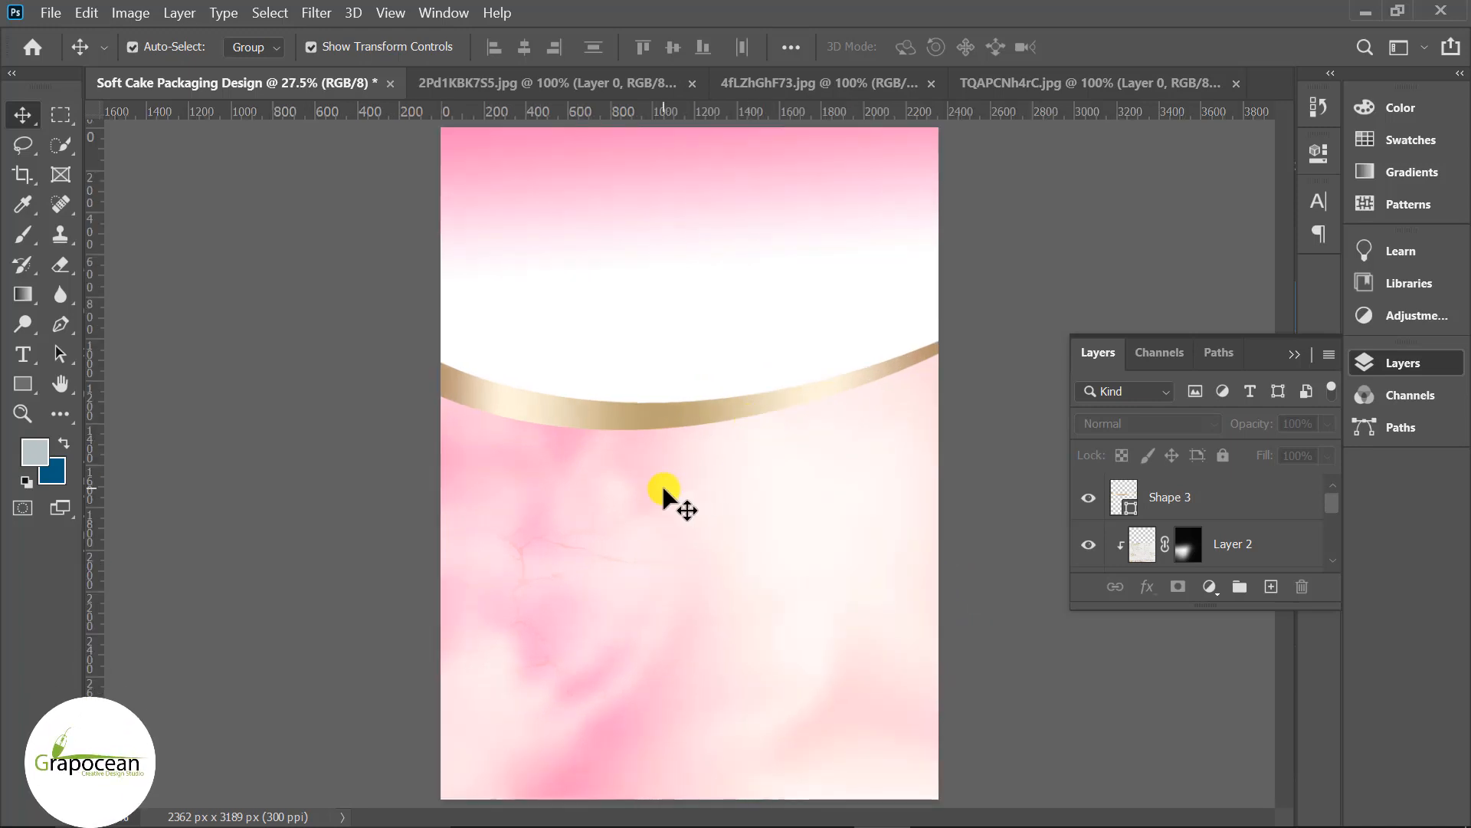
scroll(660, 364, up, 2)
scroll(660, 360, down, 1)
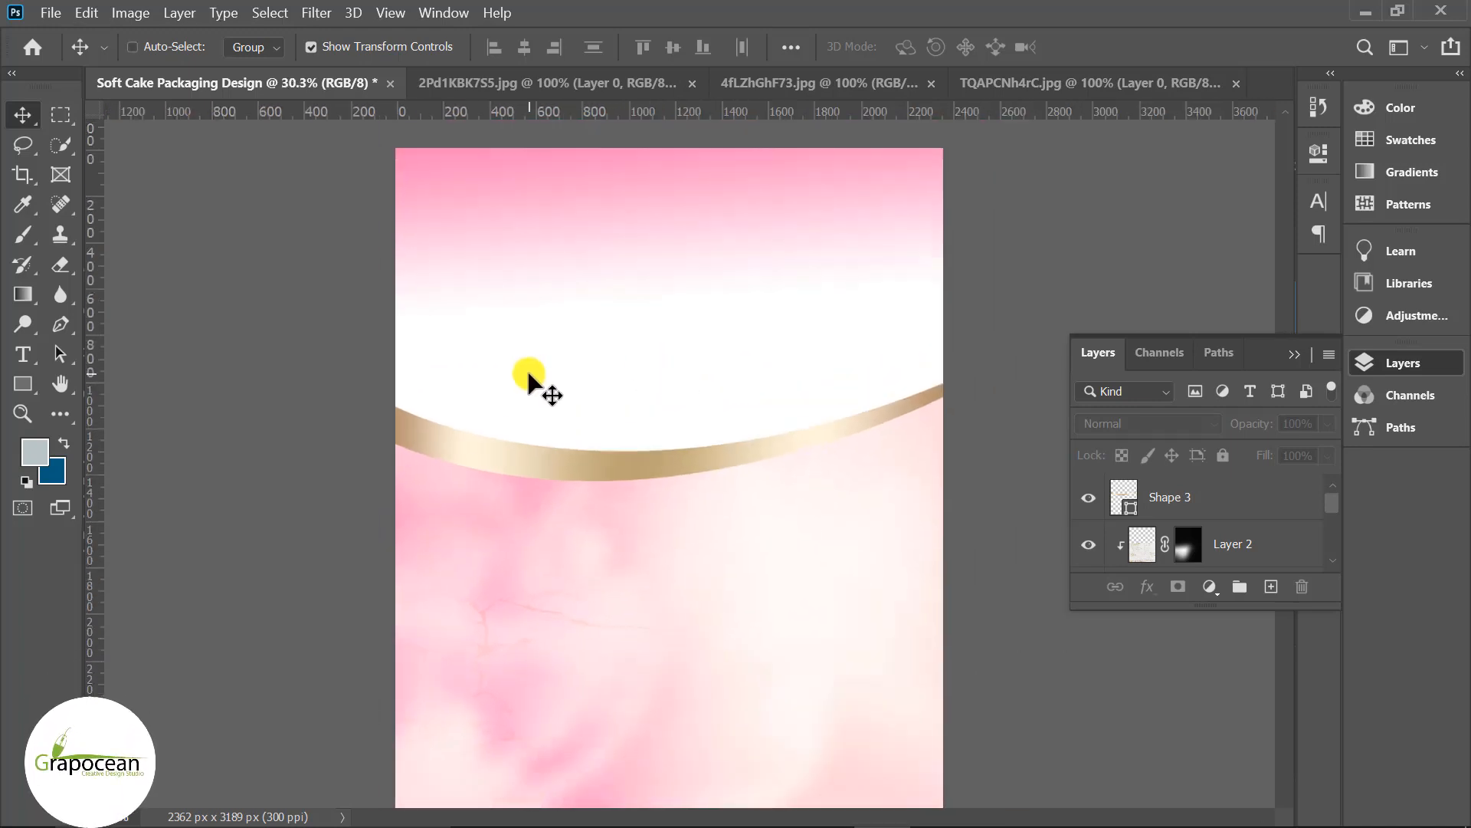
scroll(567, 383, down, 1)
click(574, 461)
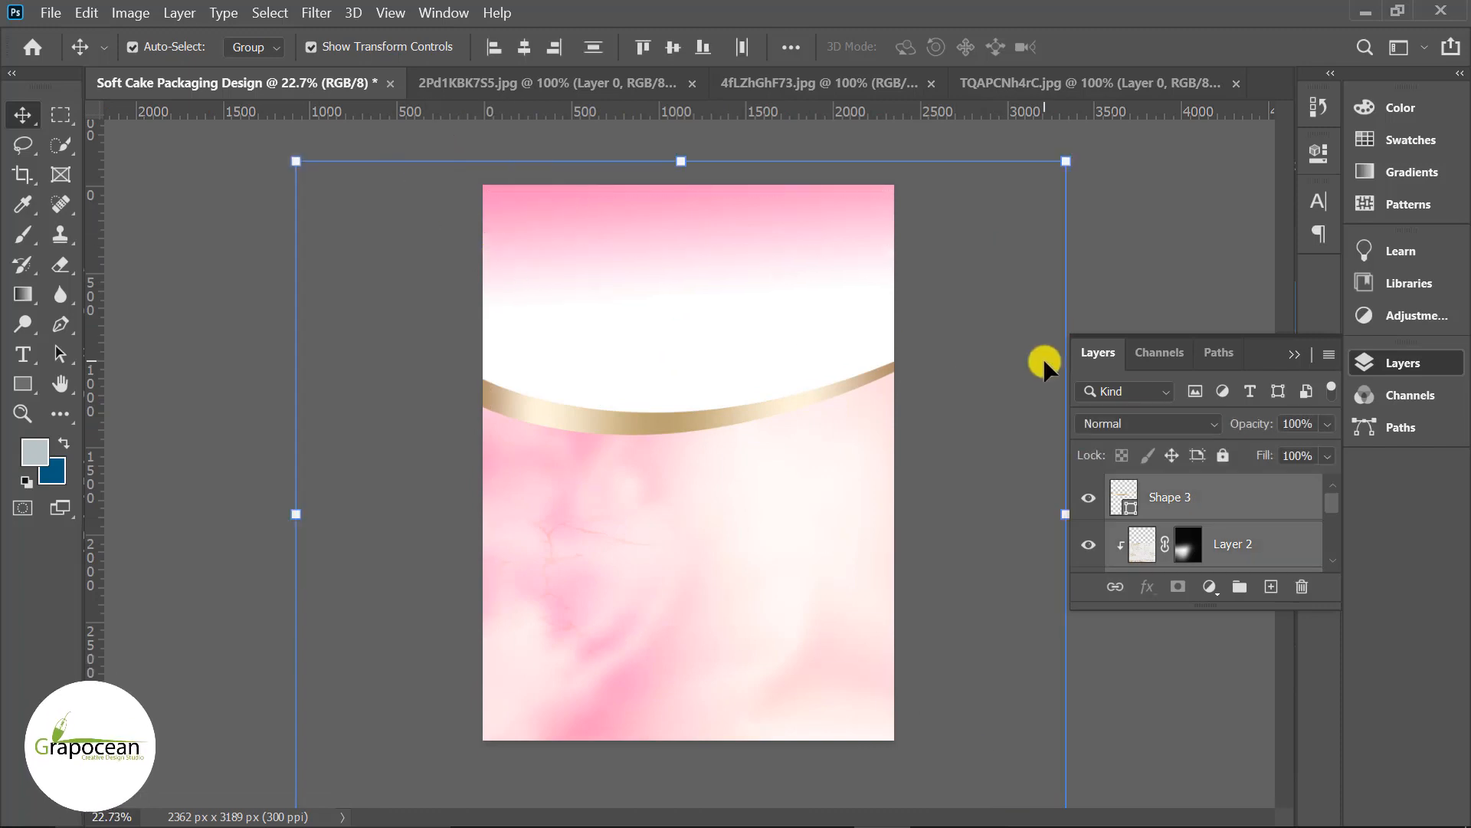
click(1223, 455)
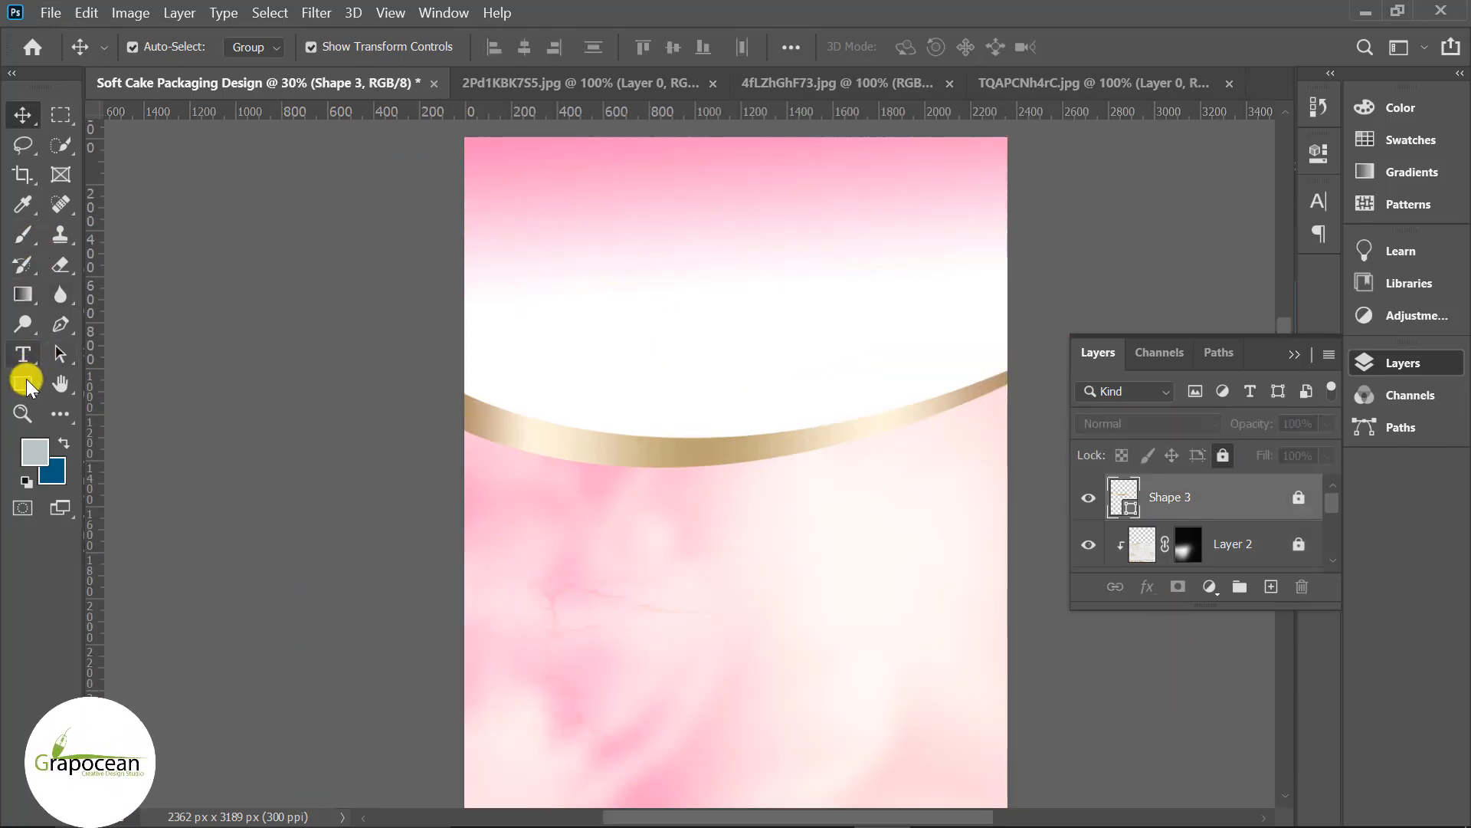
Draw a gold-gradient rectangle about 594 px wide and 127 px high at the canvas's left edge, above the curved band.
right_click(27, 383)
click(114, 374)
drag(458, 238, 595, 267)
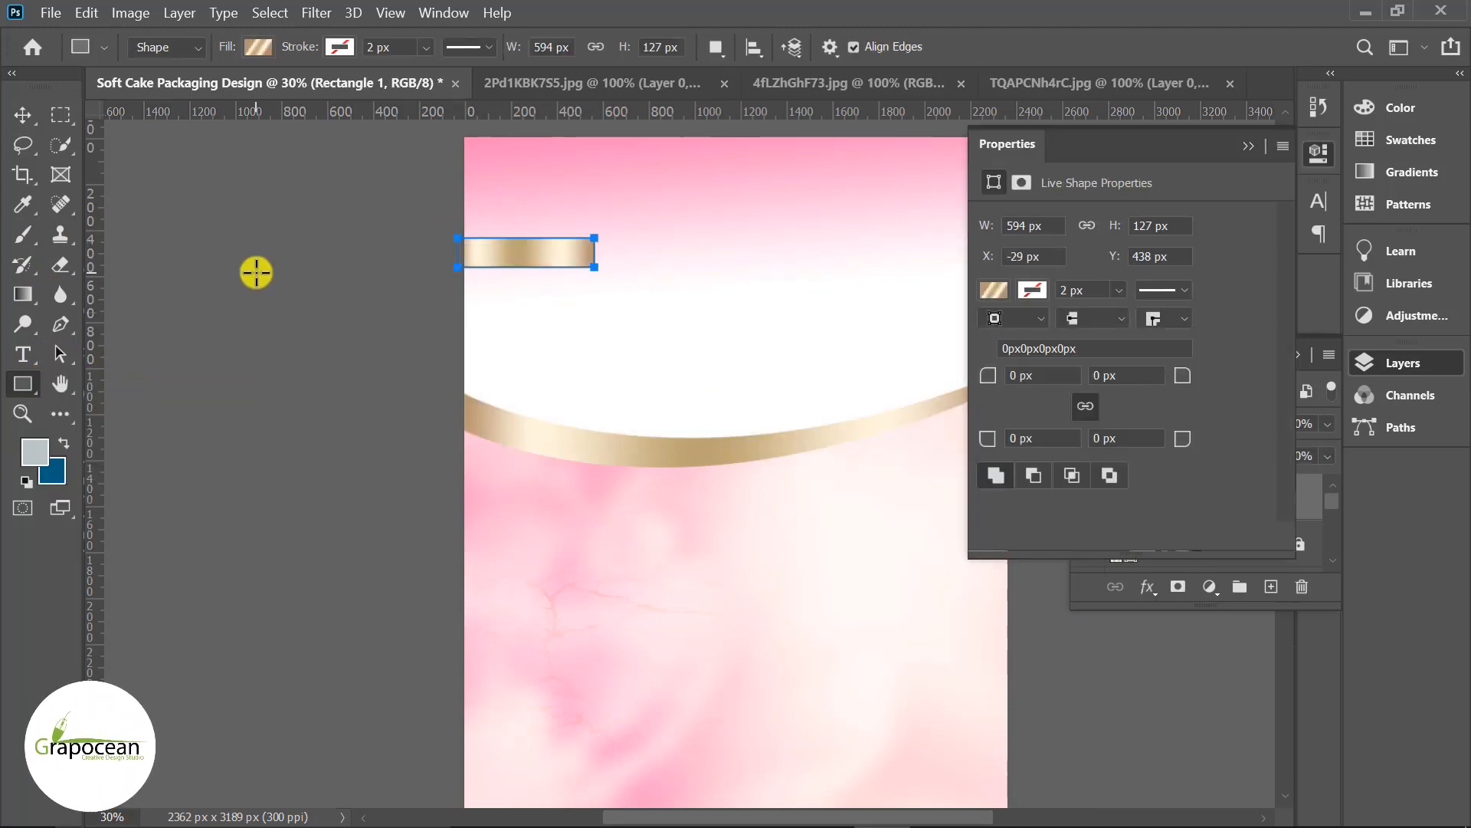
key(v)
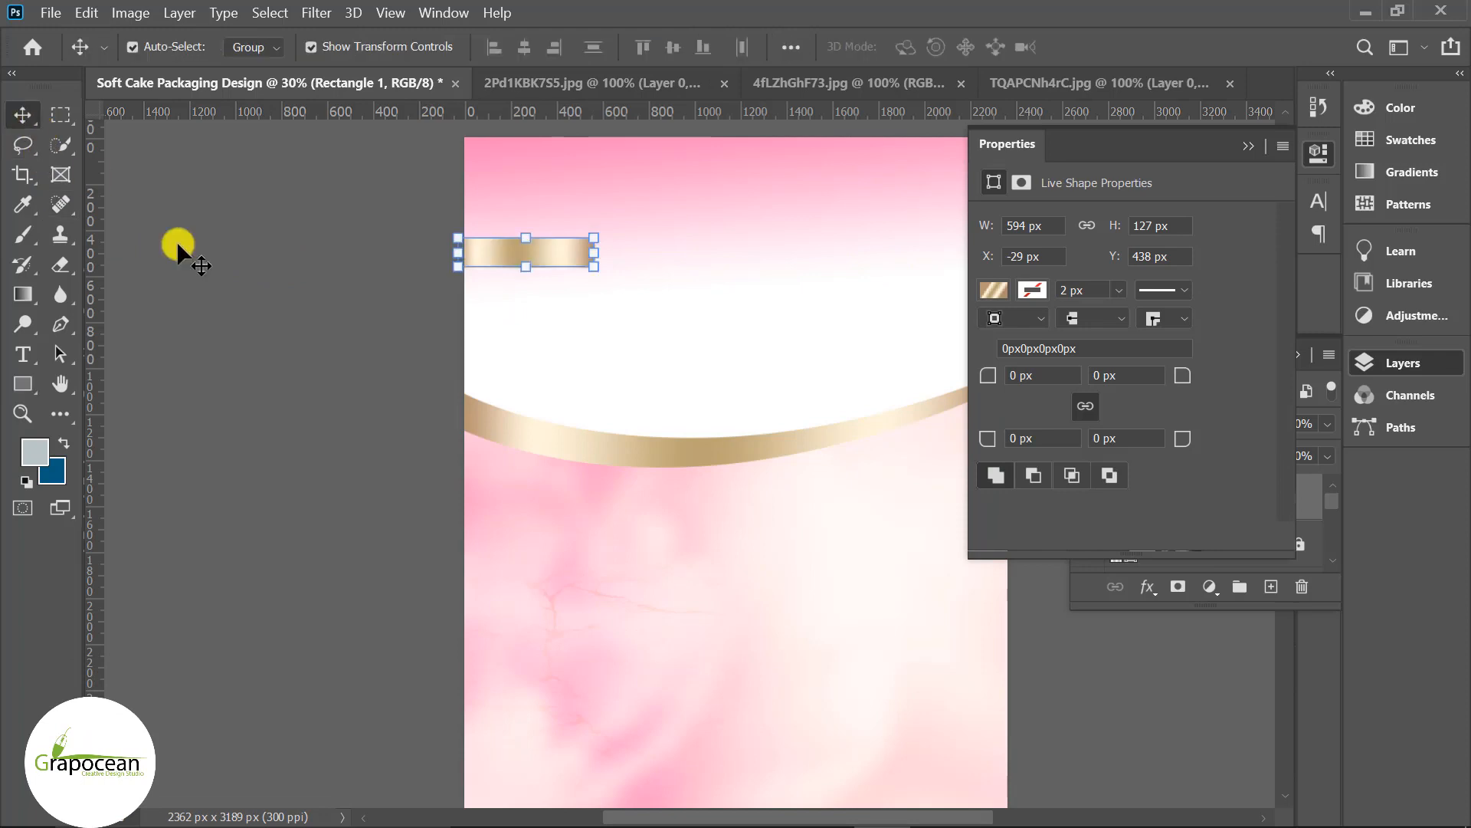
click(517, 240)
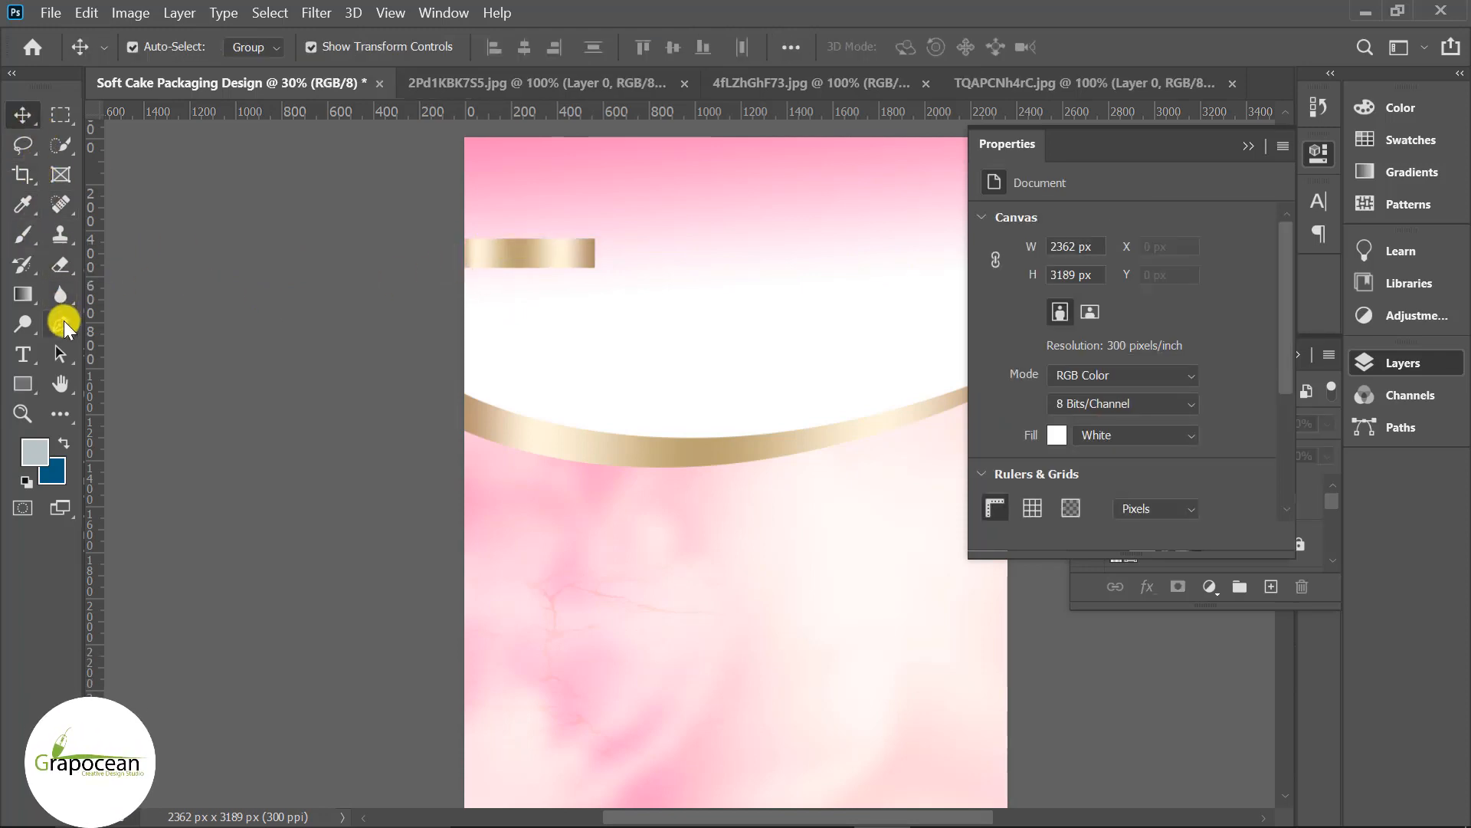
click(1248, 145)
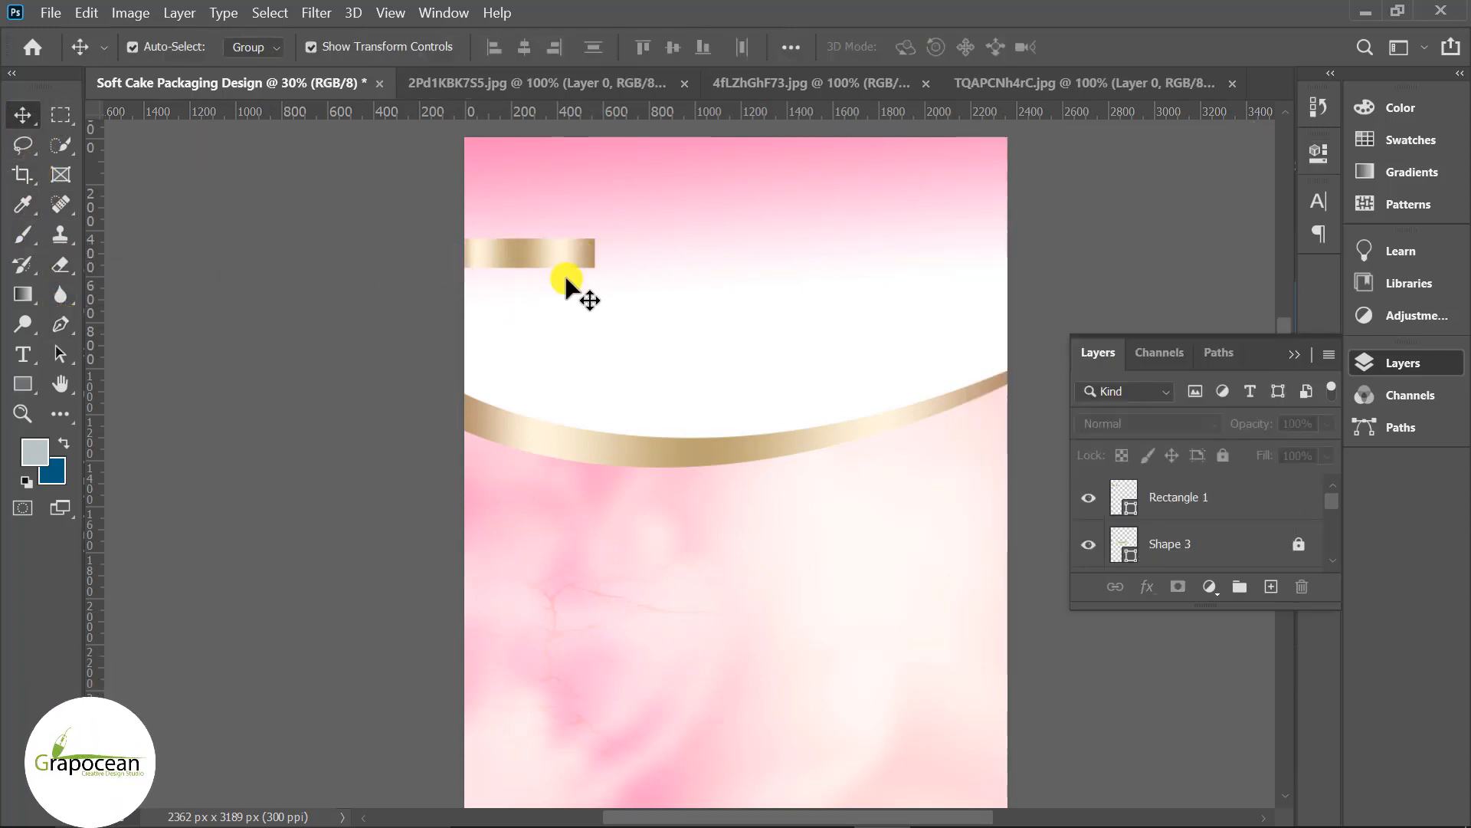
click(552, 246)
scroll(592, 260, up, 1)
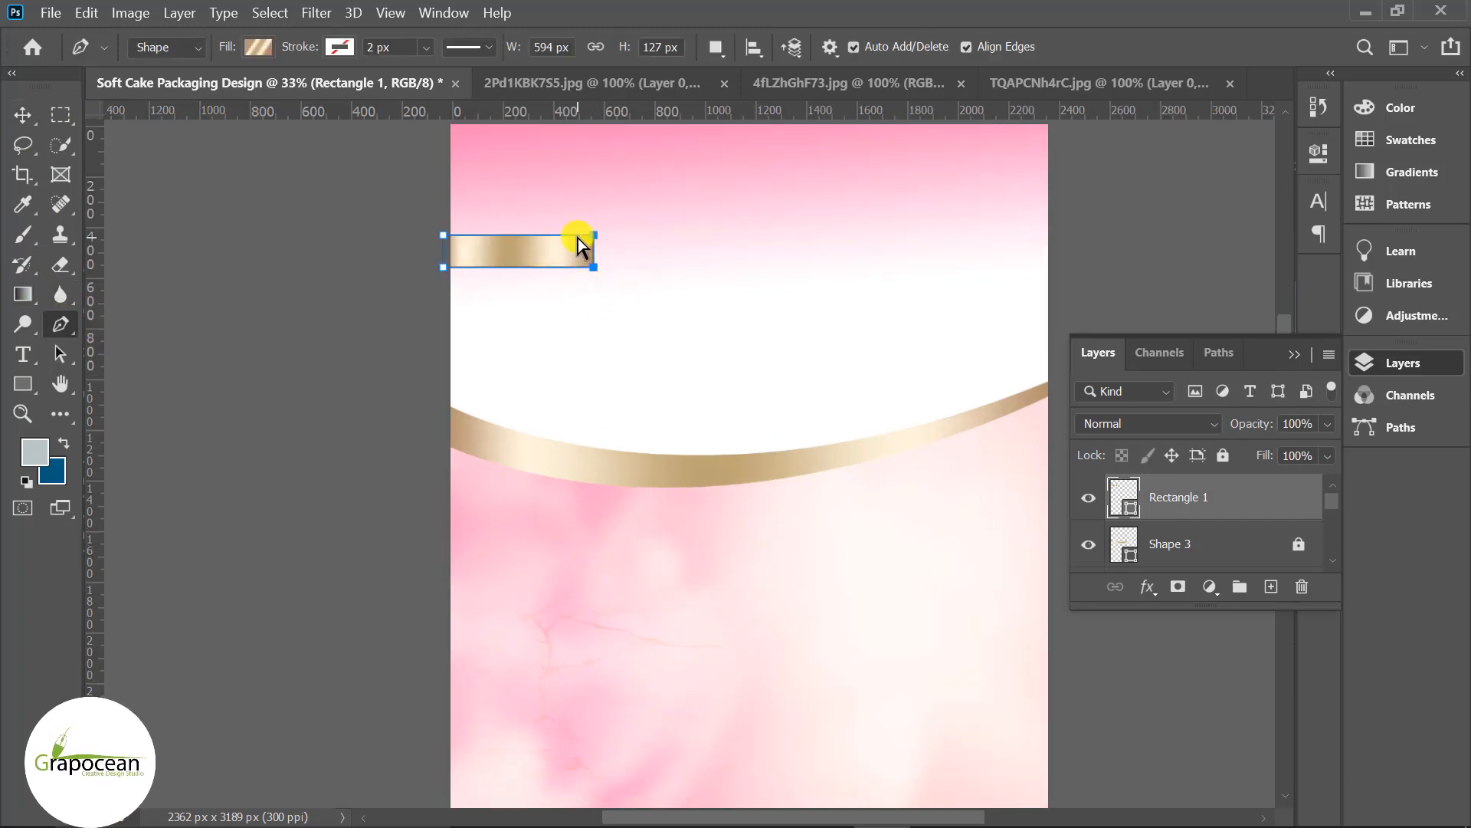
click(596, 235)
click(849, 346)
key(v)
click(525, 263)
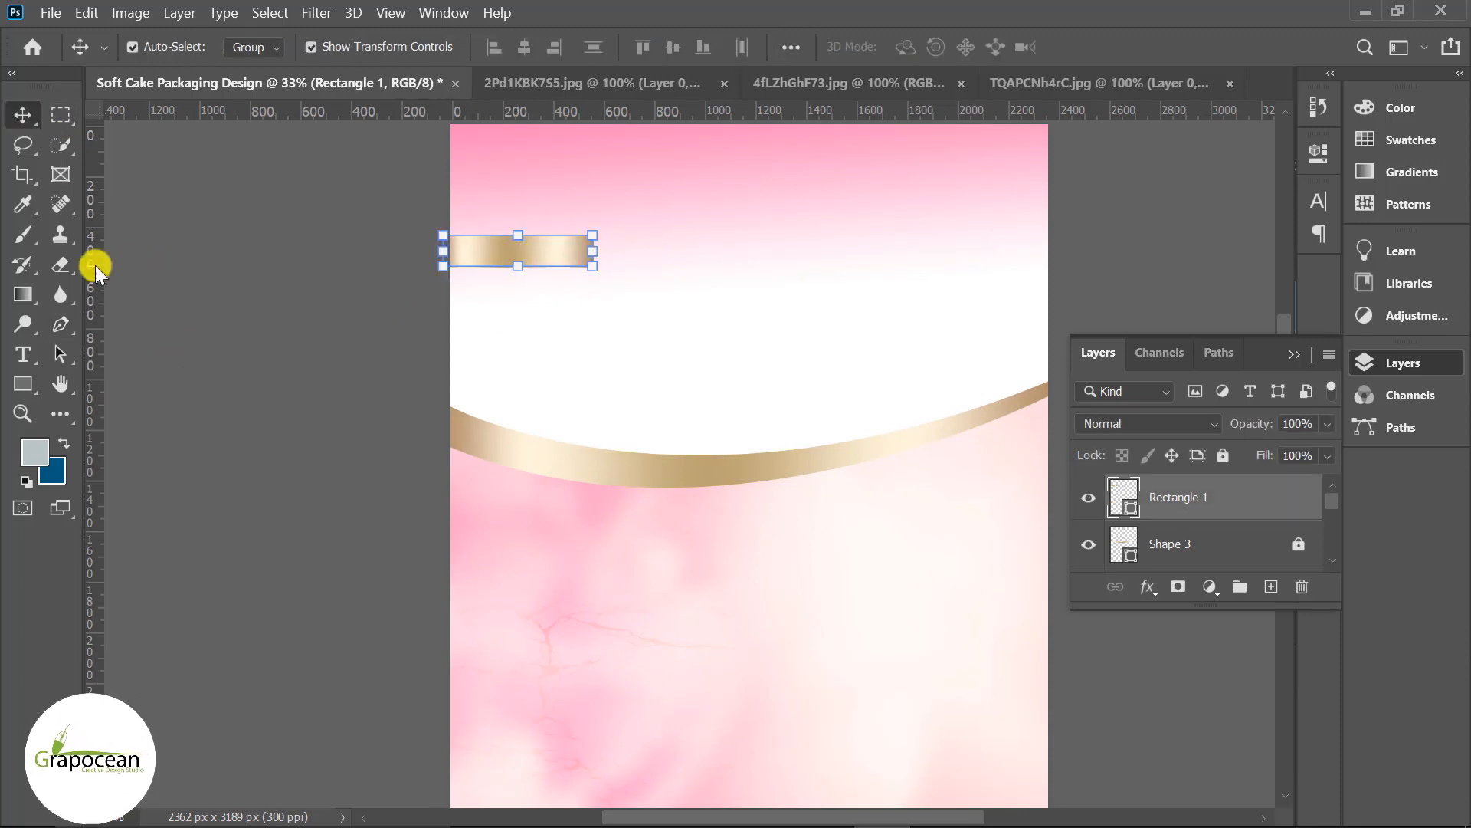
click(61, 323)
click(525, 239)
key(ctrl+z)
click(547, 247)
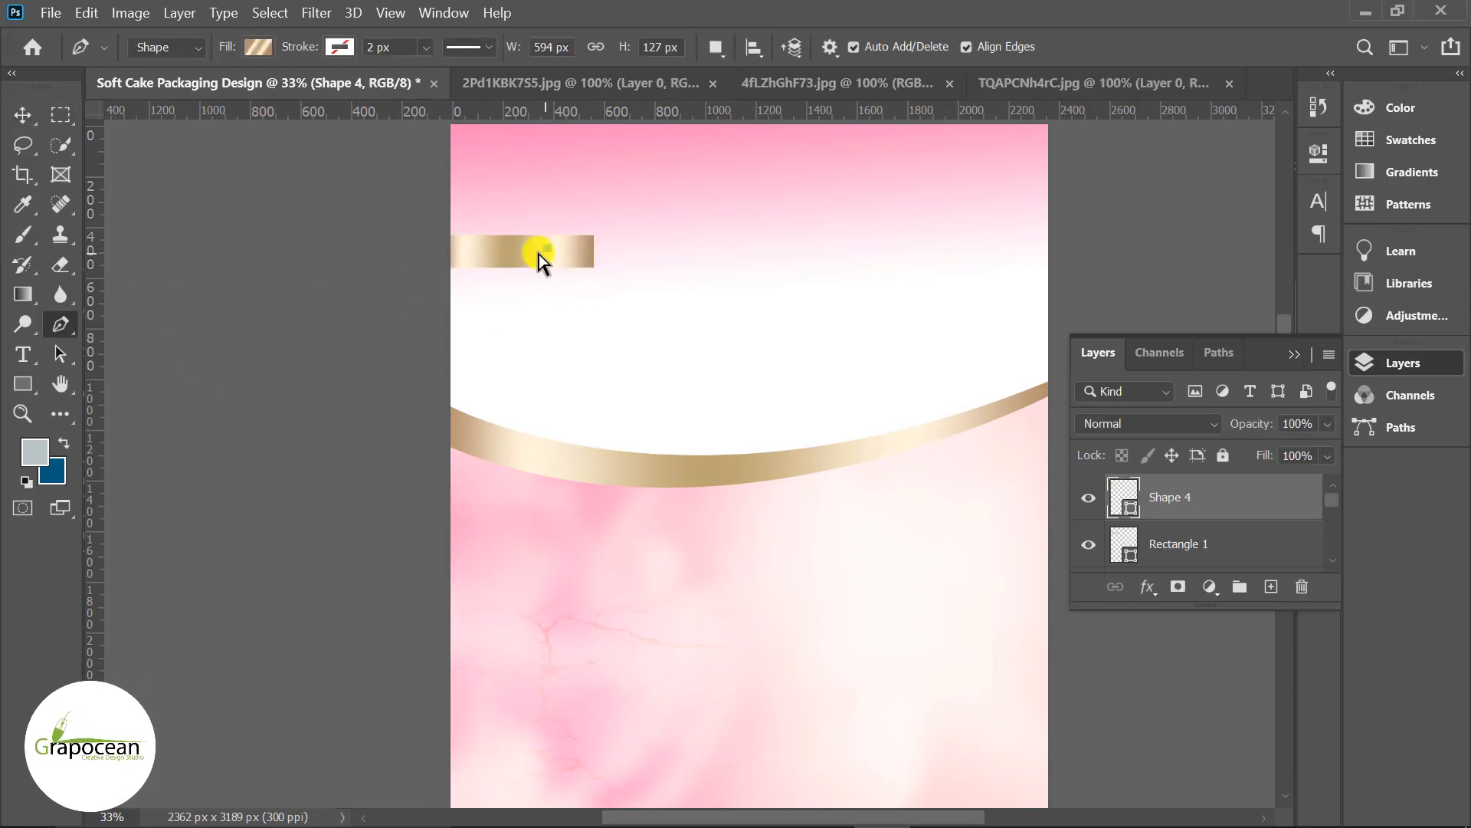
key(ctrl+z)
click(21, 109)
click(525, 261)
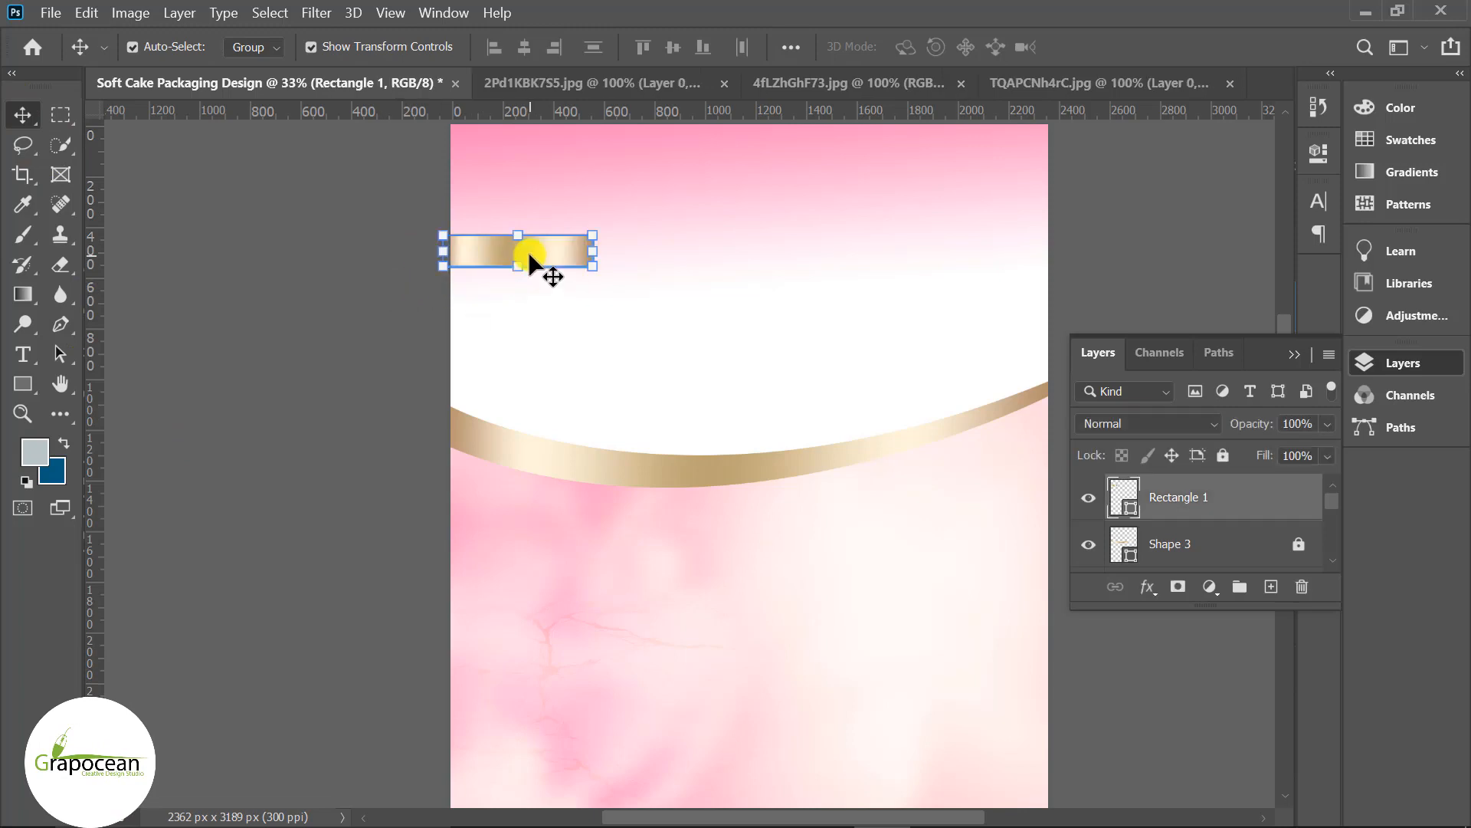
click(521, 260)
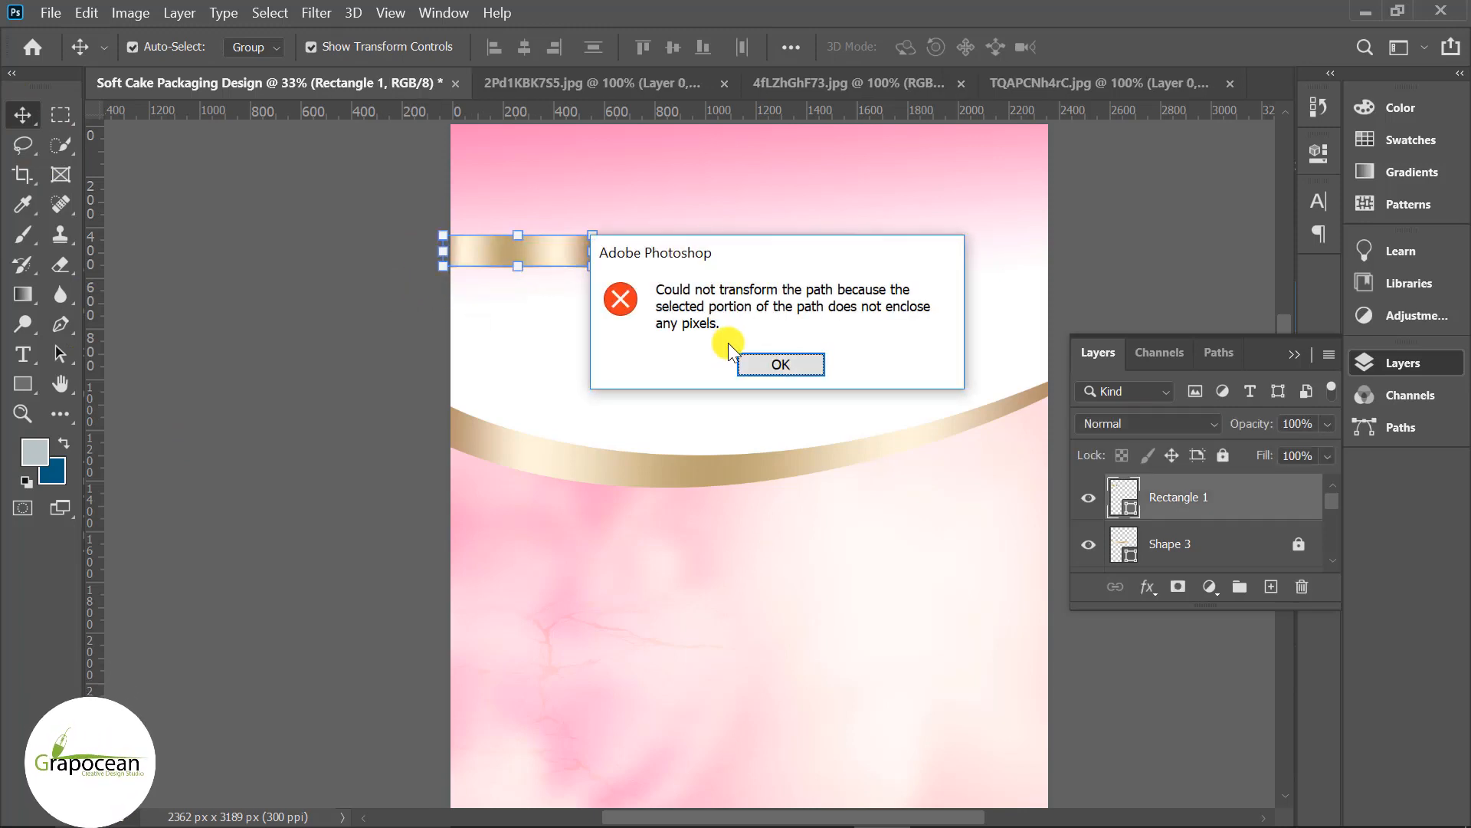
click(775, 365)
click(1089, 498)
click(1088, 498)
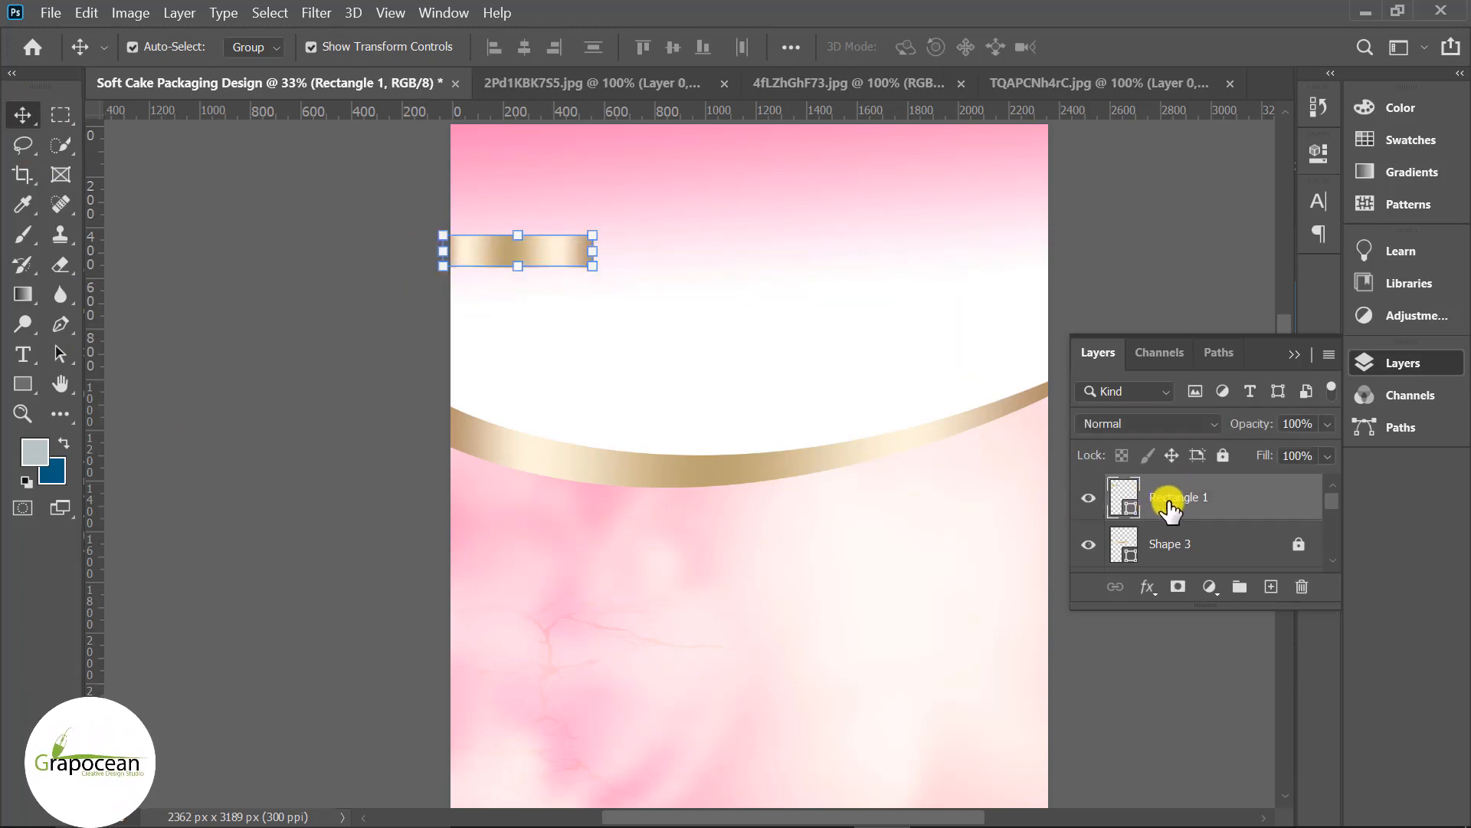
Warp the small gold rectangle so its top and bottom edges form a wavy ribbon, rising near the left and dipping near the right.
key(ctrl+t)
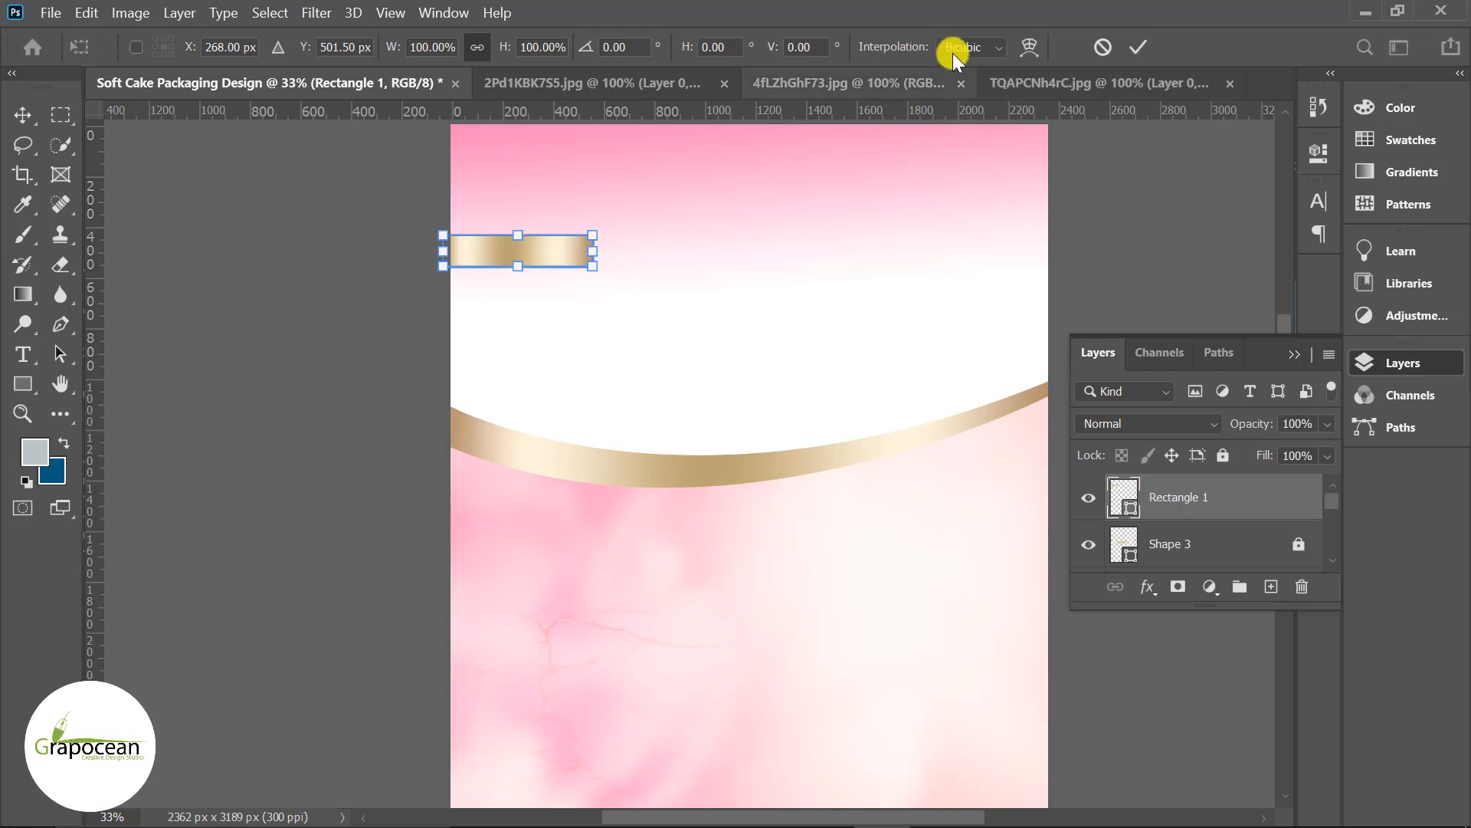
click(1030, 45)
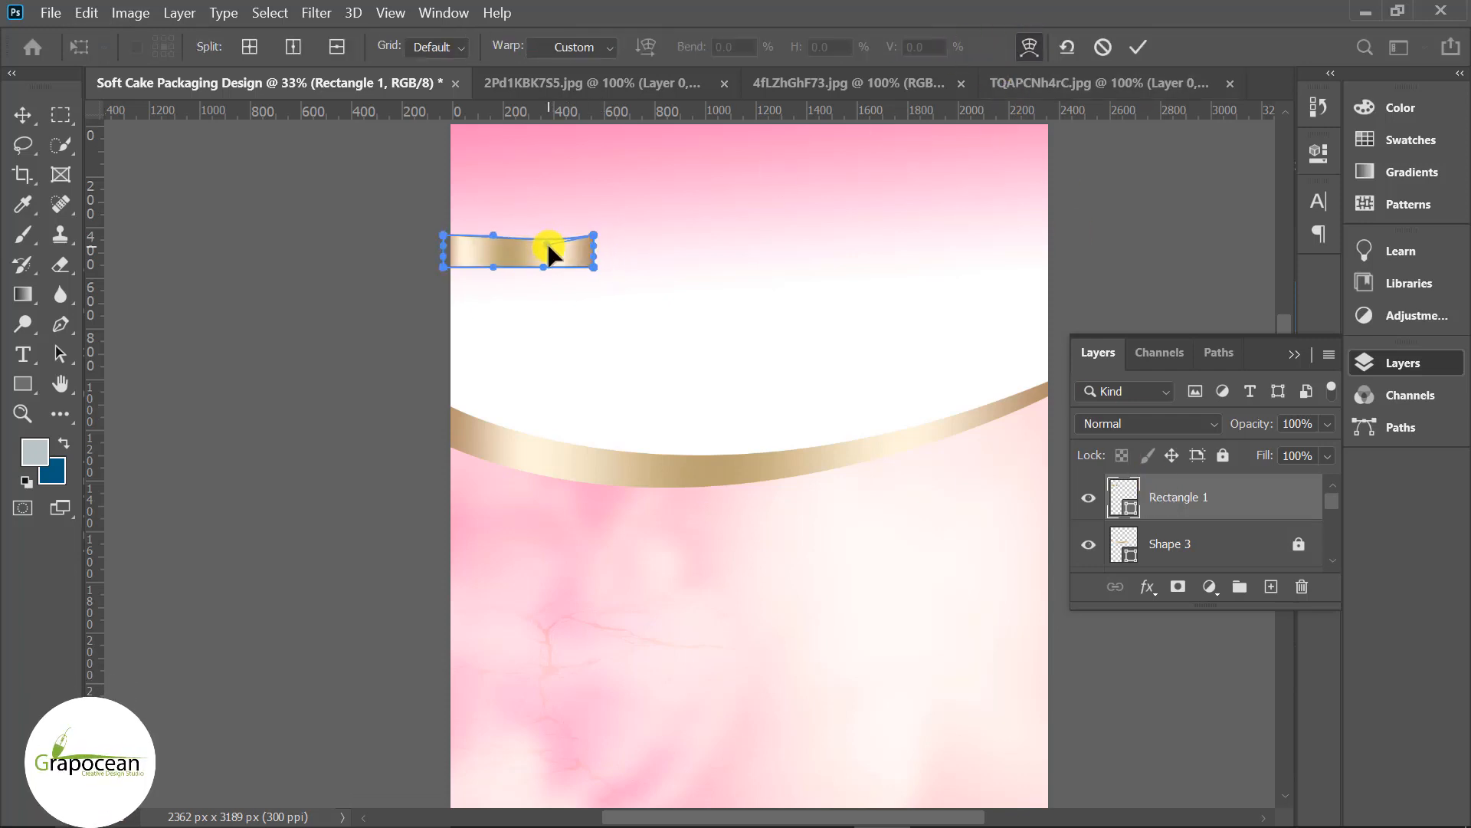
drag(548, 246, 548, 249)
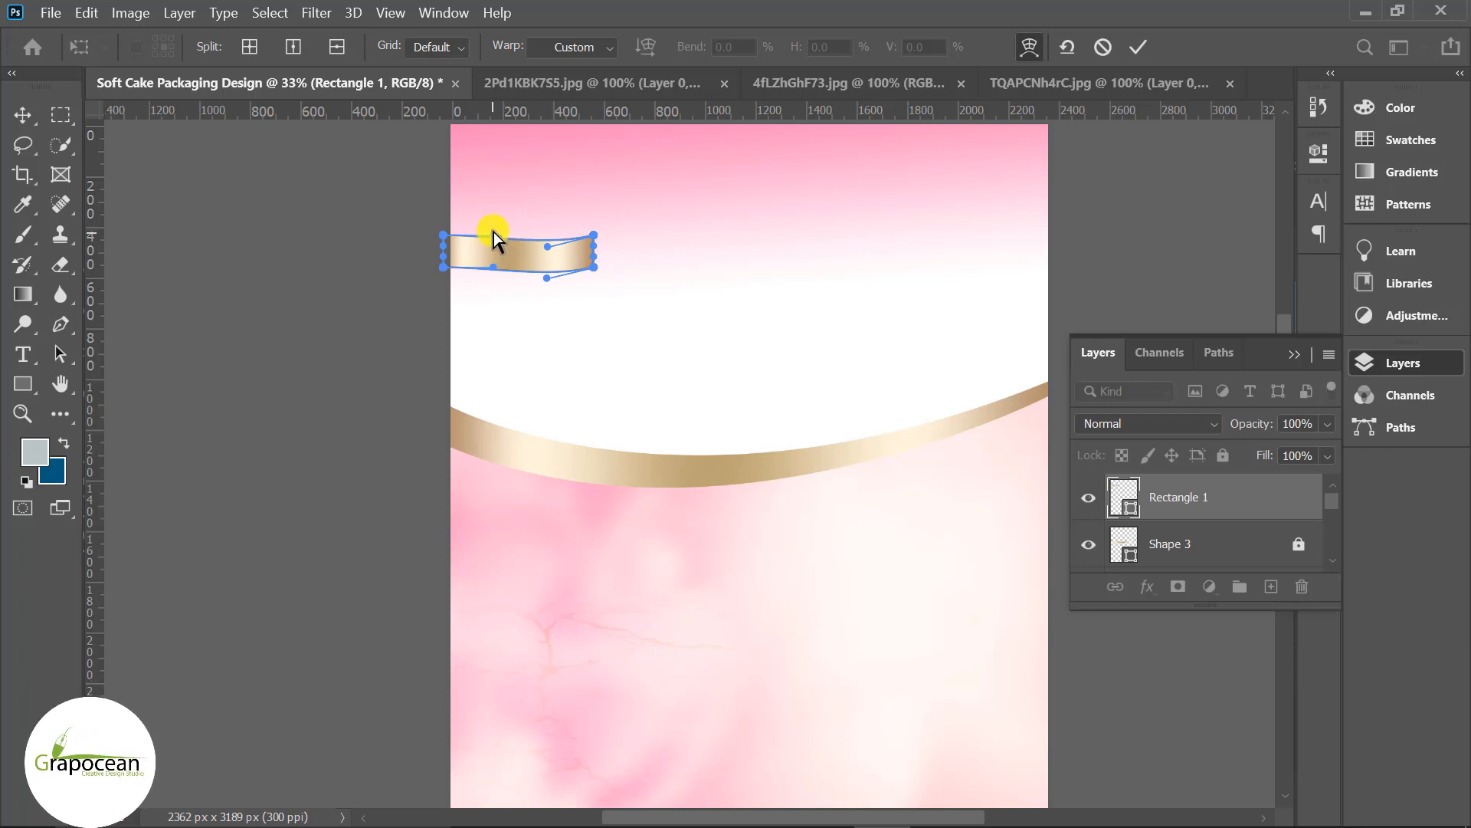
drag(493, 234, 489, 260)
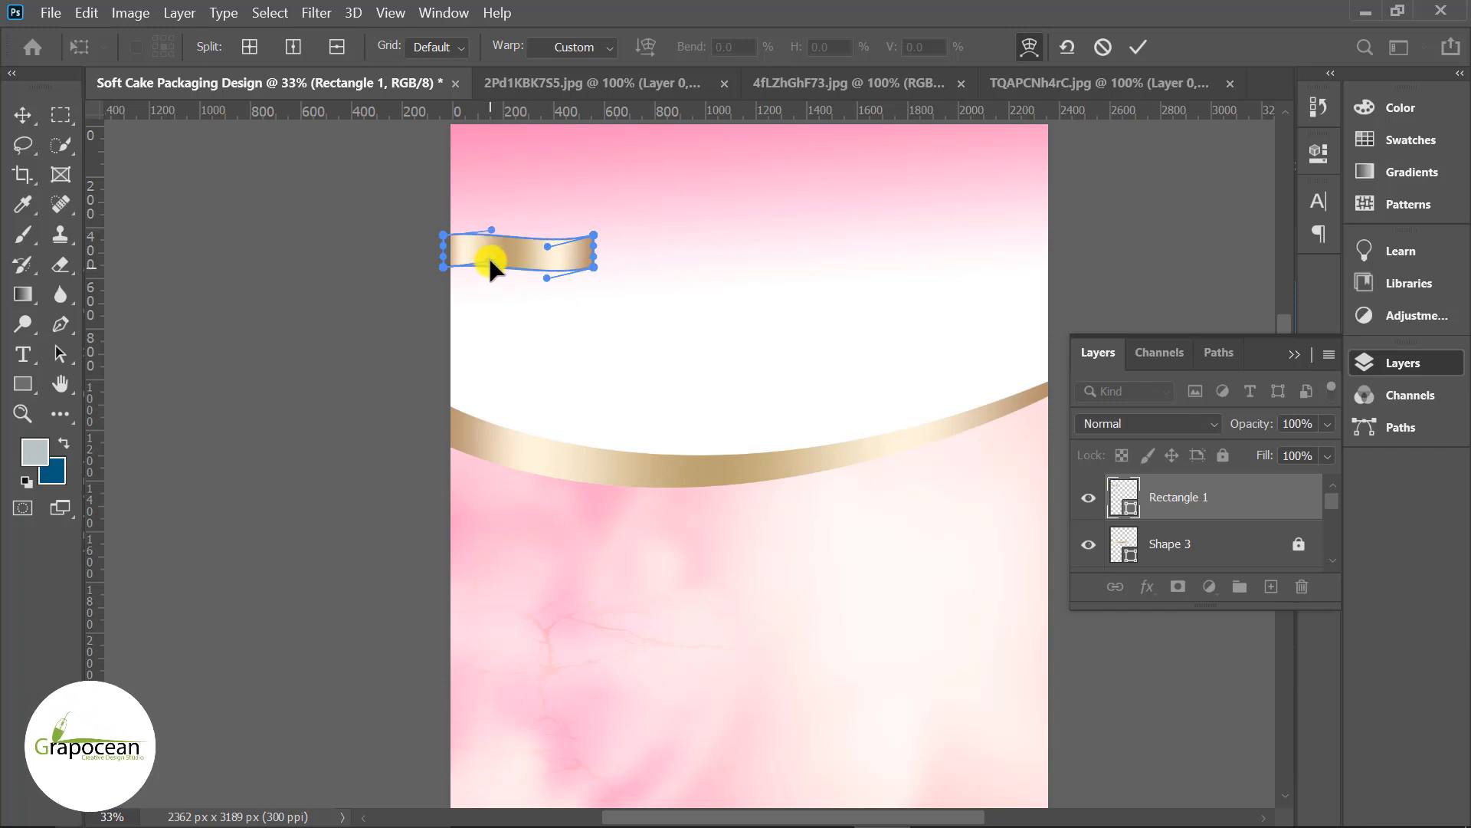
click(34, 123)
click(152, 377)
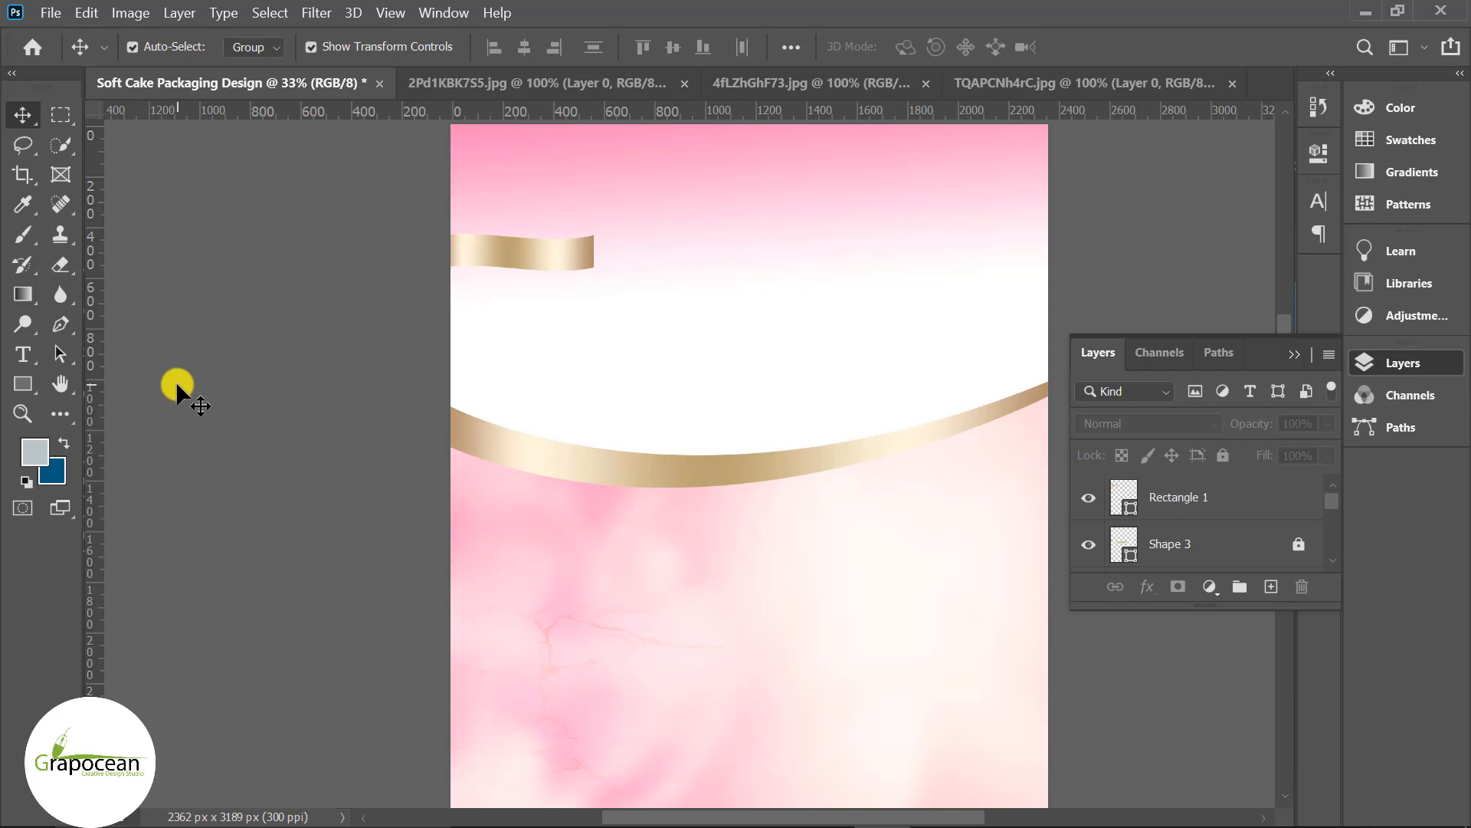
Move the wavy gold ribbon up into the pink area near the canvas's top-left corner.
scroll(517, 232, up, 2)
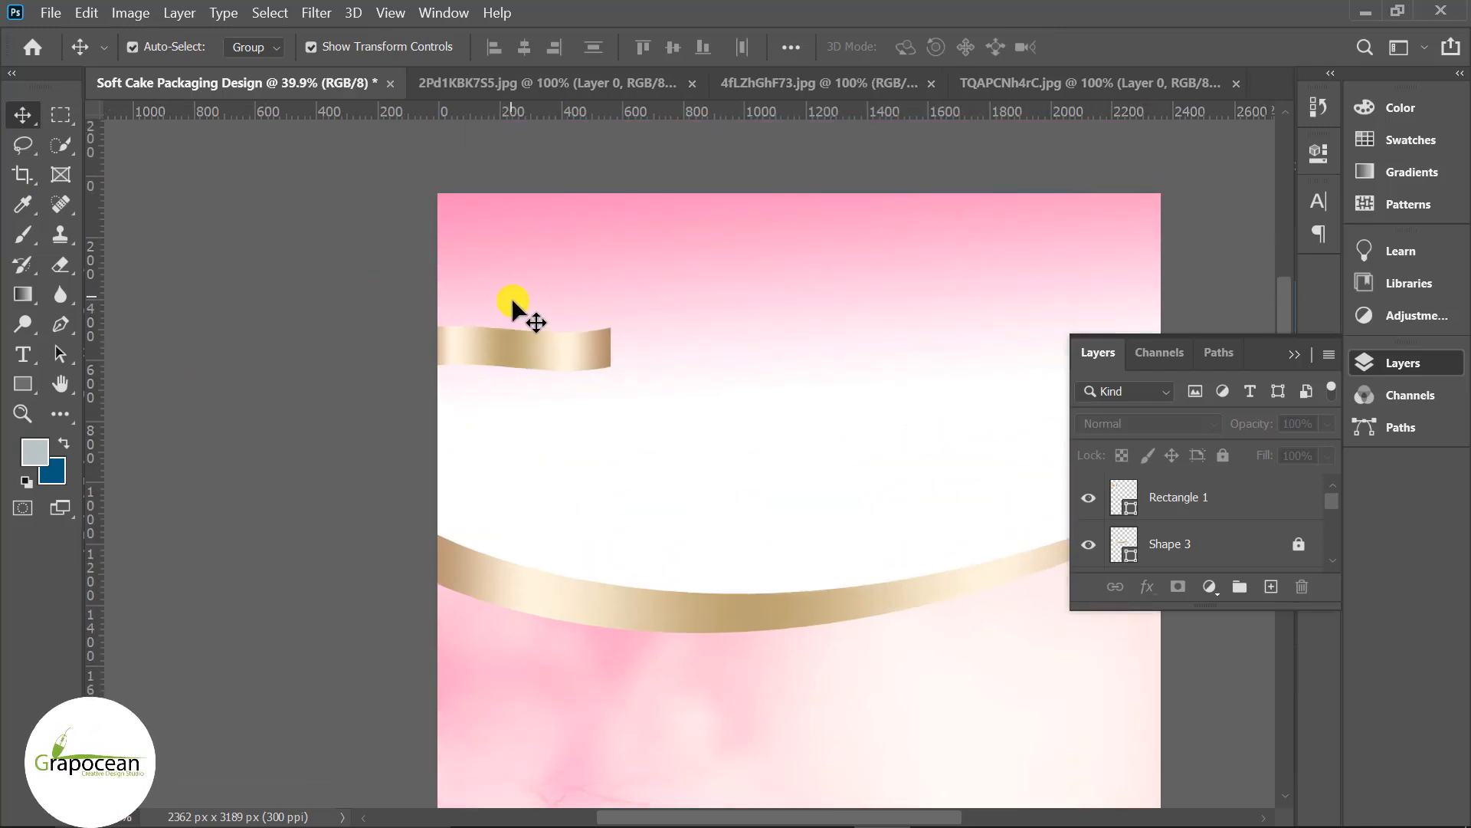
scroll(512, 300, up, 1)
drag(523, 374, 521, 312)
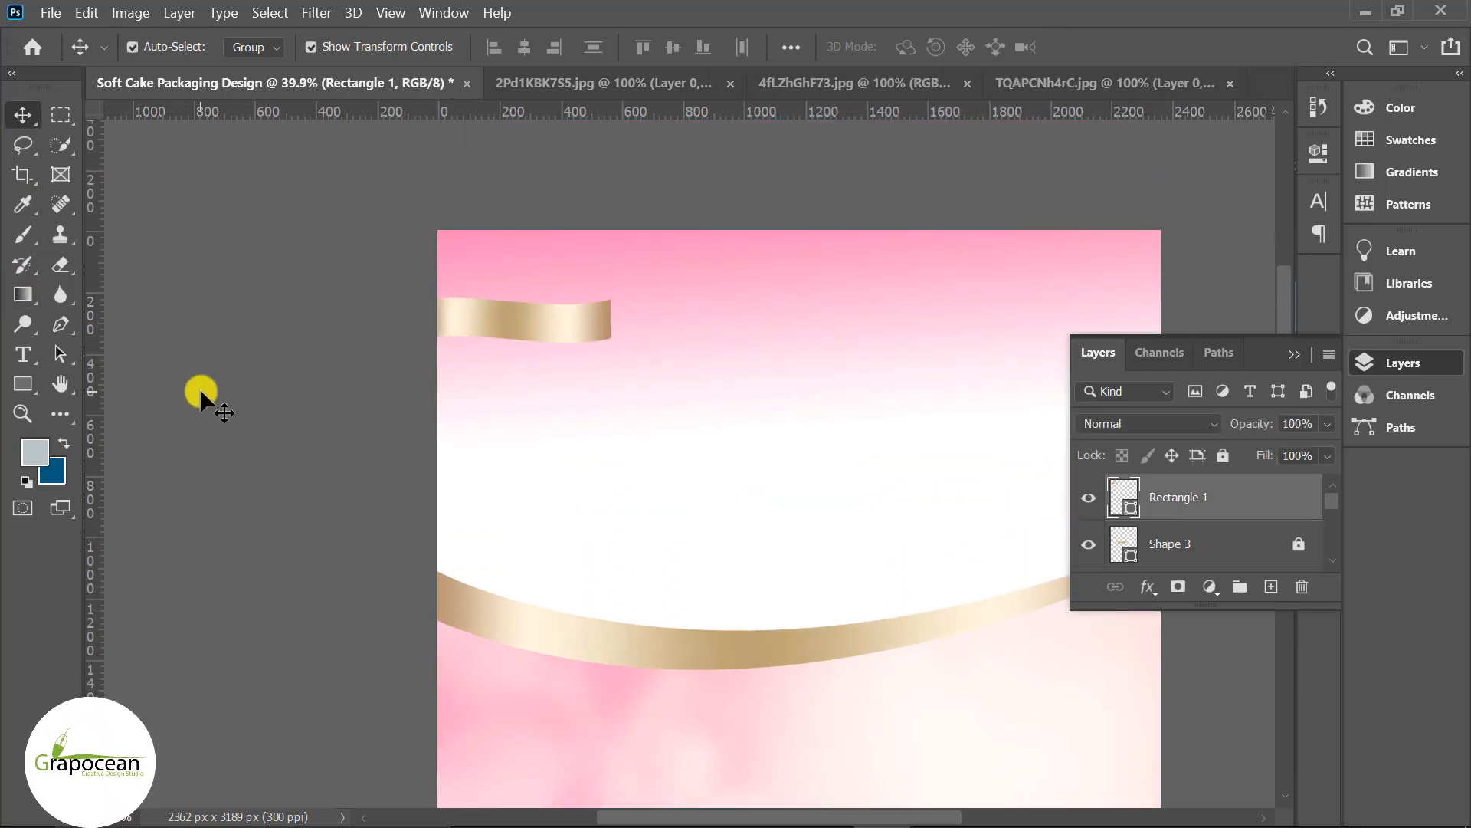
click(199, 387)
Add the text BRAND NEW in The Bold Font Bold, 19 pt, below the ribbon and color it black (000000).
click(23, 354)
click(543, 410)
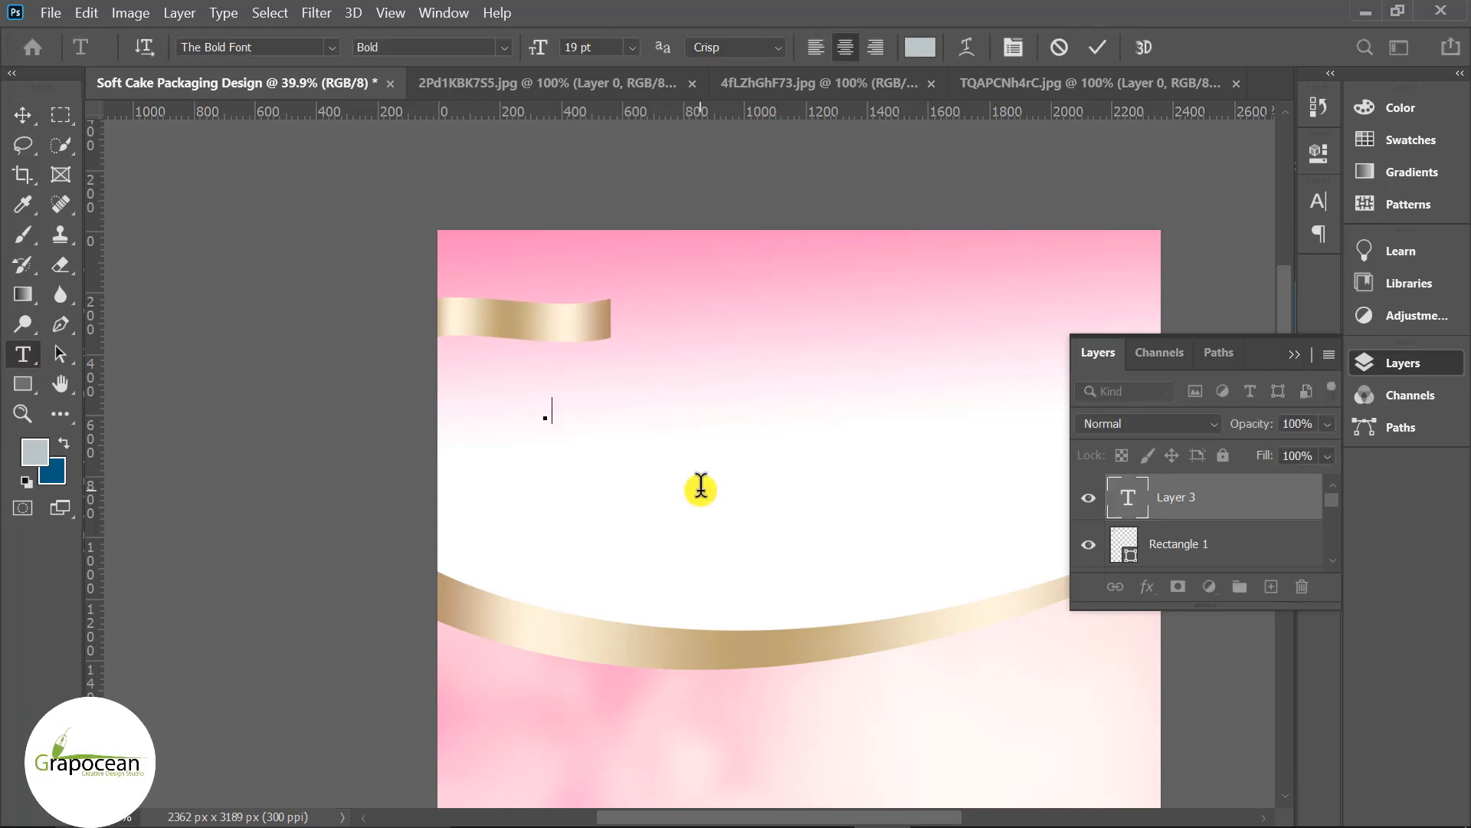
text(BRAND NEW)
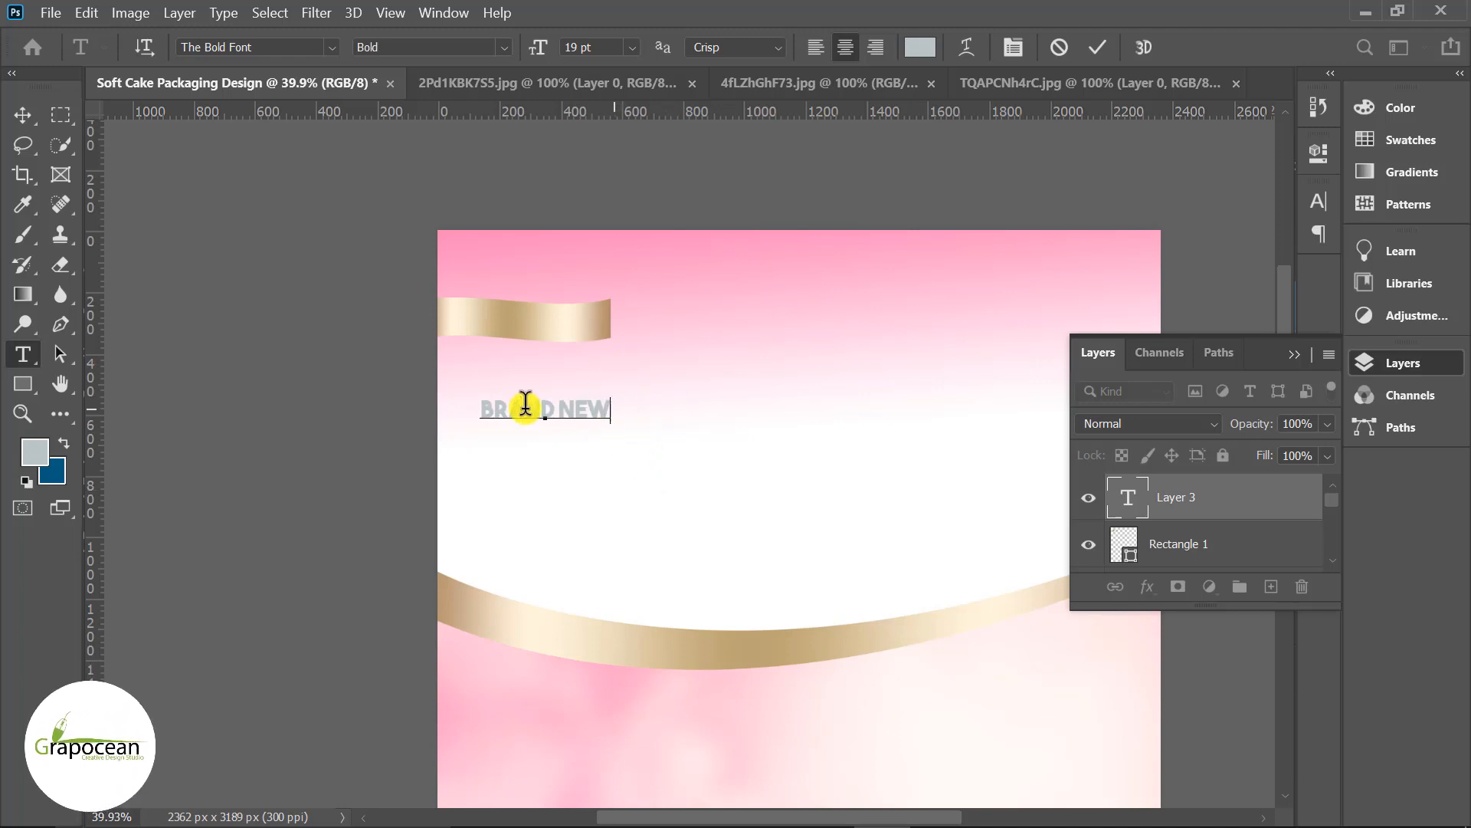
key(ctrl+a)
click(919, 47)
drag(1007, 404, 814, 616)
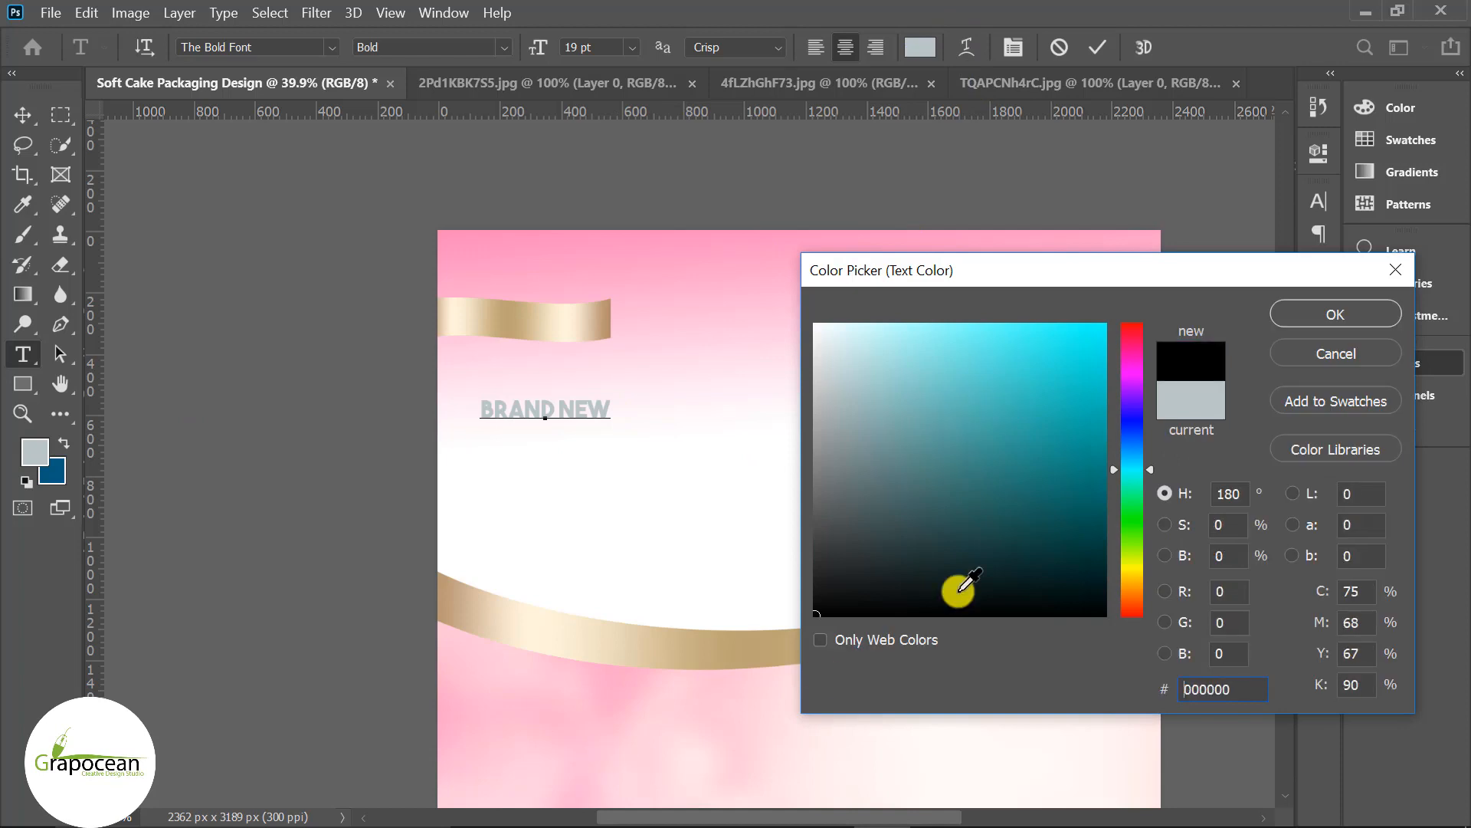
click(1332, 313)
Place the BRAND NEW text on the wavy gold ribbon.
click(22, 115)
drag(571, 410, 536, 326)
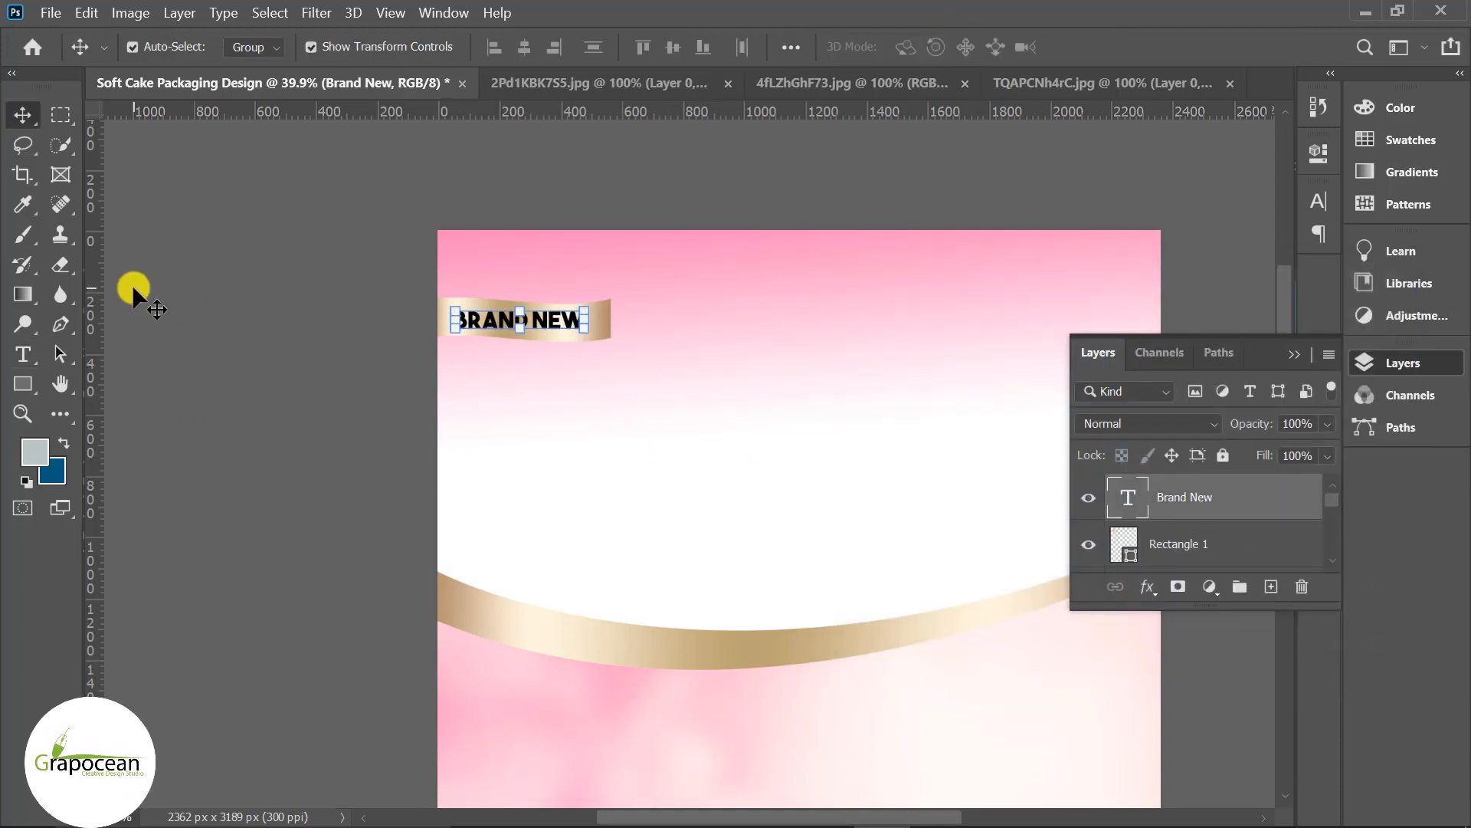
click(24, 354)
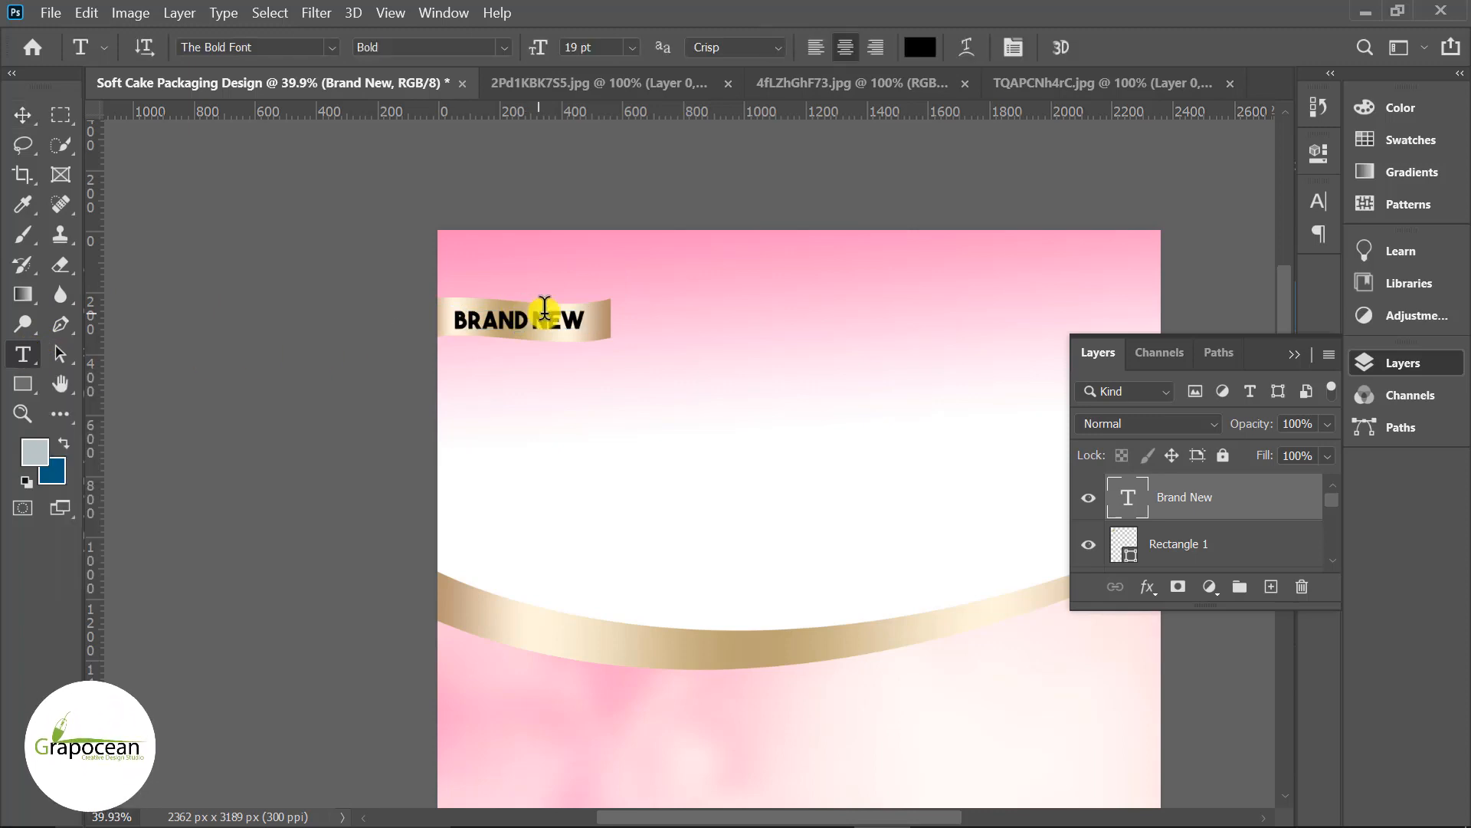
drag(586, 315, 336, 317)
click(23, 115)
click(174, 374)
Change the wavy ribbon's fill from gold to the pink-to-white linear gradient preset.
click(597, 317)
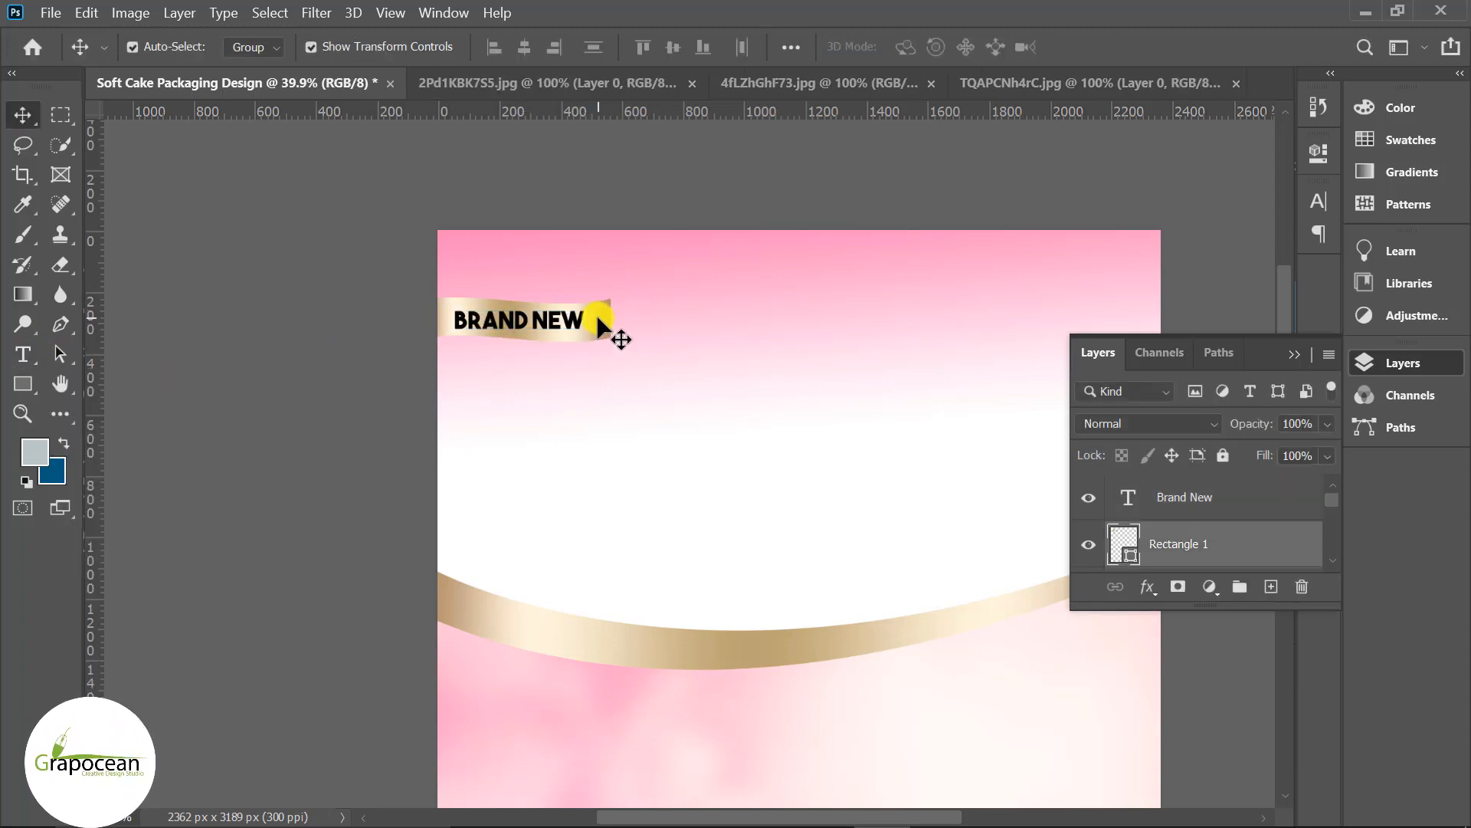
click(24, 383)
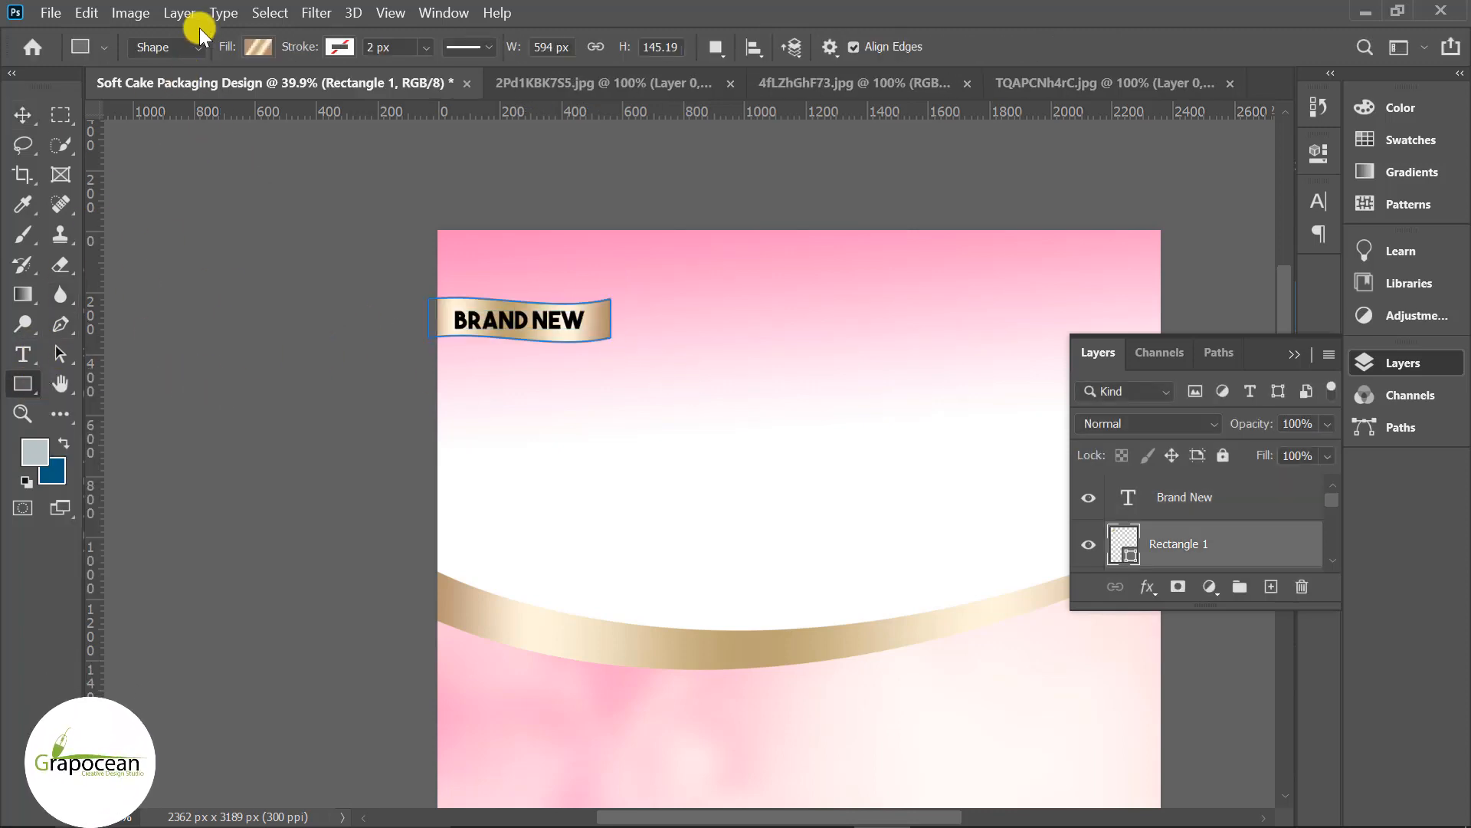
click(264, 48)
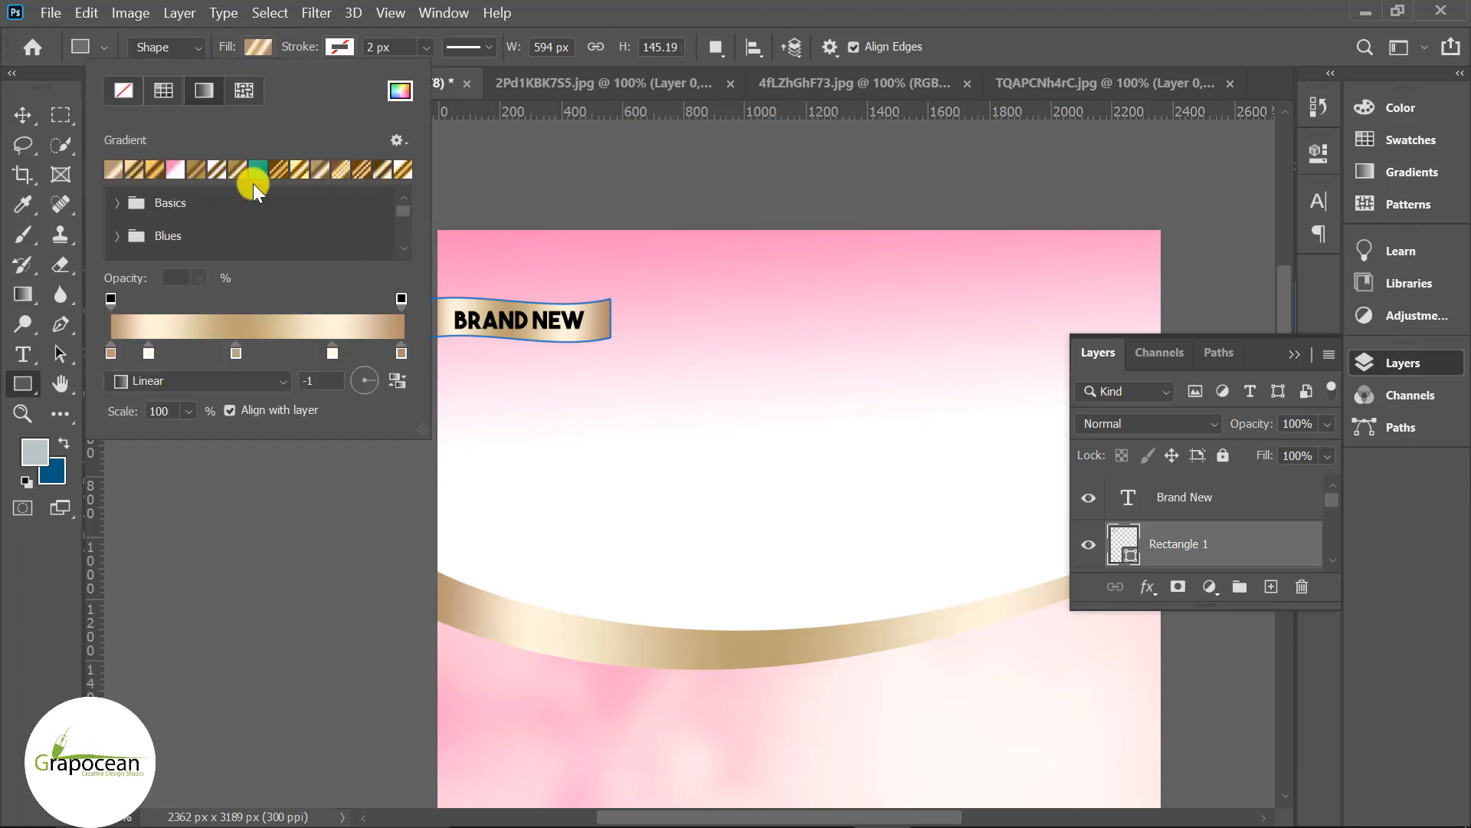
click(288, 170)
click(173, 170)
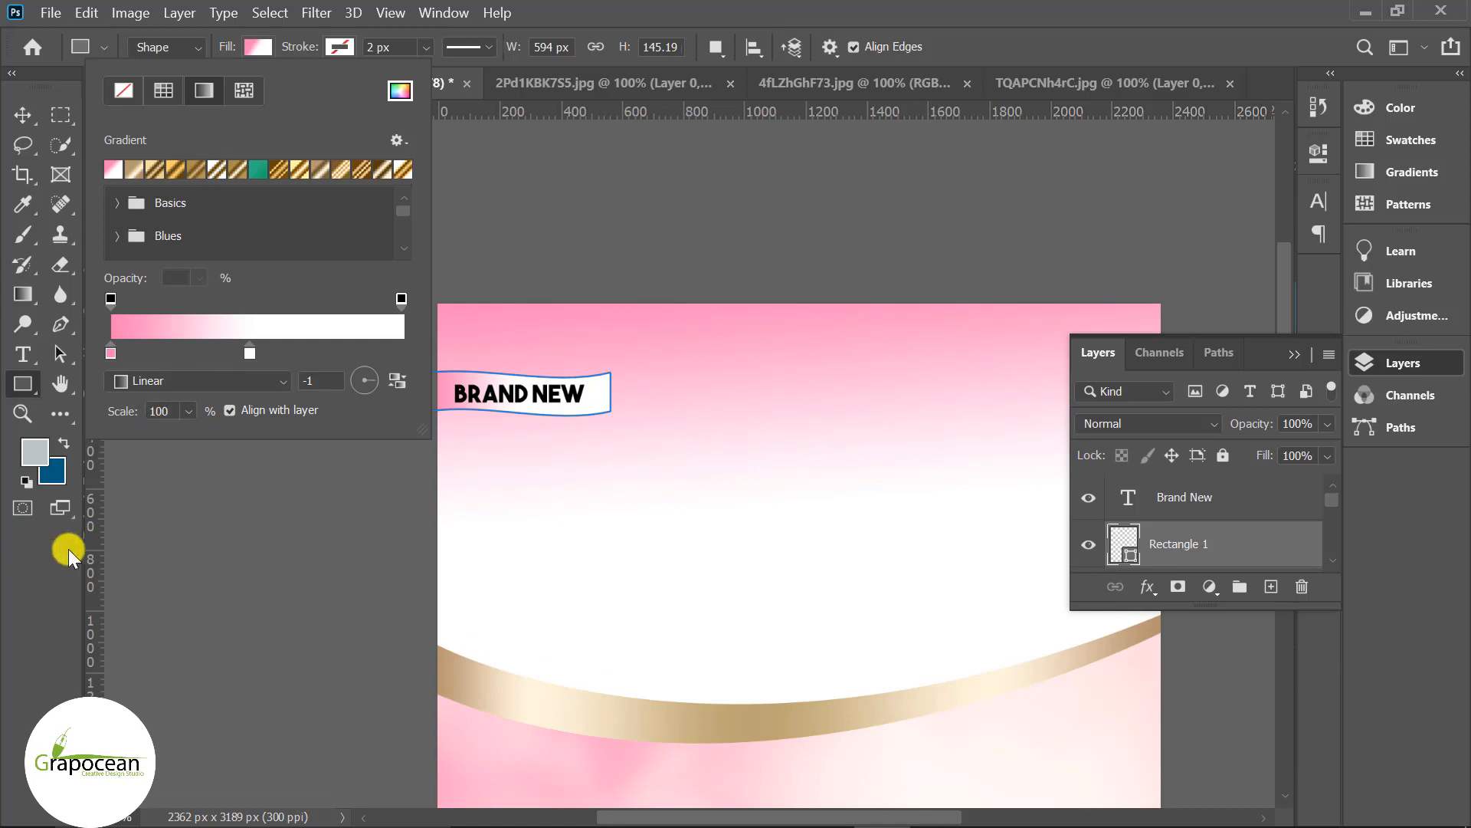
click(34, 619)
click(22, 114)
click(291, 549)
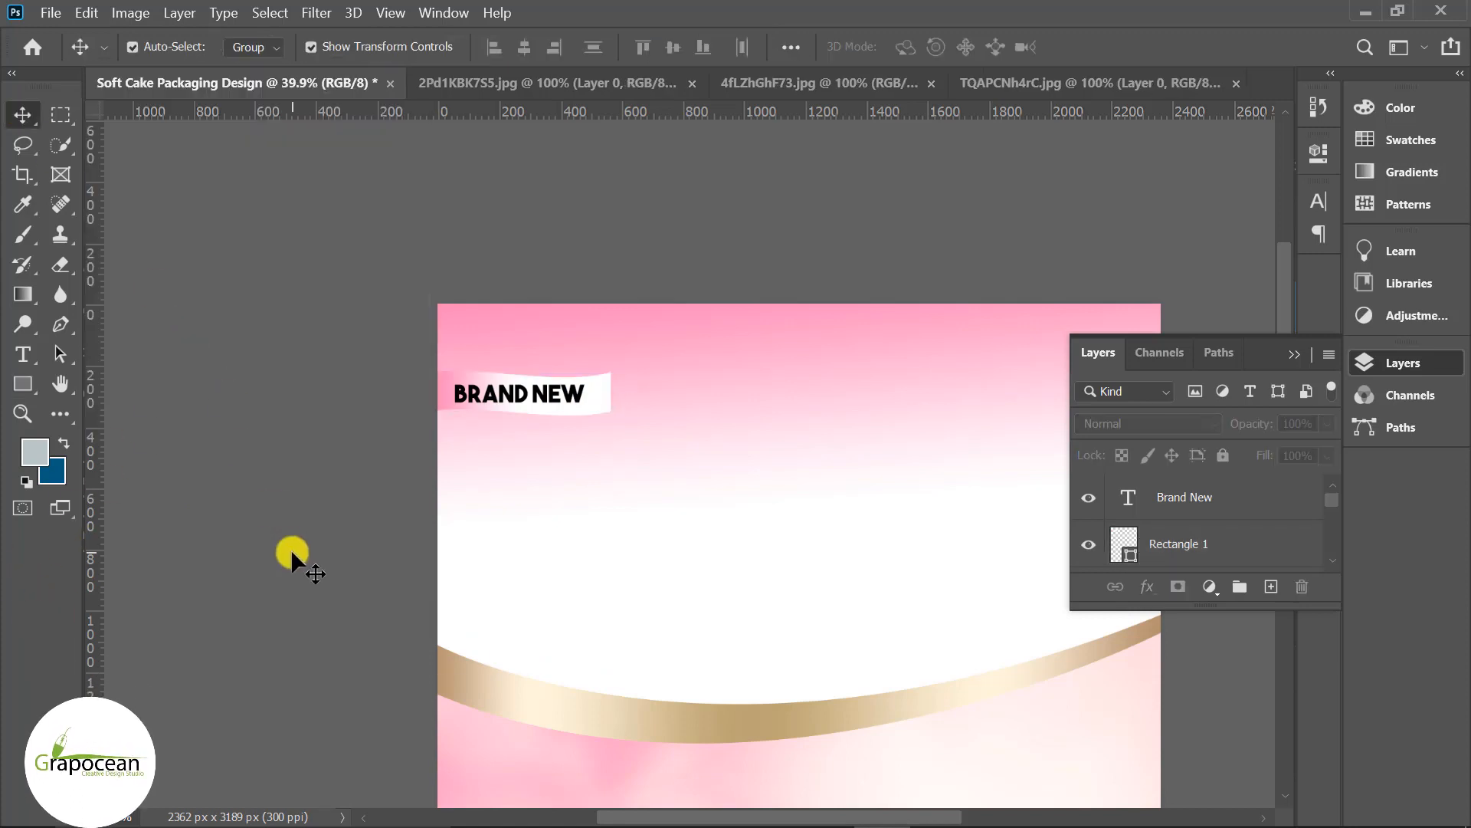
Apply a reversed Gradient Overlay to the BRAND NEW text with a bright pink gradient in Normal mode at 100% opacity.
scroll(550, 590, down, 2)
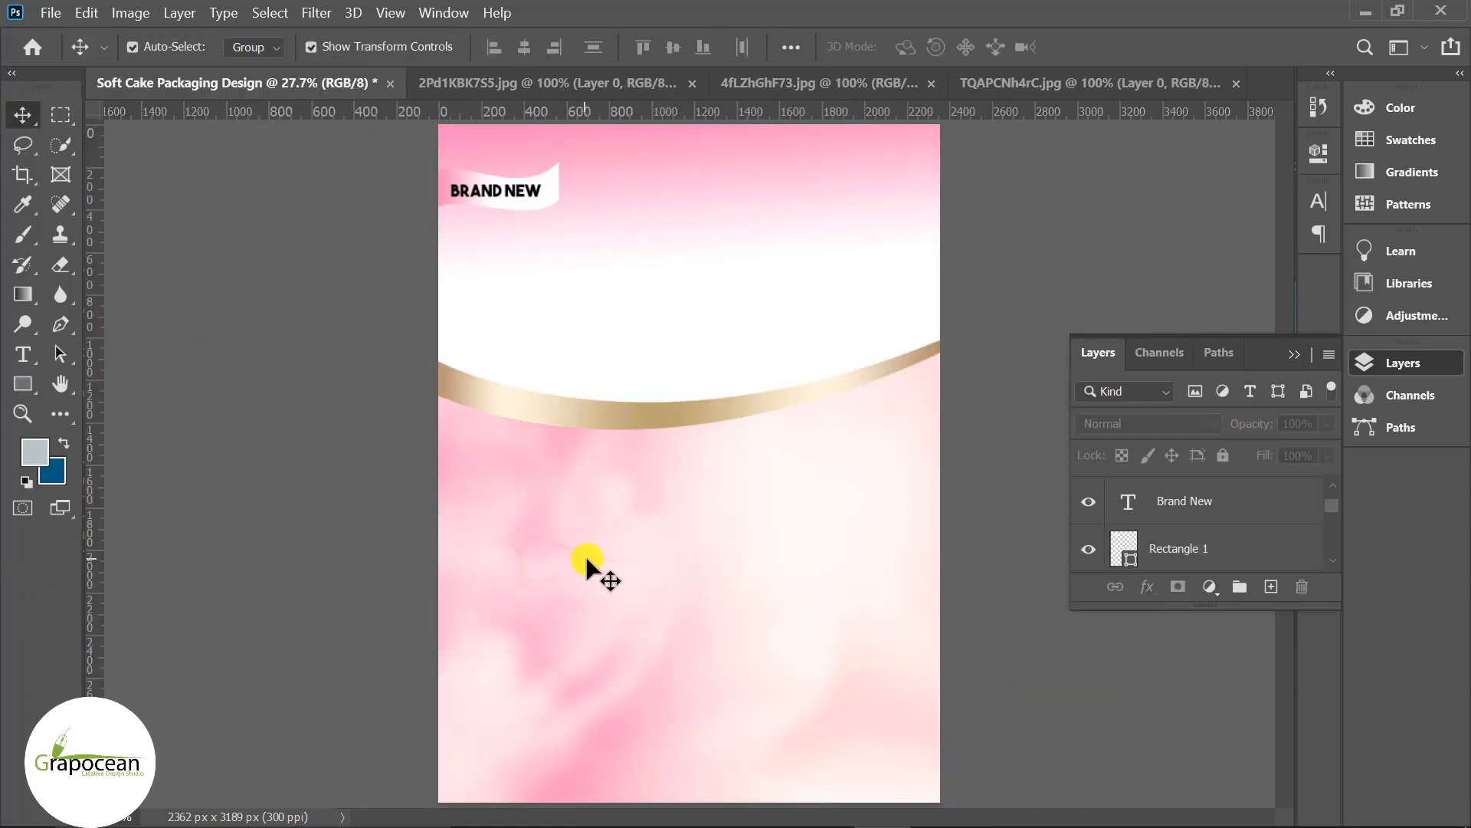
scroll(486, 188, up, 3)
click(544, 213)
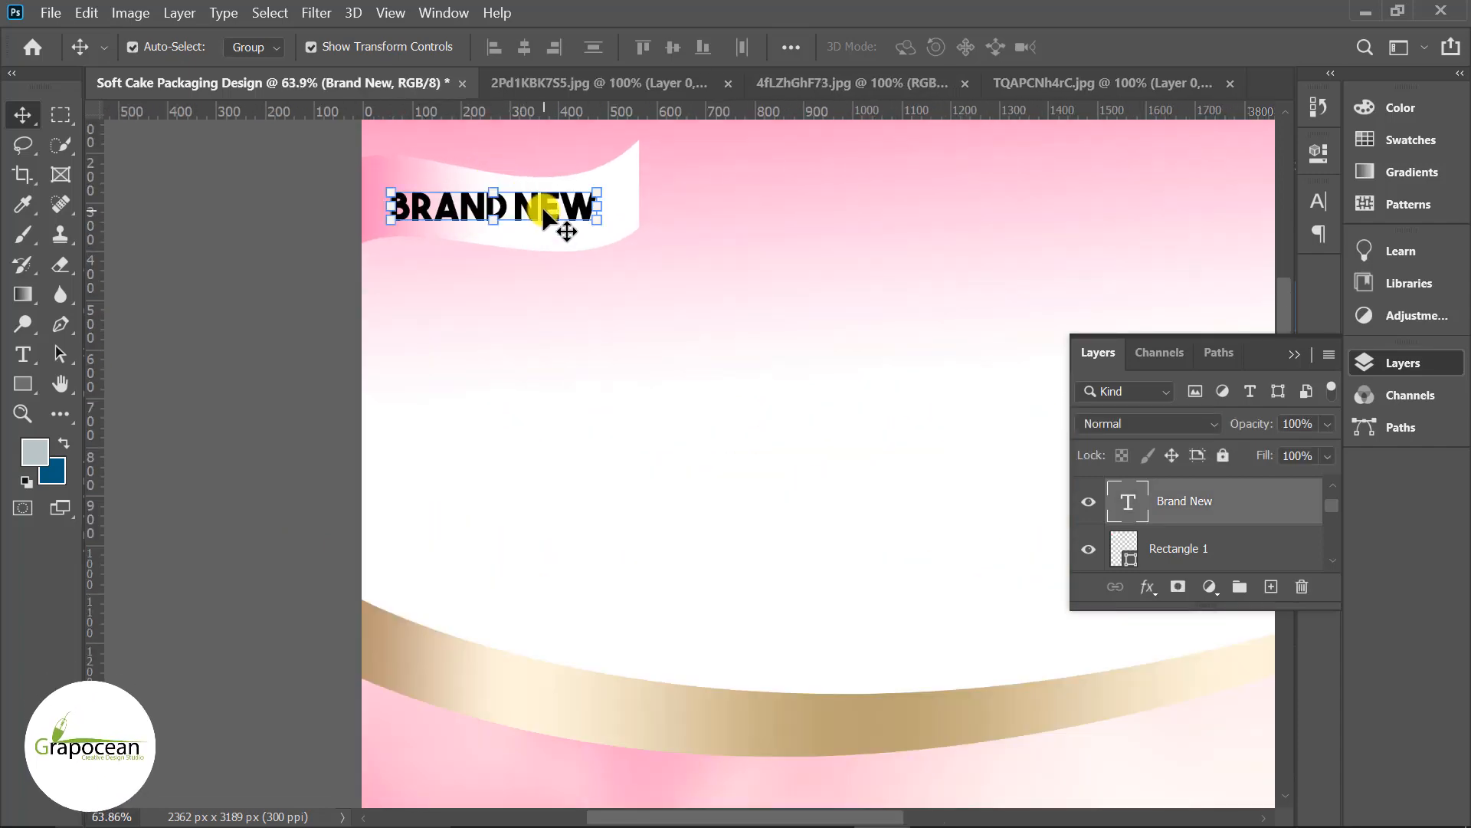
right_click(1257, 495)
click(1002, 33)
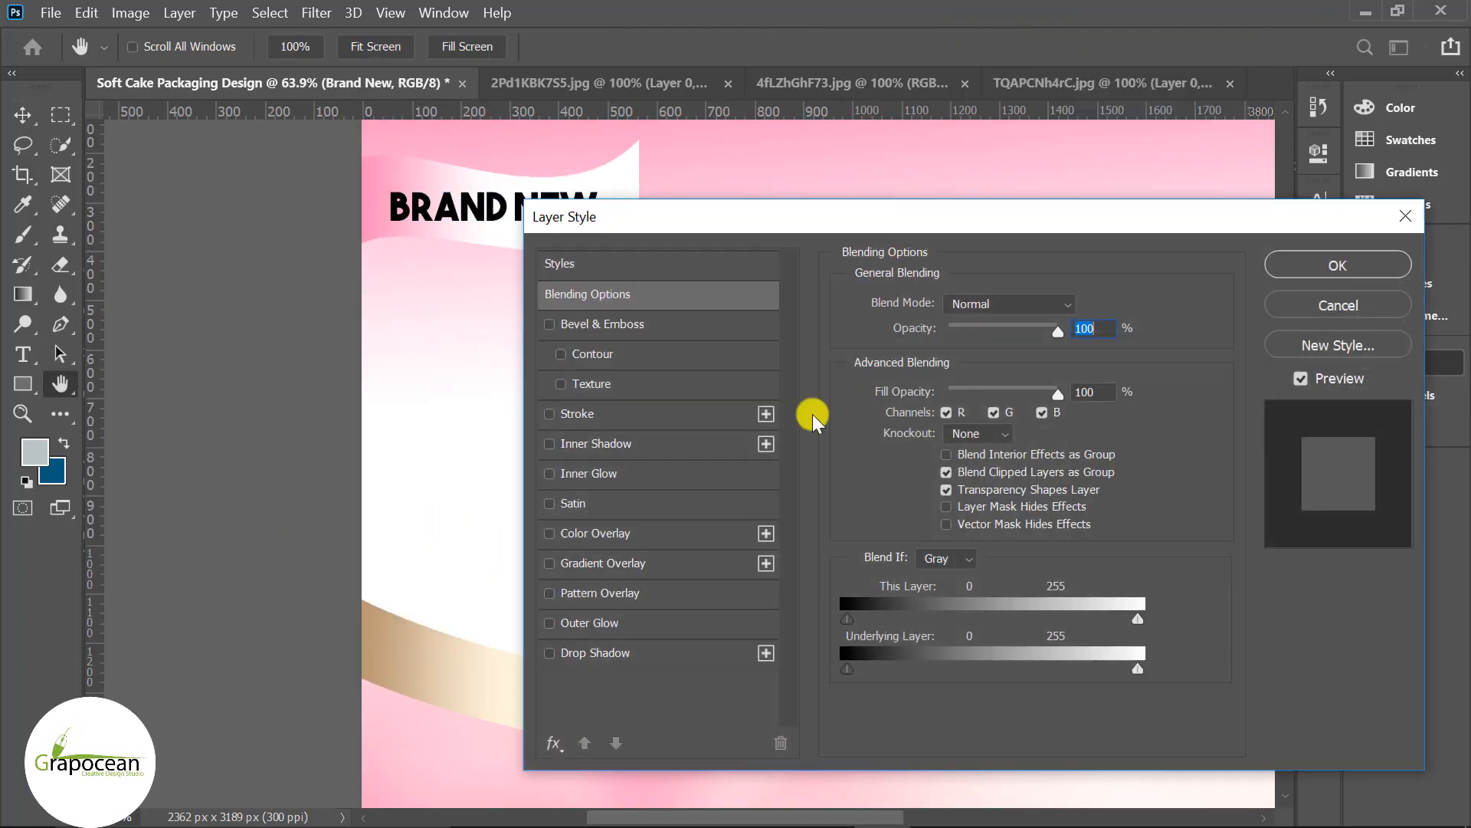
click(648, 563)
click(1055, 357)
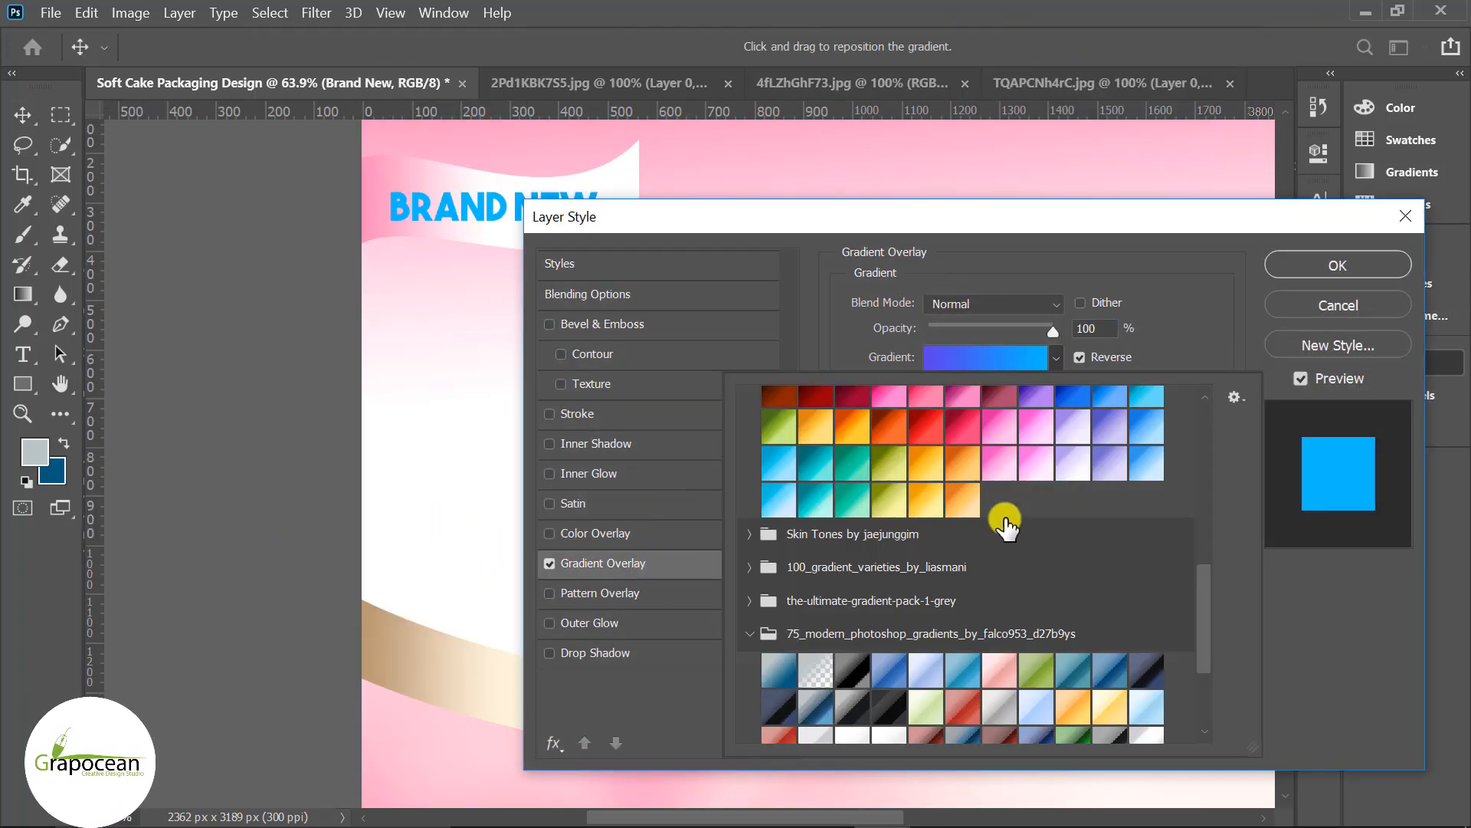
click(961, 415)
click(1042, 428)
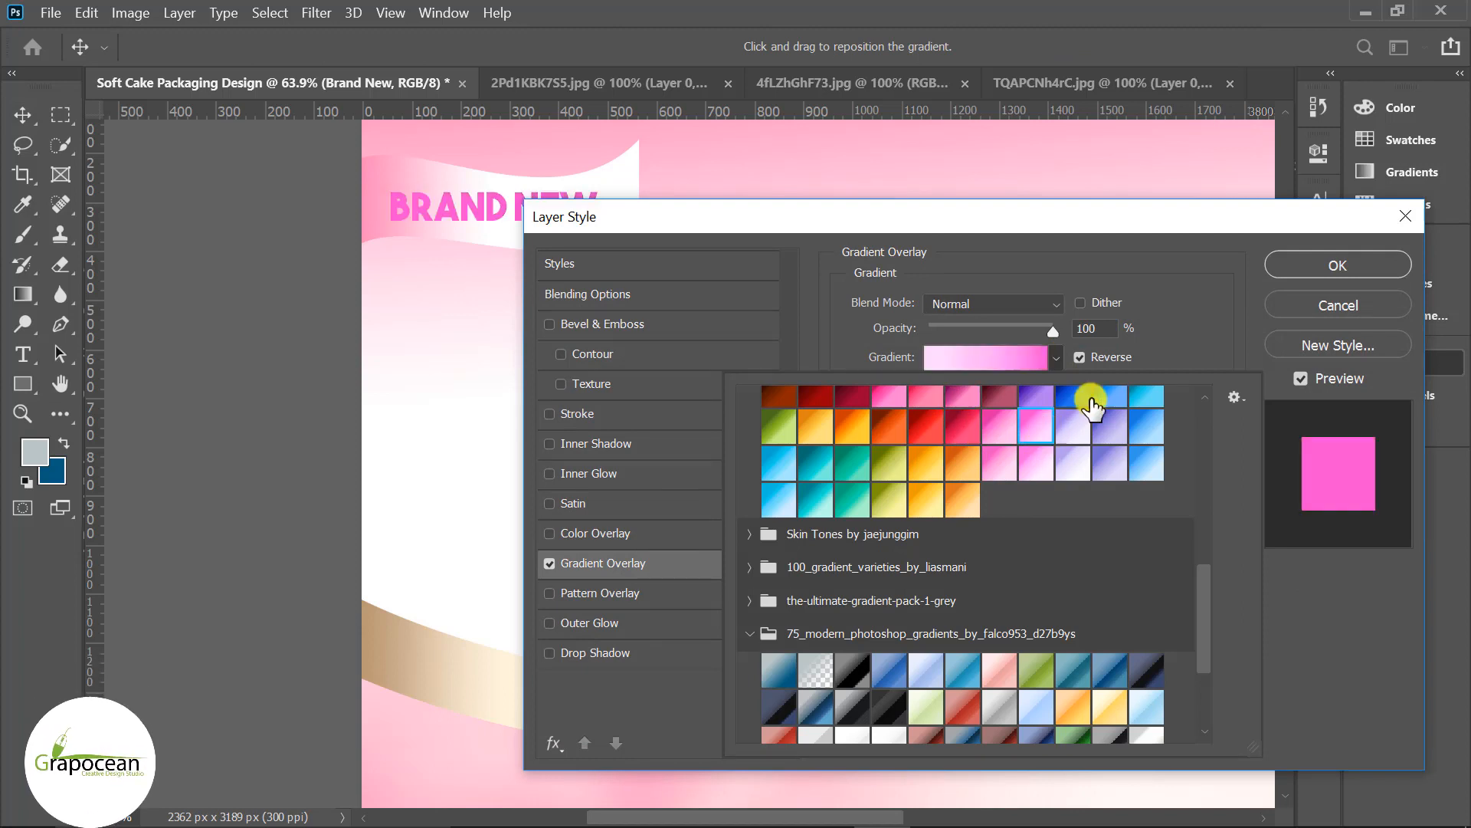
click(1350, 262)
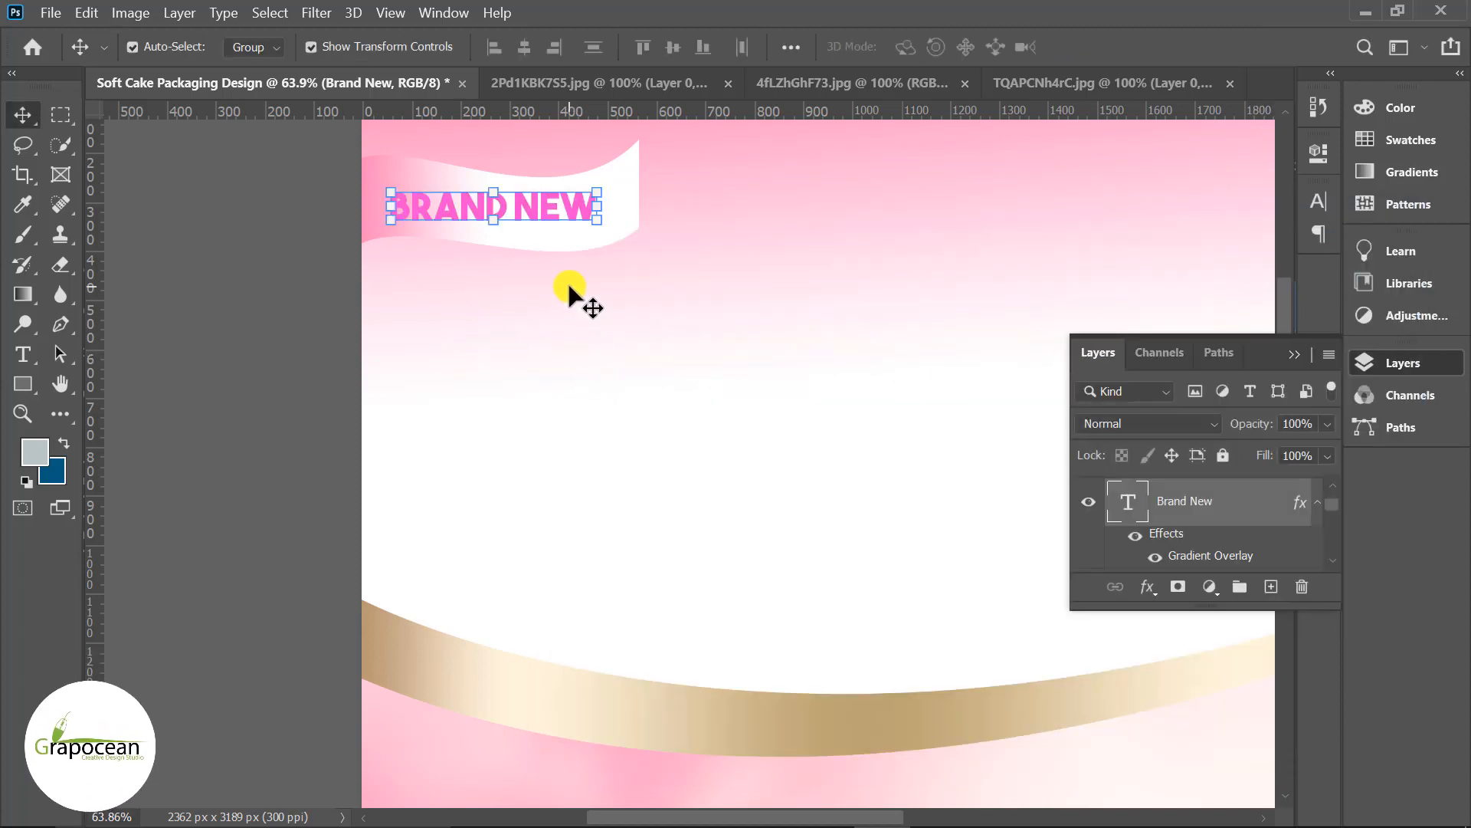
Warp the BRAND NEW text with an Arc bend of about -12.4% and shift it slightly right on the ribbon.
key(ctrl+t)
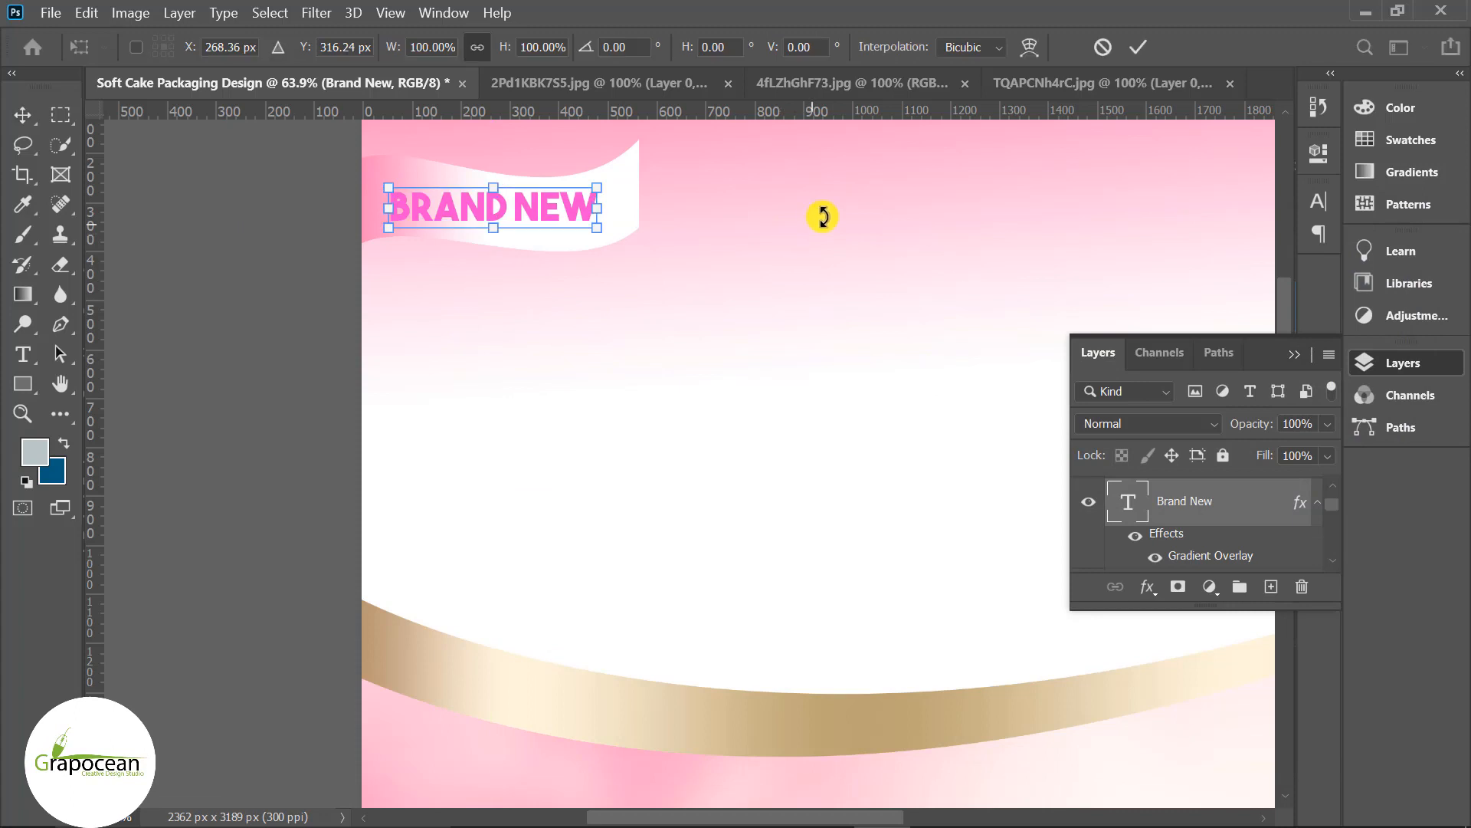
click(1030, 48)
drag(491, 201, 489, 201)
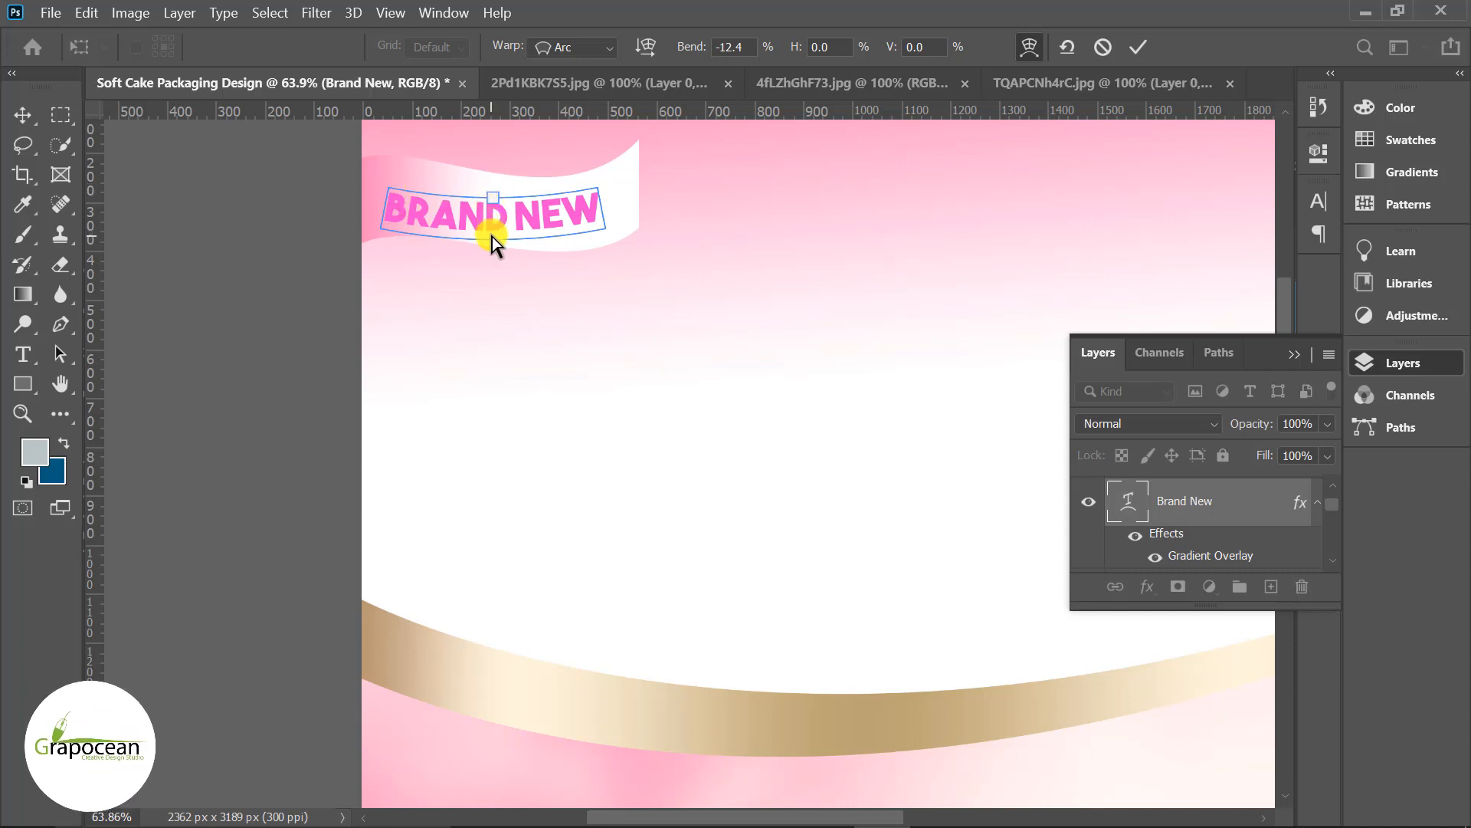
click(1131, 47)
key(v)
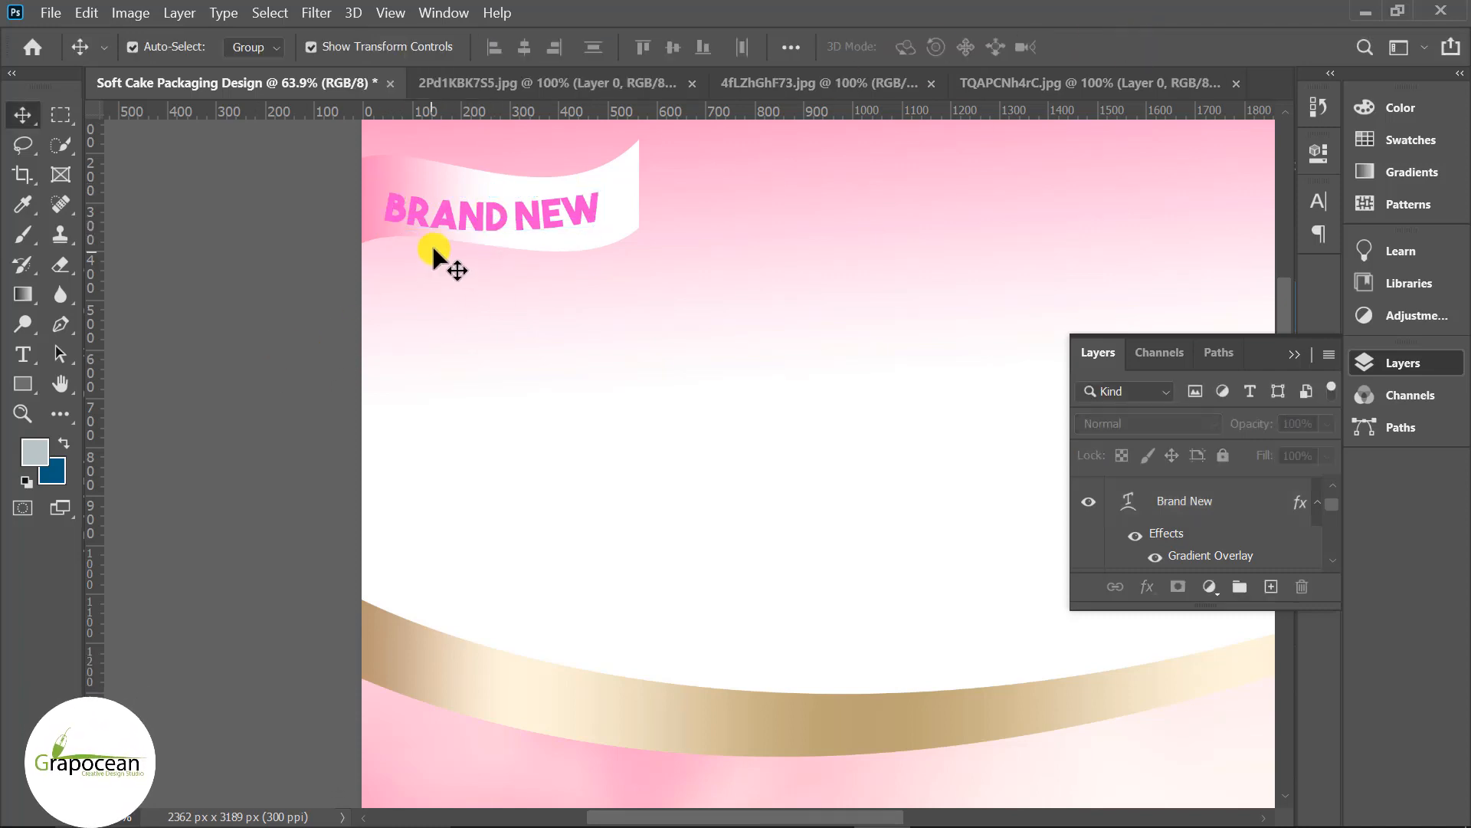
drag(490, 210, 514, 209)
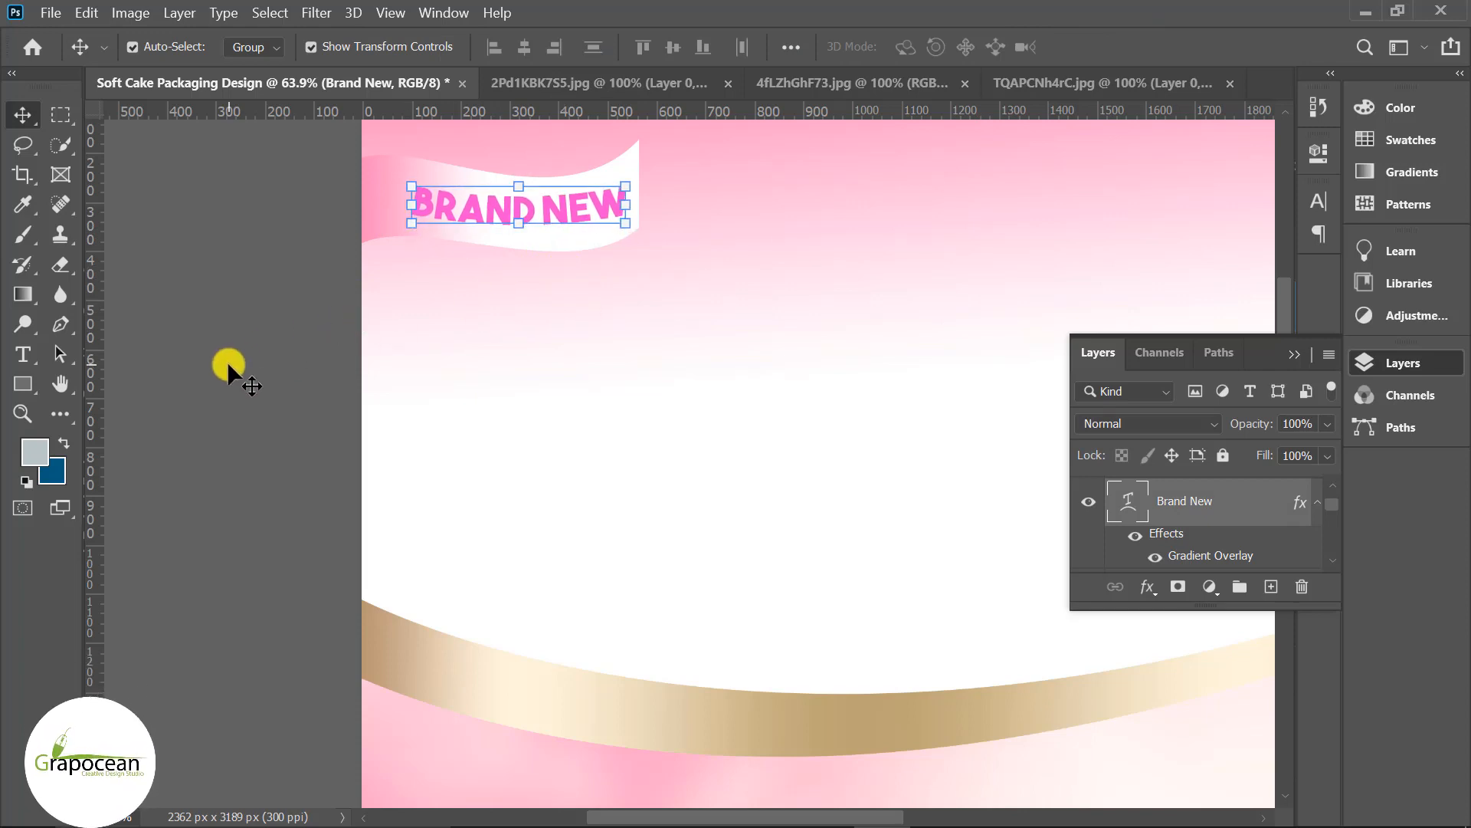
click(228, 365)
Add the black title "Cream Cake" on two lines in the white area, using the Cream Cake Regular font at 103 pt.
scroll(470, 400, down, 5)
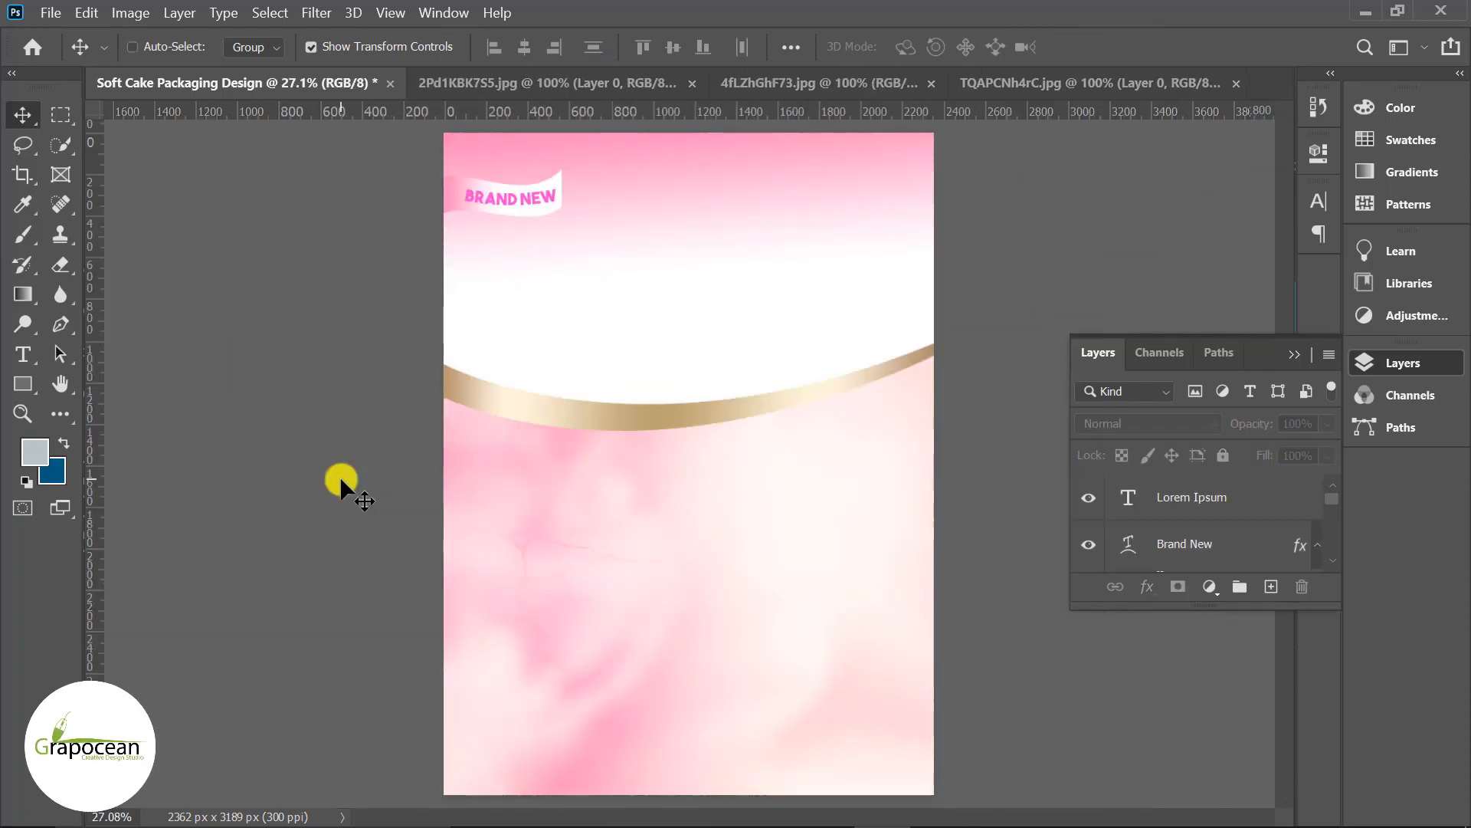
click(25, 356)
click(645, 305)
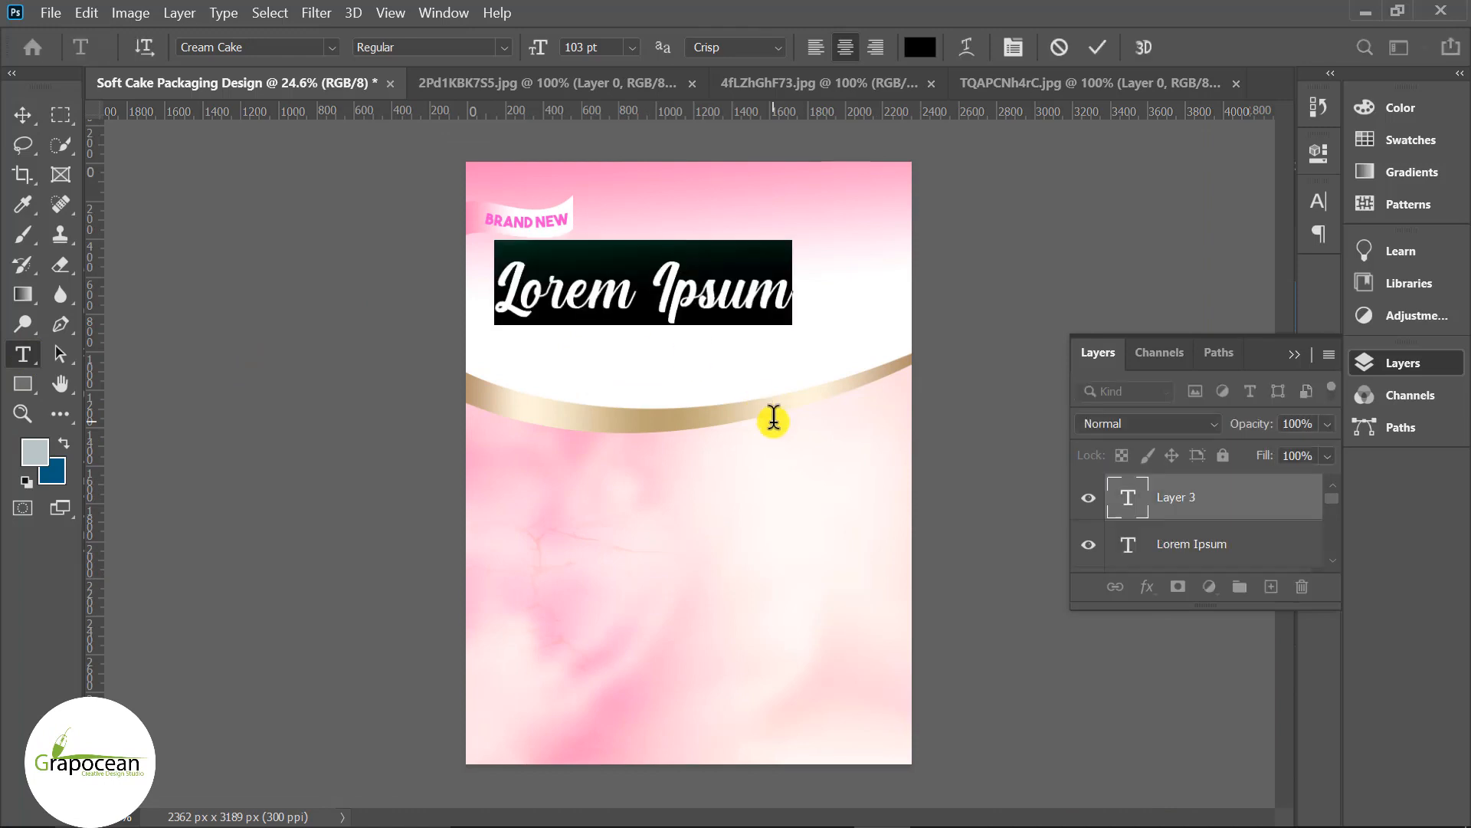
text(Cake)
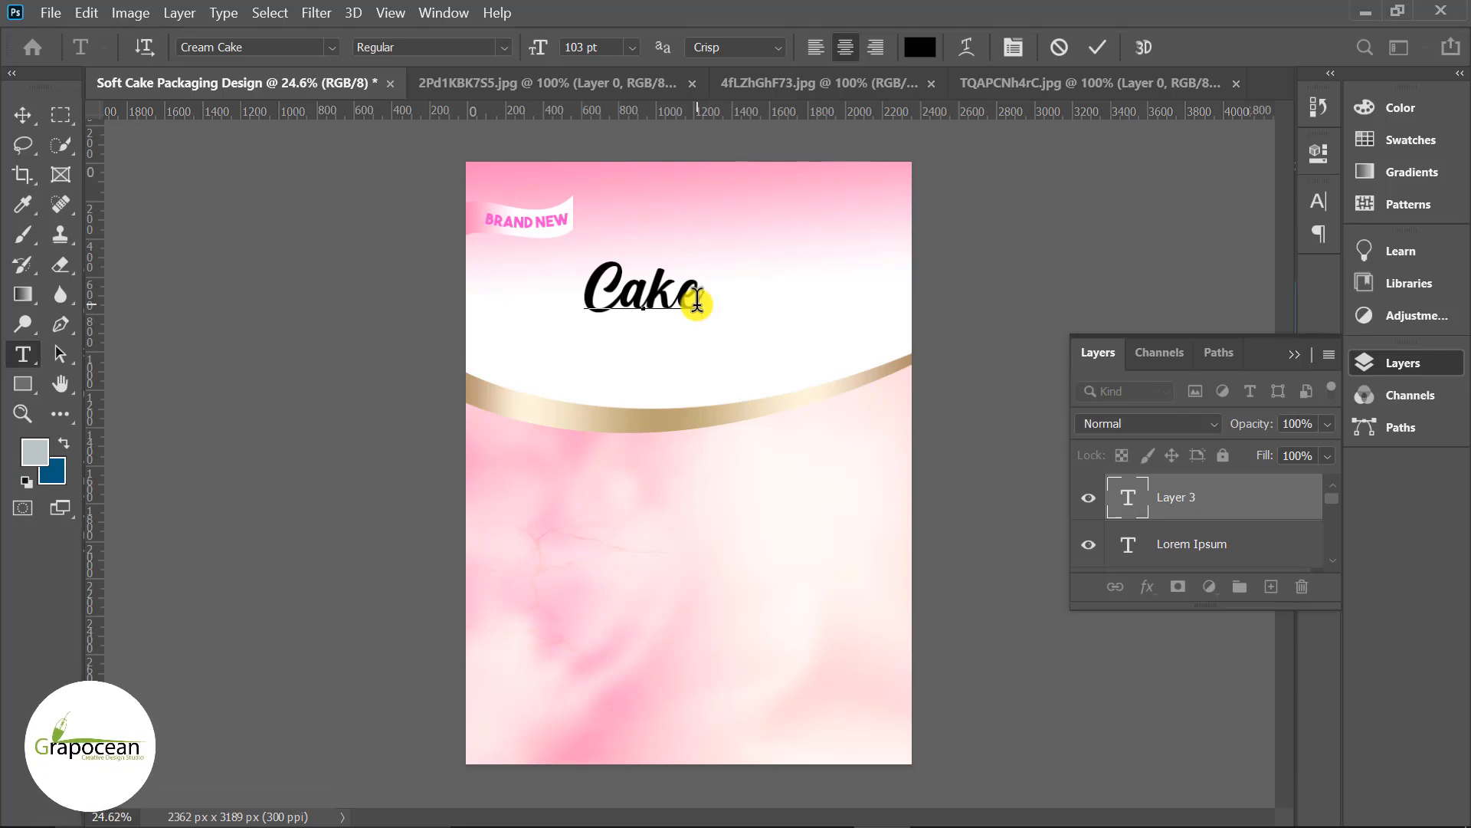
click(594, 291)
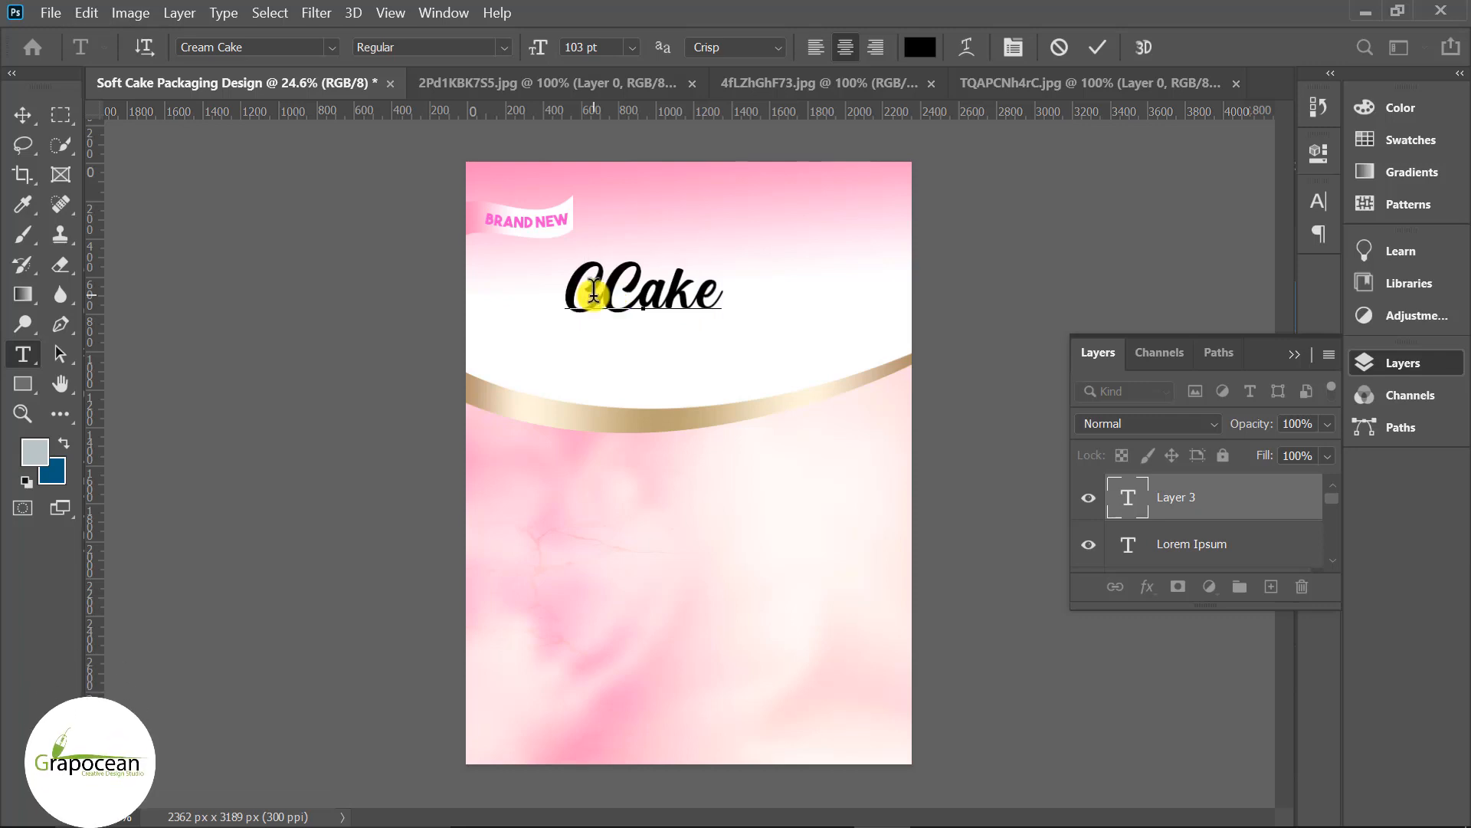
text(Cream)
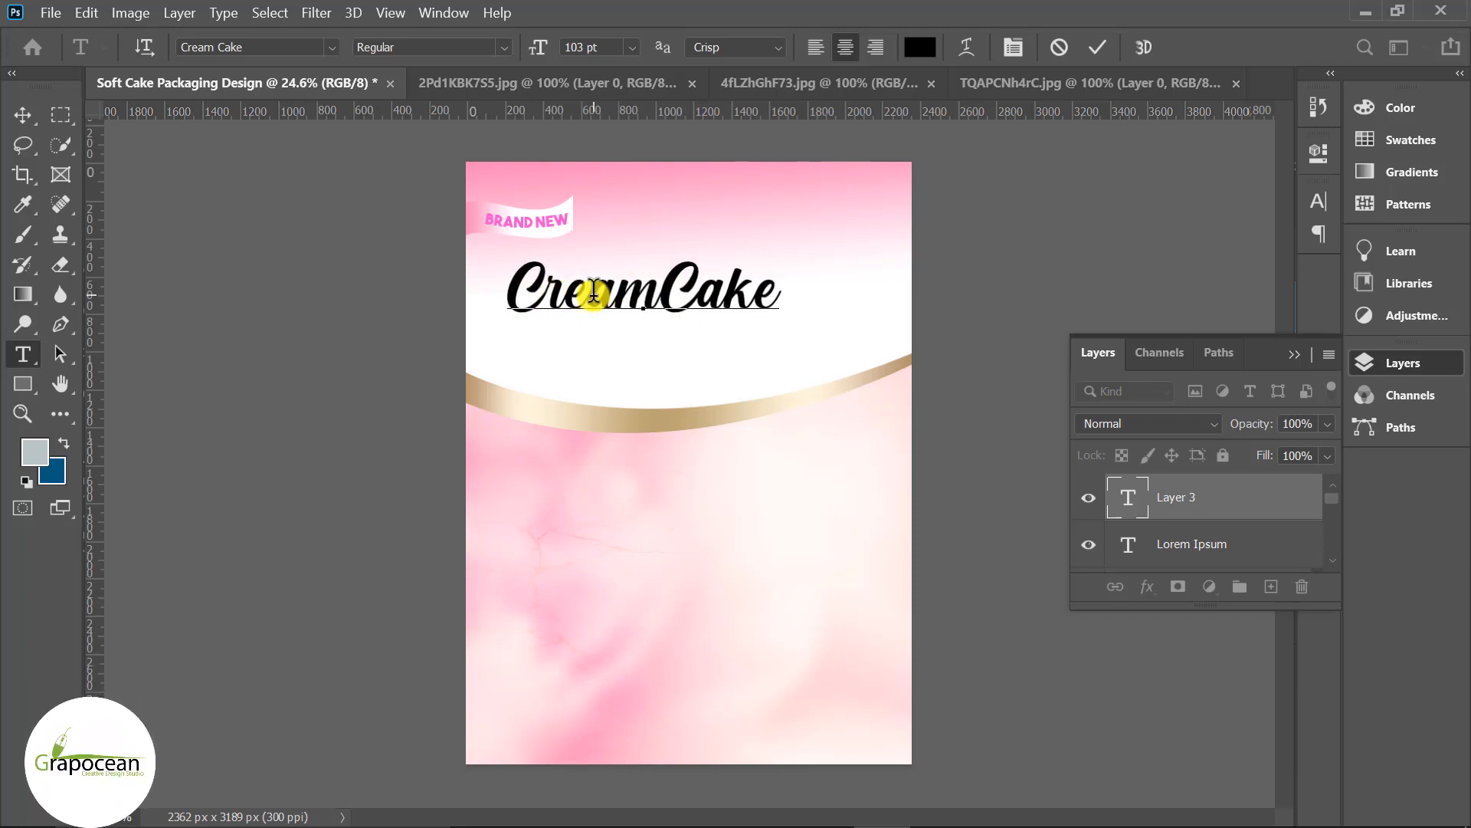
key(Return)
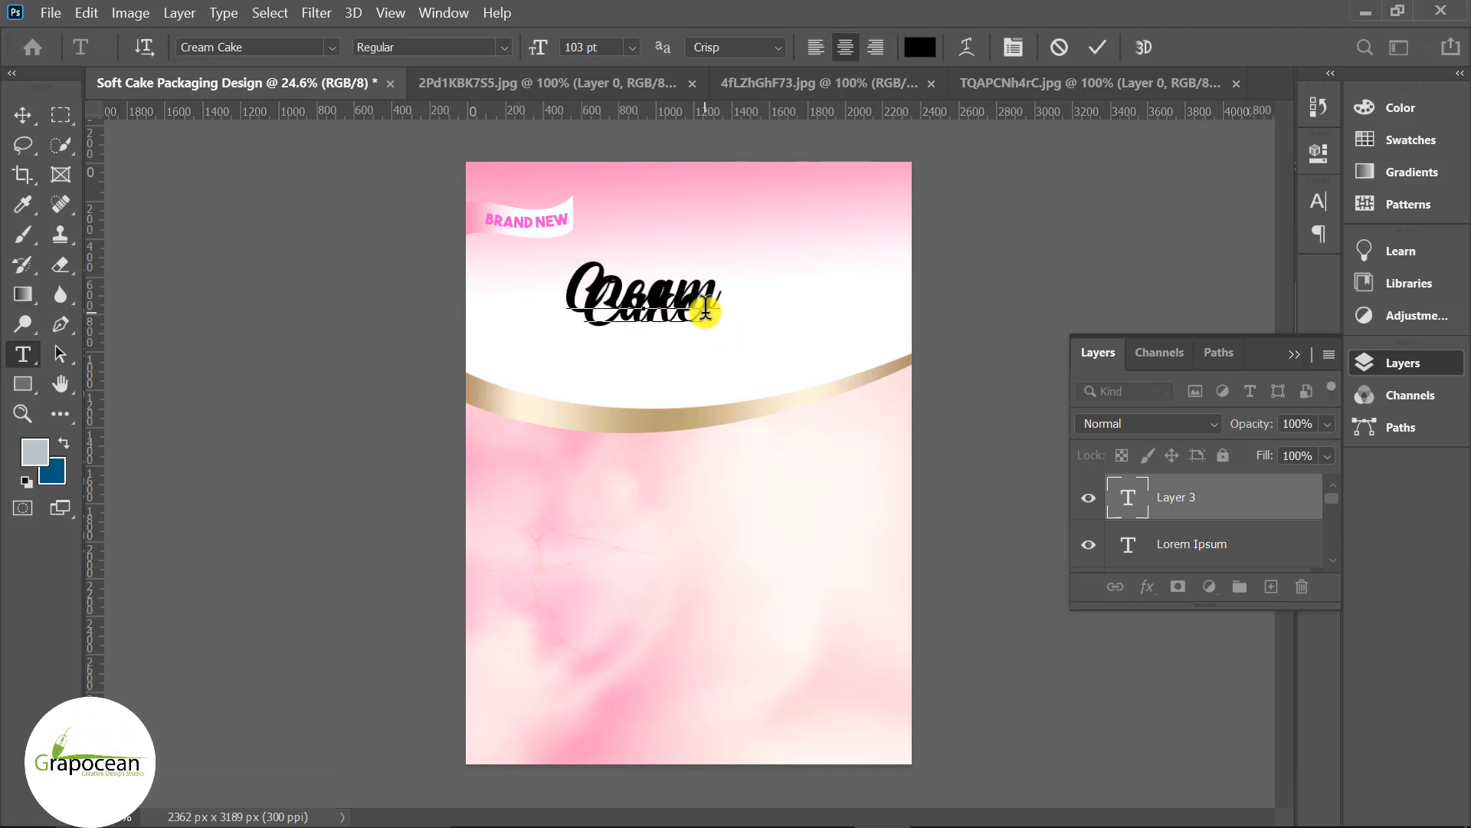
Set the leading of the word Cake to about 67 pt so that it sits below Cream.
double_click(647, 299)
click(1315, 199)
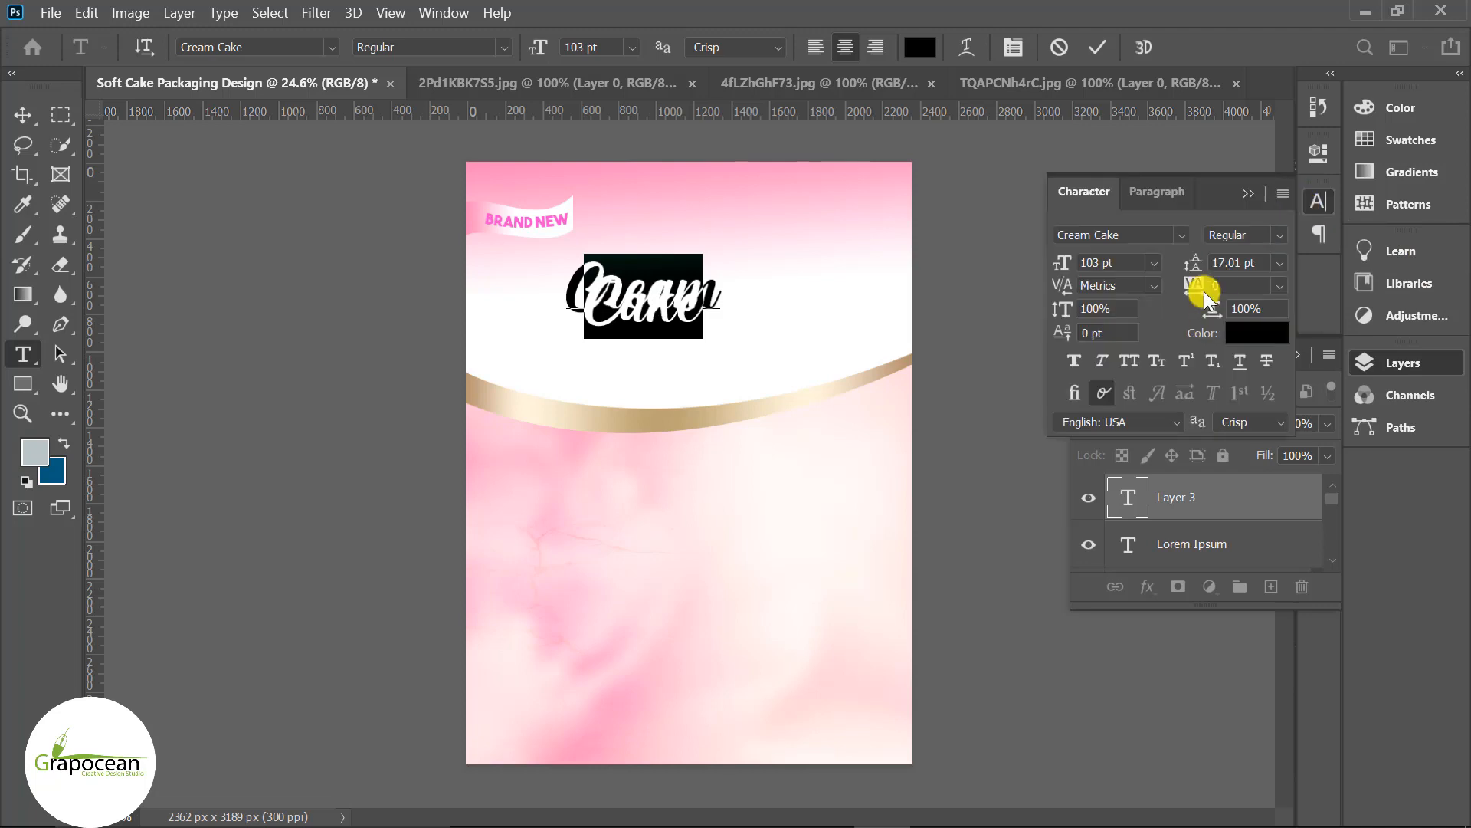
drag(1198, 270, 1253, 278)
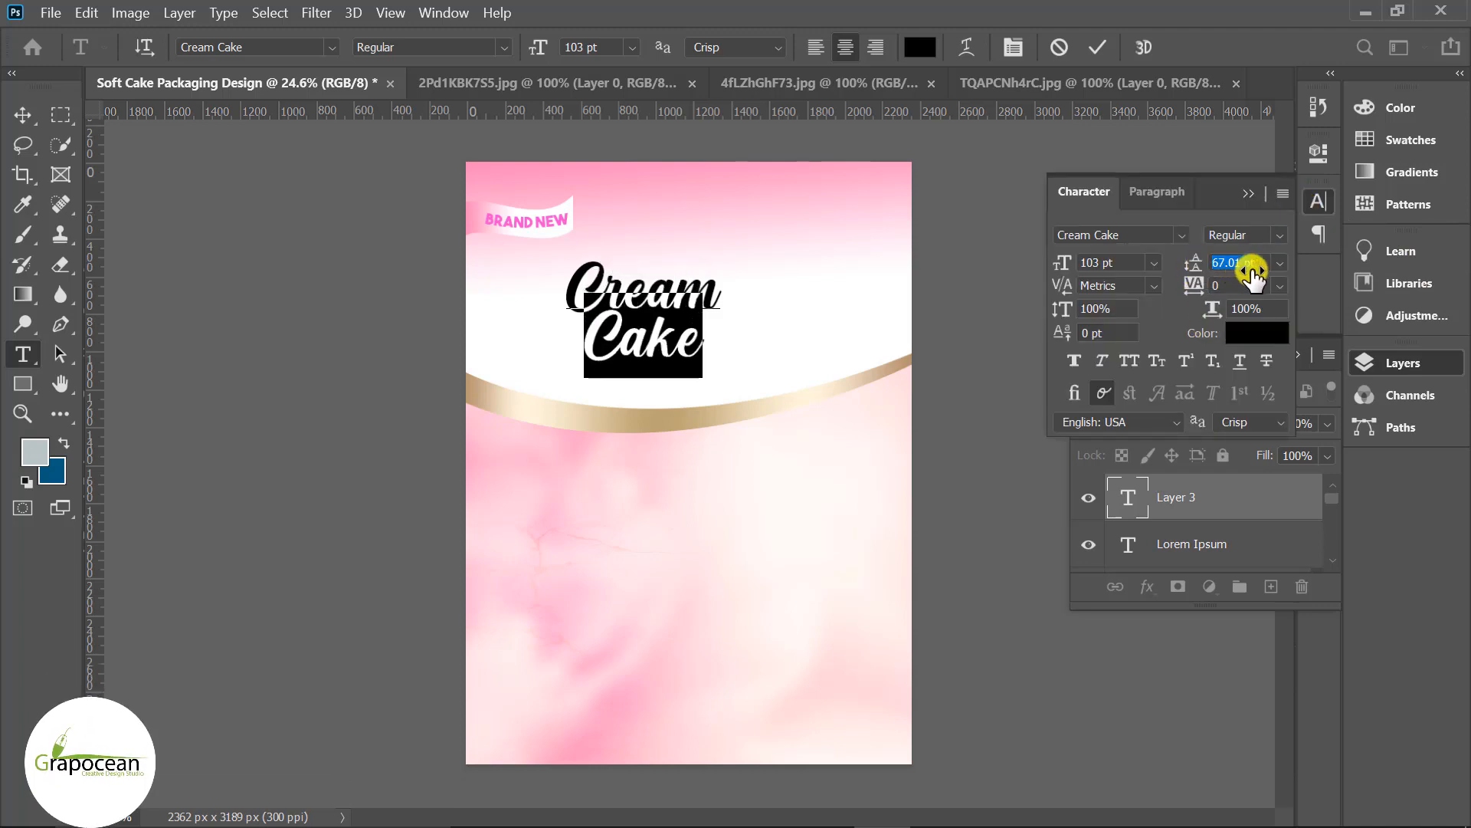
Enlarge the word Cream to 118 pt and move the two-line title down and right, just above the gold band.
click(750, 289)
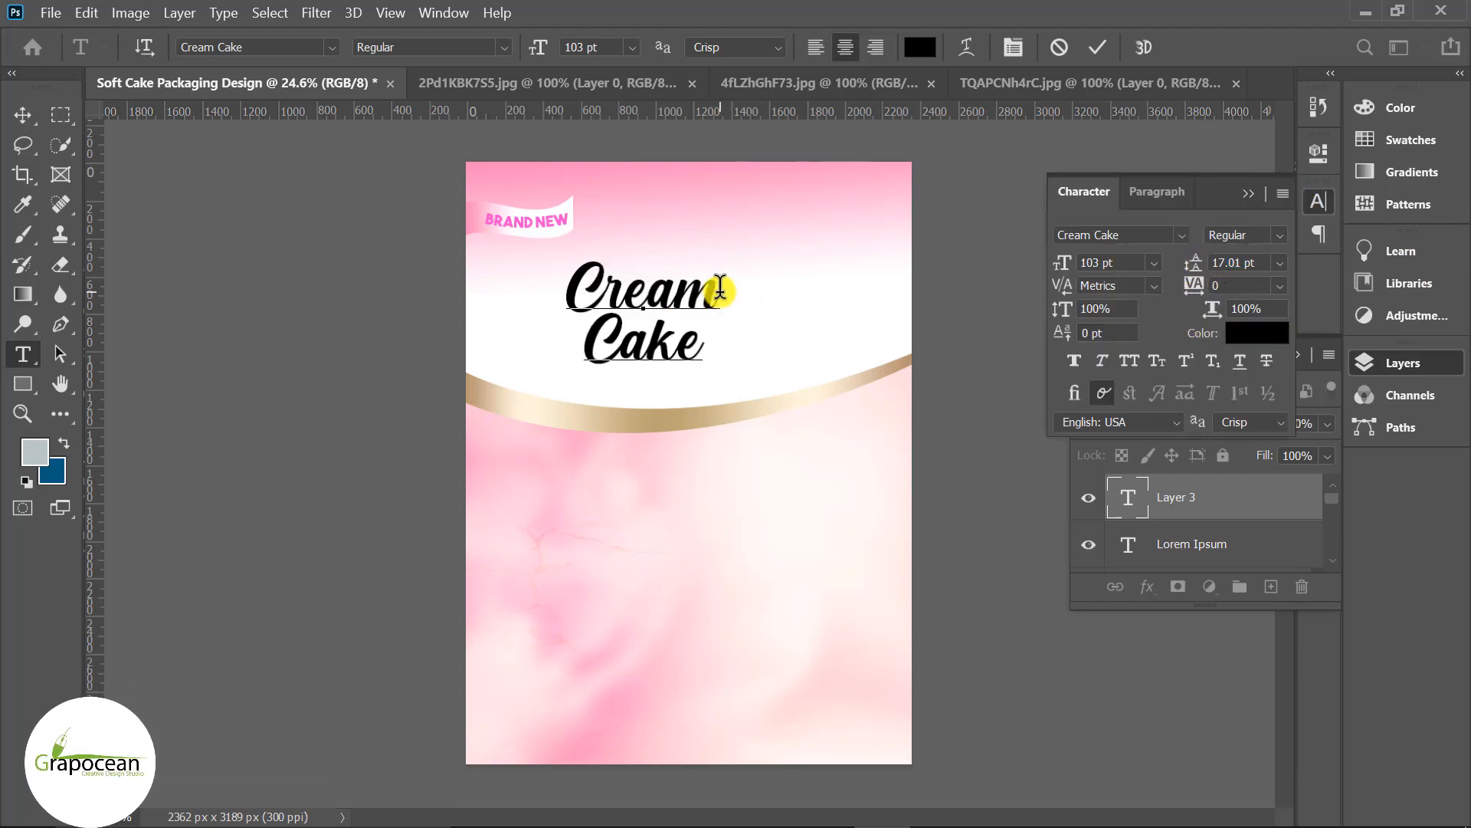
drag(729, 289, 544, 281)
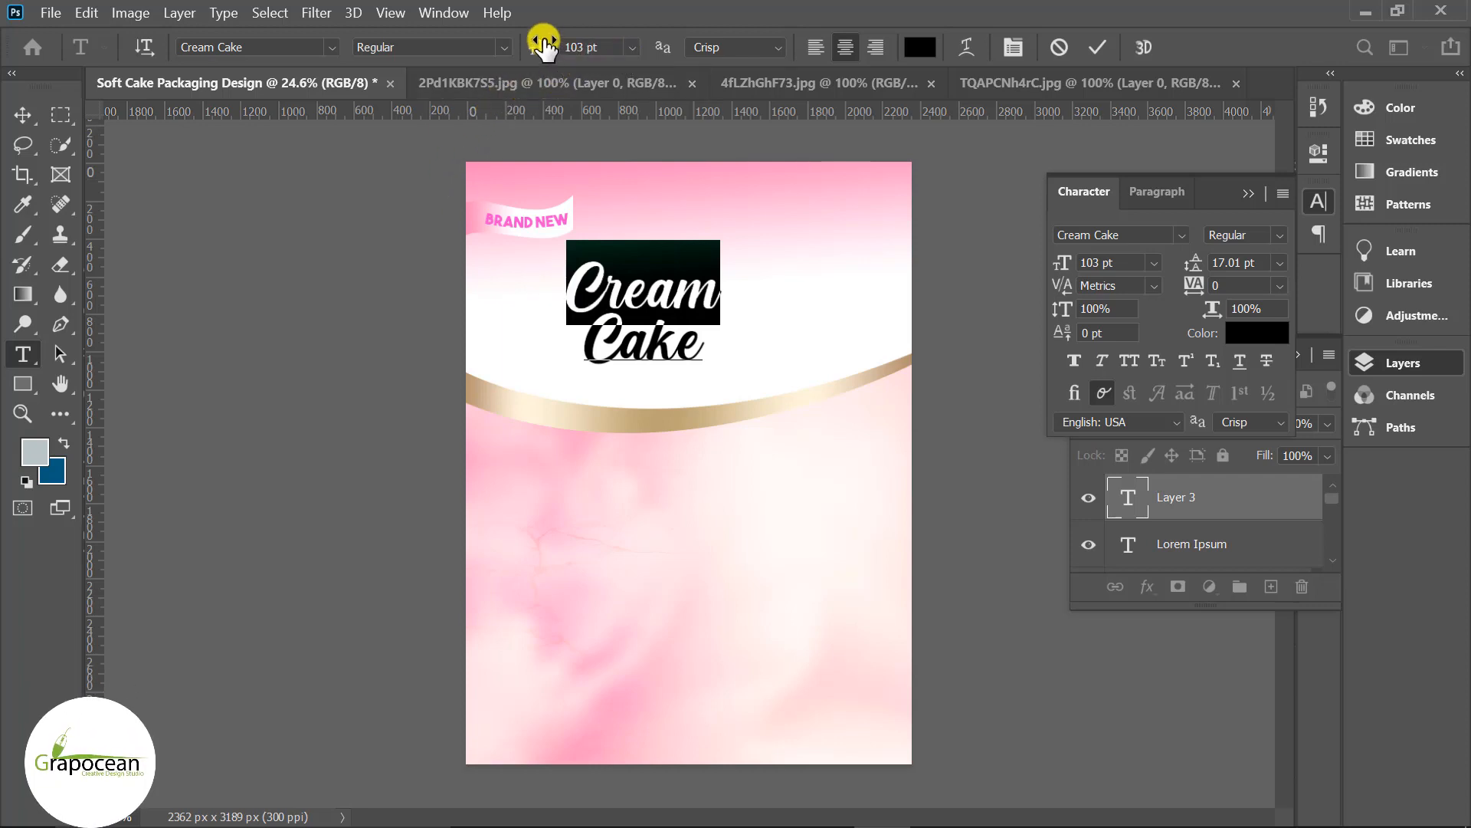
drag(545, 46, 557, 47)
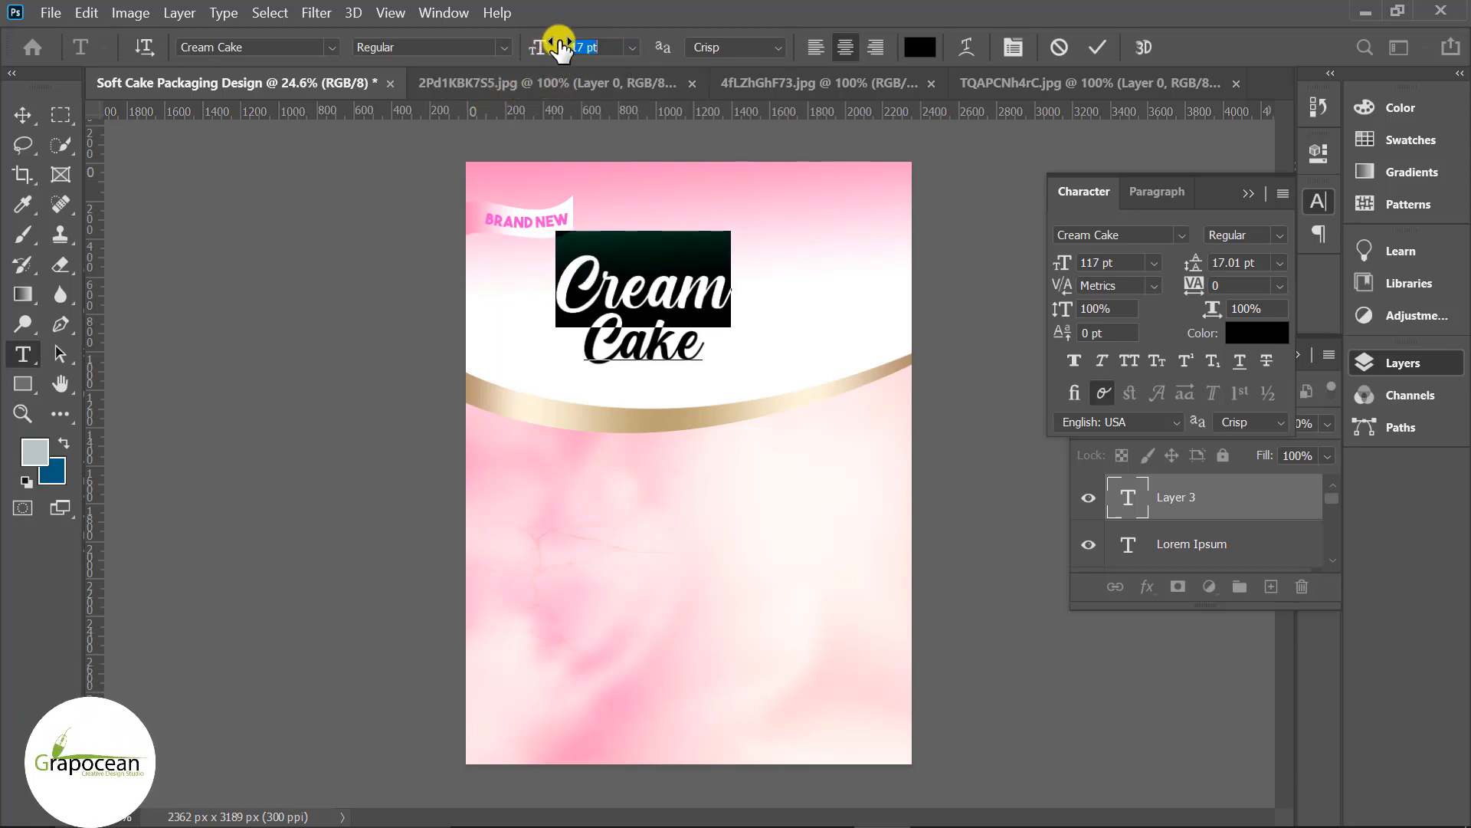
click(21, 119)
mouse_move(690, 388)
mouse_down()
mouse_move(700, 338)
mouse_move(701, 370)
mouse_up()
click(963, 490)
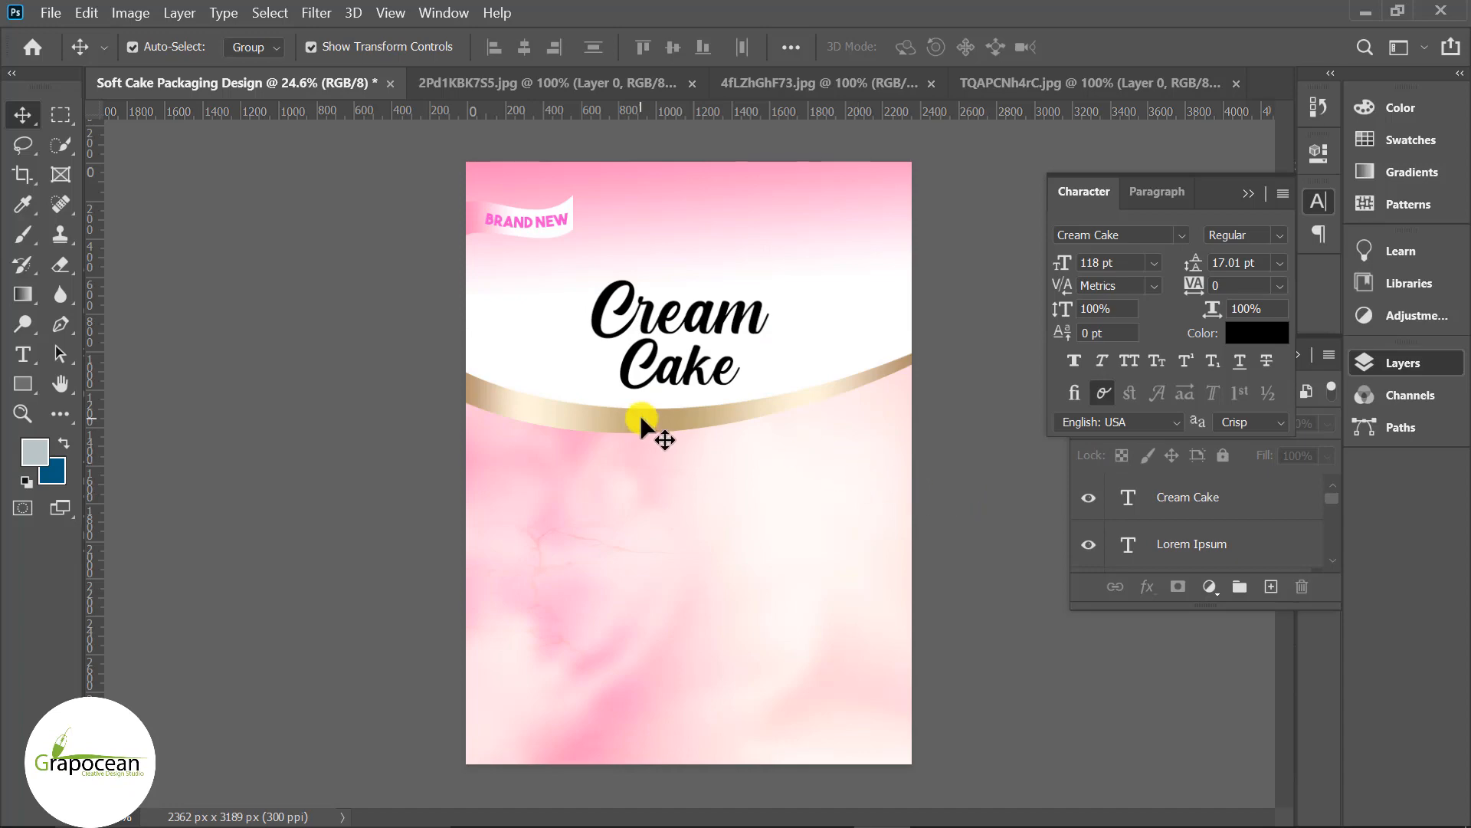
Add a white 6 px outside Stroke to the Cream Cake title, with the fill type set to Color.
scroll(640, 420, up, 1)
click(699, 364)
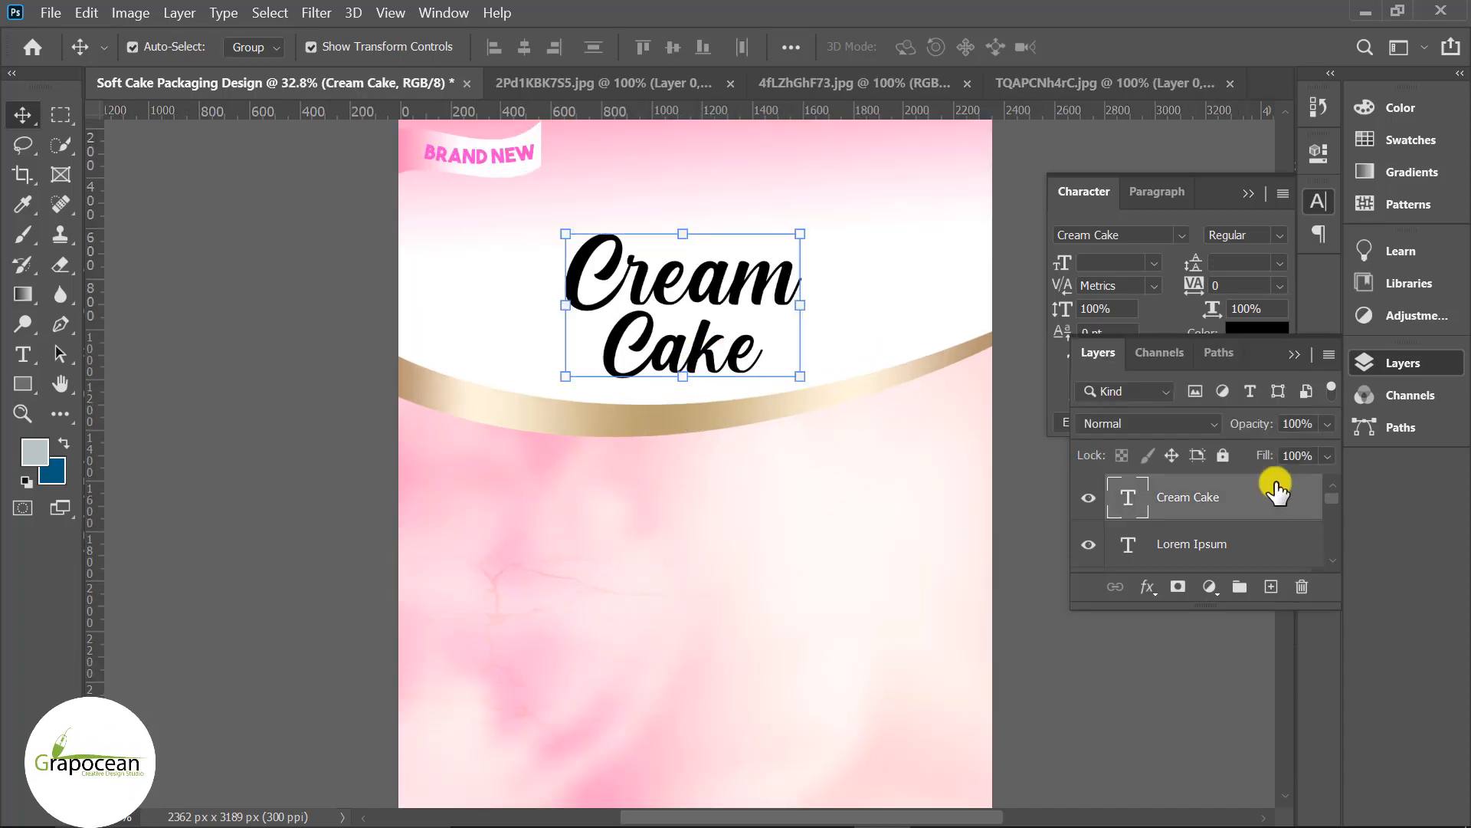
right_click(1274, 494)
click(1133, 29)
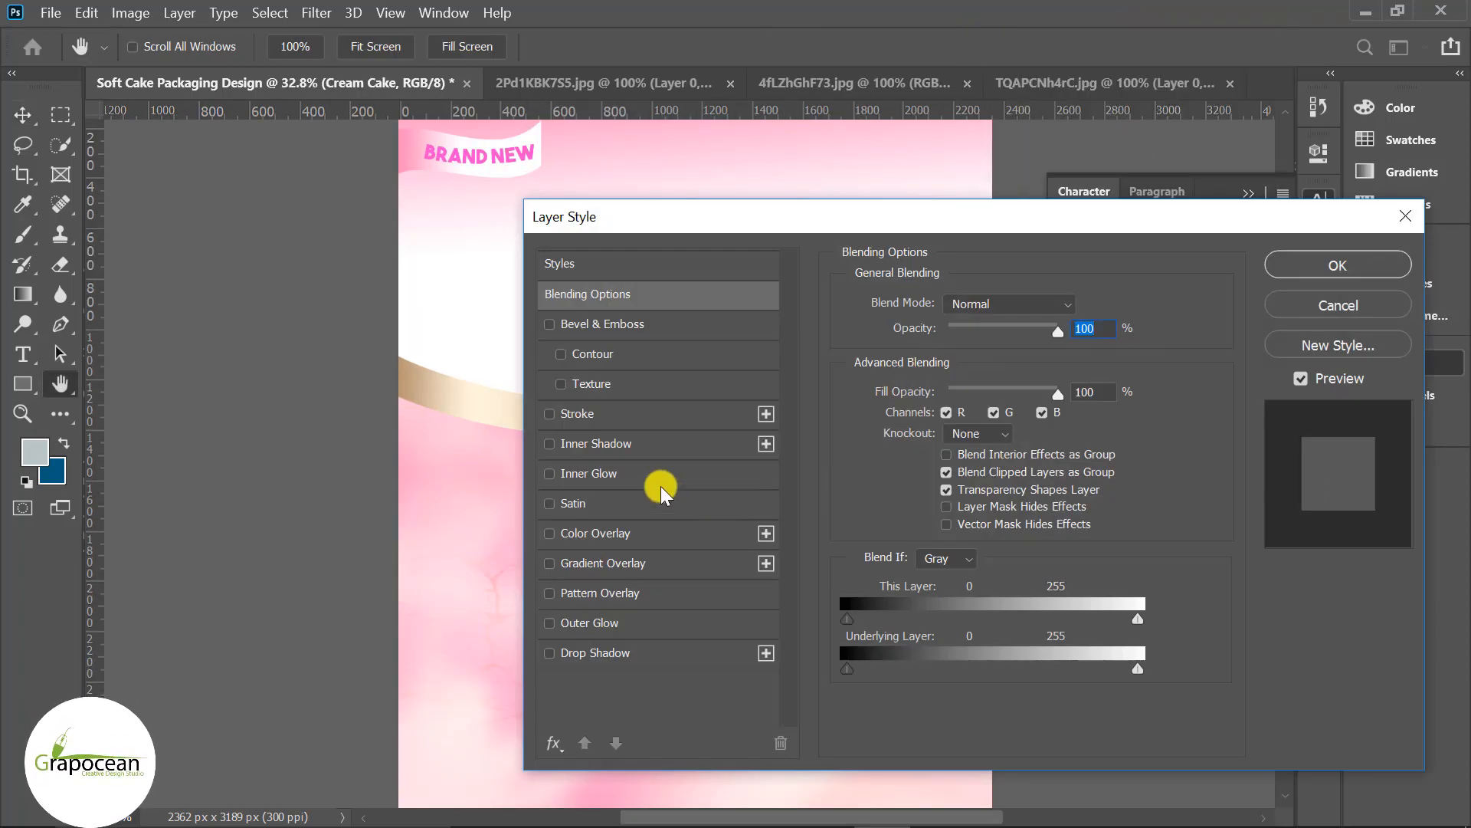
click(581, 415)
mouse_move(857, 227)
mouse_down()
mouse_move(1245, 162)
mouse_move(1223, 165)
mouse_up()
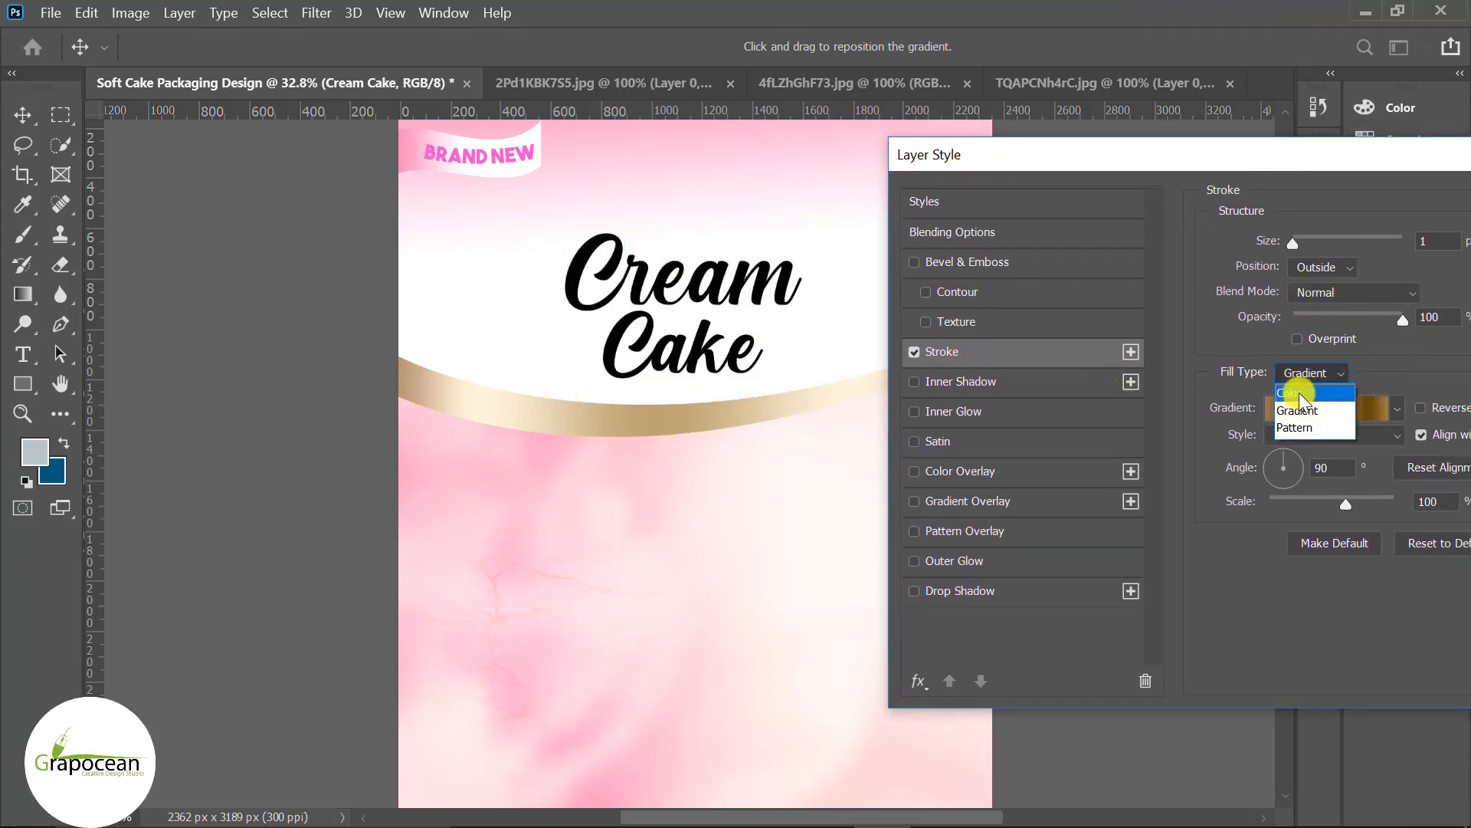
click(1299, 392)
drag(726, 368, 699, 346)
drag(1264, 178, 1151, 164)
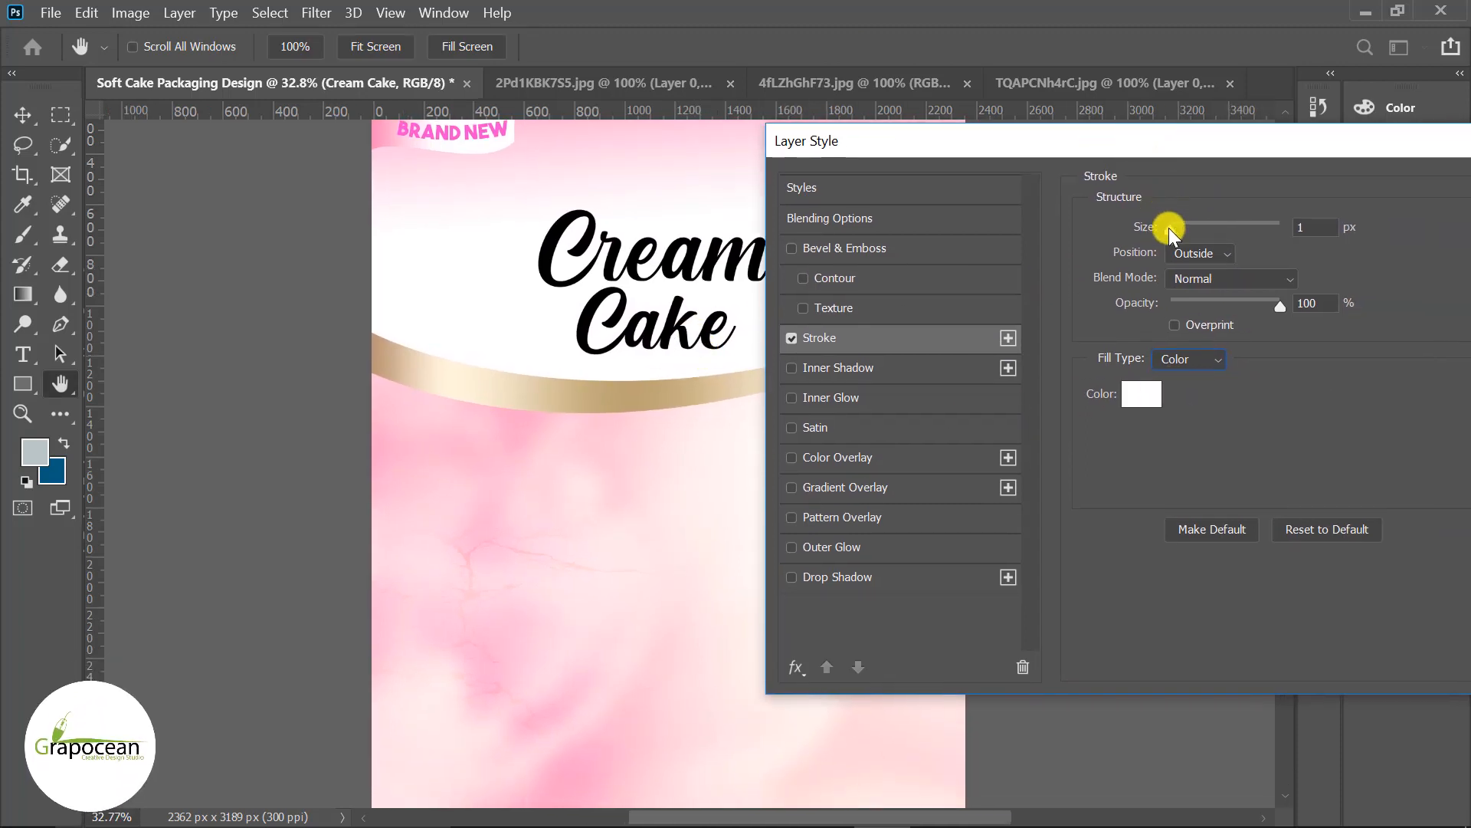
drag(1169, 227, 1178, 228)
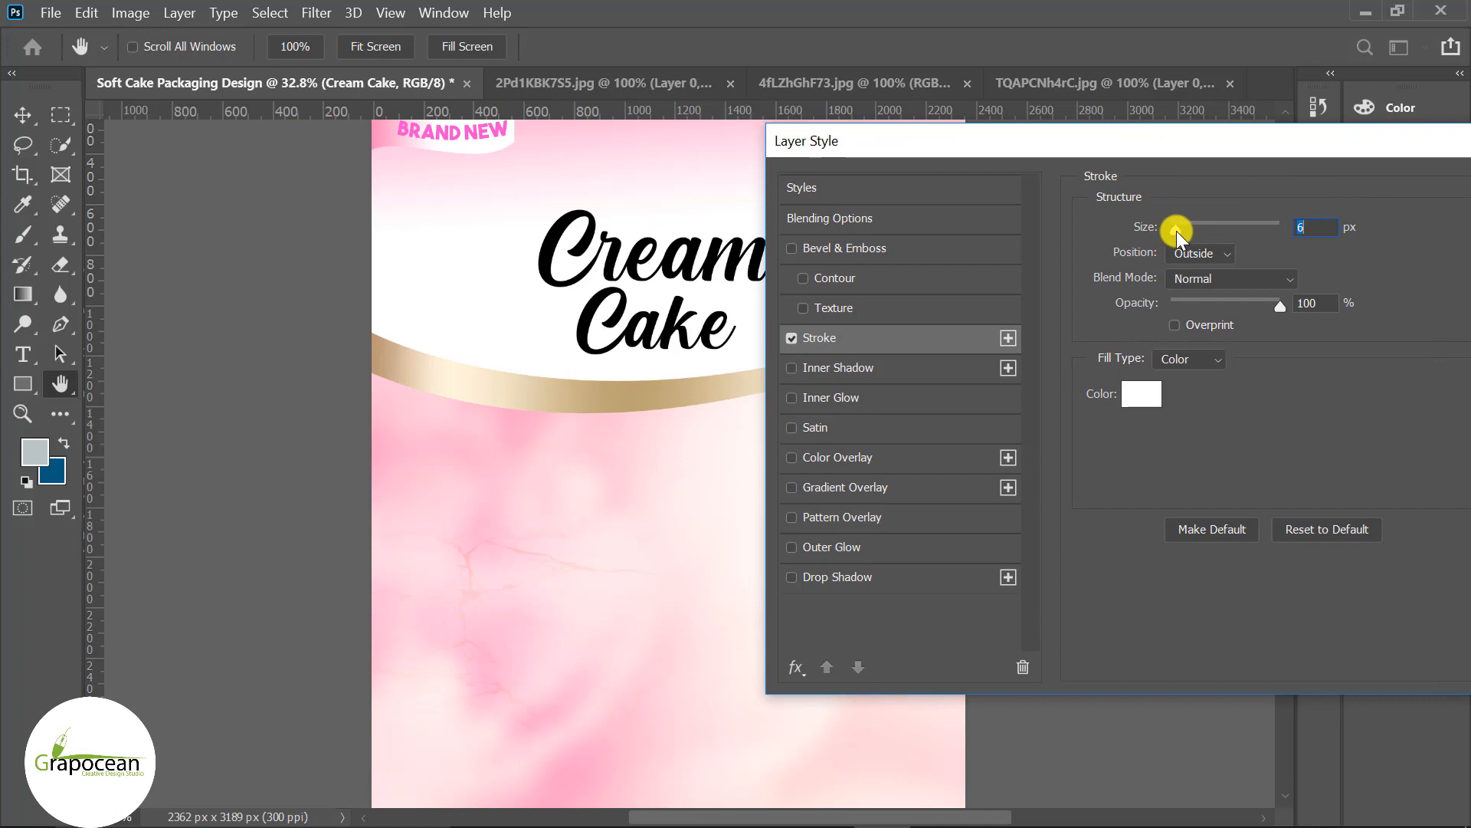
mouse_move(1220, 150)
mouse_down()
mouse_move(1251, 172)
mouse_move(1215, 172)
mouse_up()
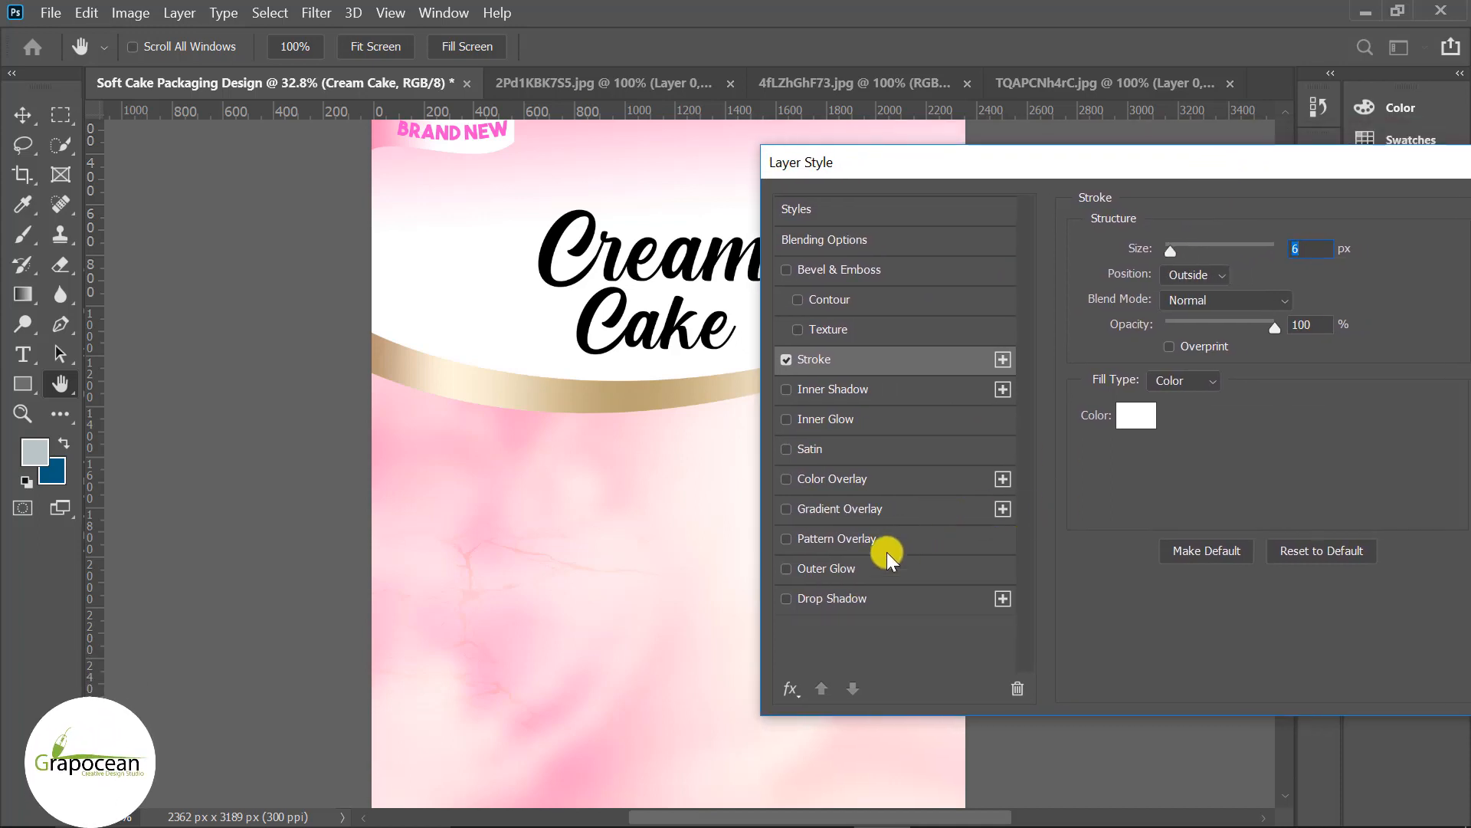
Add a Normal-mode Color Overlay in pink #ff478c to the Cream Cake title and apply the layer style.
click(853, 486)
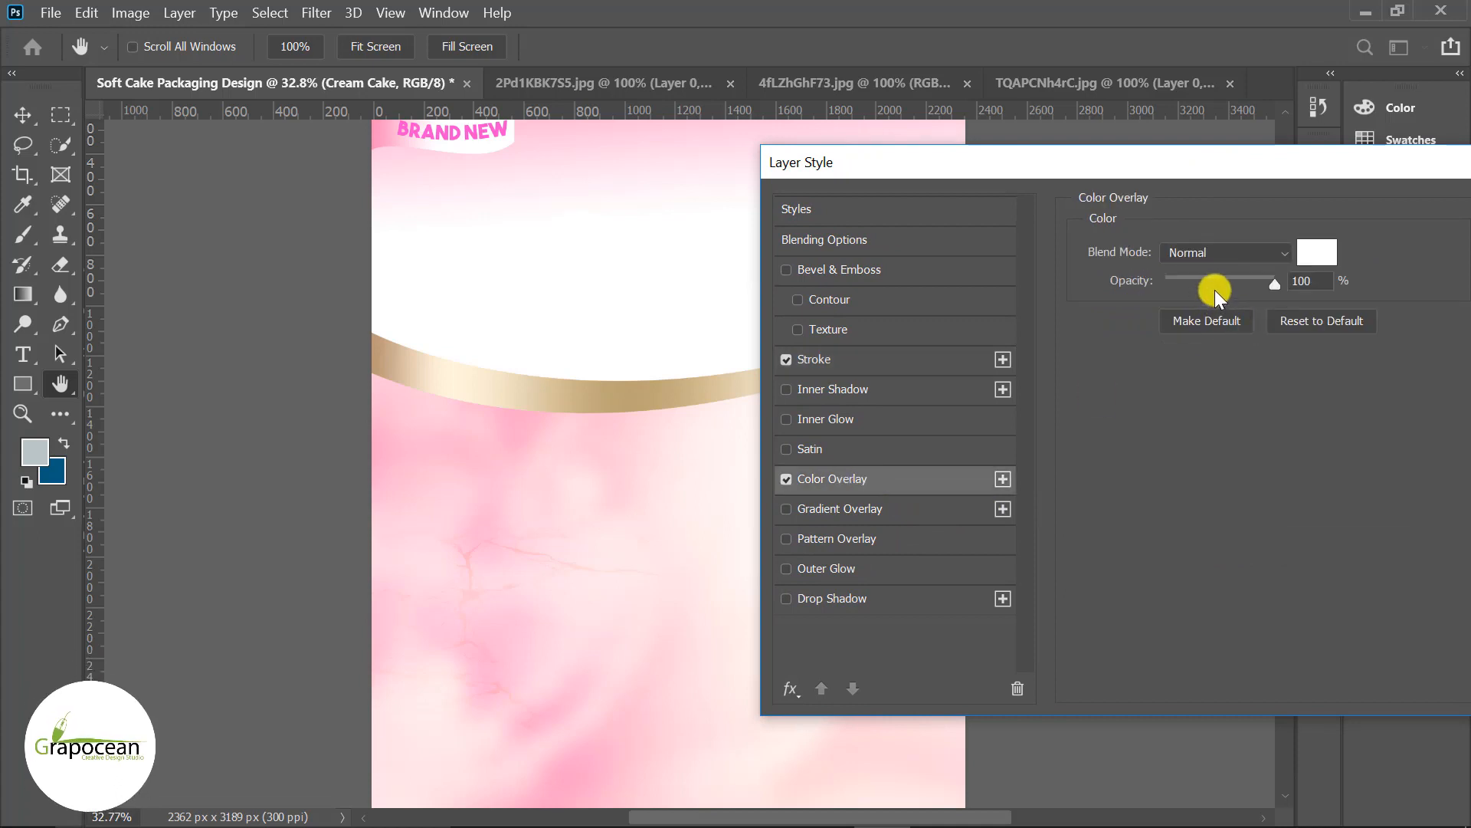
click(1253, 251)
click(1147, 352)
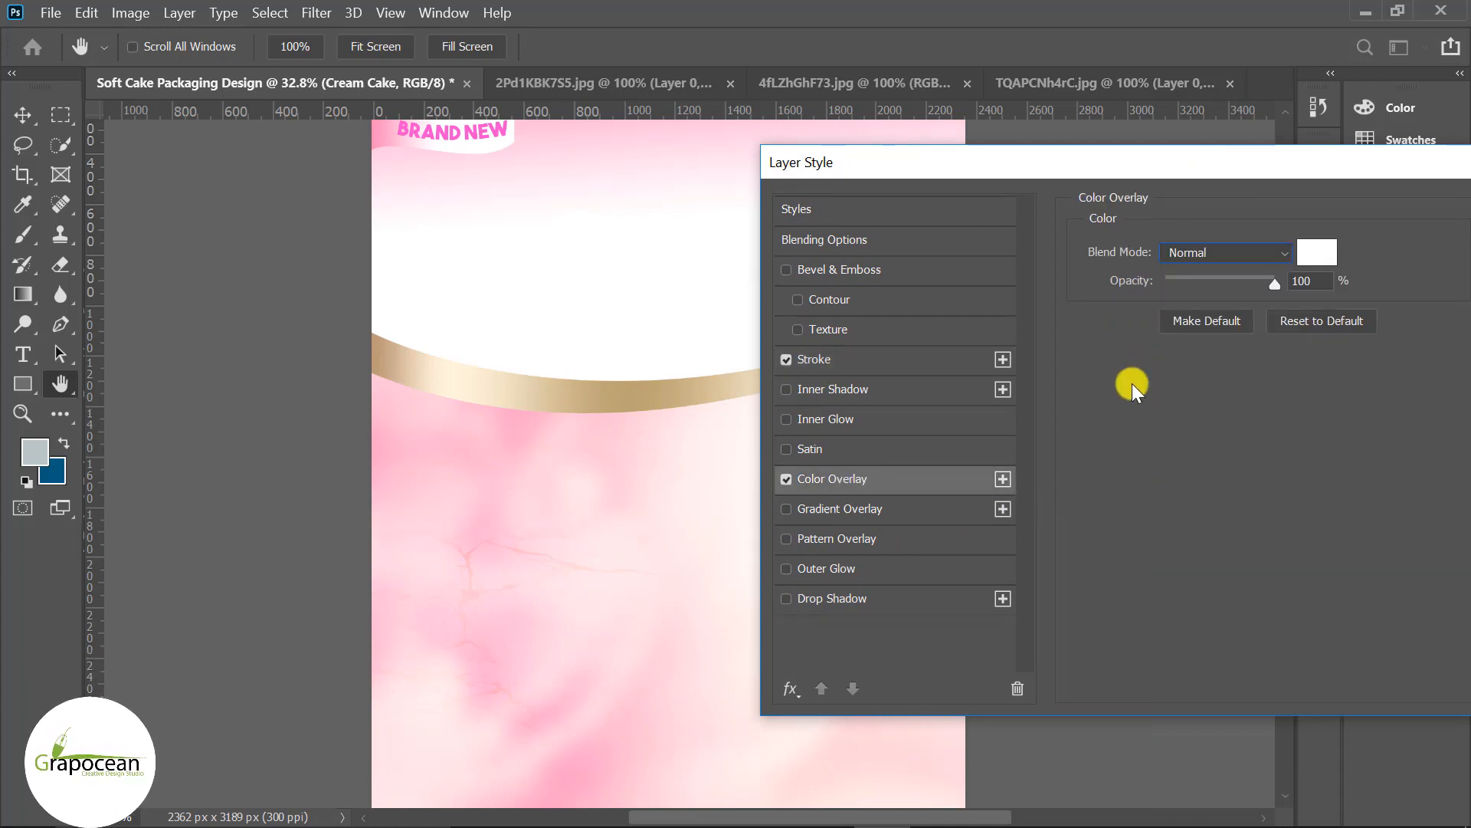
click(1316, 251)
click(606, 747)
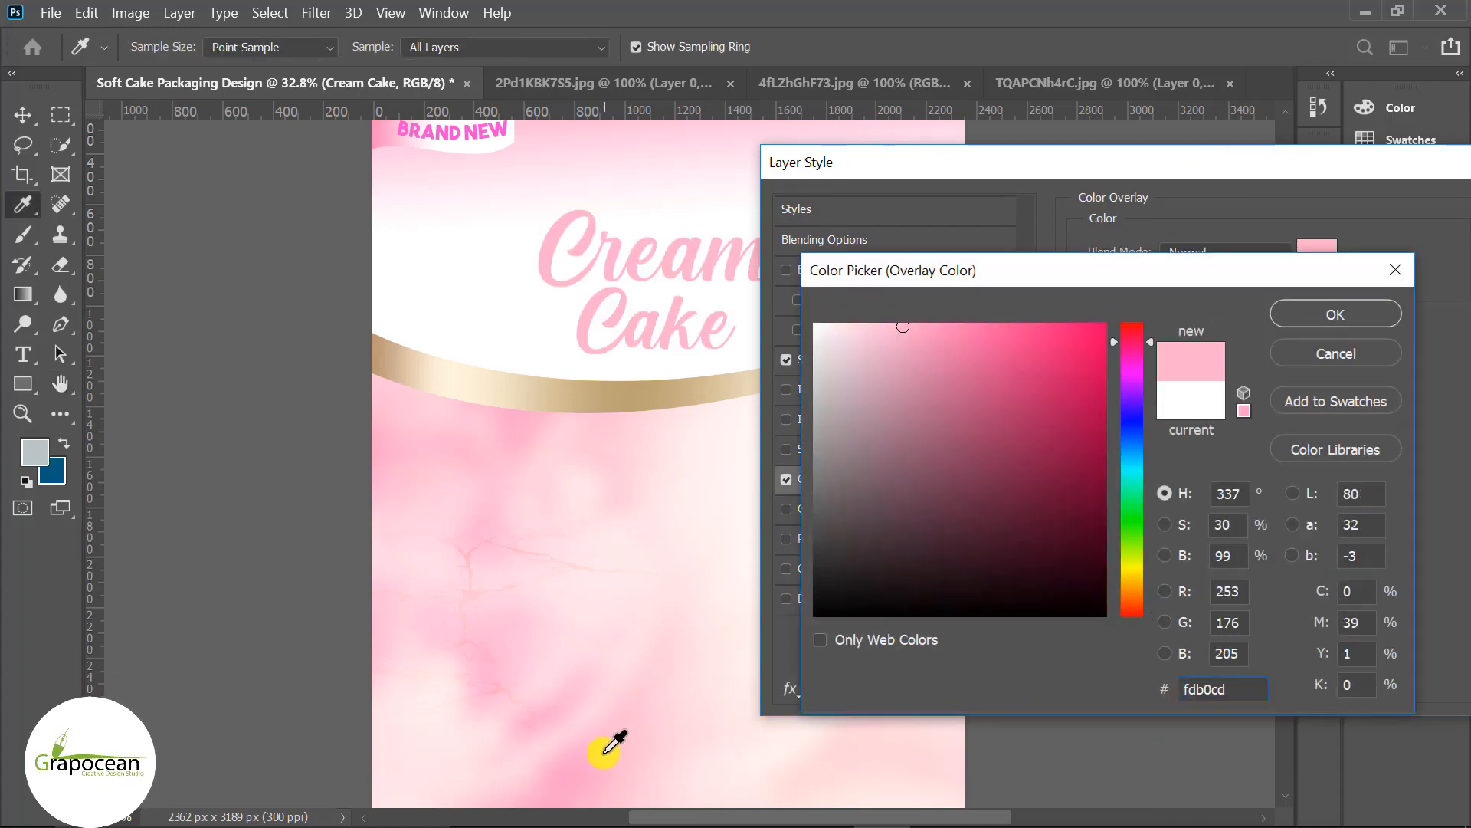
click(991, 325)
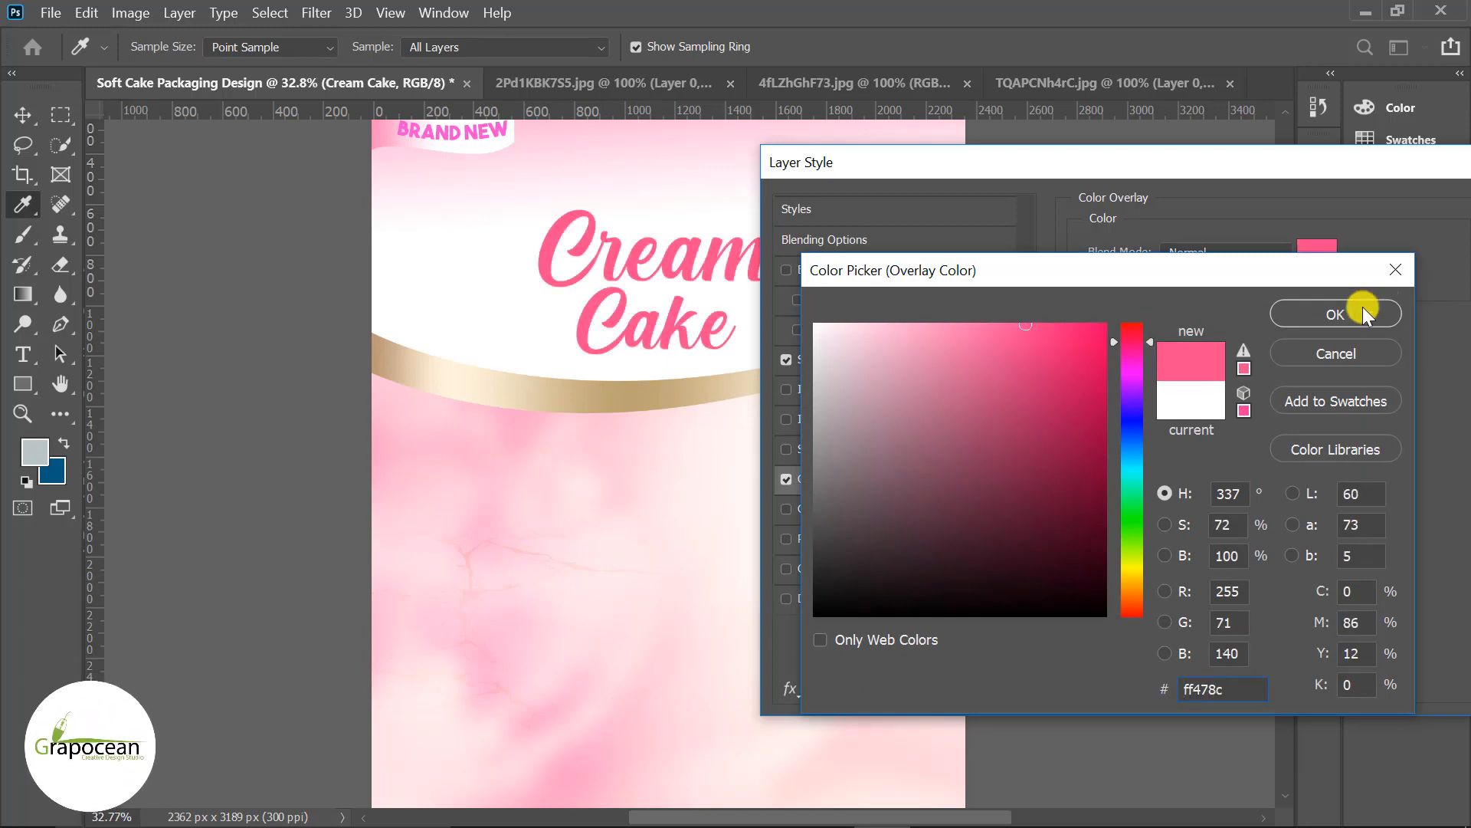
click(1335, 314)
drag(1287, 158, 836, 261)
click(1078, 315)
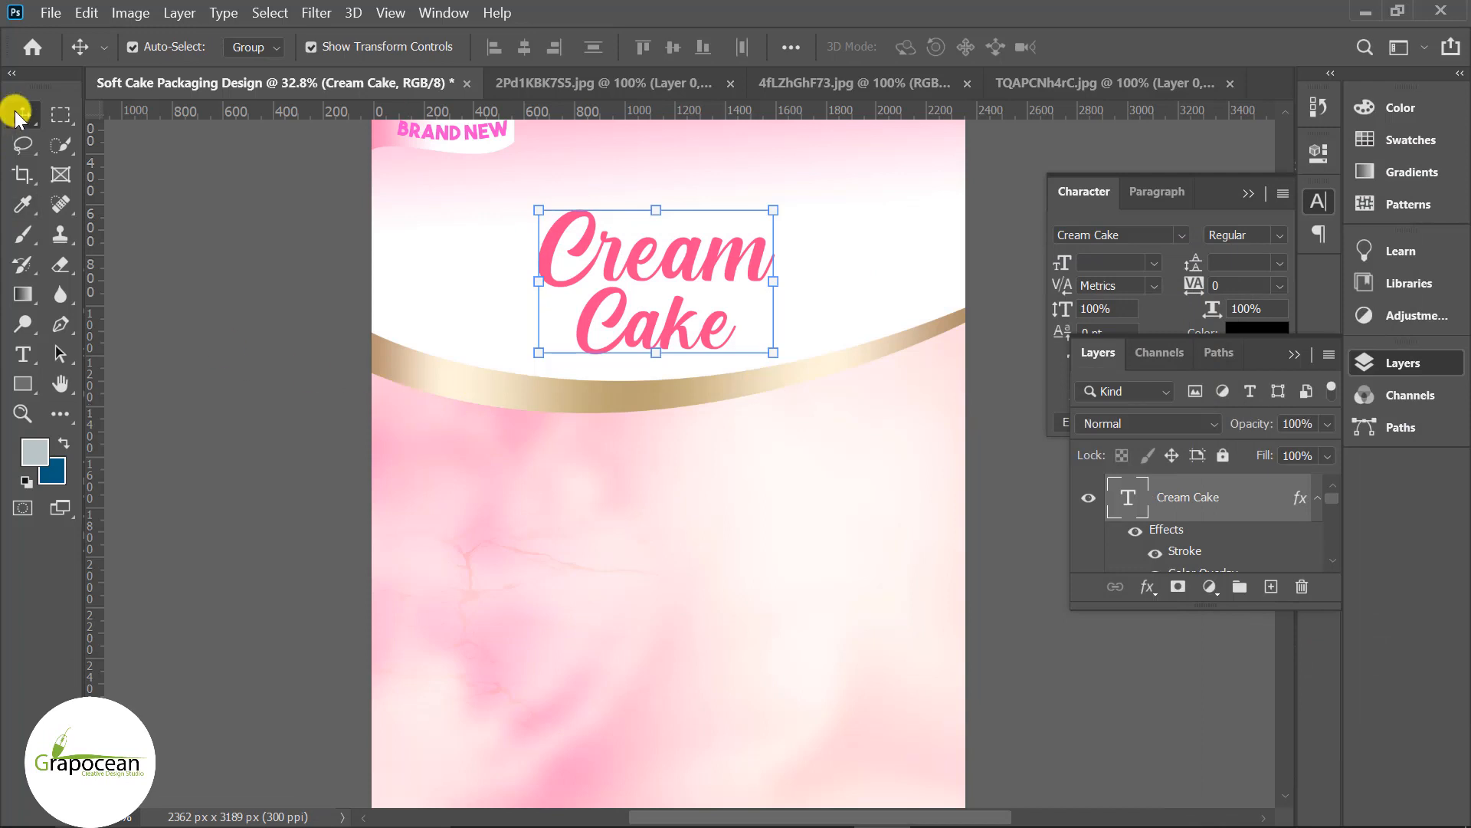
Move the Cream Cake title down and slightly left so that the word Cake overlaps the gold band.
drag(678, 283, 677, 296)
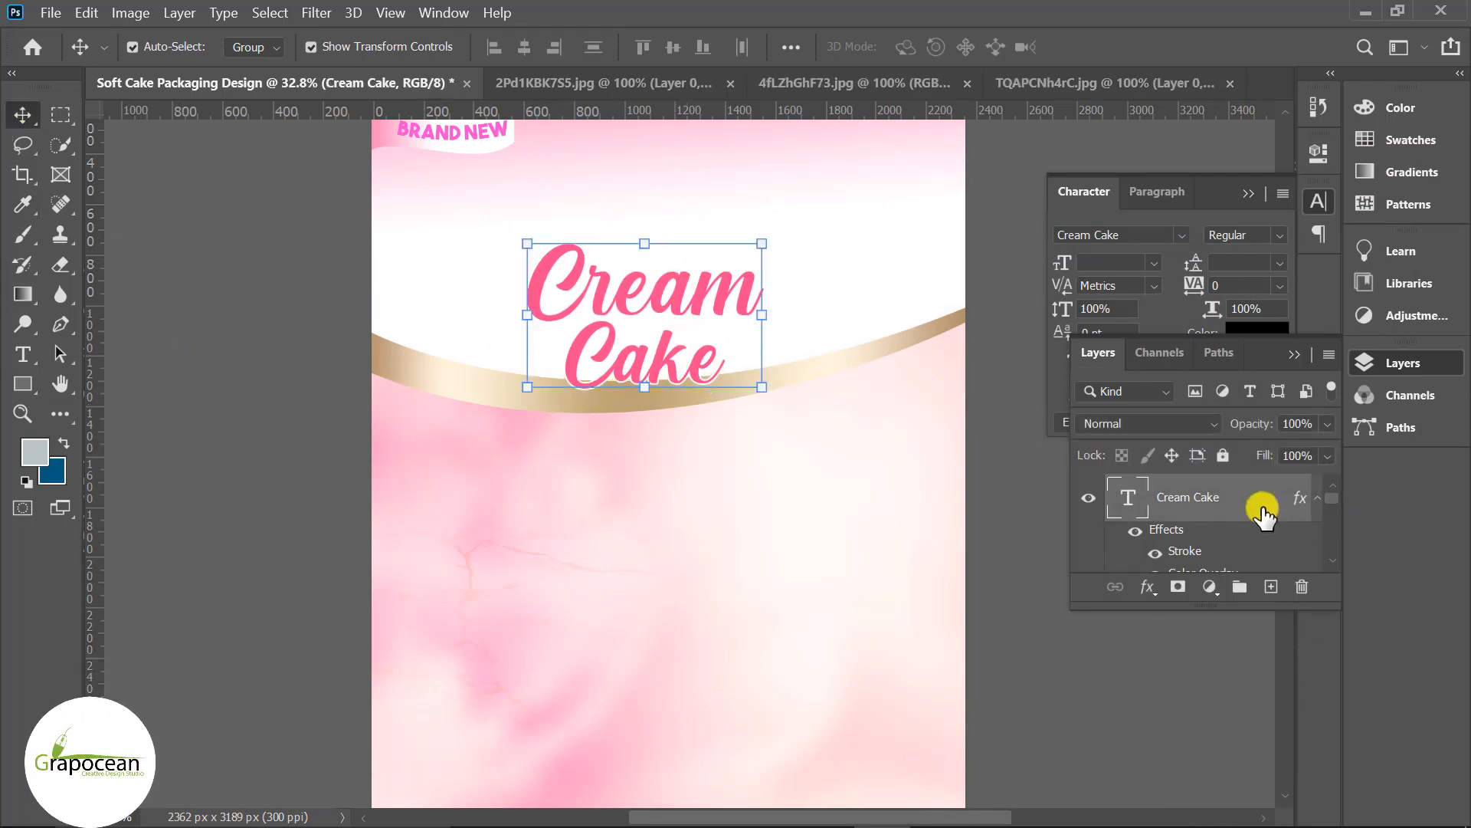
click(1089, 499)
click(1093, 500)
Increase the size of the title's white outside Stroke to 13 px and apply the layer style.
right_click(1184, 505)
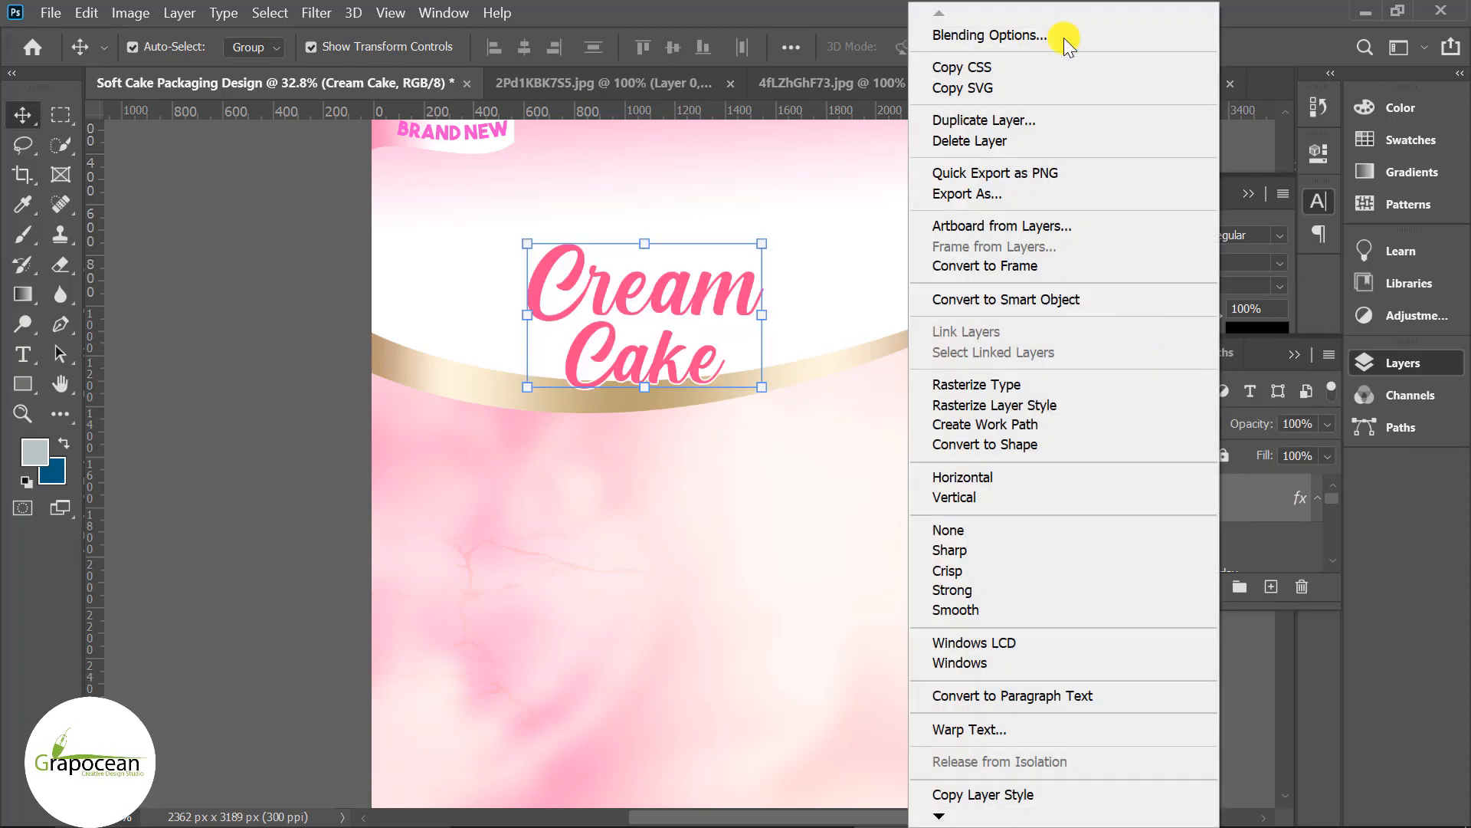
click(1064, 35)
click(399, 581)
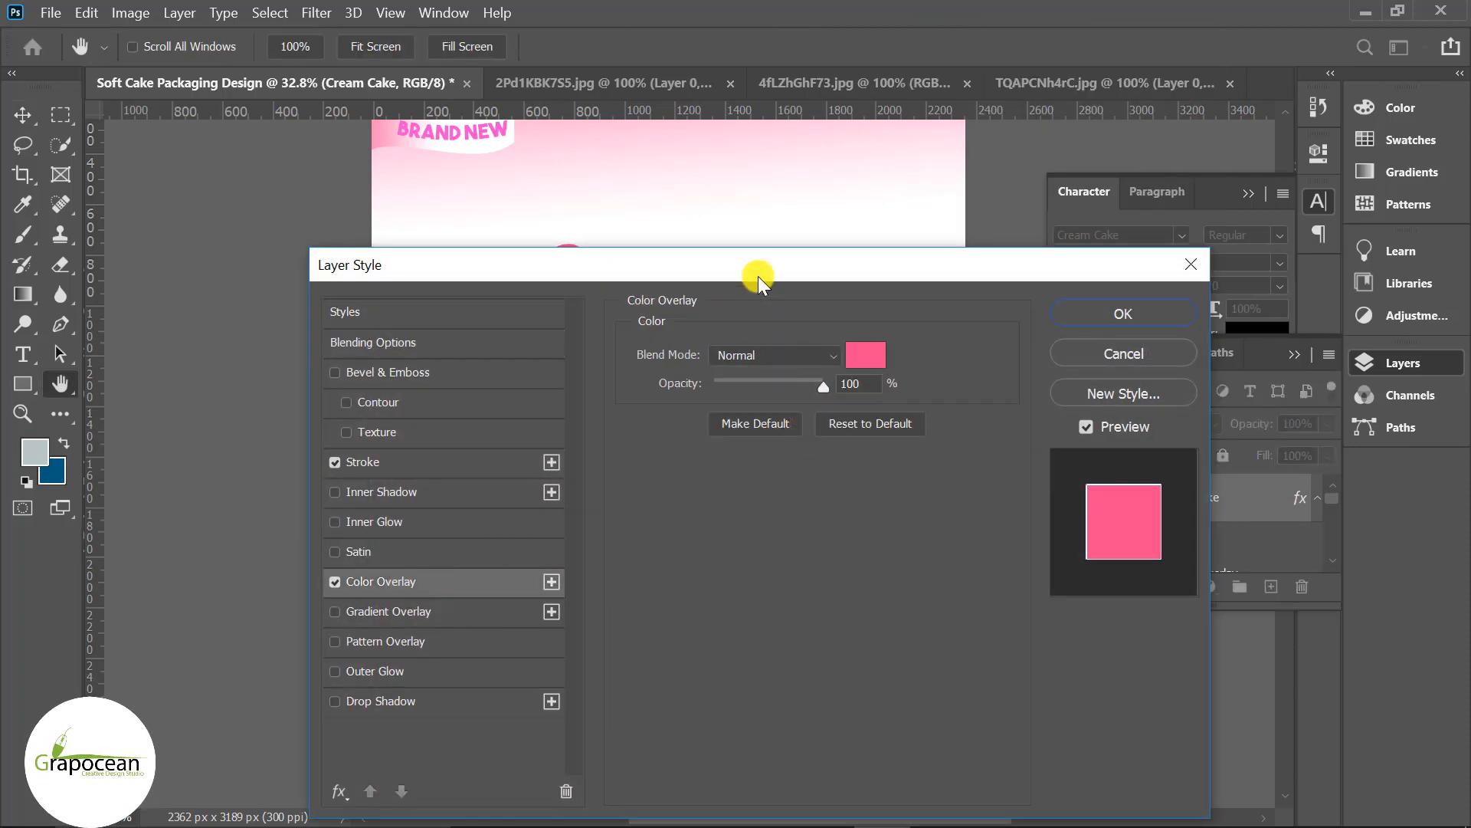
drag(757, 272, 1203, 226)
click(871, 418)
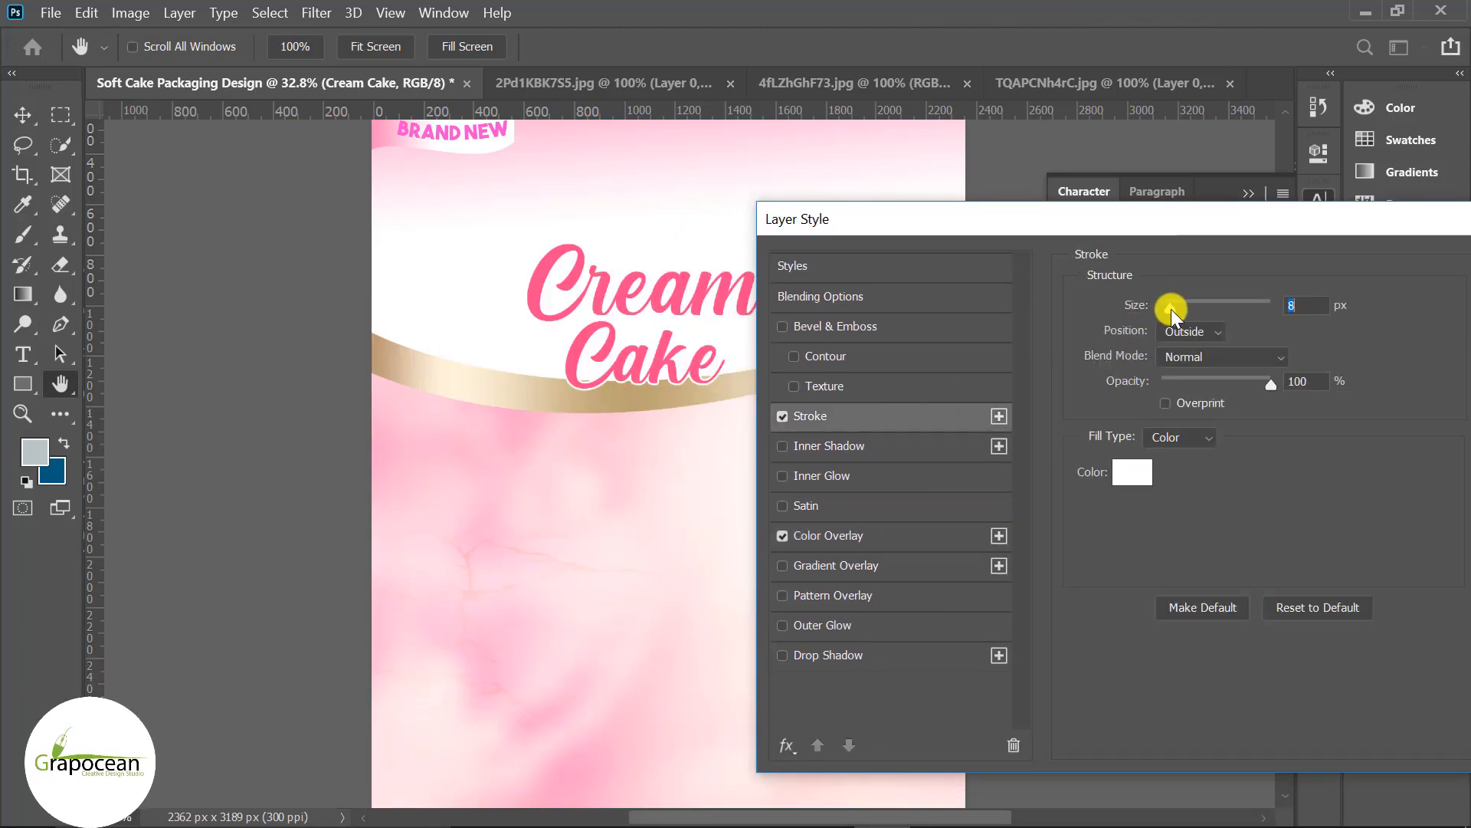
drag(1171, 310, 1175, 309)
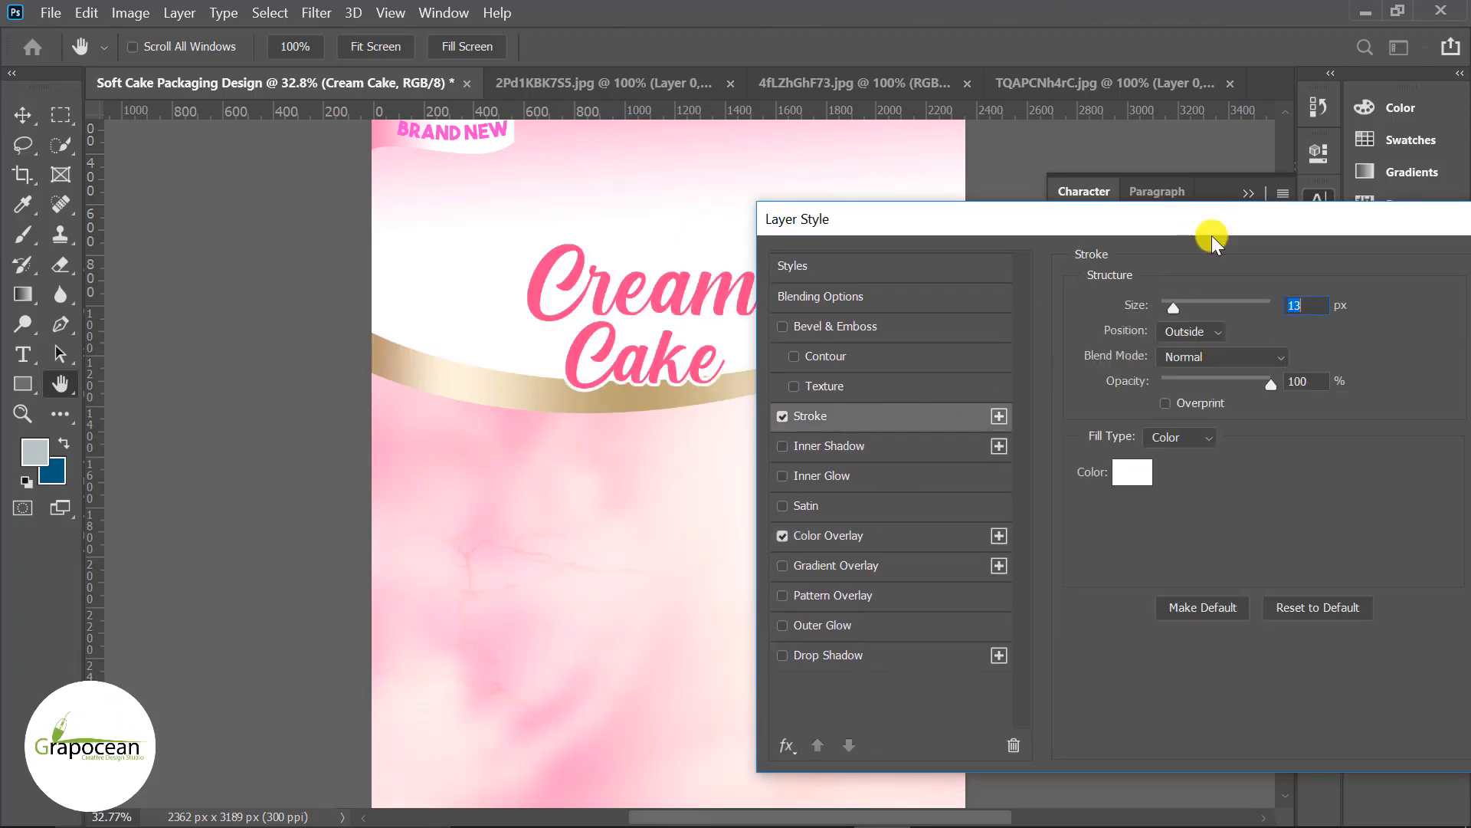
drag(1212, 232, 808, 397)
click(1198, 434)
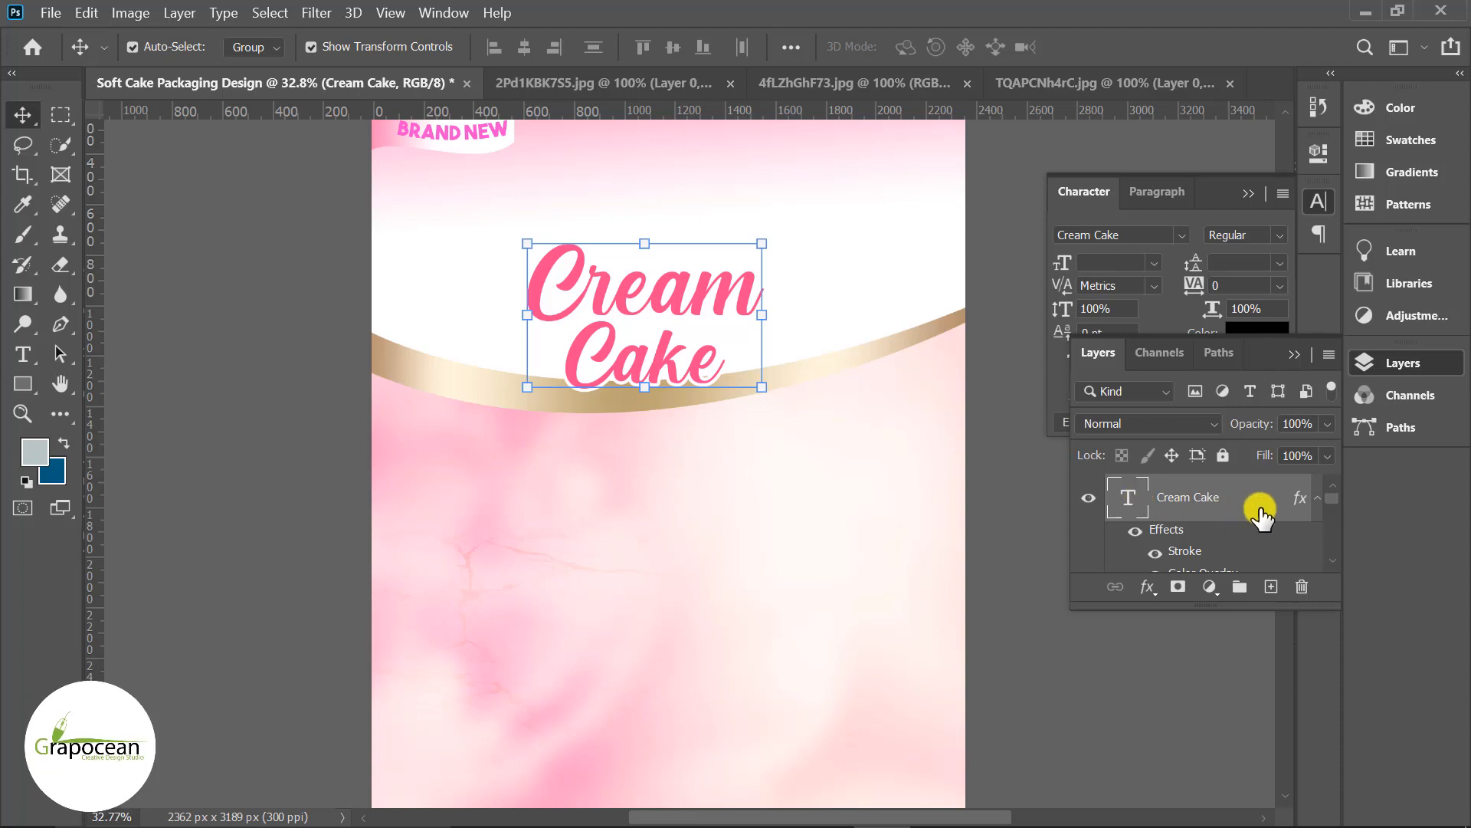
Duplicate the Cream Cake text layer and scale the copy down to about 95%.
drag(1258, 509, 1261, 587)
scroll(805, 436, up, 1)
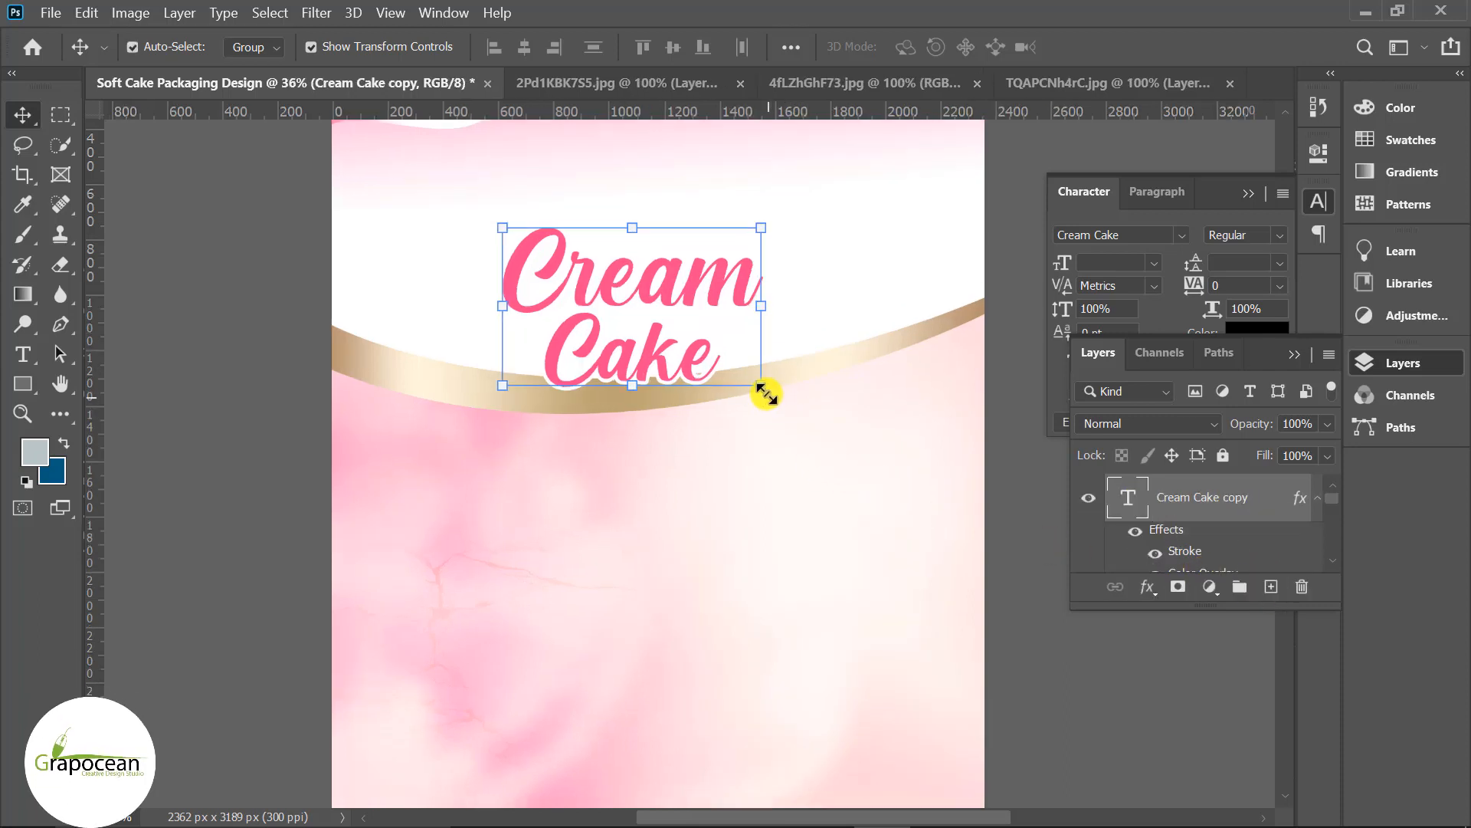
key(ctrl+t)
drag(766, 388, 755, 396)
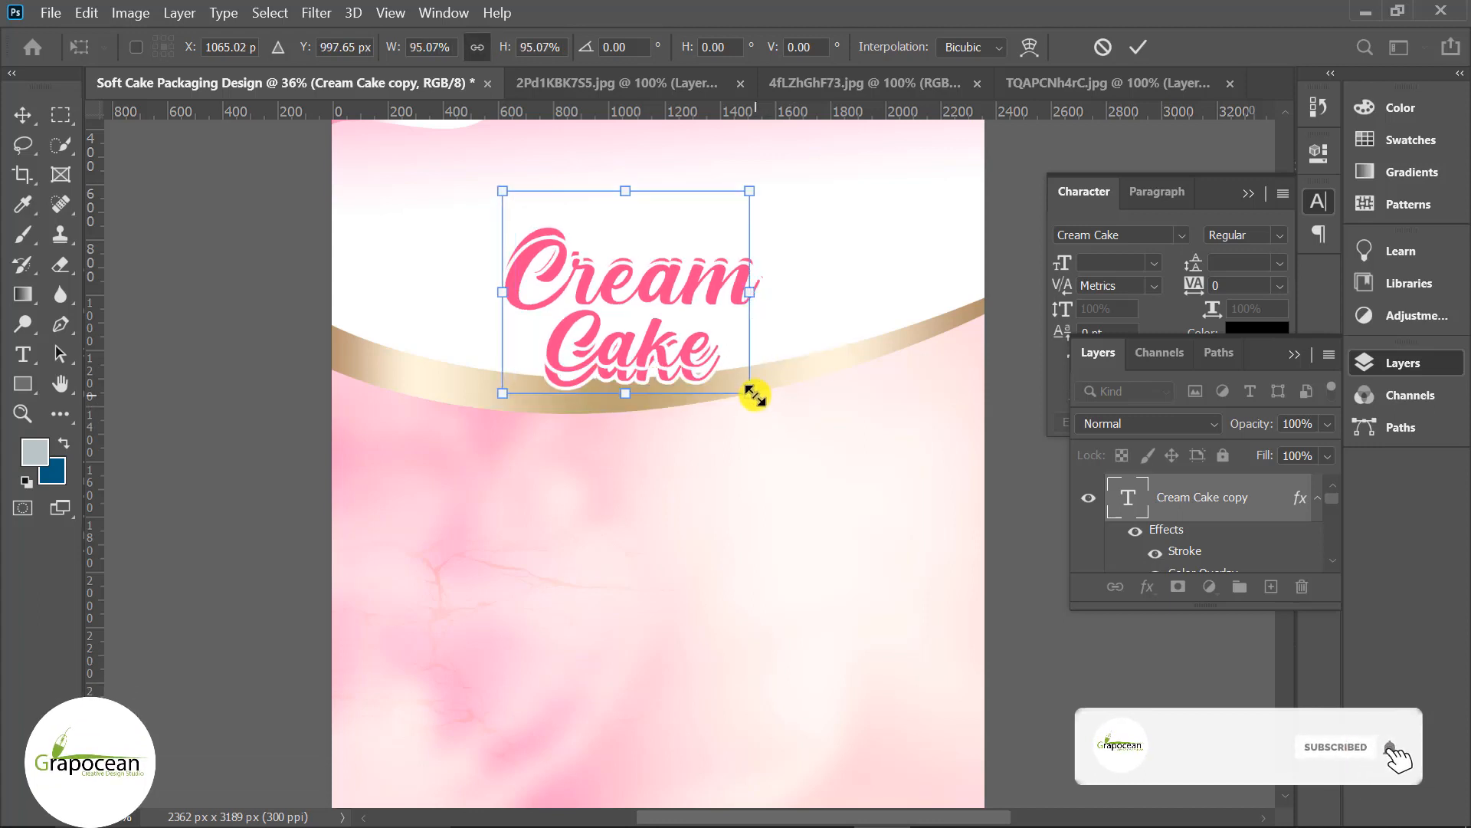
click(1138, 48)
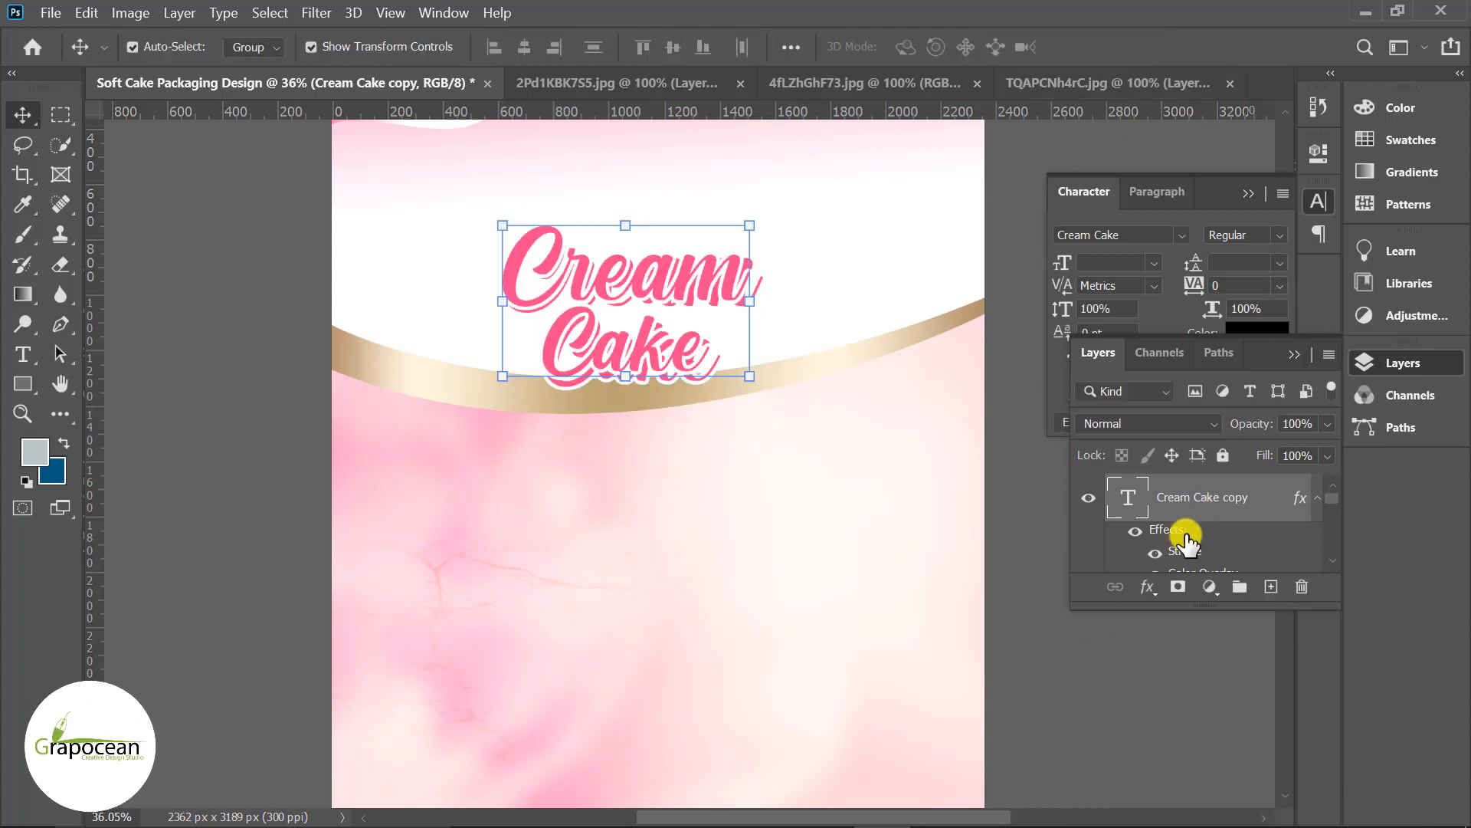
Hide the layer effects of the title copy and shift it slightly right and down over the pink title.
click(1136, 531)
click(1123, 688)
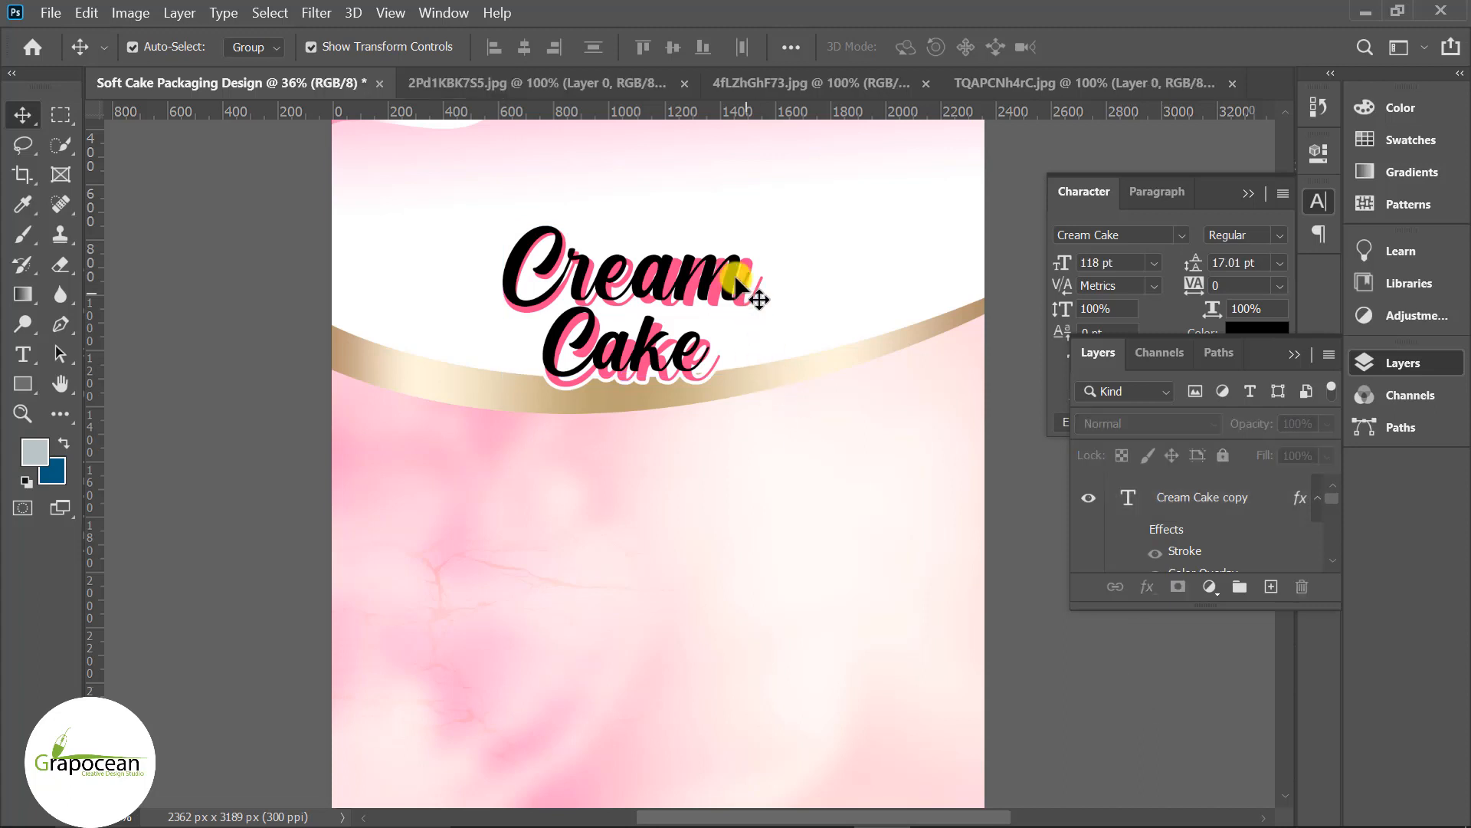
drag(730, 283, 735, 287)
click(1063, 618)
Enlarge the black title copy to about 103% and align it over the pink title, leaving a thin pink rim.
scroll(714, 373, up, 6)
scroll(695, 357, up, 2)
ctrl+click(657, 355)
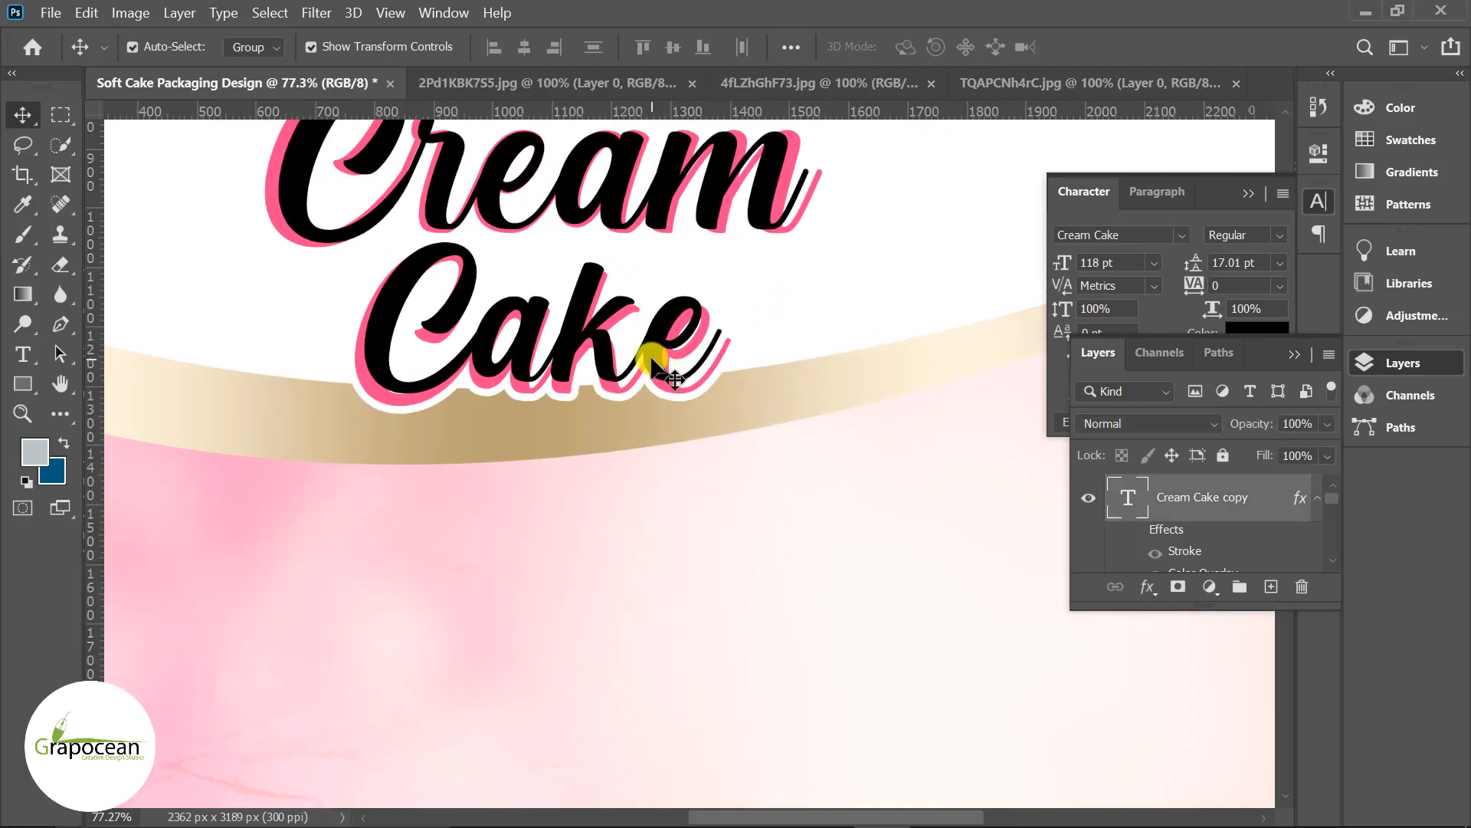
drag(813, 236, 821, 240)
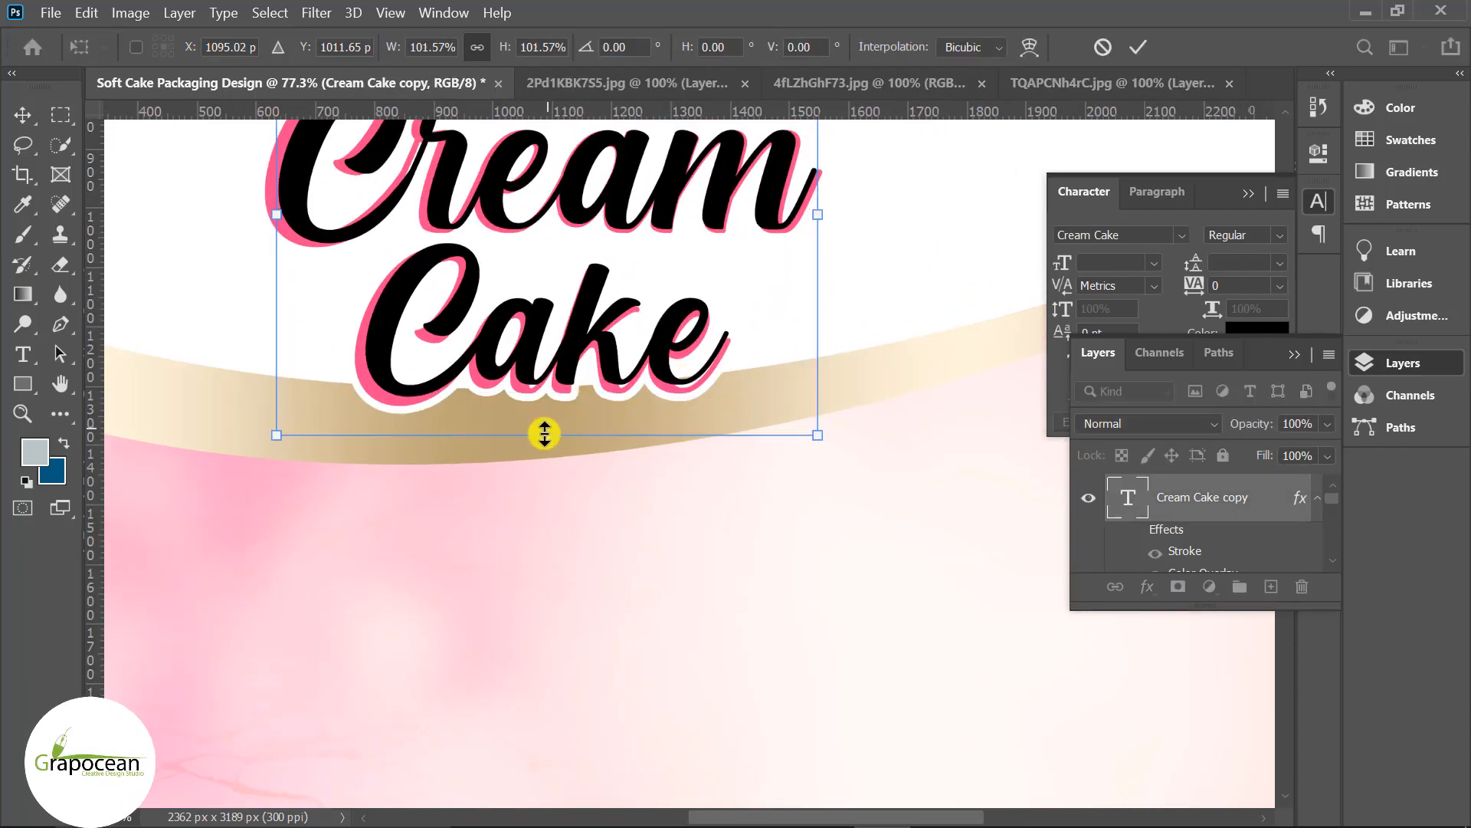
drag(545, 434, 545, 440)
drag(273, 228, 273, 220)
scroll(253, 187, up, 3)
scroll(286, 252, up, 1)
scroll(285, 253, up, 3)
drag(311, 326, 306, 330)
scroll(306, 330, down, 3)
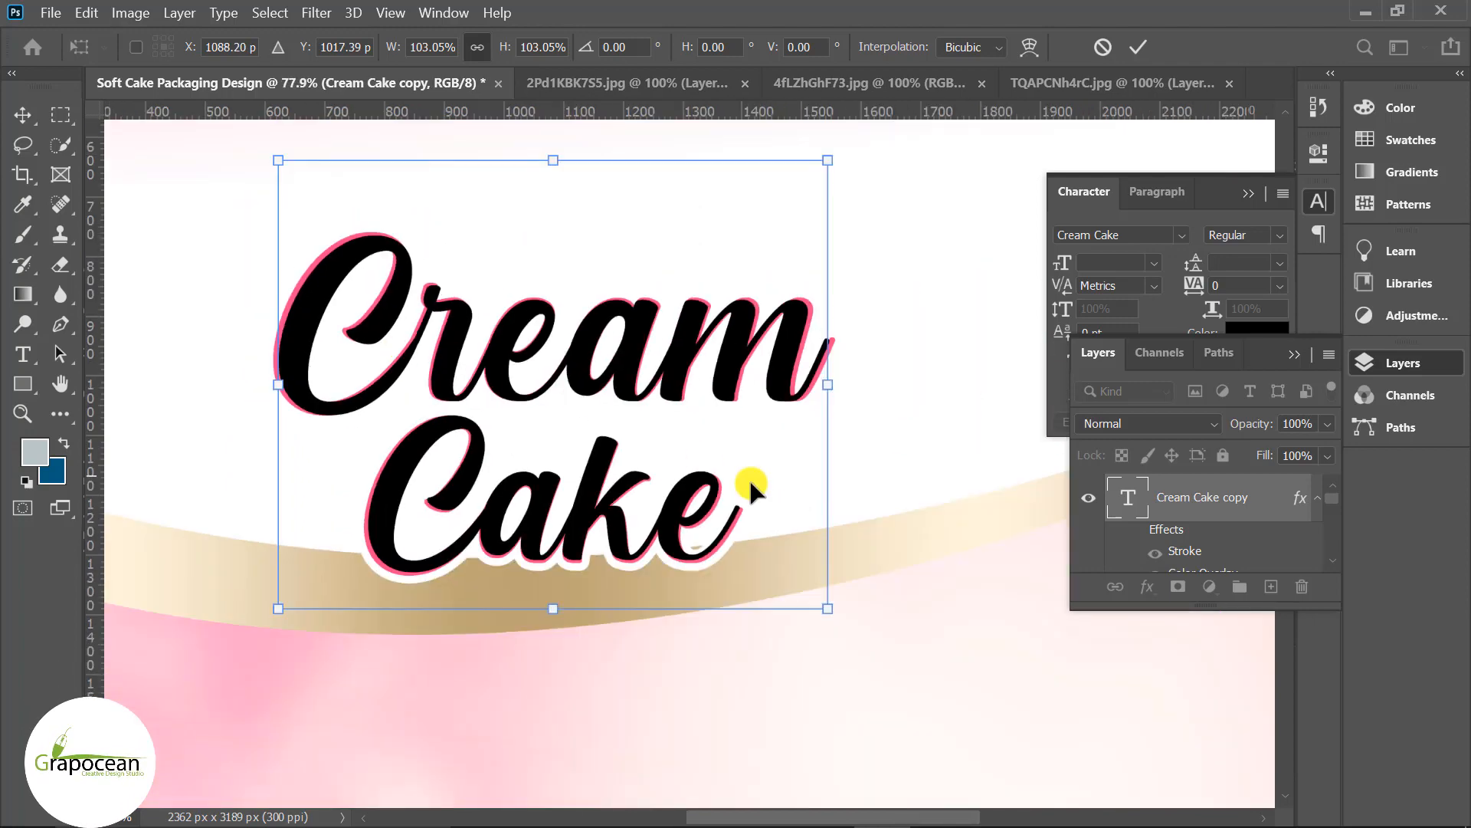
Load the title copy's letter shapes as a selection, hide the copy and add a new empty layer for brush painting.
ctrl+click(1131, 500)
click(1086, 498)
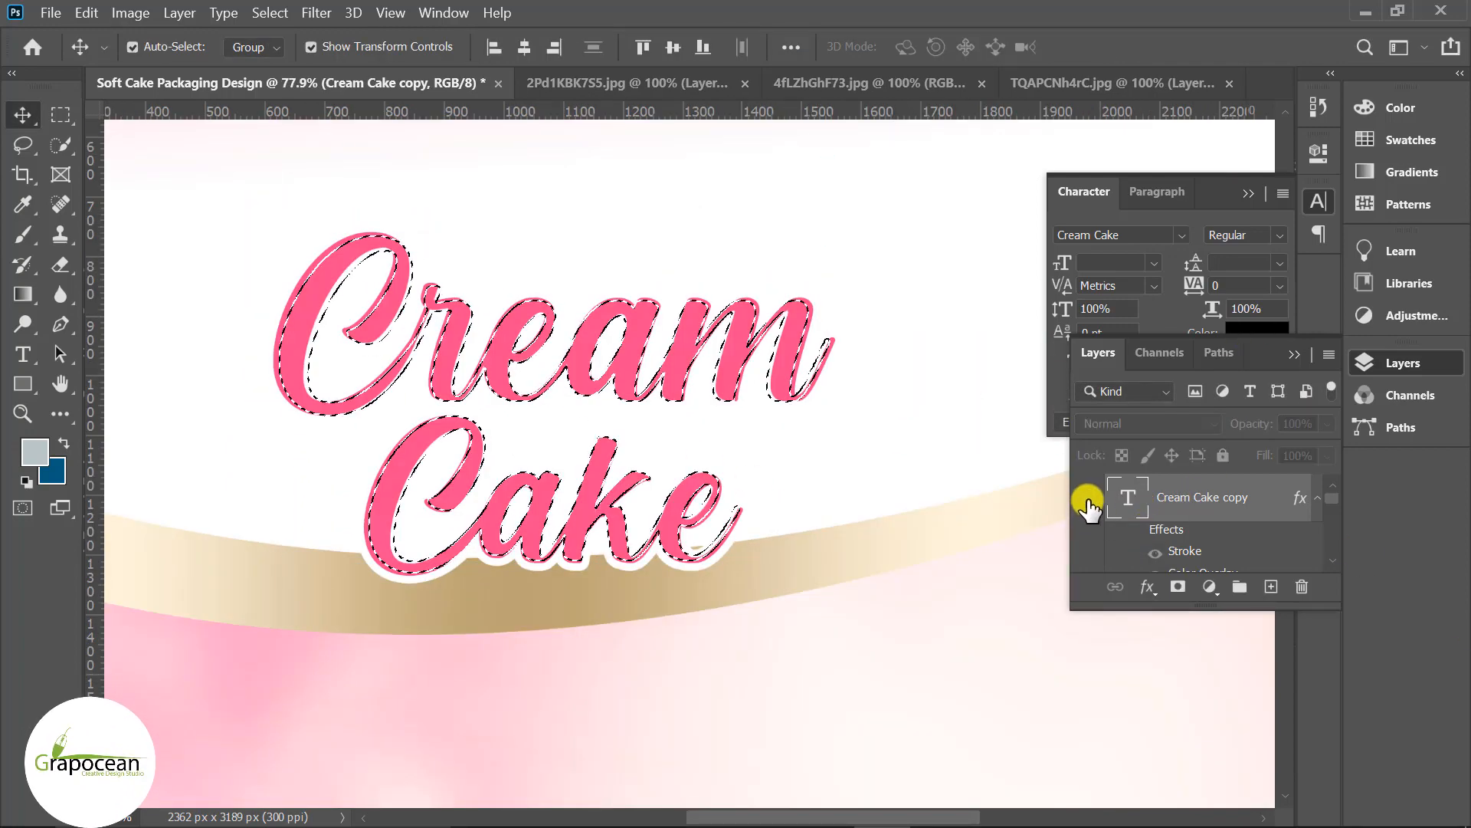
scroll(247, 300, up, 1)
scroll(253, 295, up, 2)
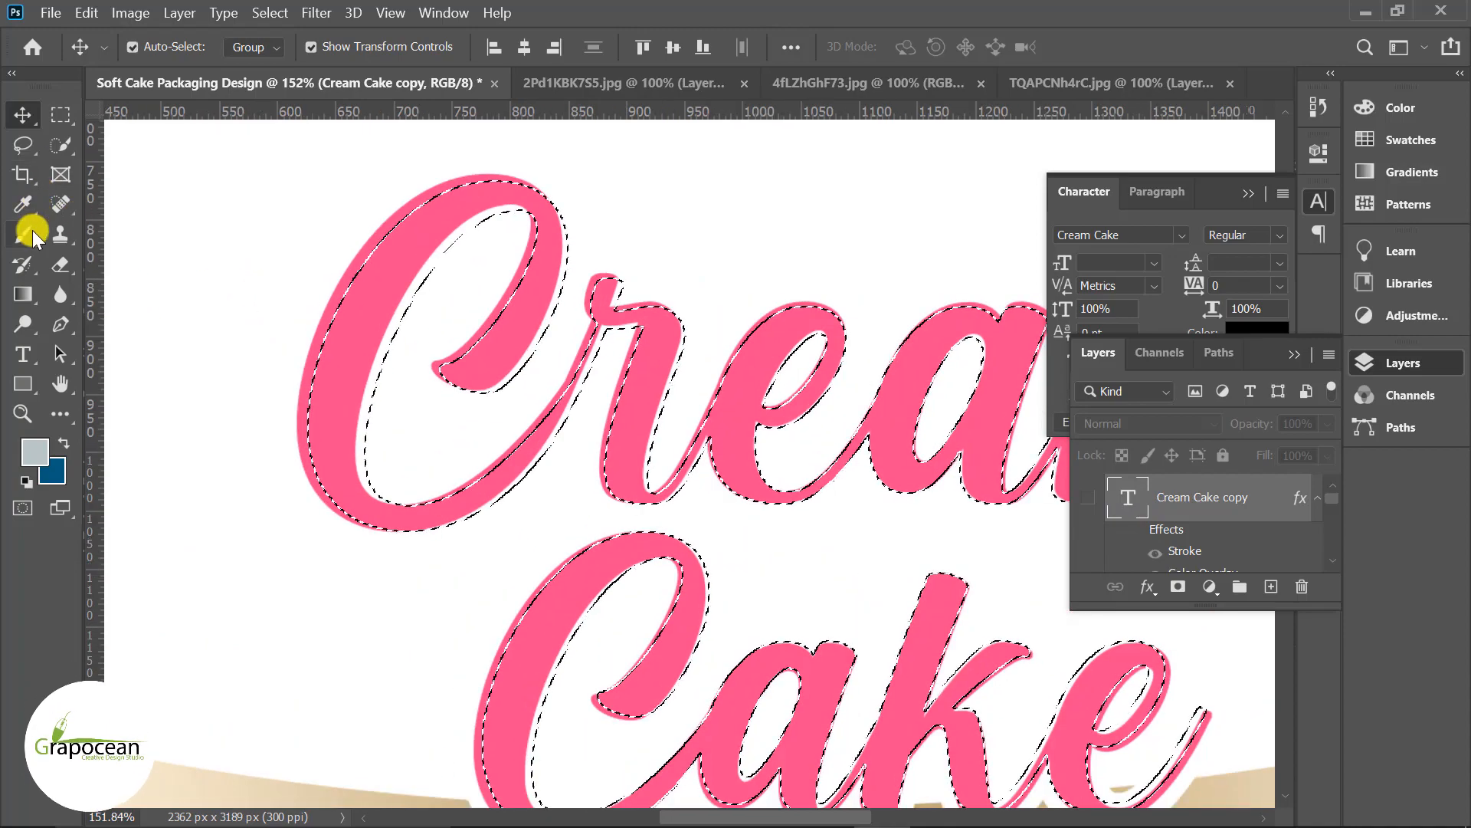
click(24, 233)
click(132, 230)
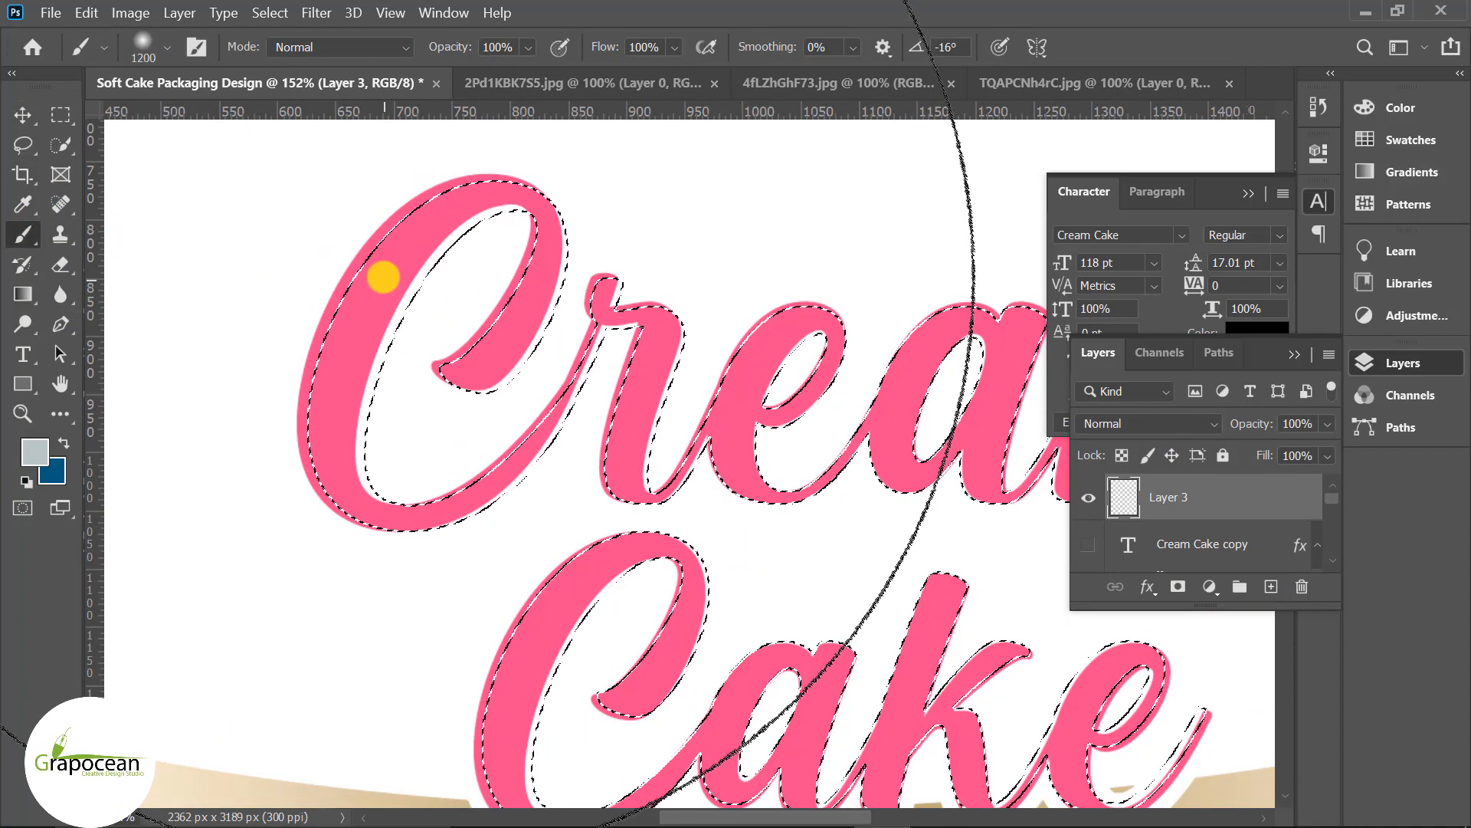
Reduce the soft brush to 30 px and set the foreground color to white.
key(bracketleft)
key(bracketleft)
key(bracketleft)
key(bracketleft)
key(bracketleft)
key(bracketleft)
key(bracketleft)
key(bracketleft)
key(bracketleft)
key(bracketleft)
key(bracketleft)
key(bracketleft)
key(bracketleft)
key(bracketleft)
key(bracketleft)
key(bracketleft)
key(bracketleft)
key(bracketleft)
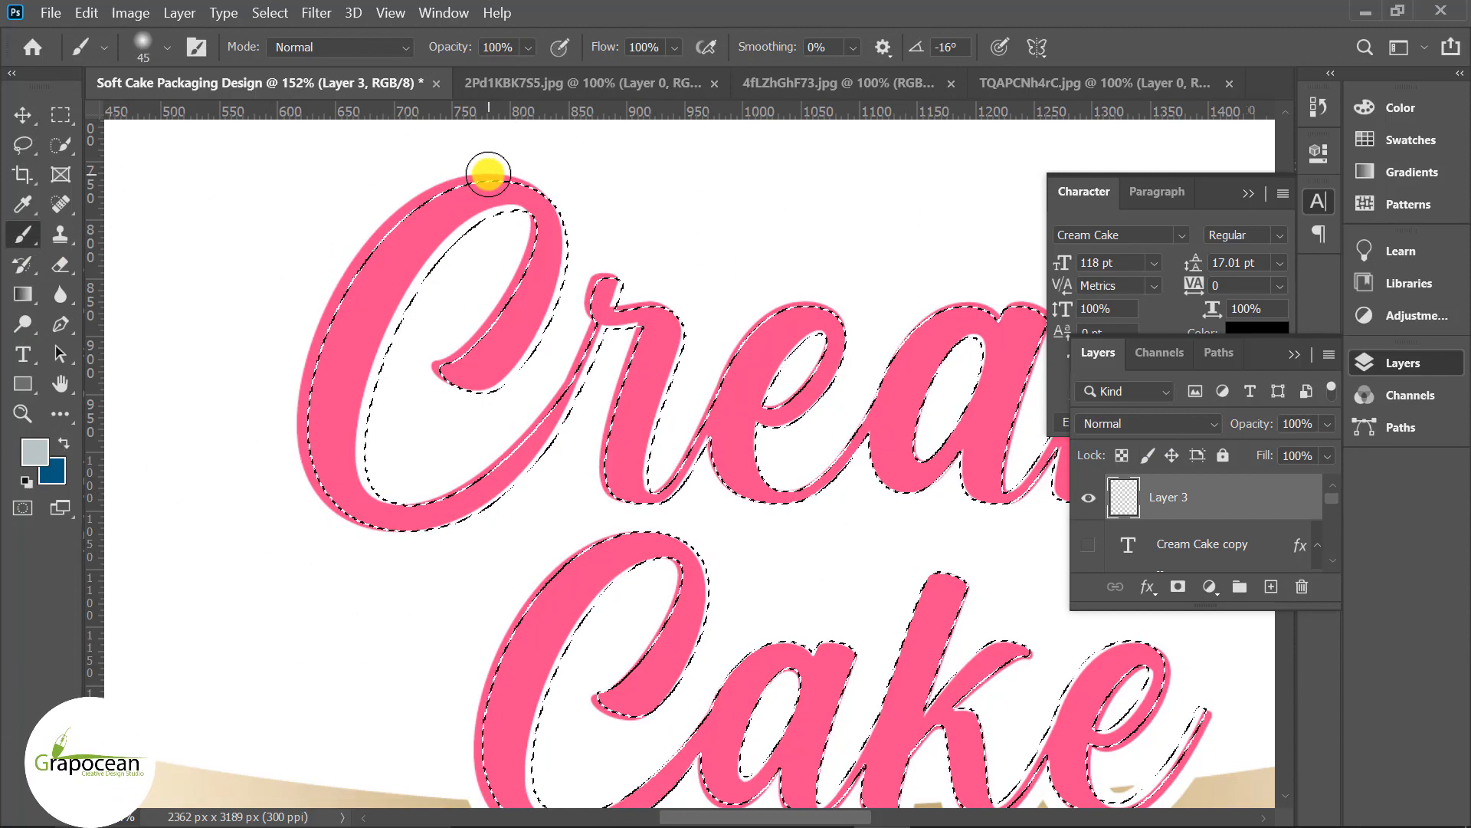
drag(539, 180, 516, 172)
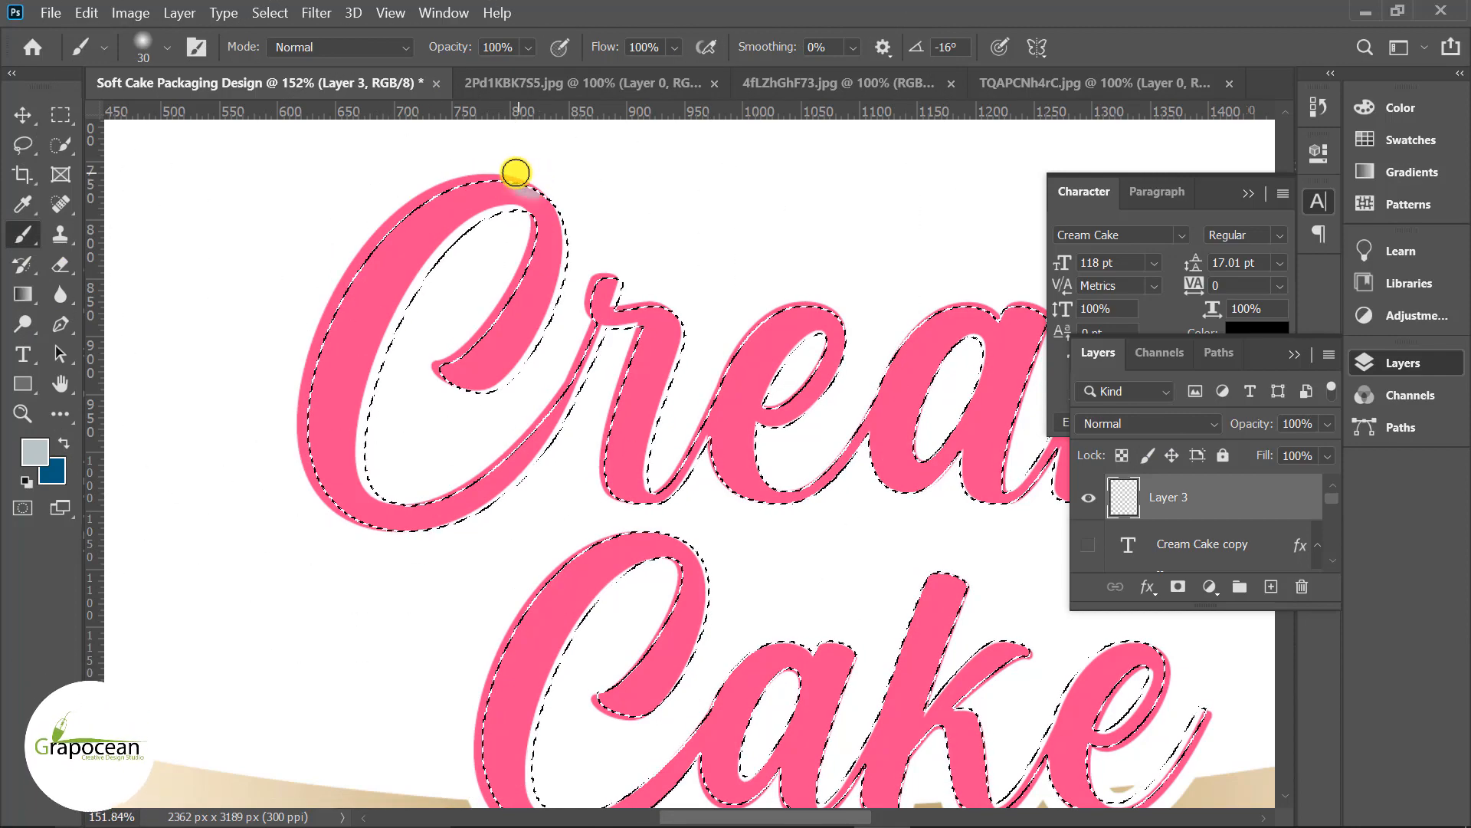
click(40, 459)
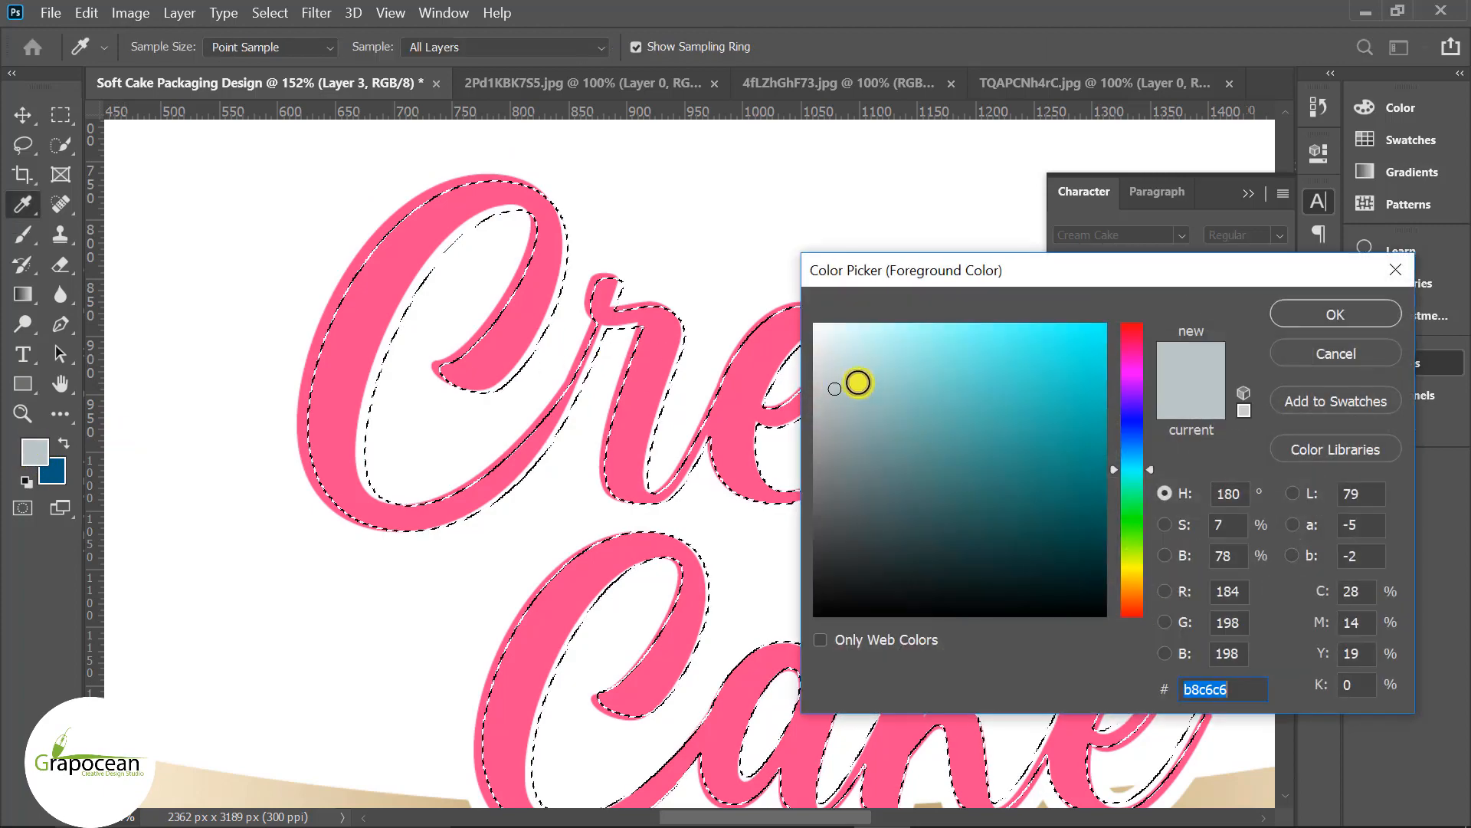
drag(857, 381, 719, 223)
click(1333, 313)
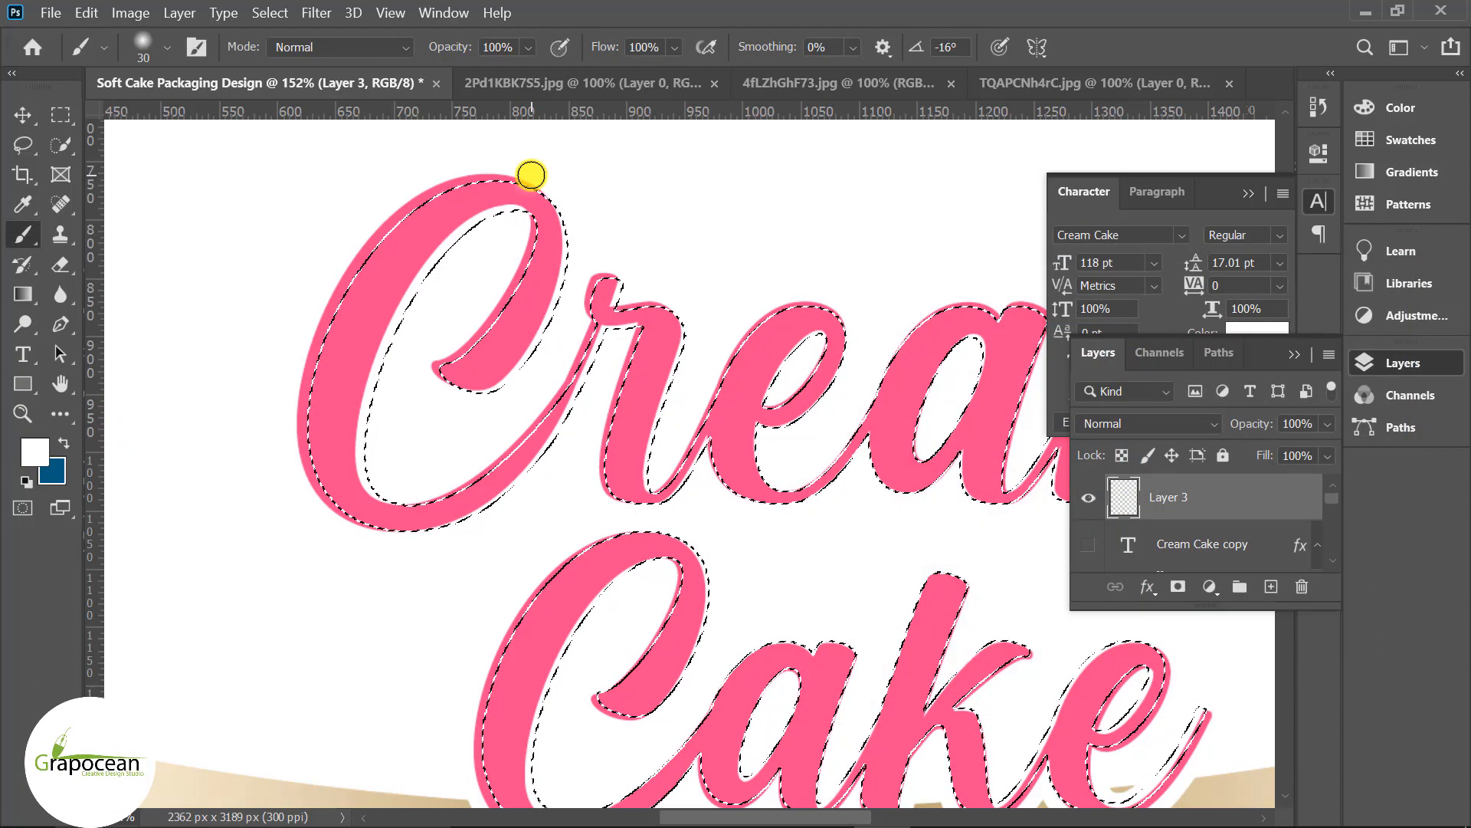
Paint soft white highlights along the upper edges of the letters C, r and e in Cream, inside the selection.
mouse_move(509, 169)
mouse_down()
mouse_move(473, 164)
mouse_move(388, 194)
mouse_up()
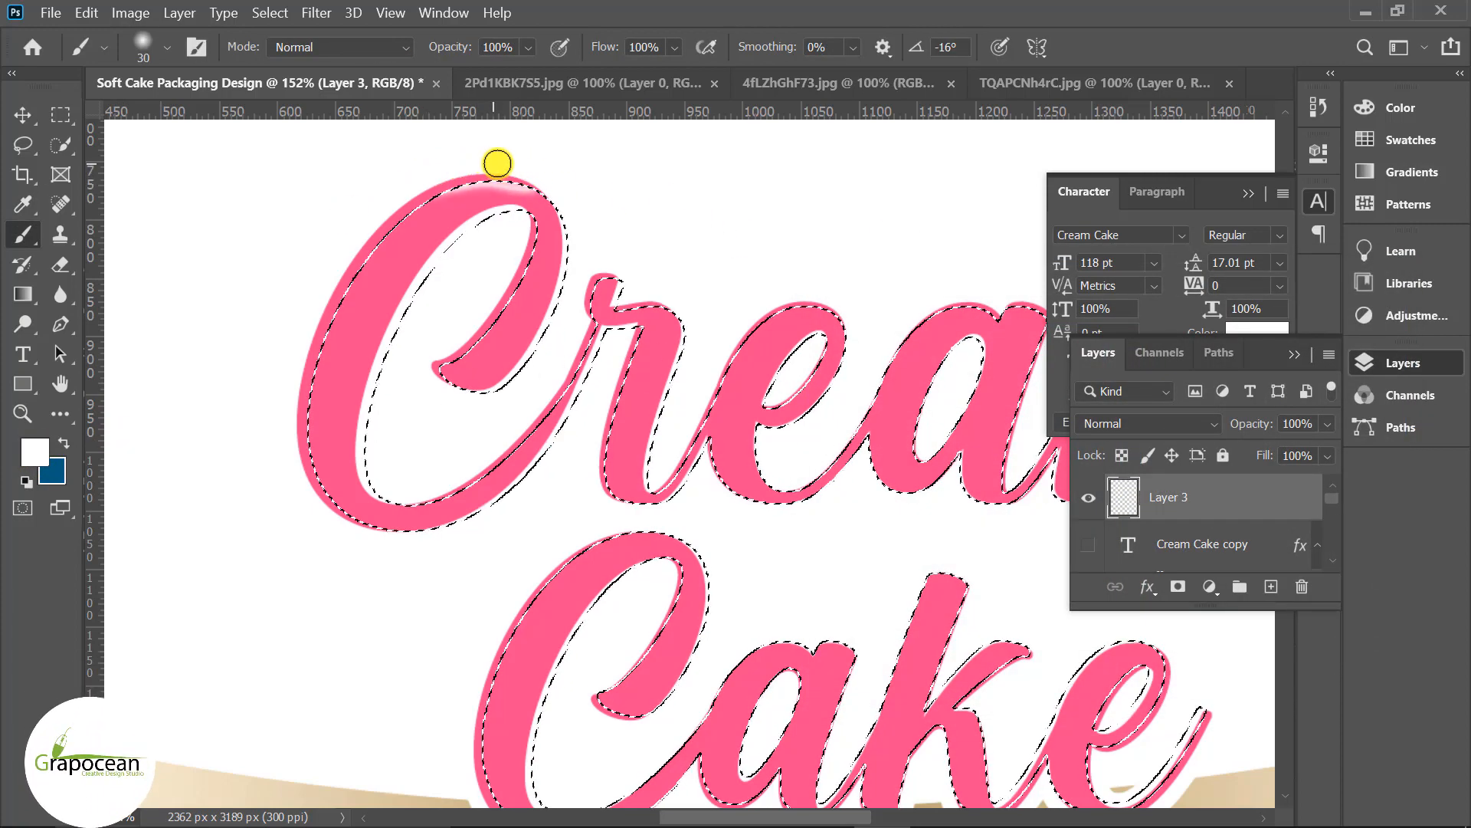
drag(533, 180, 550, 184)
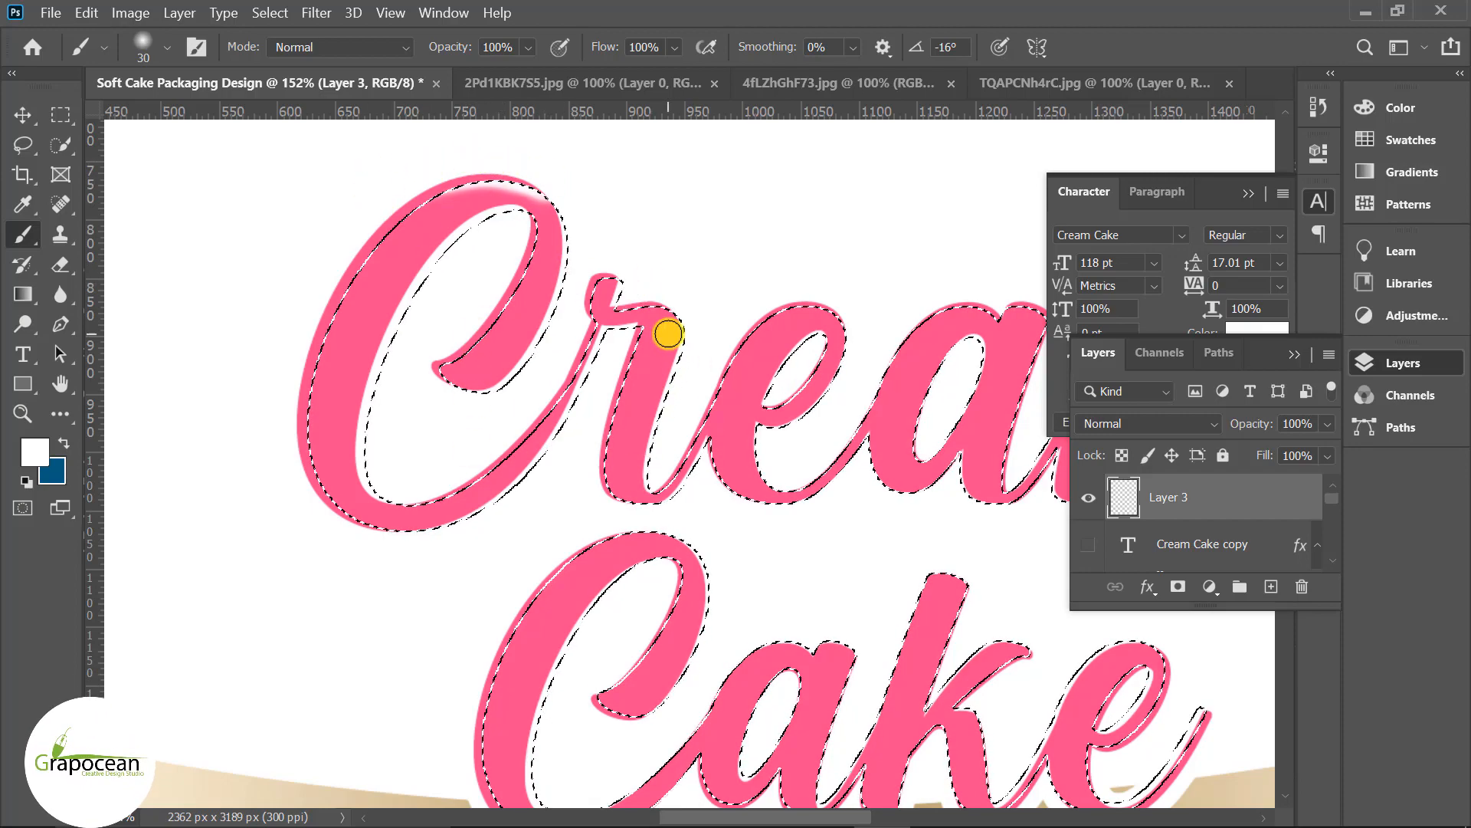
mouse_move(678, 306)
mouse_down()
mouse_move(648, 294)
mouse_move(674, 294)
mouse_move(695, 321)
mouse_up()
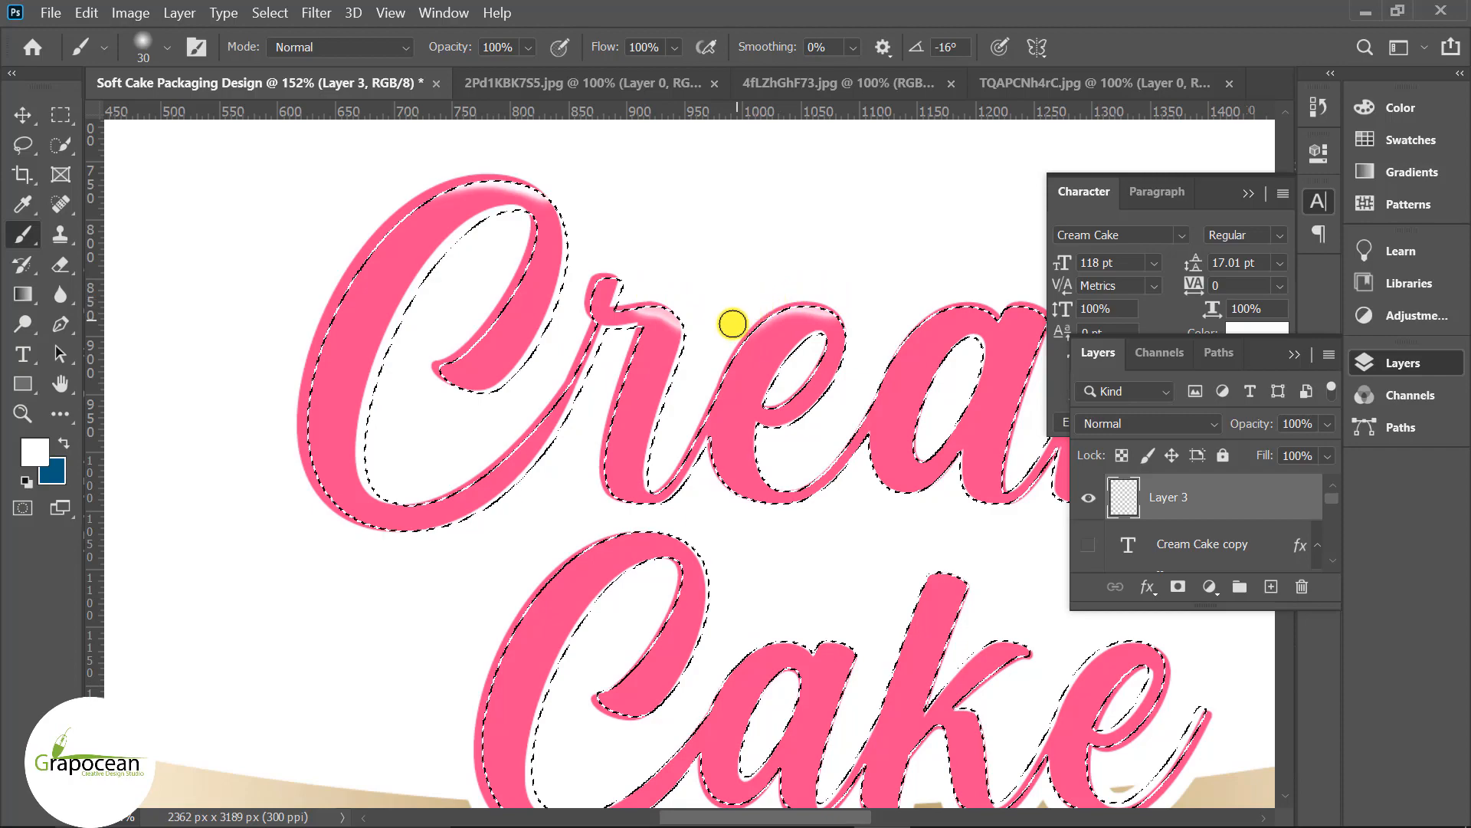
Paint soft white highlights along the upper curves of the letters a and m in Cream, inside the selection.
scroll(882, 330, right, 3)
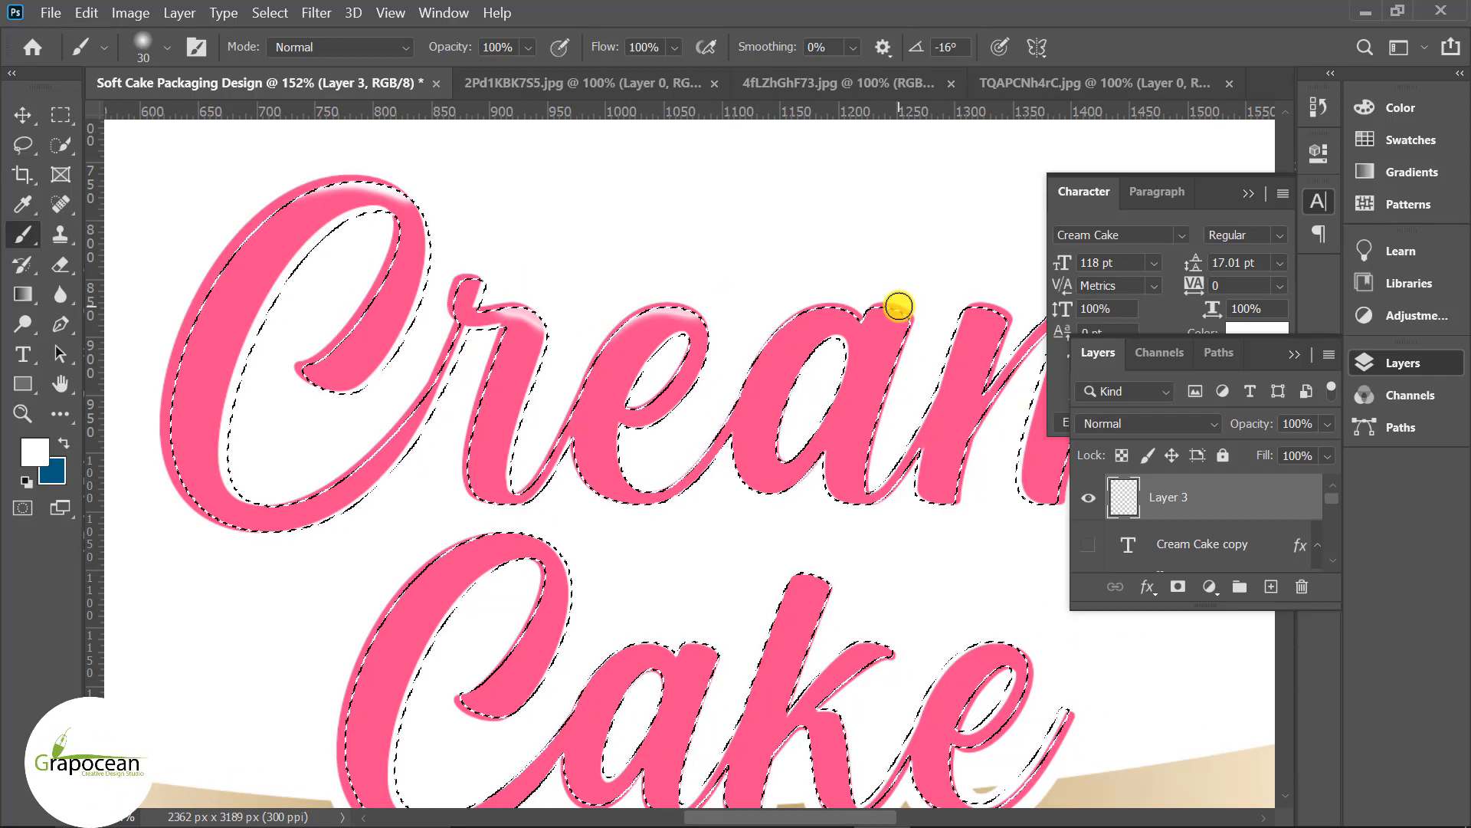
drag(905, 298, 840, 299)
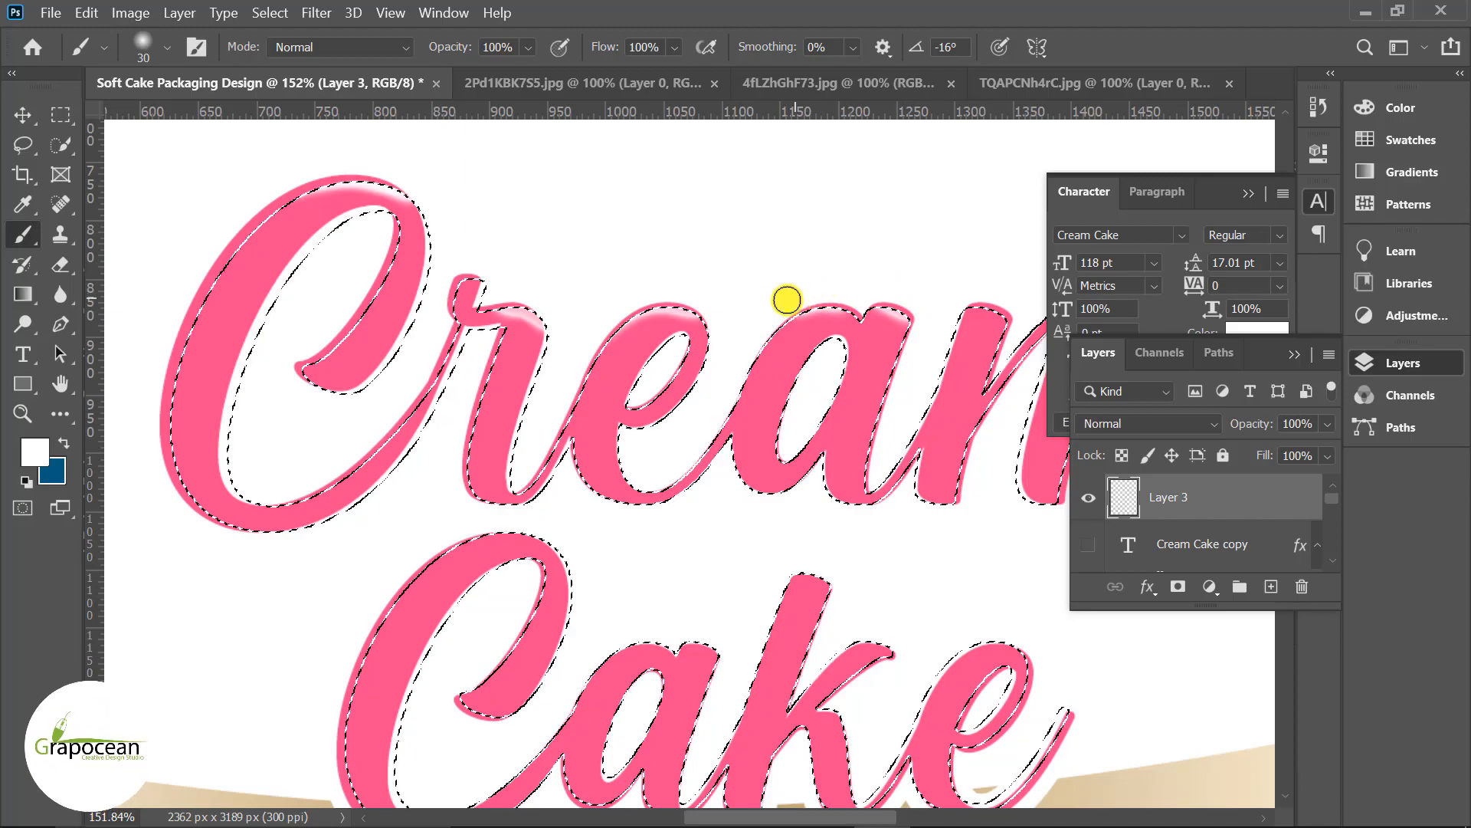
scroll(820, 306, down, 2)
scroll(749, 297, up, 4)
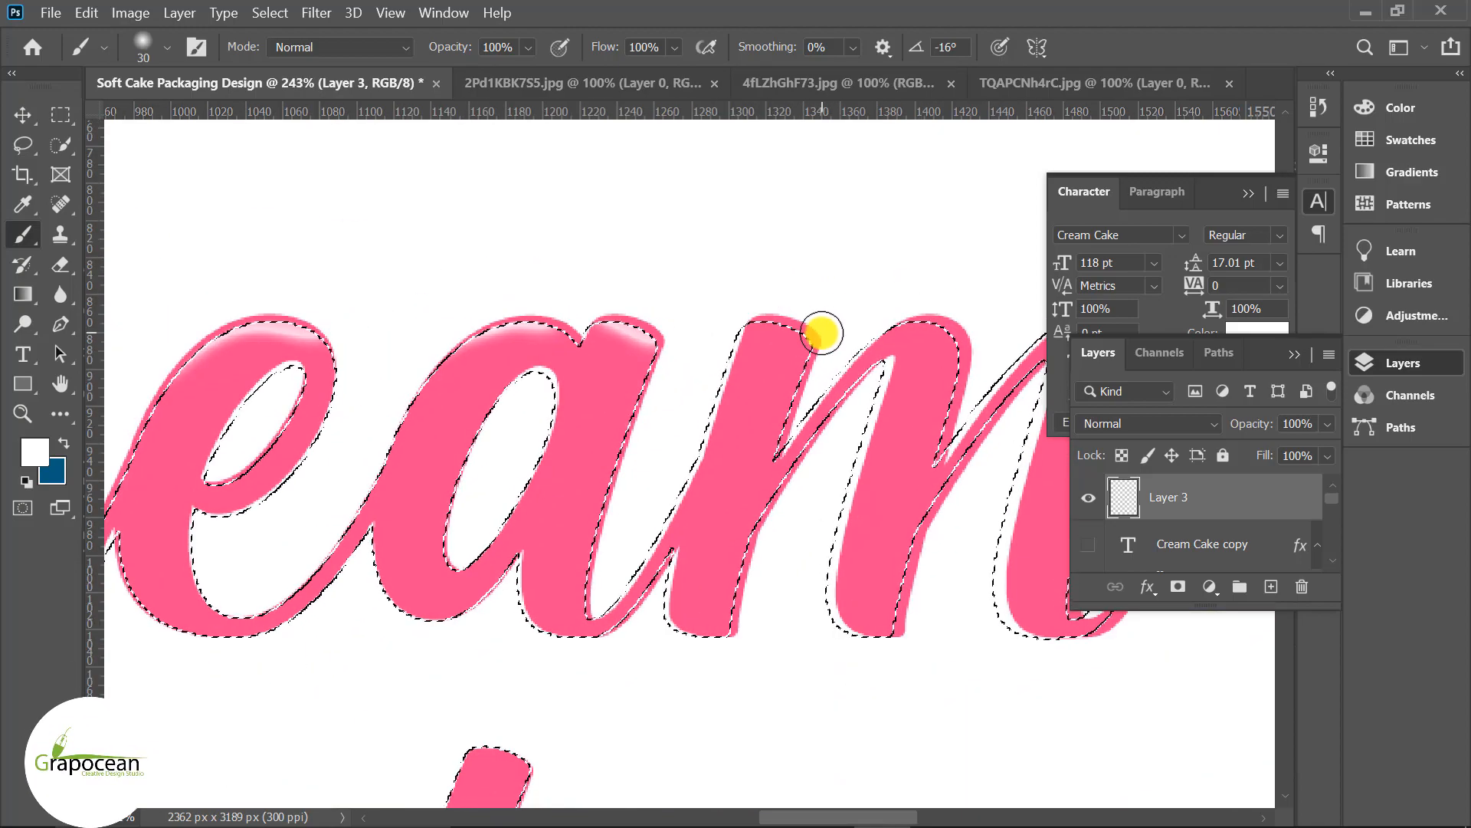
drag(821, 333, 961, 319)
scroll(332, 460, down, 3)
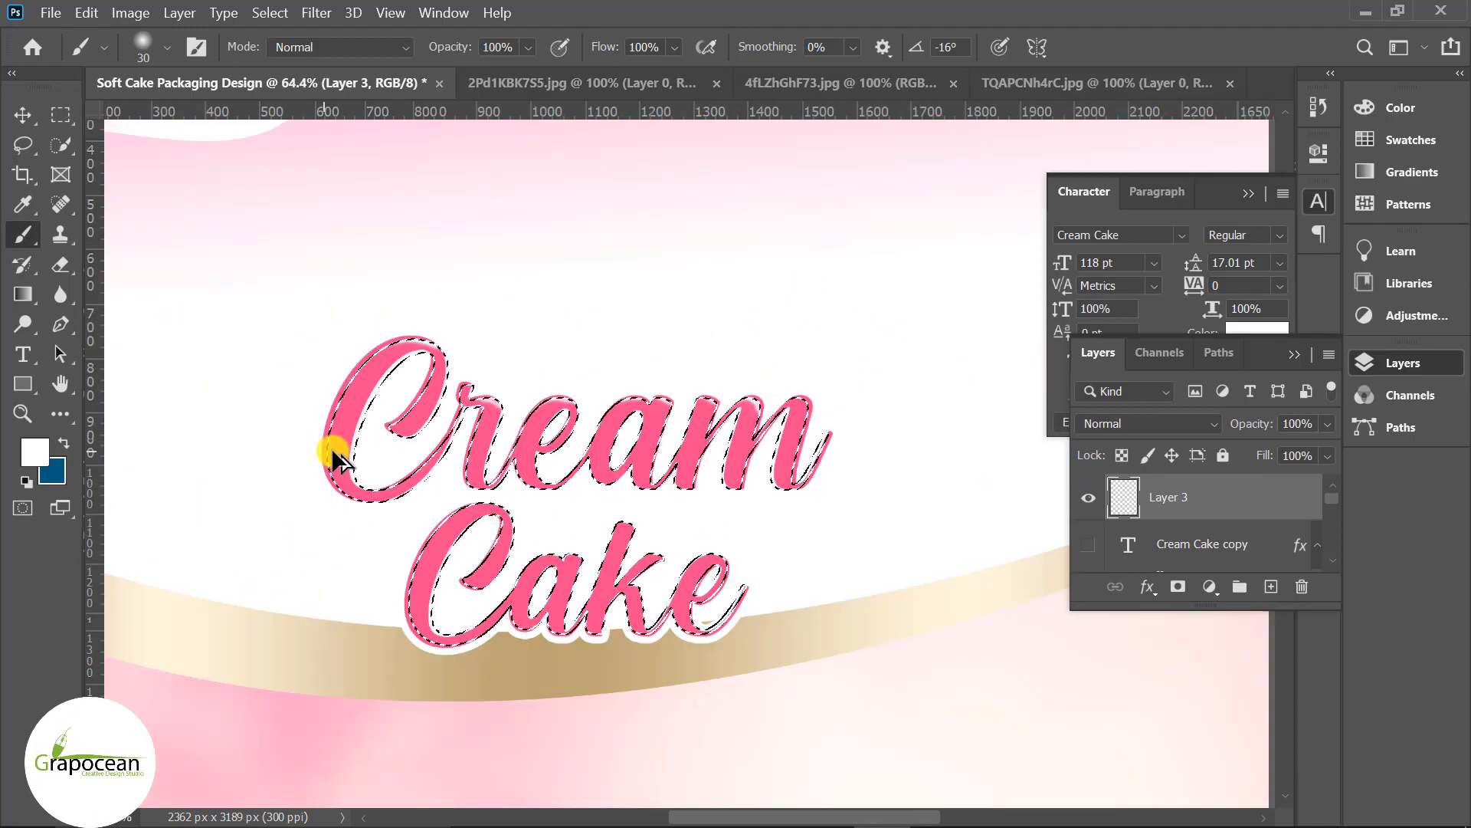
scroll(726, 417, up, 4)
drag(726, 417, 708, 583)
scroll(708, 583, down, 3)
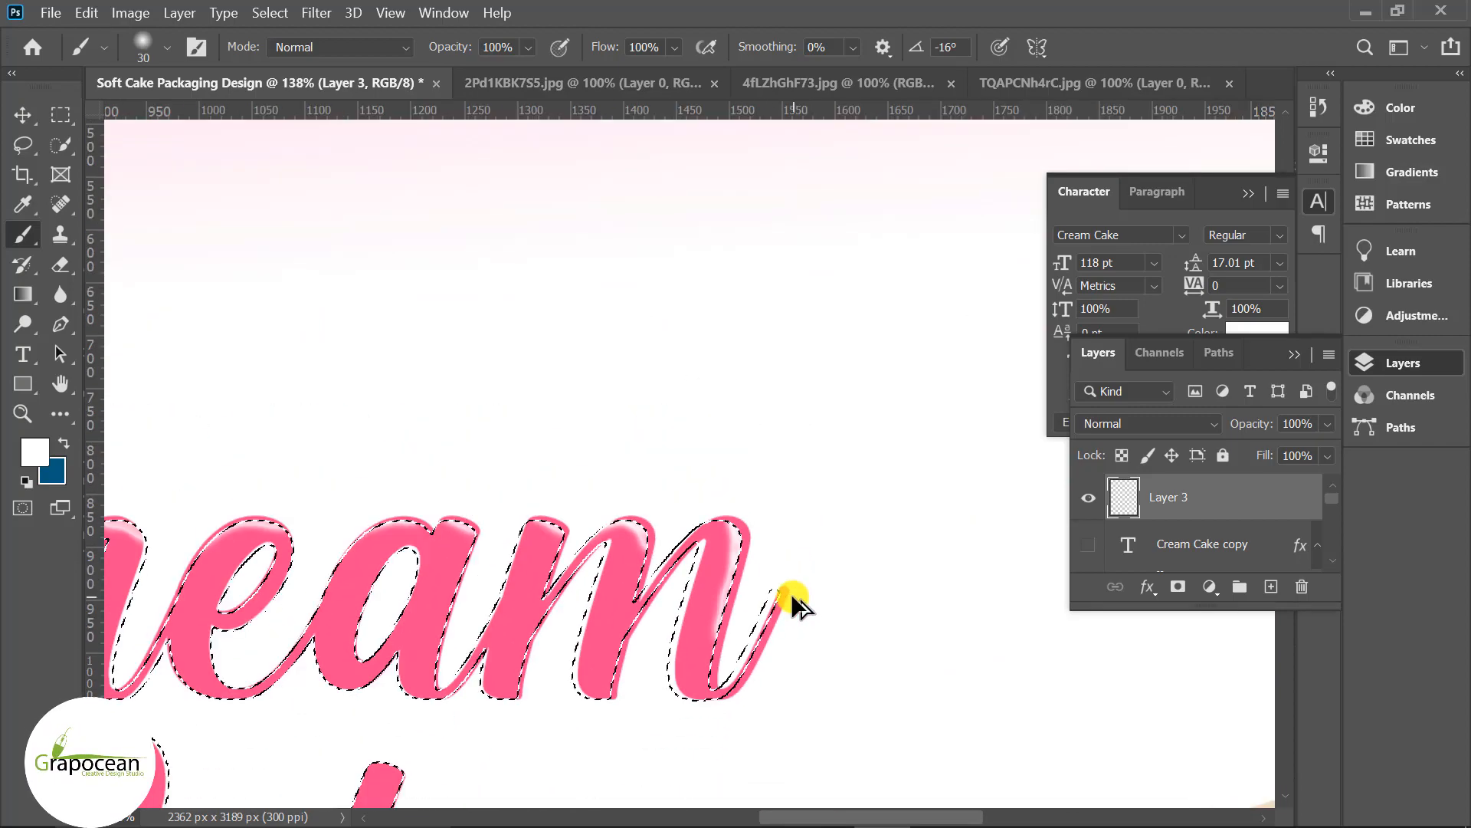
Clear the selection around the title letters and check the painted highlights against the whole title.
click(1090, 499)
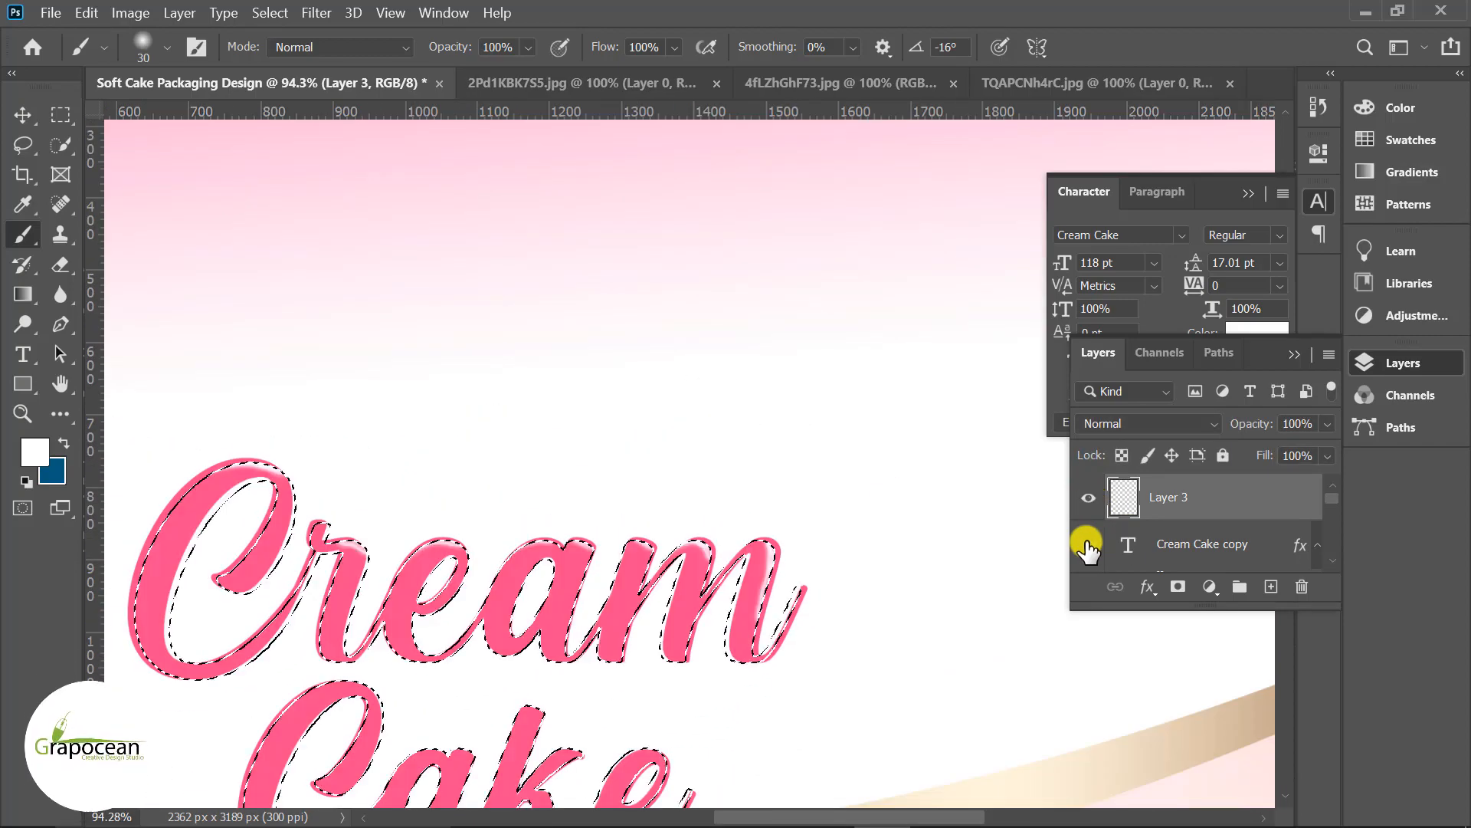
key(m)
click(683, 452)
scroll(880, 589, down, 3)
scroll(602, 655, up, 1)
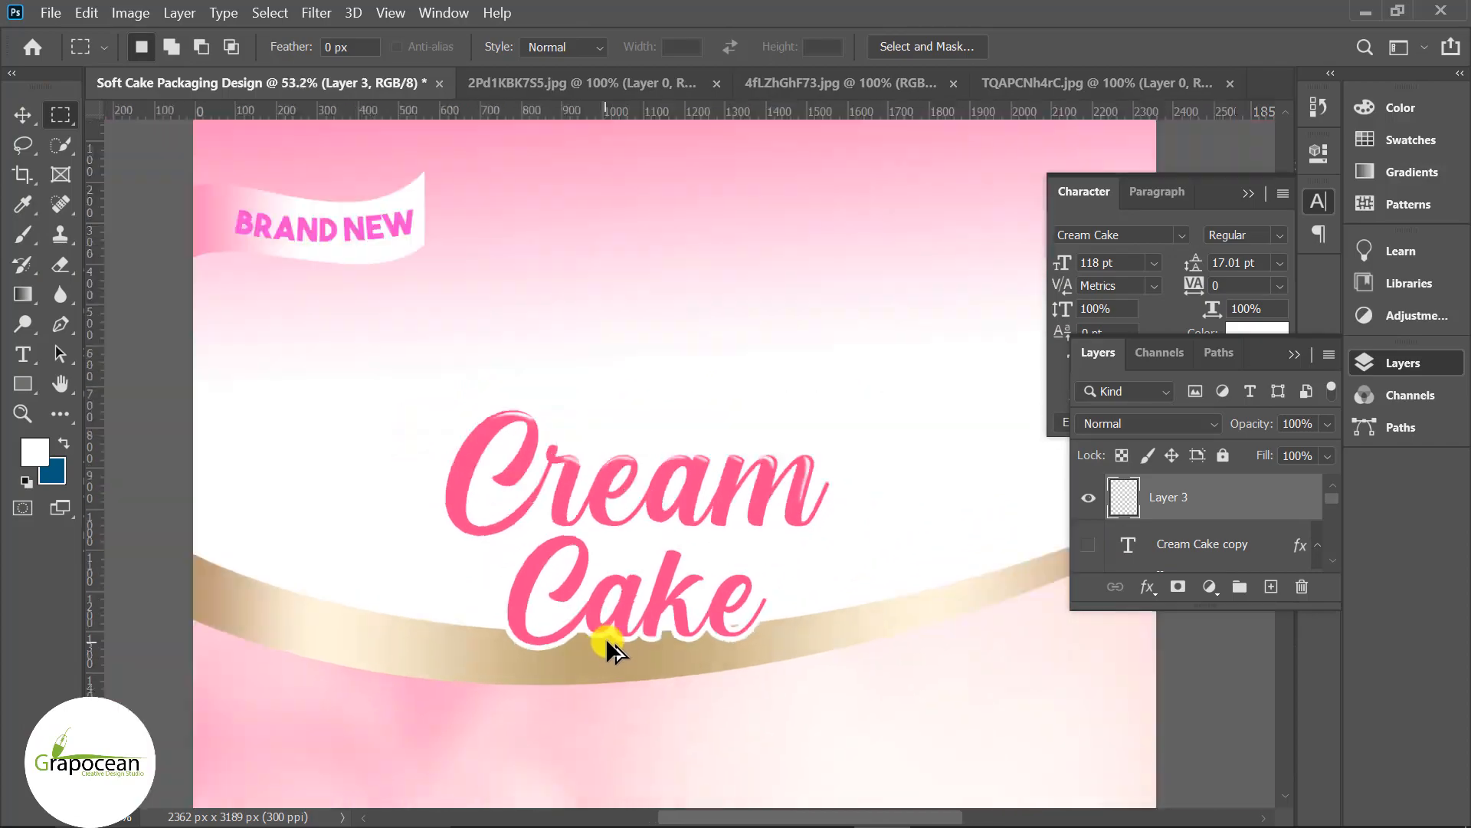
Load the Cream Cake copy lettering as a selection and add a new empty layer above Layer 3 for brush highlights.
ctrl+click(1119, 544)
scroll(337, 361, up, 4)
scroll(586, 483, up, 2)
key(b)
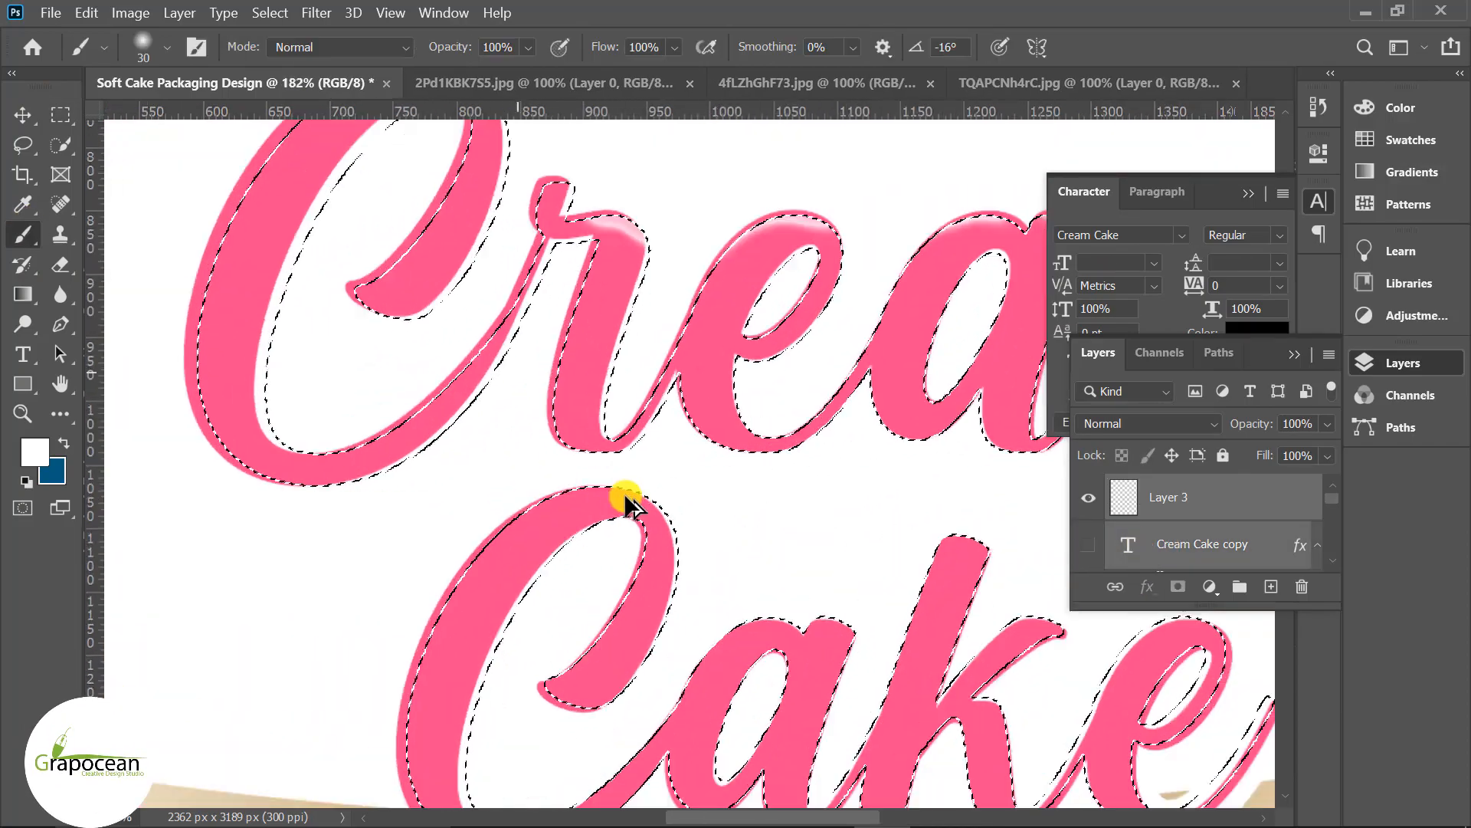
click(1270, 586)
Paint soft white highlights on the edges of the letters in Cake inside the selection, and clear the selection.
drag(584, 477, 497, 513)
drag(734, 614, 688, 645)
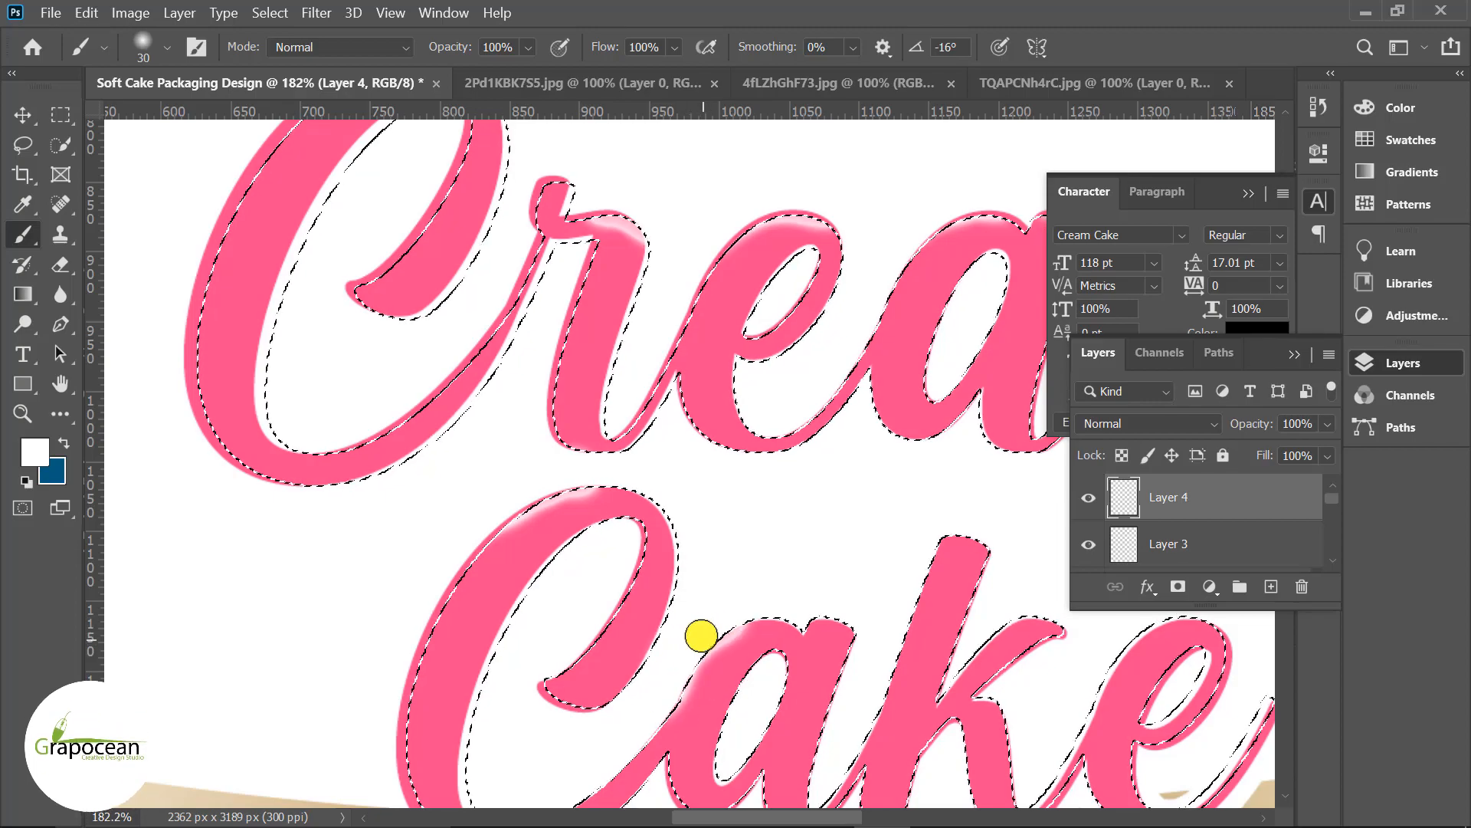
scroll(700, 634, down, 2)
mouse_move(770, 715)
mouse_down()
mouse_move(829, 733)
mouse_move(908, 728)
mouse_up()
drag(932, 722, 782, 706)
drag(786, 396, 834, 408)
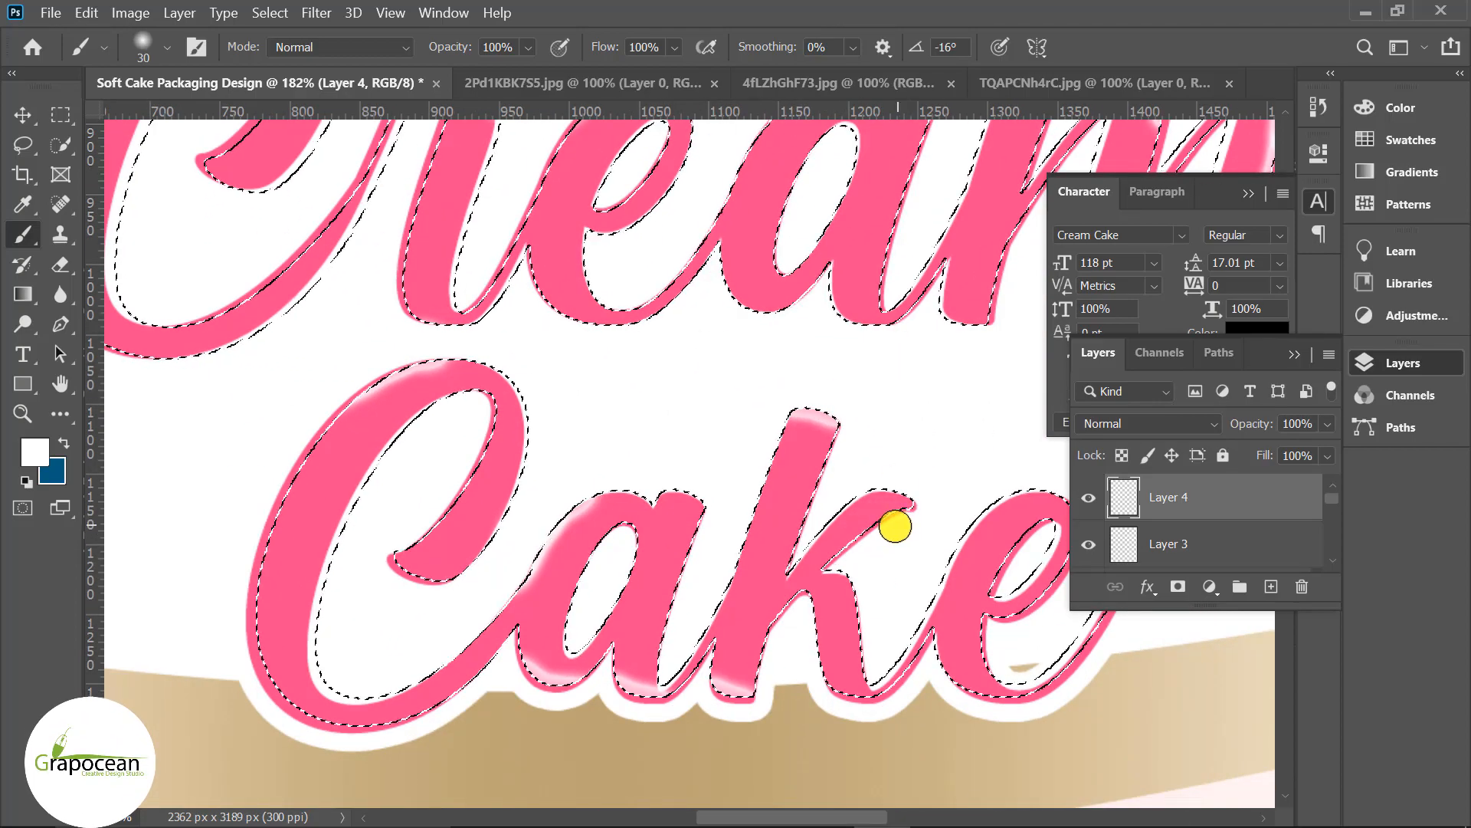
drag(913, 614, 808, 631)
drag(784, 542, 739, 566)
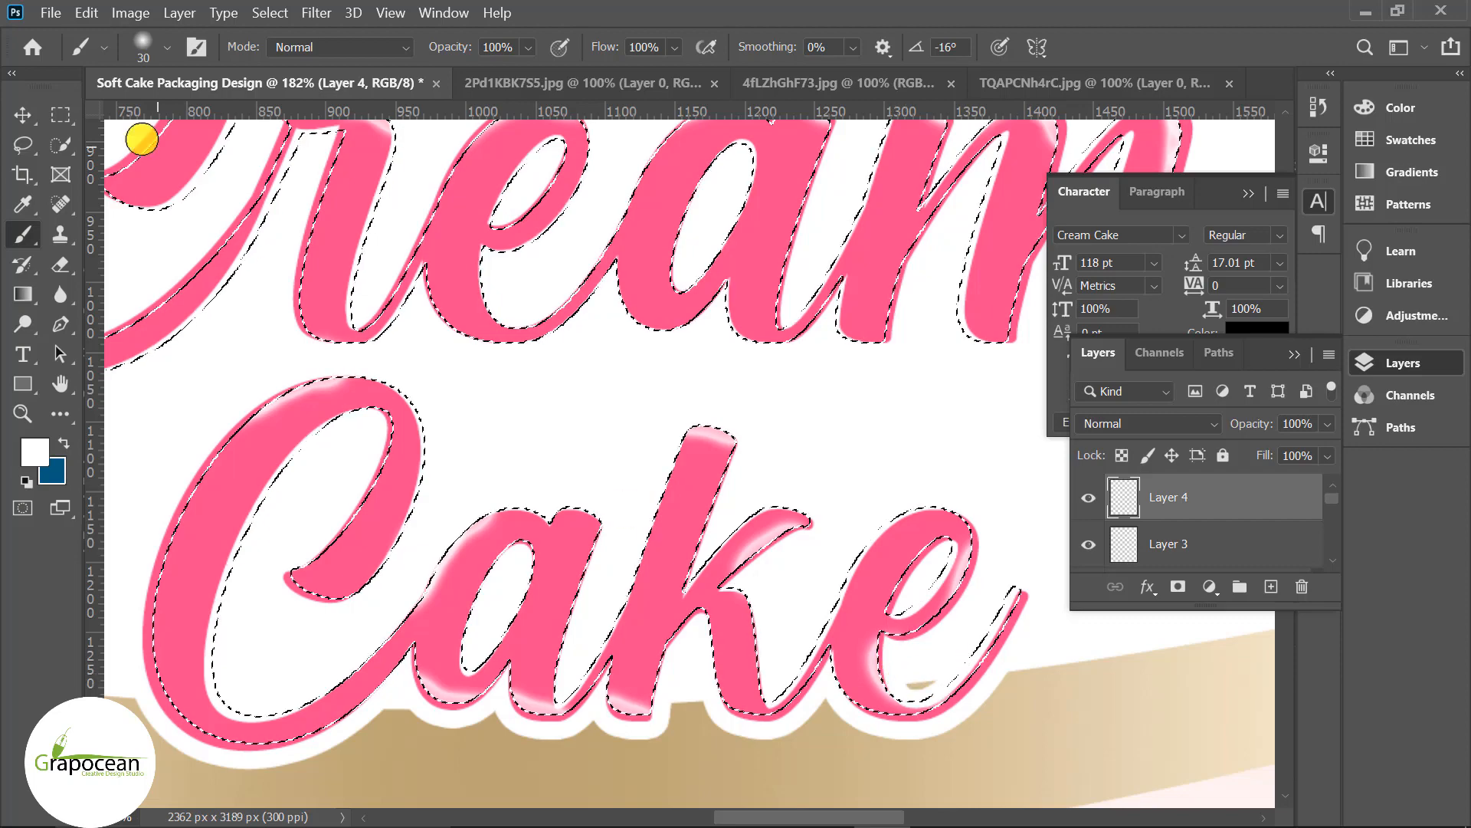
click(61, 114)
click(507, 358)
scroll(507, 358, down, 10)
Make the hidden Cream Cake copy text layer visible.
ctrl+click(1190, 545)
scroll(1204, 547, down, 3)
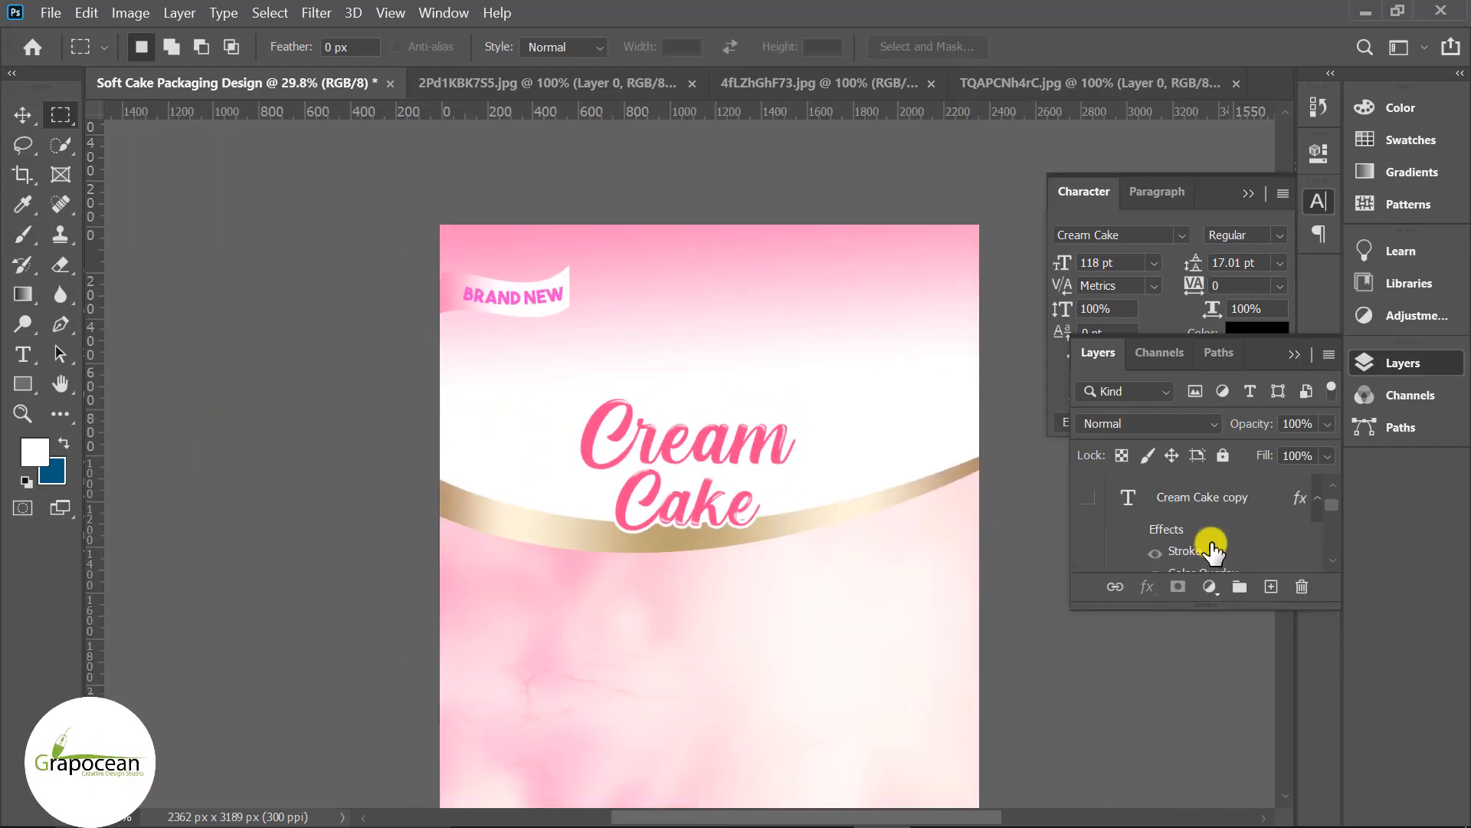
ctrl+click(1208, 520)
scroll(1129, 522, up, 2)
click(1088, 498)
click(1209, 497)
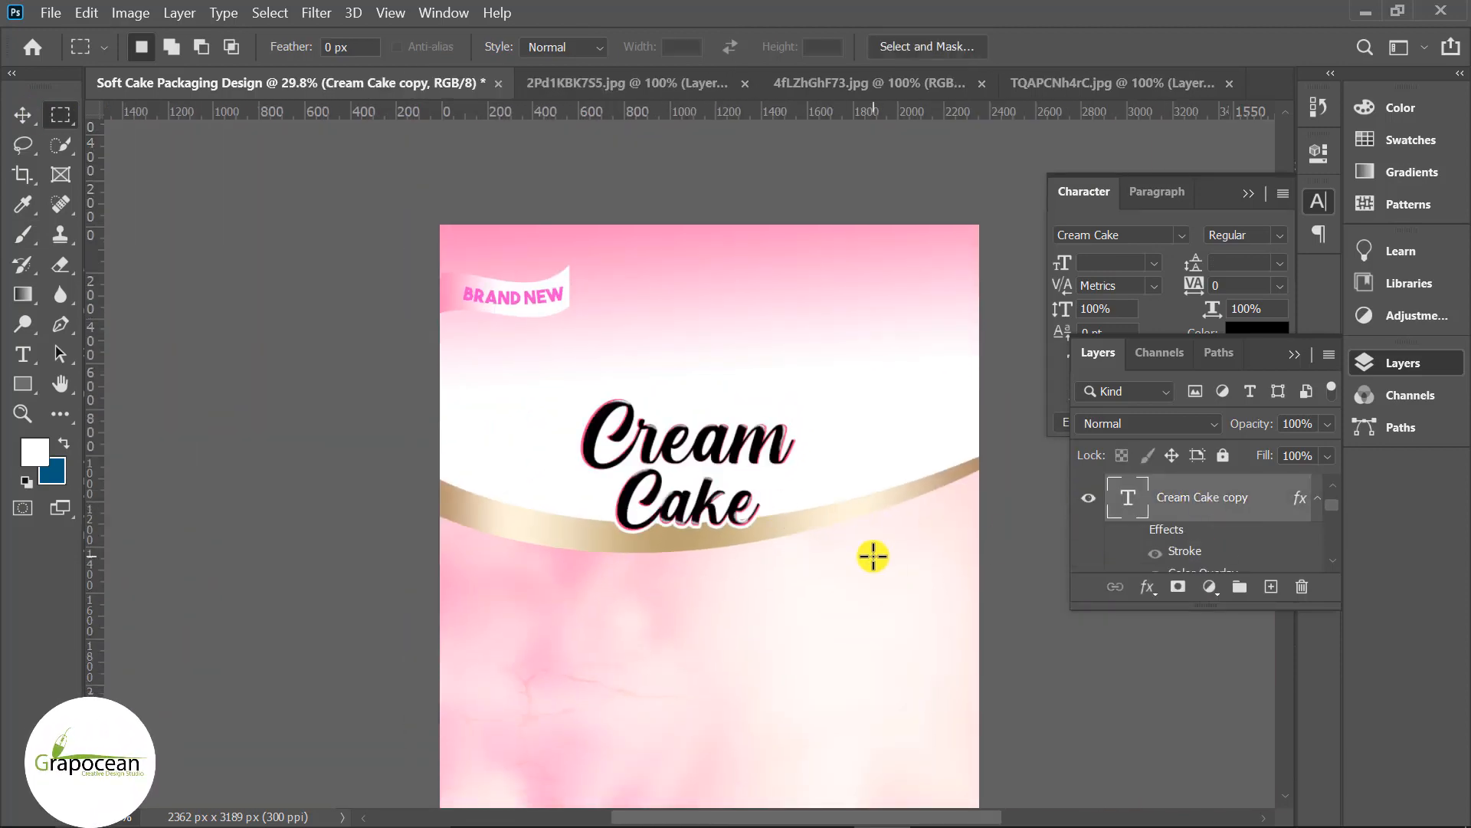
Enlarge the Cream Cake title layers together with the Layer 3 and Layer 4 highlights, and tilt them upward across the gold band.
key(ctrl+t)
scroll(1211, 526, down, 2)
ctrl+click(1216, 518)
scroll(1188, 529, up, 3)
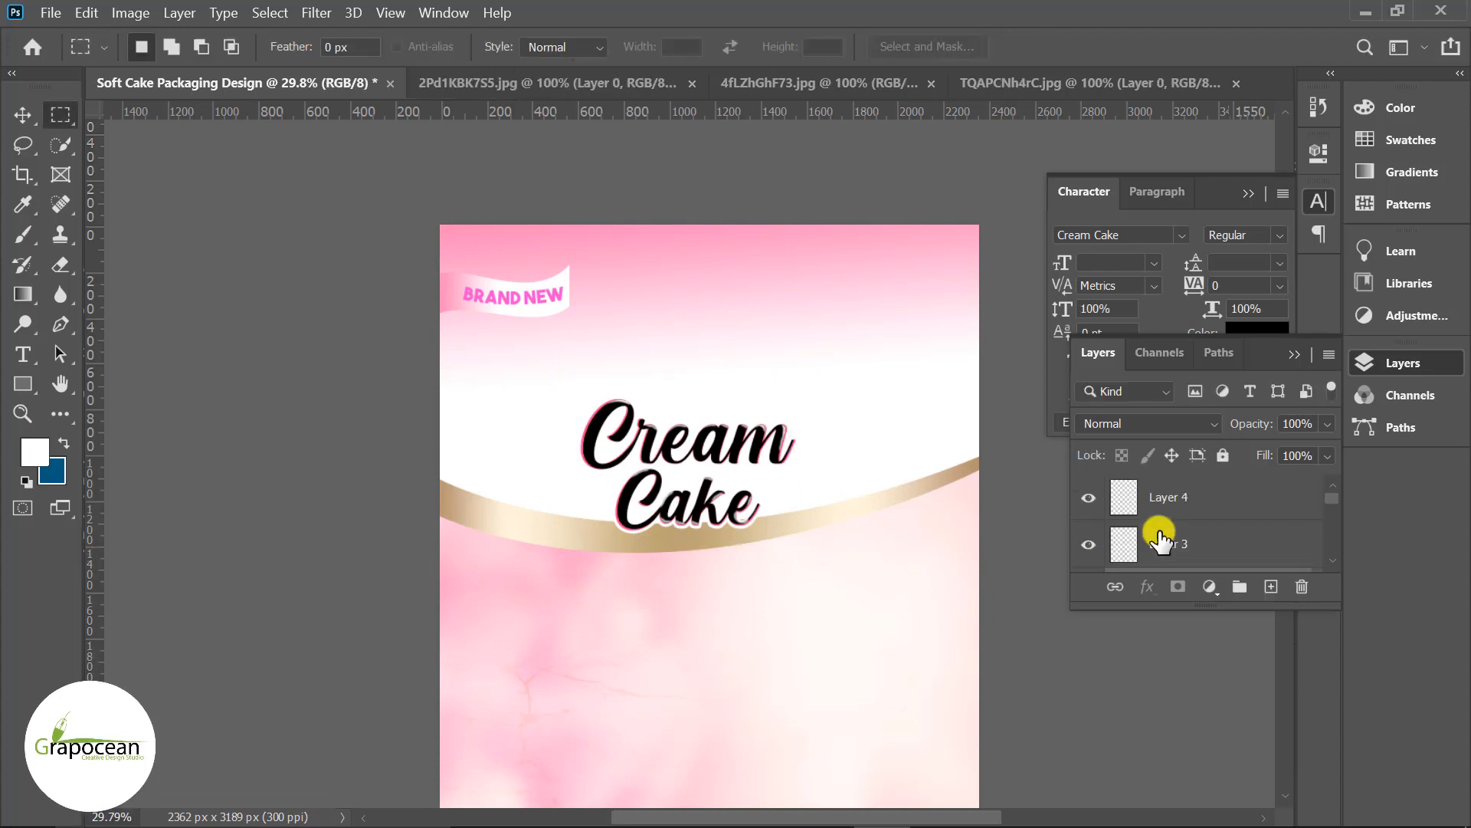
ctrl+click(1160, 502)
ctrl+click(1159, 541)
key(ctrl+t)
drag(797, 532, 841, 565)
drag(695, 541, 699, 512)
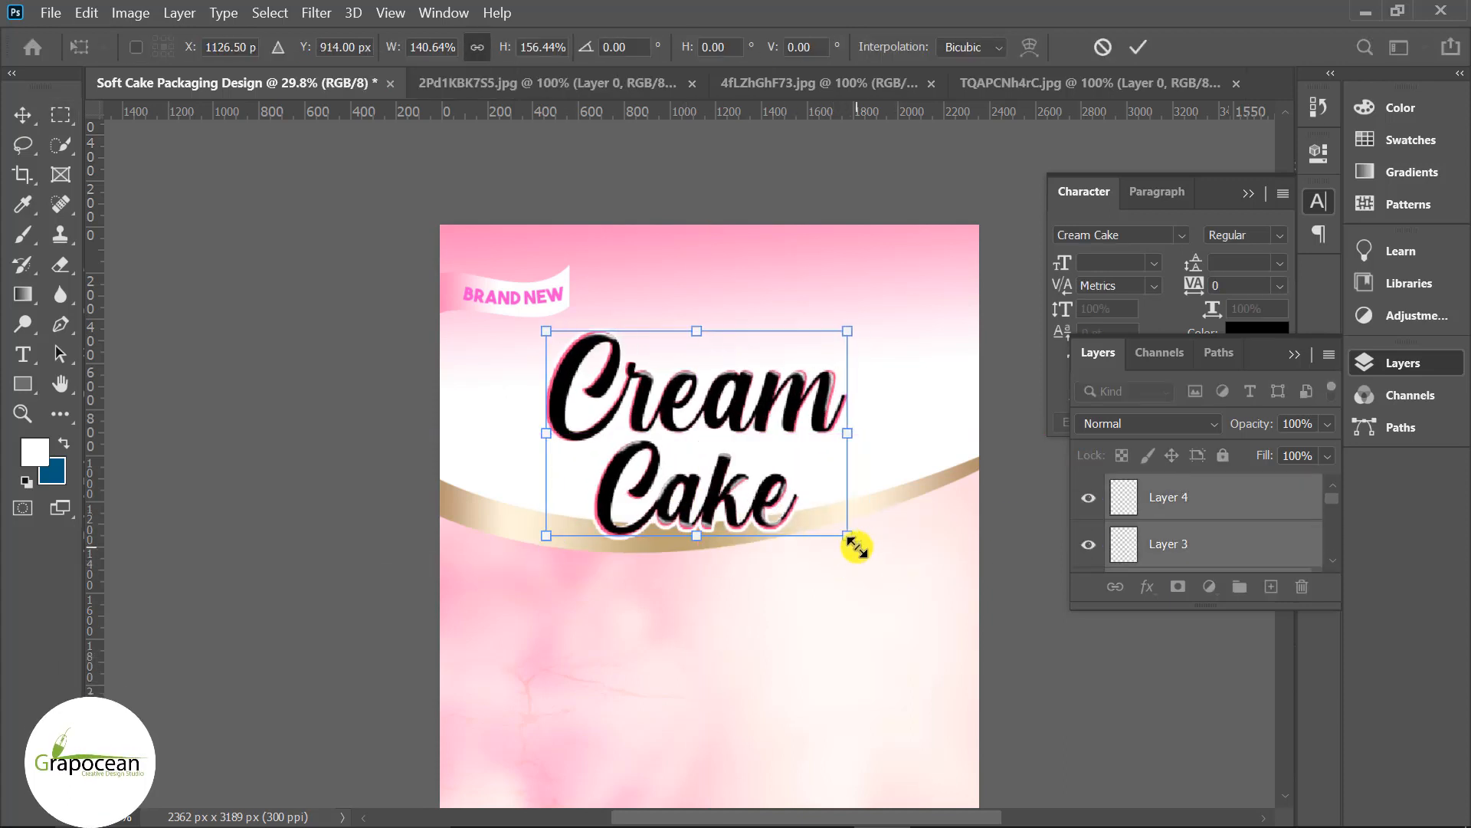
drag(857, 545, 842, 494)
key(Return)
click(22, 115)
click(168, 506)
key(ctrl+0)
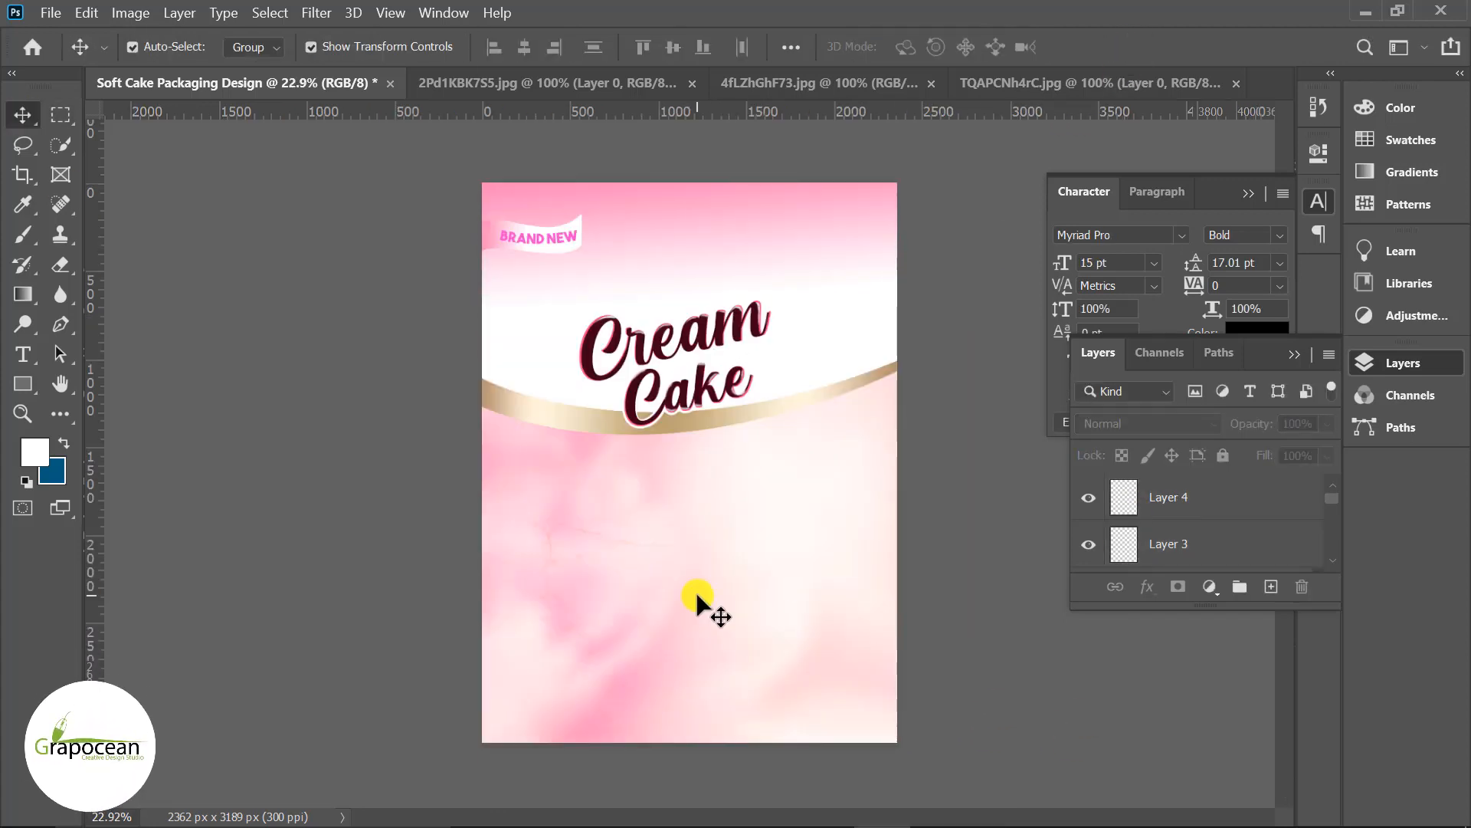
Choose the Splatter 1 brush from the 20 Splatter Brushes set for the Brush tool.
right_click(24, 236)
click(82, 232)
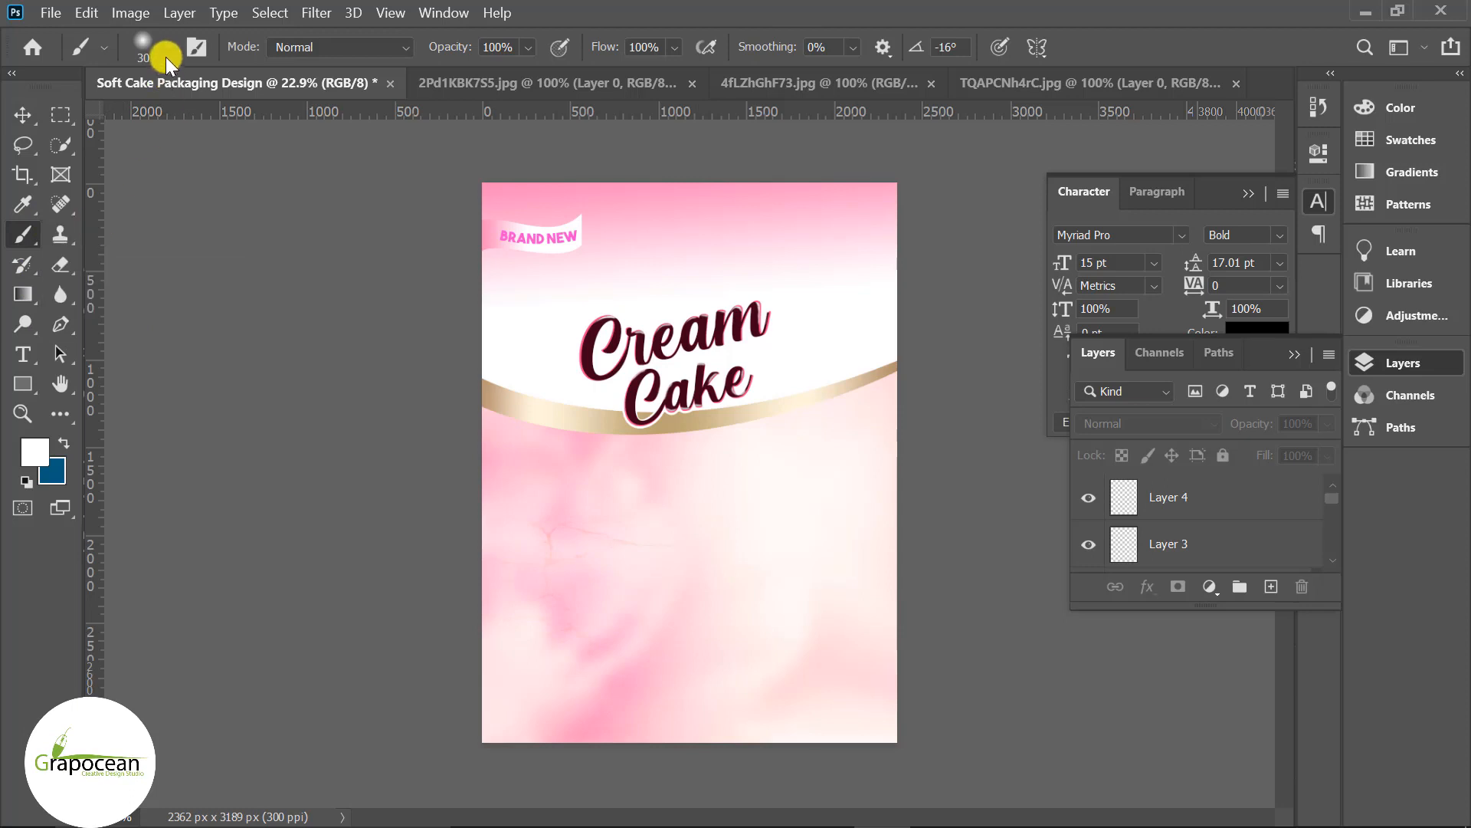
click(166, 52)
scroll(222, 310, down, 1)
scroll(208, 321, down, 10)
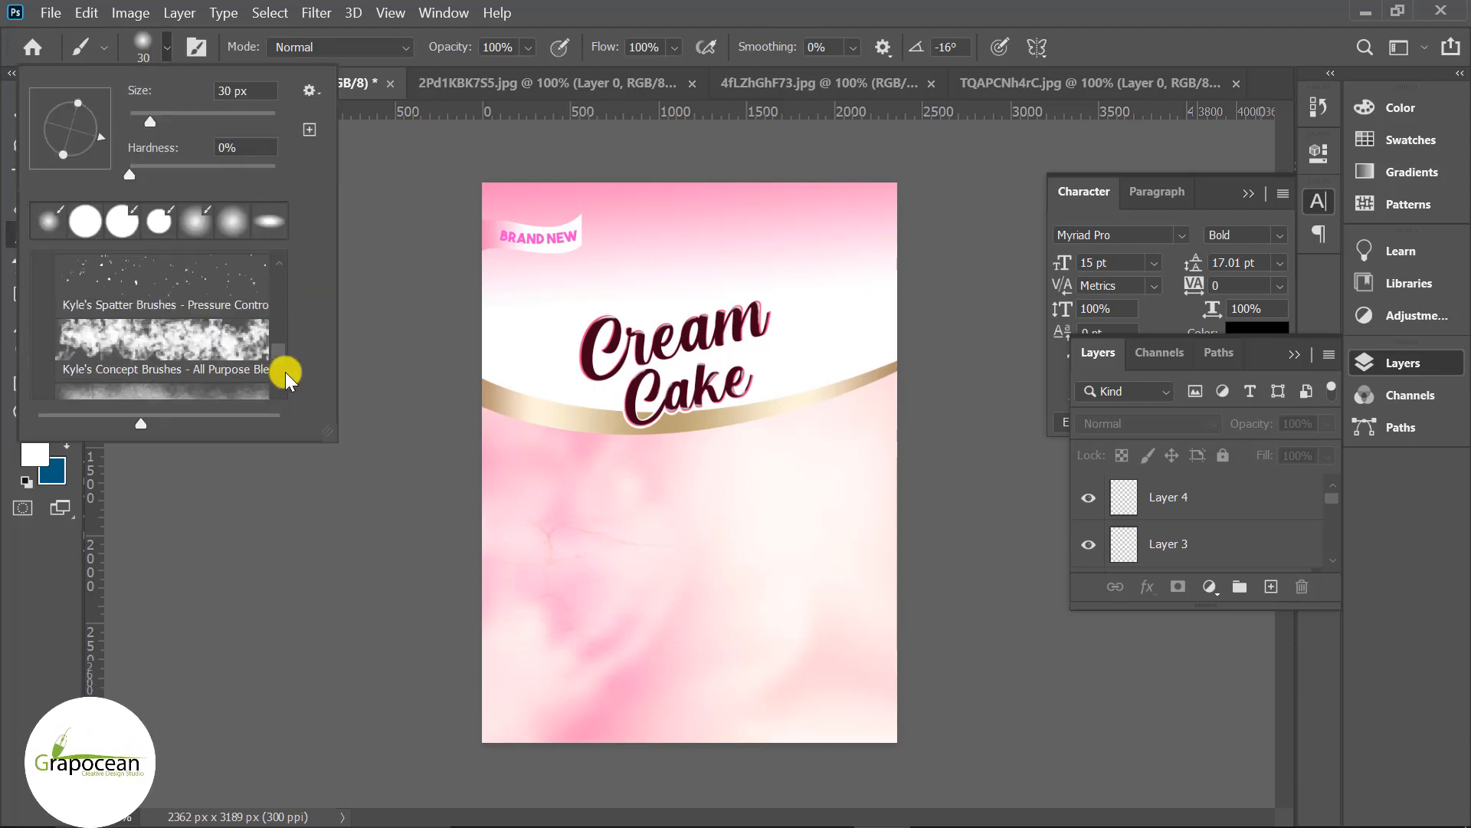
click(37, 385)
scroll(201, 342, down, 2)
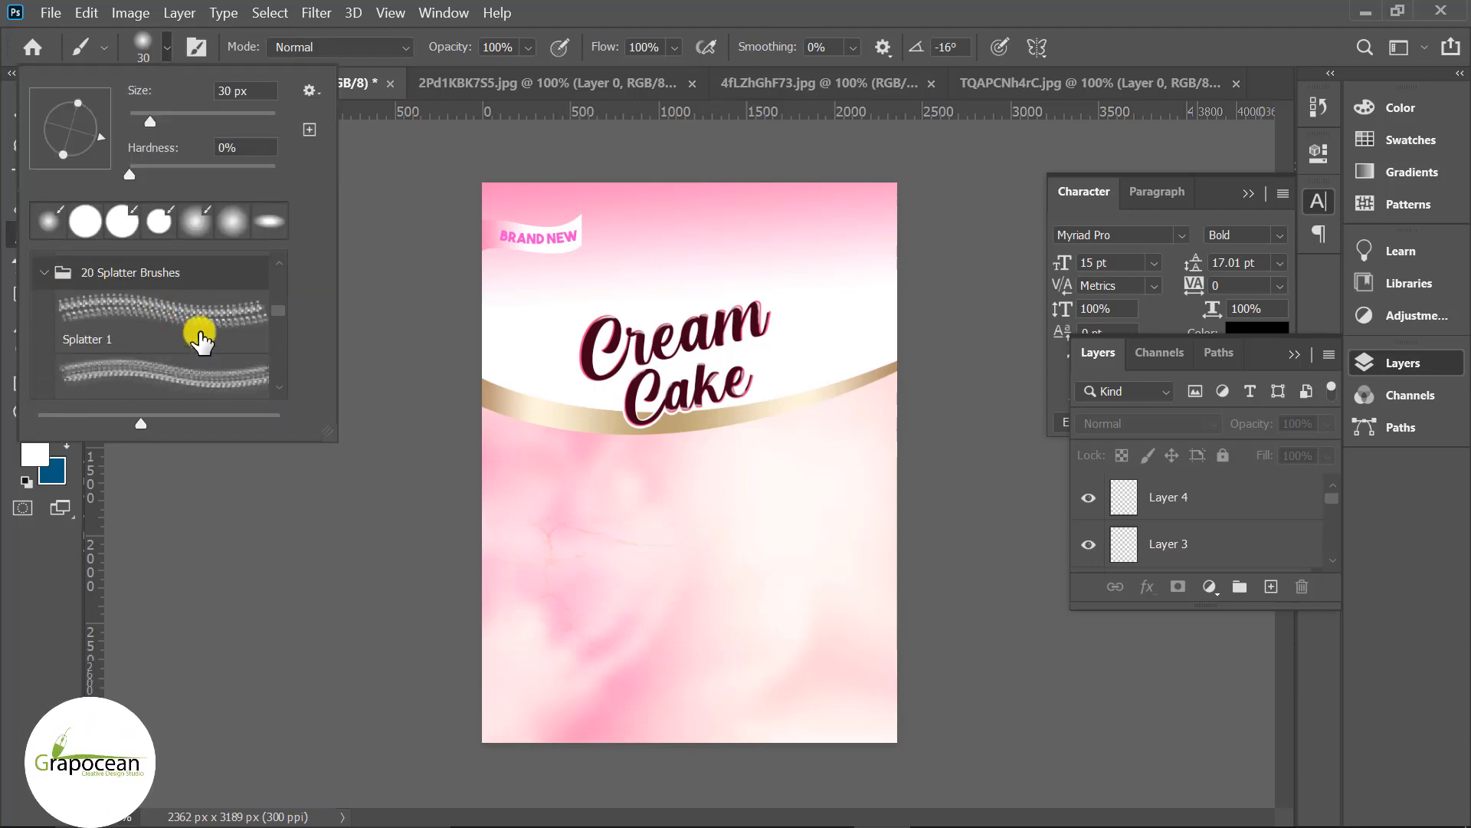
Add a new empty layer directly above the Shape 3 layer.
scroll(1211, 546, down, 2)
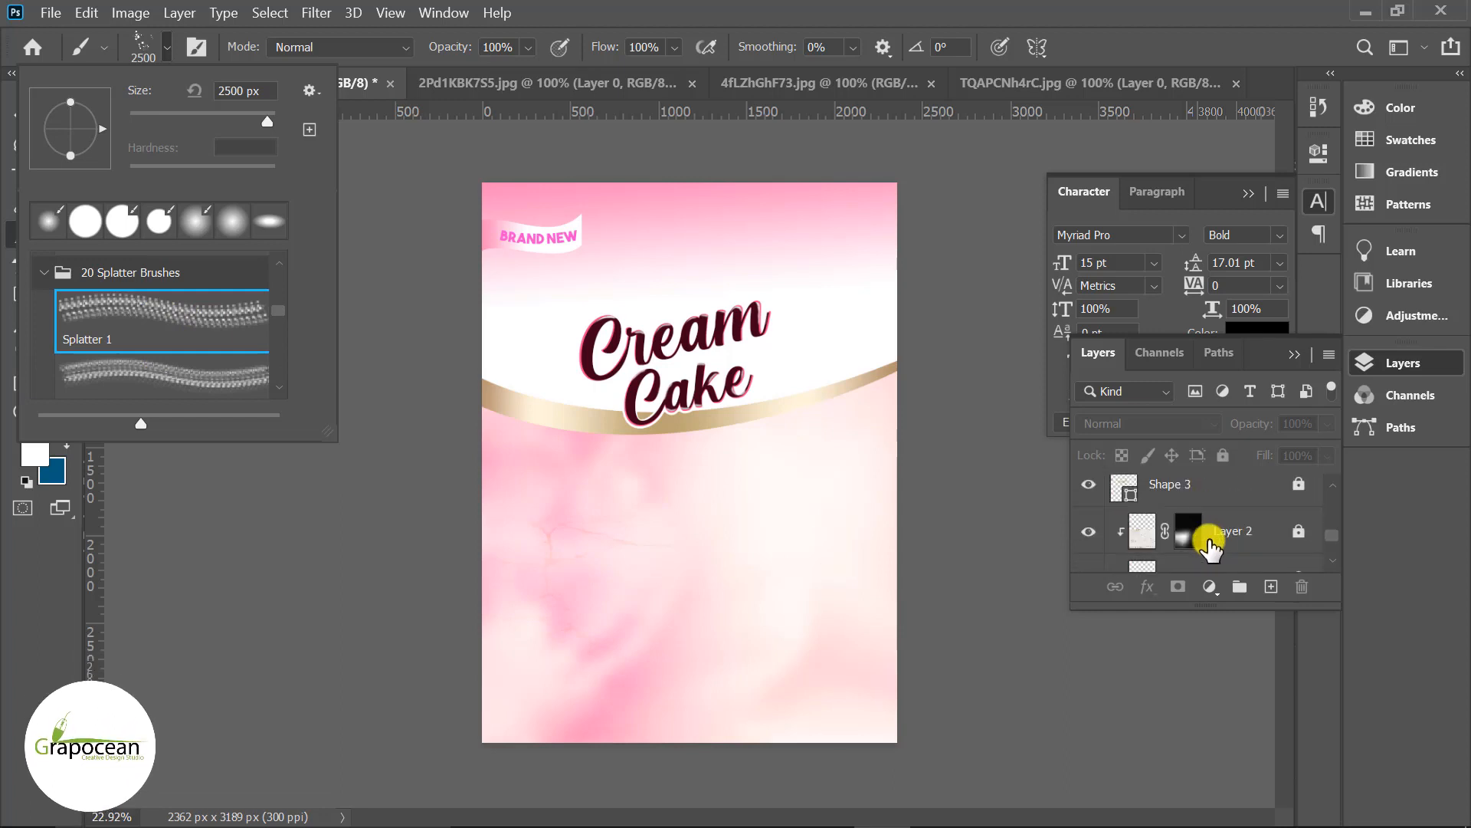
click(1236, 529)
scroll(1233, 529, up, 3)
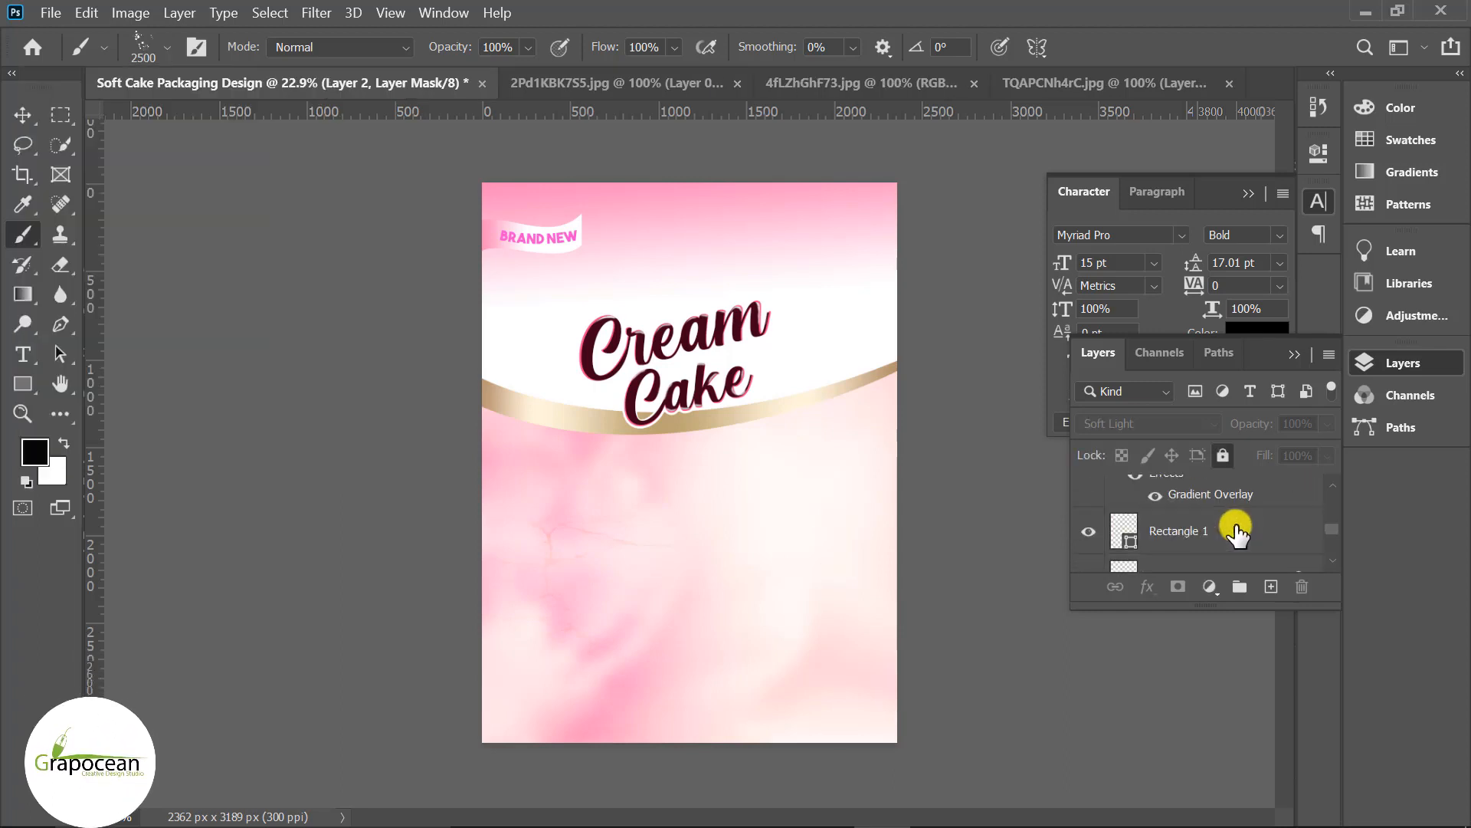
scroll(1234, 529, down, 3)
scroll(1221, 530, down, 2)
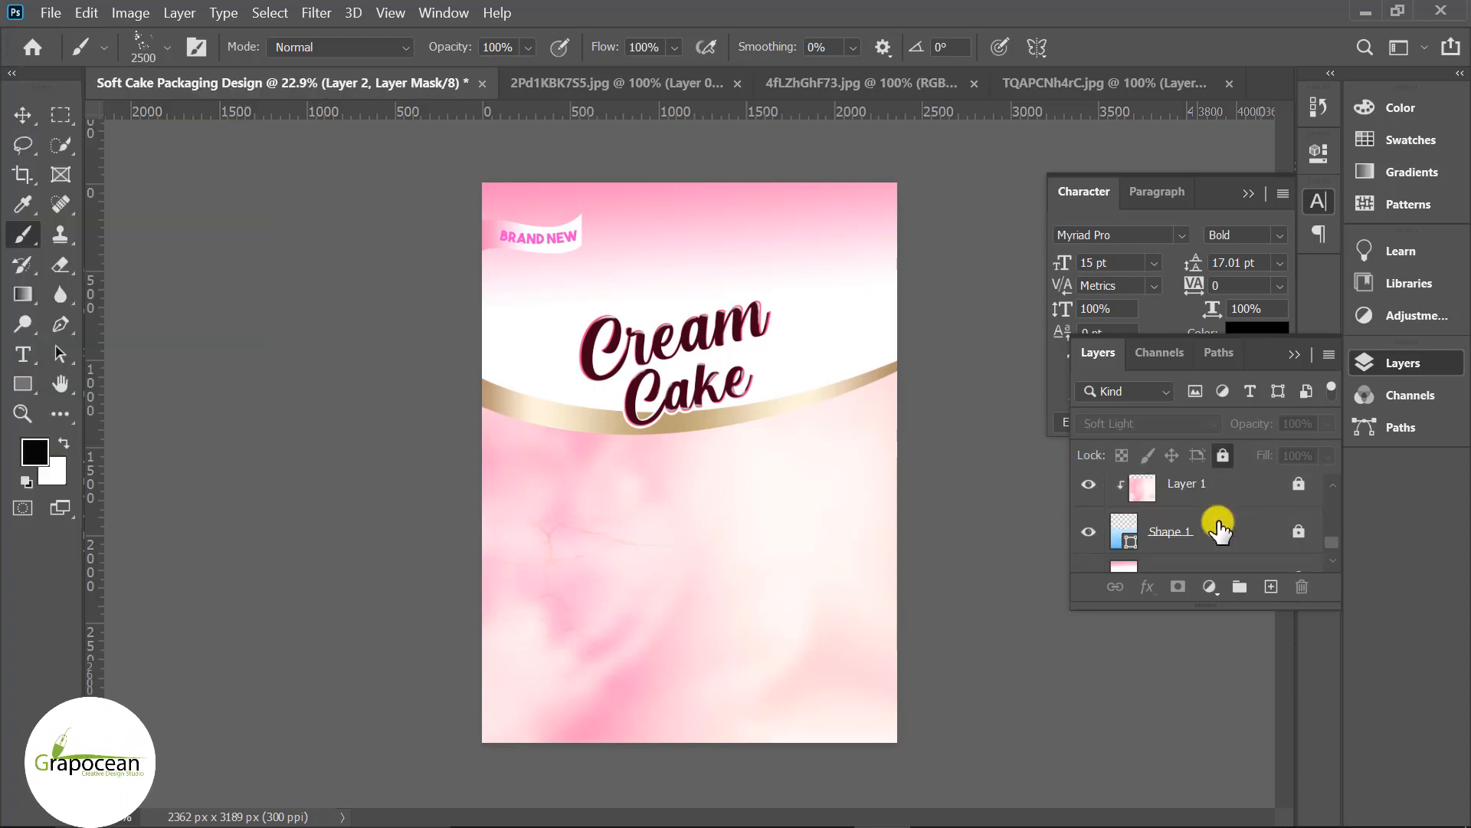
scroll(1216, 536, up, 1)
scroll(1215, 536, down, 1)
click(1213, 529)
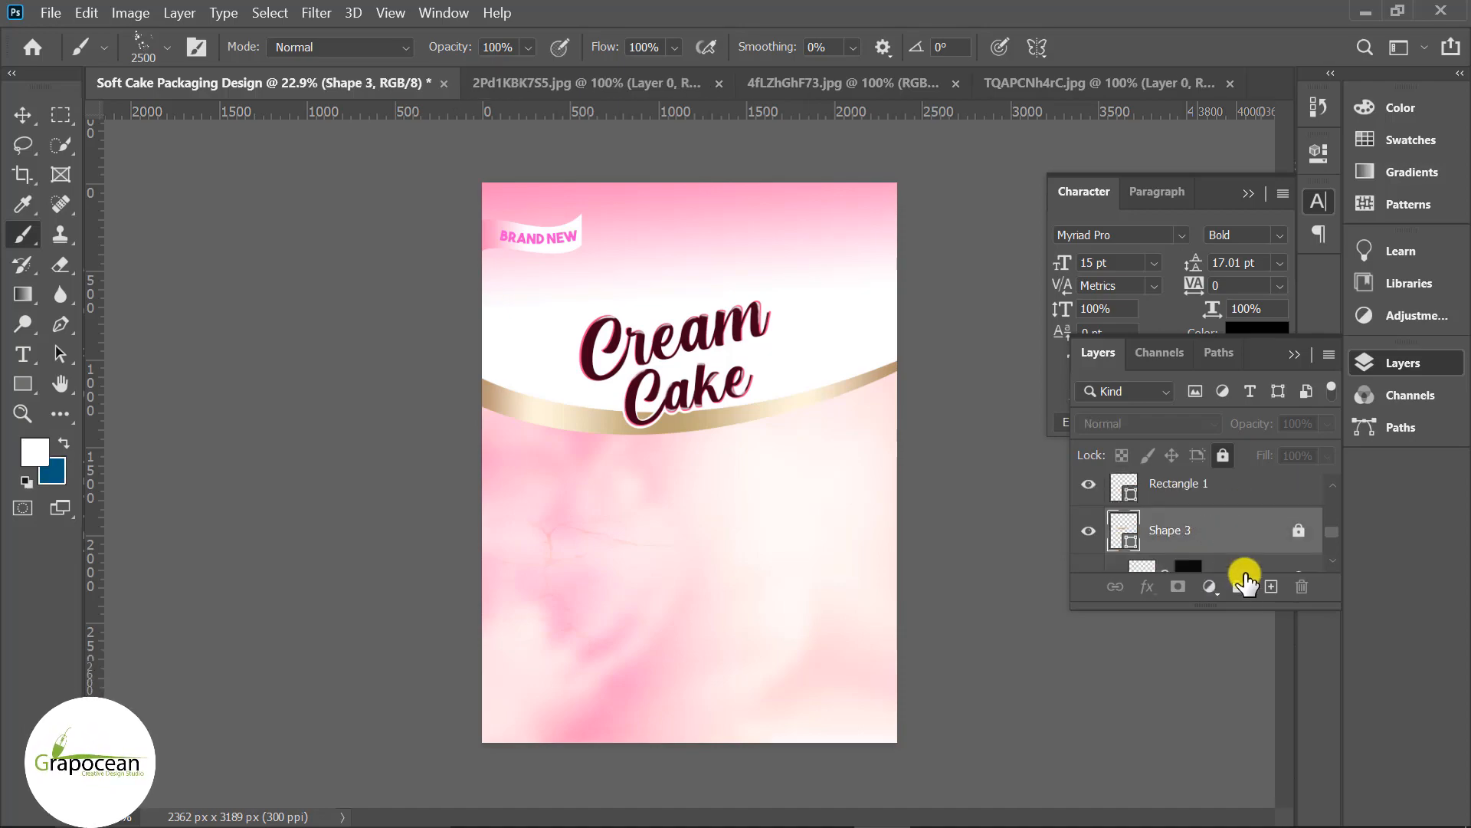
click(1271, 586)
Reduce the splatter brush to 1800 px and stamp white splatter over the pink marble below the gold band.
key([)
key([)
key([)
key([)
key([)
key([)
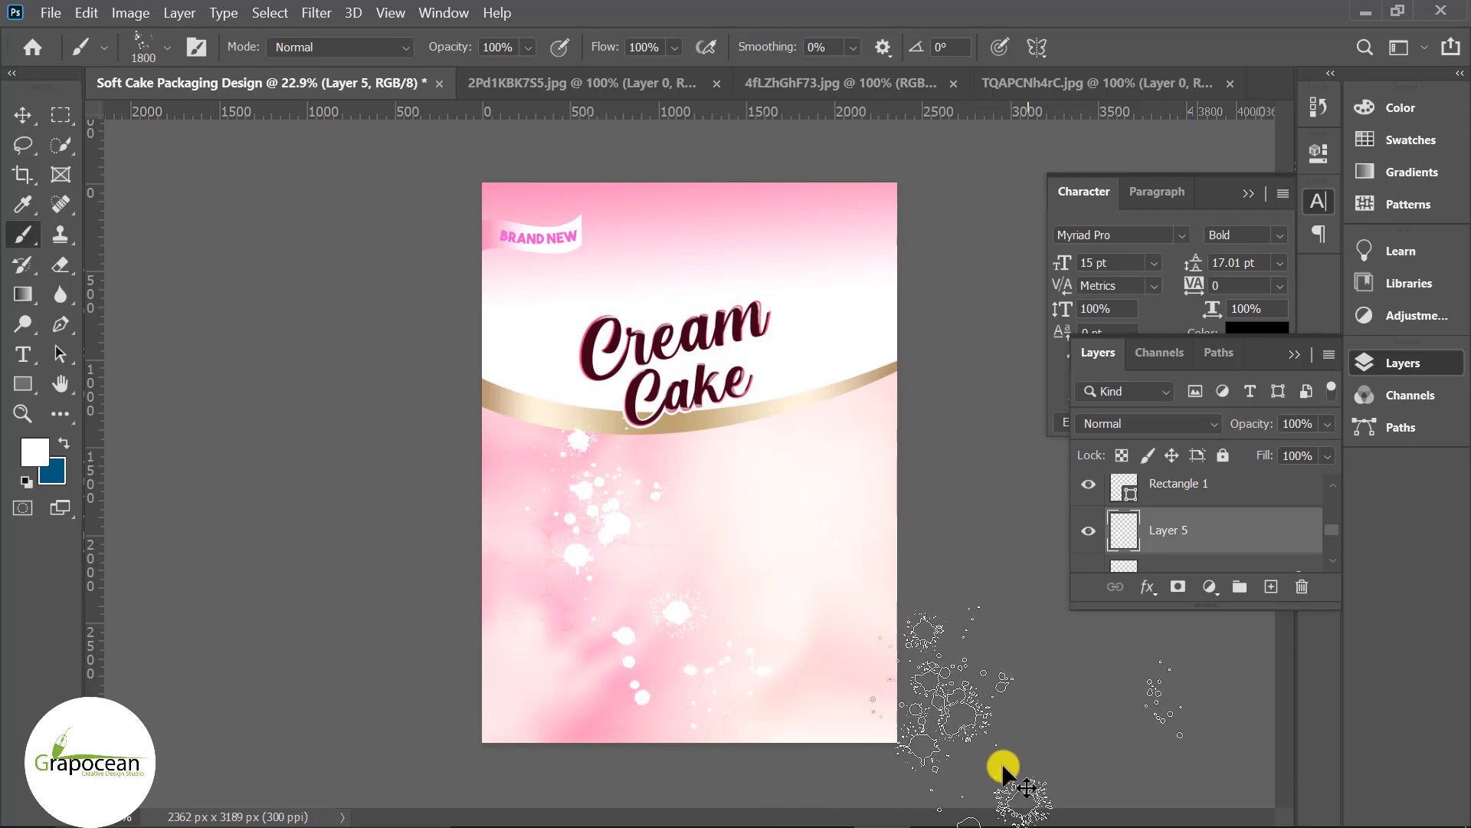
key([)
click(657, 582)
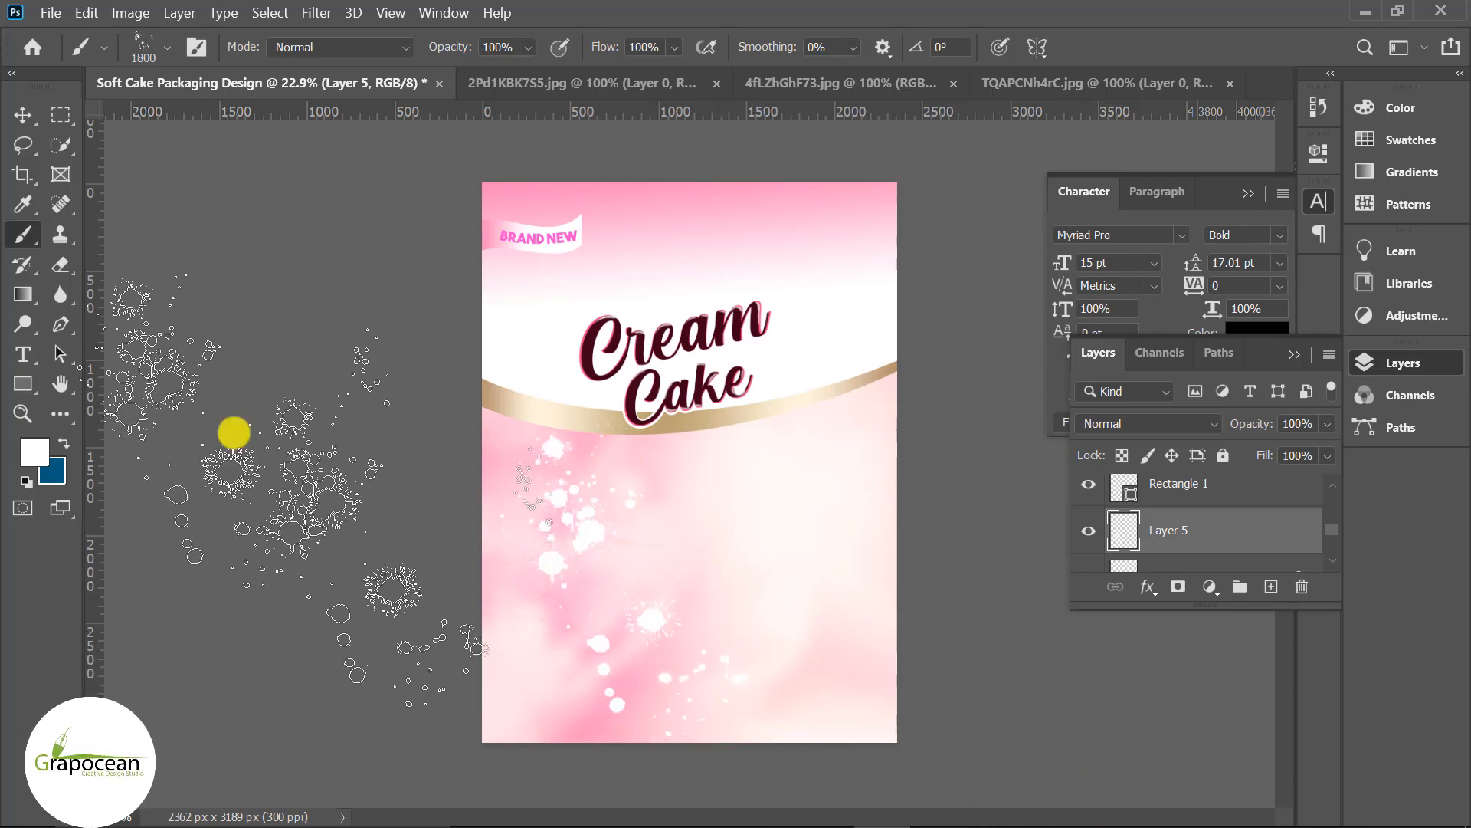
click(34, 121)
click(341, 440)
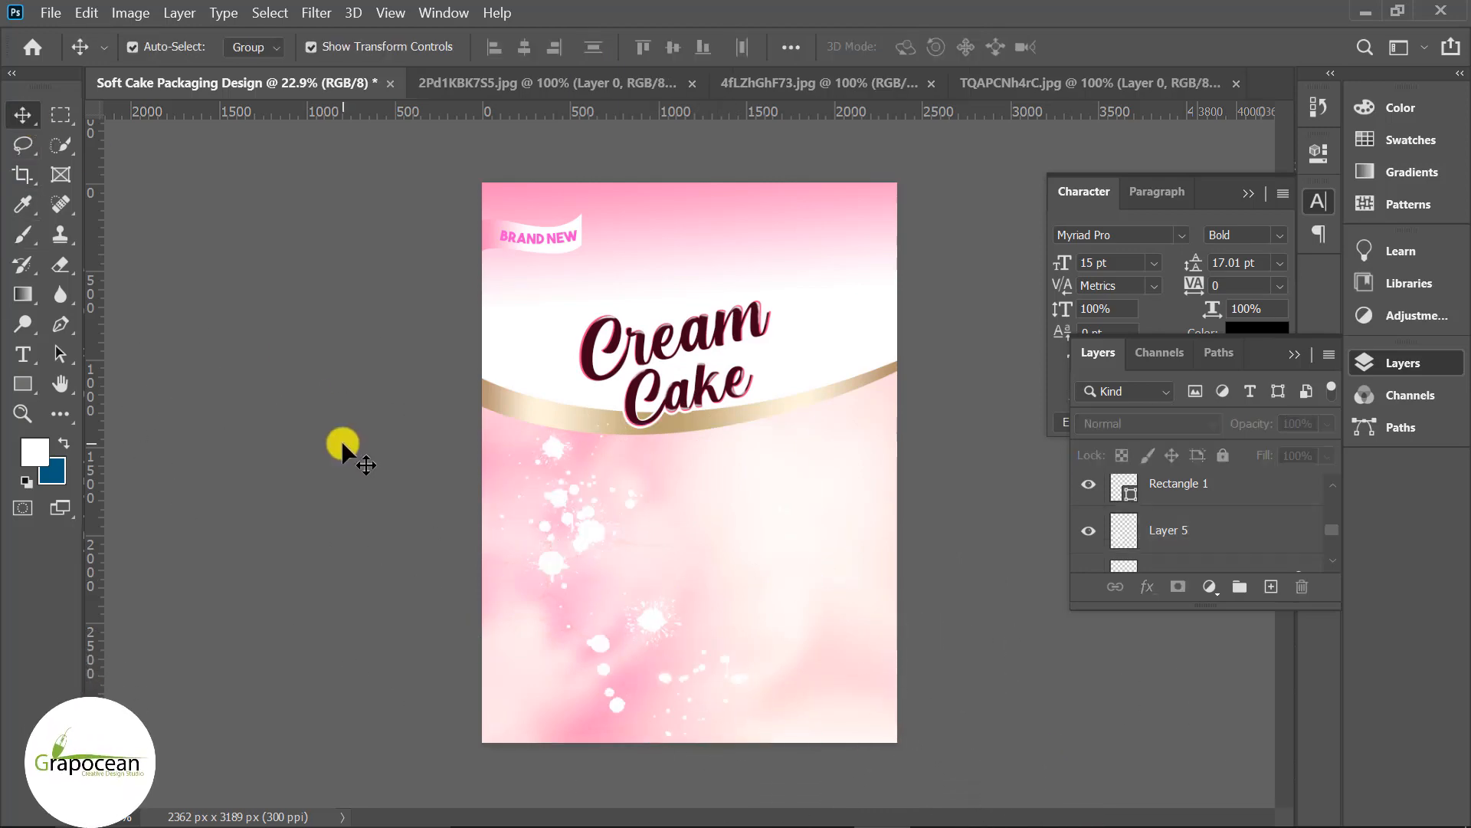
In the cupcake image 4fLZhGhF73.jpg, select the pink rose-topped cupcake with the white wrapper using Object Selection.
click(783, 84)
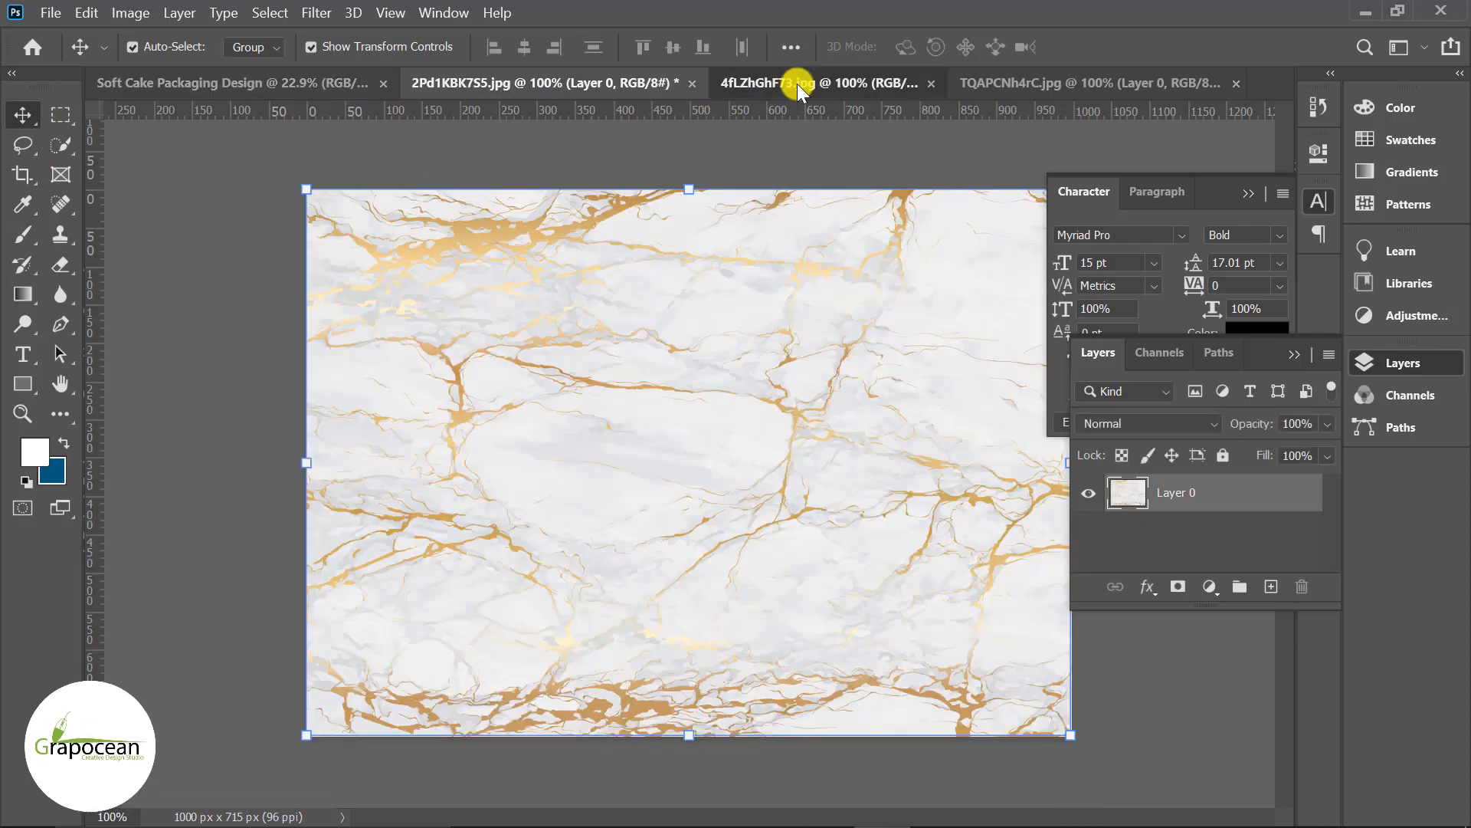
scroll(522, 398, up, 8)
scroll(299, 383, down, 7)
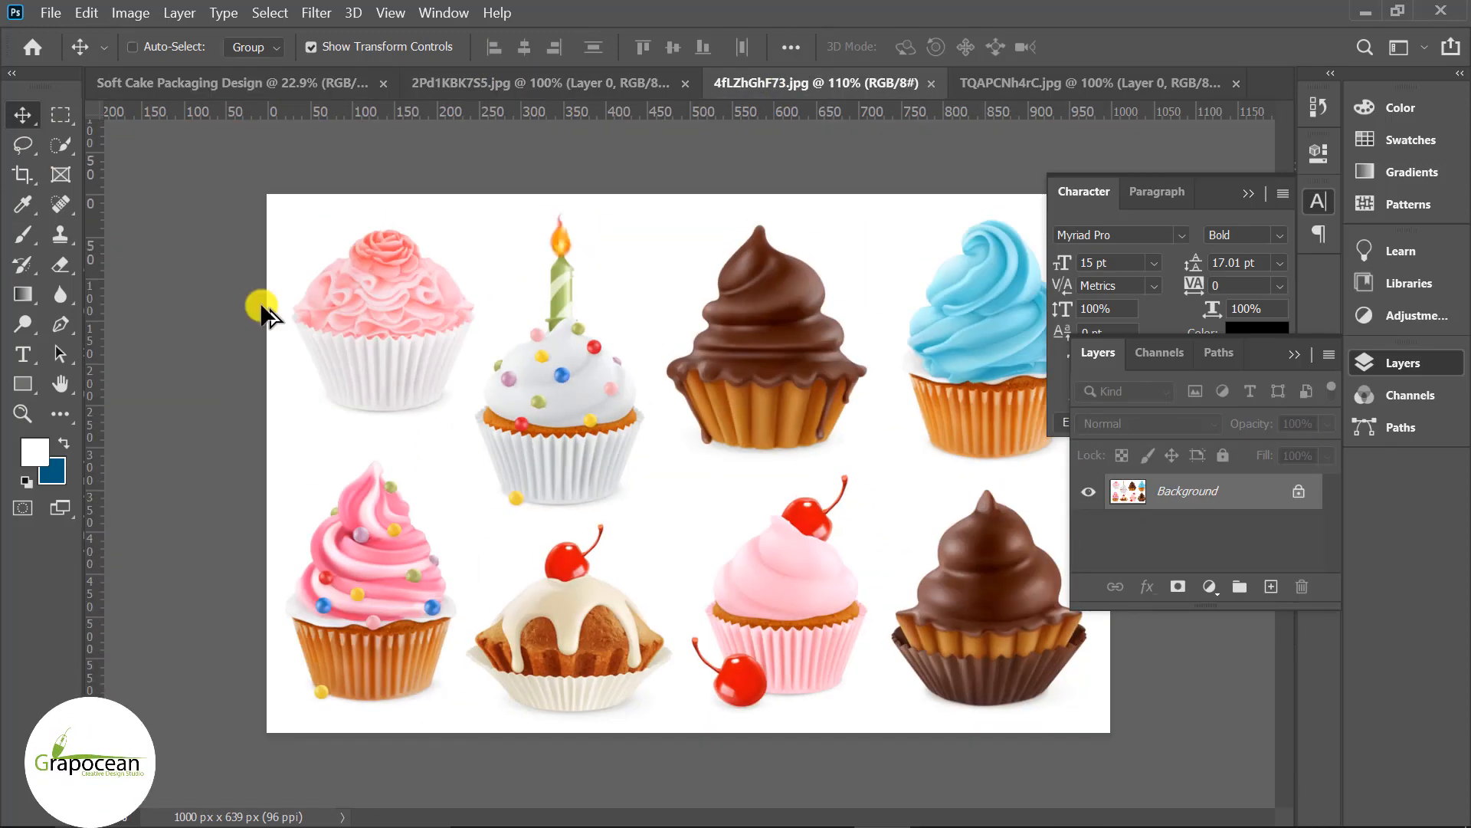
scroll(222, 292, up, 5)
scroll(134, 241, up, 1)
scroll(135, 237, up, 1)
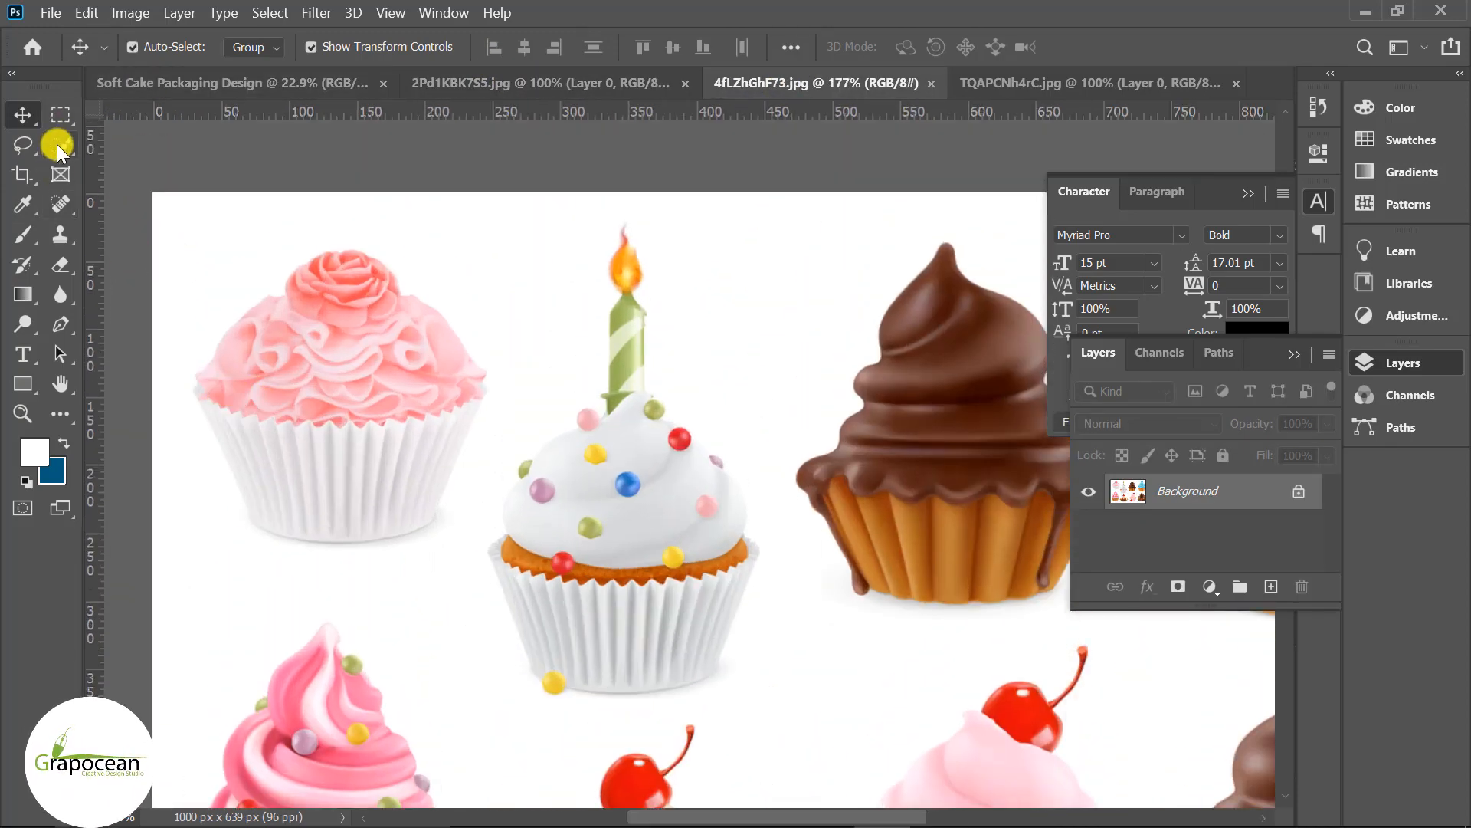
click(56, 144)
click(137, 141)
drag(176, 214, 486, 556)
scroll(338, 559, up, 5)
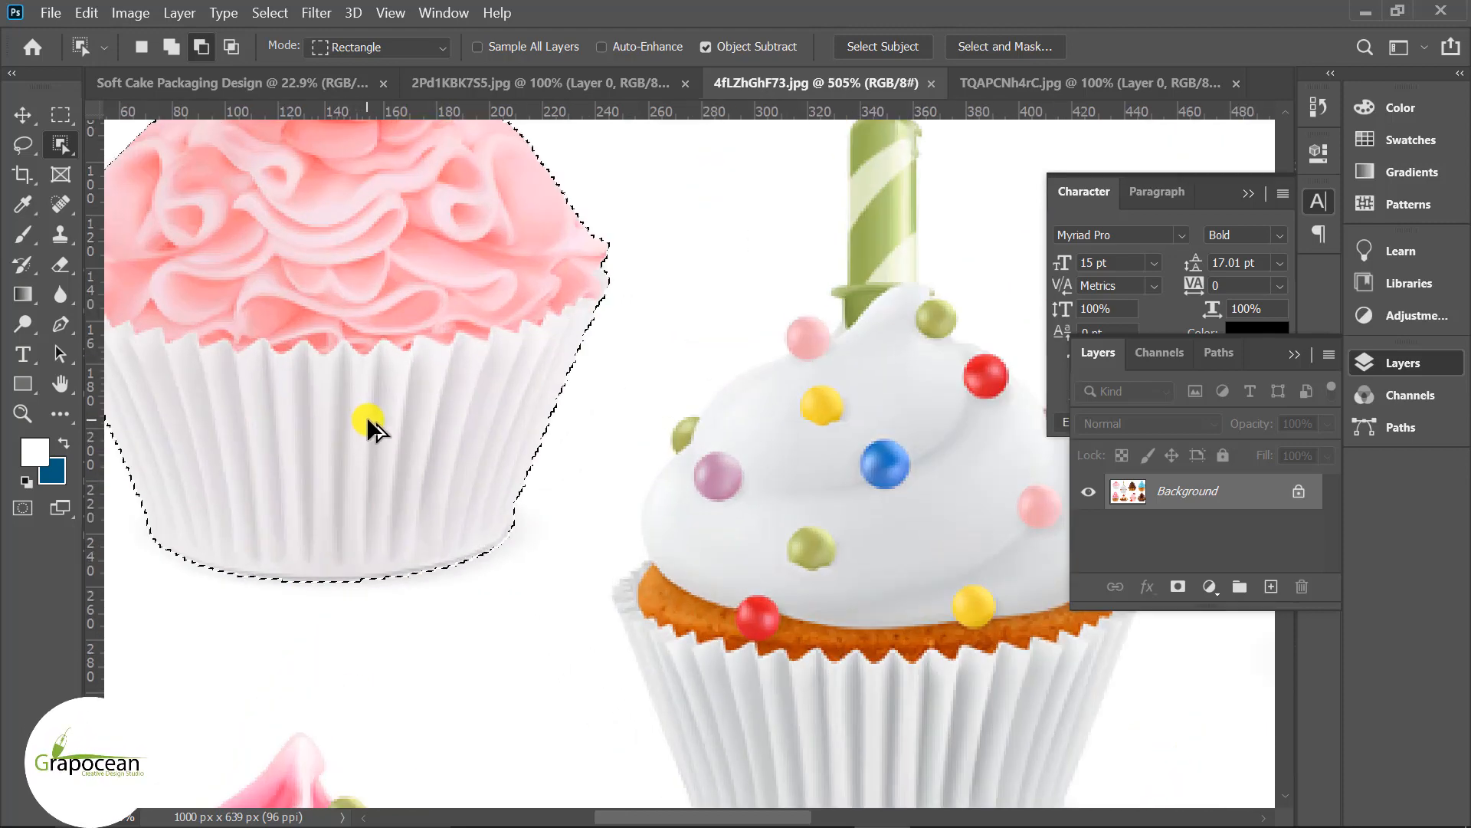
scroll(526, 427, down, 4)
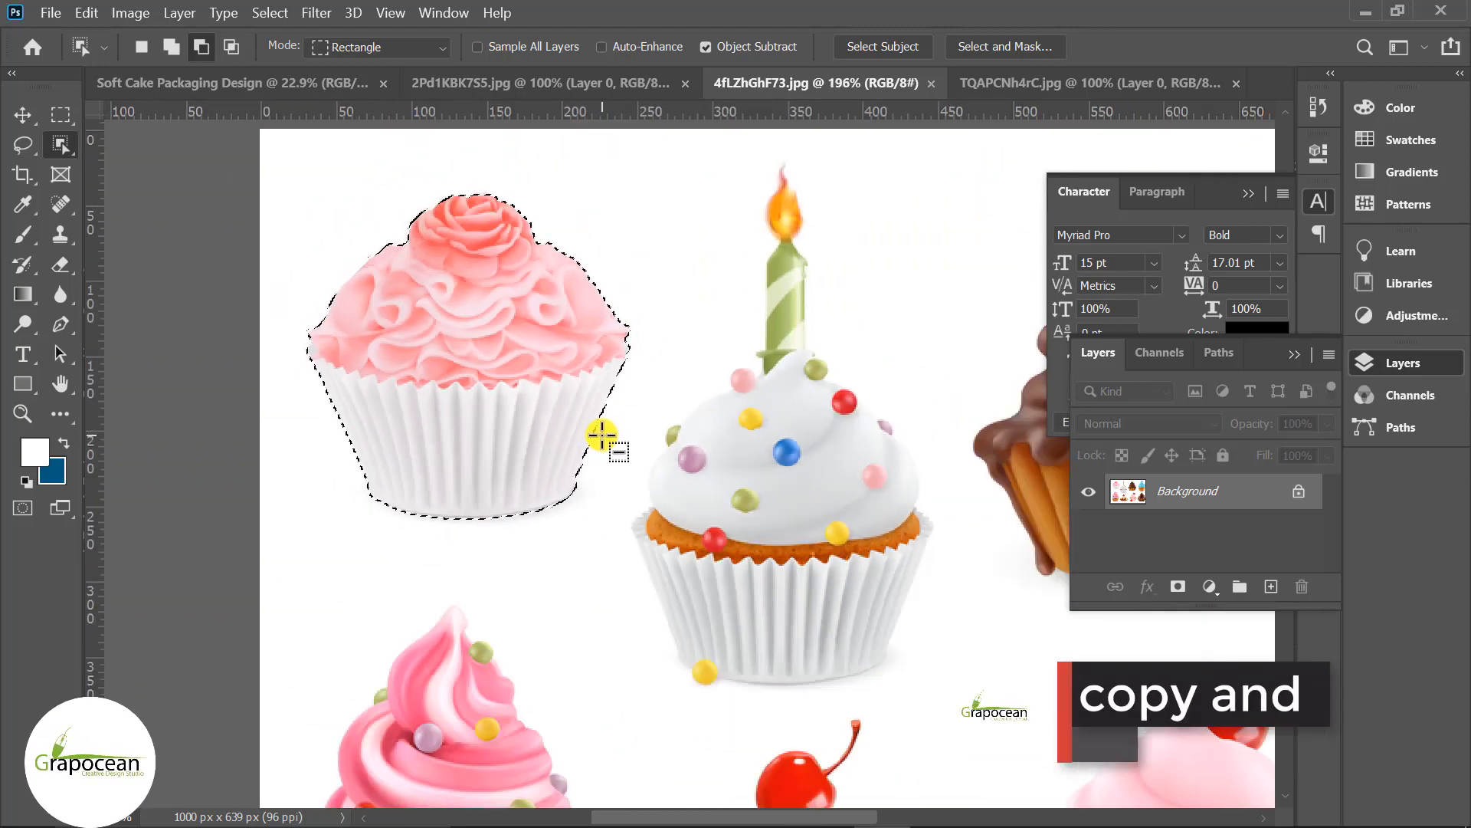
Copy the selected pink cupcake and paste it into the Soft Cake Packaging Design document.
key(ctrl+c)
click(184, 83)
key(ctrl+v)
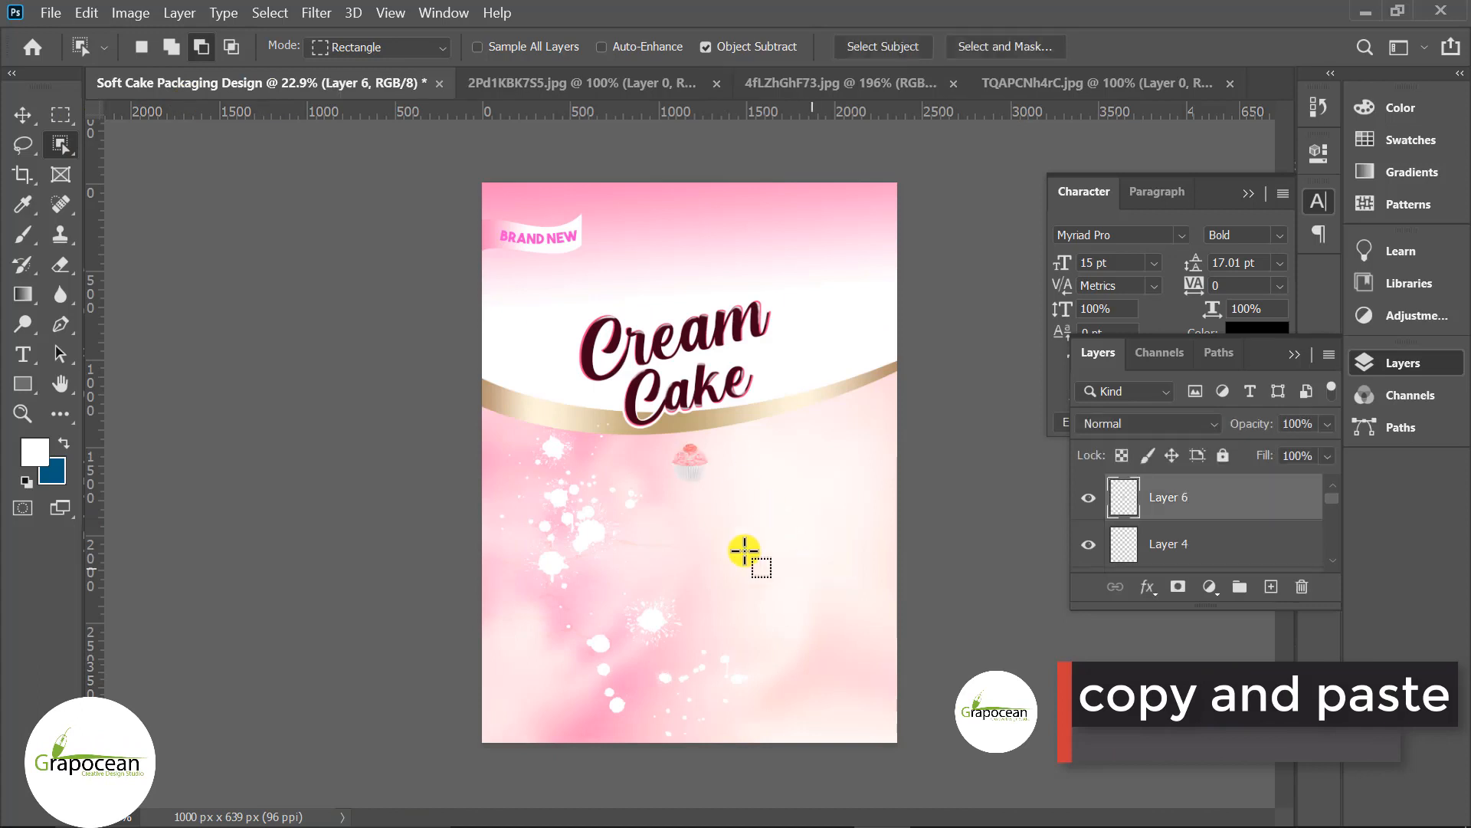
Place the cupcake beside the end of the word Cream, scaled to about 189% and rotated about -29 degrees.
click(23, 115)
drag(697, 452, 779, 345)
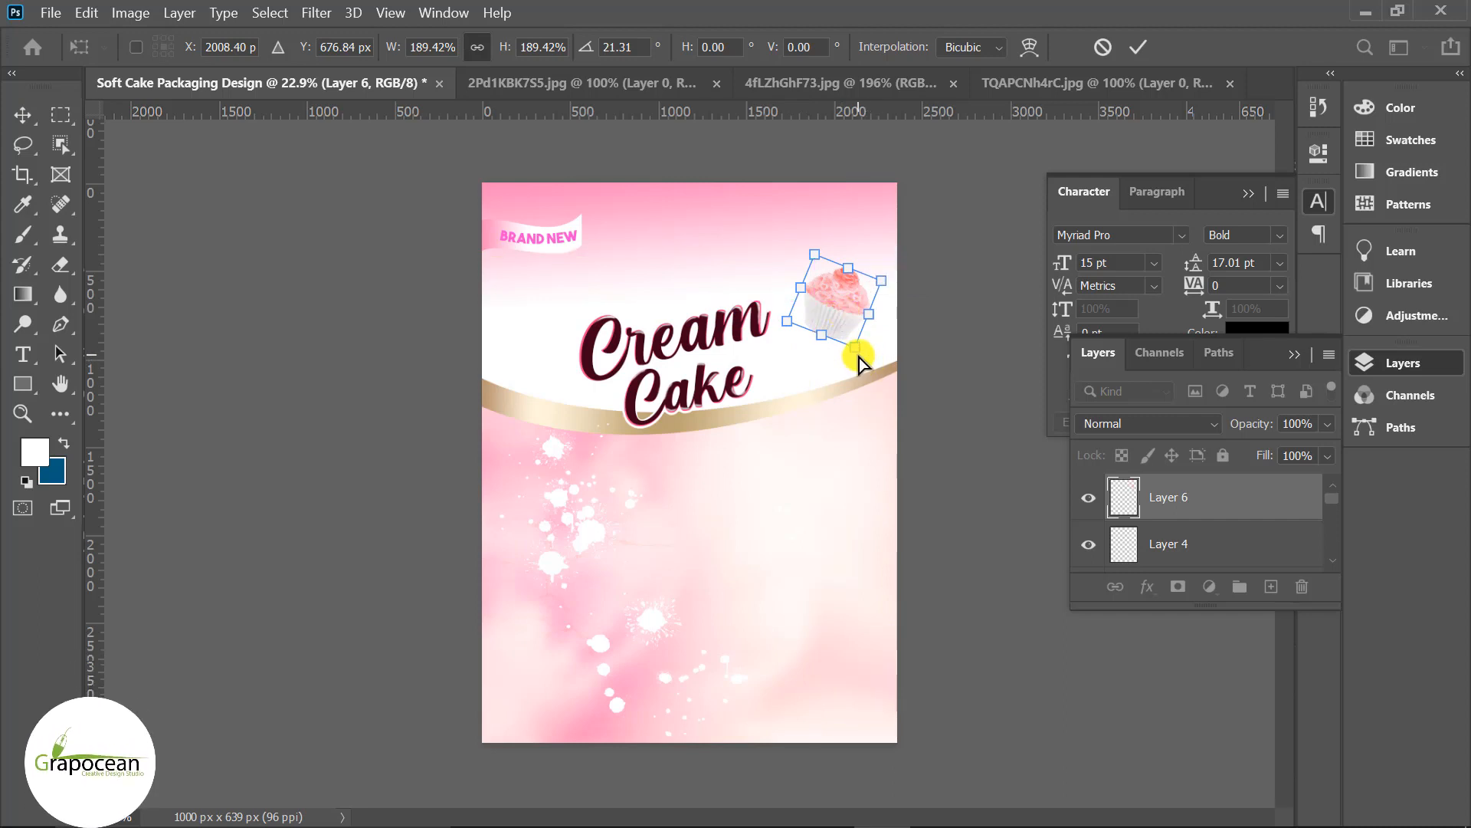
scroll(866, 345, up, 2)
drag(880, 322, 964, 282)
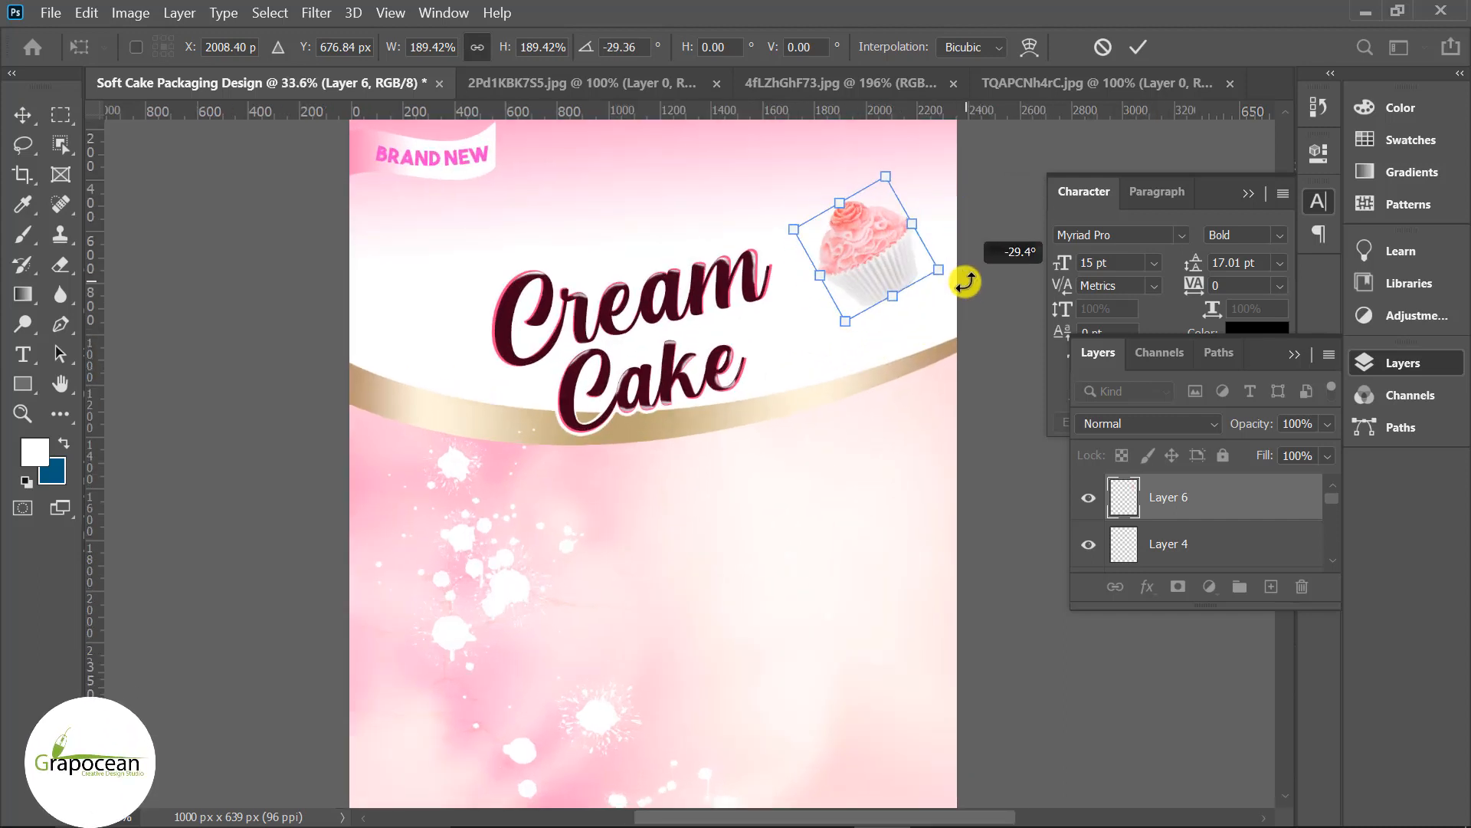
key(Return)
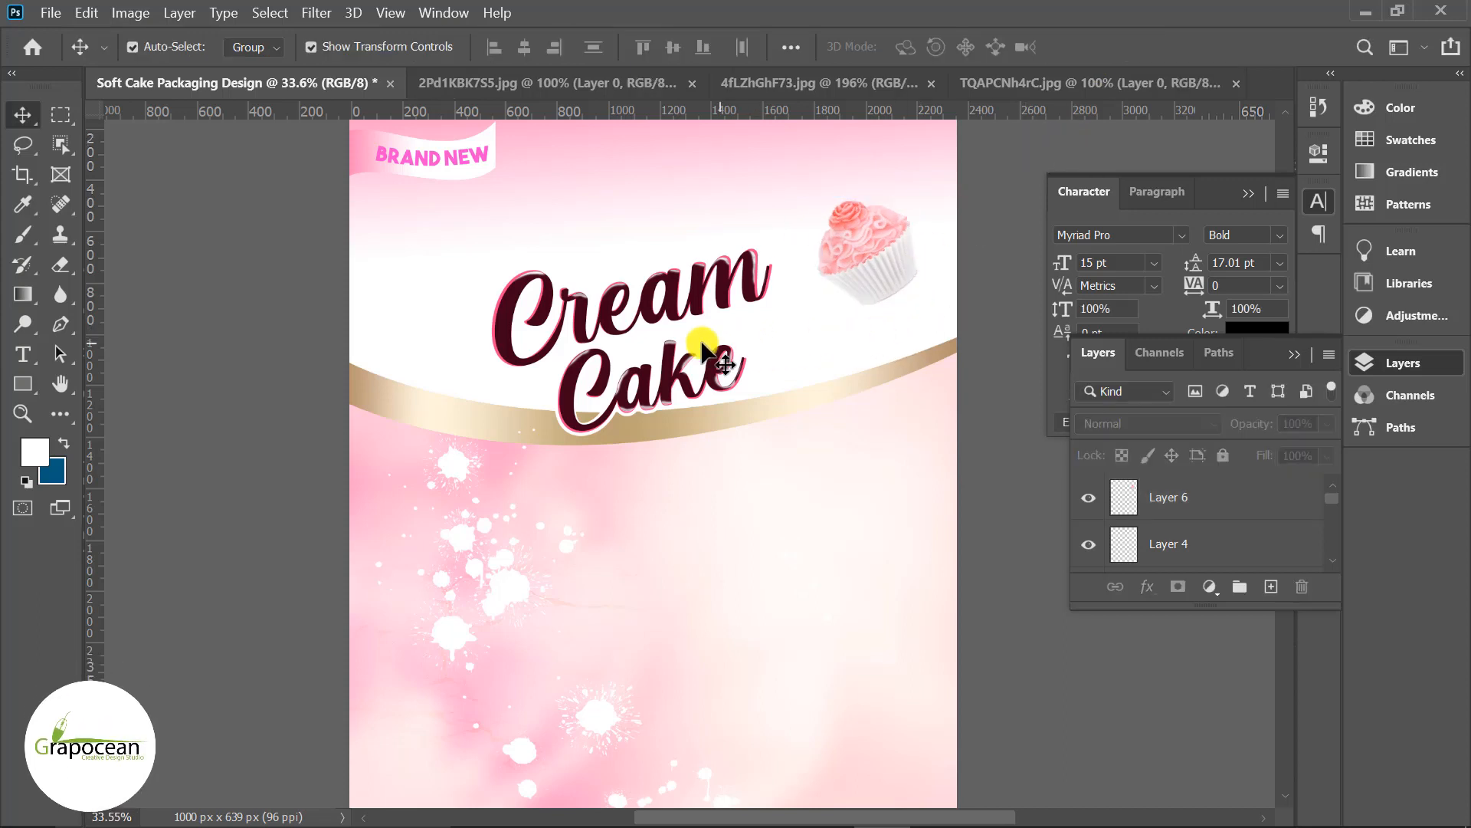
scroll(907, 329, down, 2)
scroll(866, 322, up, 1)
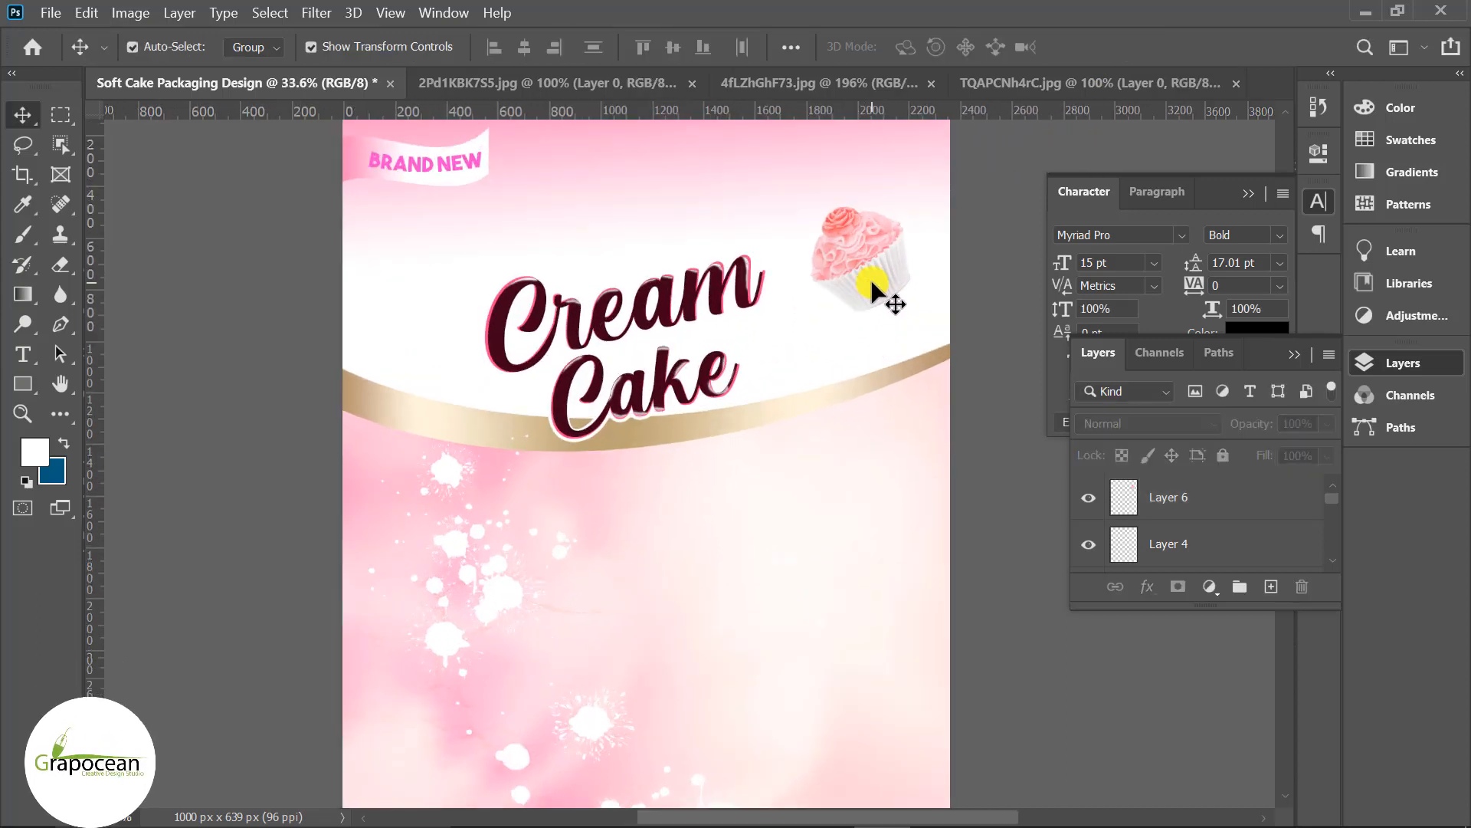
Add a new empty layer between the cupcake layer and Layer 4.
click(1140, 496)
click(1198, 546)
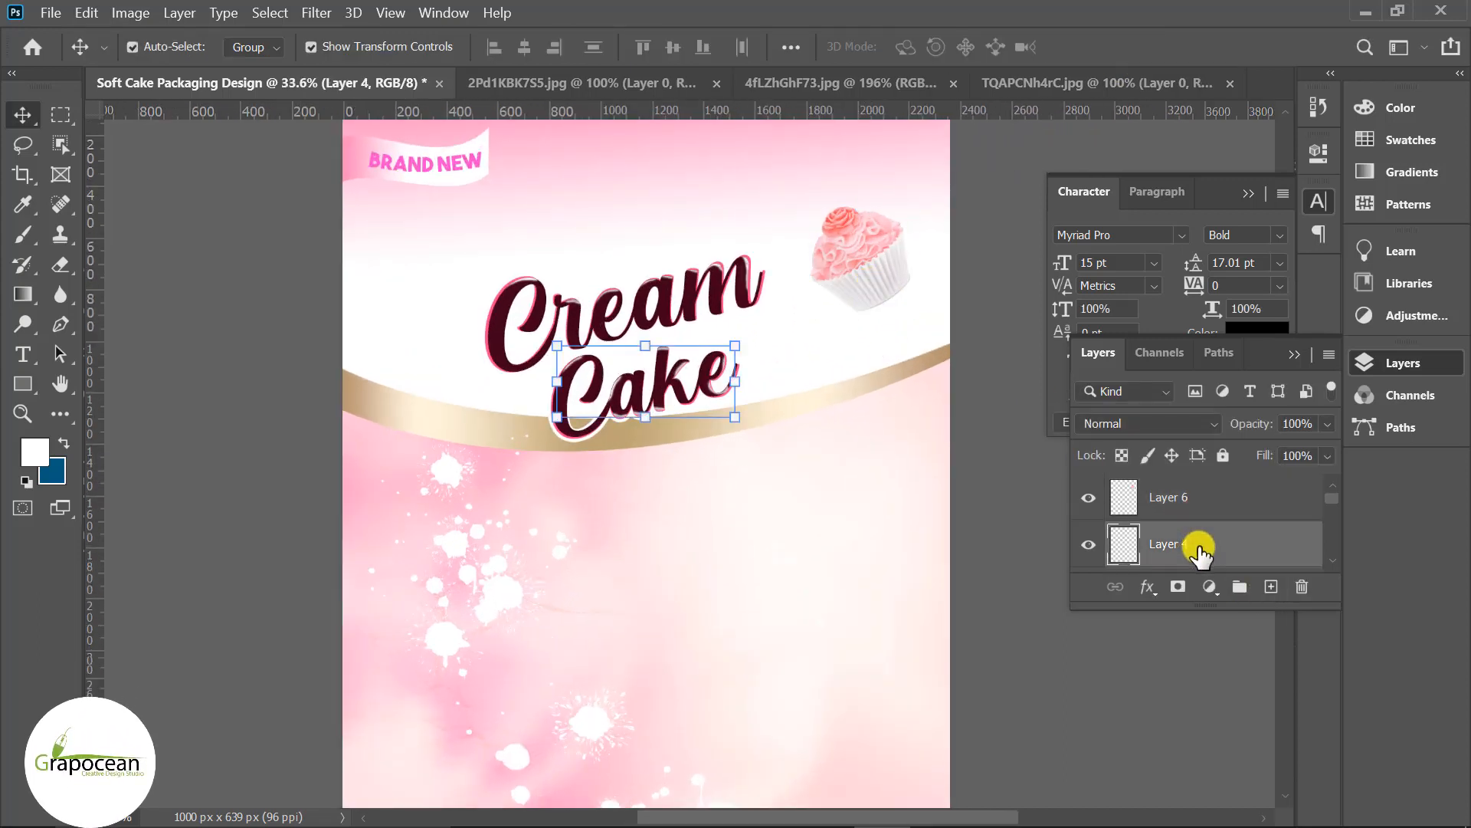
click(1273, 587)
Switch the Brush tool to the Soft Round general brush and set its size to 105 px.
click(23, 234)
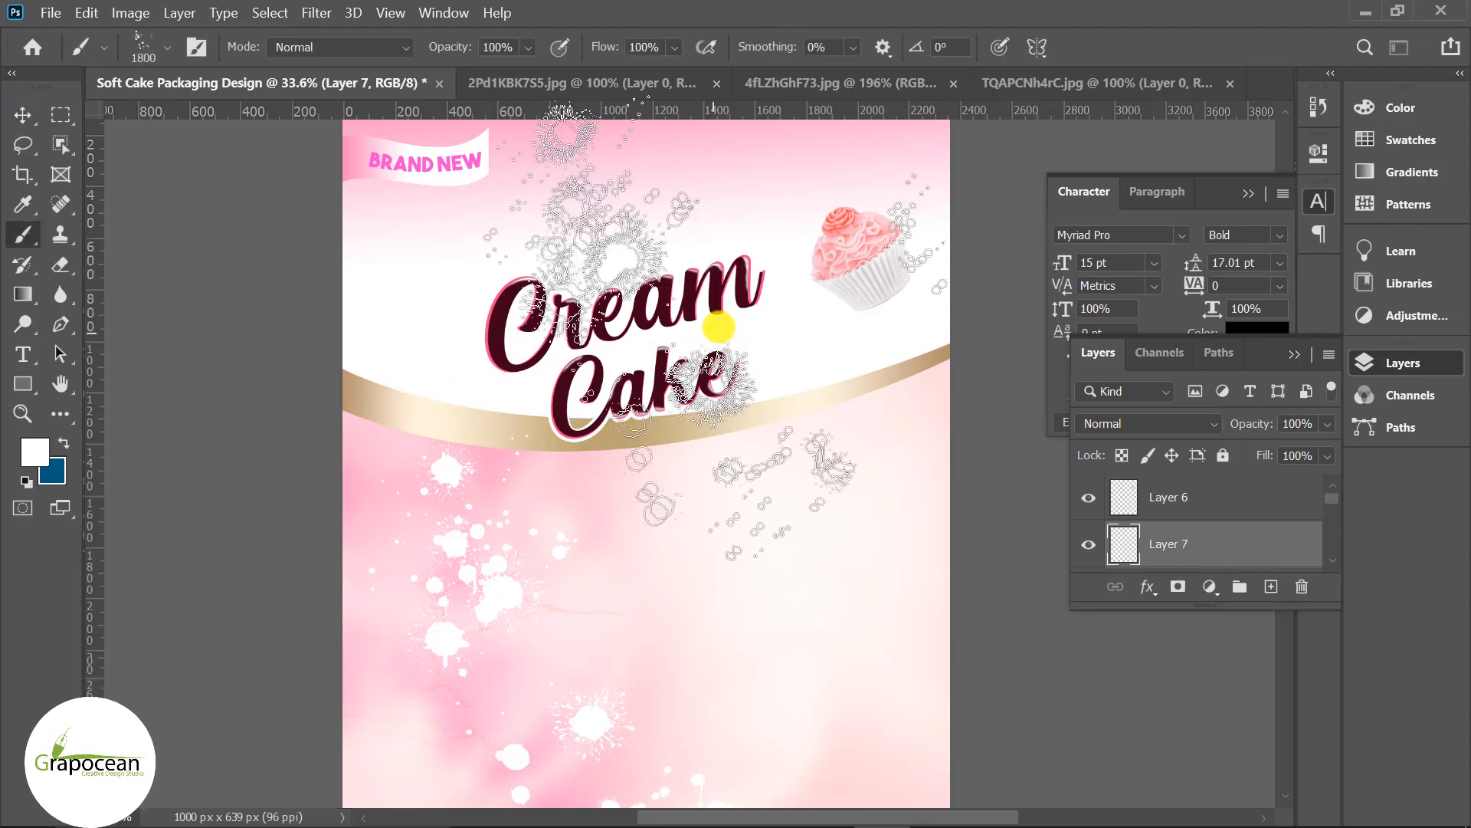
click(146, 46)
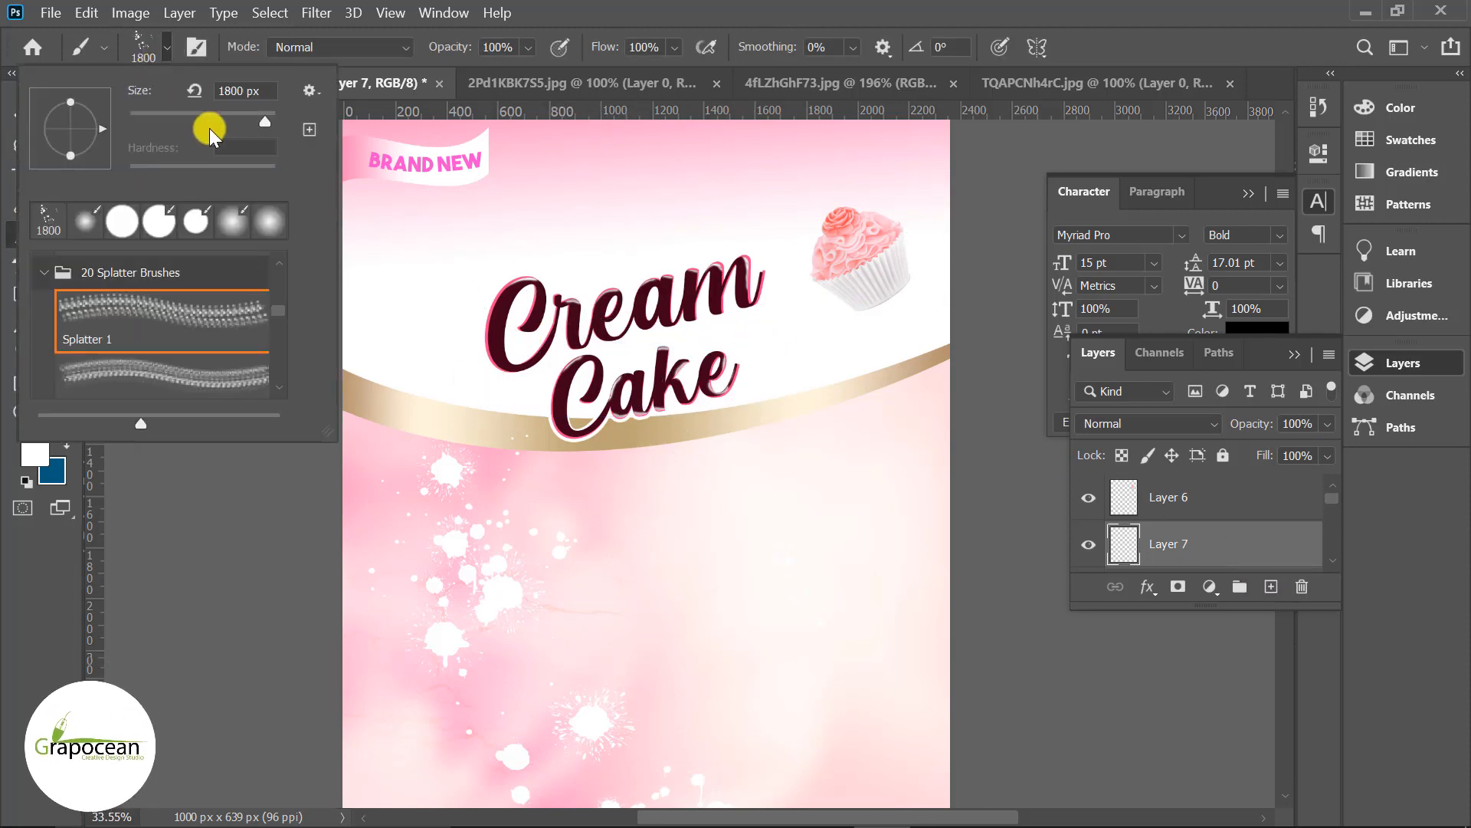
scroll(174, 297, up, 2)
drag(279, 311, 289, 252)
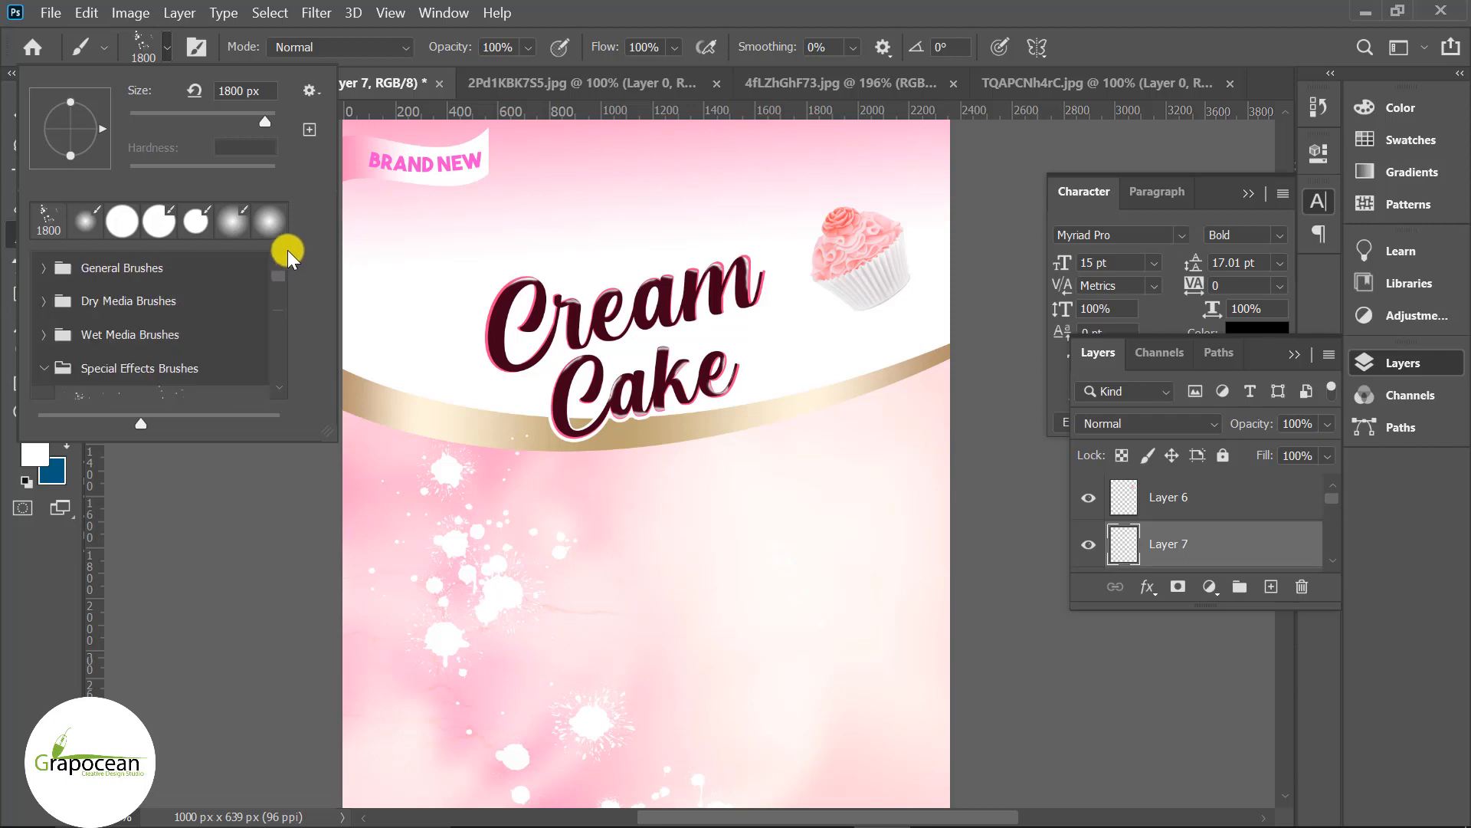
click(44, 268)
click(138, 322)
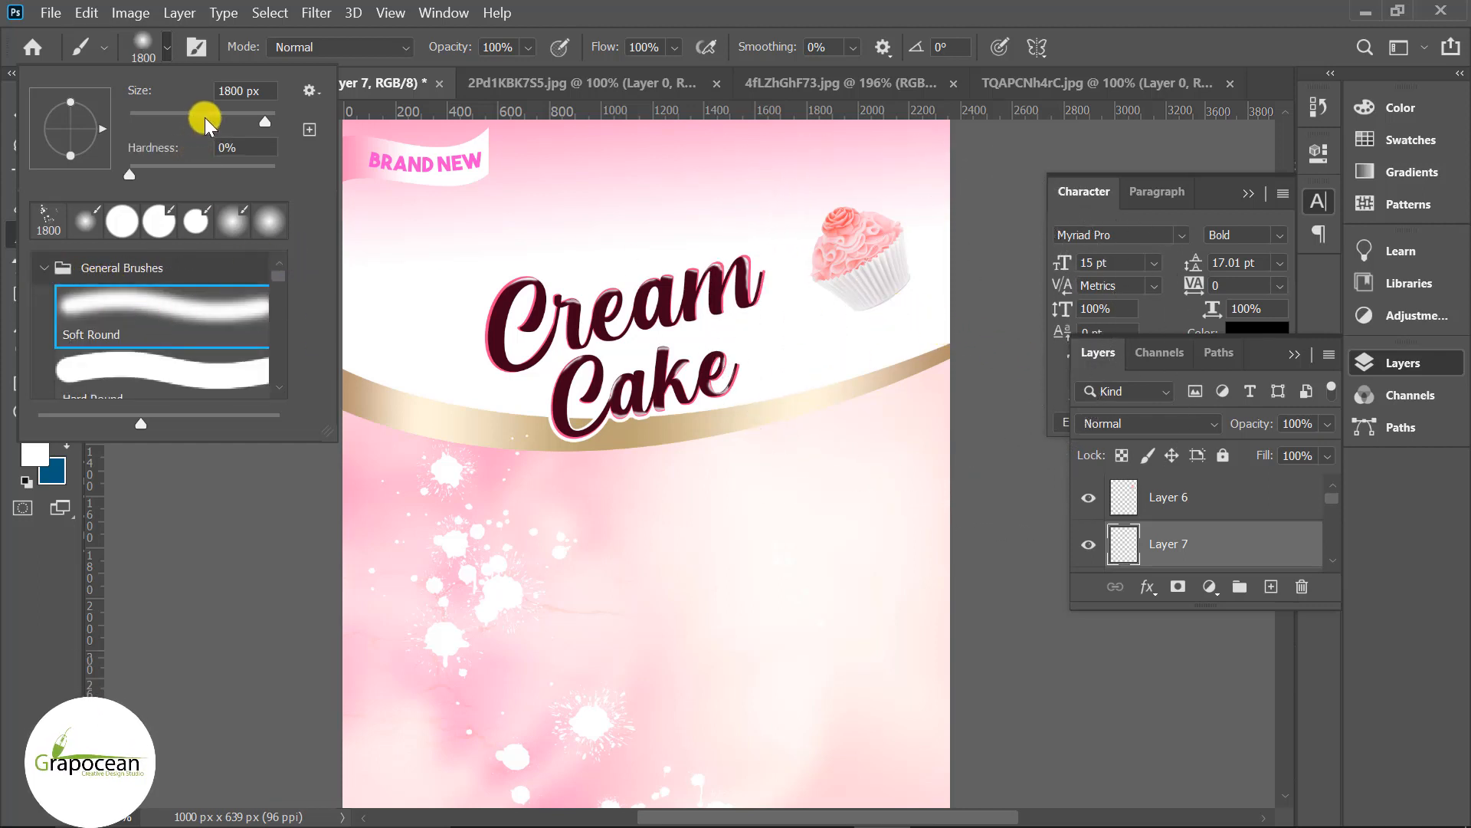
key(Return)
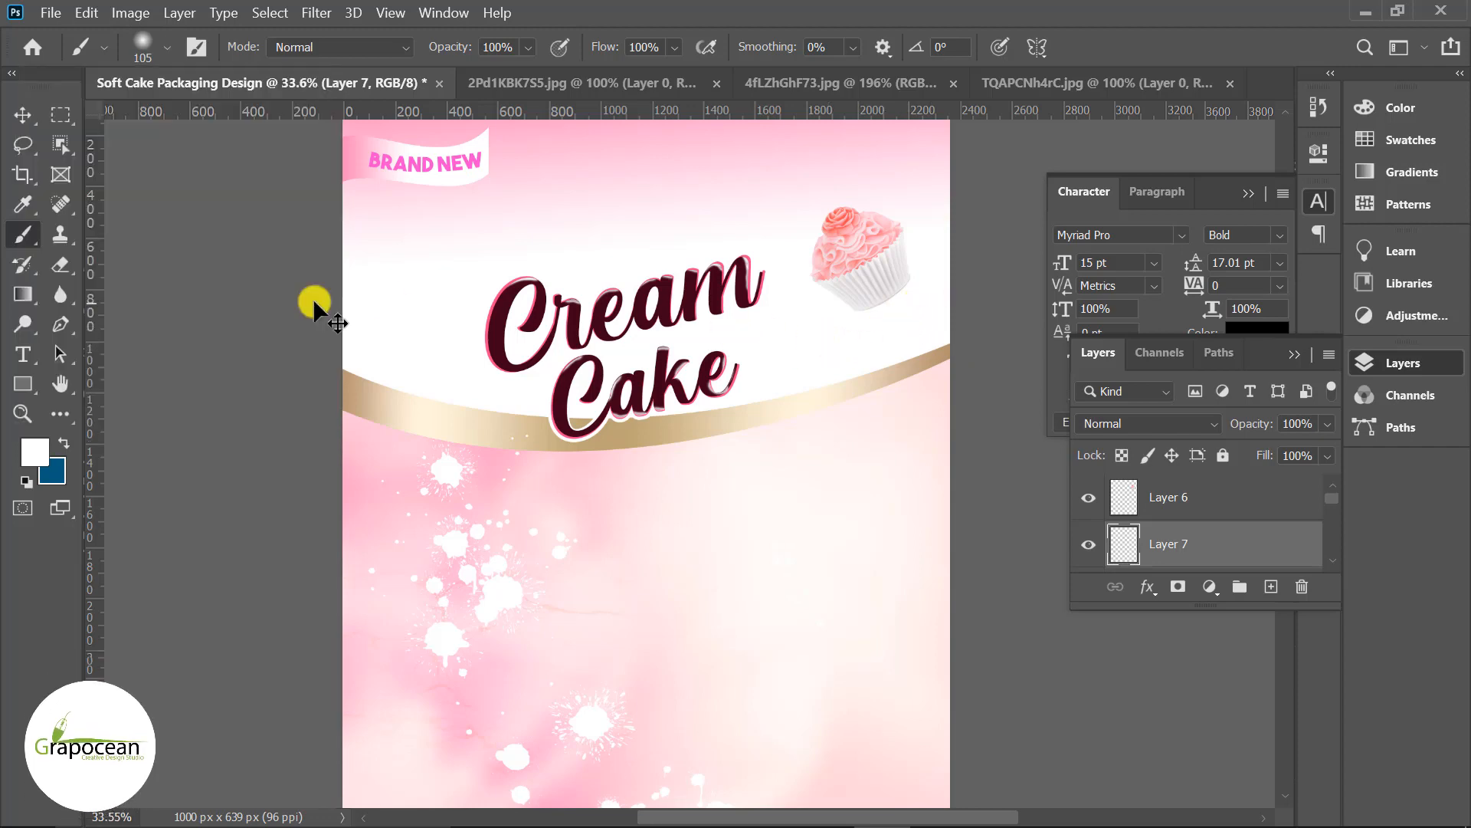
Set the foreground colour to black and paint one soft 400 px shadow dab below the cupcake on Layer 7.
click(34, 453)
click(1303, 311)
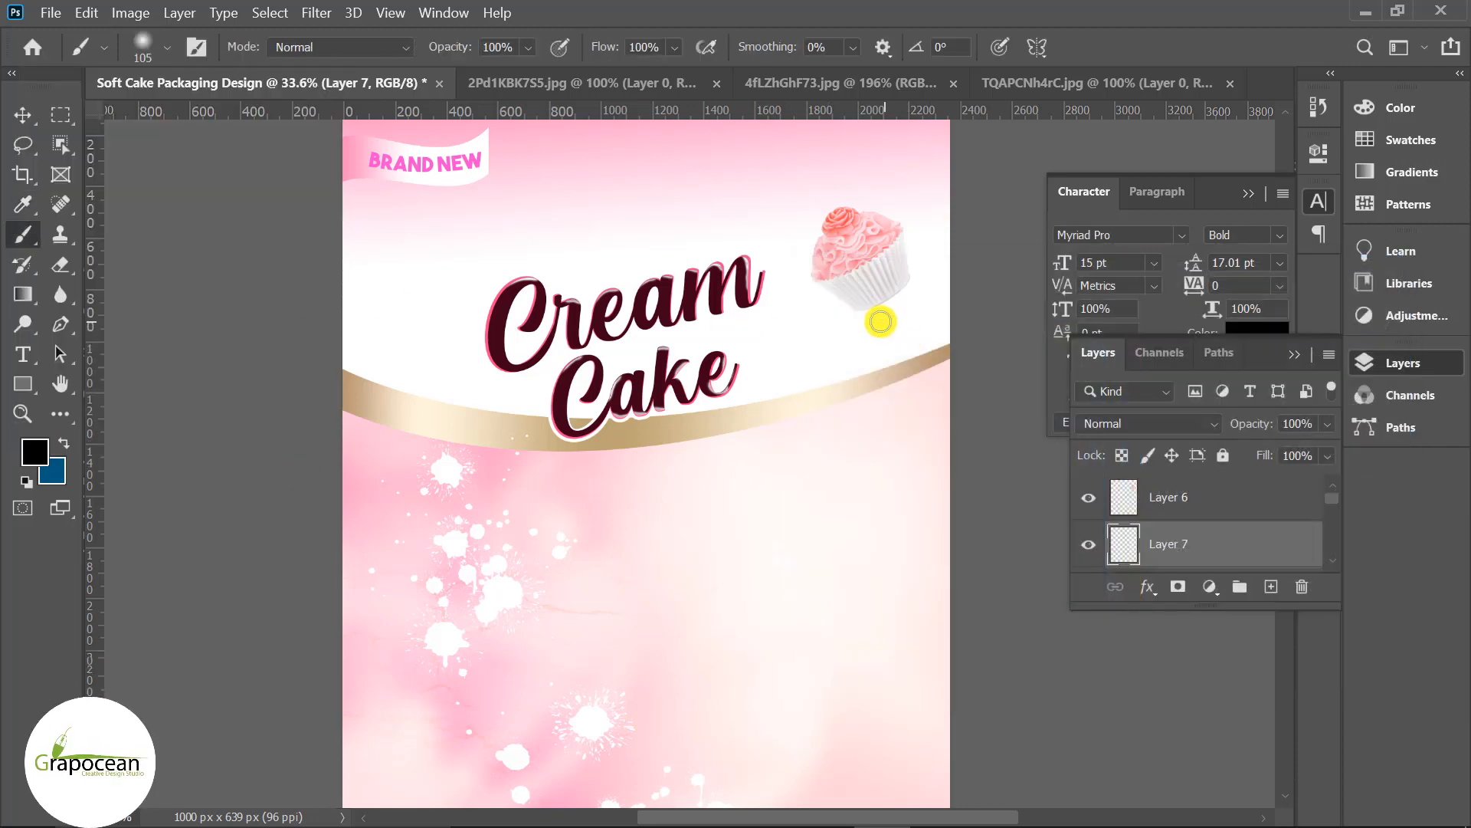
drag(862, 321, 966, 289)
key(ctrl+z)
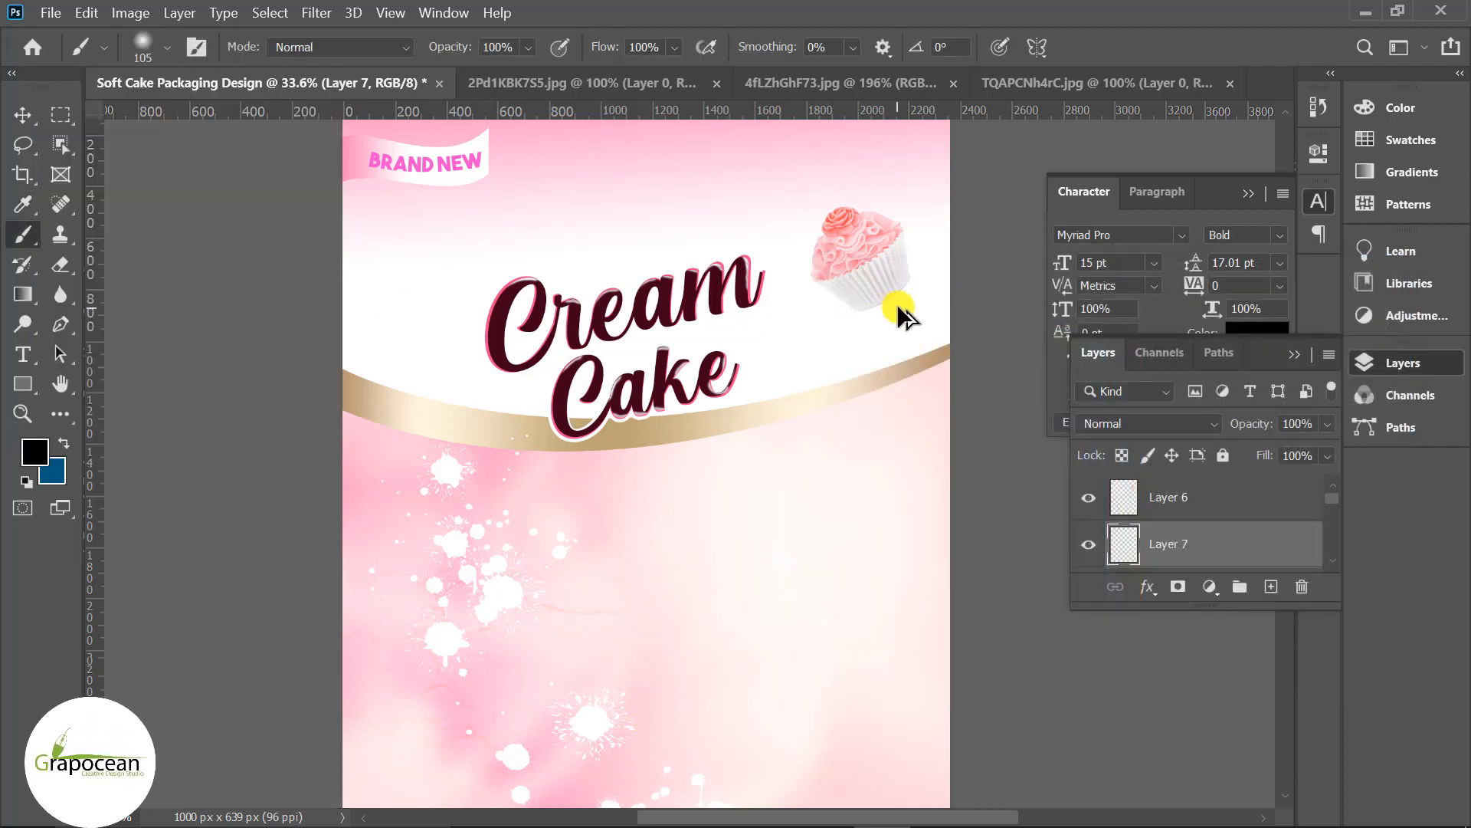
scroll(907, 314, up, 2)
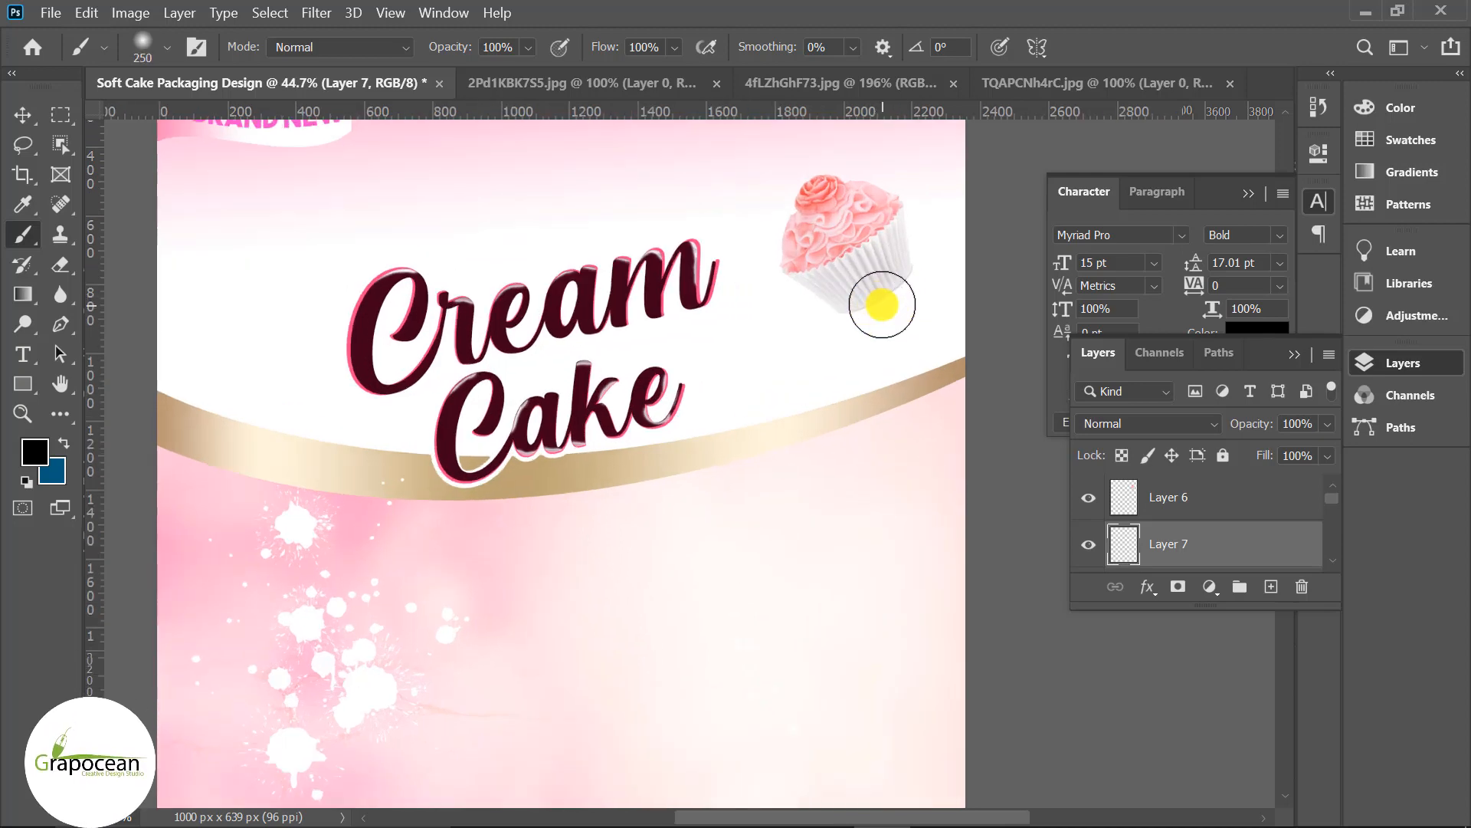
key(bracketright)
key(bracketright)
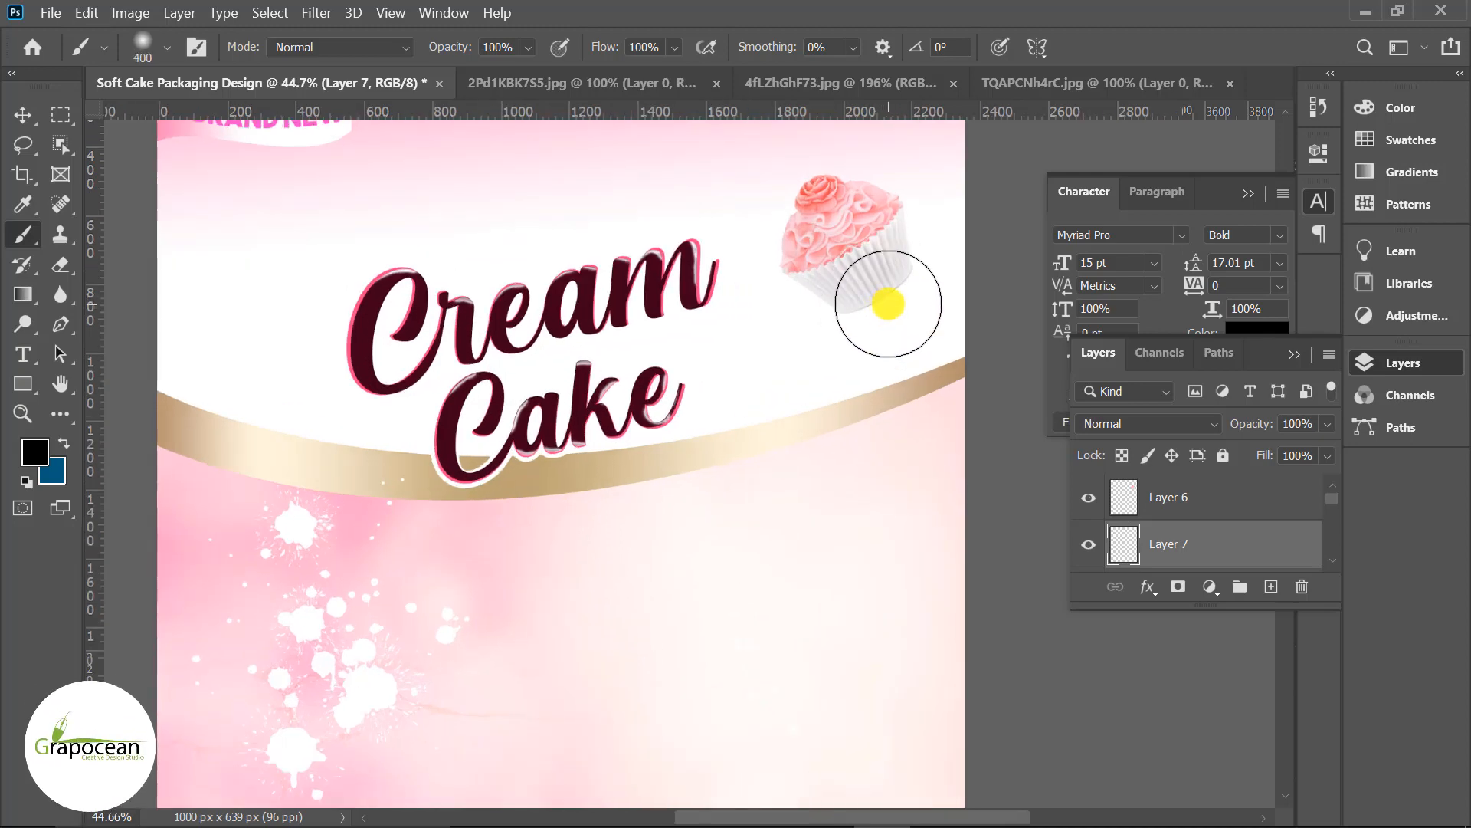
click(889, 304)
scroll(950, 397, down, 3)
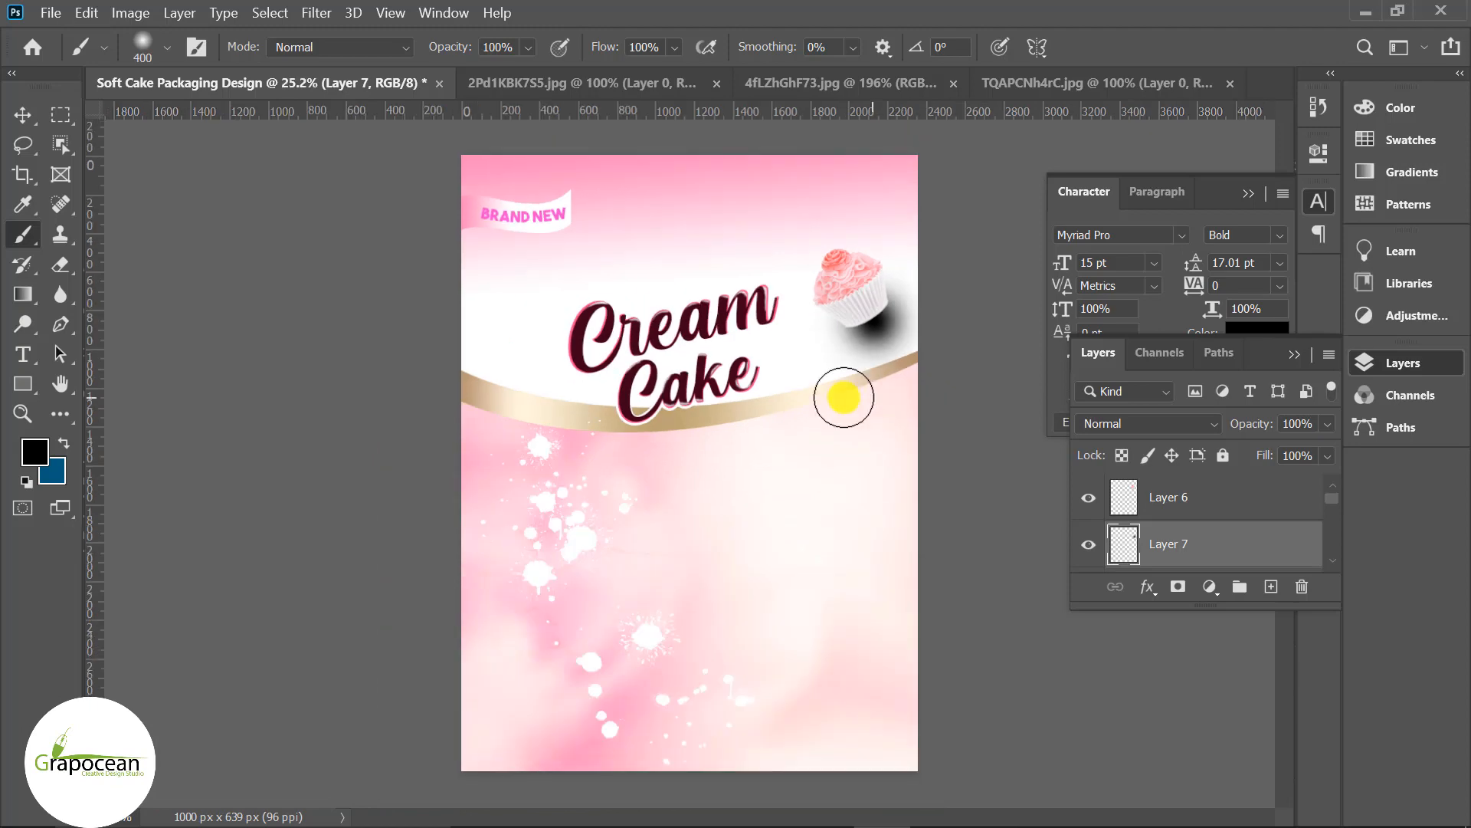
Add a layer mask to Layer 7 and fade the shadow's lower part with a diagonal black gradient, then deselect the layer.
click(22, 115)
click(1178, 586)
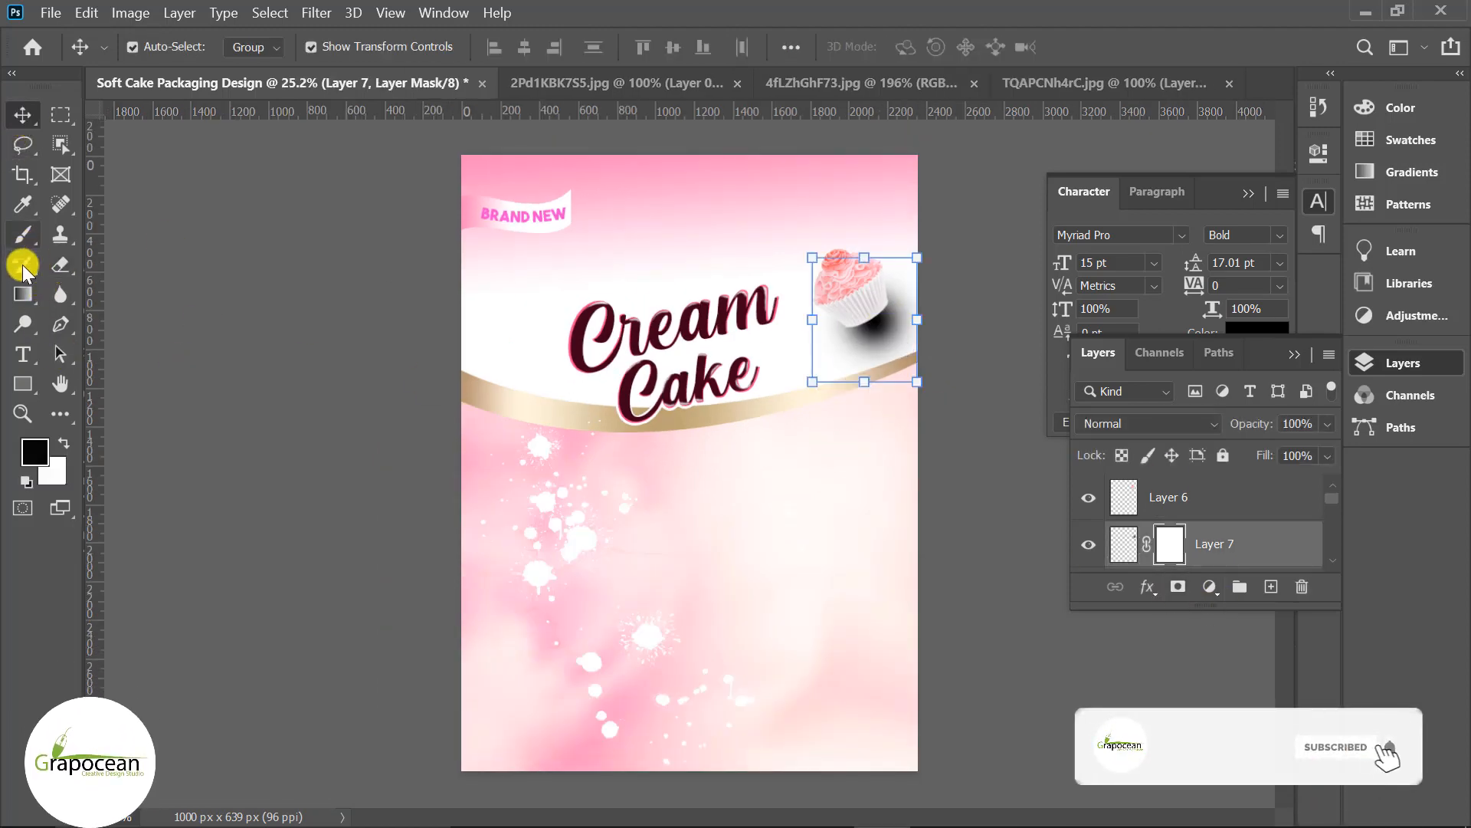
click(22, 294)
drag(862, 316, 910, 388)
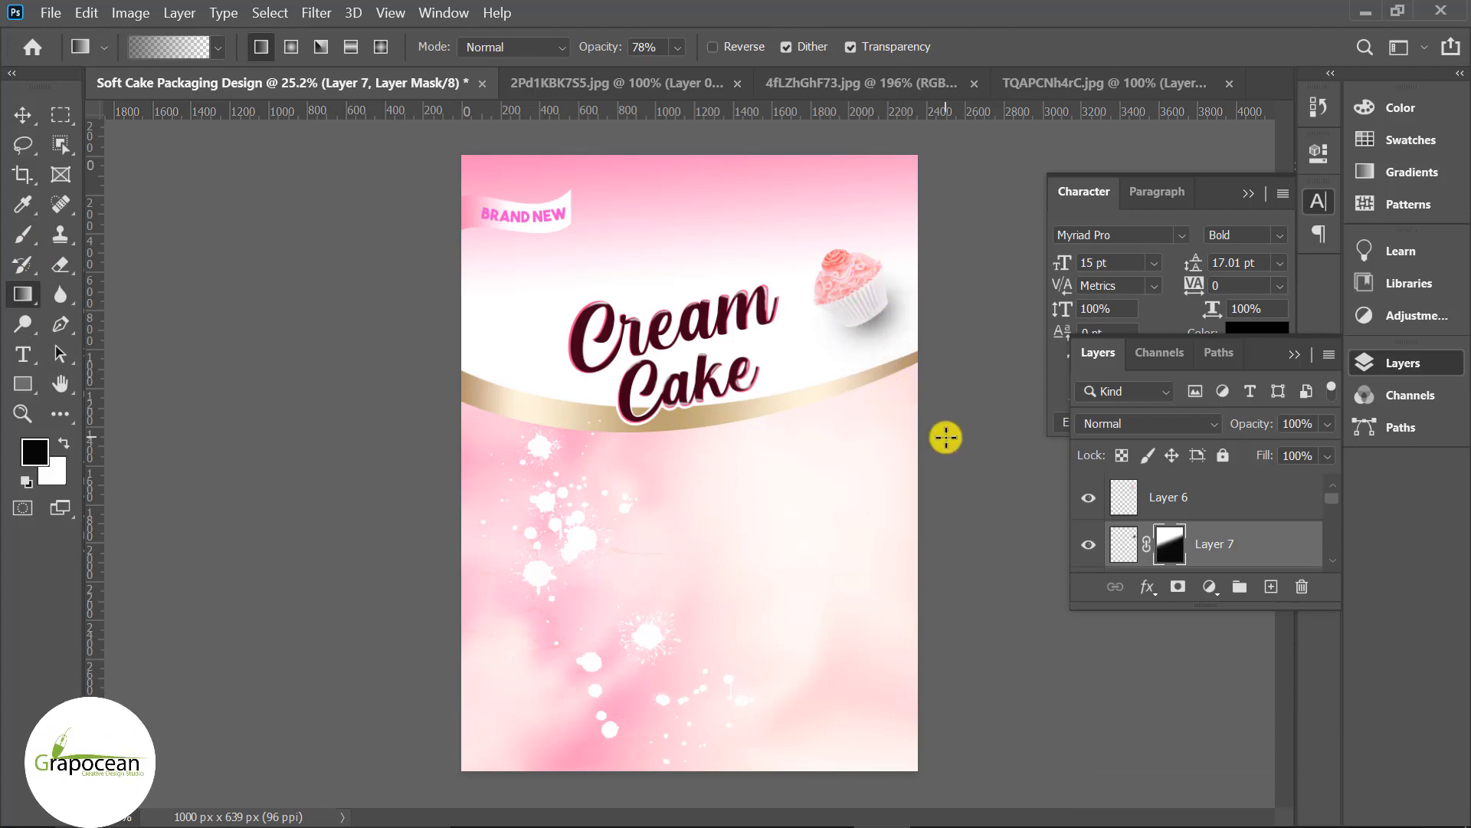
click(22, 114)
click(310, 471)
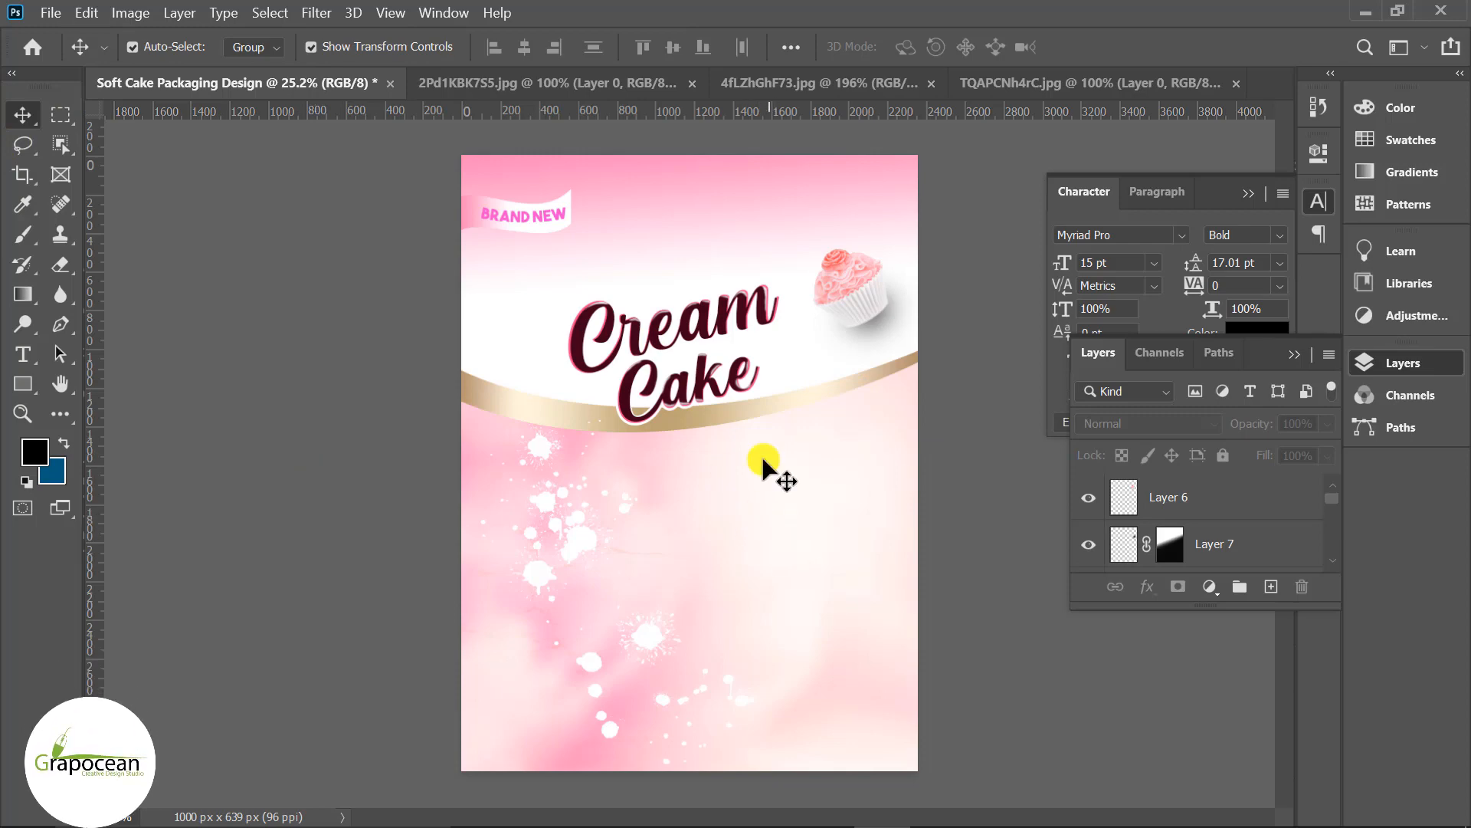
Switch to the 4fLZhGhF73.jpg document and clear the selection around the ruffled pink cupcake.
click(505, 85)
click(784, 81)
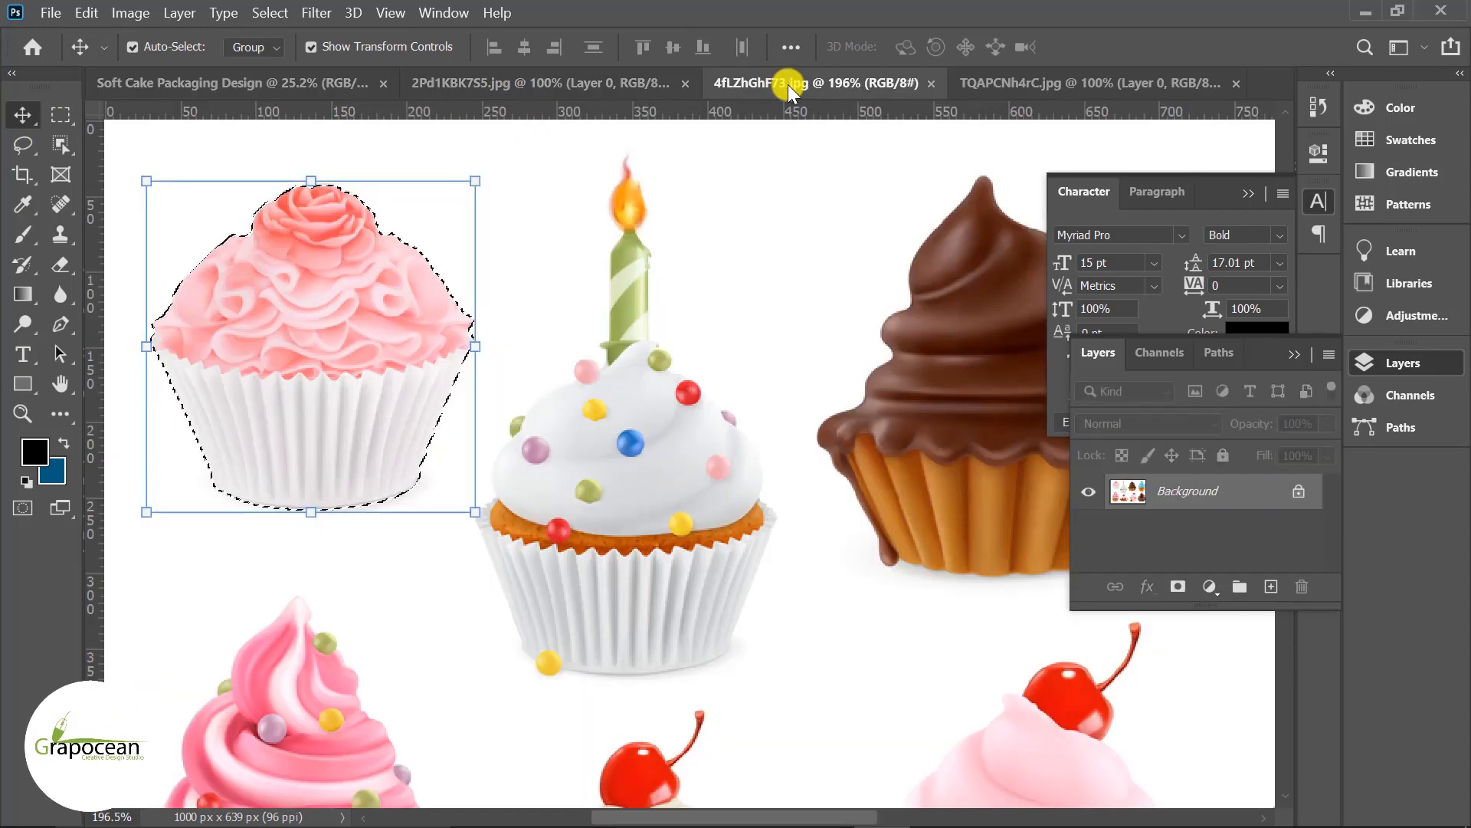
scroll(623, 511, down, 1)
scroll(622, 511, down, 2)
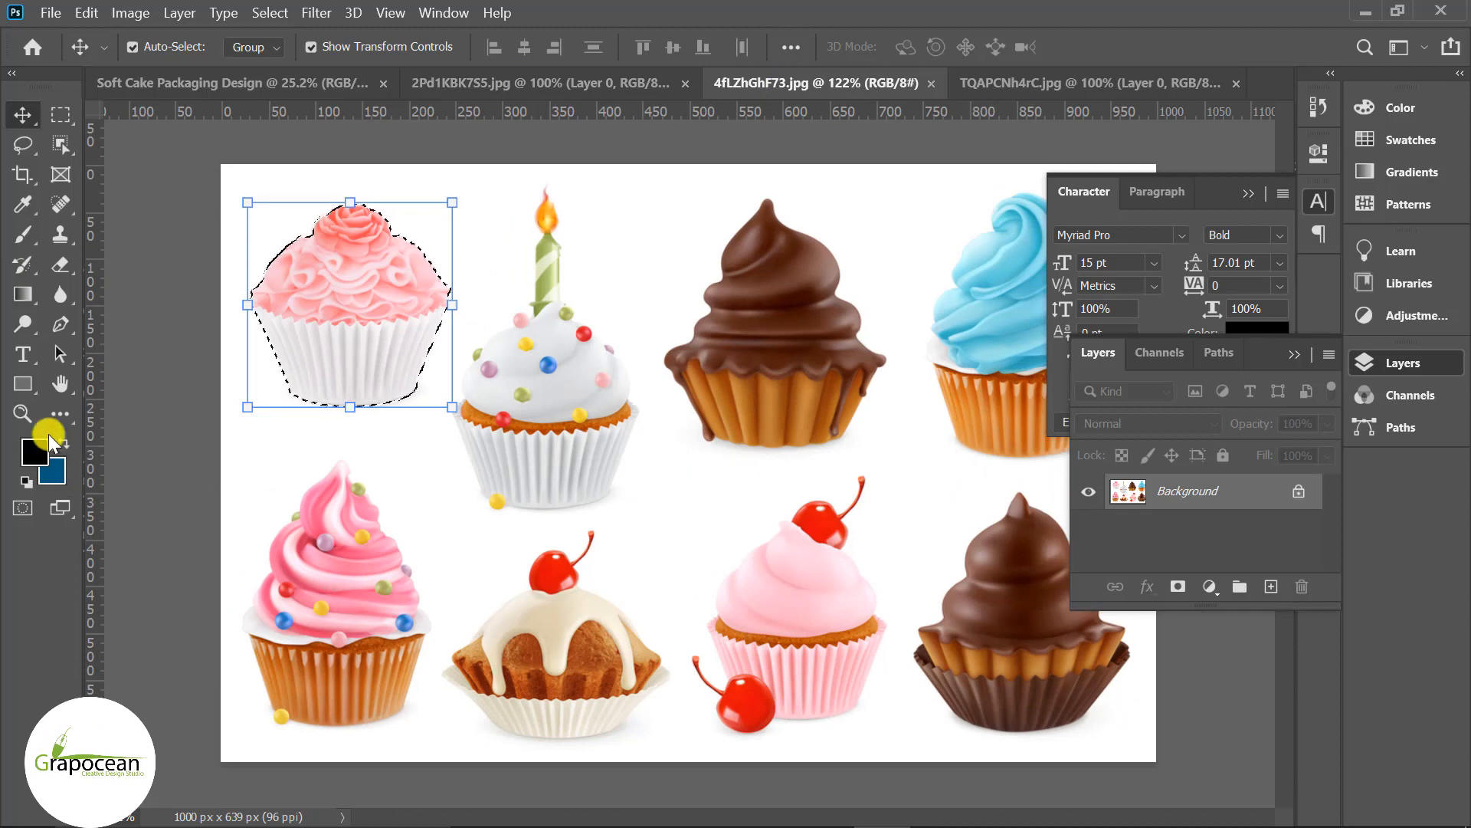
click(60, 114)
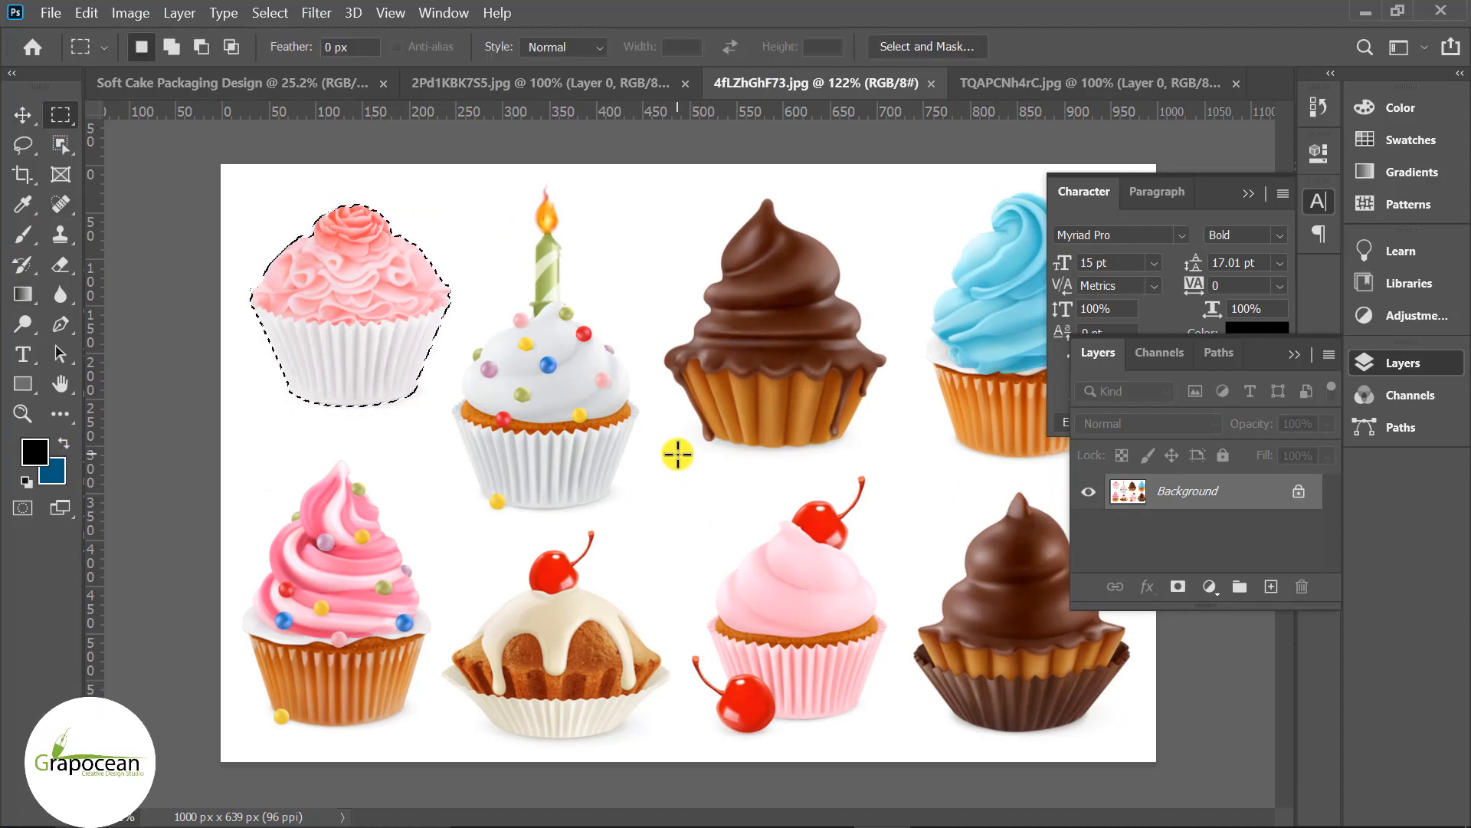
drag(855, 644, 910, 755)
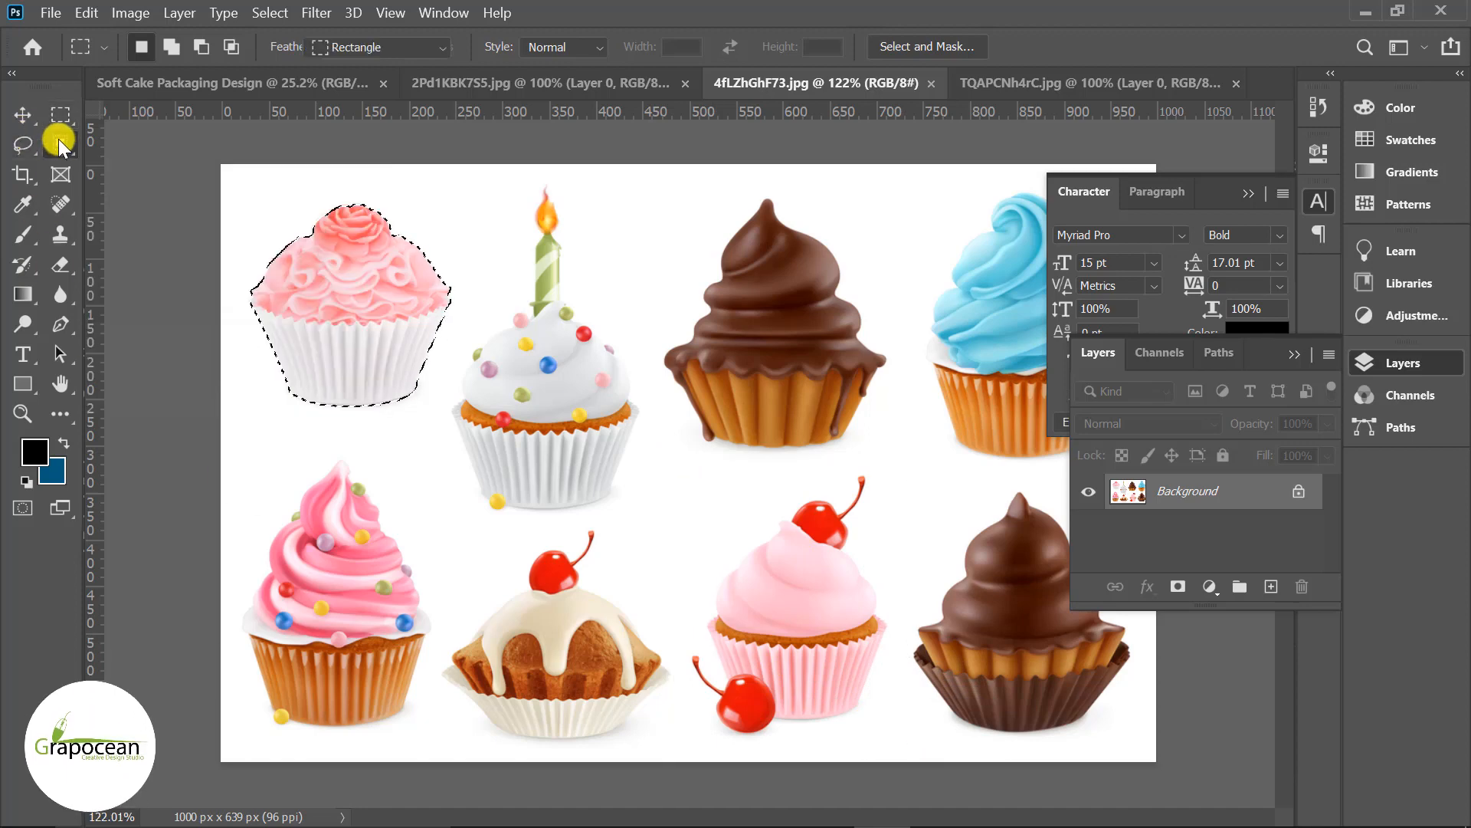
drag(61, 144, 153, 143)
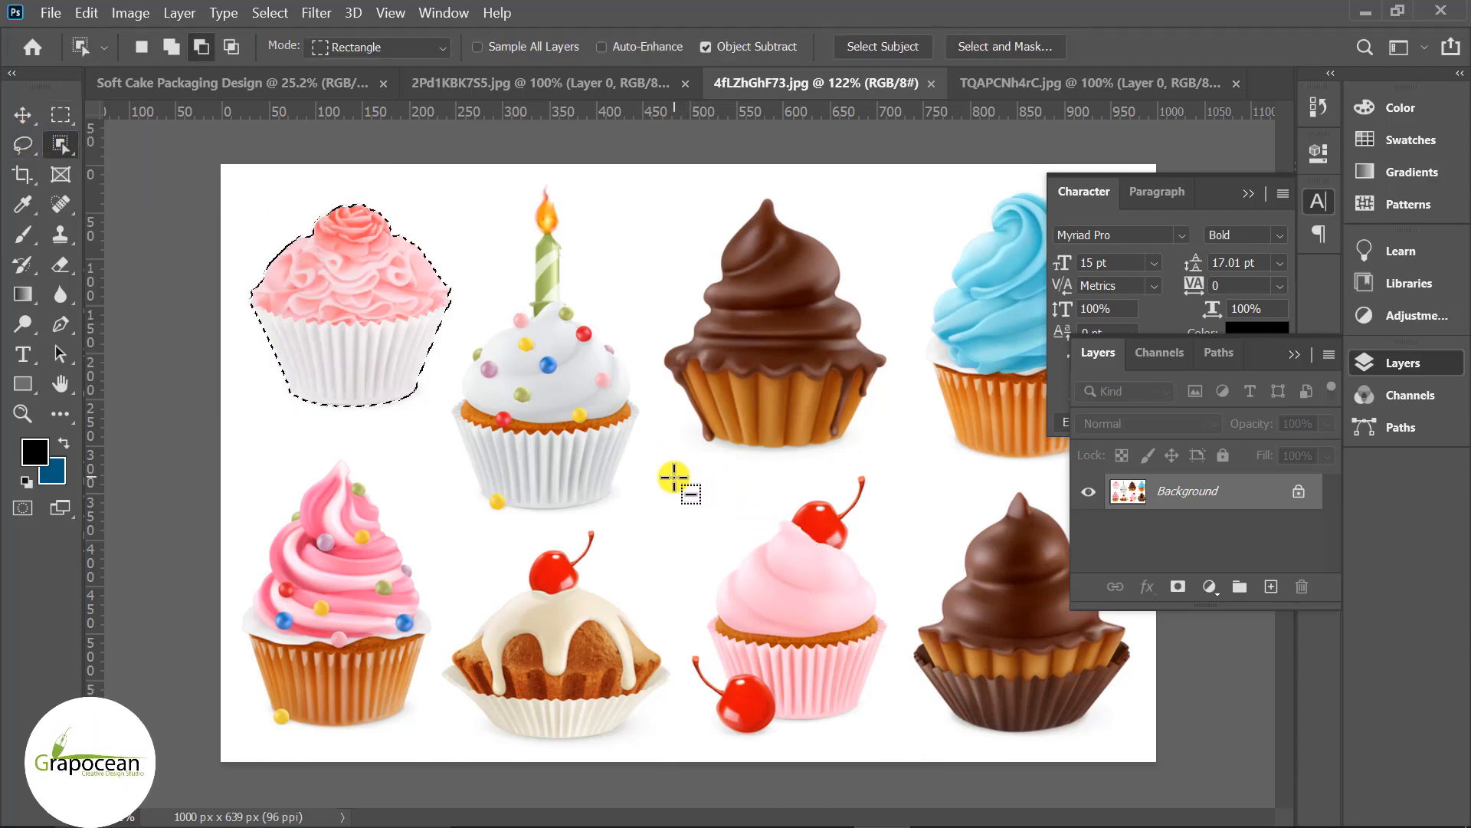
click(61, 114)
click(337, 376)
Select the pink-frosted cupcake with two cherries using the Object Selection tool.
right_click(61, 143)
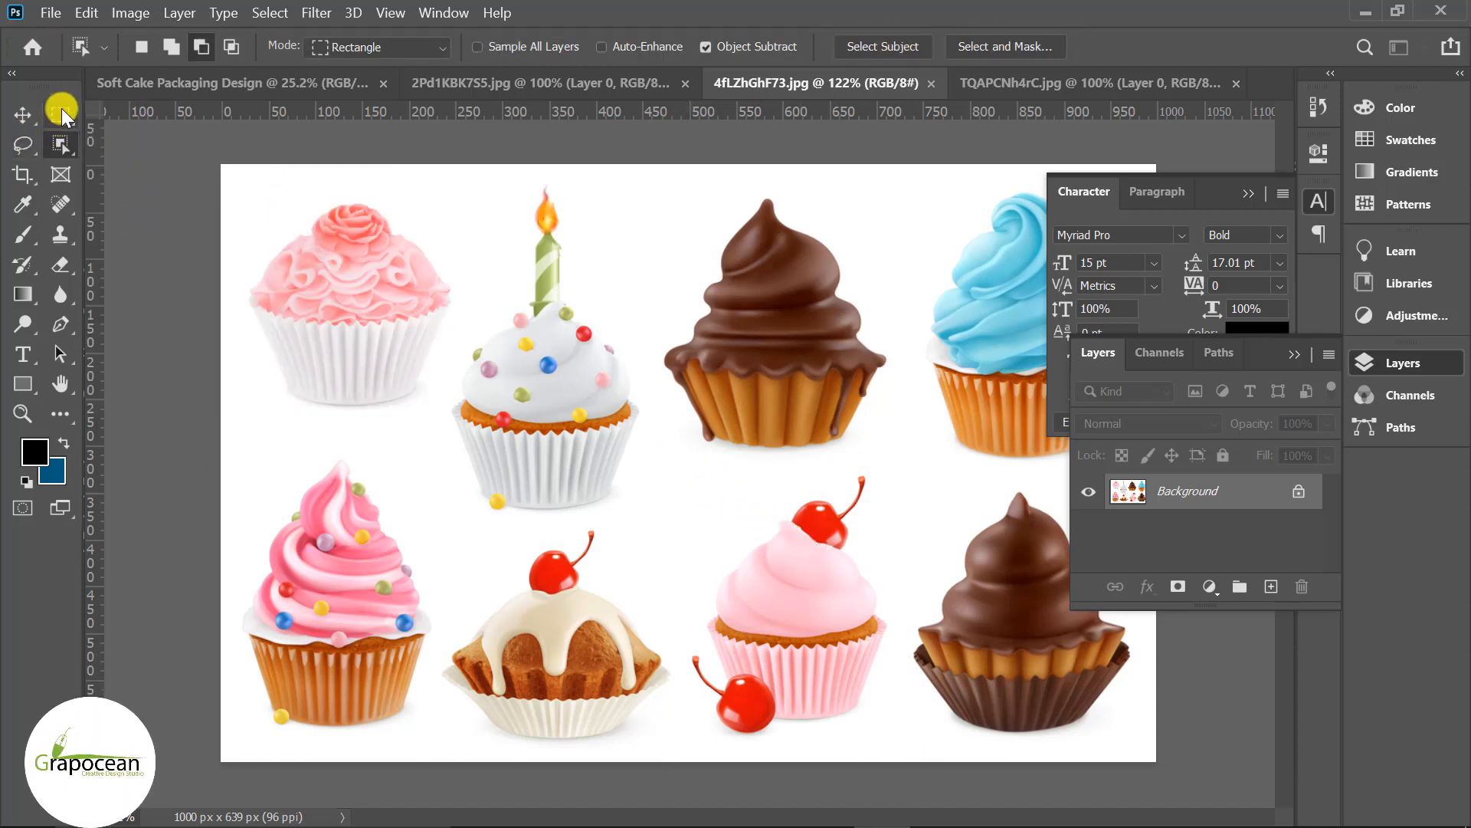
right_click(62, 115)
right_click(63, 151)
click(139, 146)
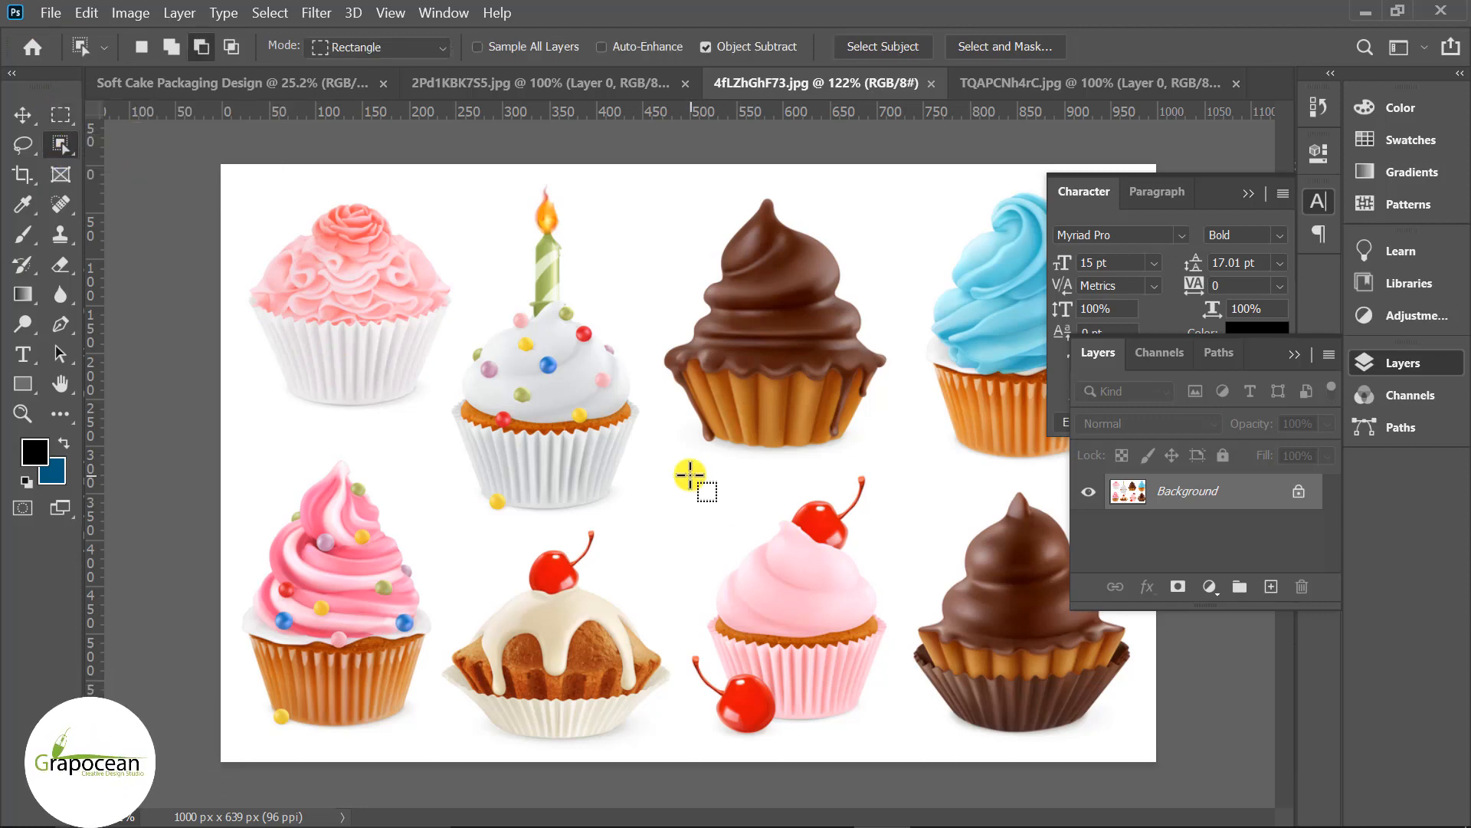
drag(678, 474, 905, 760)
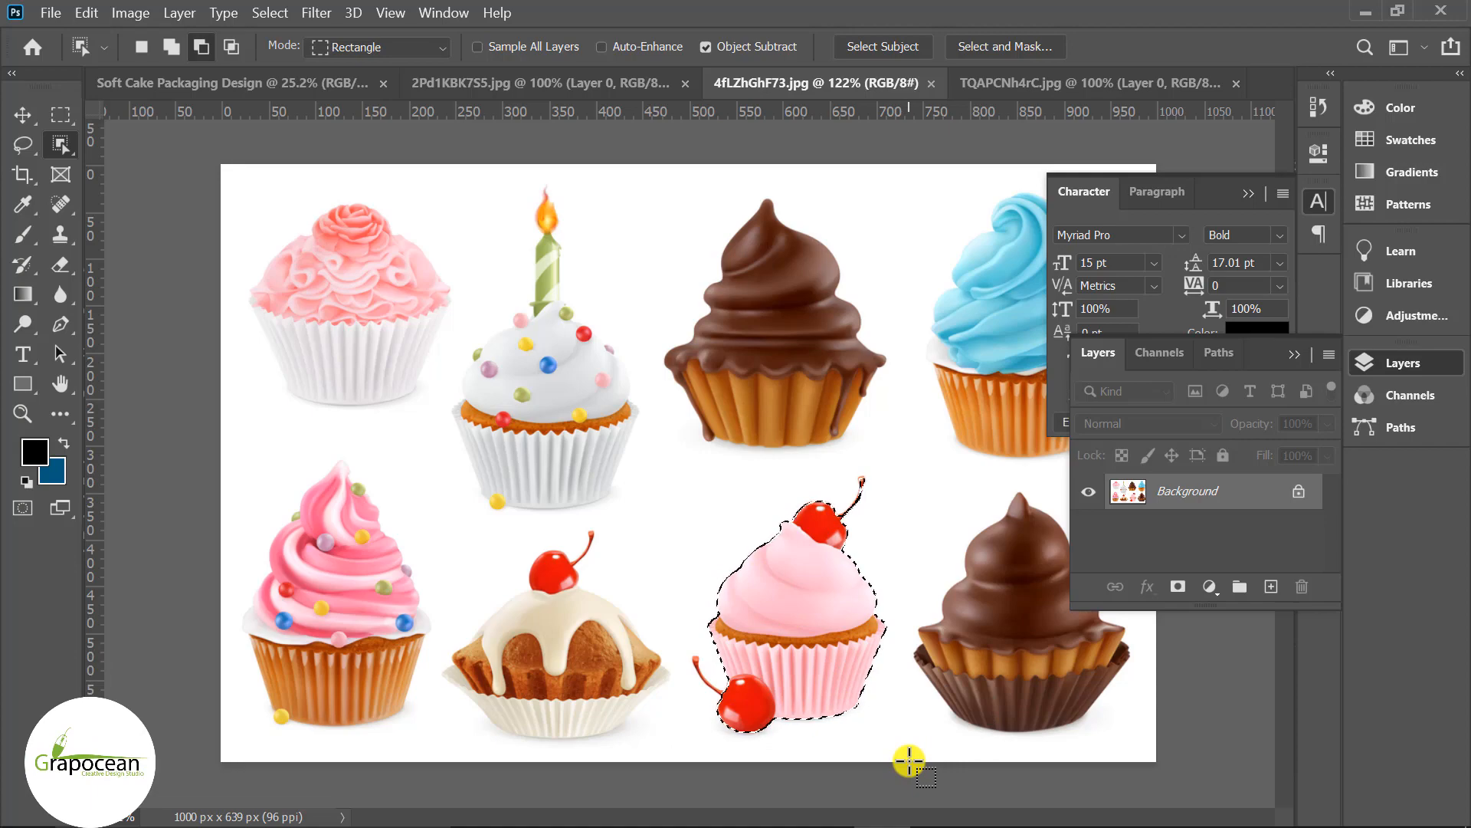
Add the lower cherry's stem to the cupcake selection by tracing around it with the Lasso tool.
scroll(742, 703, up, 8)
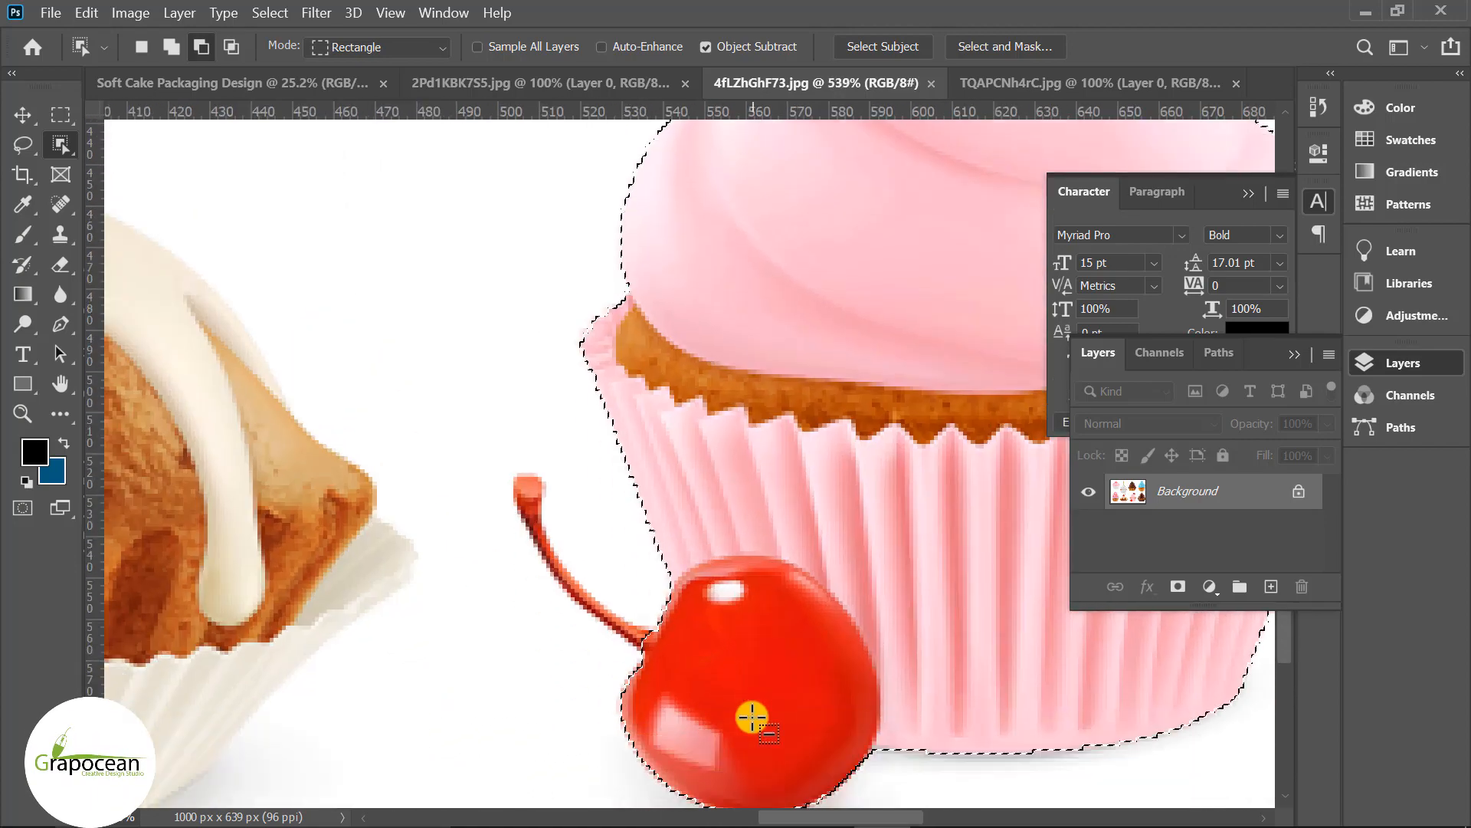
scroll(640, 642, up, 5)
right_click(60, 143)
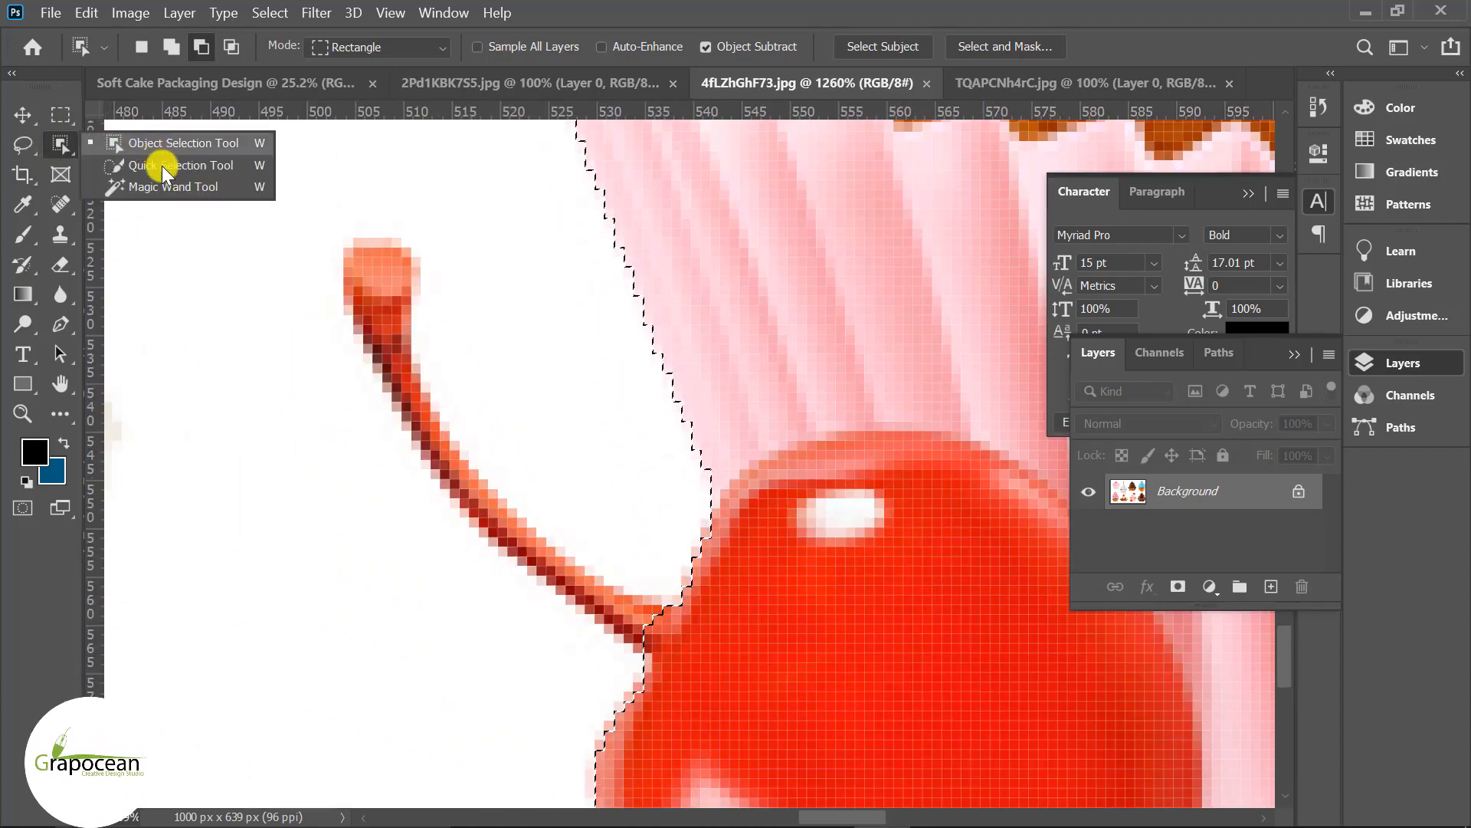
click(31, 140)
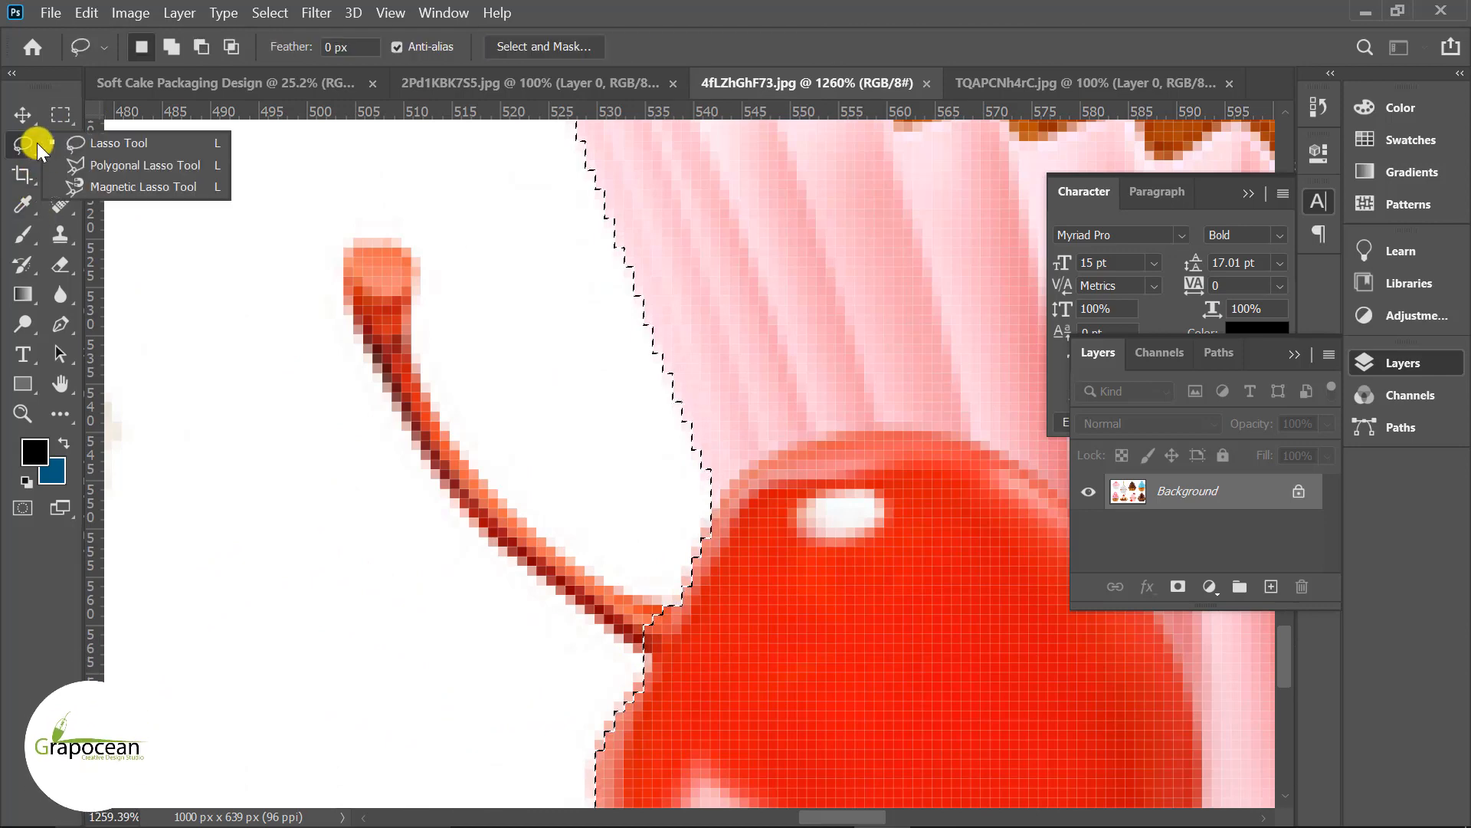
scroll(606, 629, up, 1)
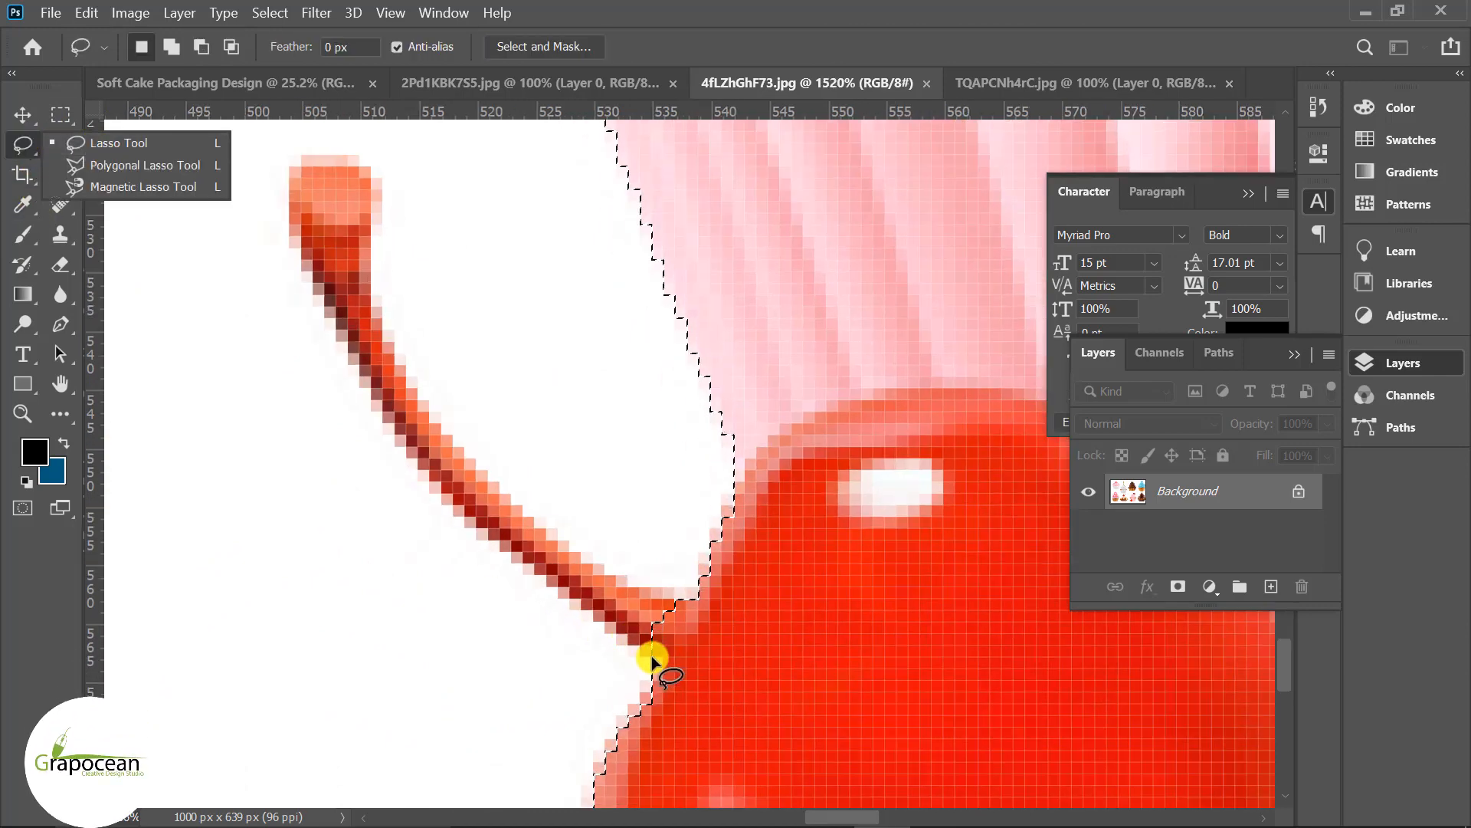
mouse_move(653, 656)
mouse_down()
mouse_move(600, 631)
mouse_move(398, 453)
mouse_move(410, 475)
mouse_move(342, 324)
mouse_up()
key(ctrl+z)
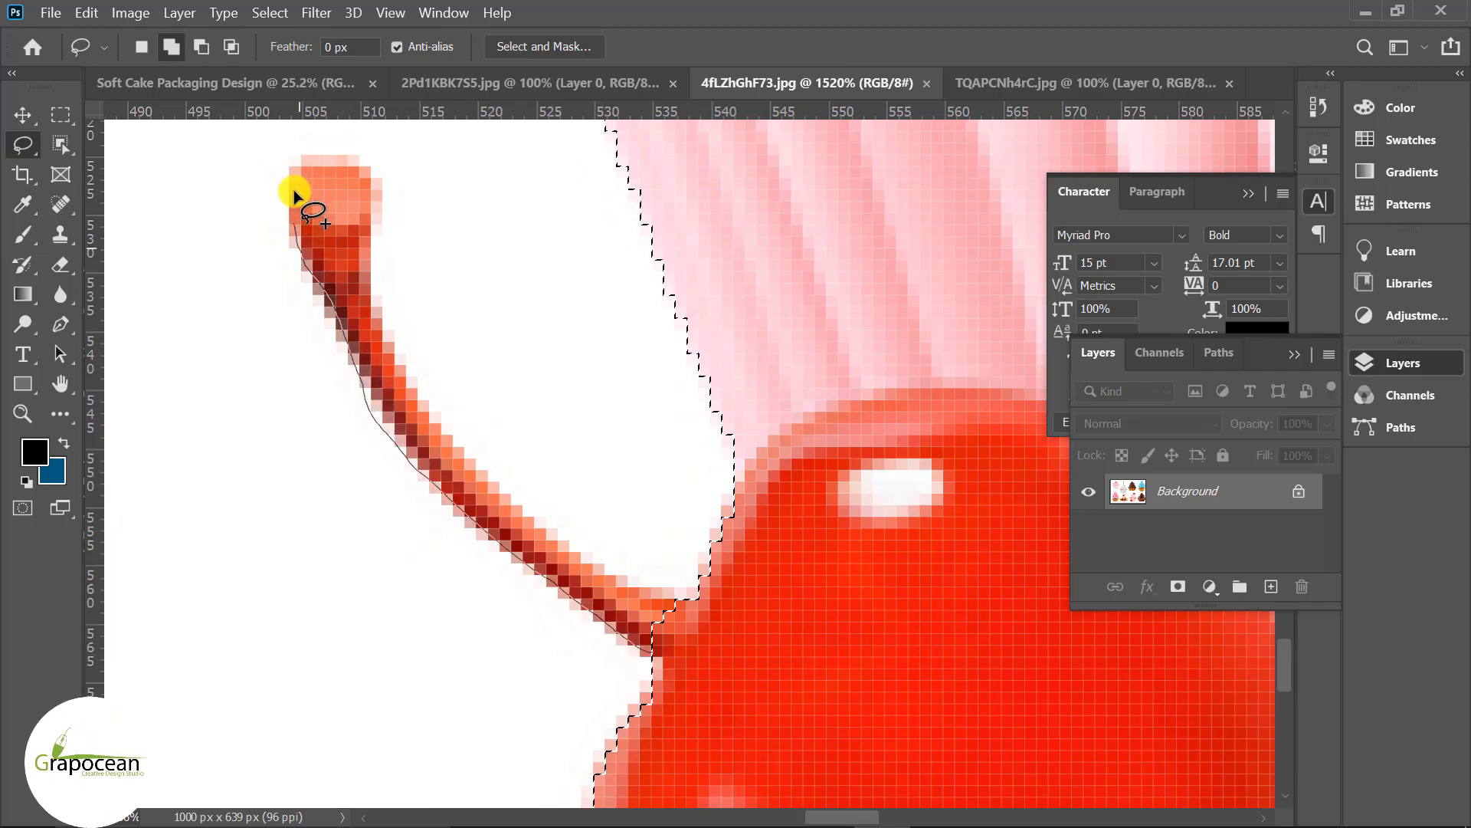
drag(401, 364, 471, 462)
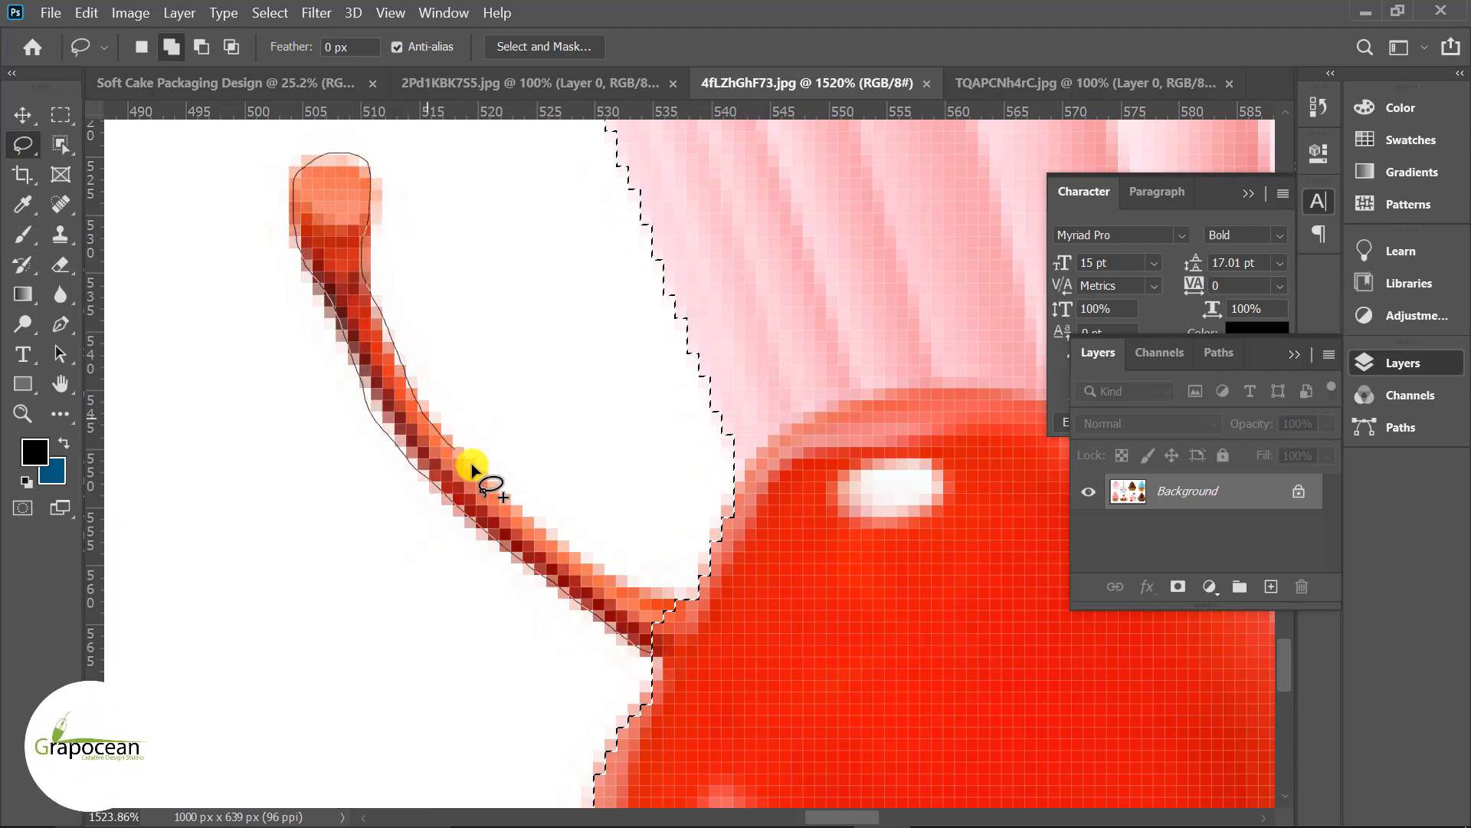
drag(686, 609, 687, 610)
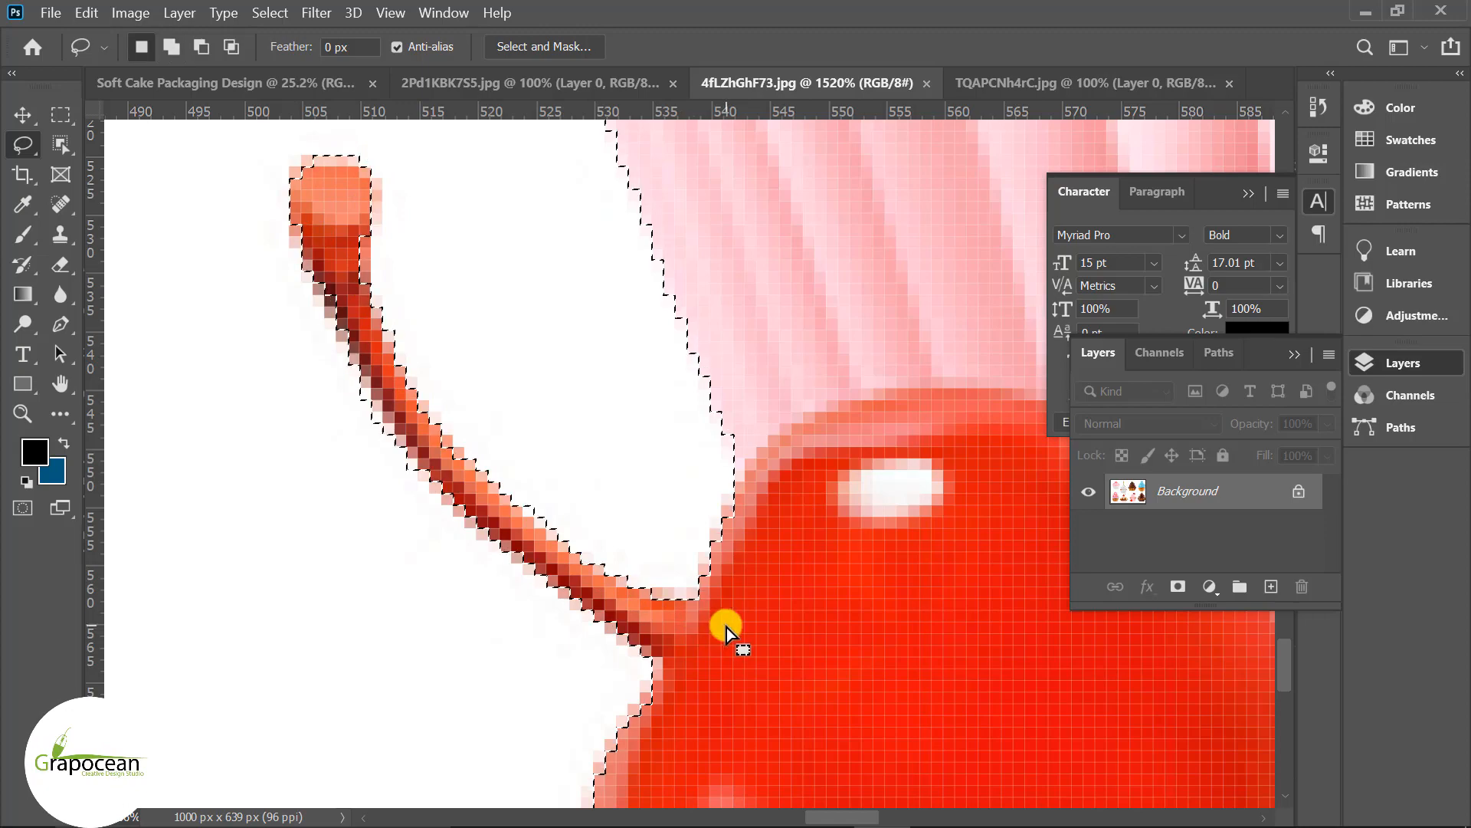
Extend the selection around the upper cherry's stem by tracing its outline with the Lasso tool.
scroll(701, 627, down, 5)
scroll(617, 643, down, 4)
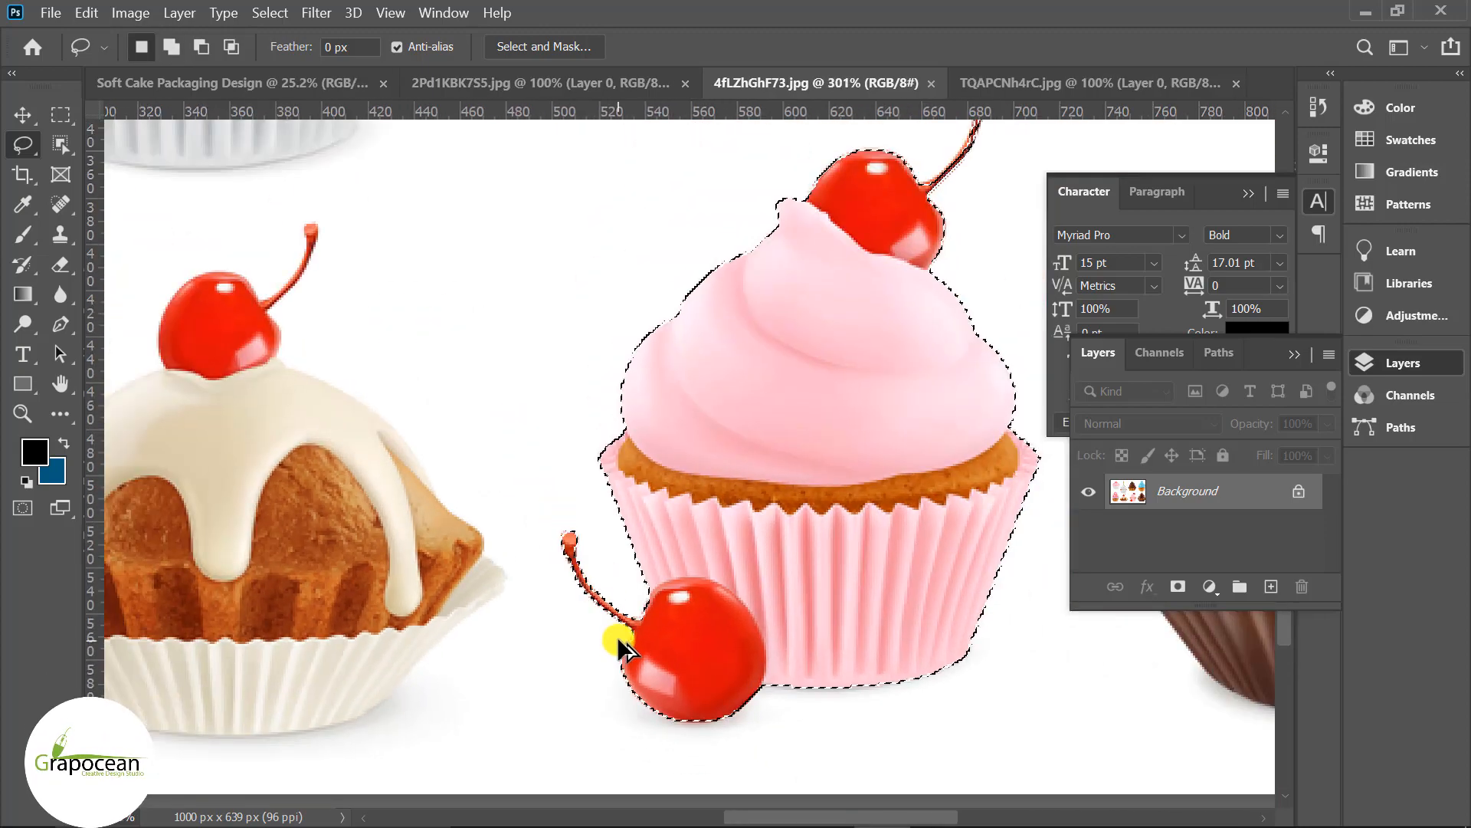
scroll(884, 301, up, 5)
scroll(846, 375, up, 2)
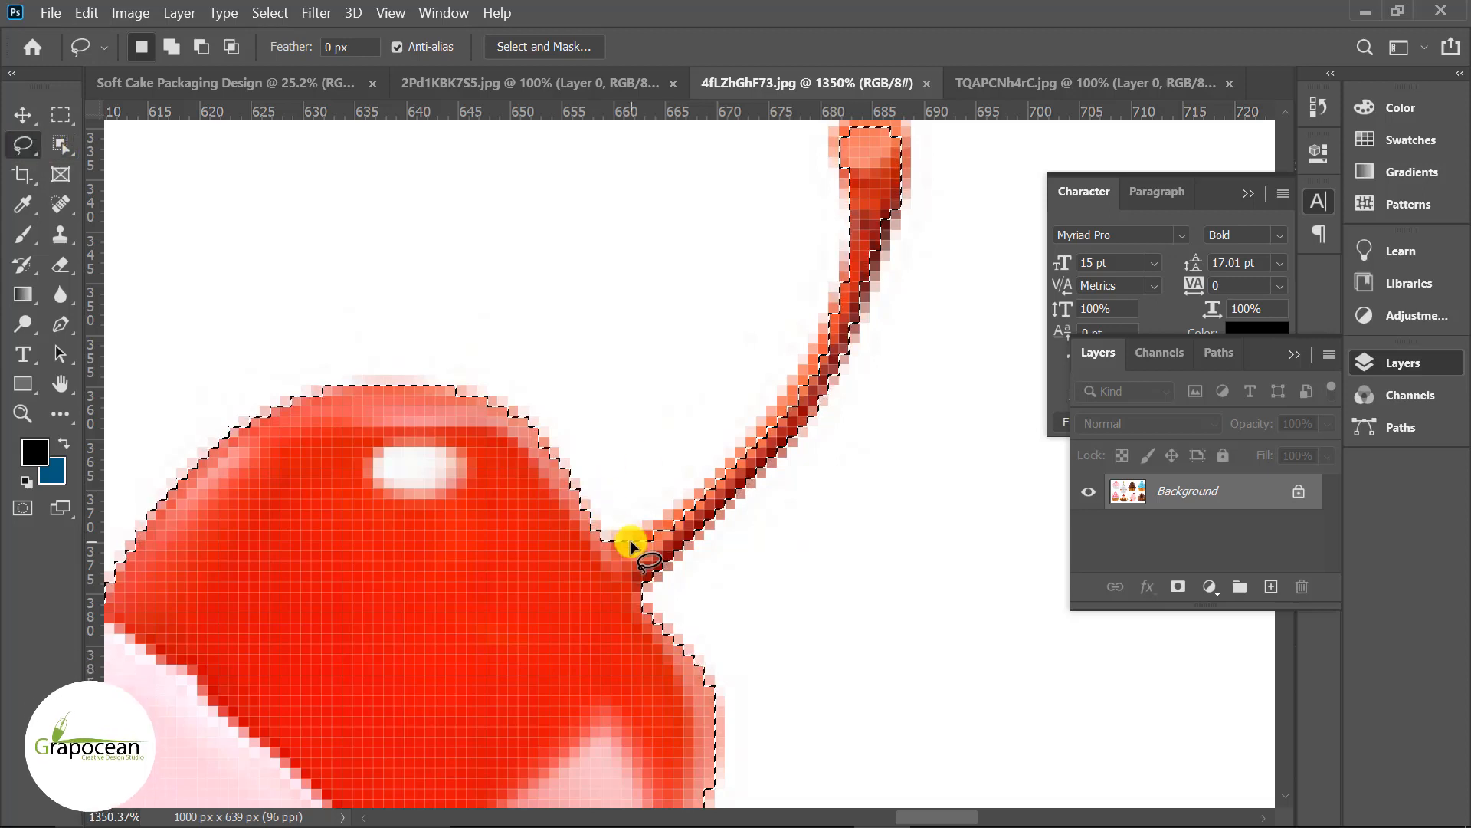
click(657, 528)
key(ctrl+z)
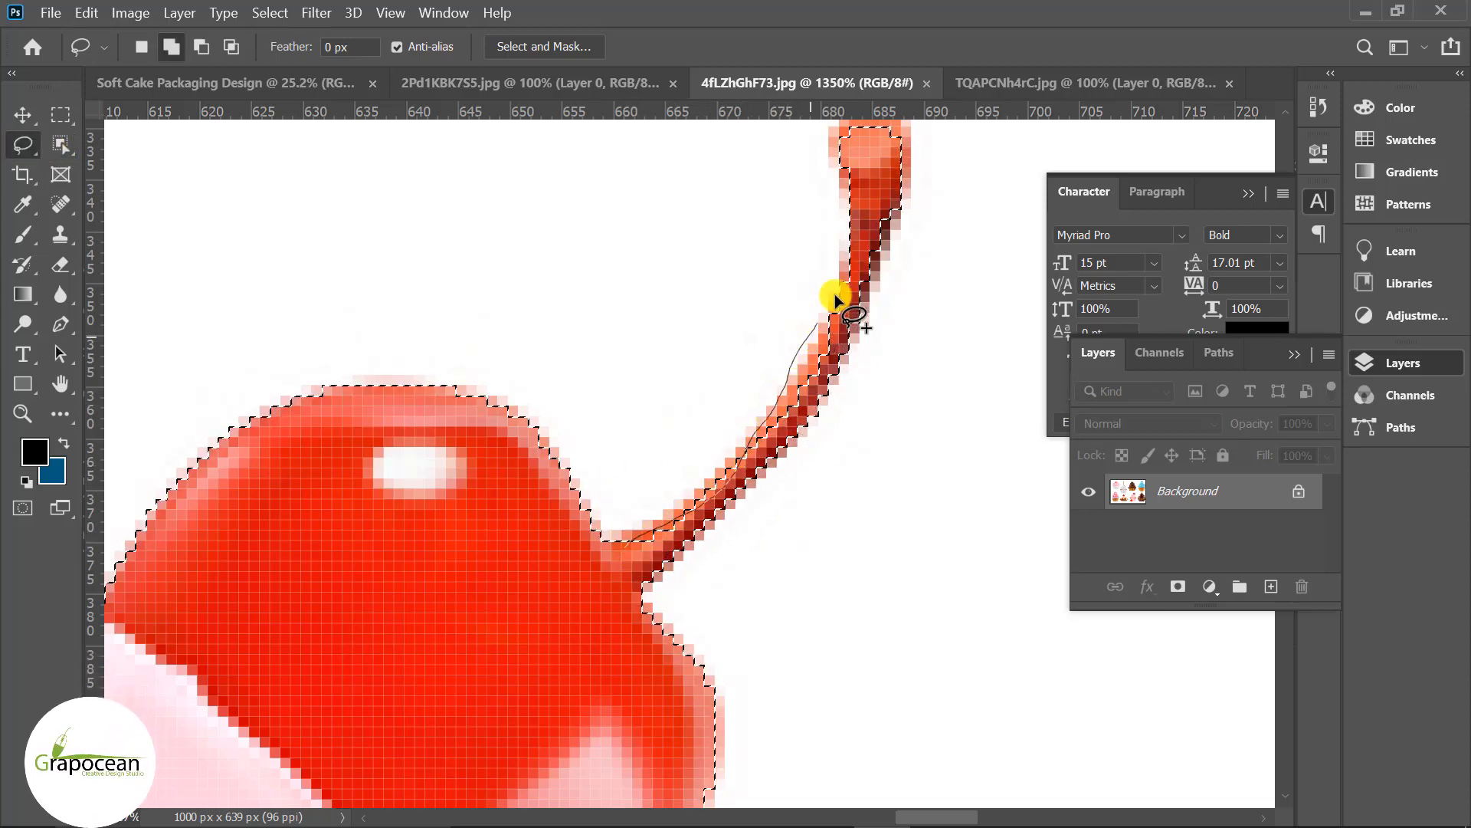
mouse_move(839, 159)
mouse_down()
mouse_move(883, 141)
mouse_move(912, 160)
mouse_up()
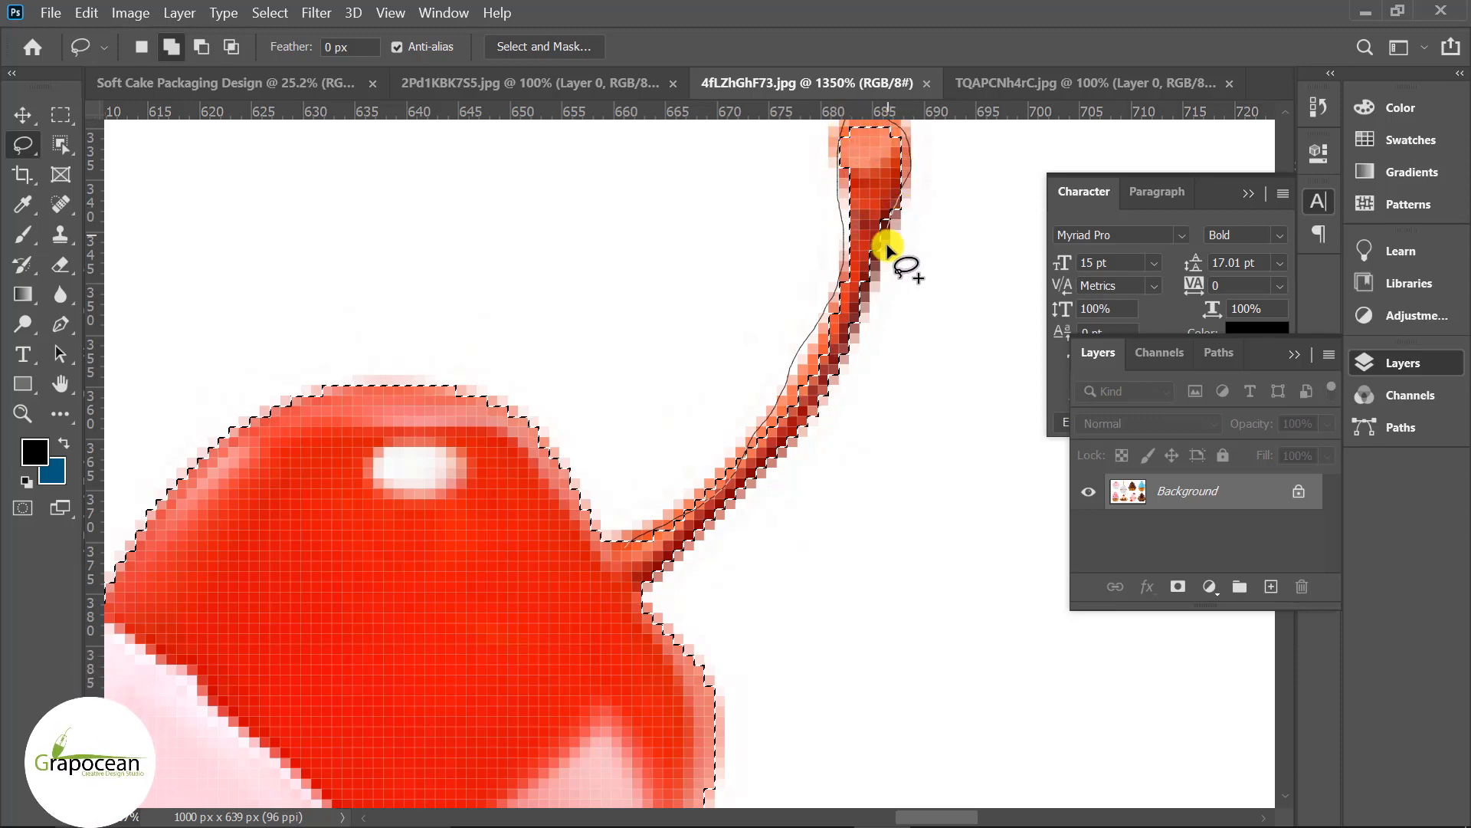
drag(800, 424, 799, 426)
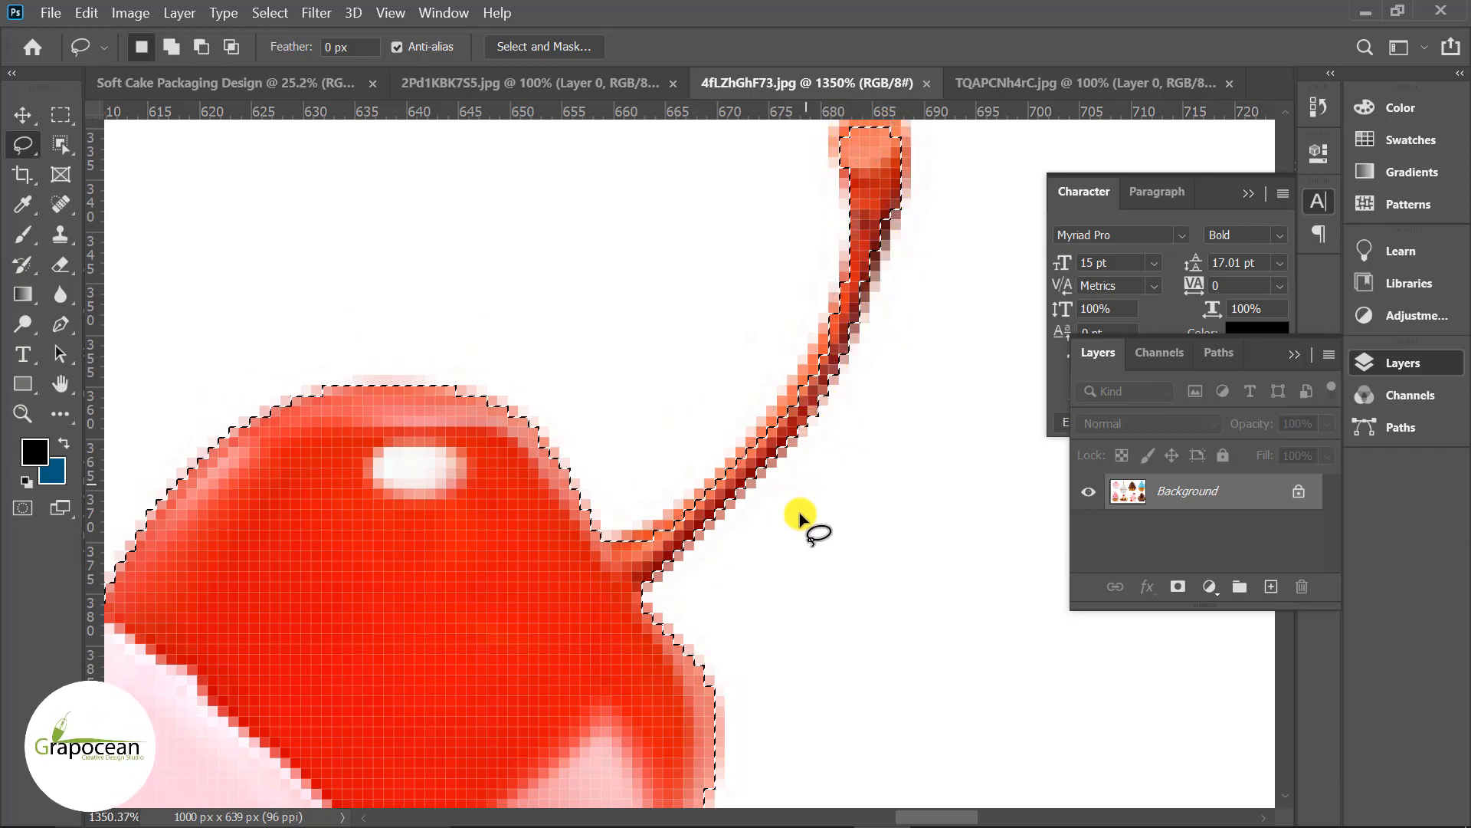
Trim the excess white area beside the upper cherry's stem from the selection with the Quick Selection tool.
scroll(774, 517, down, 3)
scroll(802, 435, up, 3)
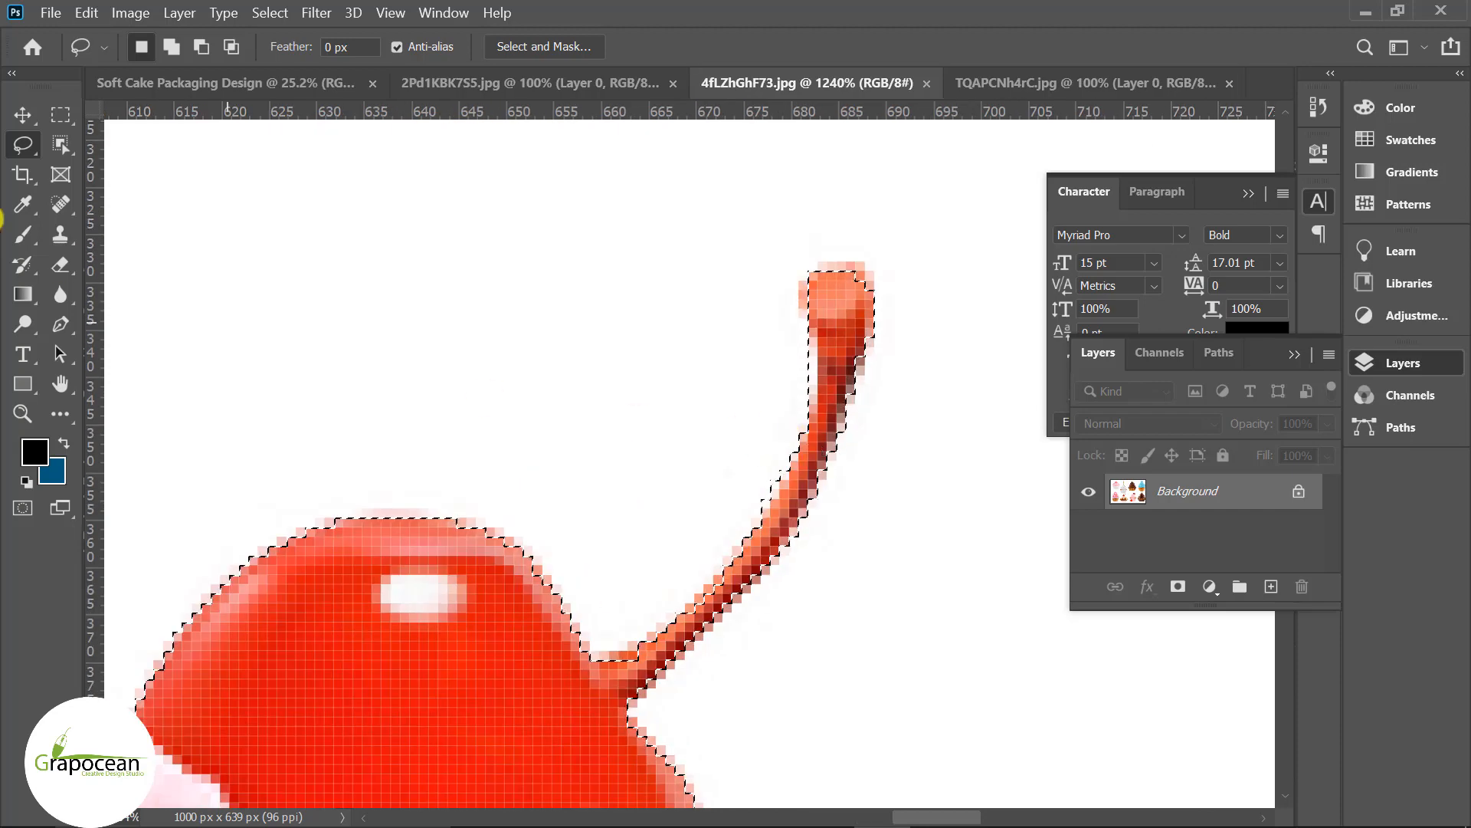
right_click(35, 140)
click(52, 142)
click(59, 144)
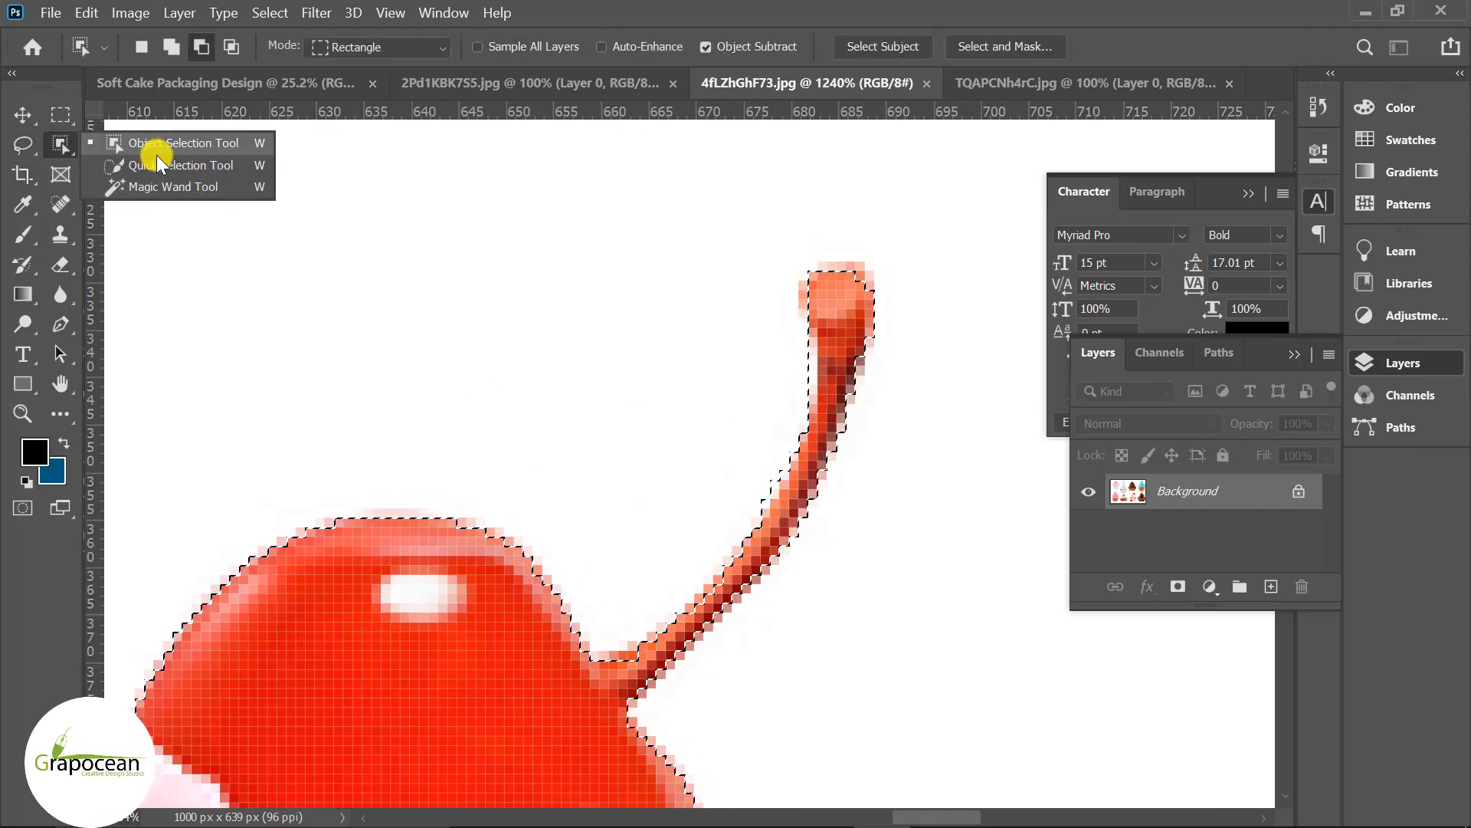
click(180, 164)
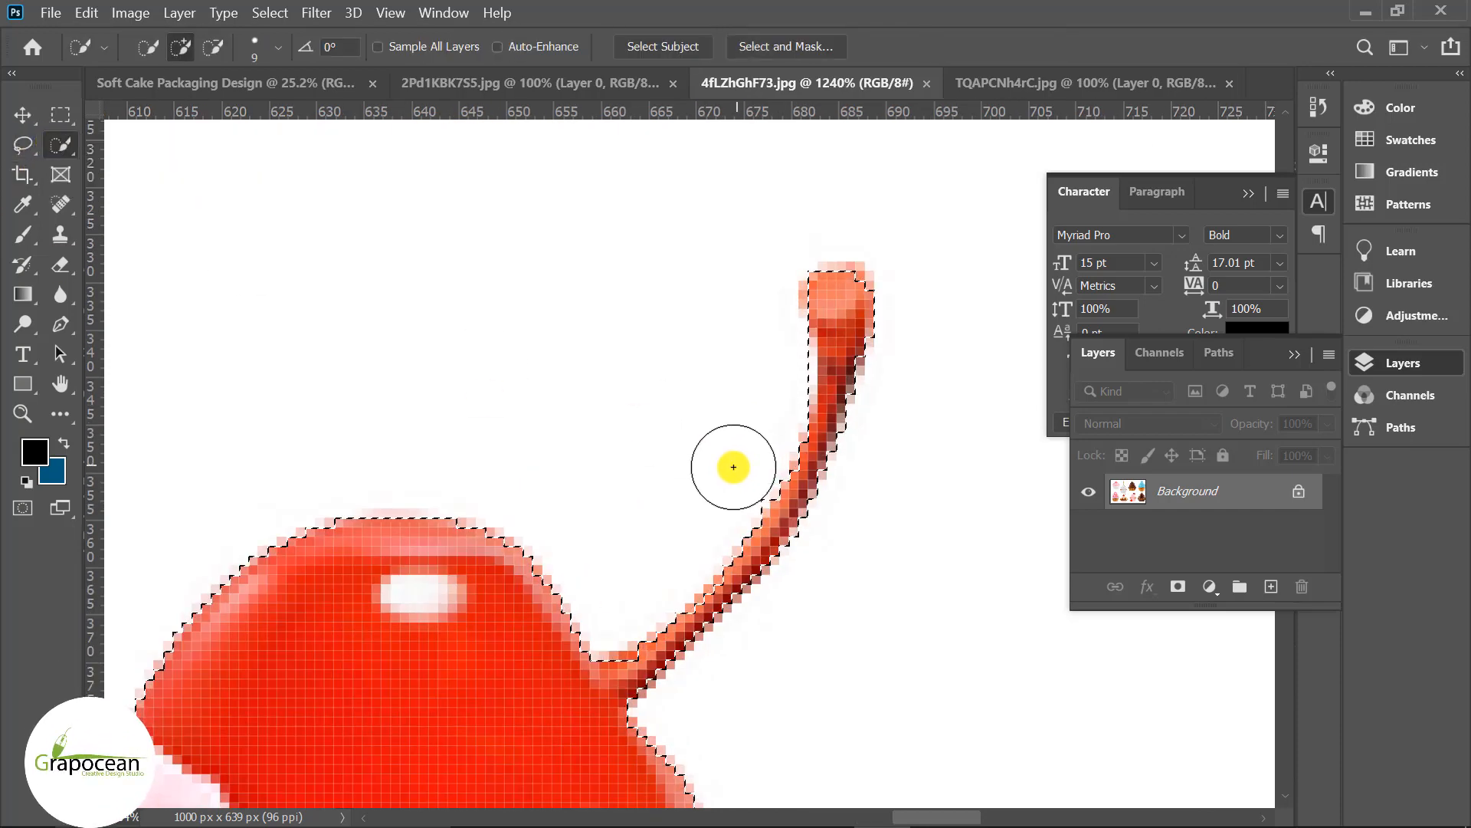
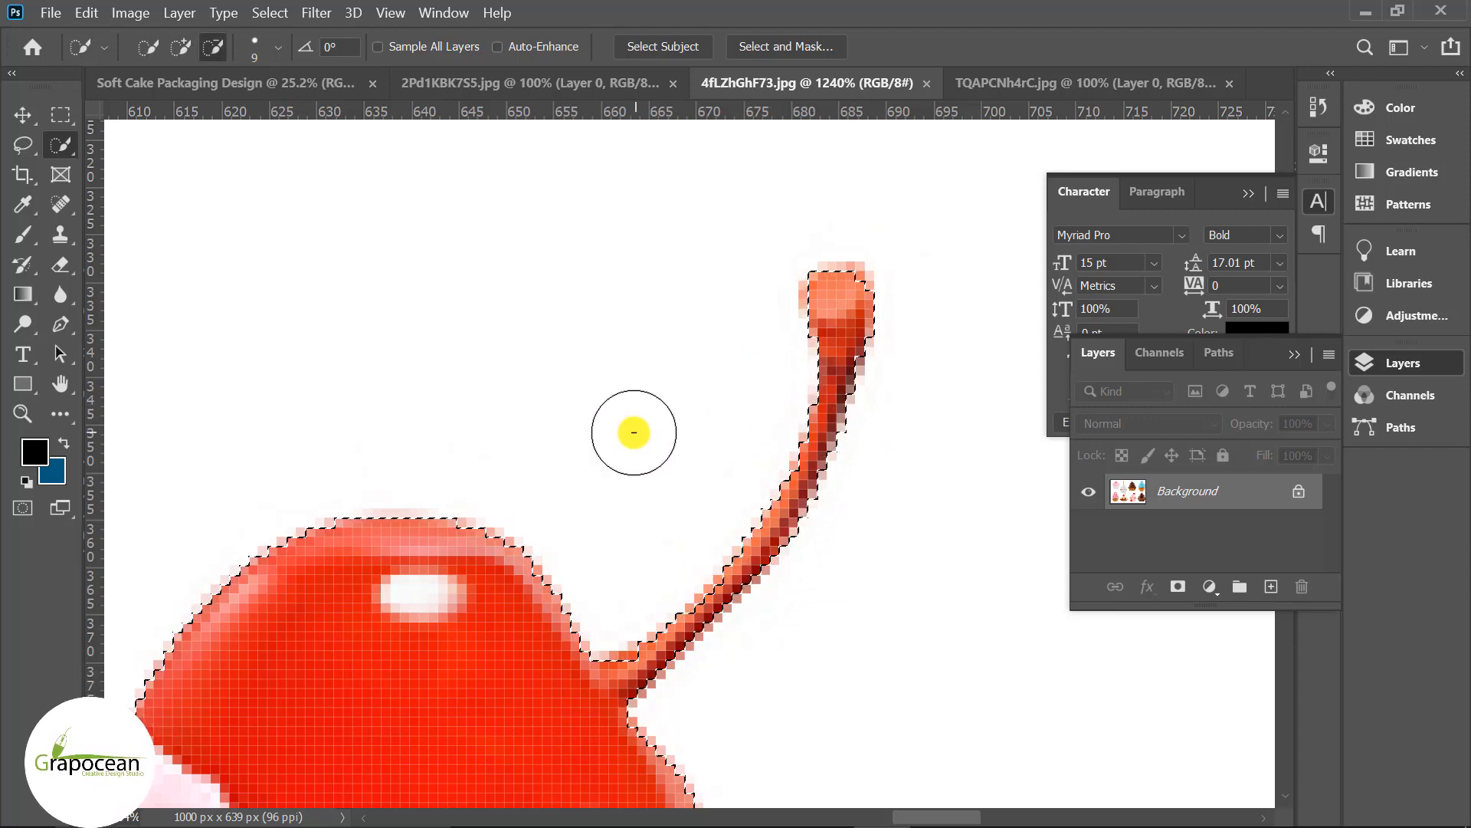
scroll(744, 463, down, 2)
scroll(747, 509, down, 6)
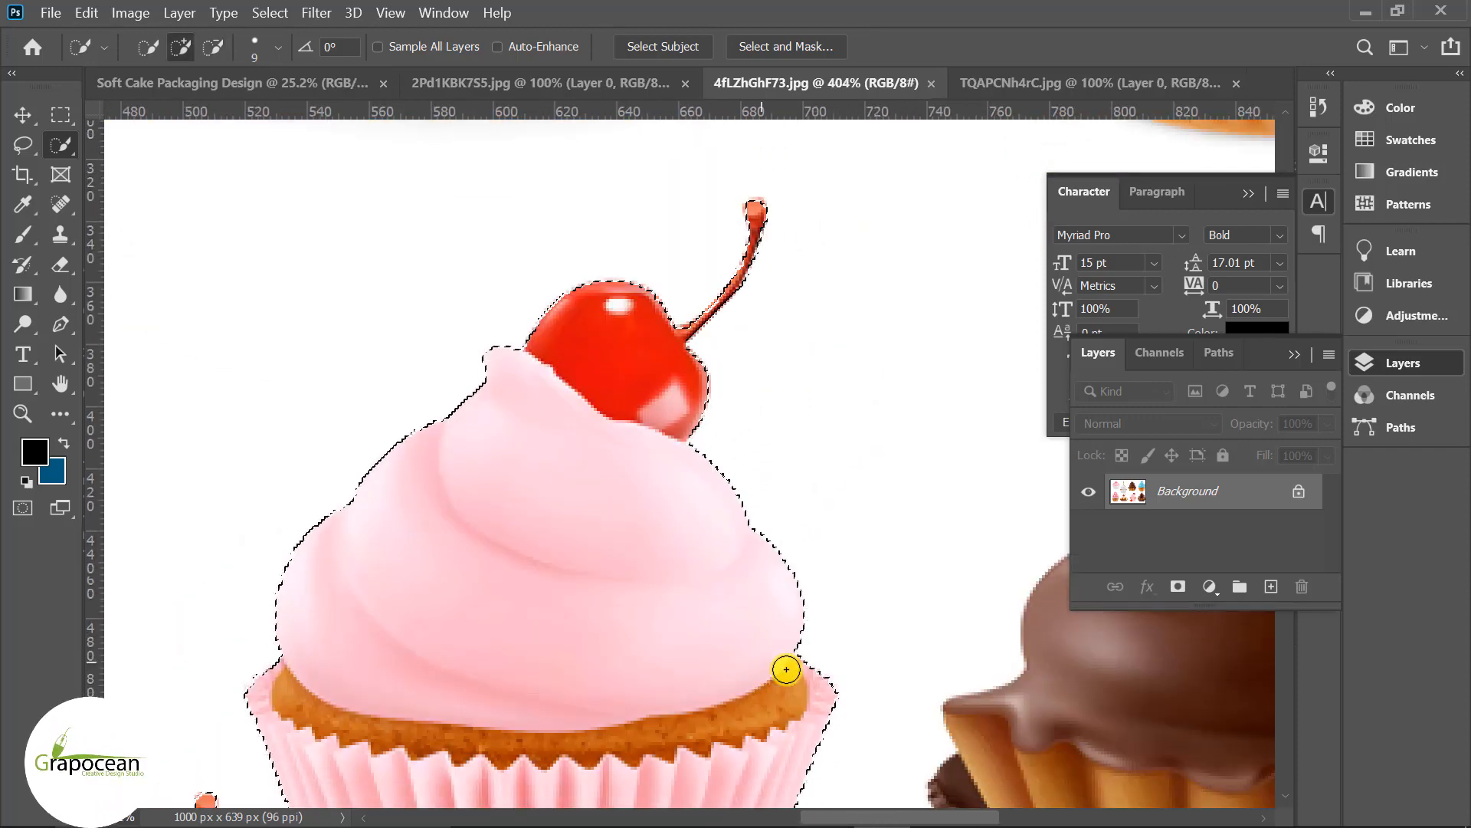
scroll(540, 640, up, 6)
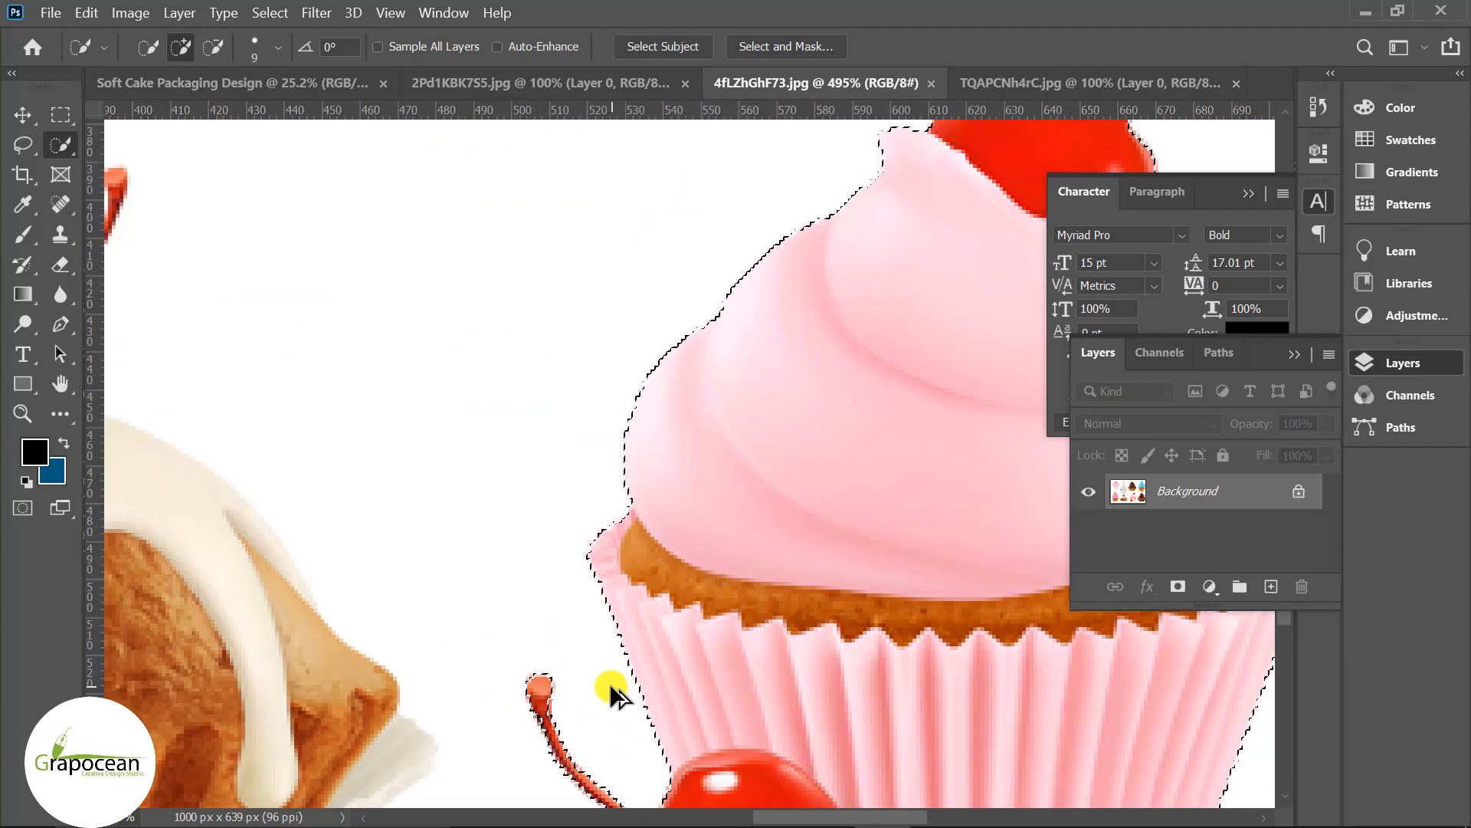
scroll(527, 596, down, 7)
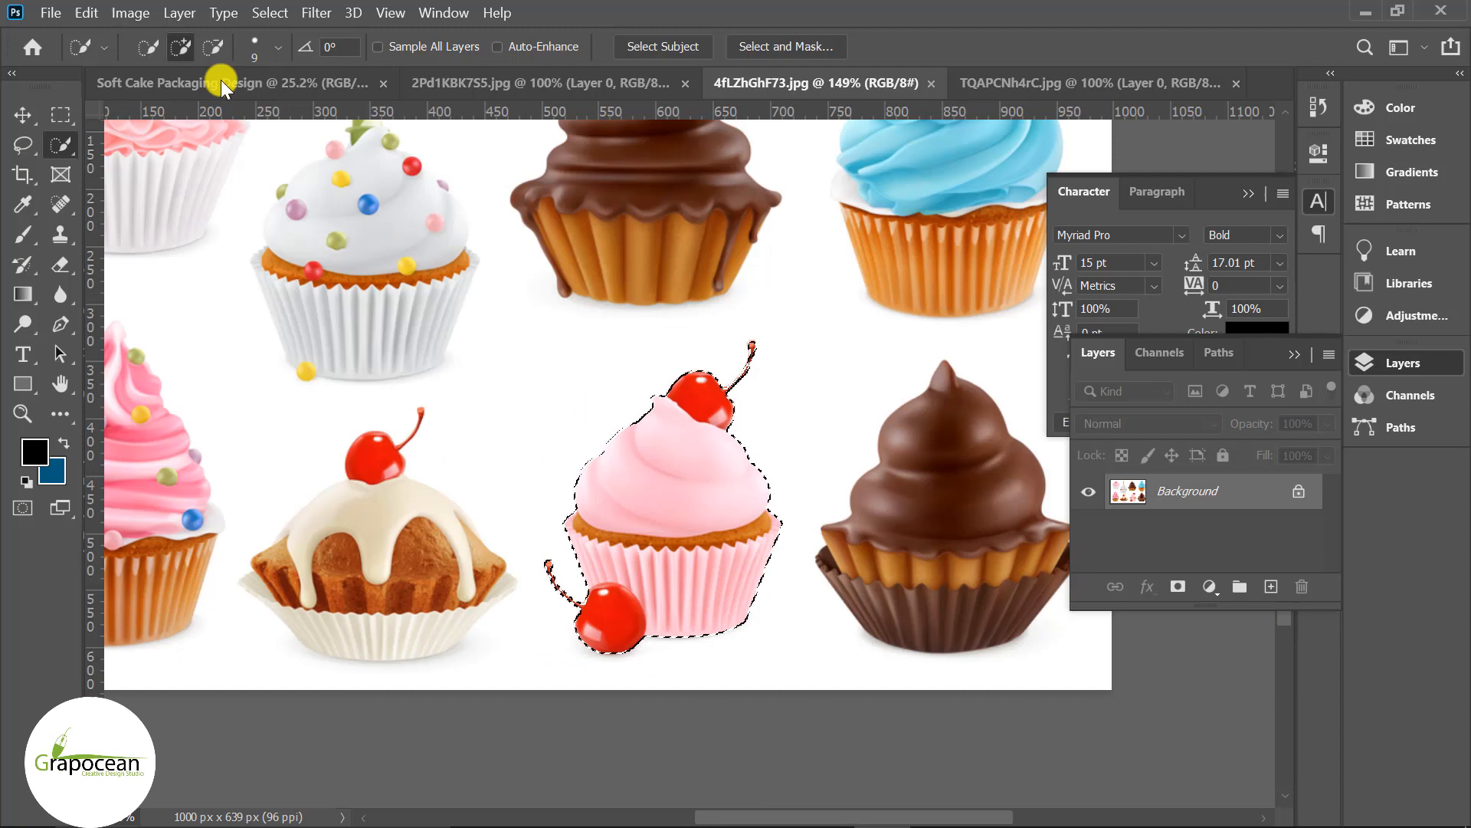
Bring the selected cherry cupcake into the Soft Cake Packaging Design document, enlarge it to about 582%, and place it below the title.
drag(222, 84, 805, 537)
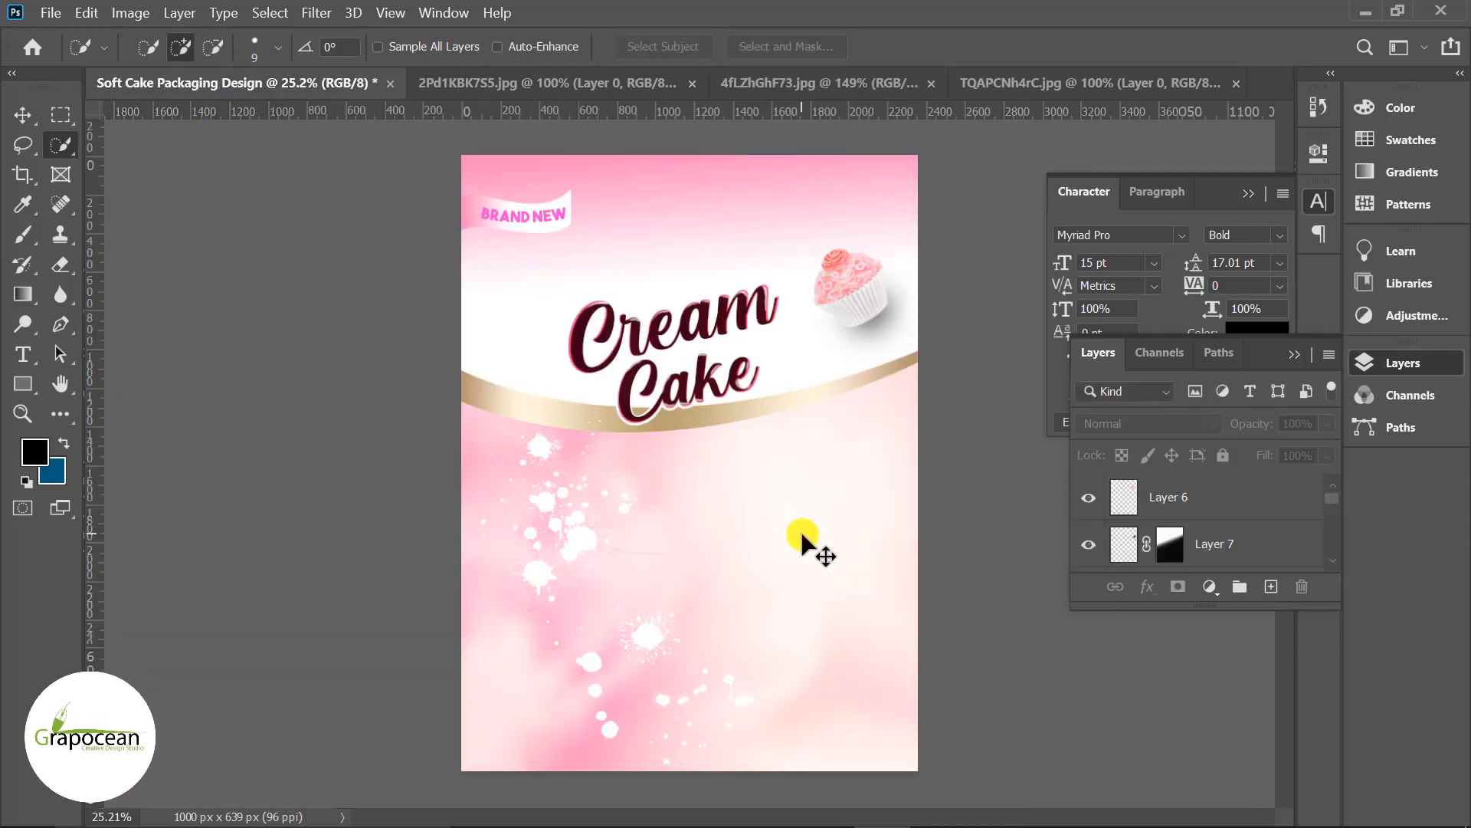
click(23, 119)
drag(705, 488, 789, 590)
key(ctrl+z)
drag(713, 496, 844, 587)
drag(722, 504, 713, 604)
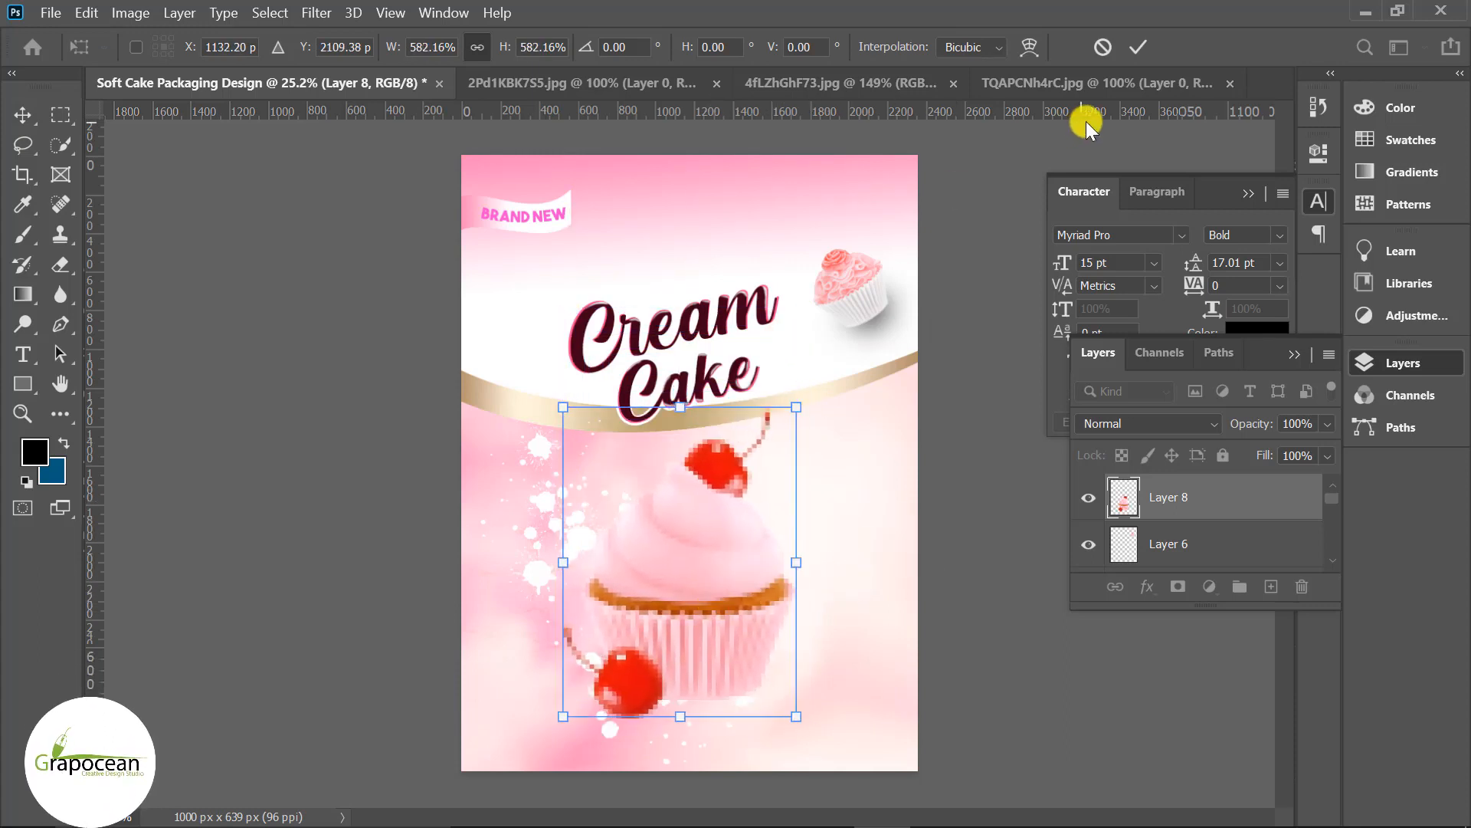
key(Return)
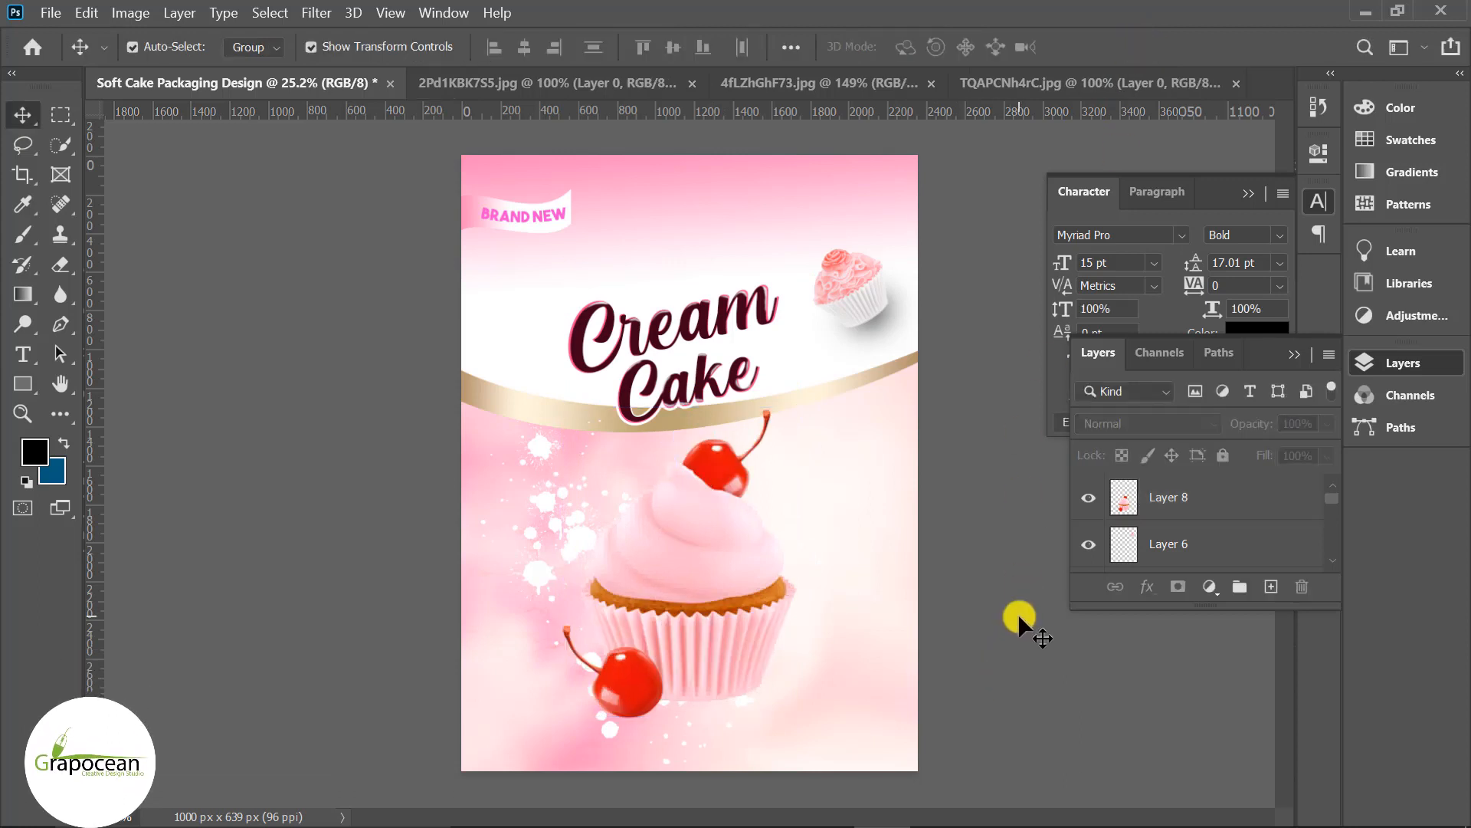
drag(711, 610, 719, 614)
Add a new layer beneath the cherry cupcake and paint a soft black shadow at its base with a size 900 brush.
click(1203, 546)
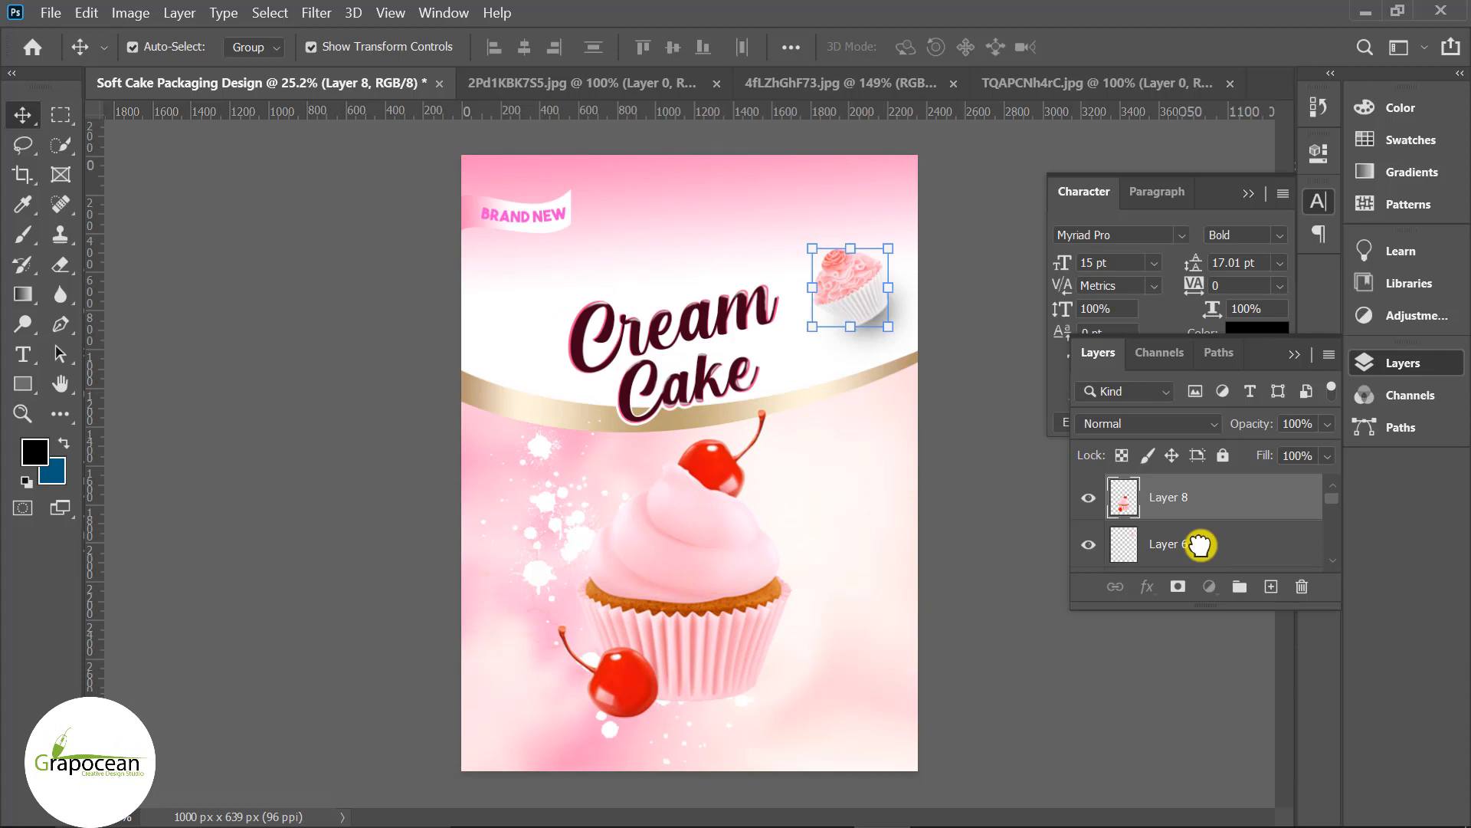
click(1271, 588)
right_click(23, 234)
click(122, 230)
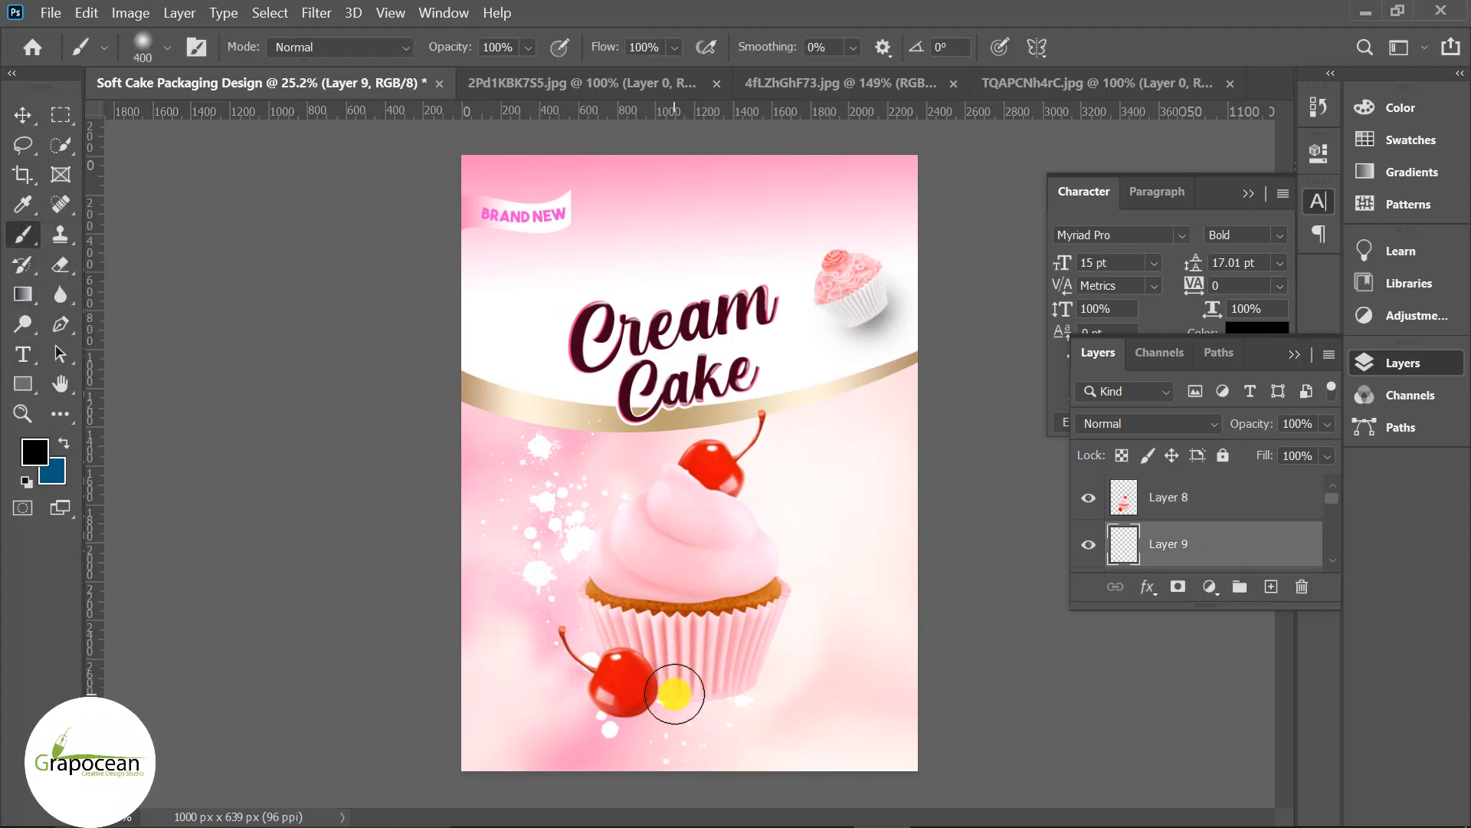
drag(673, 687, 663, 690)
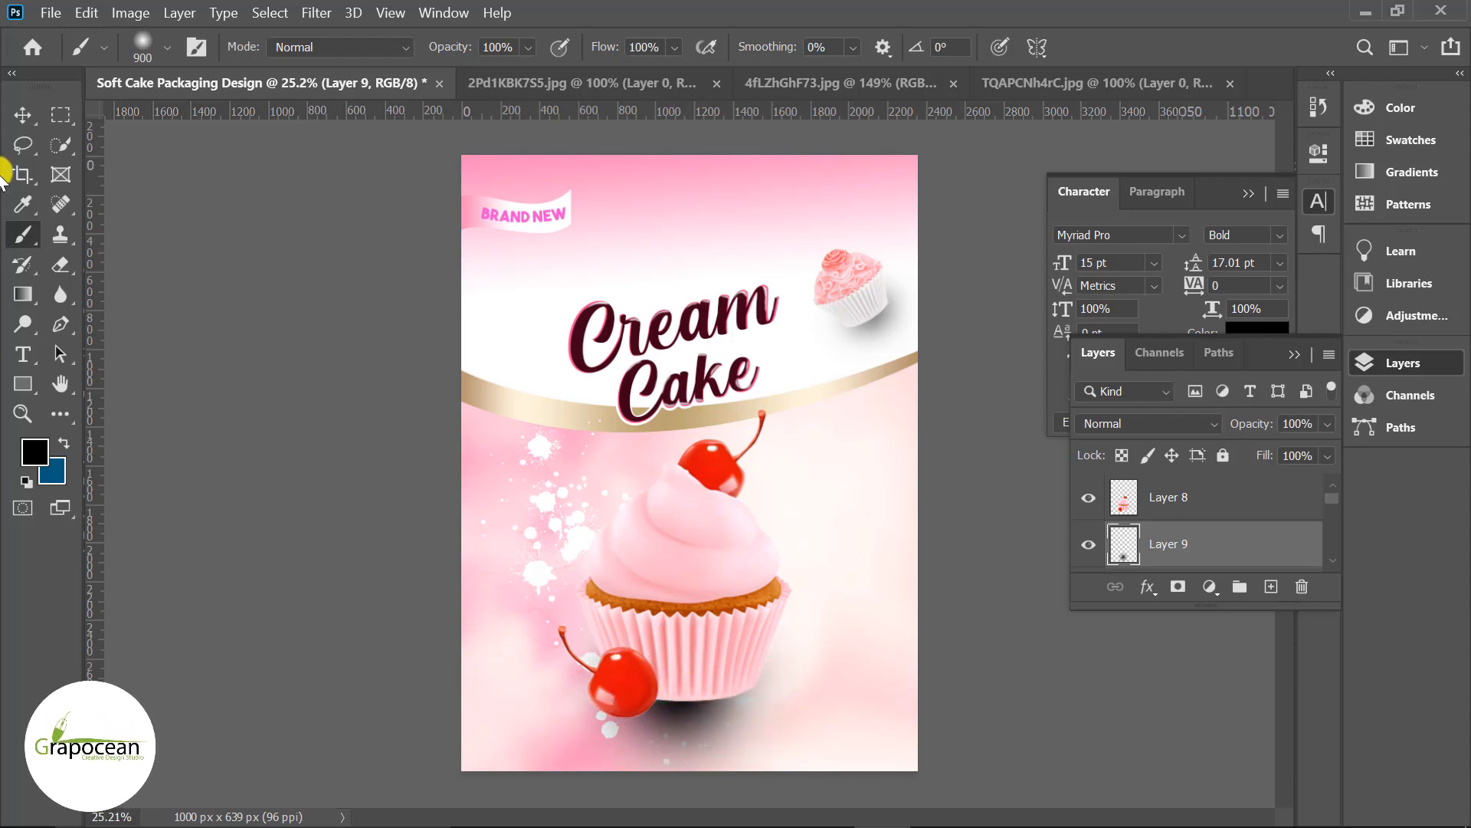
Flatten and widen the painted shadow with Free Transform into a thin strip under the cherry cupcake.
click(23, 115)
key(ctrl+t)
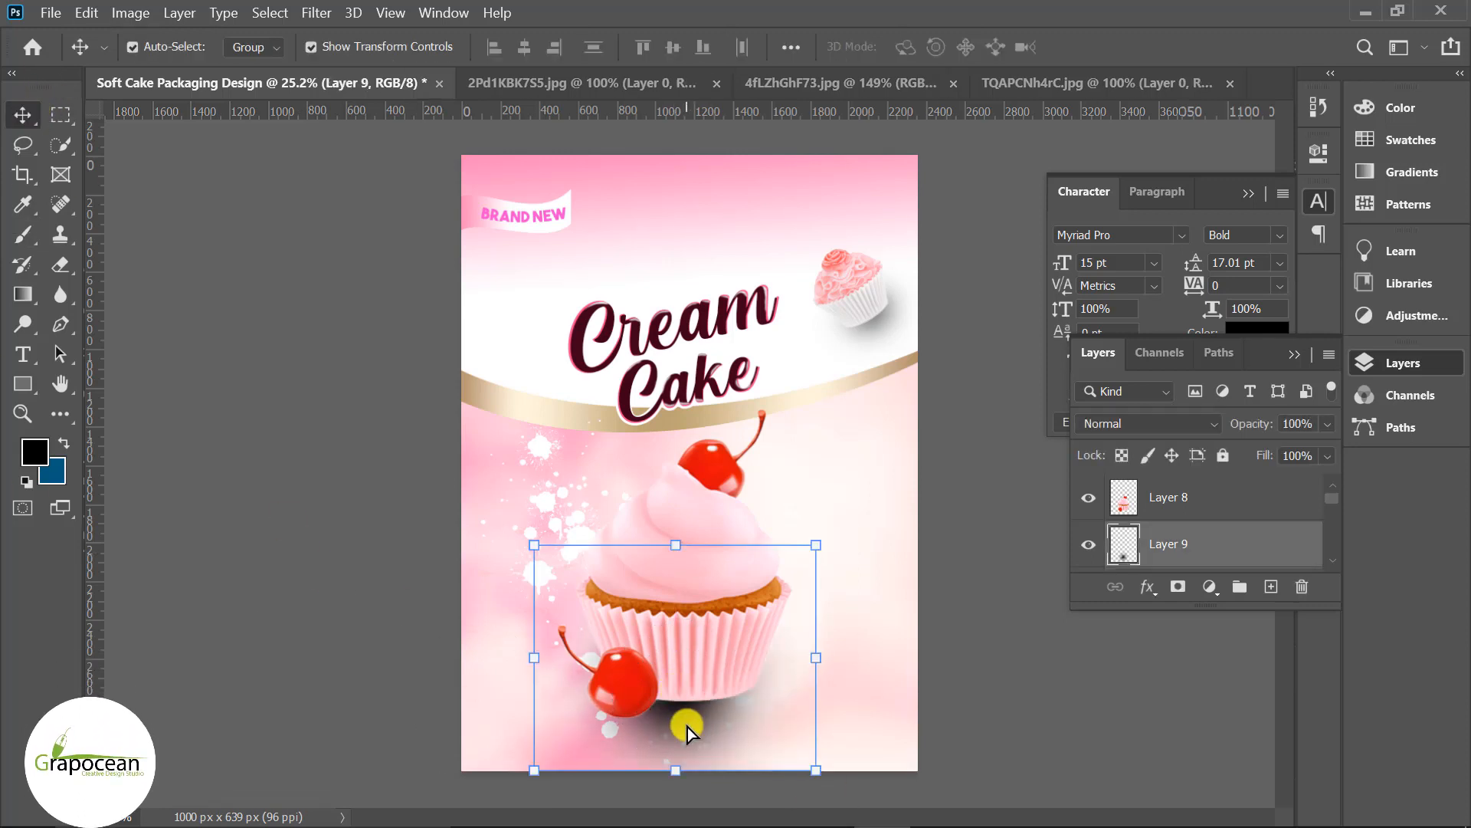
drag(676, 777, 678, 717)
drag(675, 545, 675, 694)
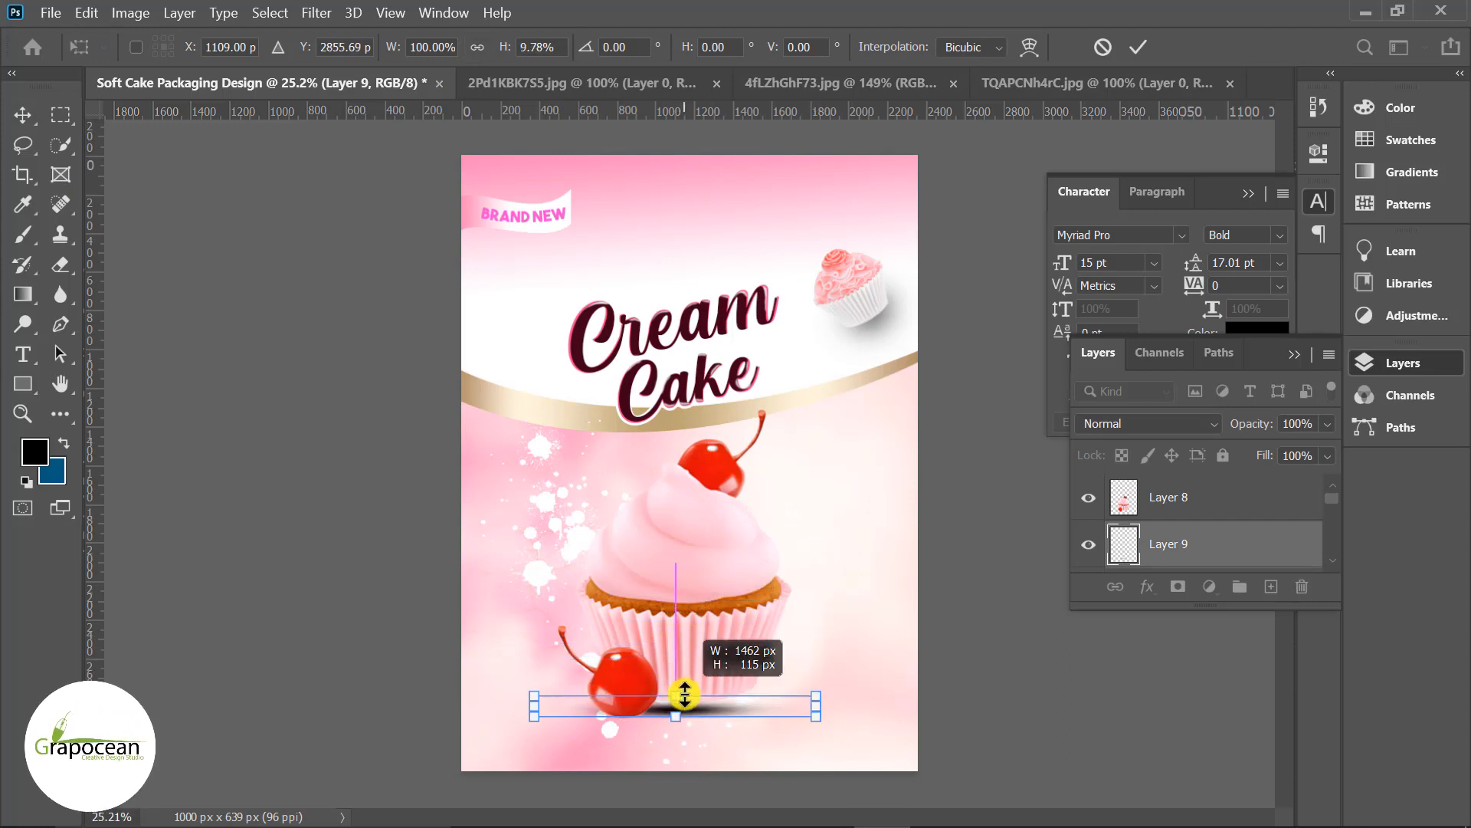
drag(816, 708, 888, 706)
click(1138, 46)
click(1044, 755)
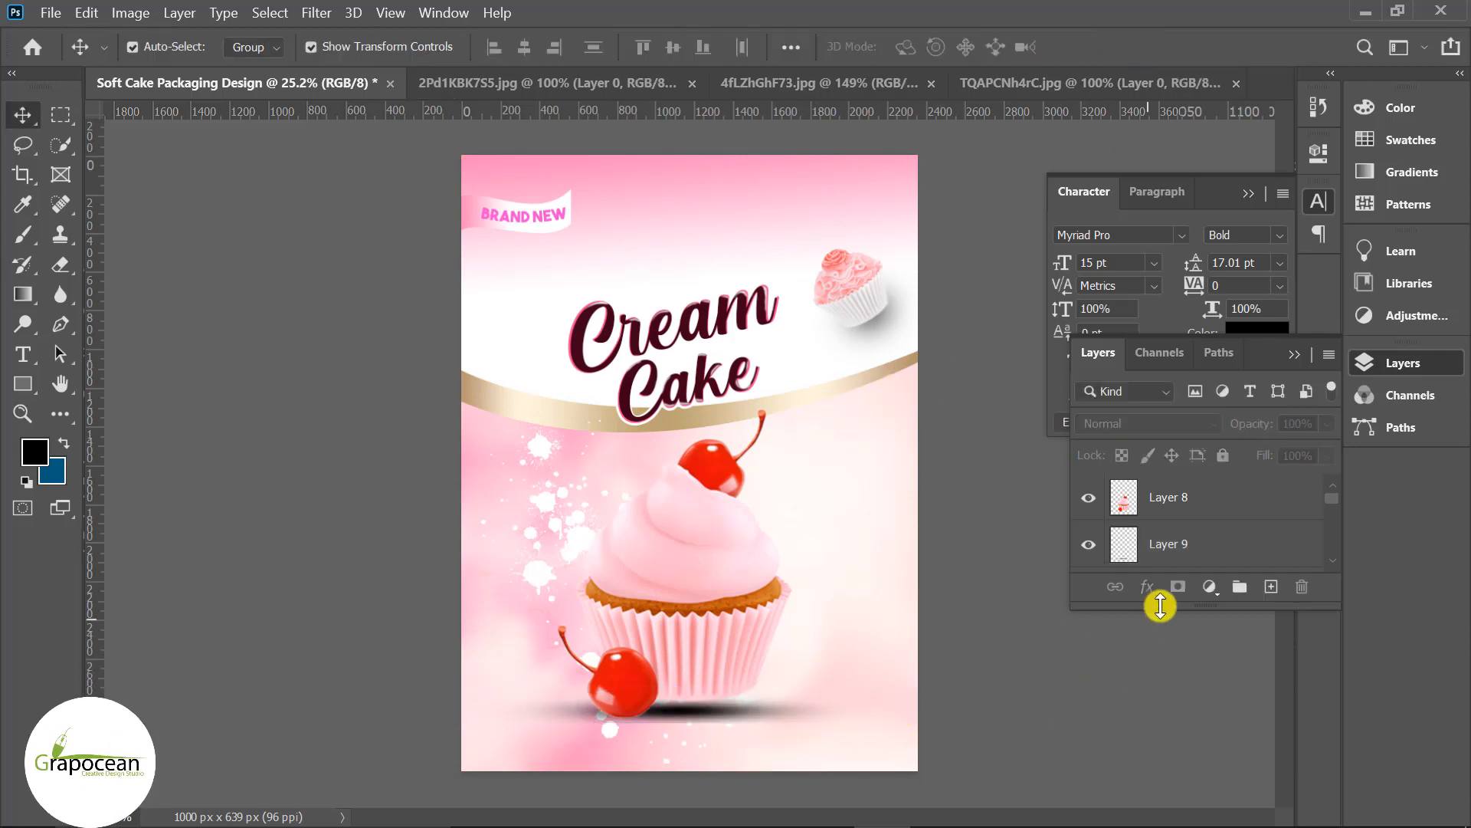
Set the shadow's opacity to 55%, scale it to 64.7% width and 115.73% height, and tuck it against the cupcake's base.
click(1178, 545)
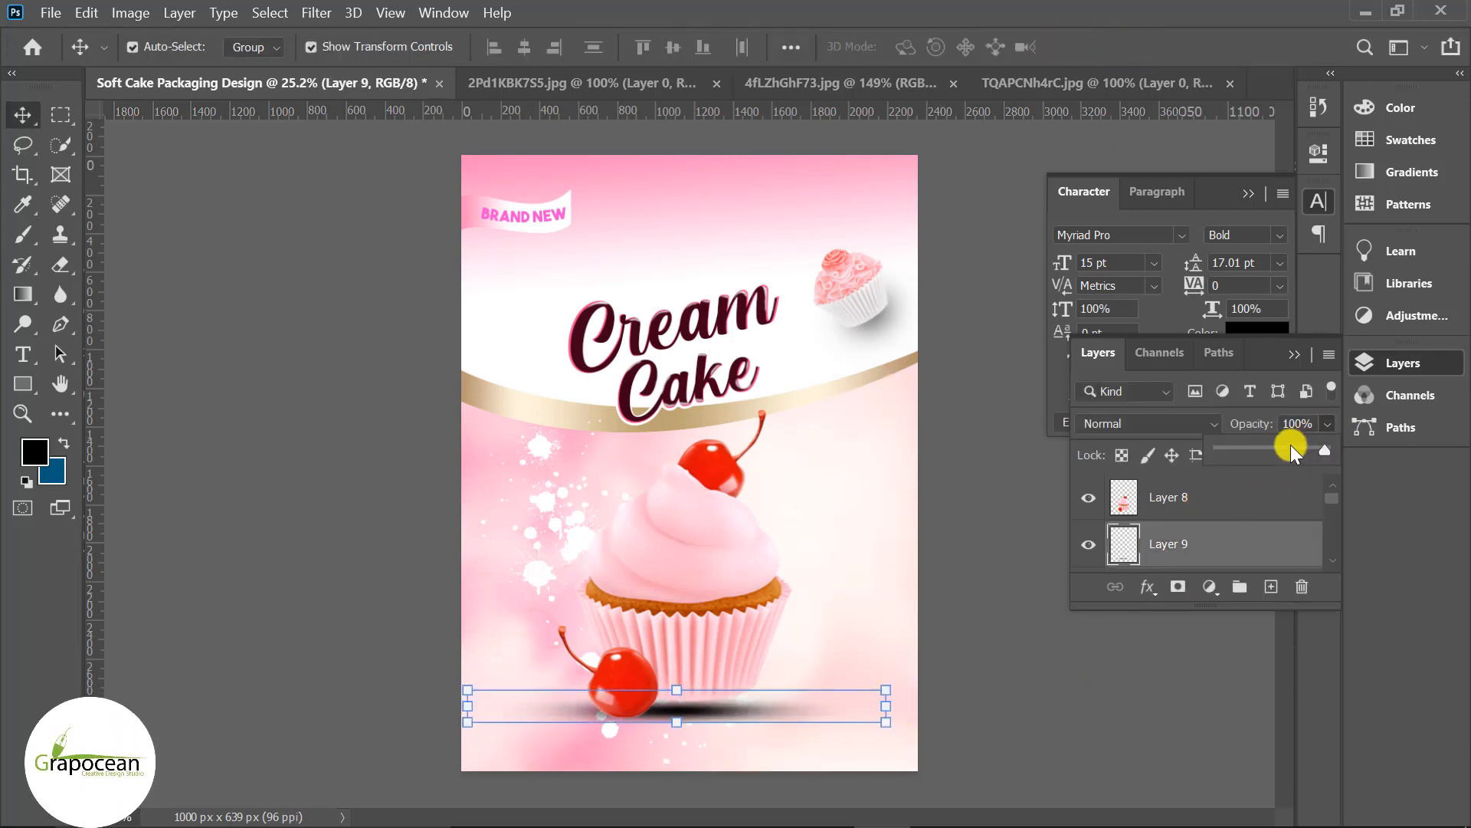
drag(1277, 452, 1278, 453)
drag(887, 706, 812, 705)
drag(669, 724, 698, 718)
key(shift+Up)
key(shift+Up)
key(shift+Up)
key(shift+Up)
key(shift+Up)
key(shift+Up)
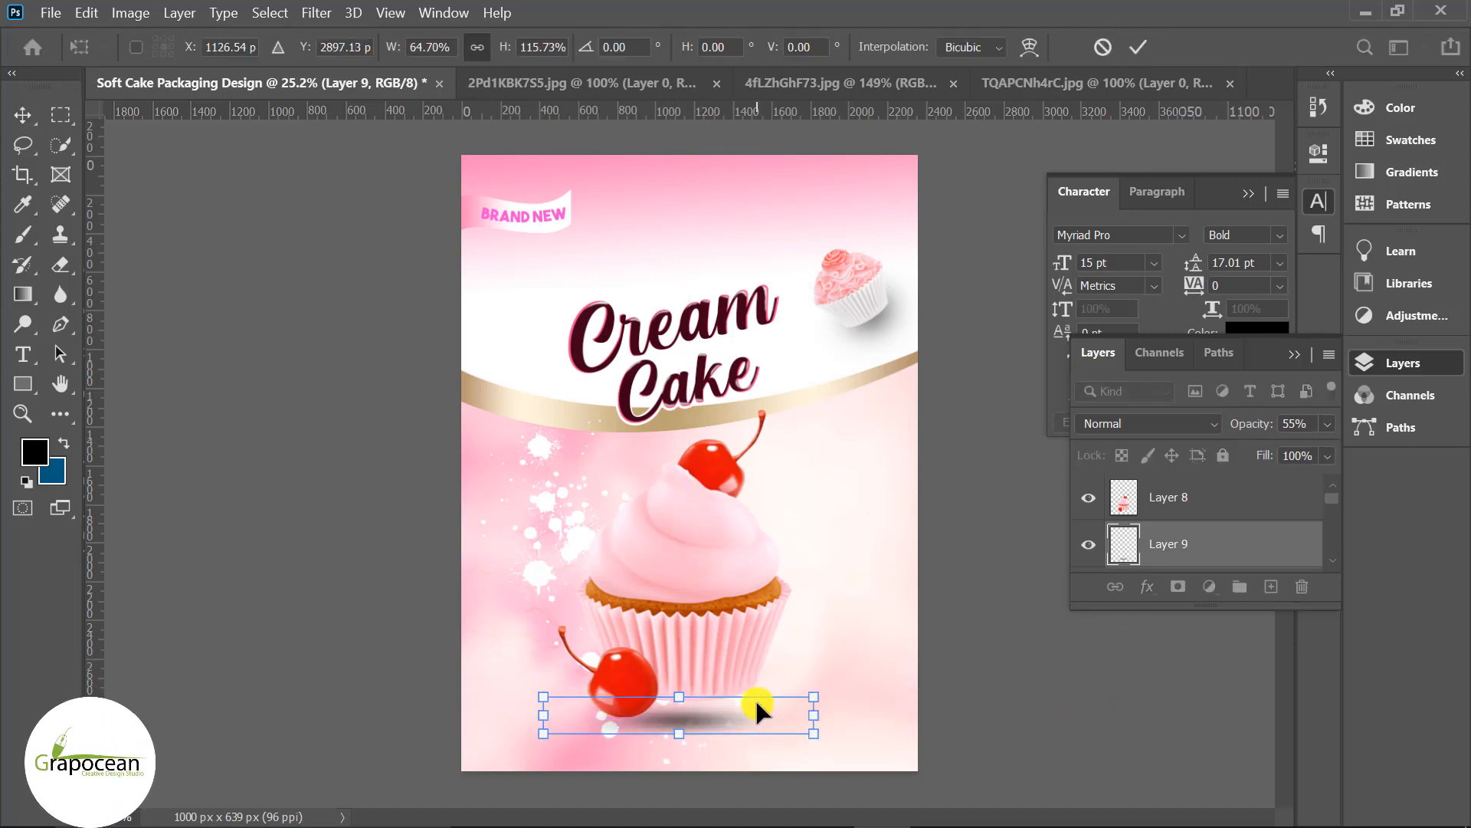
key(Up)
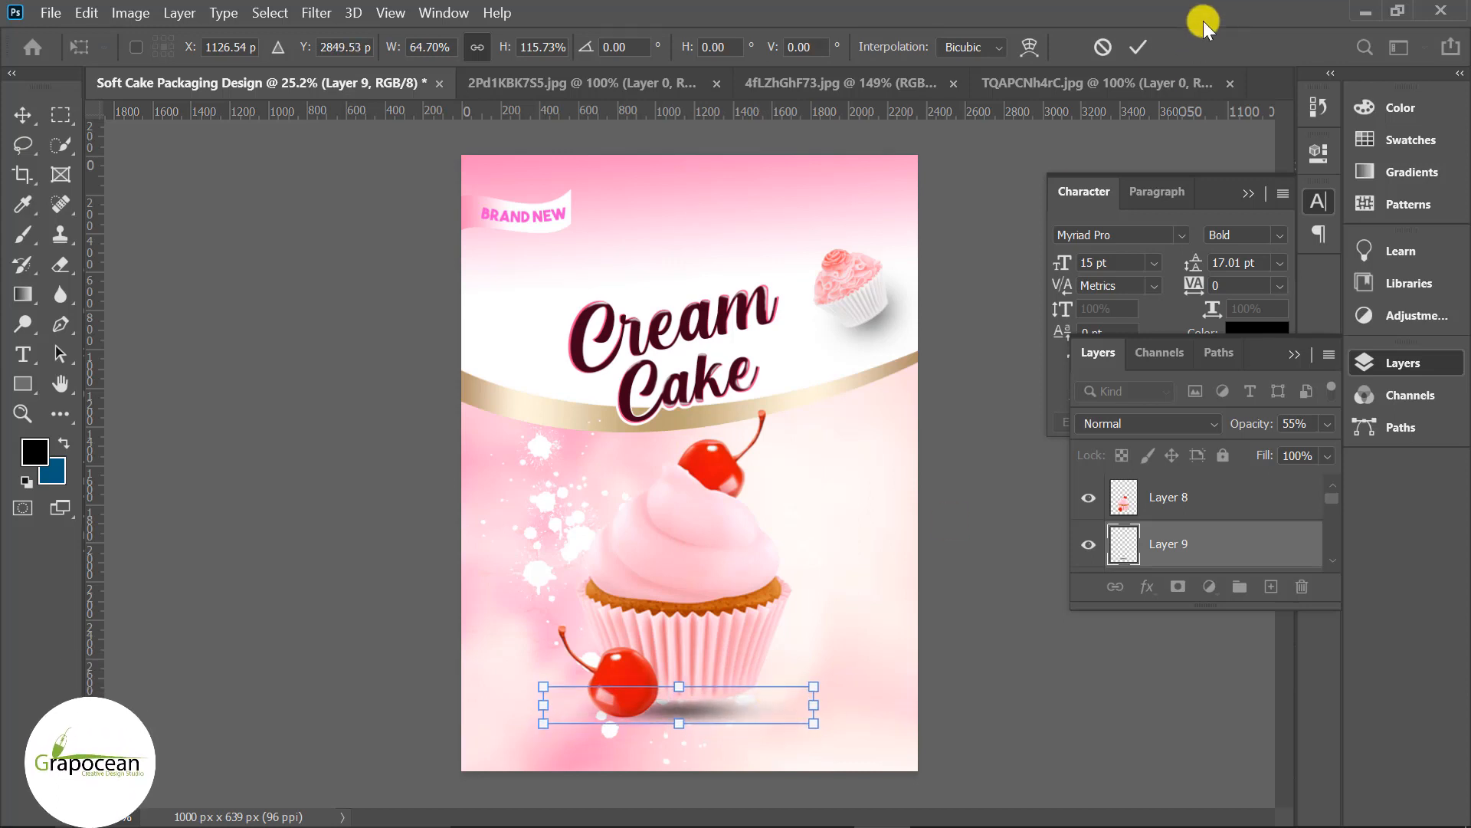
key(Return)
Add a new layer directly above the shadow layer and activate the Brush tool for painting a glow.
scroll(881, 684, down, 2)
scroll(880, 684, up, 1)
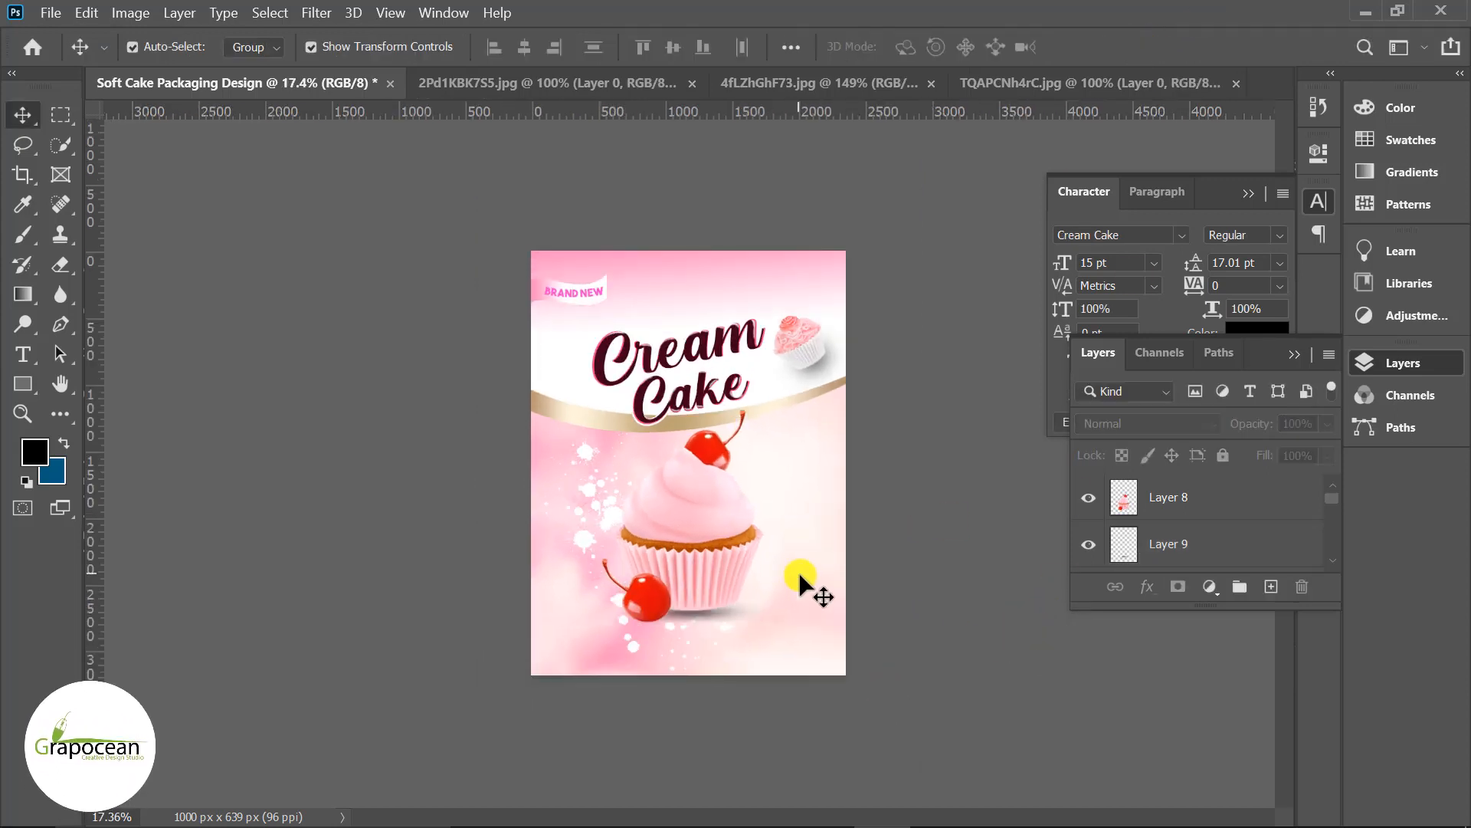
click(1139, 521)
click(1216, 543)
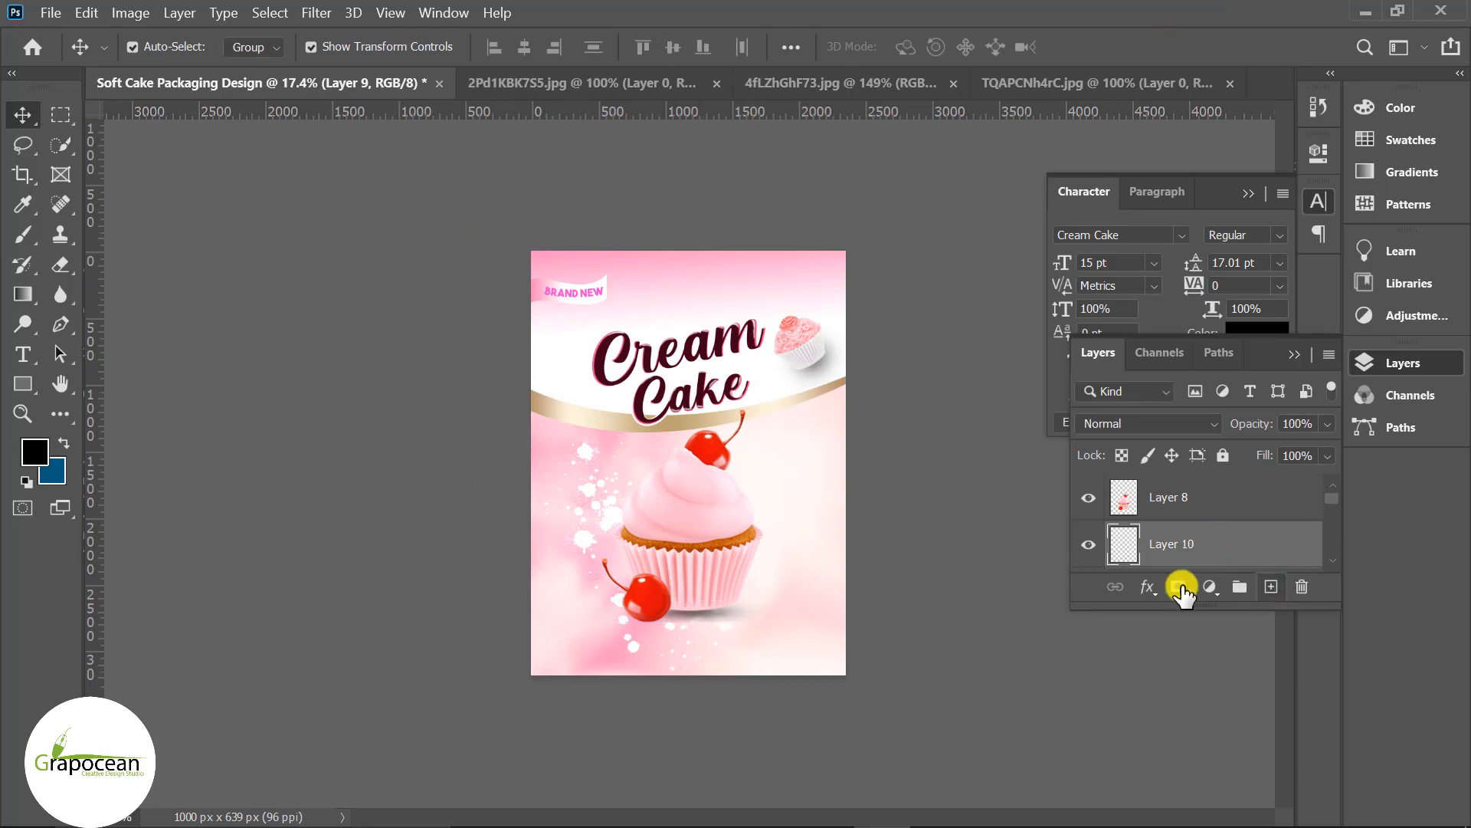
right_click(23, 234)
click(107, 230)
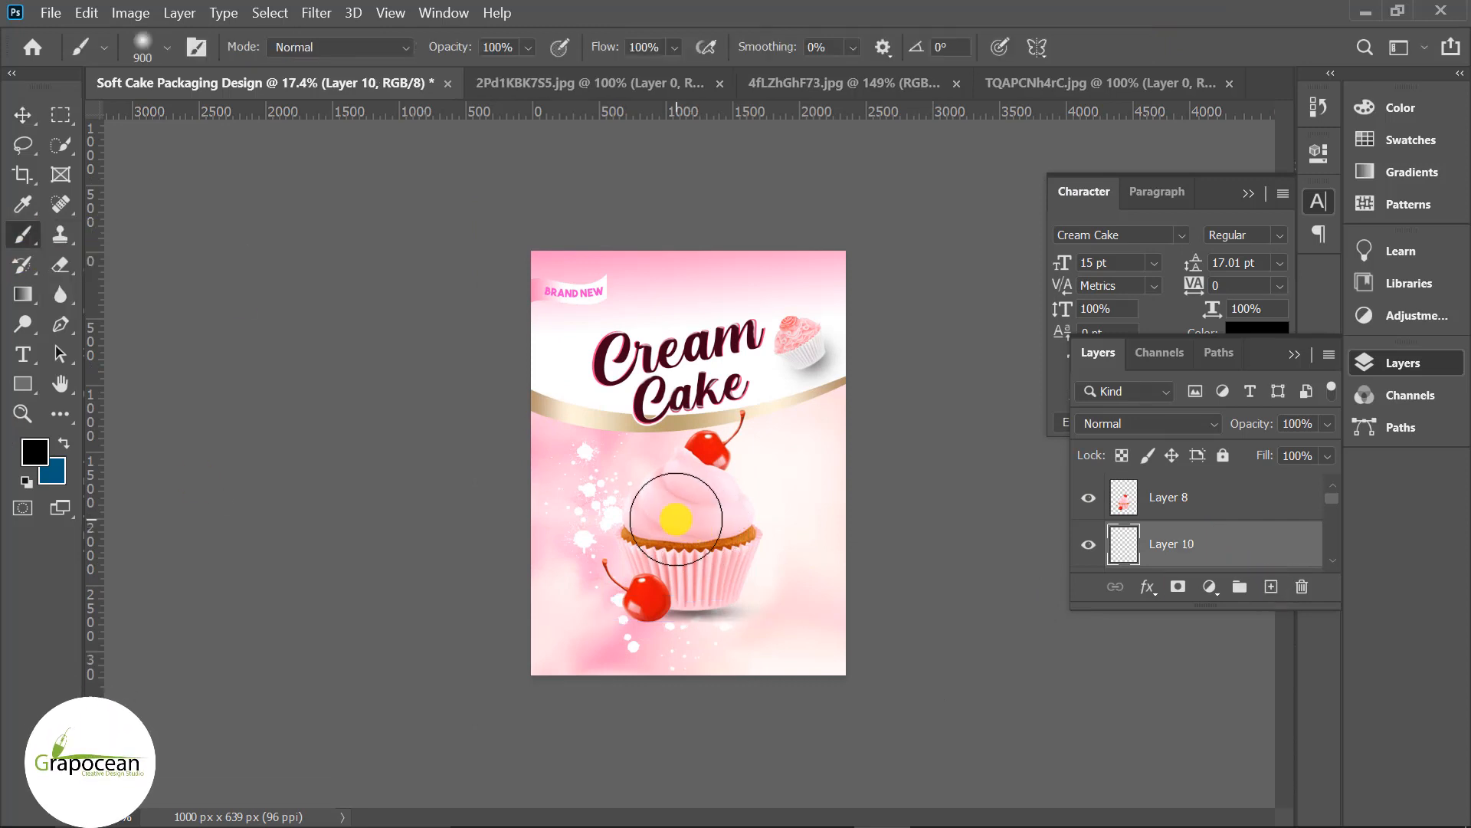
Try a soft black glow behind the cherry cupcake with a size 1600 brush, and undo it.
key(bracketright)
key(bracketright)
key(bracketright)
key(bracketright)
key(bracketright)
click(691, 521)
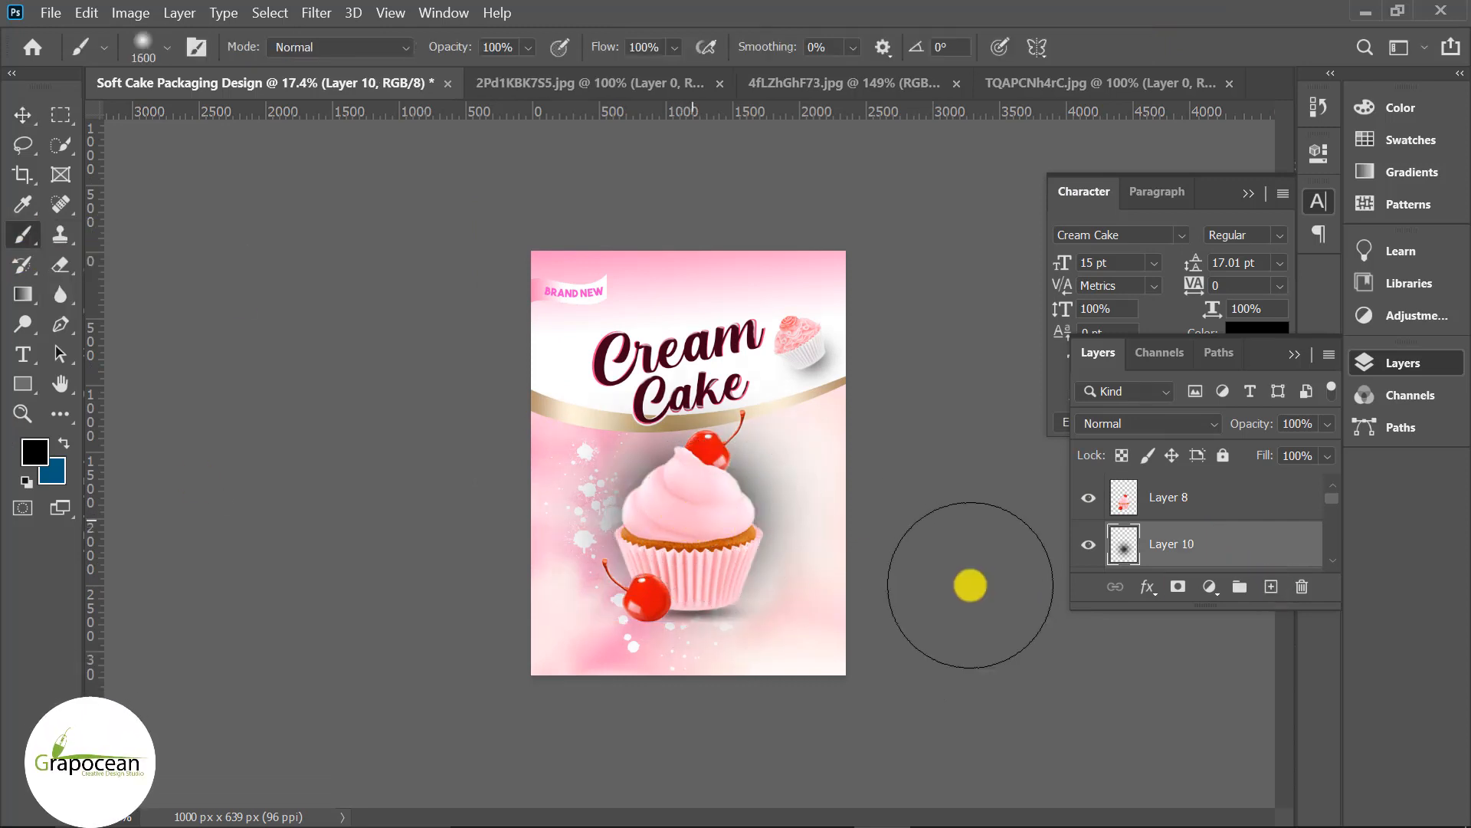
key(ctrl+z)
Set the foreground color to a vivid pink.
click(34, 452)
click(667, 259)
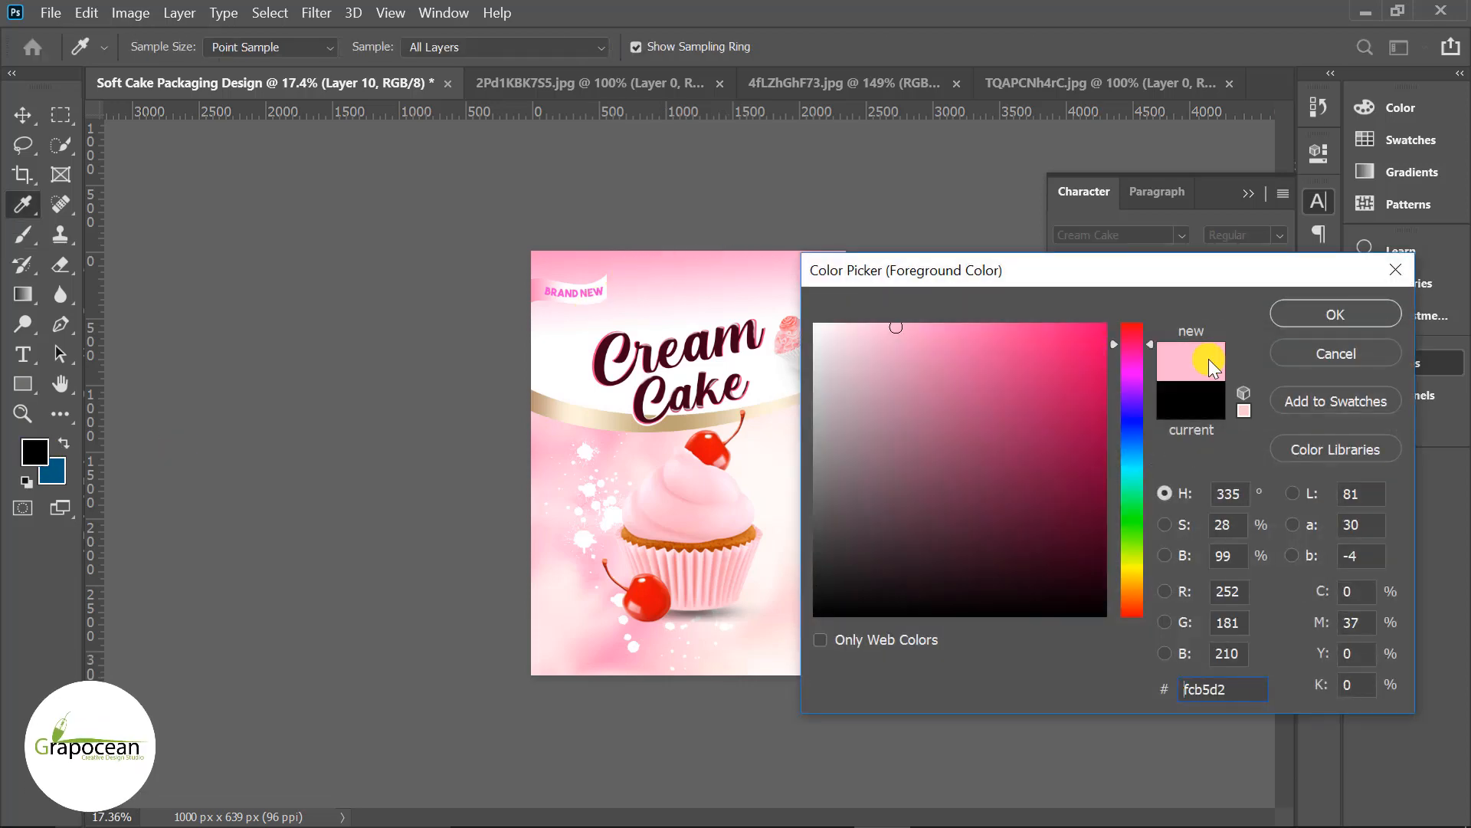
key(Return)
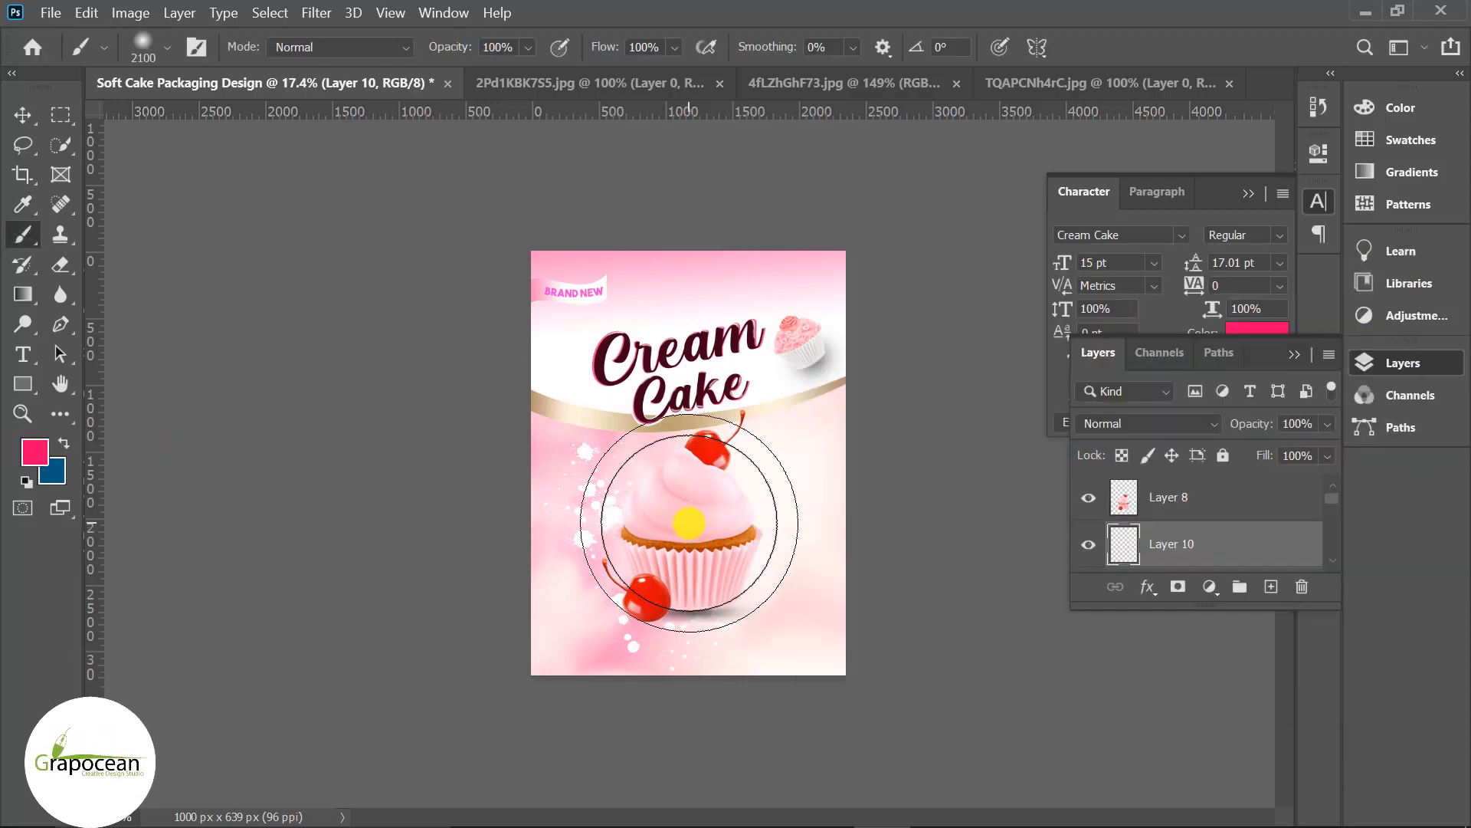
Try pink glows behind the cherry cupcake with a size 2200 brush, undoing each one.
click(689, 520)
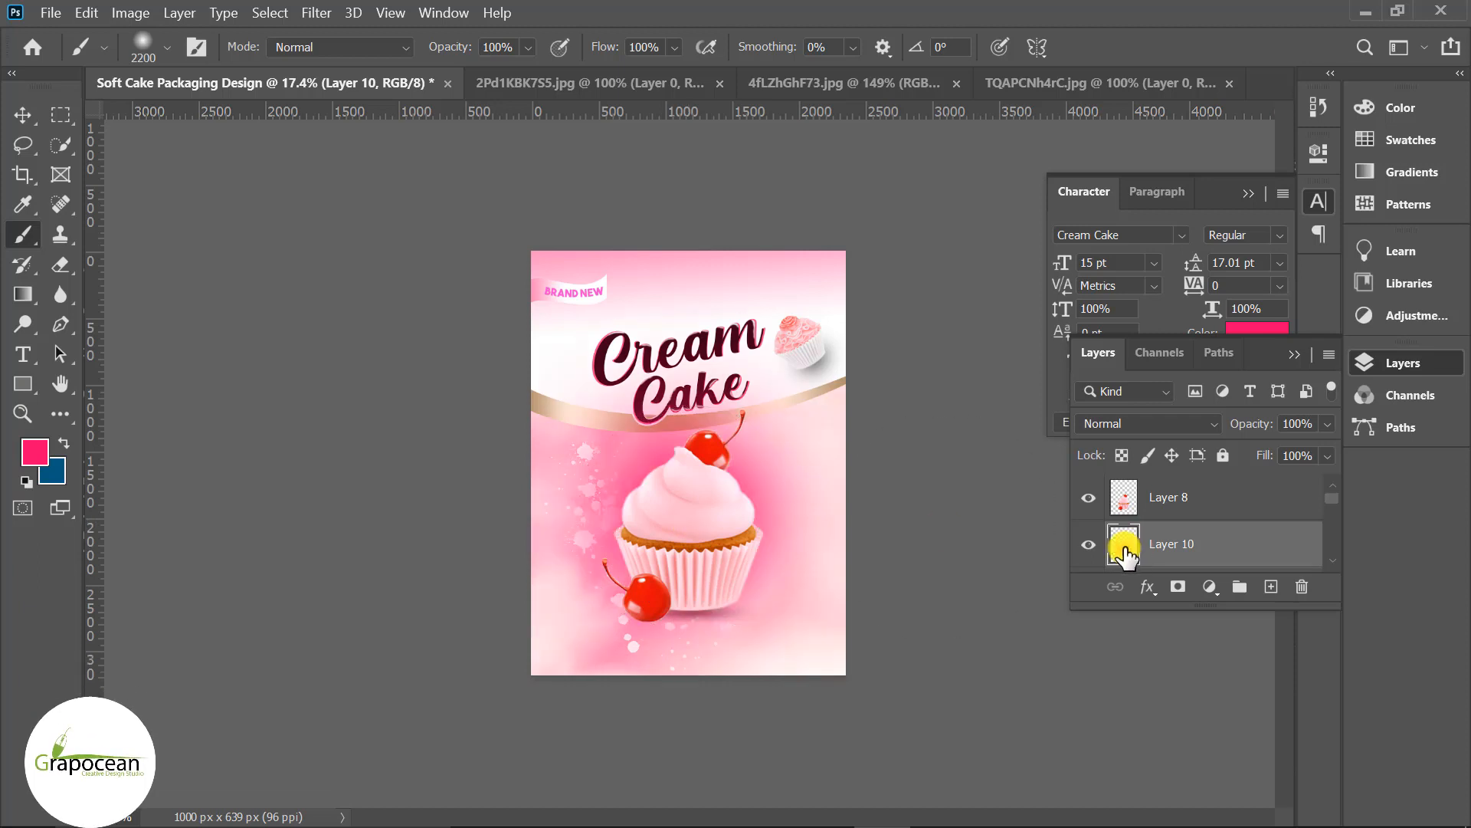
key(ctrl+z)
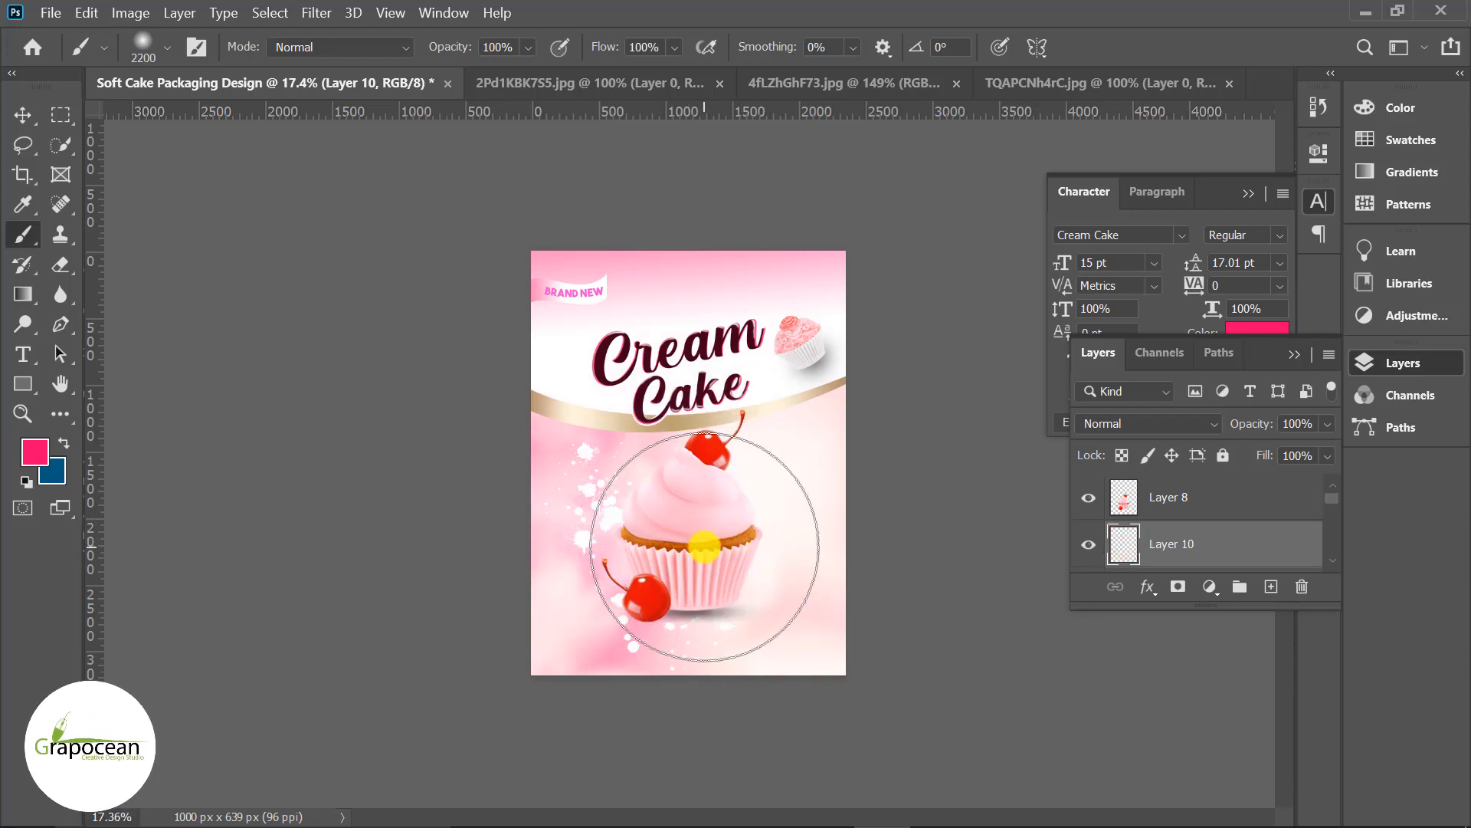
click(705, 546)
key(ctrl+z)
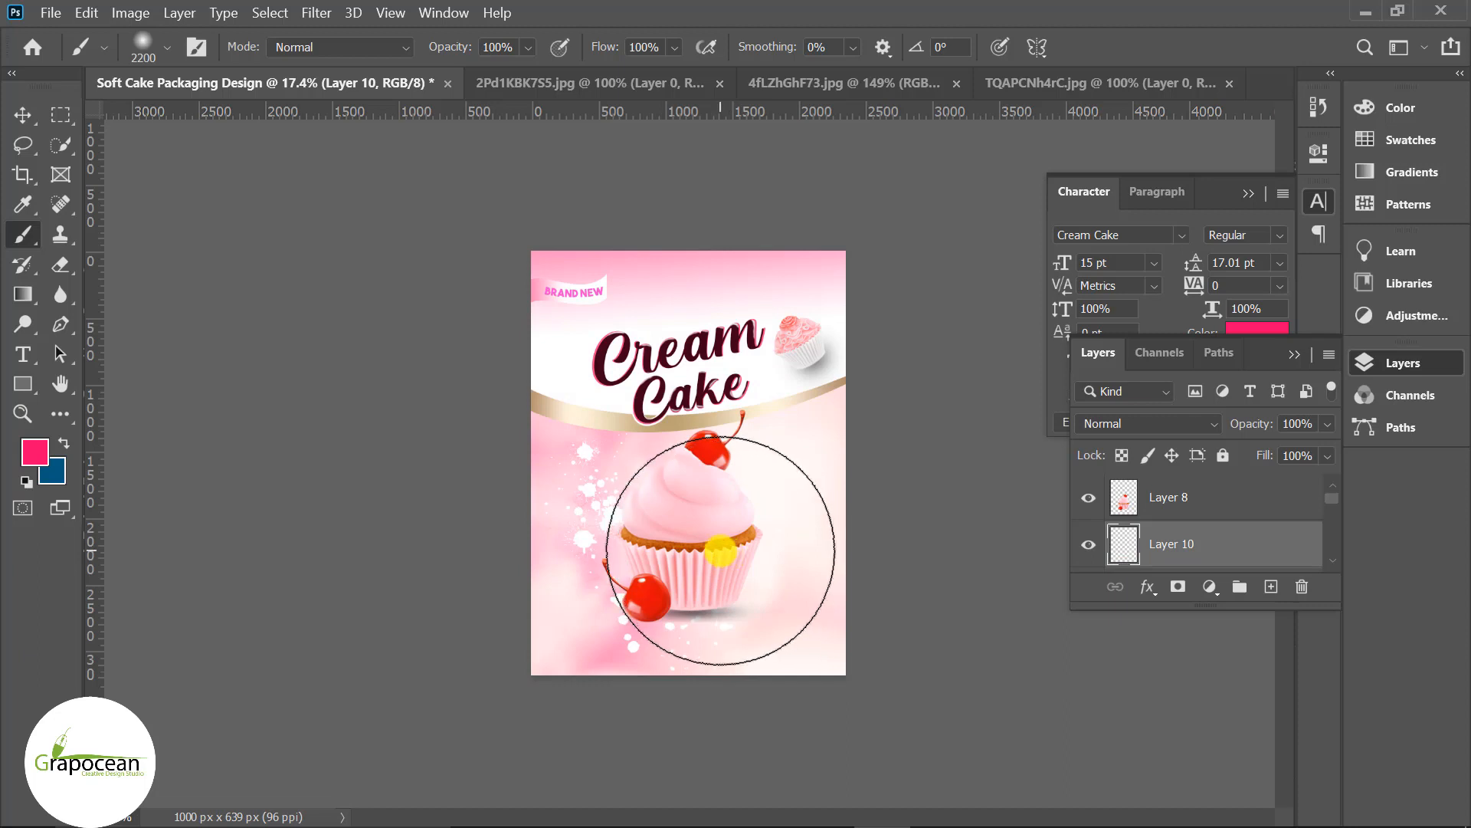
Paint a soft vivid pink glow behind the cherry cupcake, slightly right of its center, with a size 1800 brush.
key(bracketleft)
key(bracketleft)
key(bracketleft)
key(bracketleft)
click(720, 540)
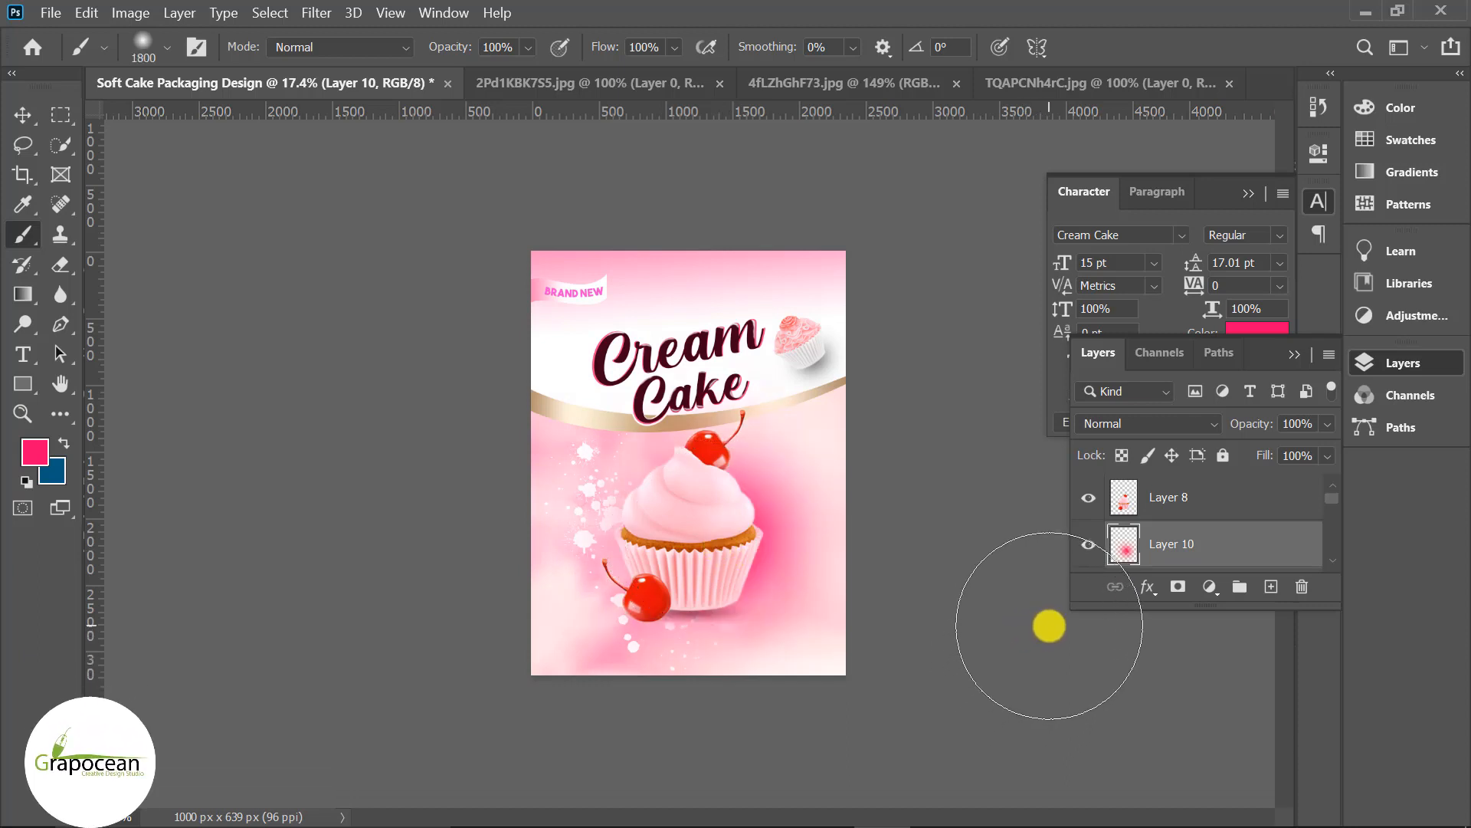
click(25, 118)
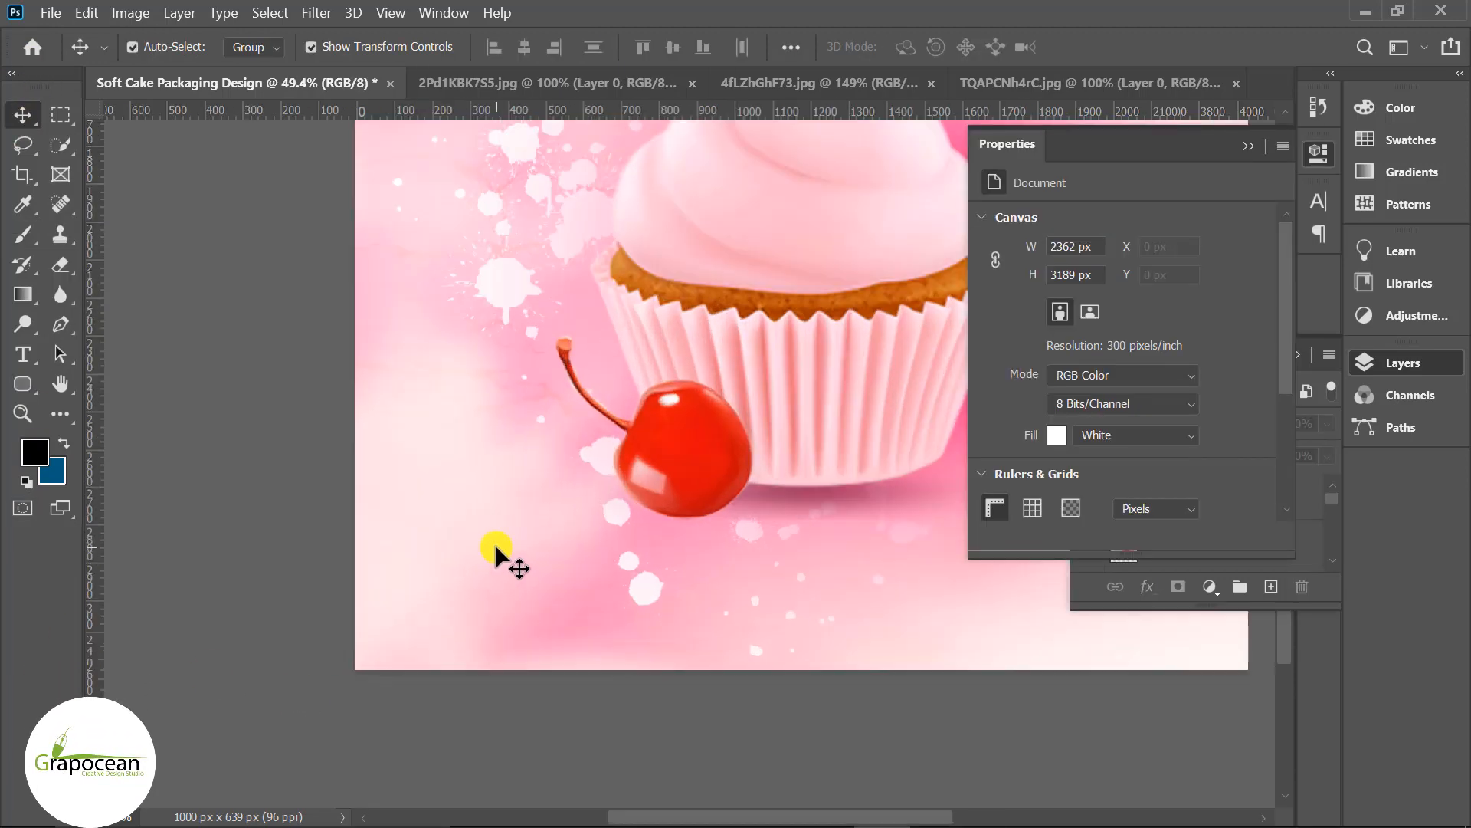
Draw a small upright rectangle about 78 by 104 px near the lower-left corner of the packaging.
scroll(499, 559, up, 3)
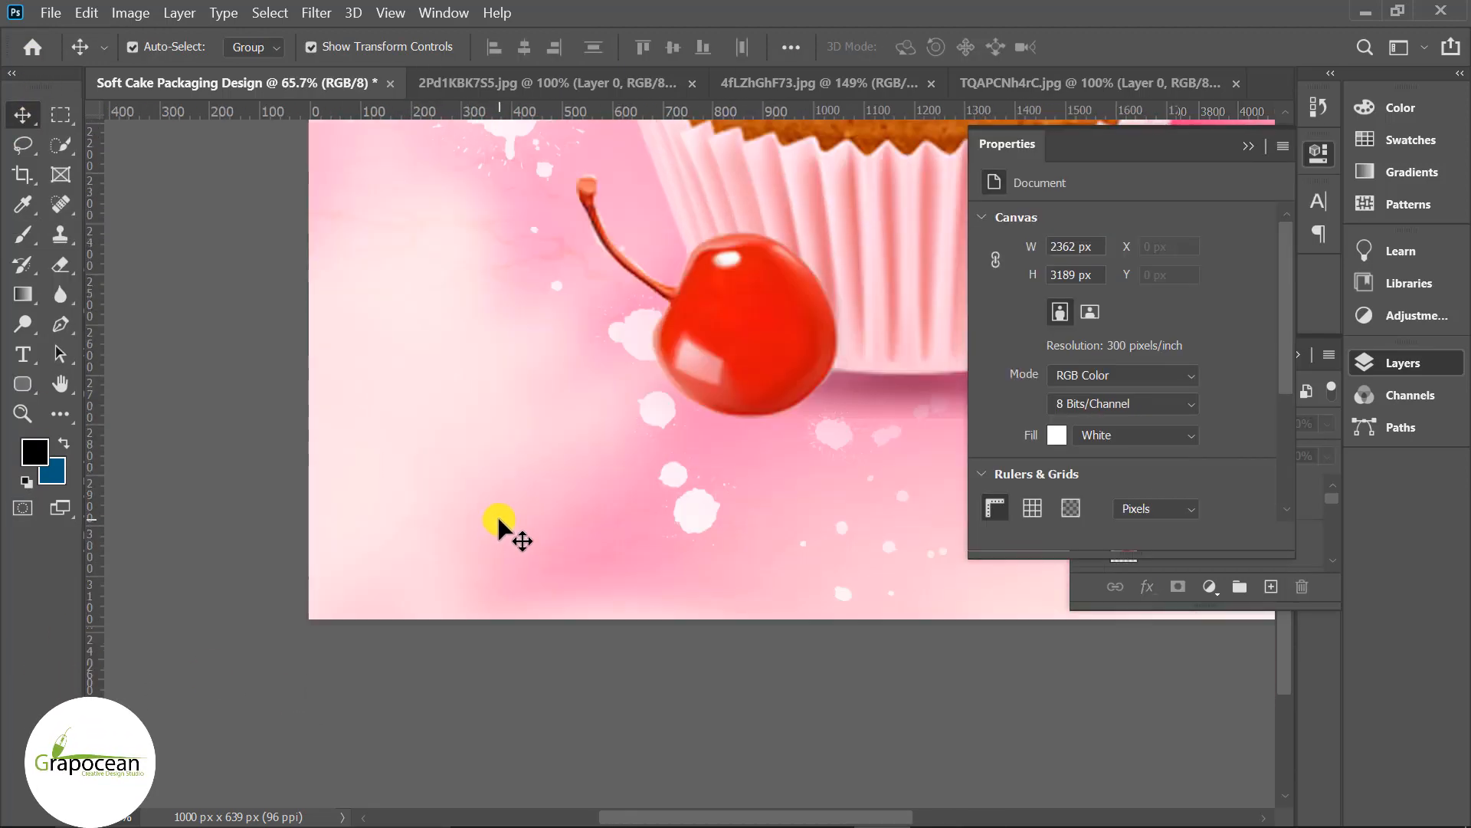
scroll(439, 521, up, 3)
right_click(22, 296)
right_click(22, 383)
click(99, 387)
scroll(368, 682, up, 3)
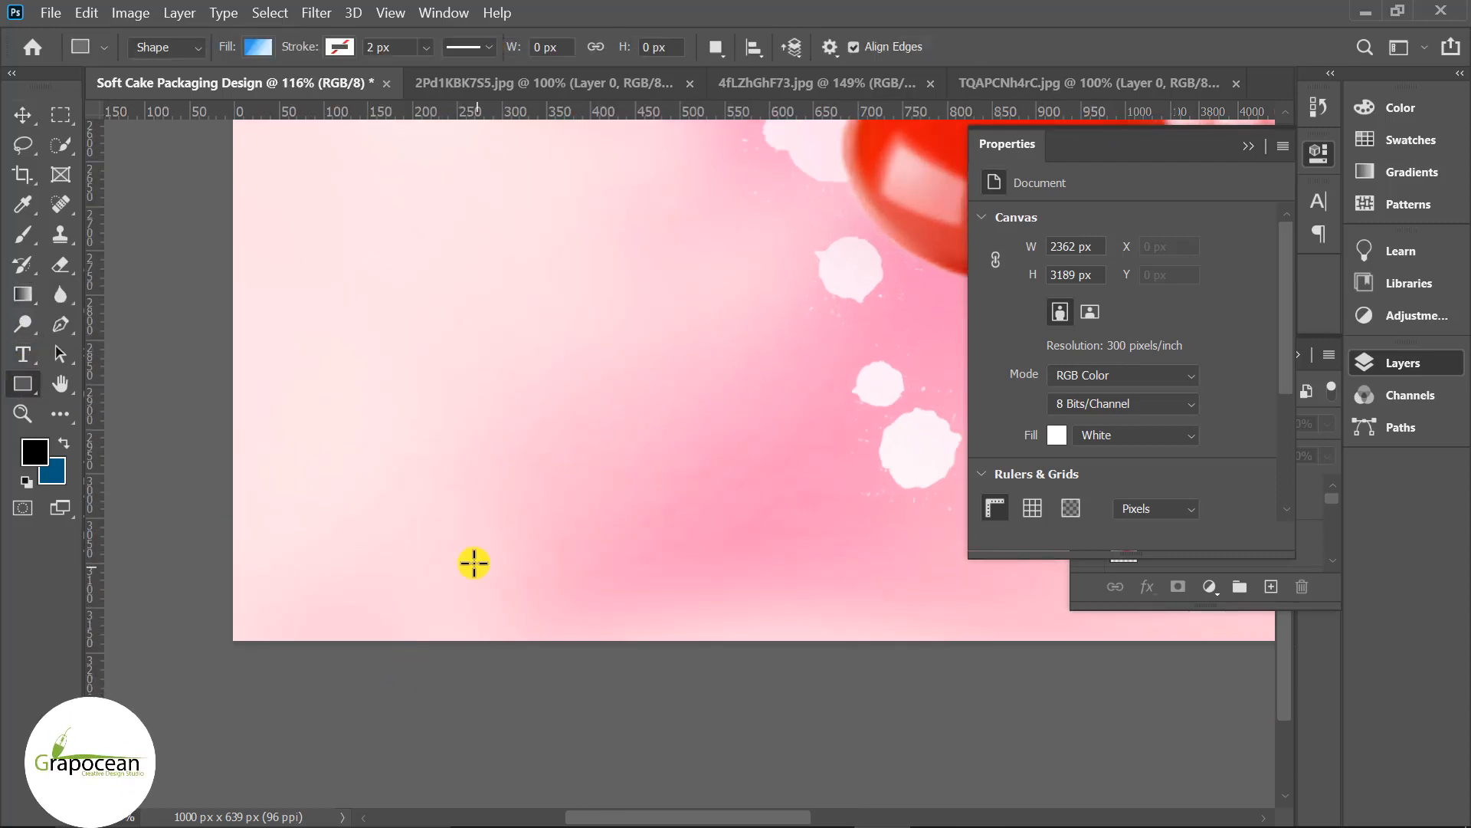
drag(455, 572, 455, 572)
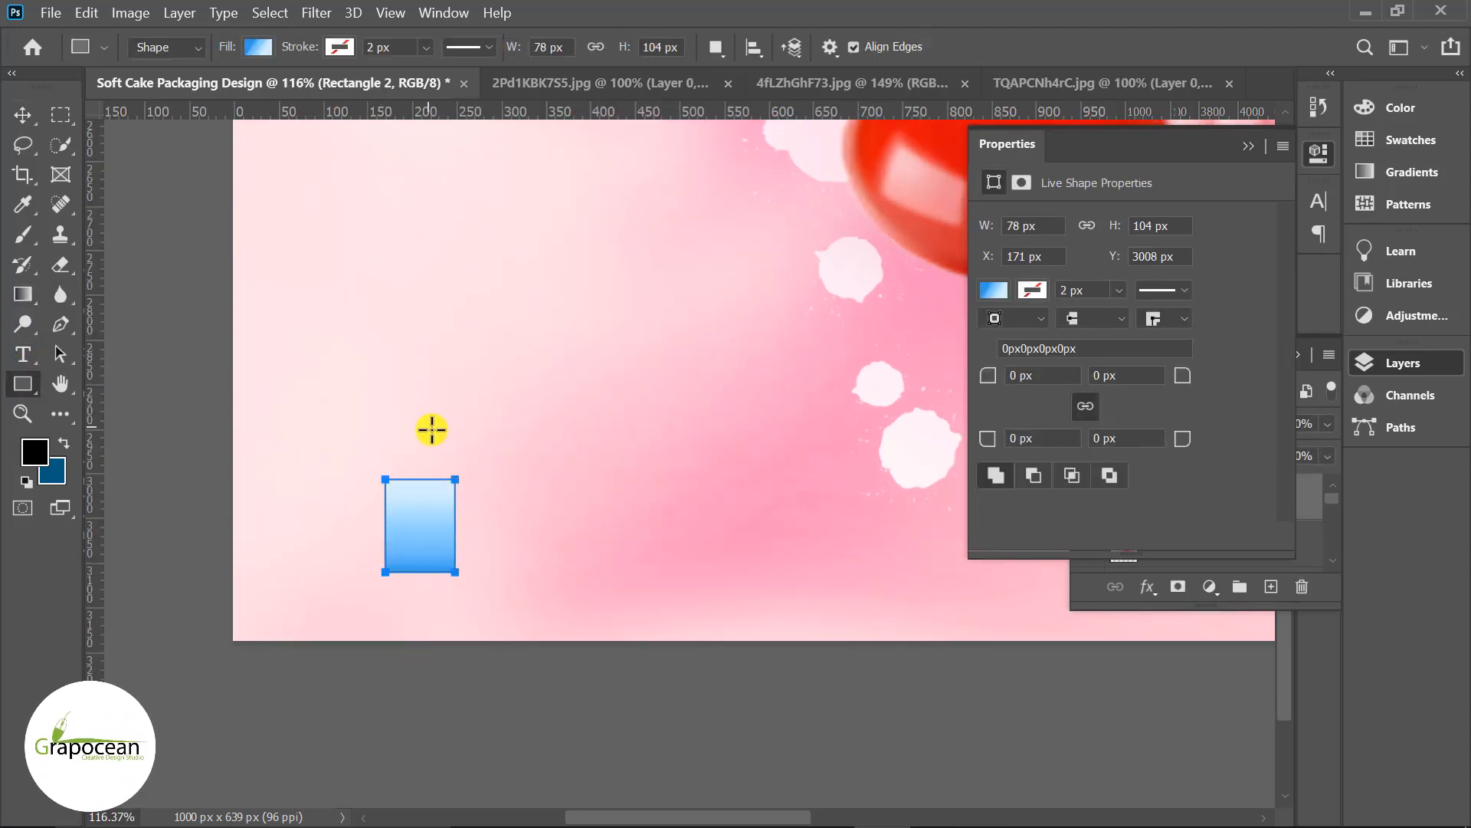
Round the small rectangle's corners to 10 px and replace its gradient fill with solid white.
click(258, 47)
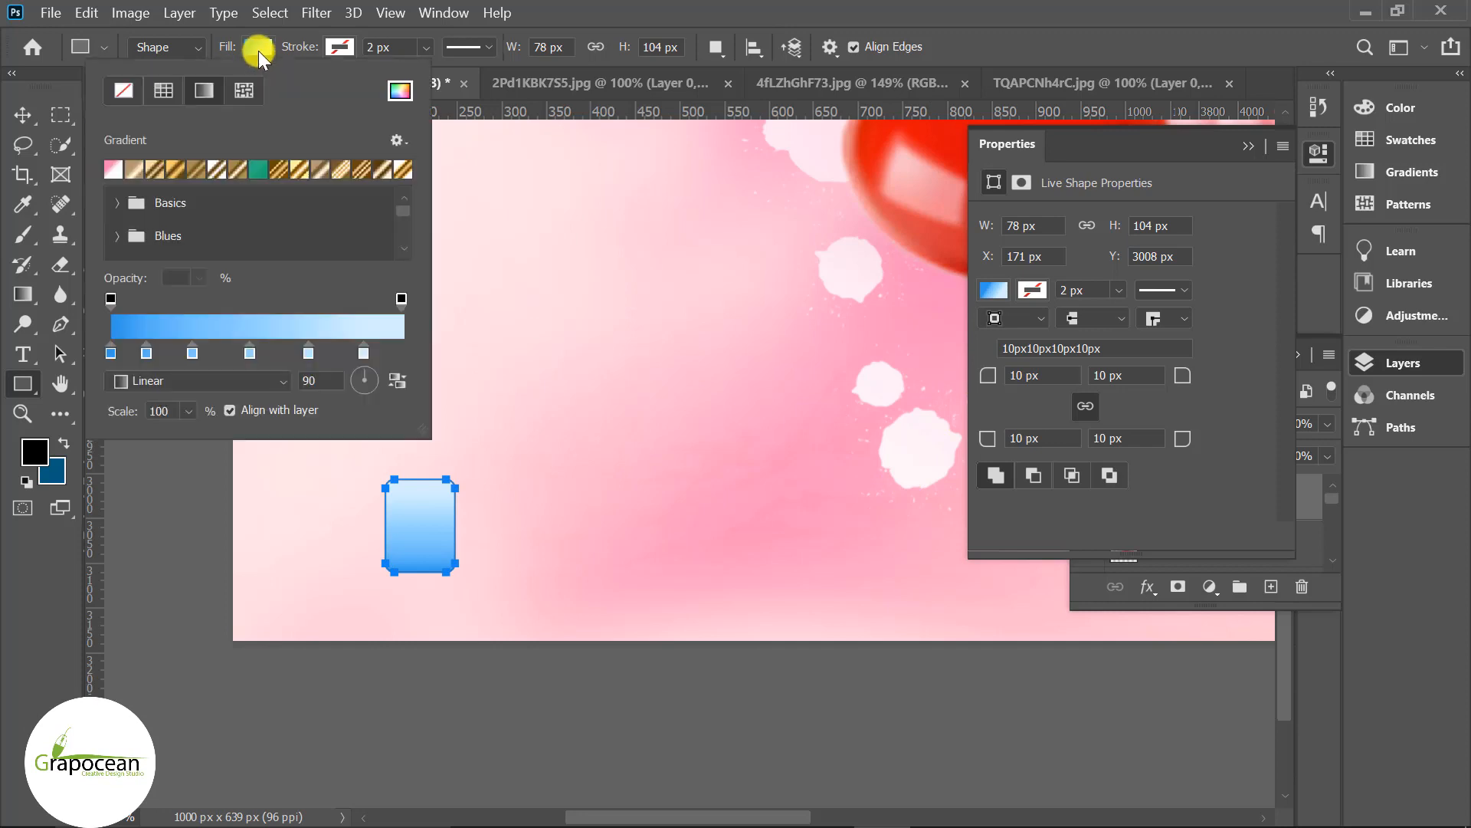
click(123, 91)
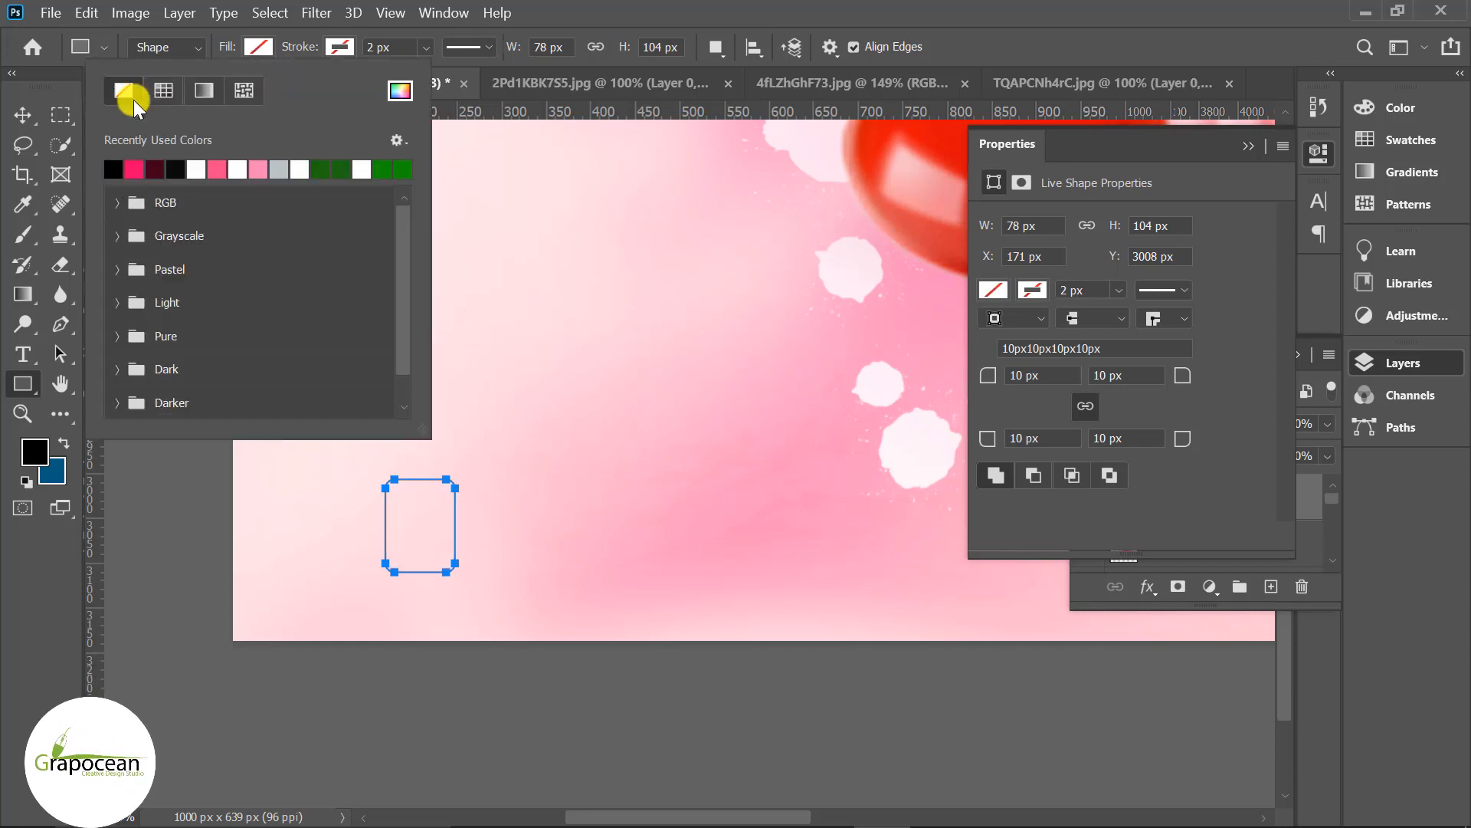
click(200, 164)
click(22, 115)
click(256, 479)
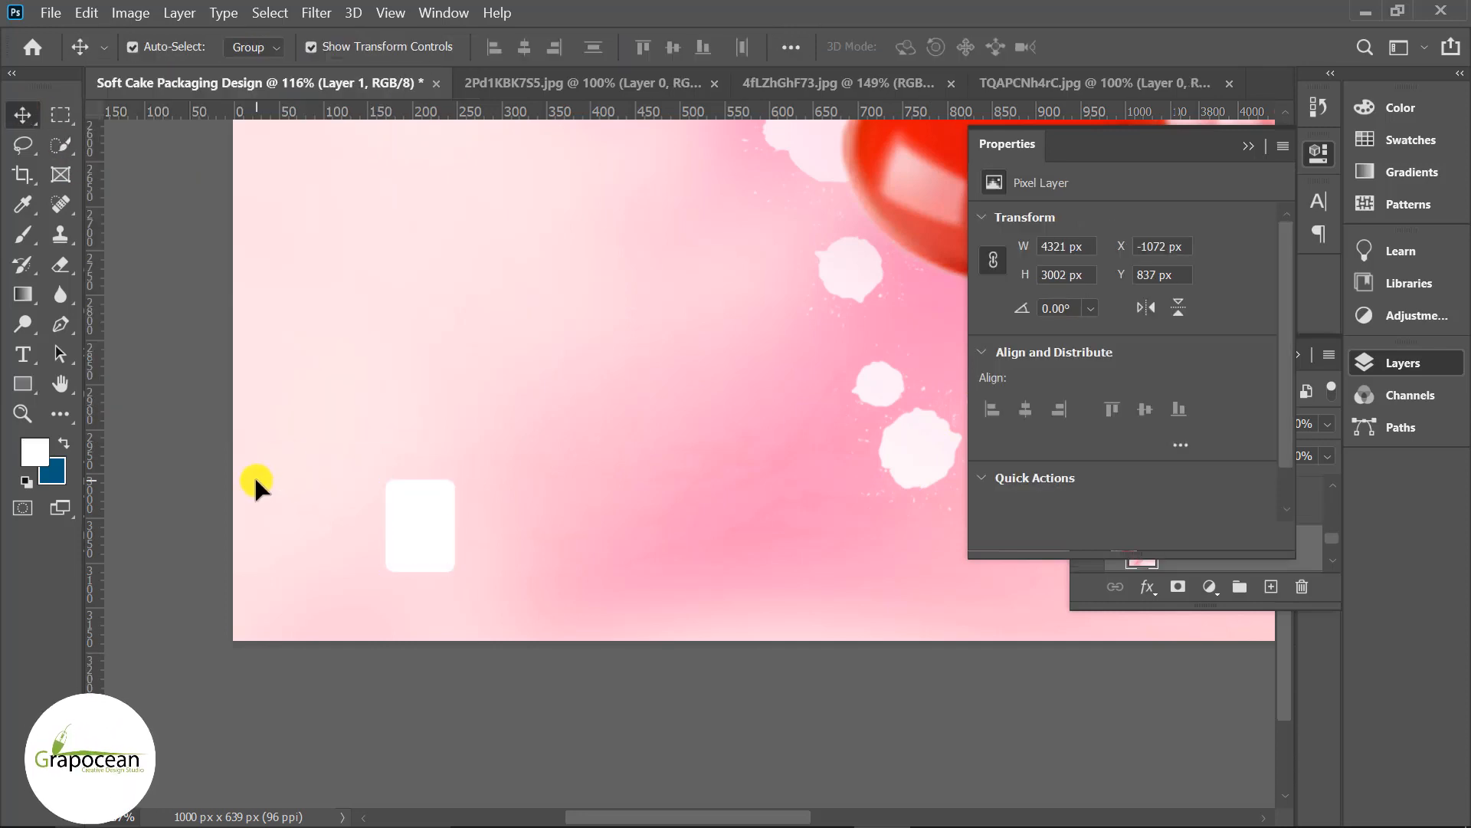
click(433, 682)
Draw a rounded rectangle about 90 by 82 px with 31 px corners over the white shape's lower end, and center it horizontally.
key(ctrl+0)
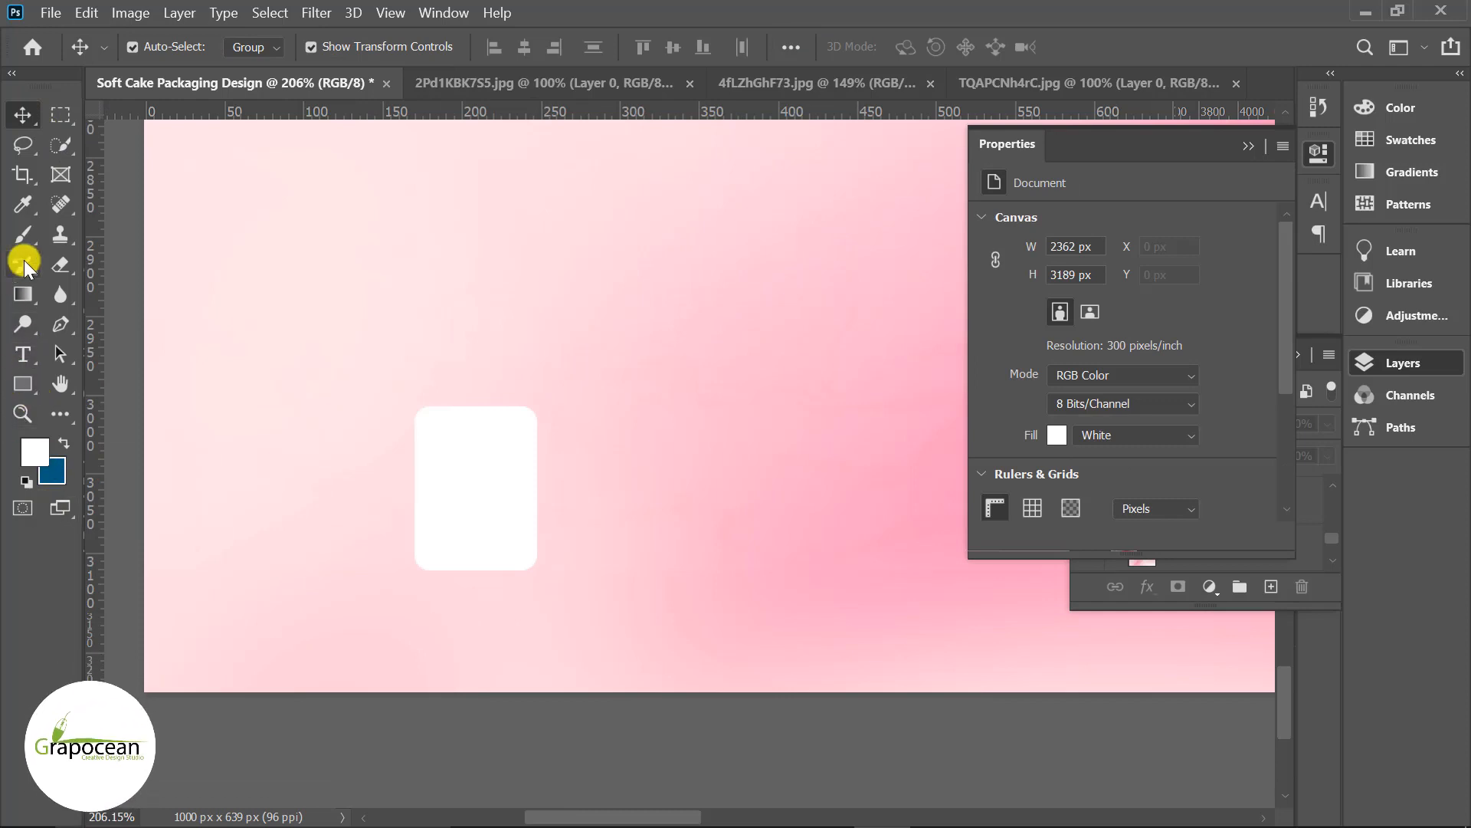
right_click(26, 380)
click(104, 402)
scroll(437, 568, up, 1)
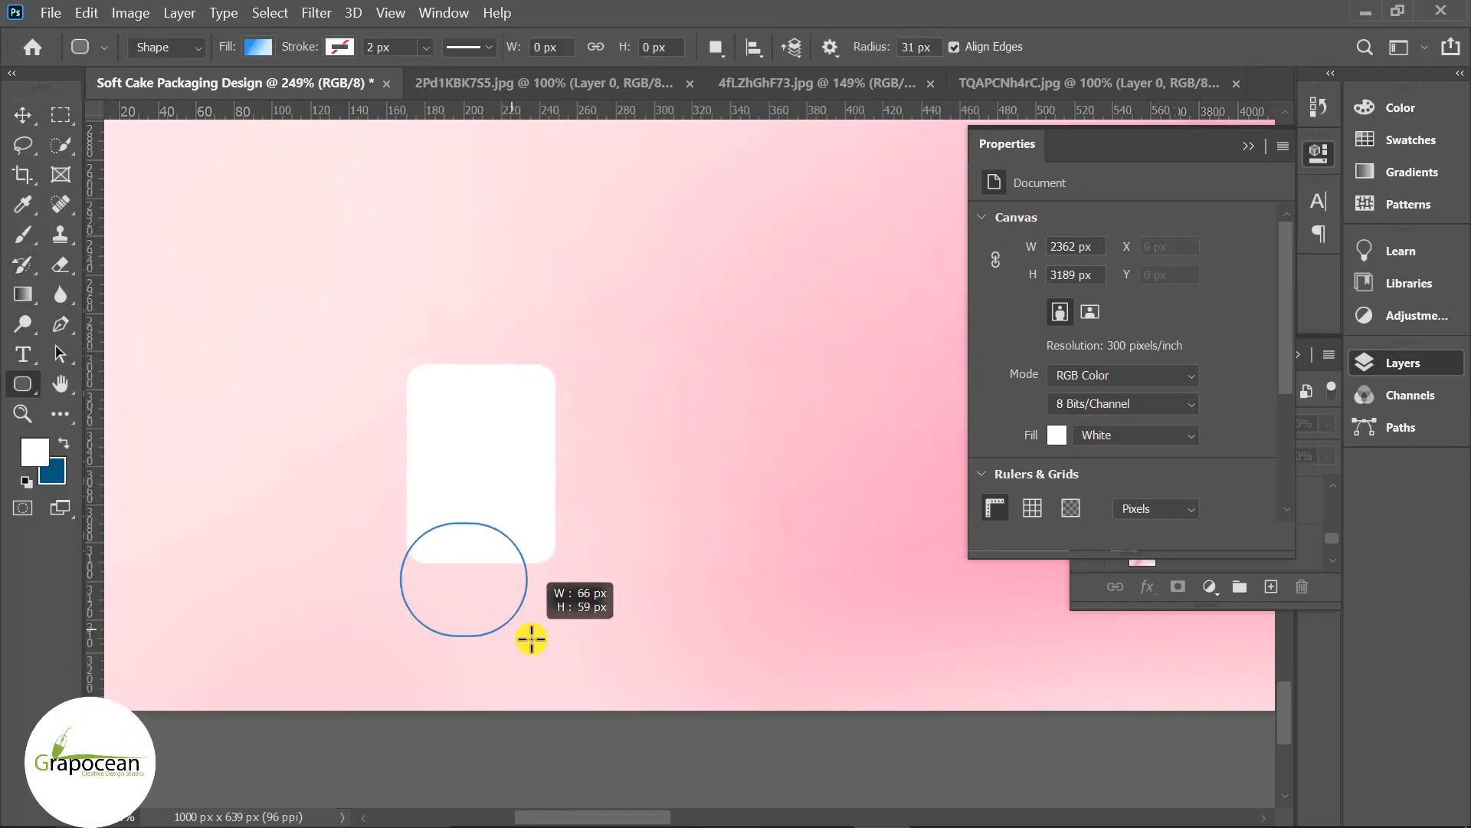
drag(531, 638, 573, 678)
key(v)
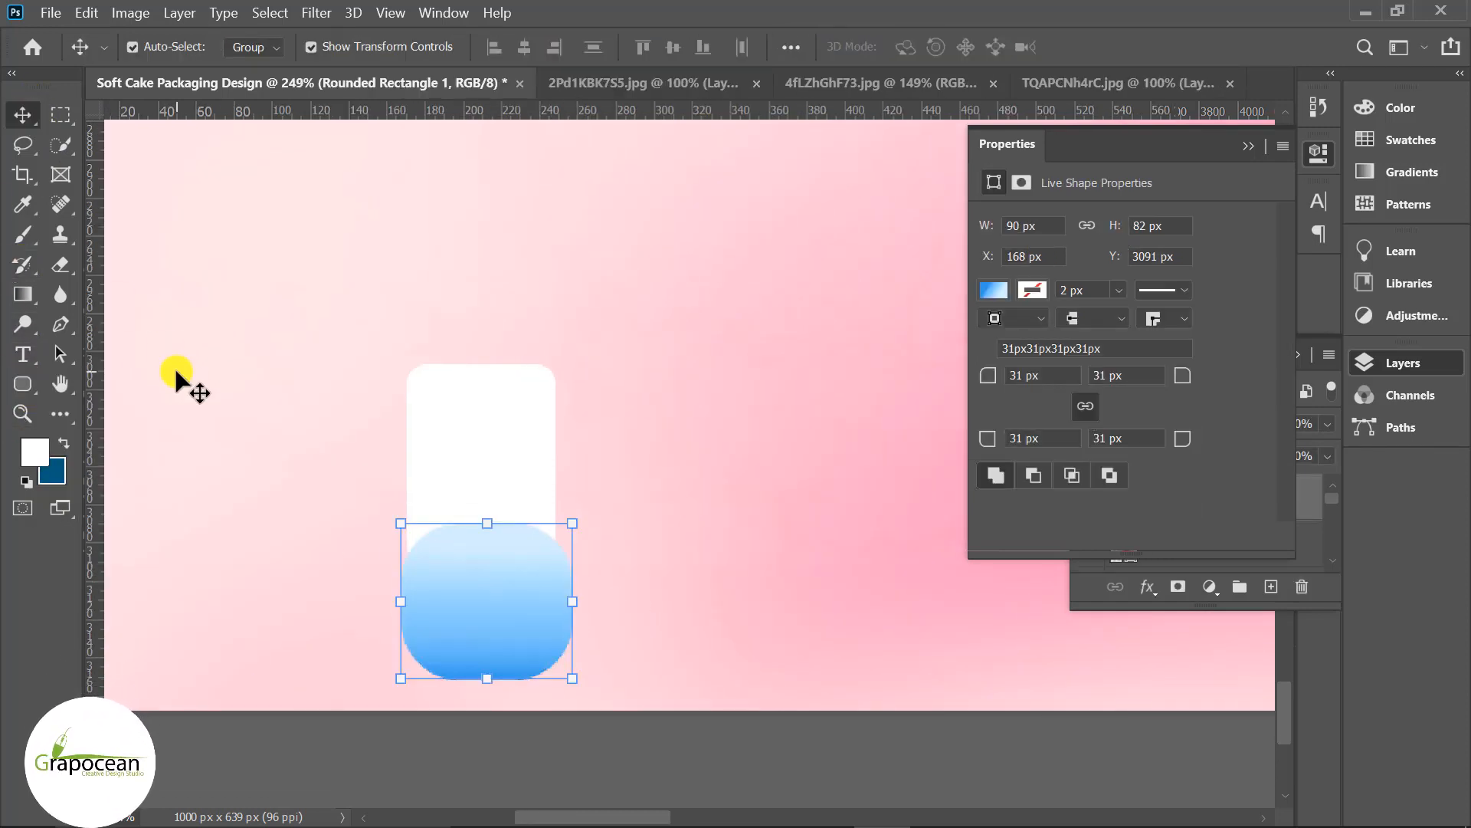
drag(509, 624, 513, 623)
Examine the Rounded Rectangle 1 and Rectangle 2 layers by switching their visibility off and on.
click(1248, 145)
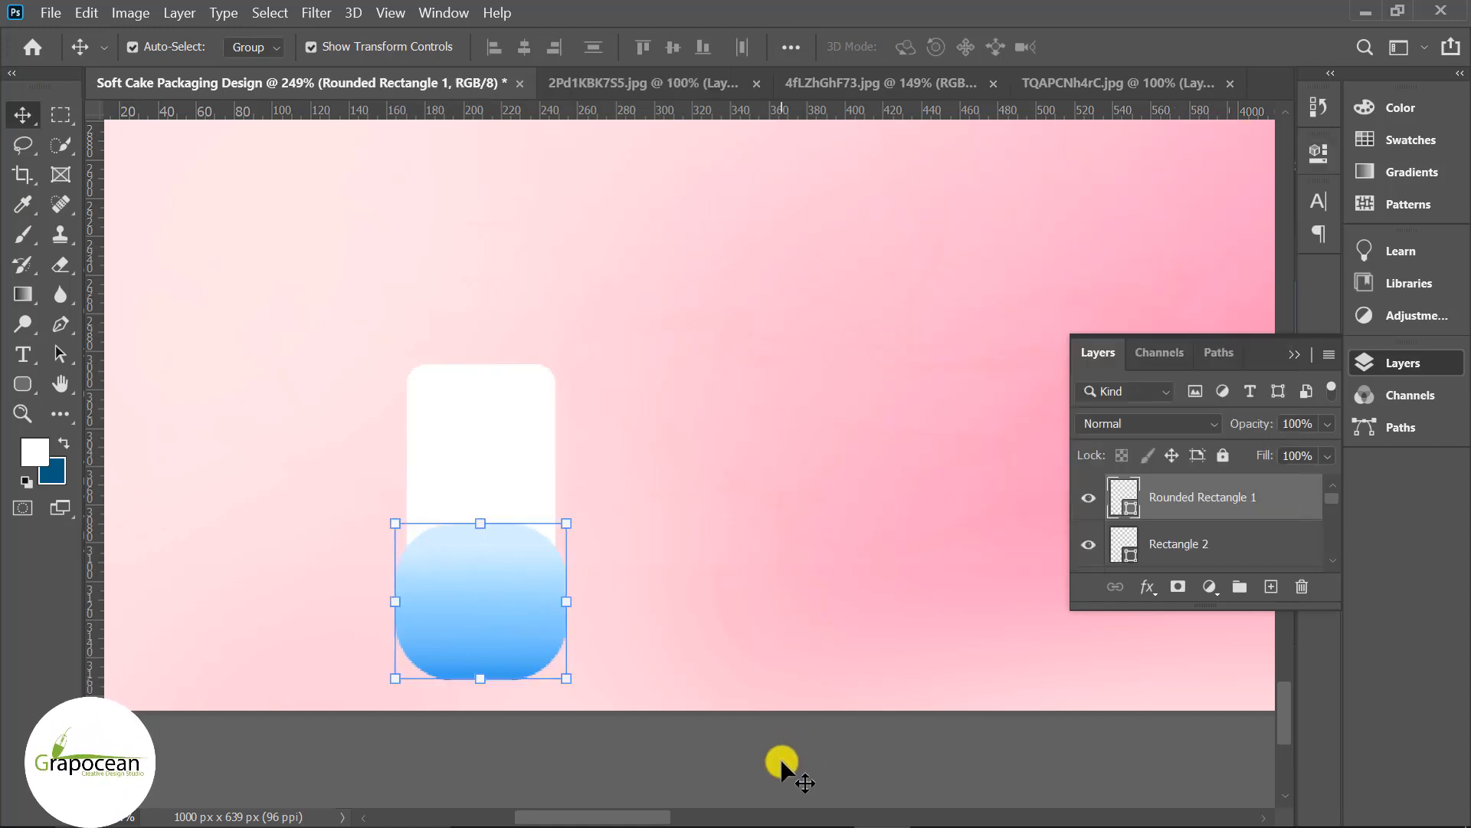
click(780, 757)
click(1199, 499)
click(1198, 541)
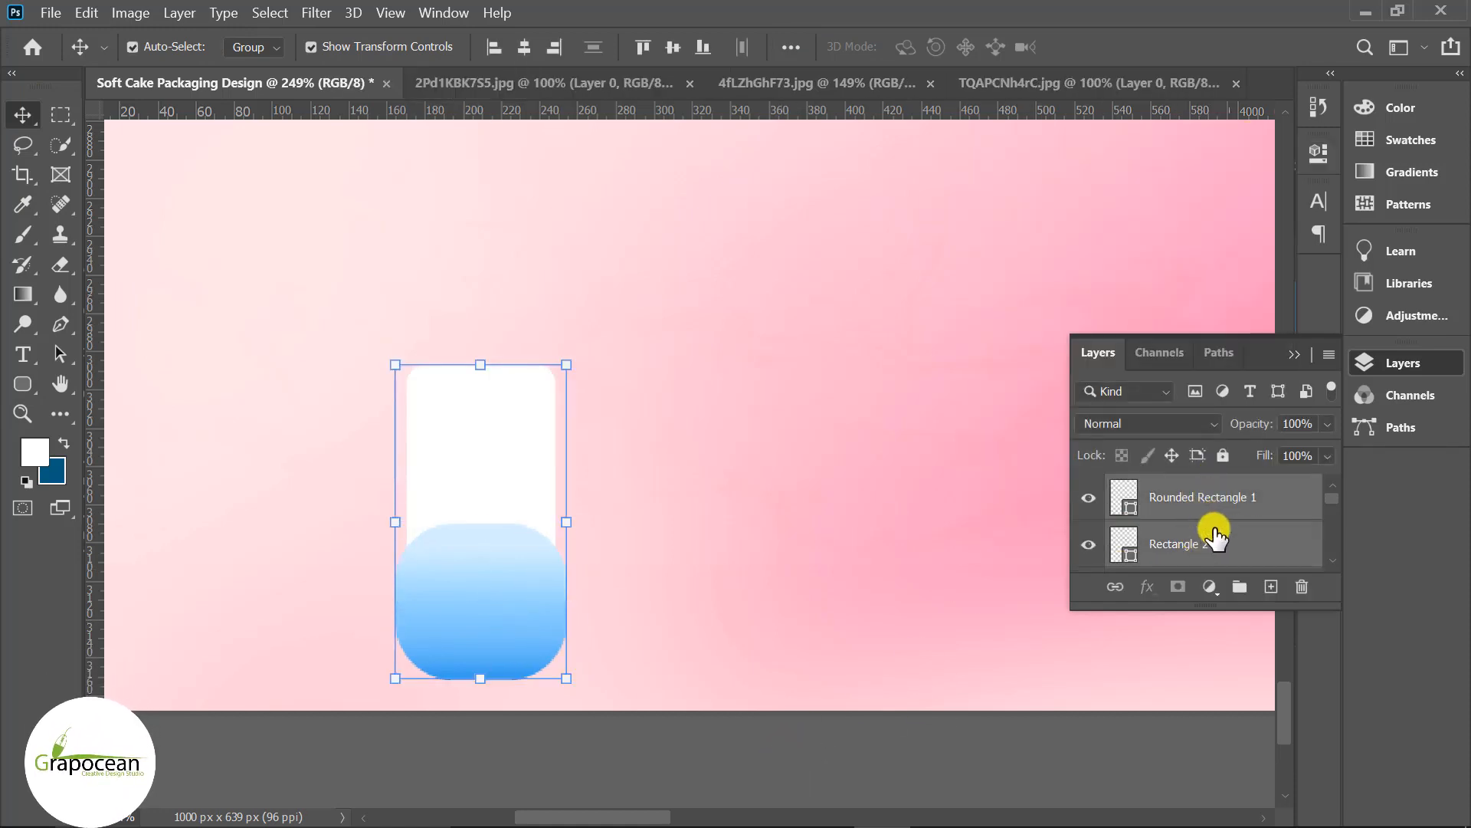
click(1088, 544)
click(1088, 544)
click(1094, 507)
click(1089, 499)
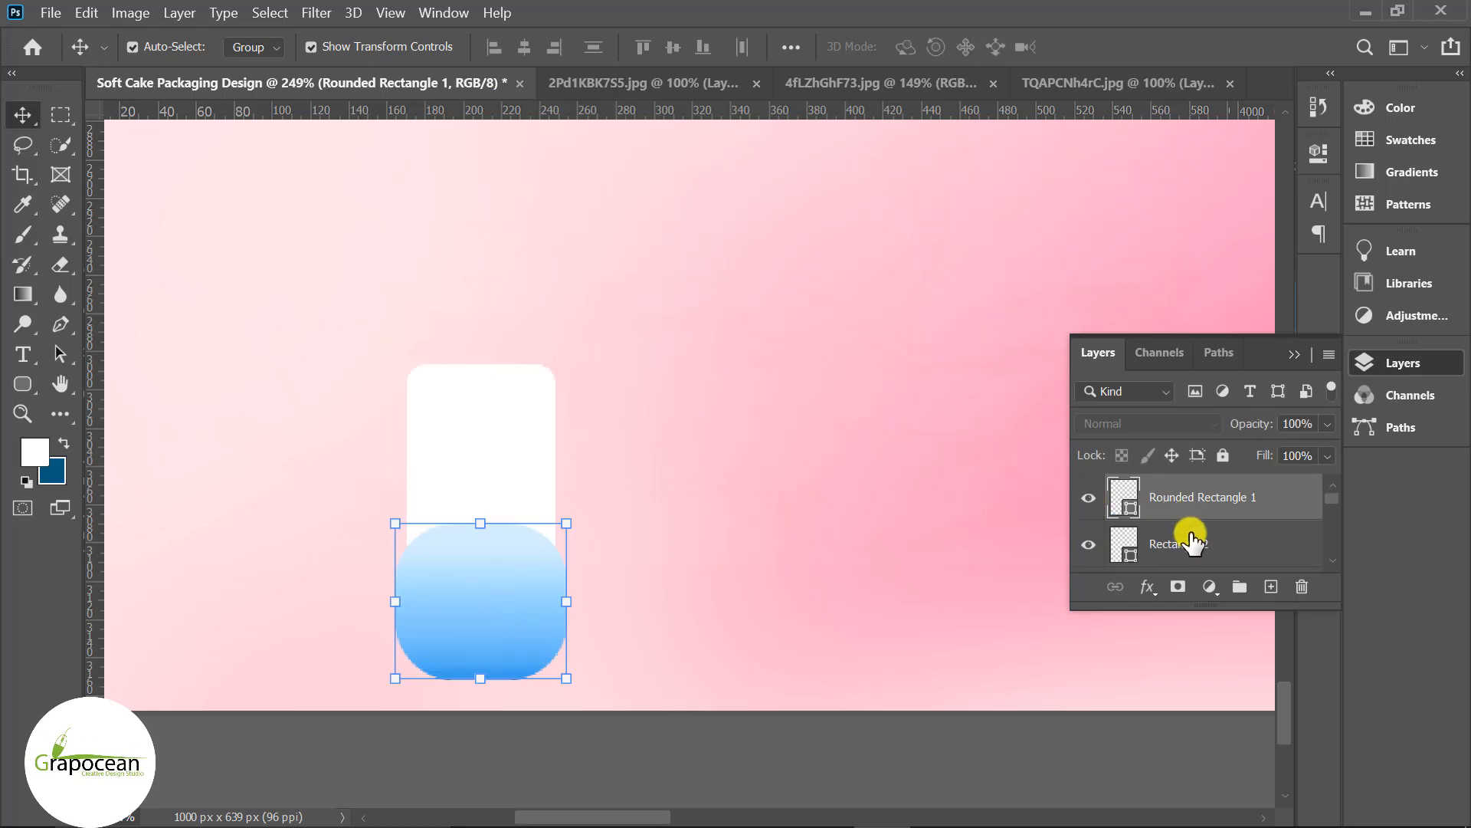
Clip the Rounded Rectangle 1 layer to the white card shape below and shift the rounded rectangle slightly upward.
click(1089, 498)
click(1089, 498)
right_click(1192, 502)
click(1019, 458)
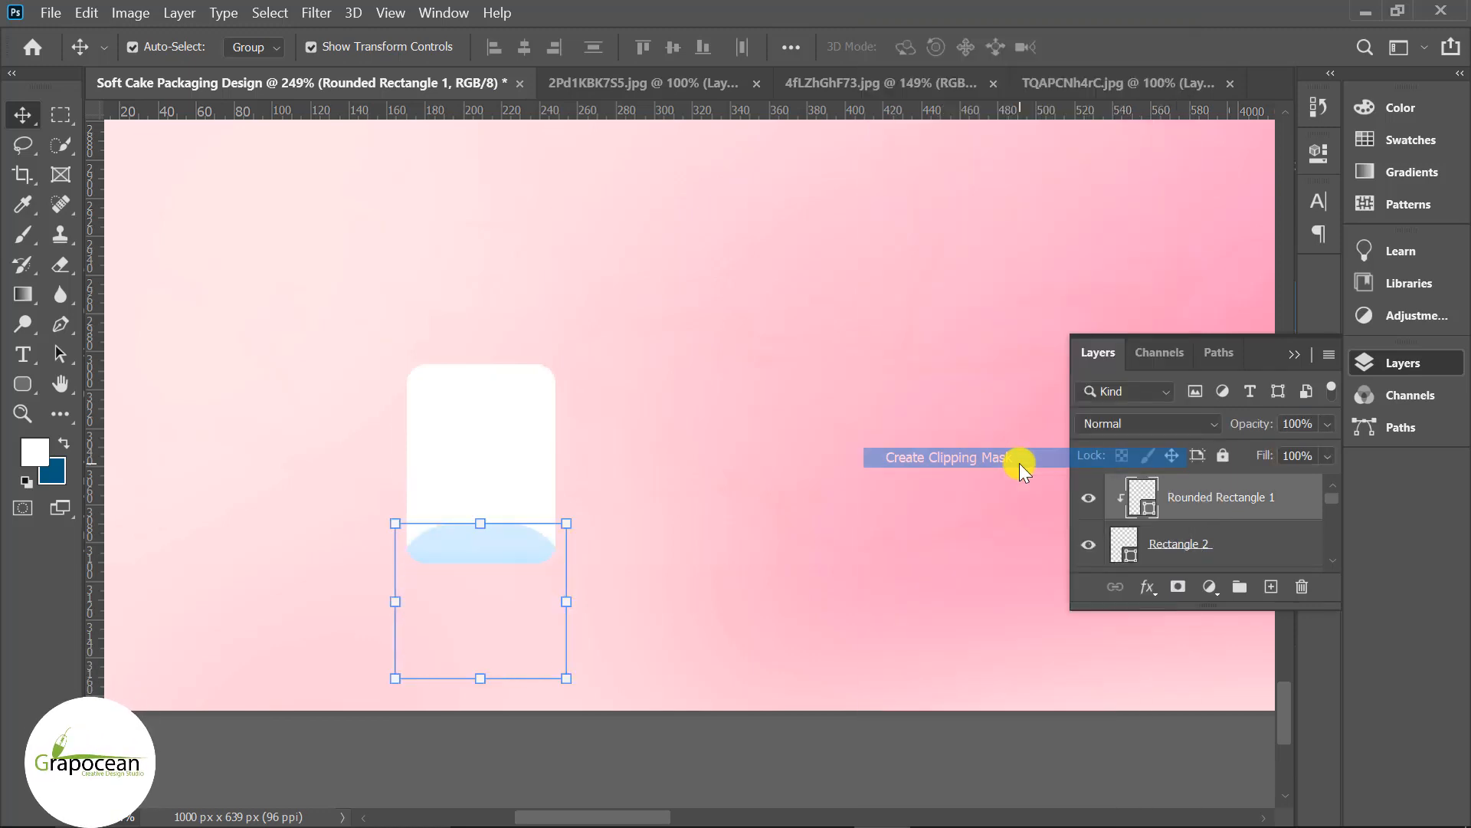
drag(497, 546, 498, 531)
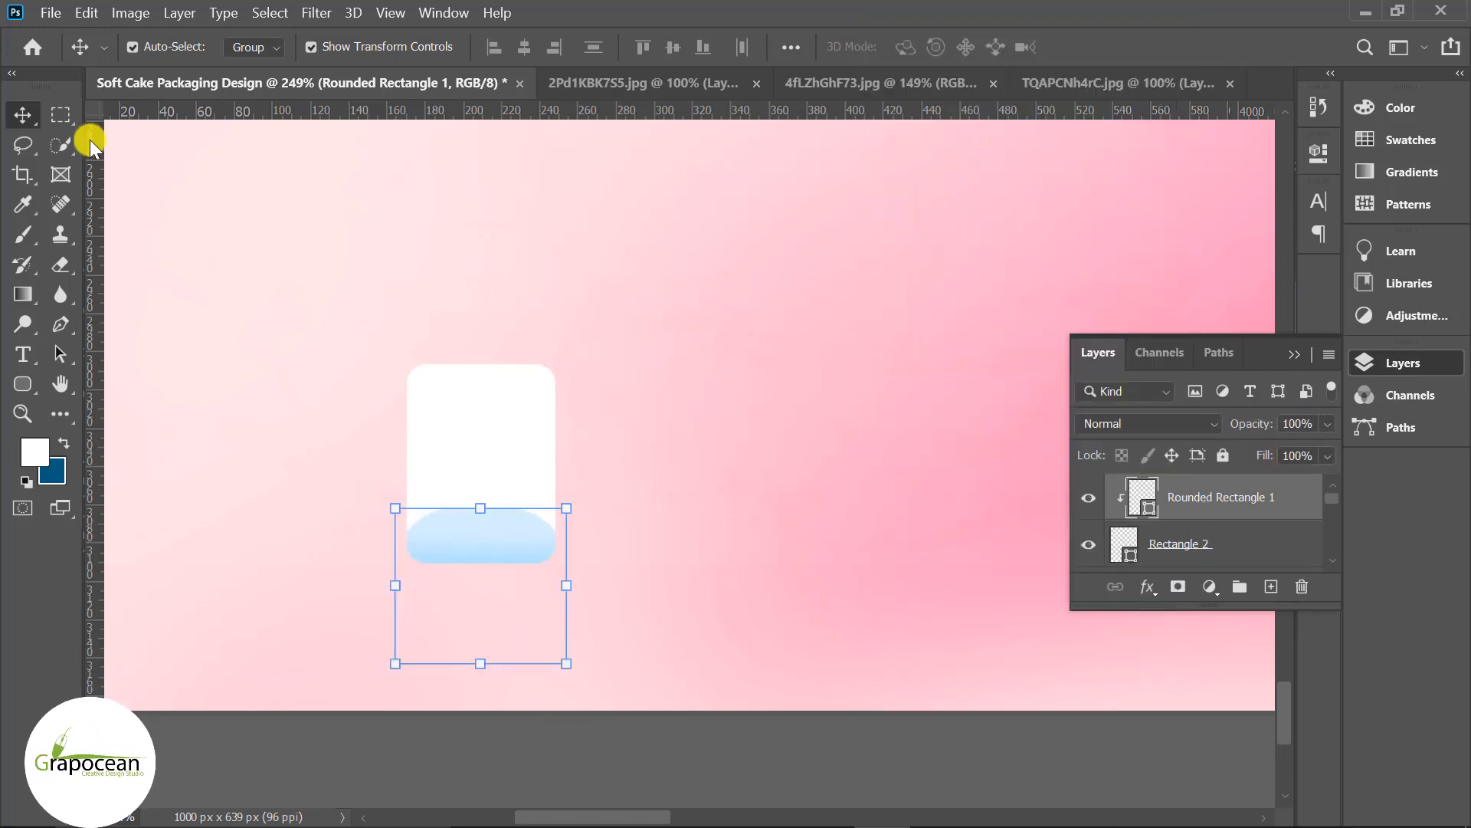
Fill the clipped rounded rectangle with the pink-to-white linear gradient, reversed so the pink lies along its upper edge.
click(22, 387)
click(258, 47)
click(117, 165)
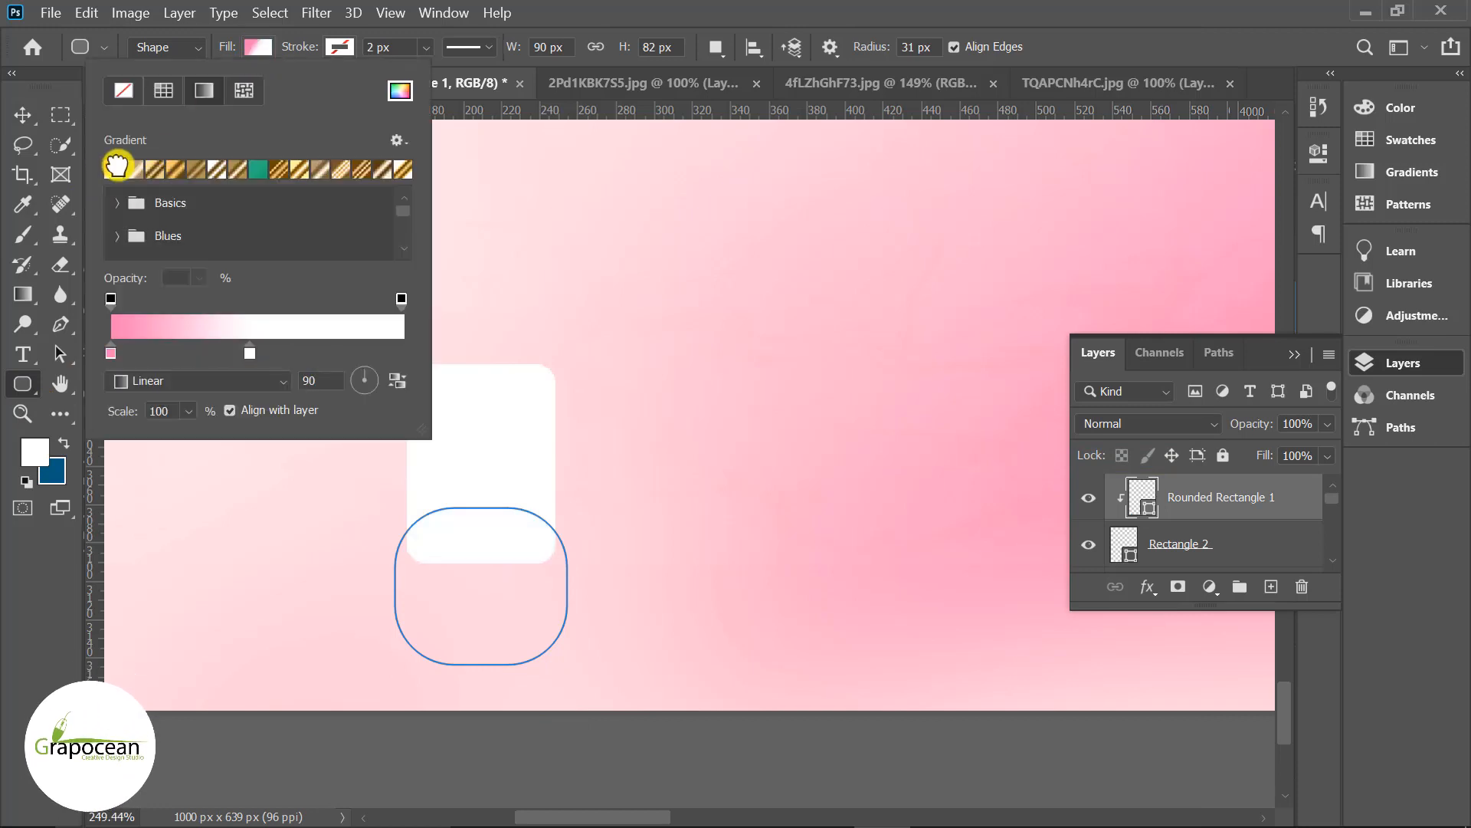
click(408, 384)
click(23, 115)
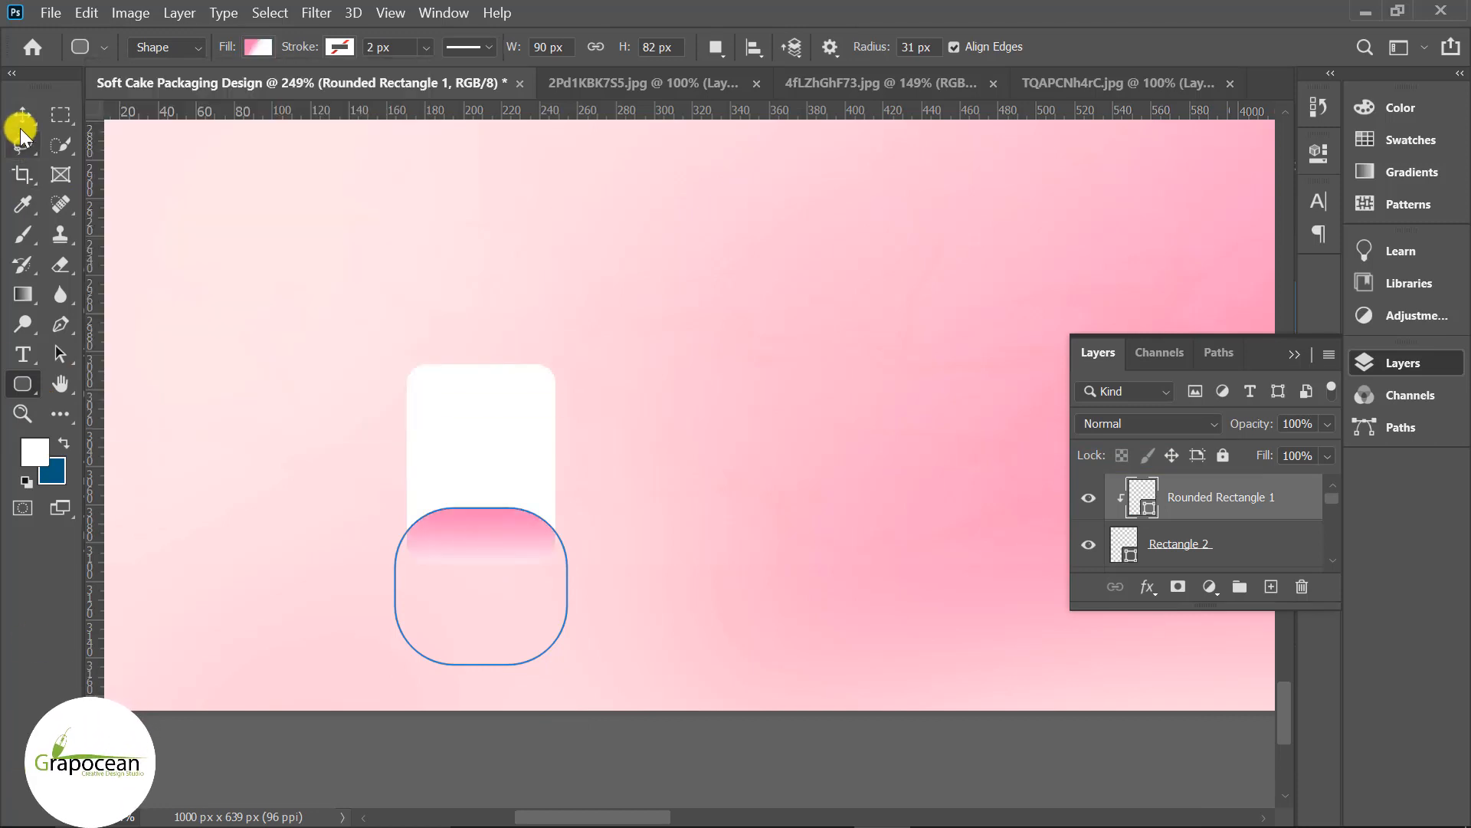
Give the white Rectangle 2 card a thin black outline of about 0.22 px.
click(495, 420)
click(1178, 545)
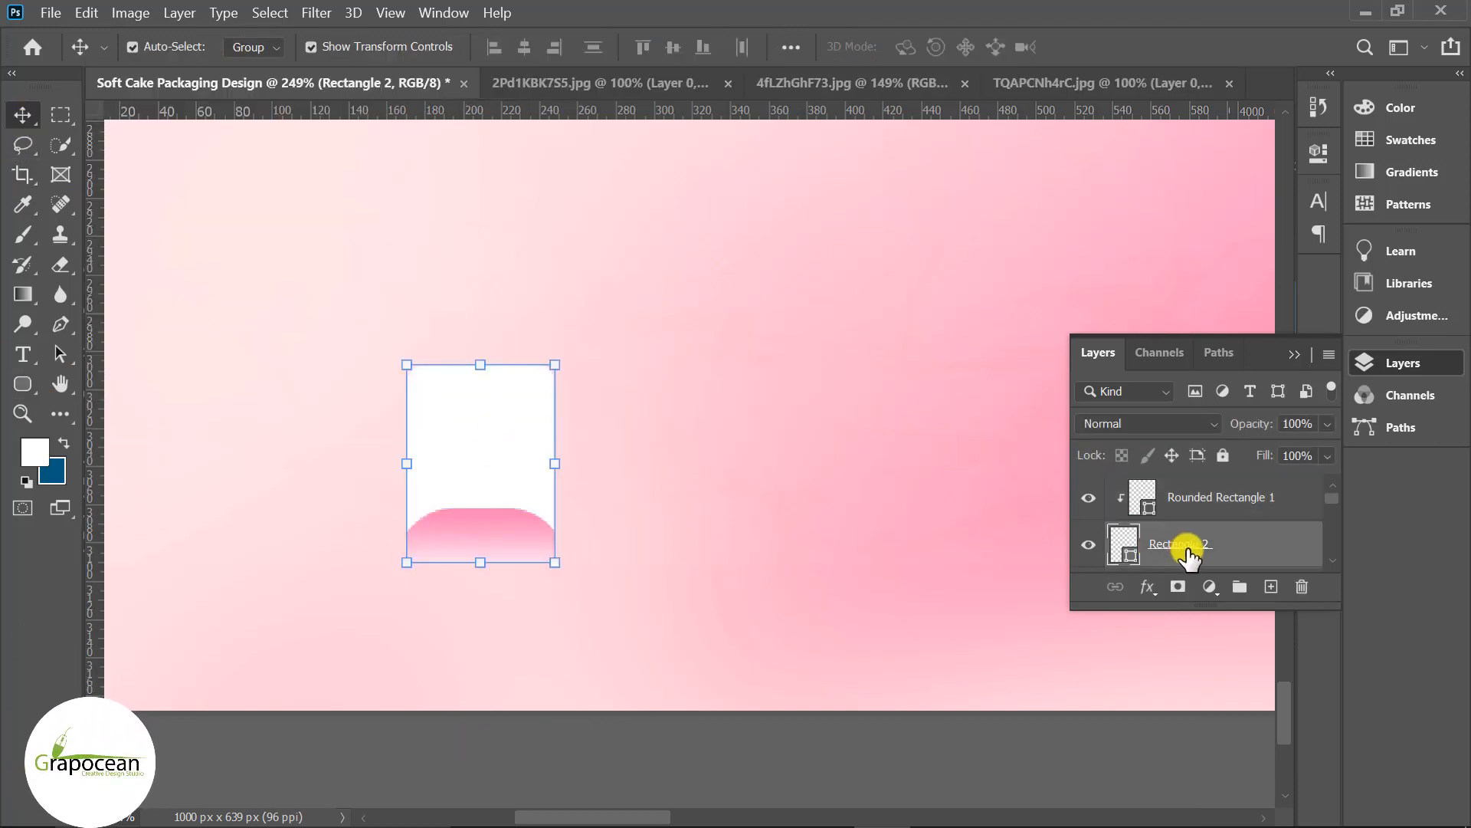
click(22, 387)
click(340, 47)
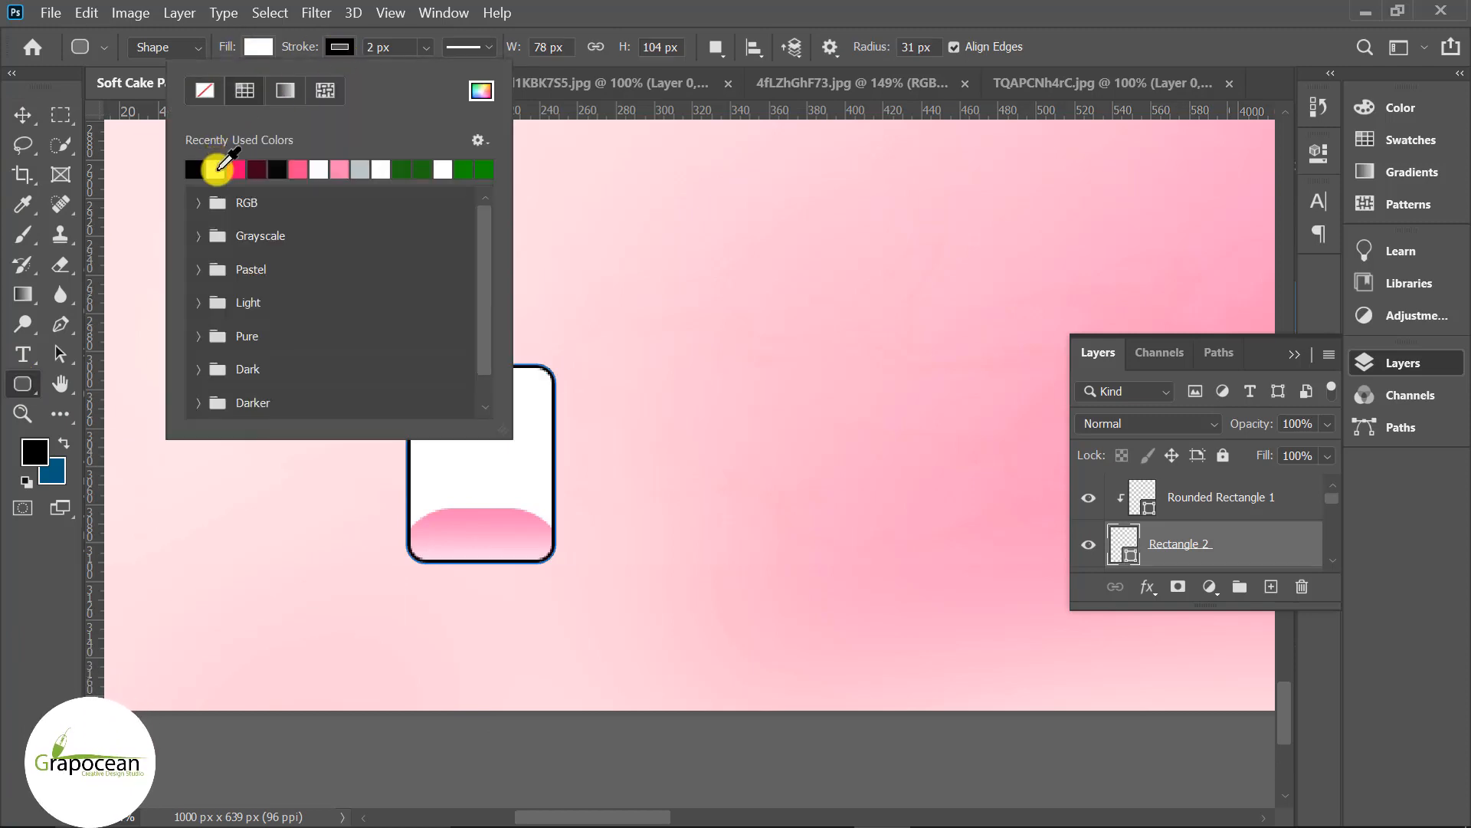
click(426, 47)
drag(425, 74, 424, 72)
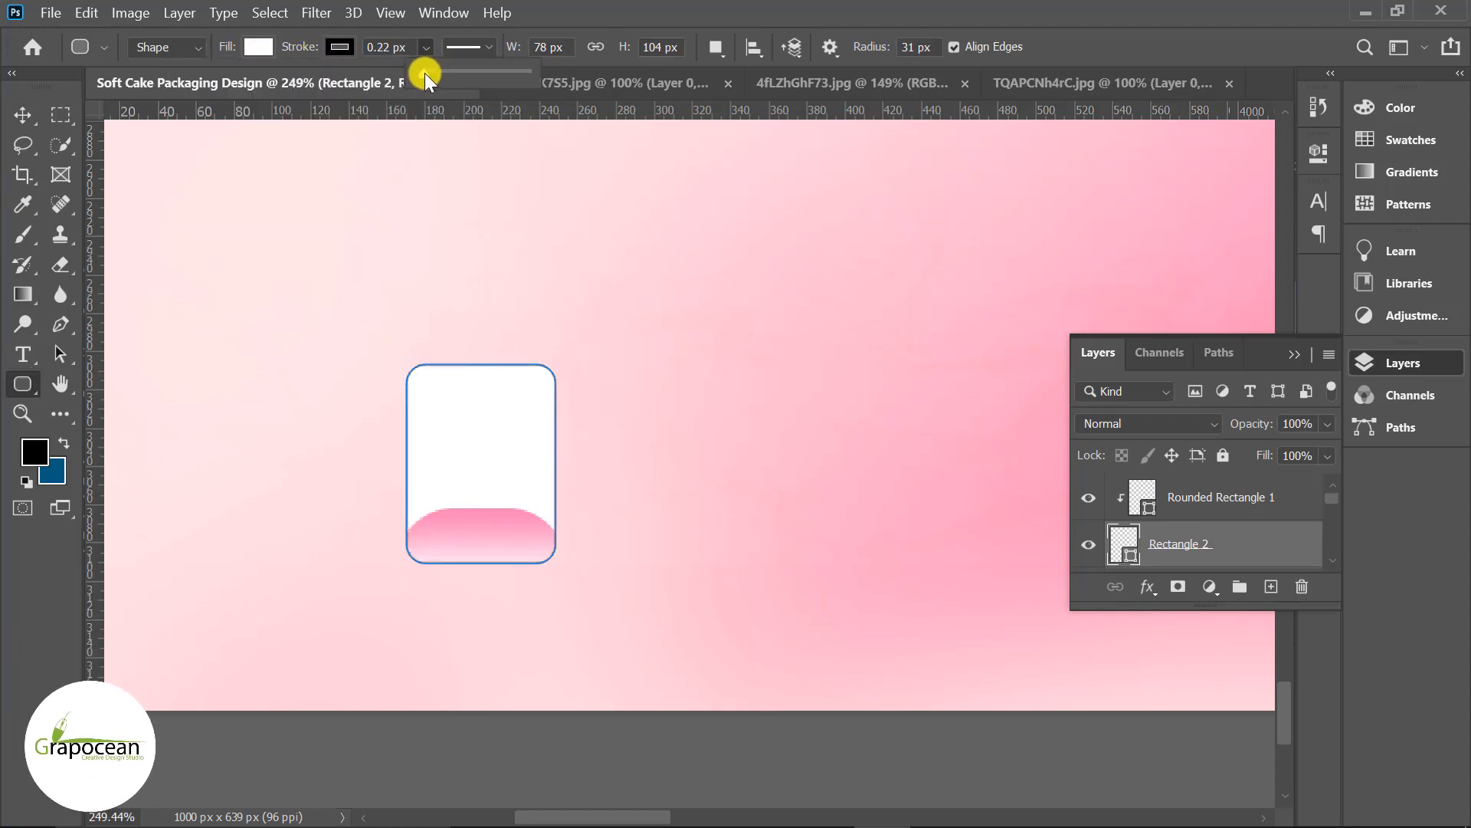
key(Return)
key(v)
ctrl+click(458, 702)
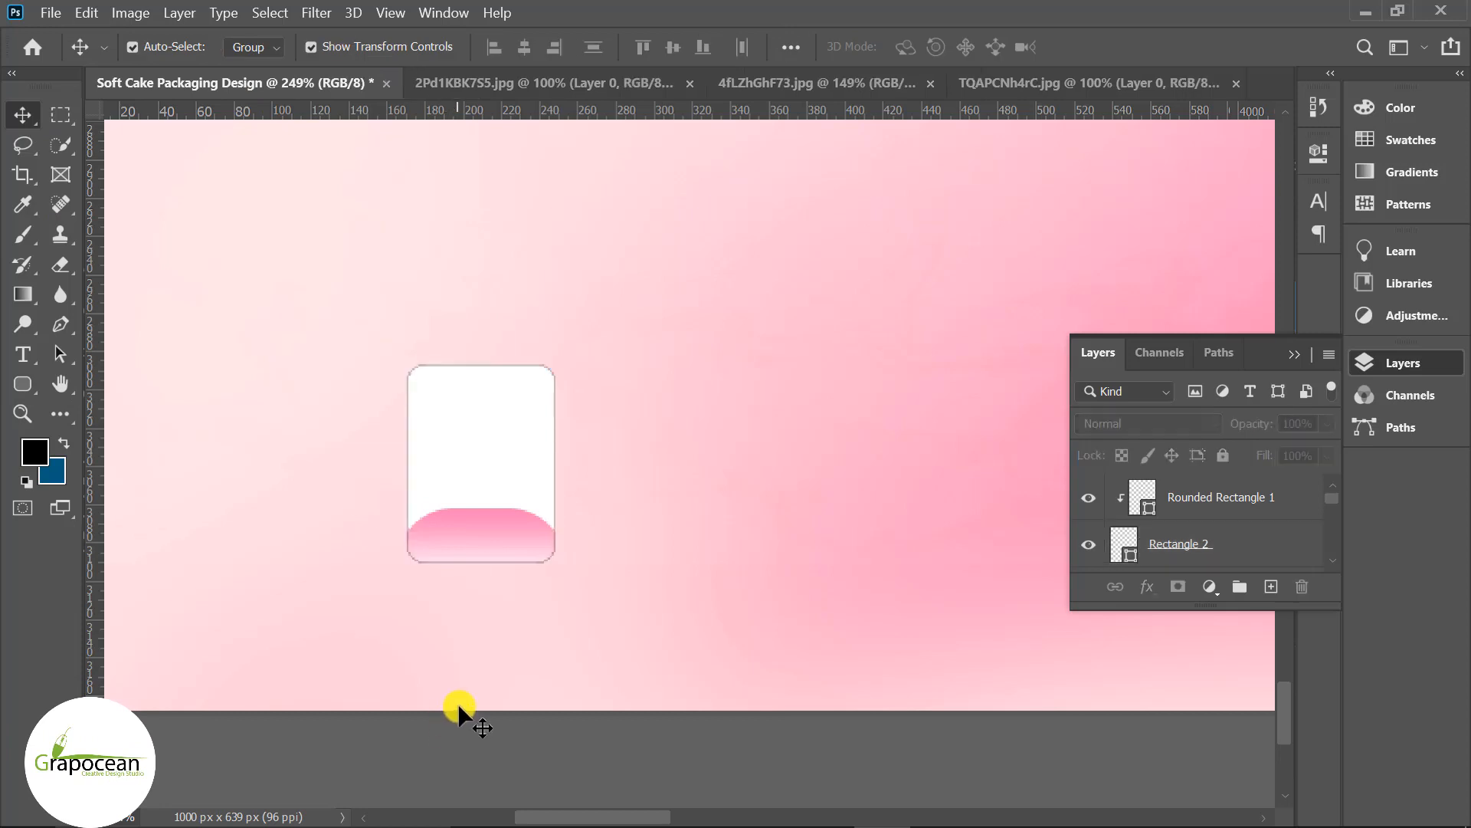
scroll(498, 656, down, 4)
scroll(513, 644, up, 6)
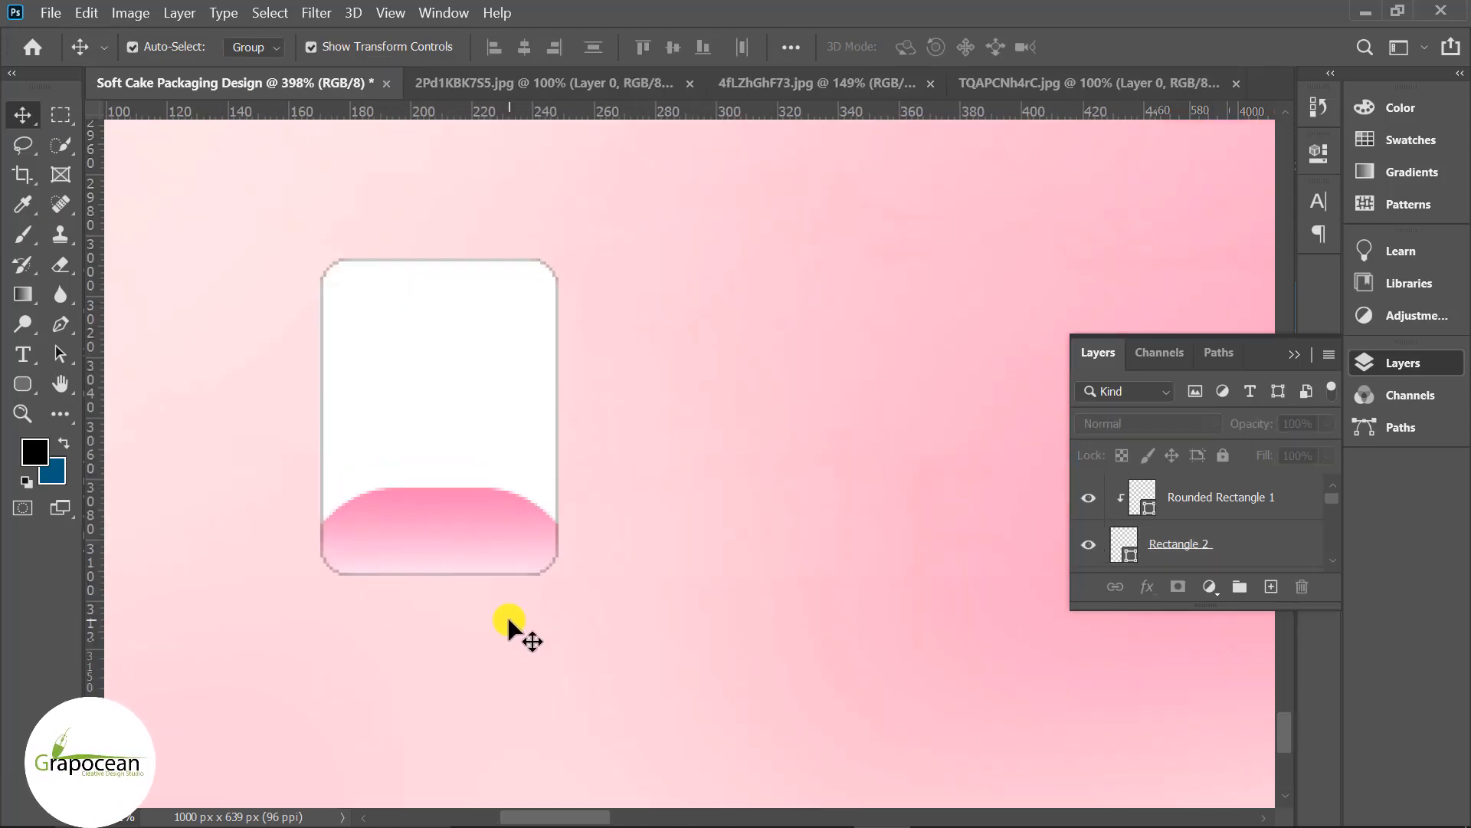
Add the text "Cream" in the Cream Cake font, reduce it to 4.01 pt and center it near the card's upper edge.
click(23, 356)
click(387, 381)
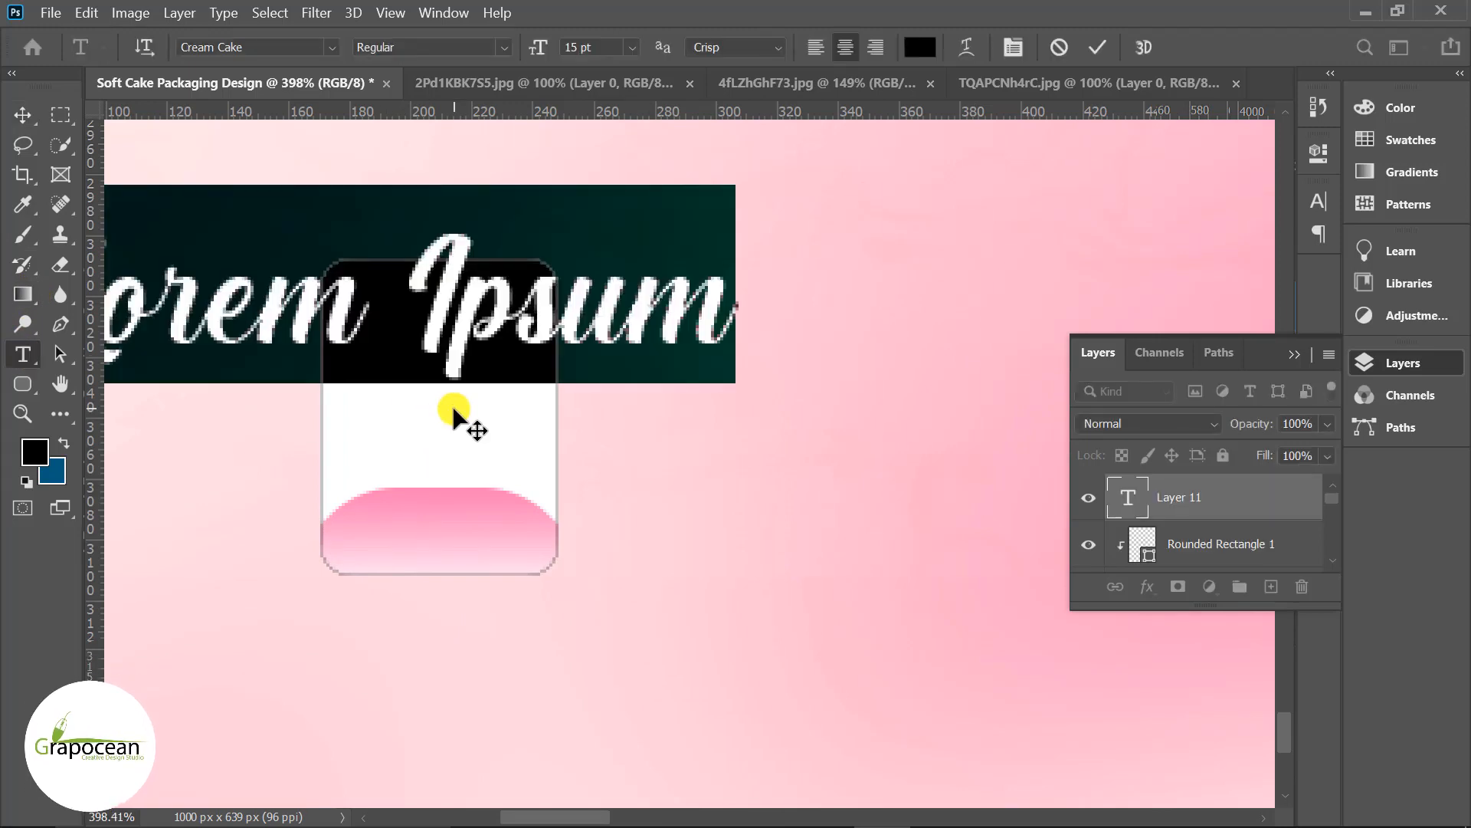
key(BackSpace)
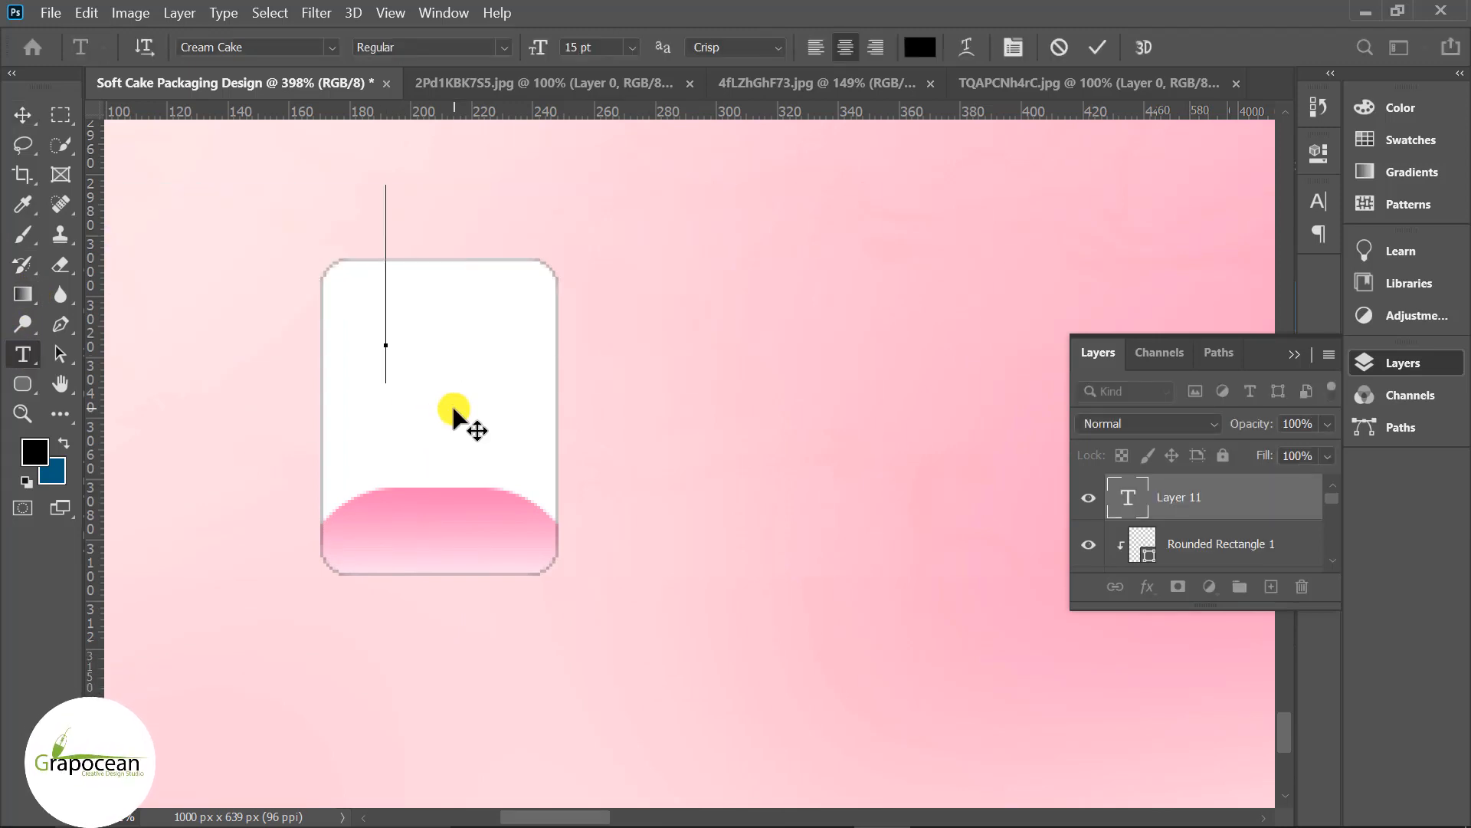
text(Cream)
drag(470, 399, 13, 253)
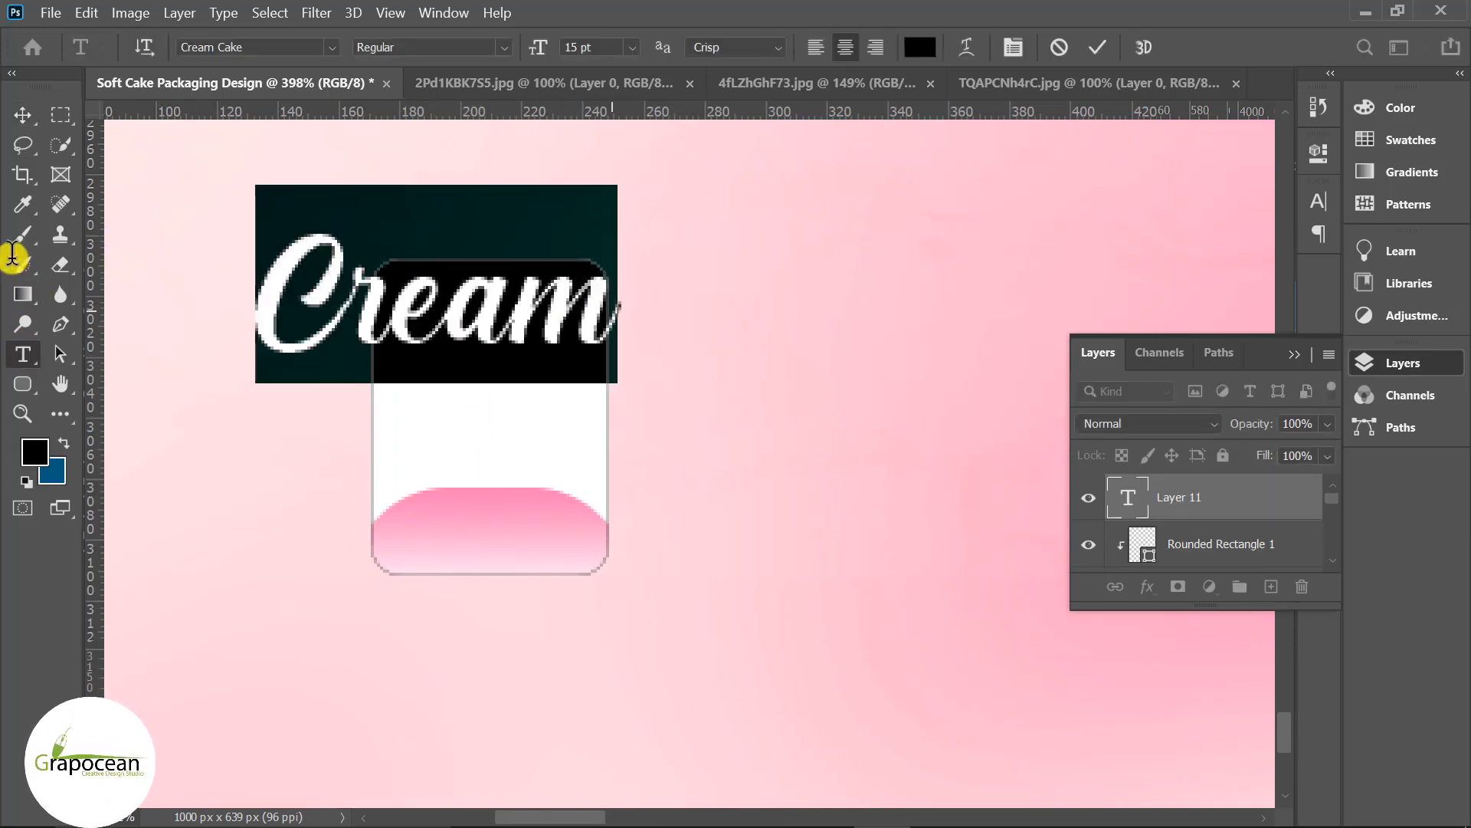
drag(534, 48, 503, 39)
click(23, 117)
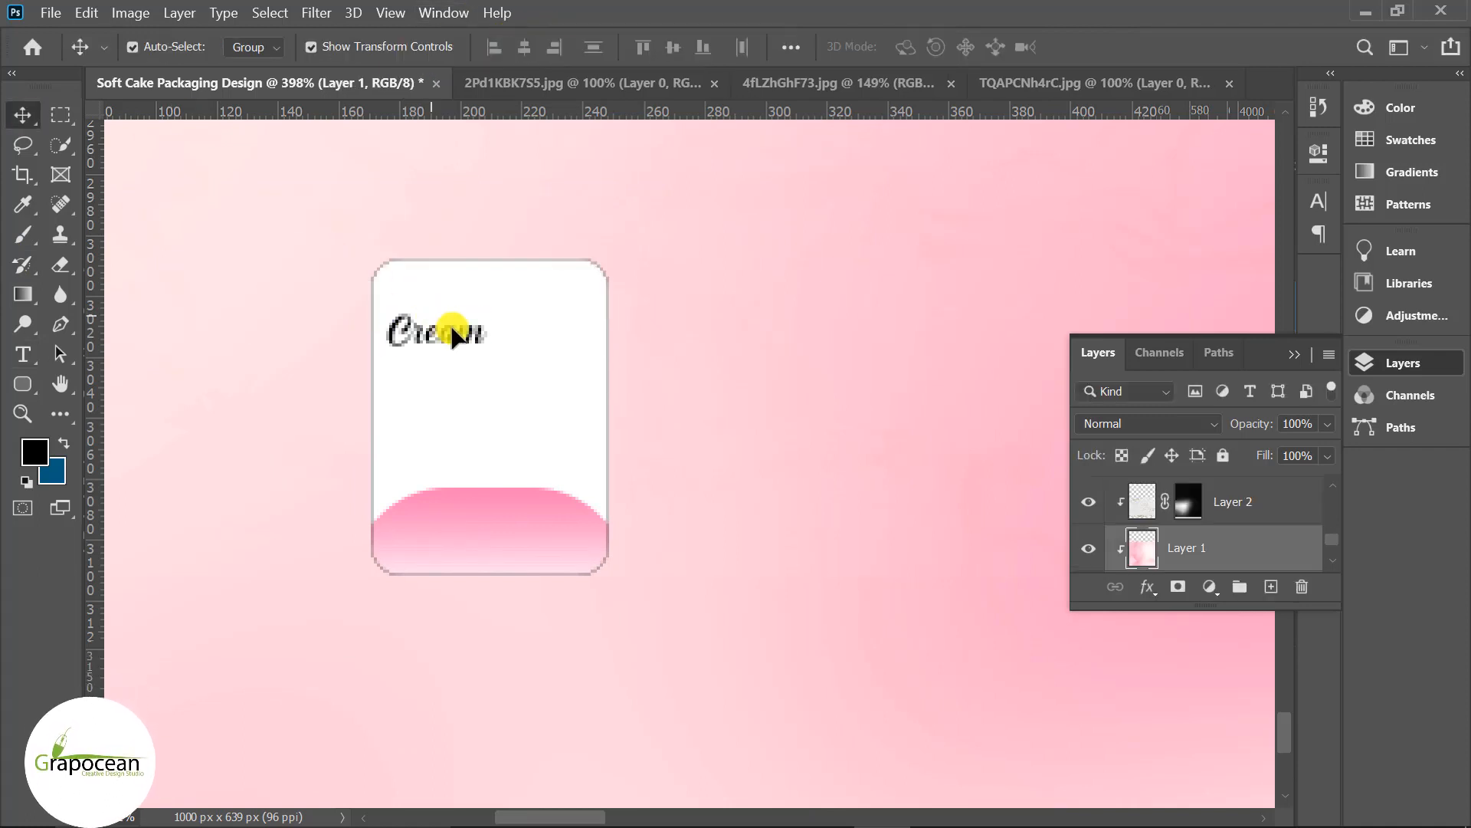
drag(437, 329, 500, 314)
Draw a paragraph text box with Lorem ipsum placeholder text below the Cream title, using Myriad Pro at 1.01 pt.
click(23, 355)
drag(398, 349, 577, 416)
click(334, 51)
click(421, 131)
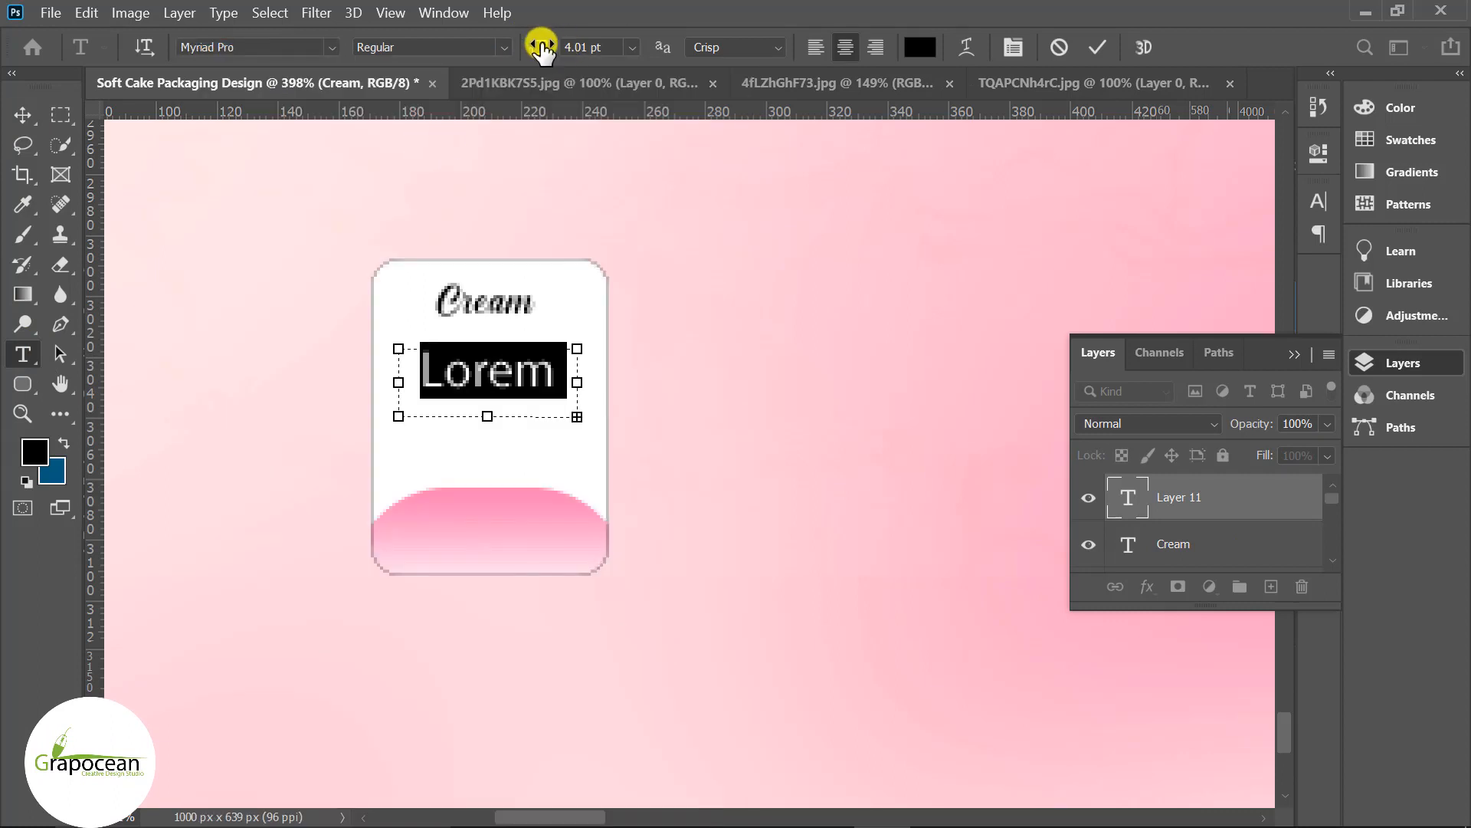
drag(542, 45, 536, 49)
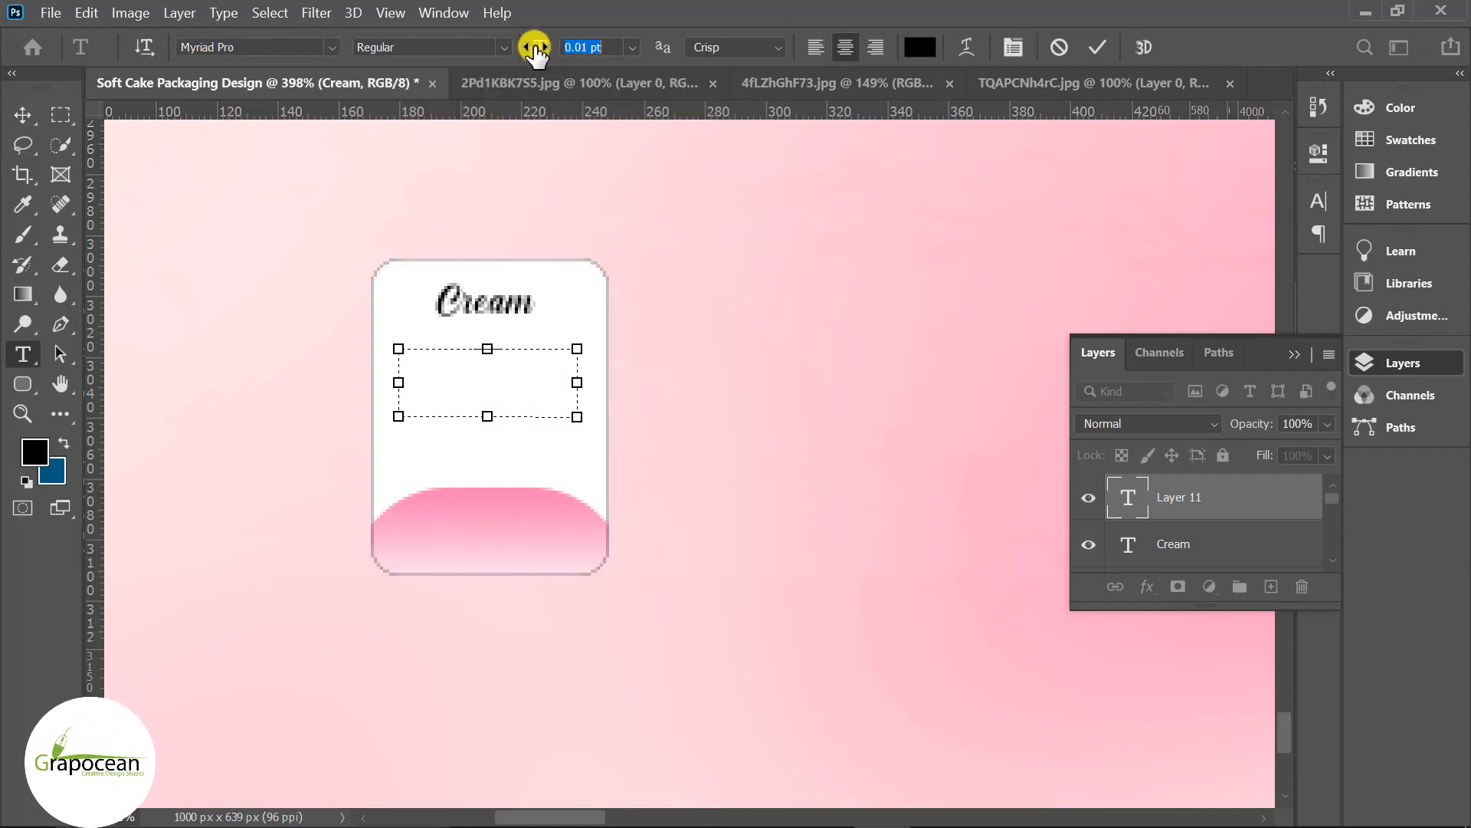
drag(487, 416, 491, 553)
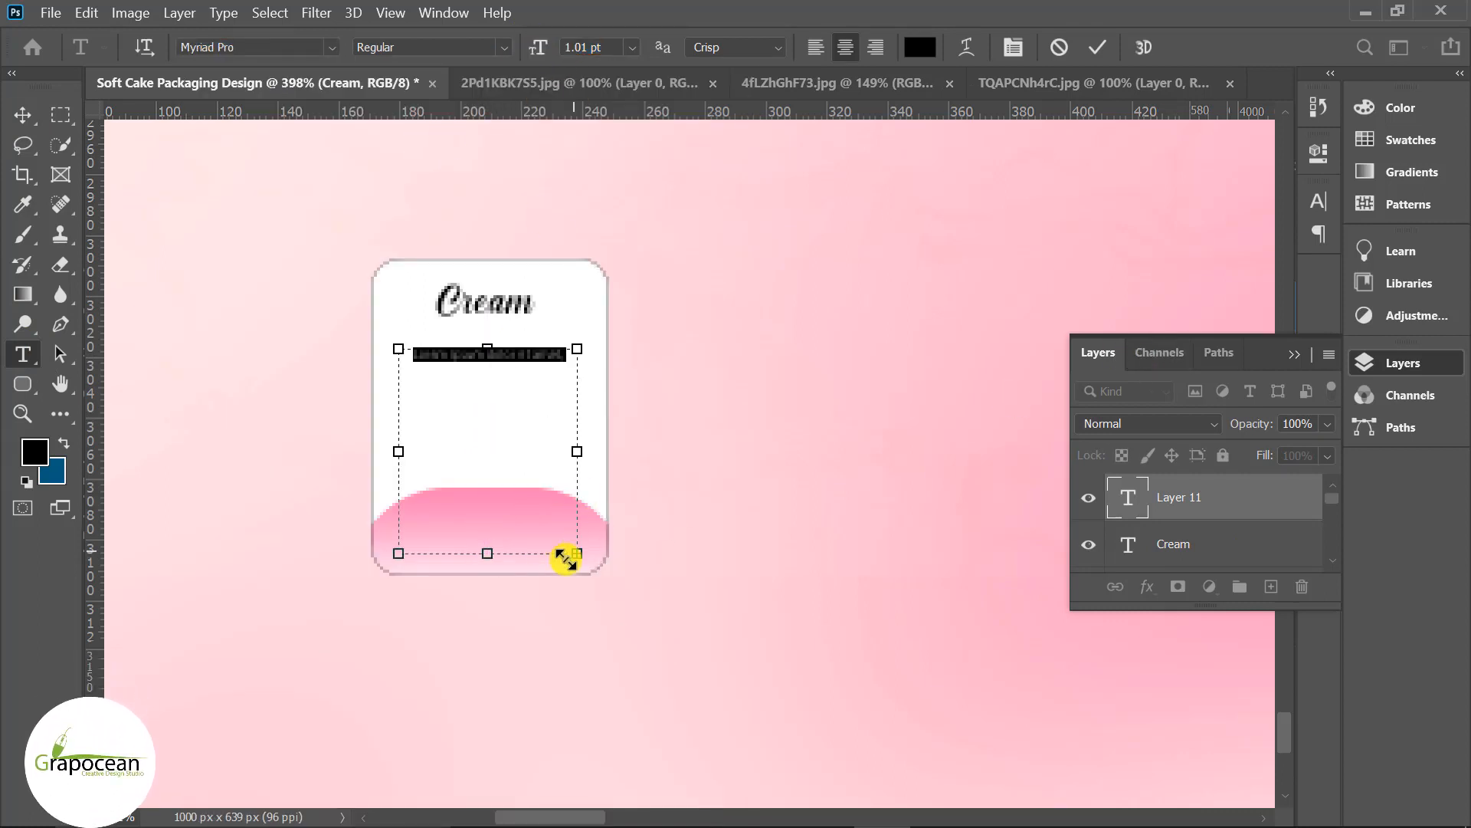
drag(498, 721, 498, 719)
Set the placeholder paragraph's leading to 1 pt and shrink its text box to about 58 by 16 px.
click(1315, 203)
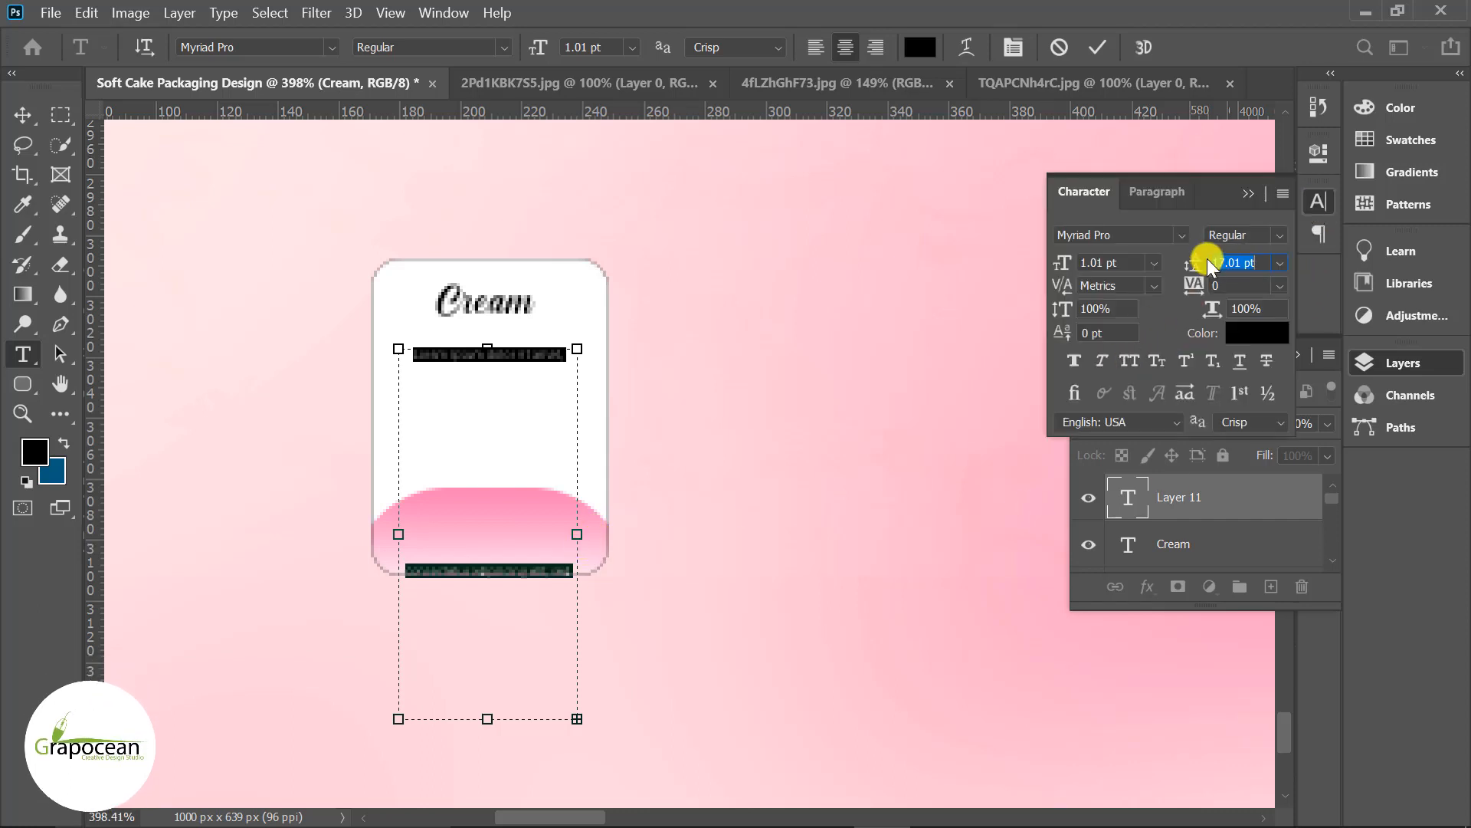
drag(1196, 263, 1180, 264)
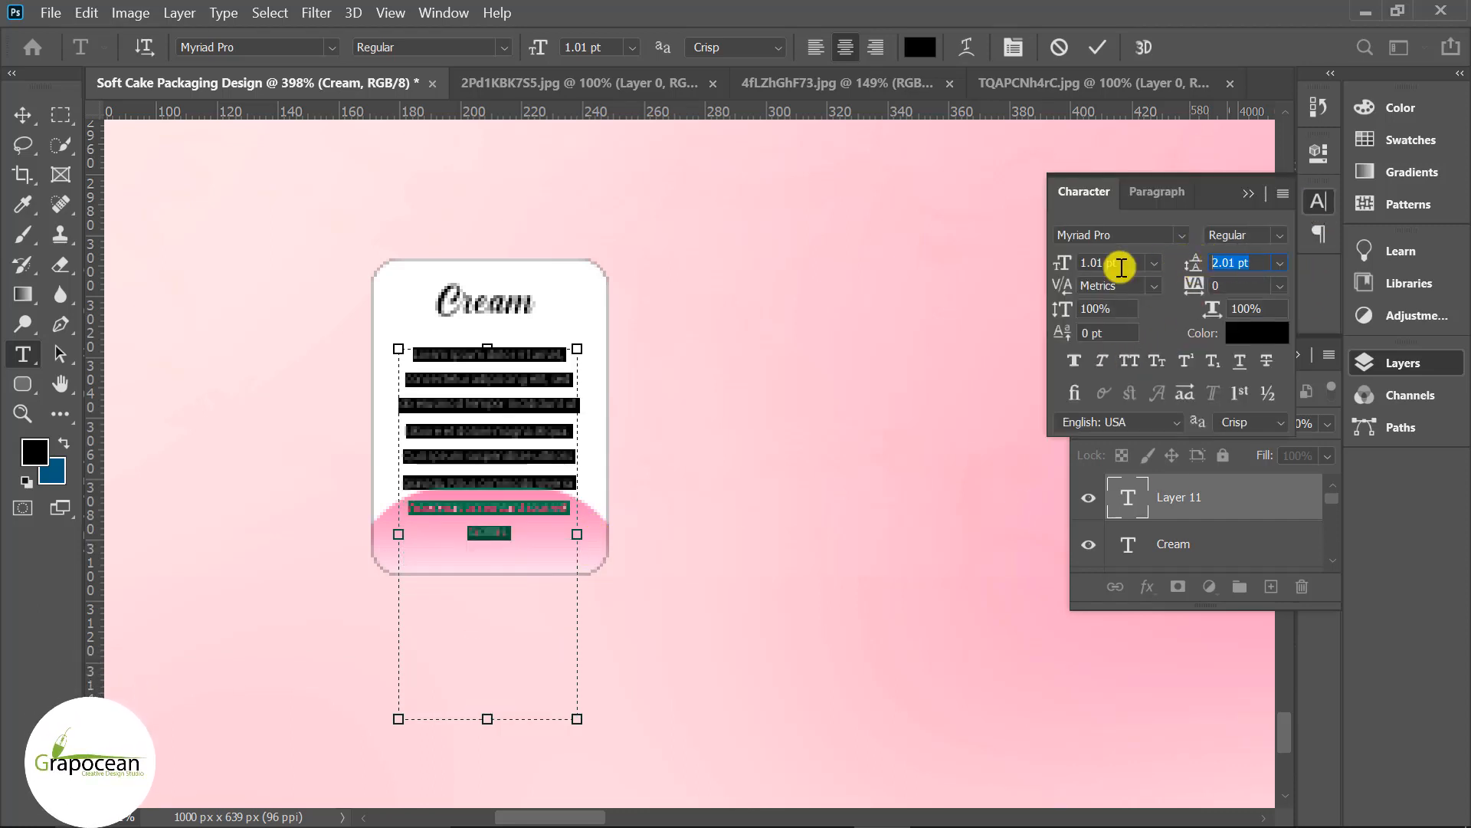
text(1)
key(Return)
drag(487, 717, 522, 396)
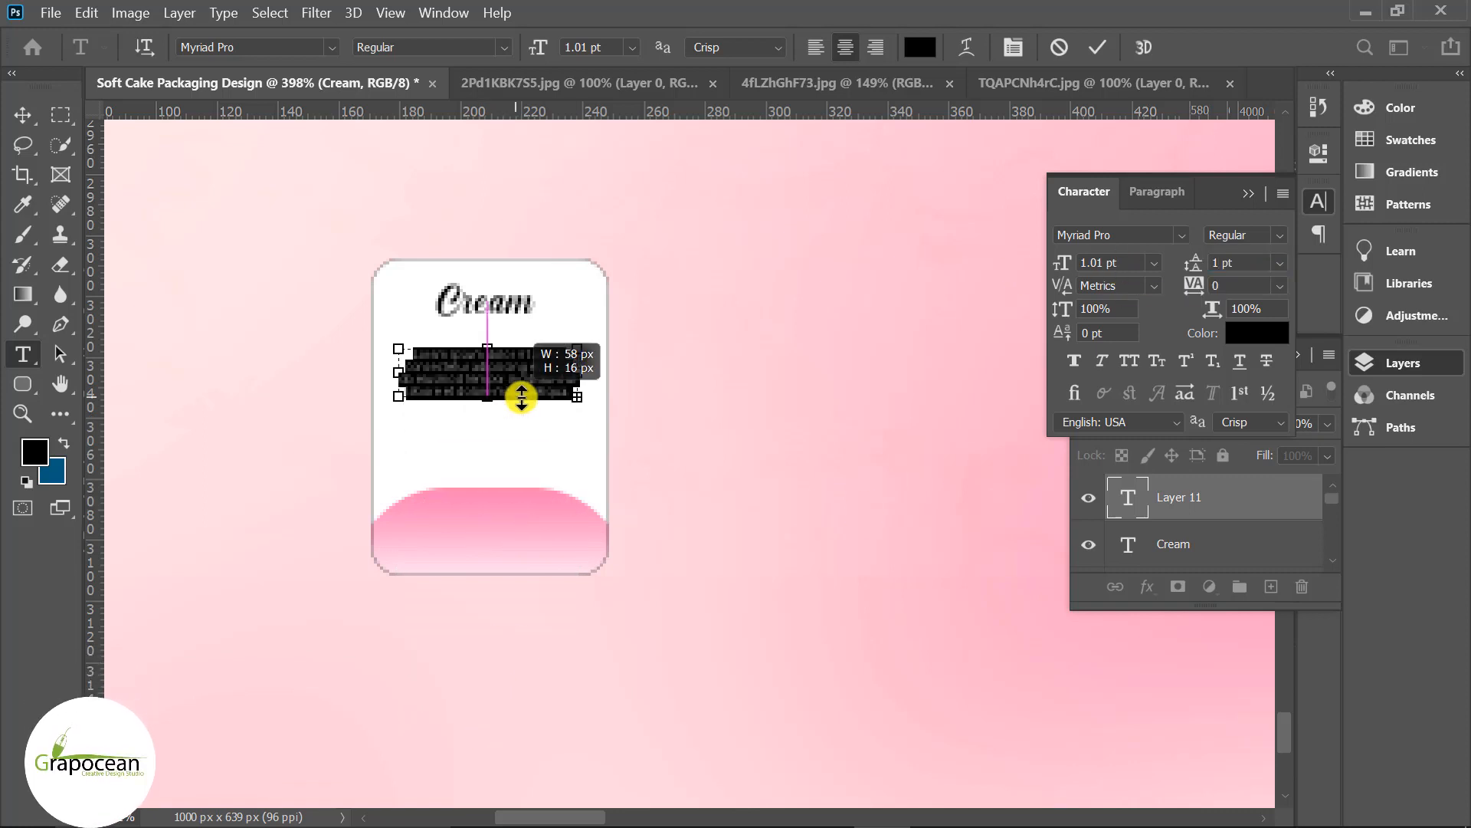
click(21, 113)
scroll(565, 457, down, 5)
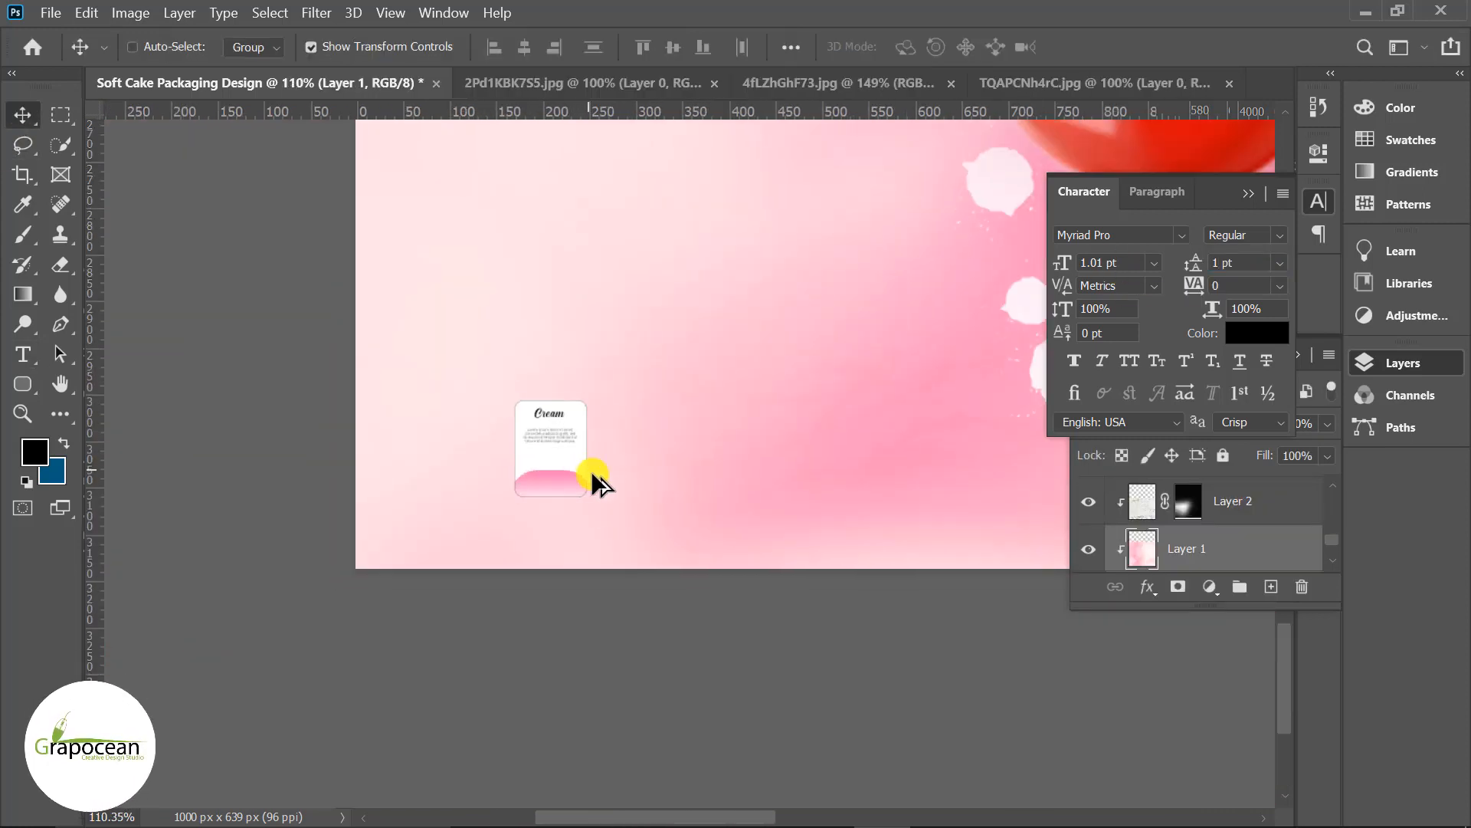
Add the text "50%" at 5.01 pt between the paragraph and the card's pink base, centered horizontally.
scroll(559, 450, up, 5)
click(23, 354)
click(512, 457)
scroll(546, 468, up, 2)
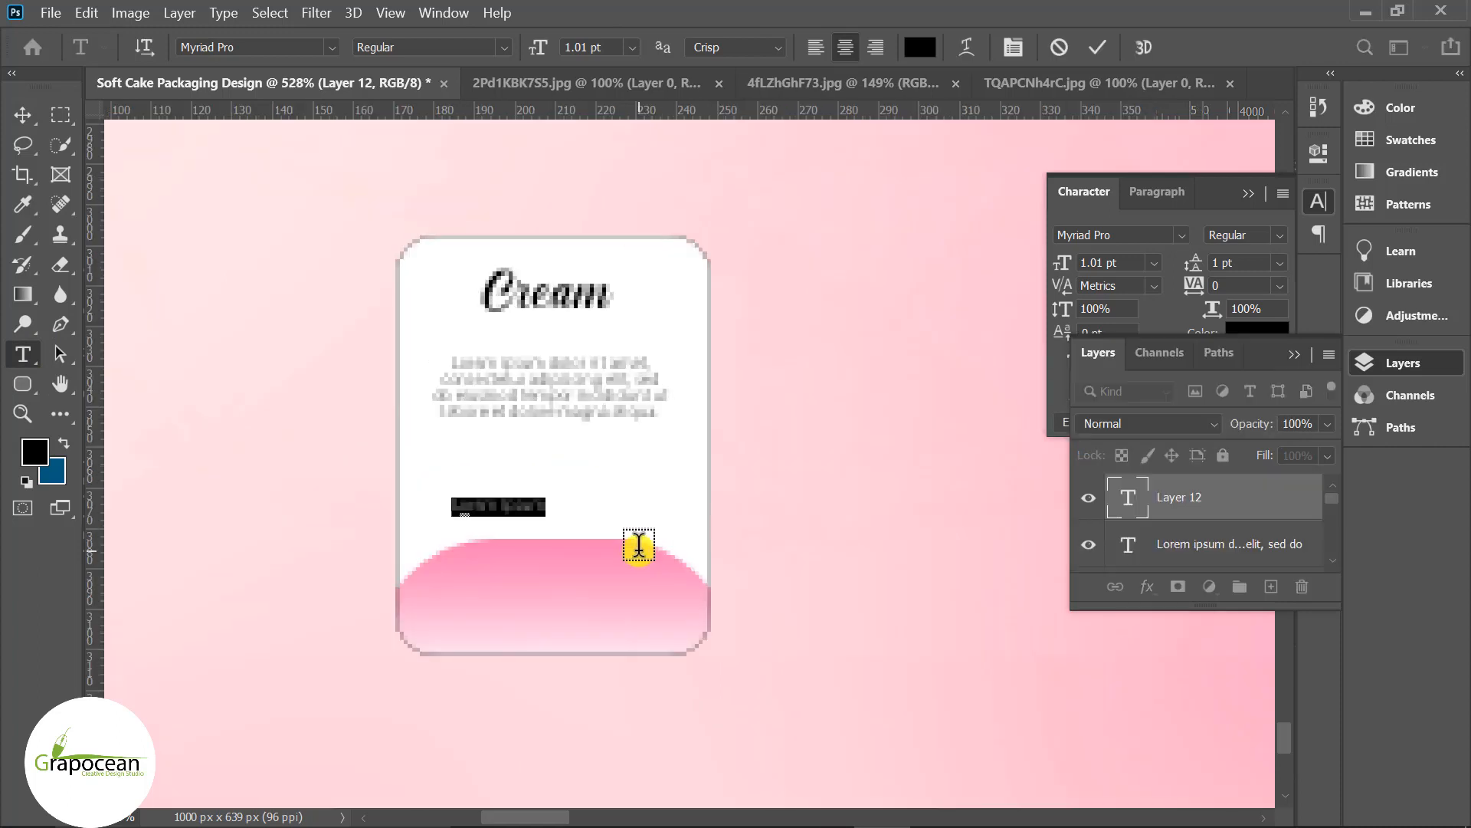
key(BackSpace)
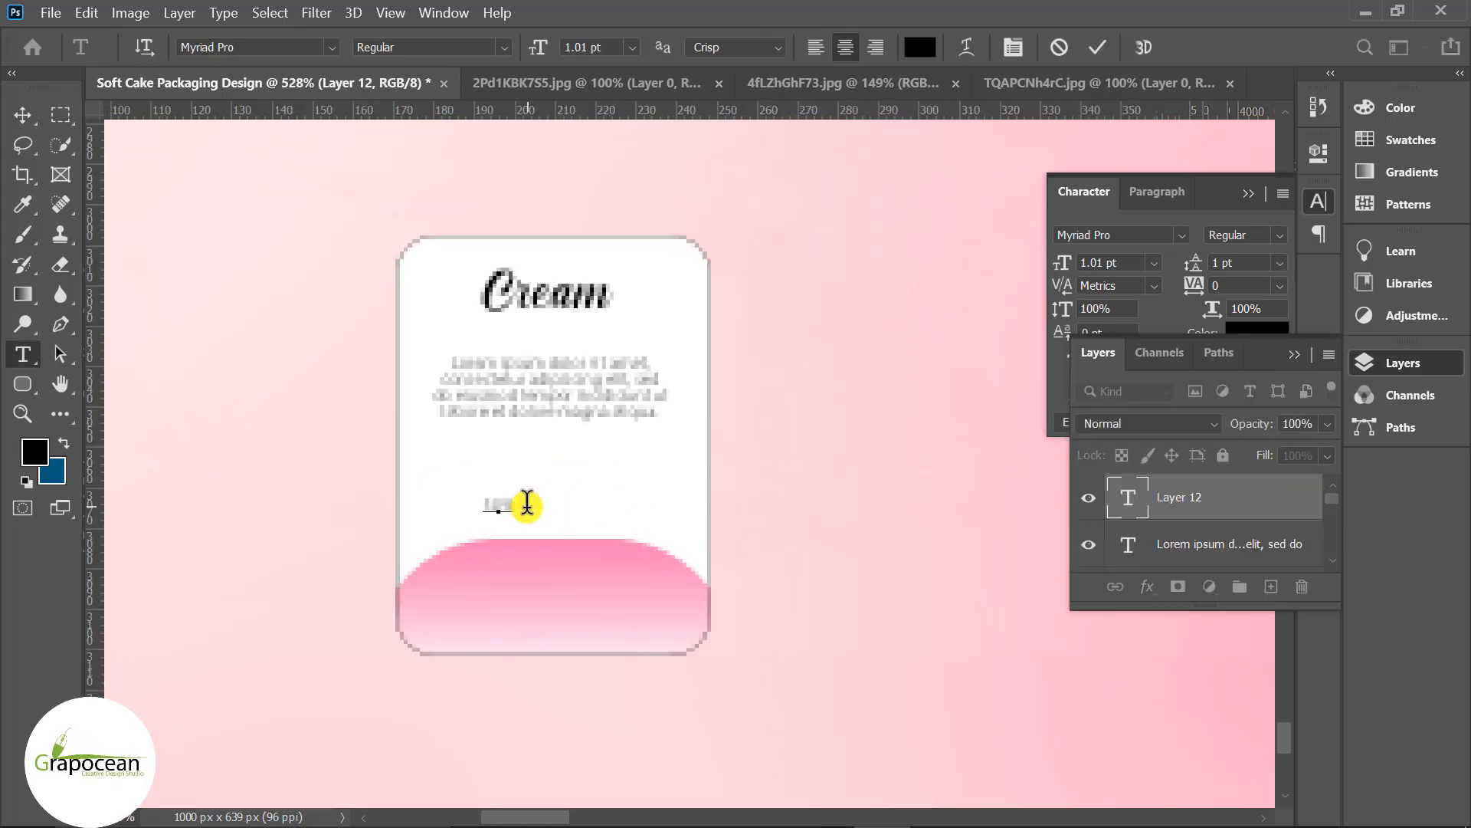
drag(540, 46, 542, 50)
click(19, 114)
drag(535, 486, 605, 486)
scroll(621, 567, down, 6)
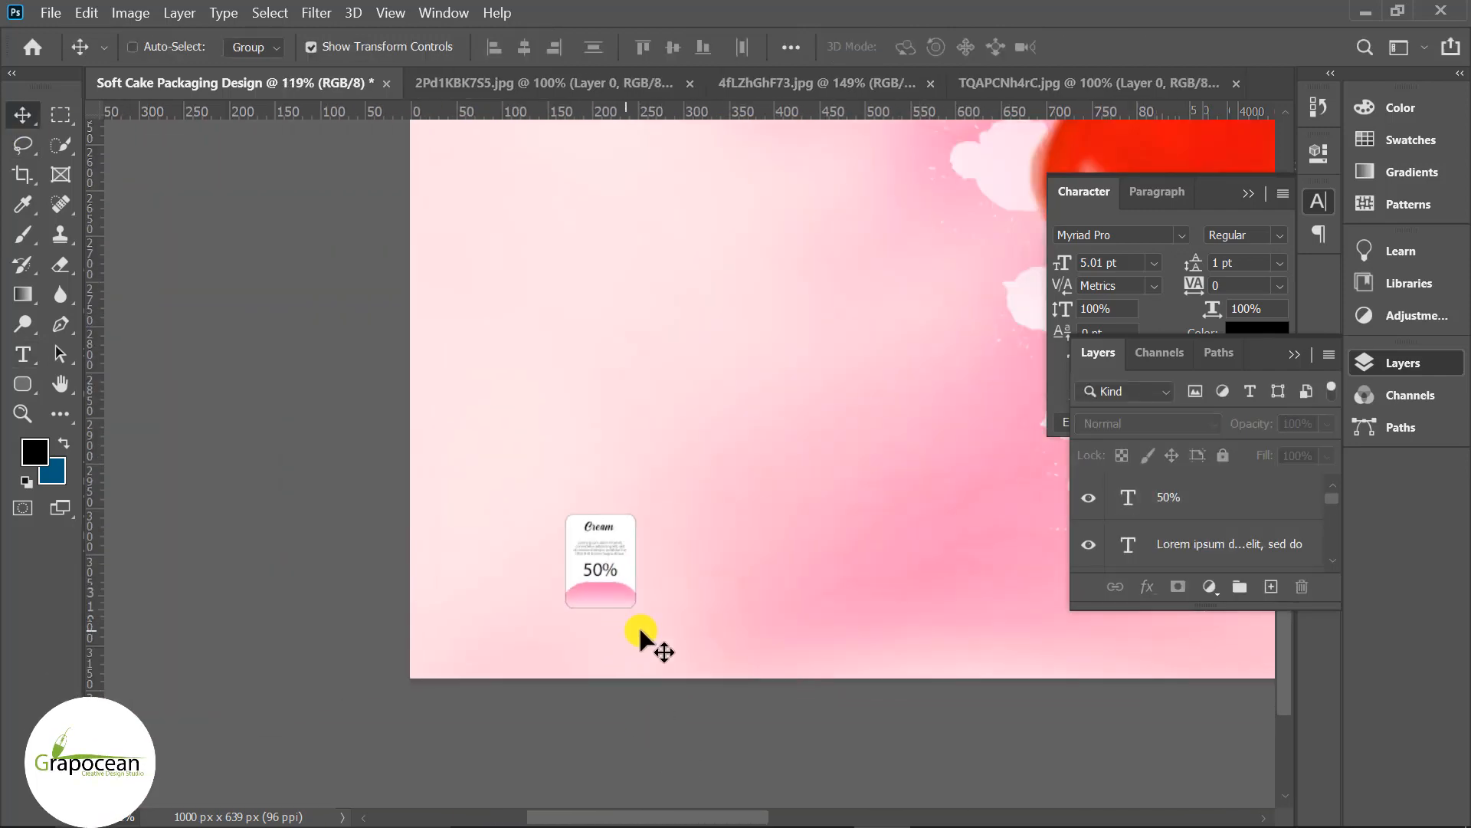
Duplicate the card's texts together with its pink rounded rectangle and place the copies beside the first card.
click(1247, 506)
scroll(1249, 513, down, 1)
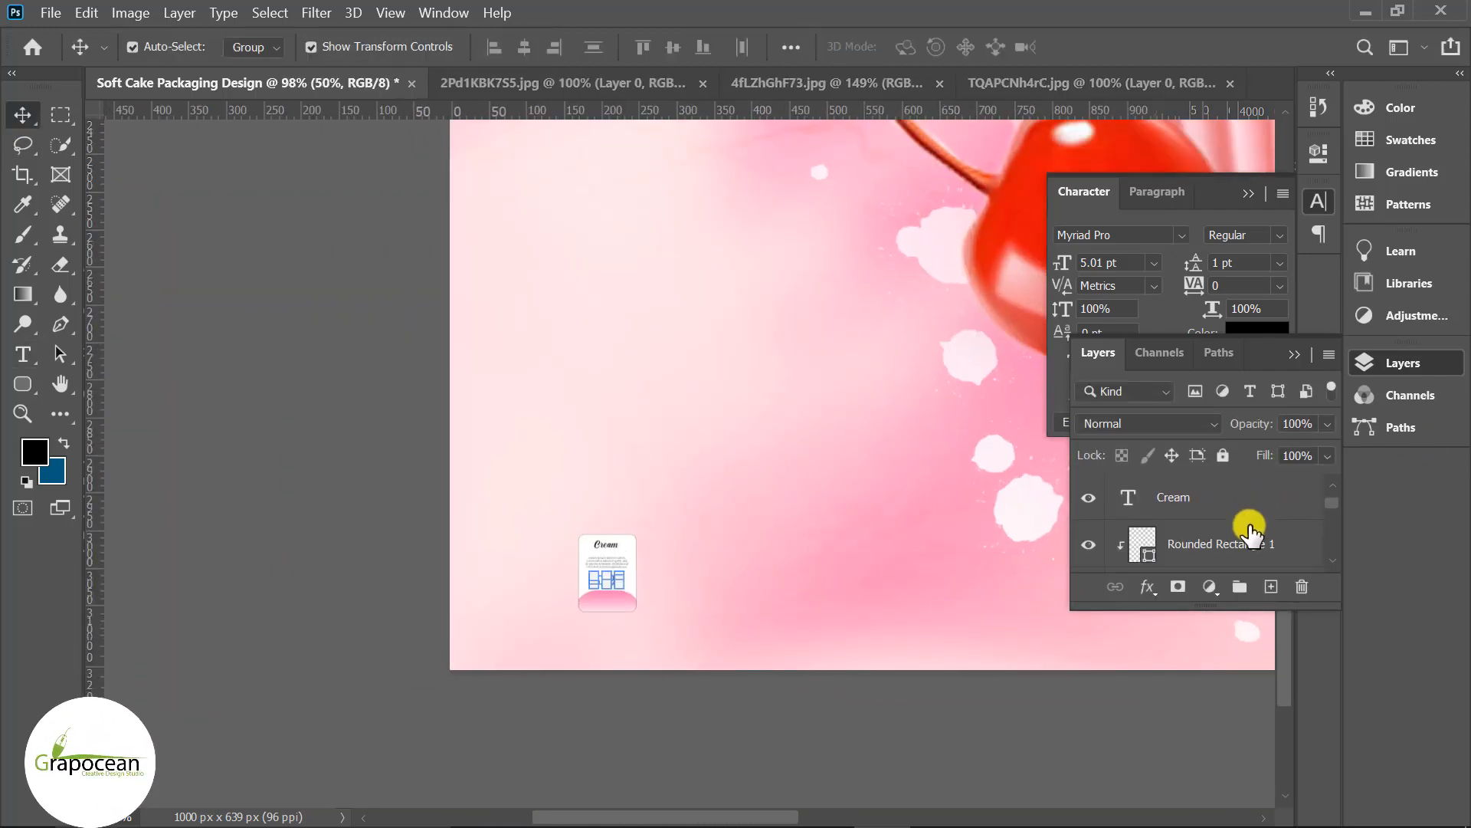
shift+click(1253, 550)
scroll(1252, 550, up, 2)
key(ctrl+g)
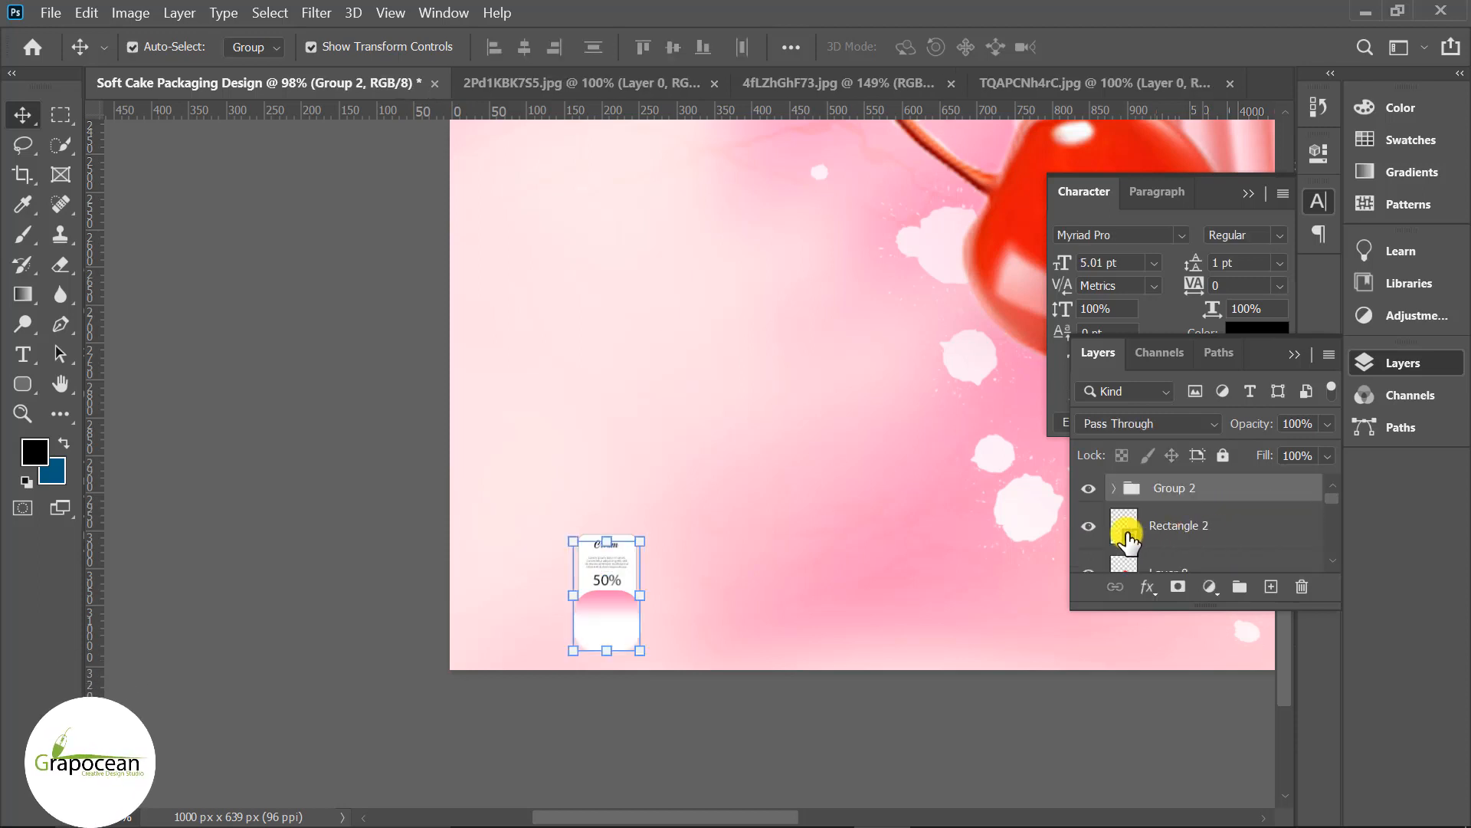
key(ctrl+z)
drag(607, 593, 692, 609)
ctrl+click(627, 609)
Duplicate Rounded Rectangle 1, Layer 11 and Rectangle 2 together and place the copies behind the duplicated texts as a second card.
scroll(1213, 557, down, 1)
shift+click(1214, 564)
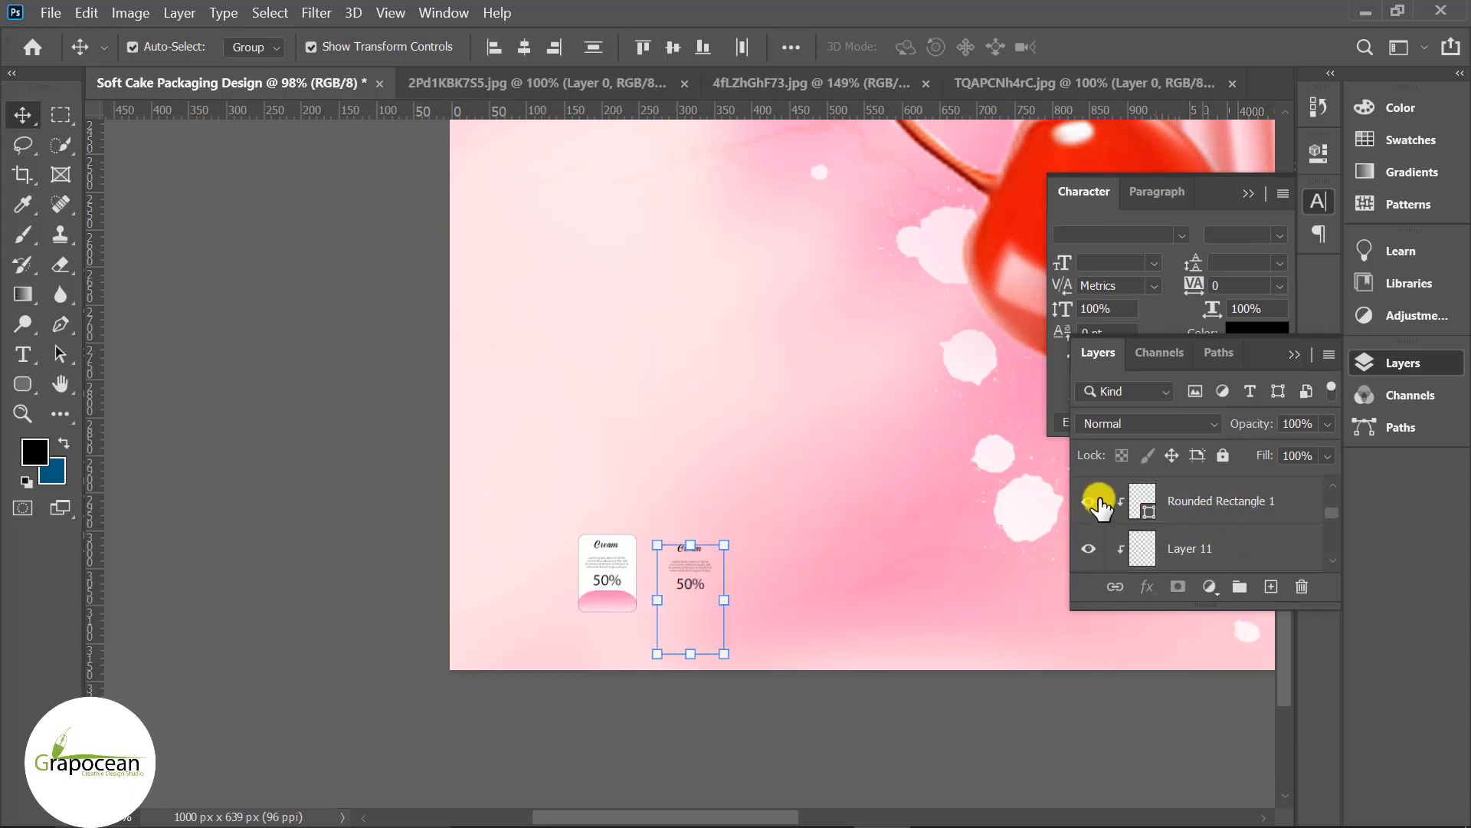
click(1159, 549)
scroll(1170, 523, up, 1)
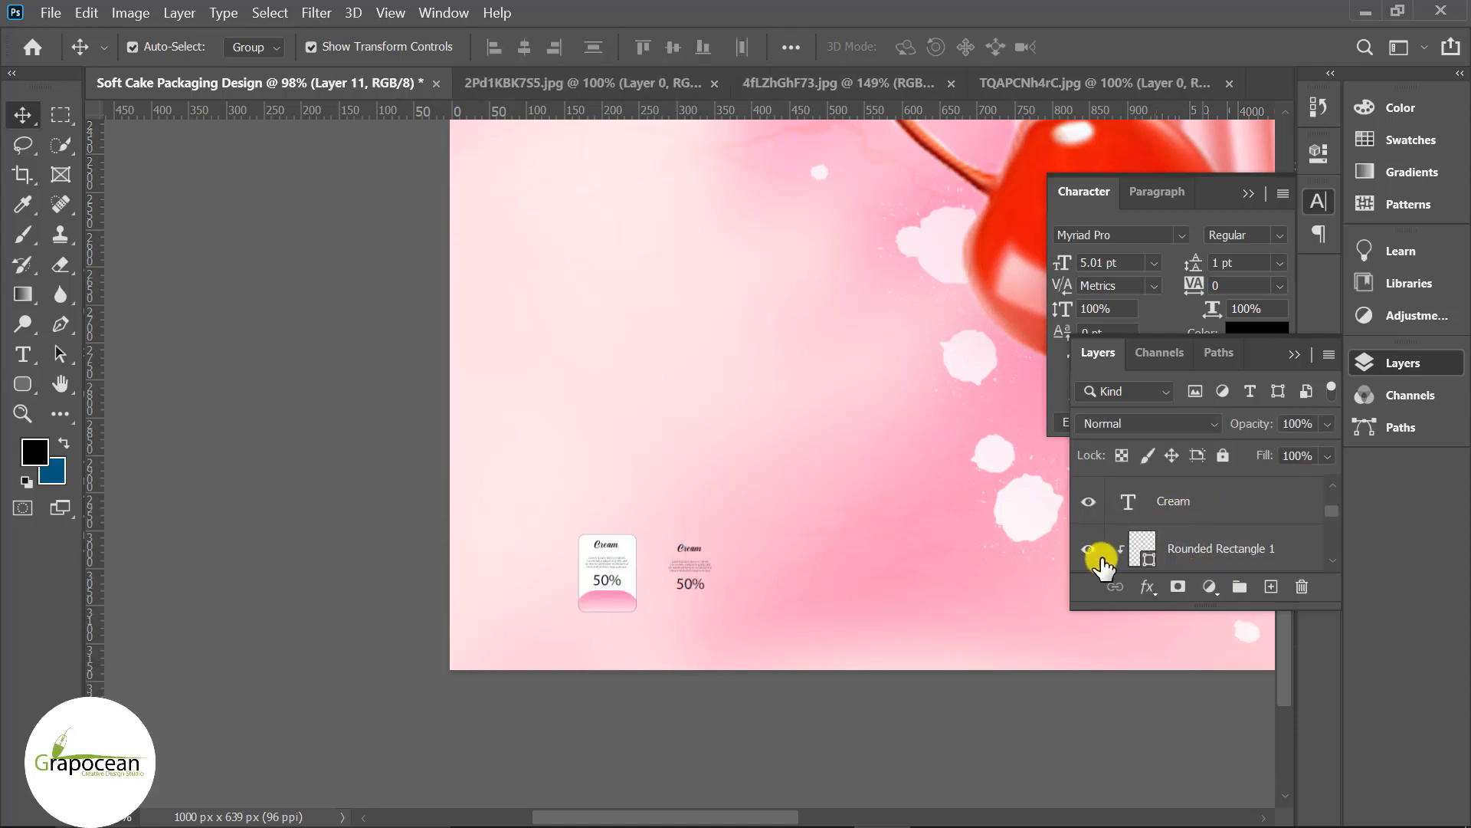
click(1186, 550)
scroll(1188, 554, down, 2)
shift+click(1184, 554)
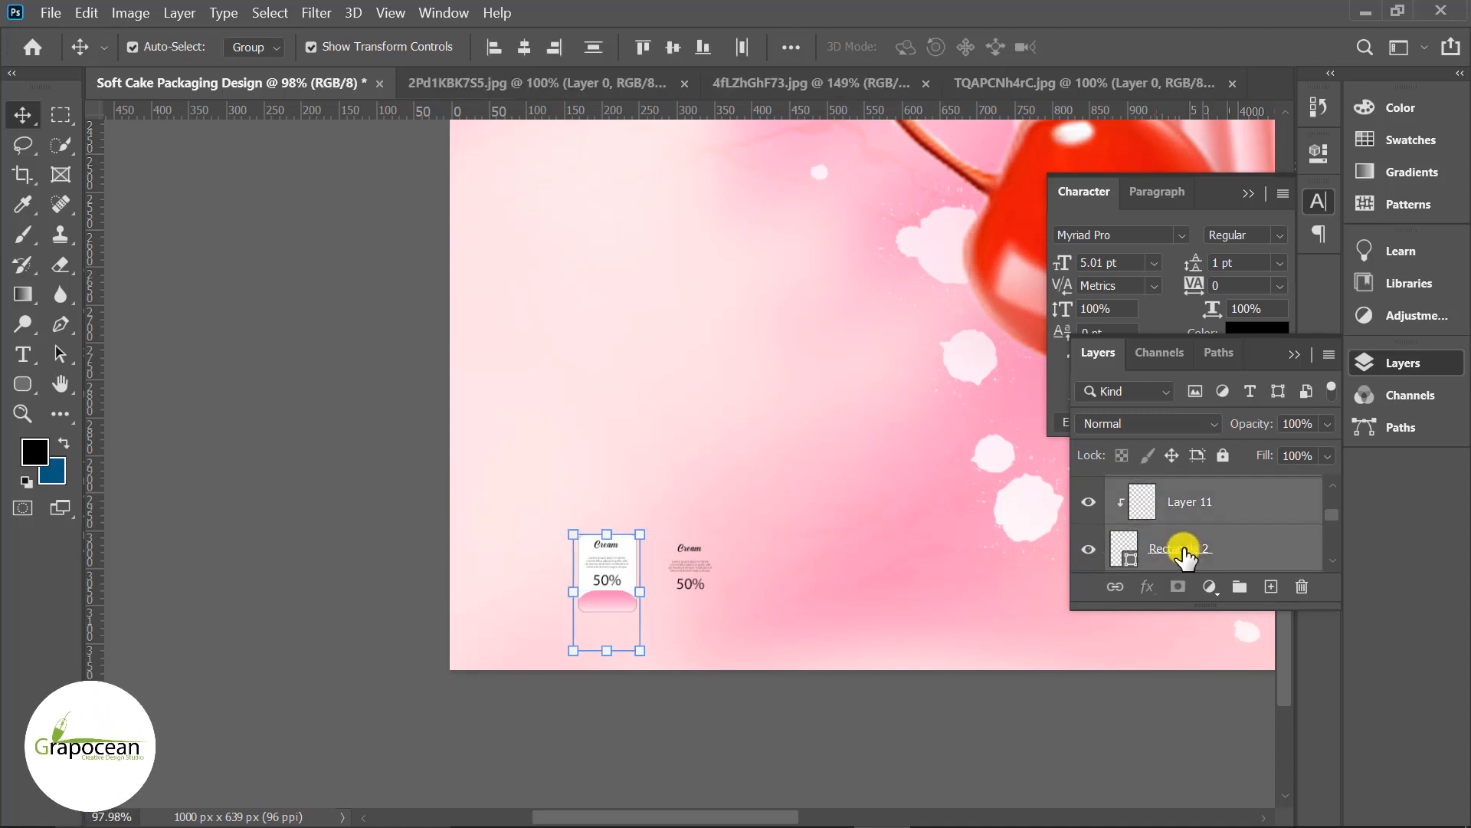
drag(624, 579, 710, 586)
click(23, 383)
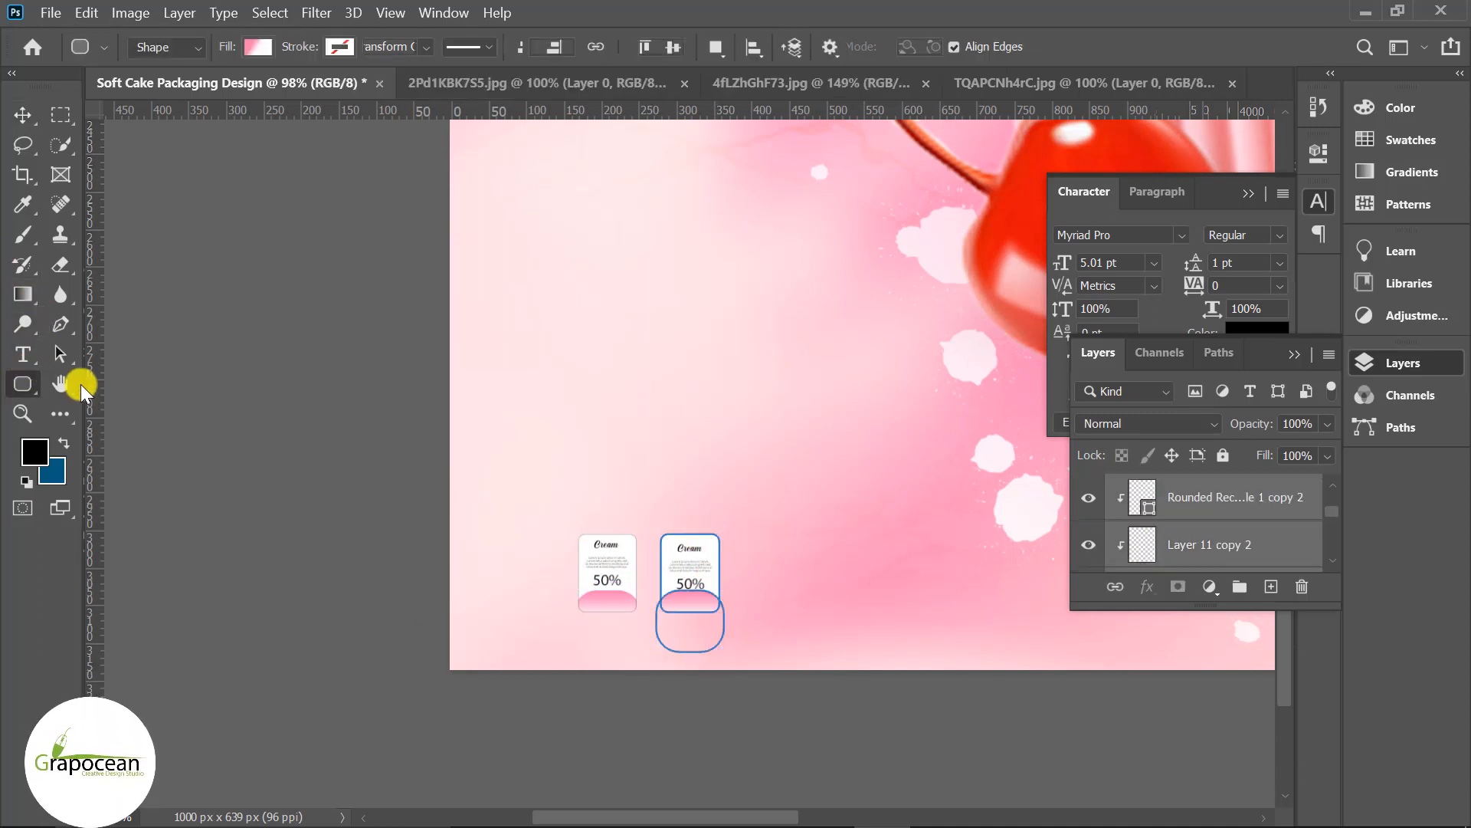
click(23, 354)
click(22, 115)
click(138, 261)
Change the second card's title to "Cal".
click(23, 354)
scroll(719, 557, up, 6)
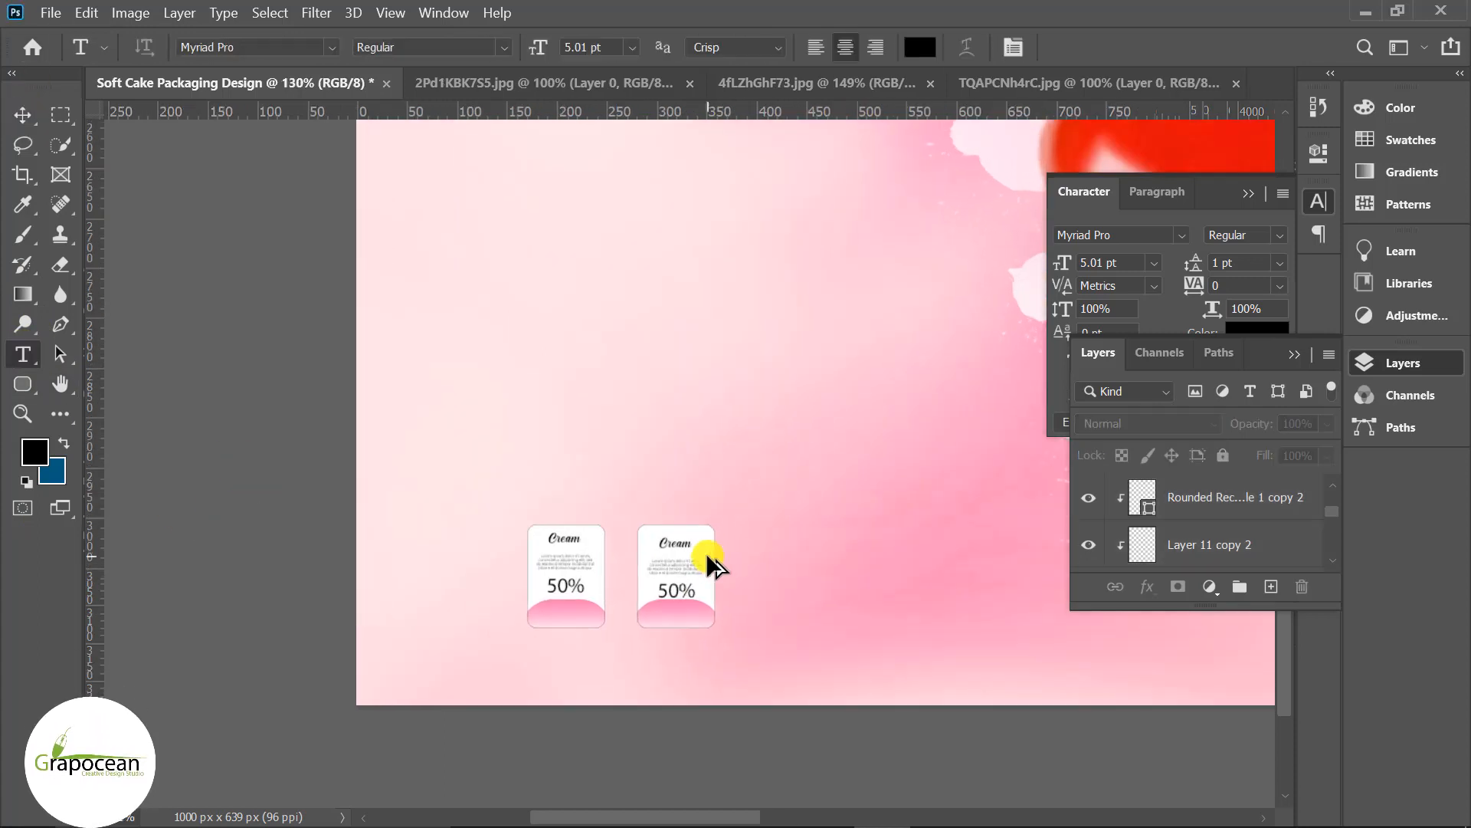
double_click(685, 542)
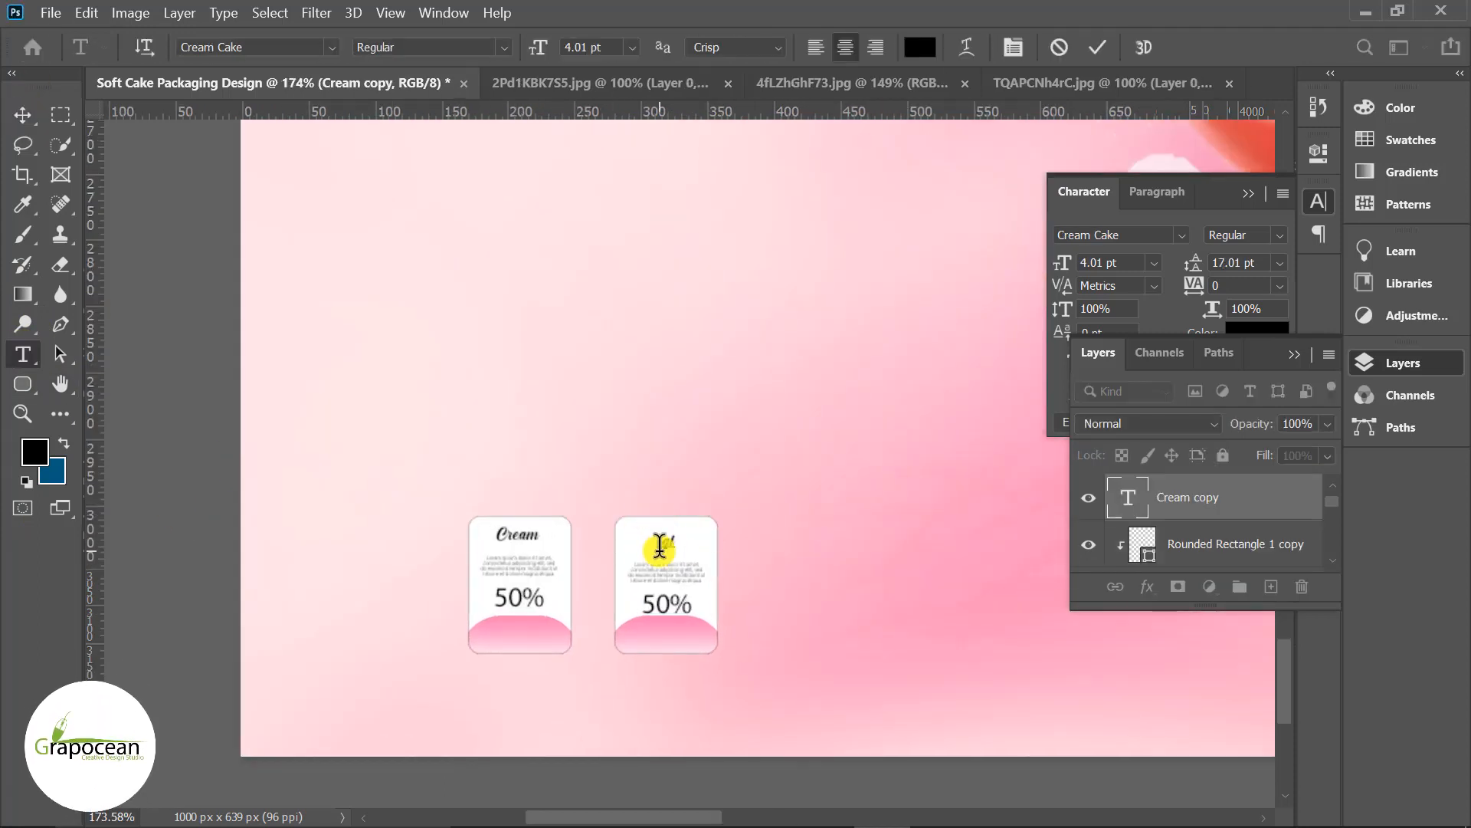
click(37, 113)
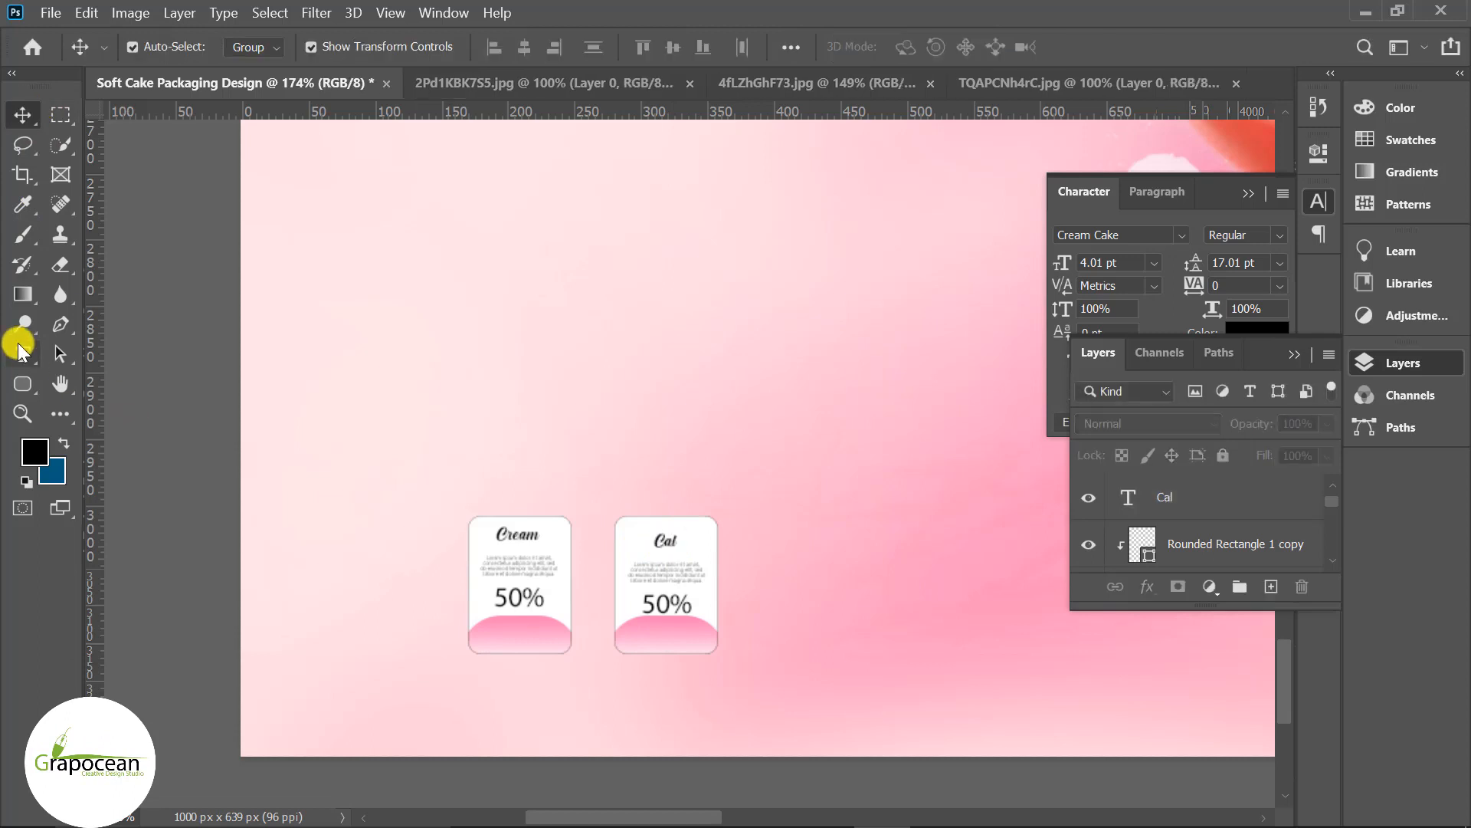
Change the second card's percentage to 30%.
click(23, 354)
click(655, 605)
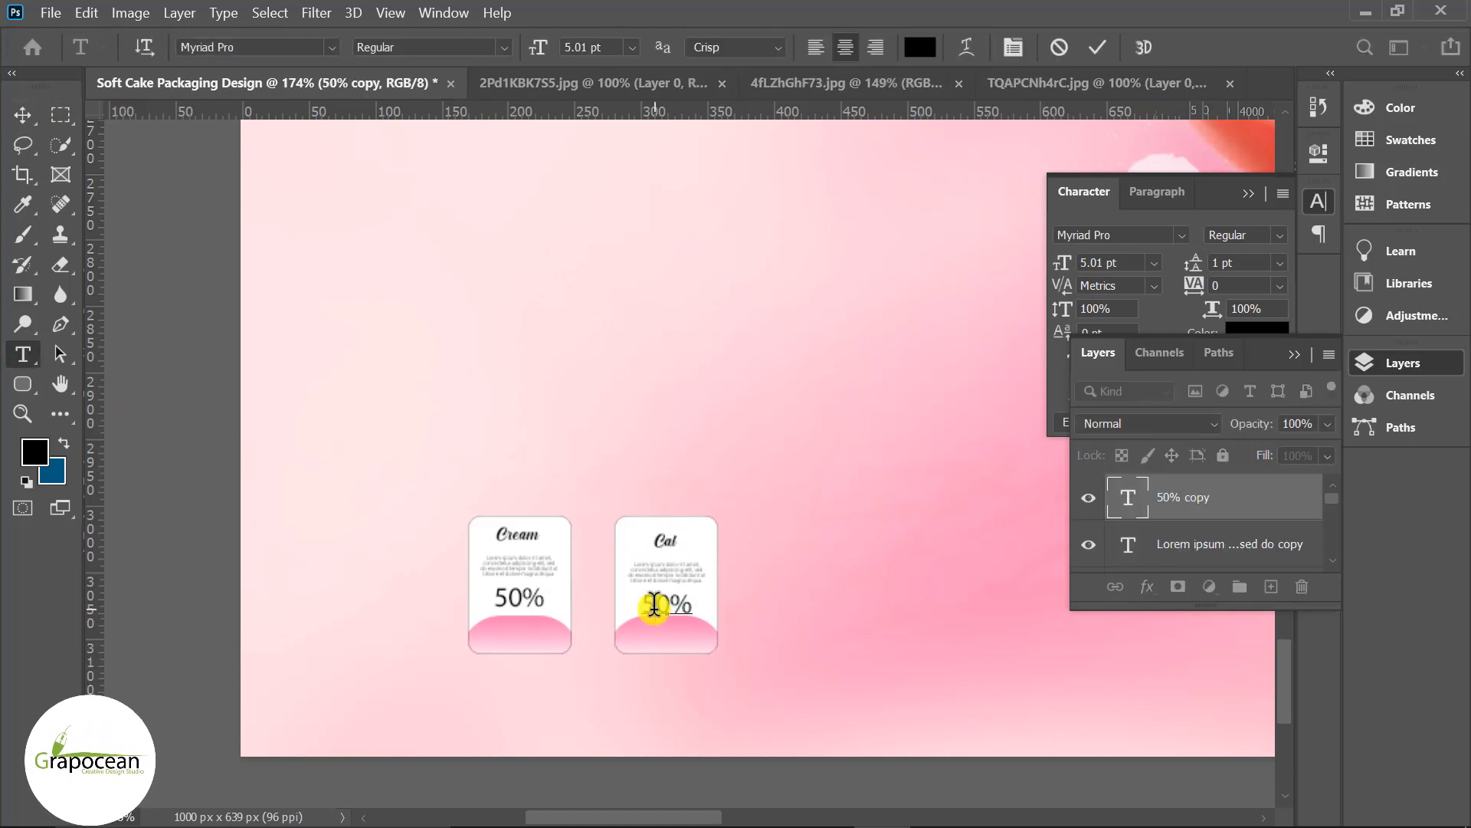
click(21, 115)
click(706, 588)
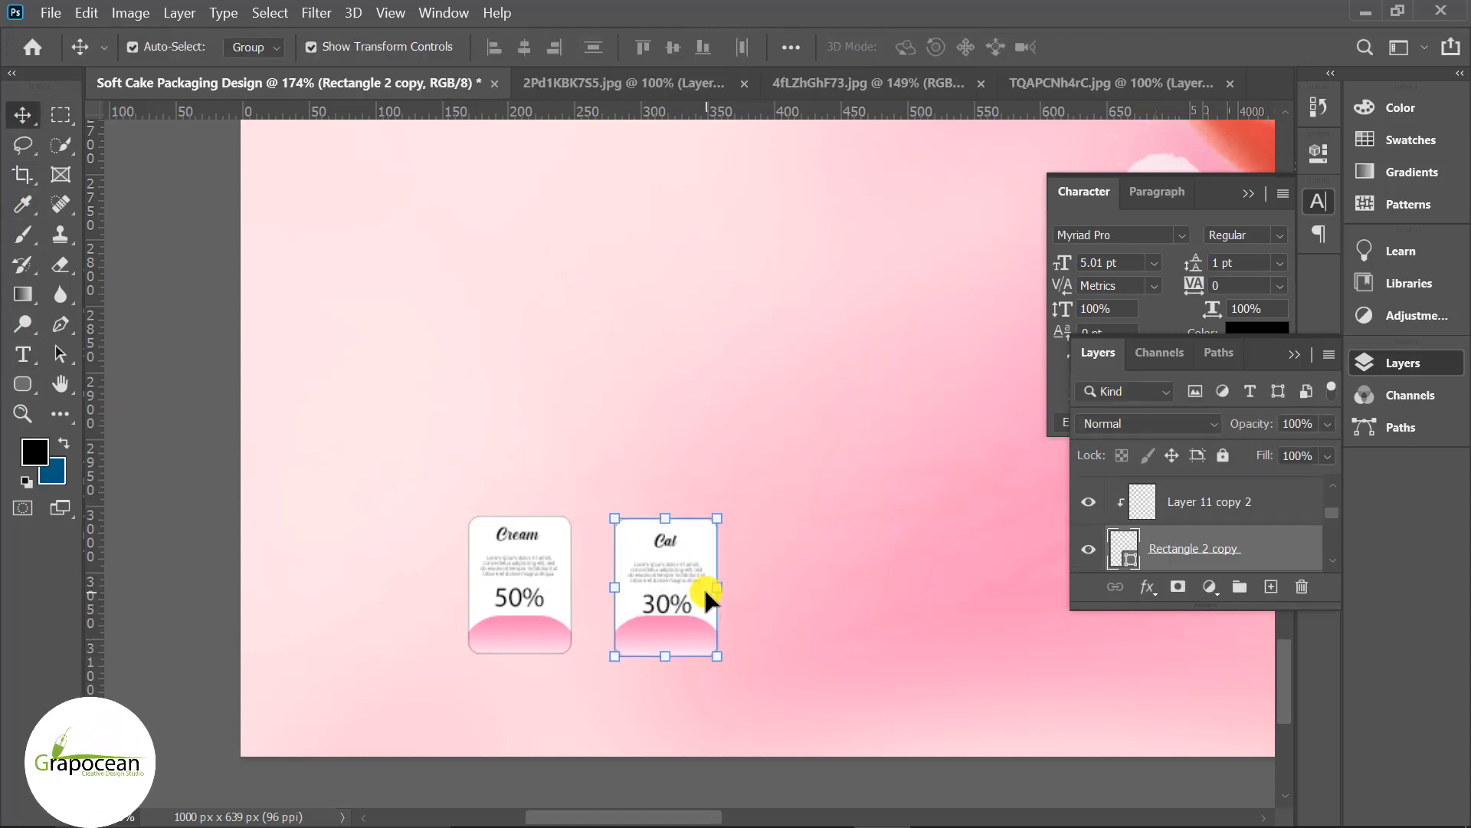
click(653, 577)
click(536, 460)
scroll(653, 551, up, 6)
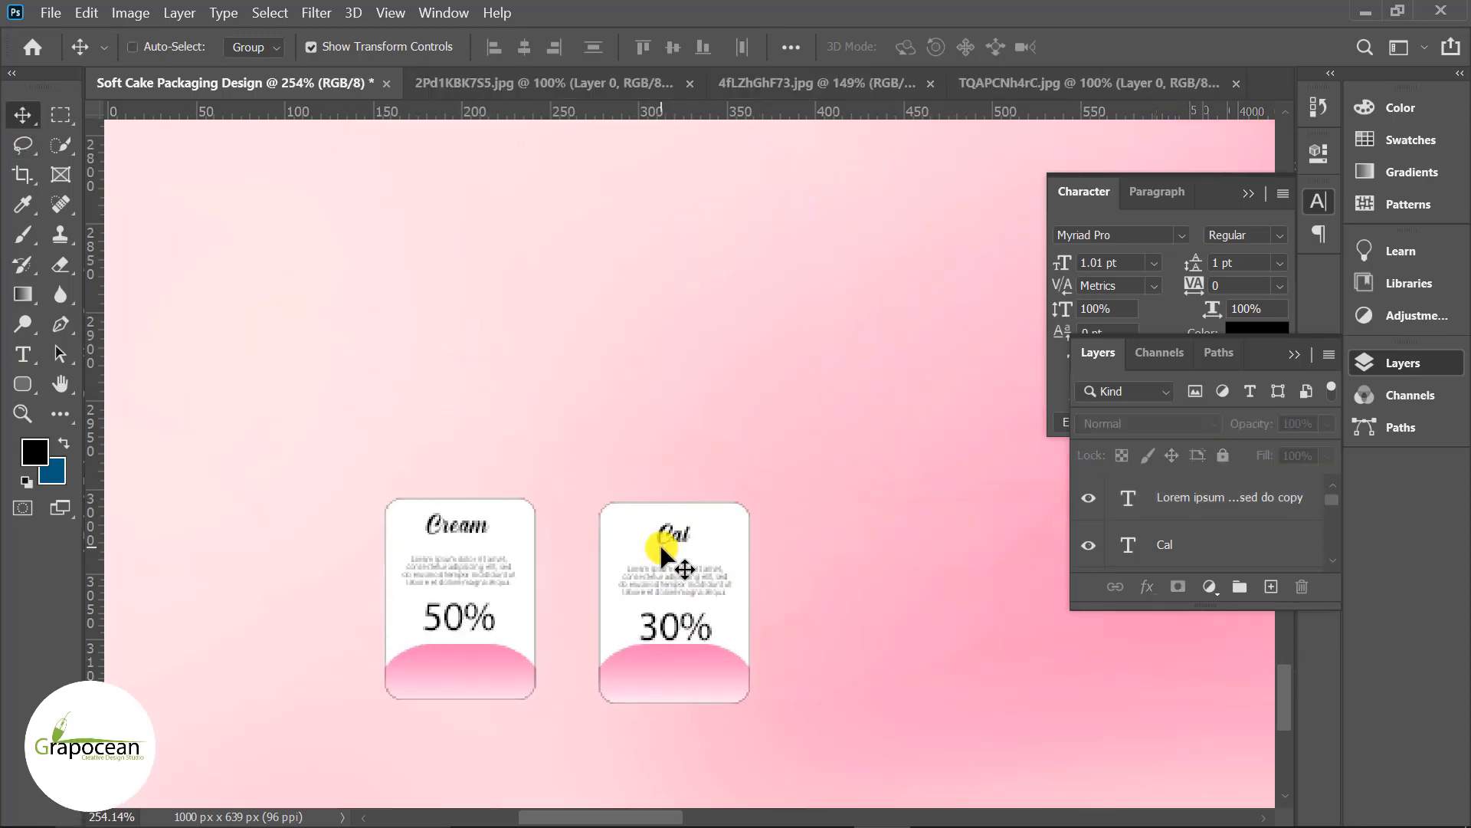
Move the second card's title, description and percentage into line with the first card's texts.
drag(689, 537, 687, 527)
drag(694, 593, 694, 582)
drag(689, 633, 690, 633)
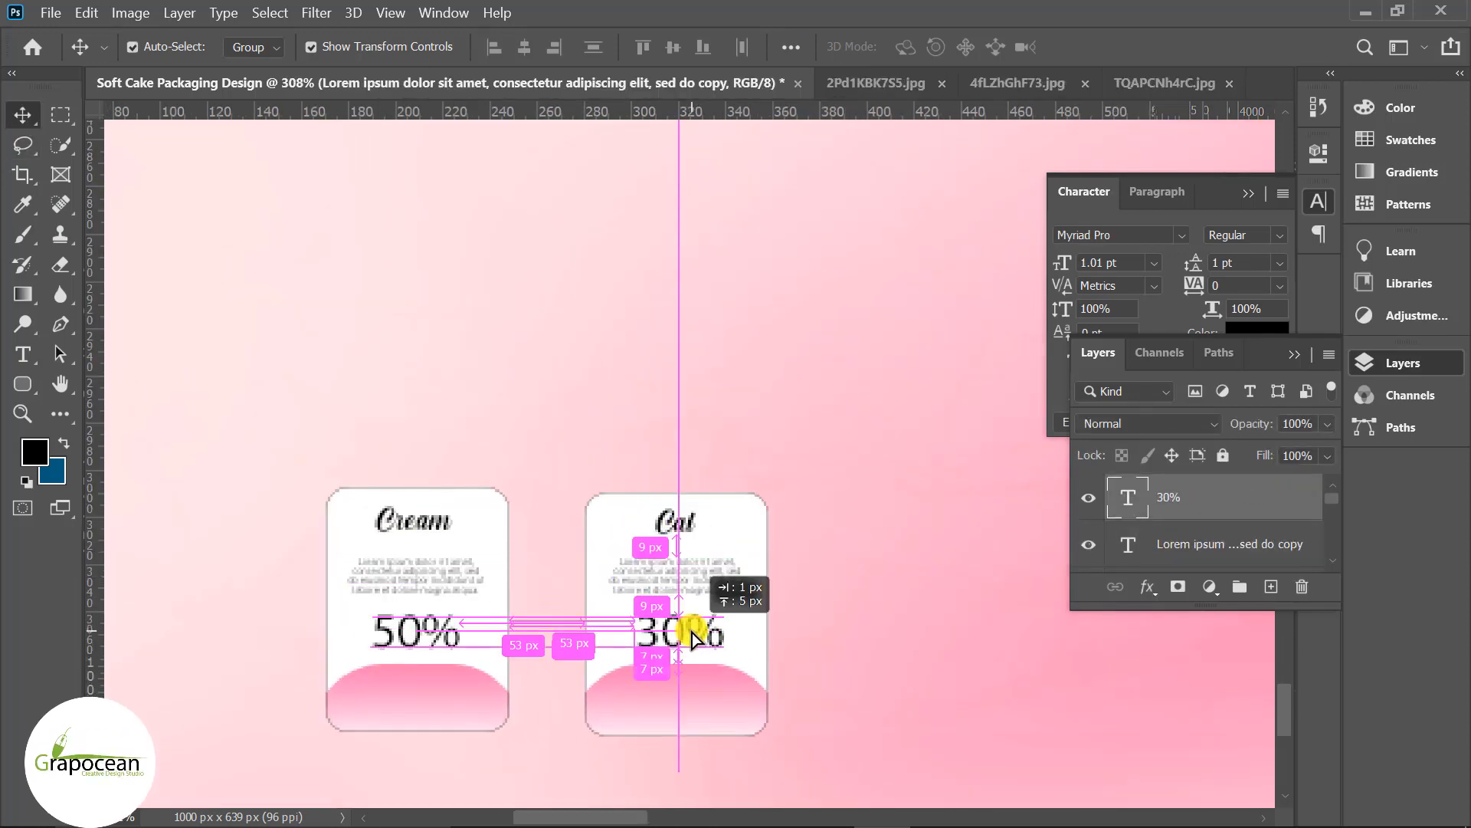
scroll(452, 606, down, 6)
scroll(537, 738, up, 5)
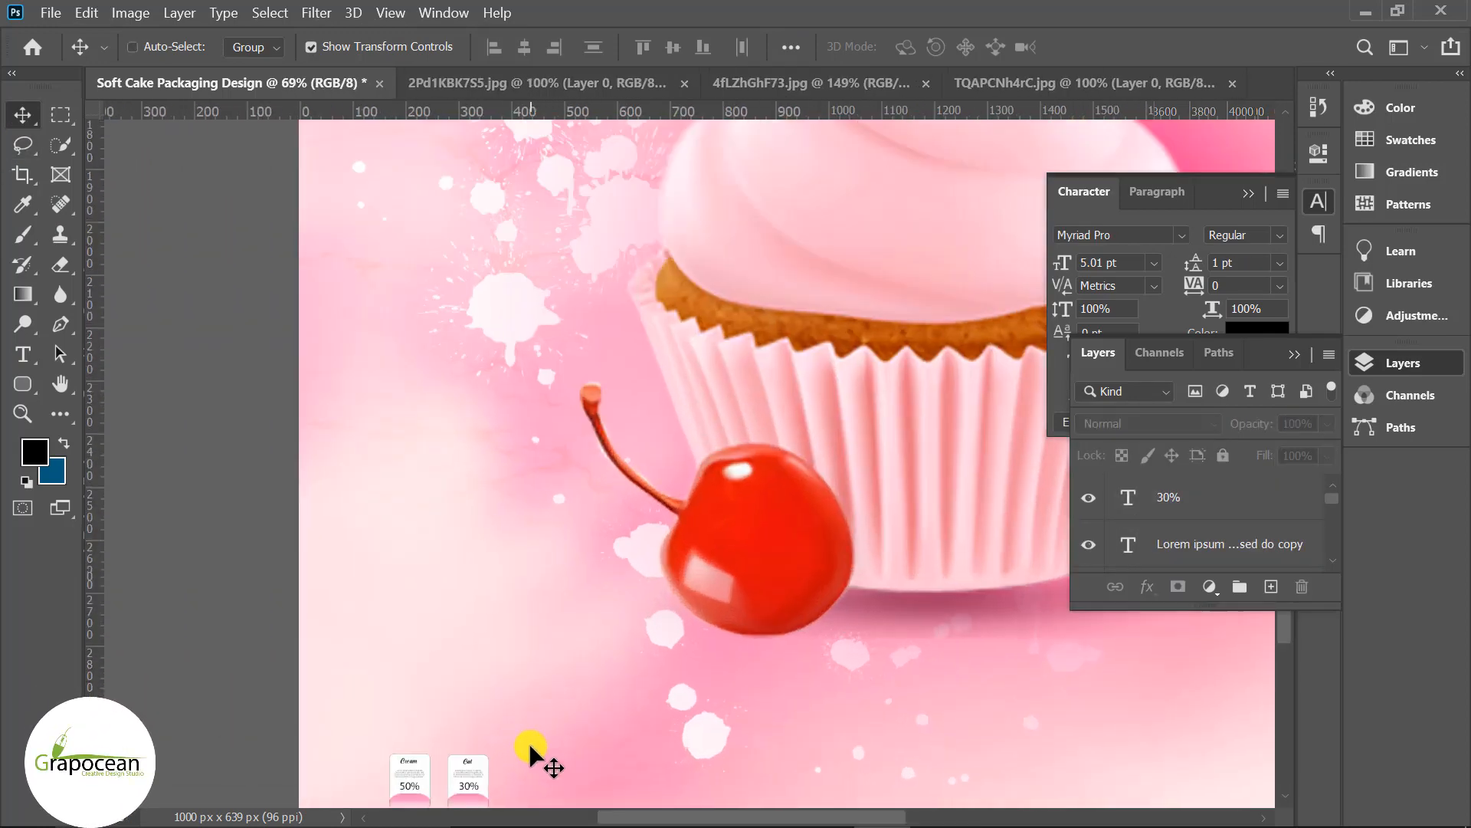
Scale both info cards together to about 198% width and 205% height, positioned near the design's lower-left corner.
click(1231, 515)
scroll(1235, 521, down, 2)
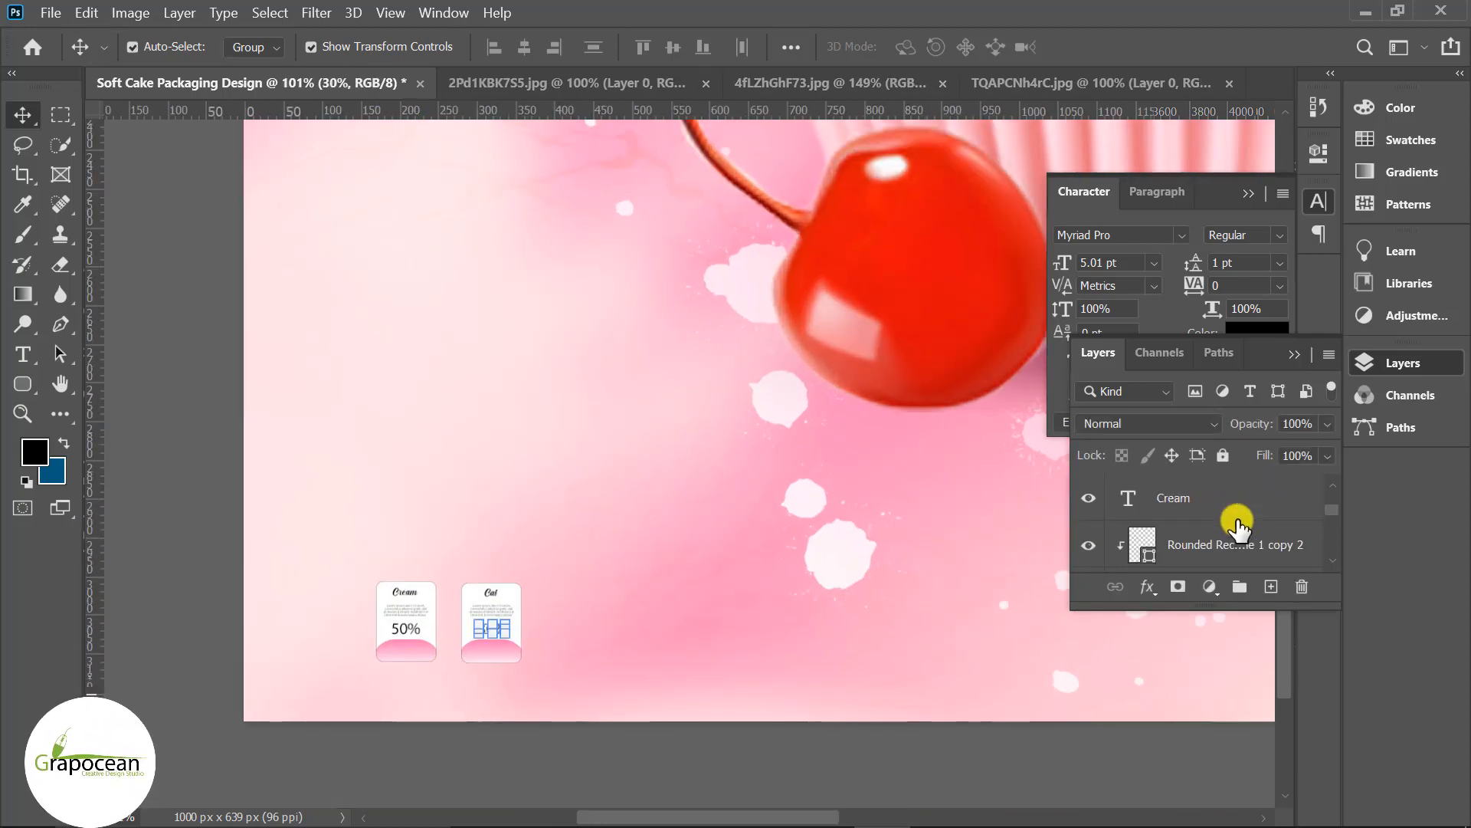
click(1218, 510)
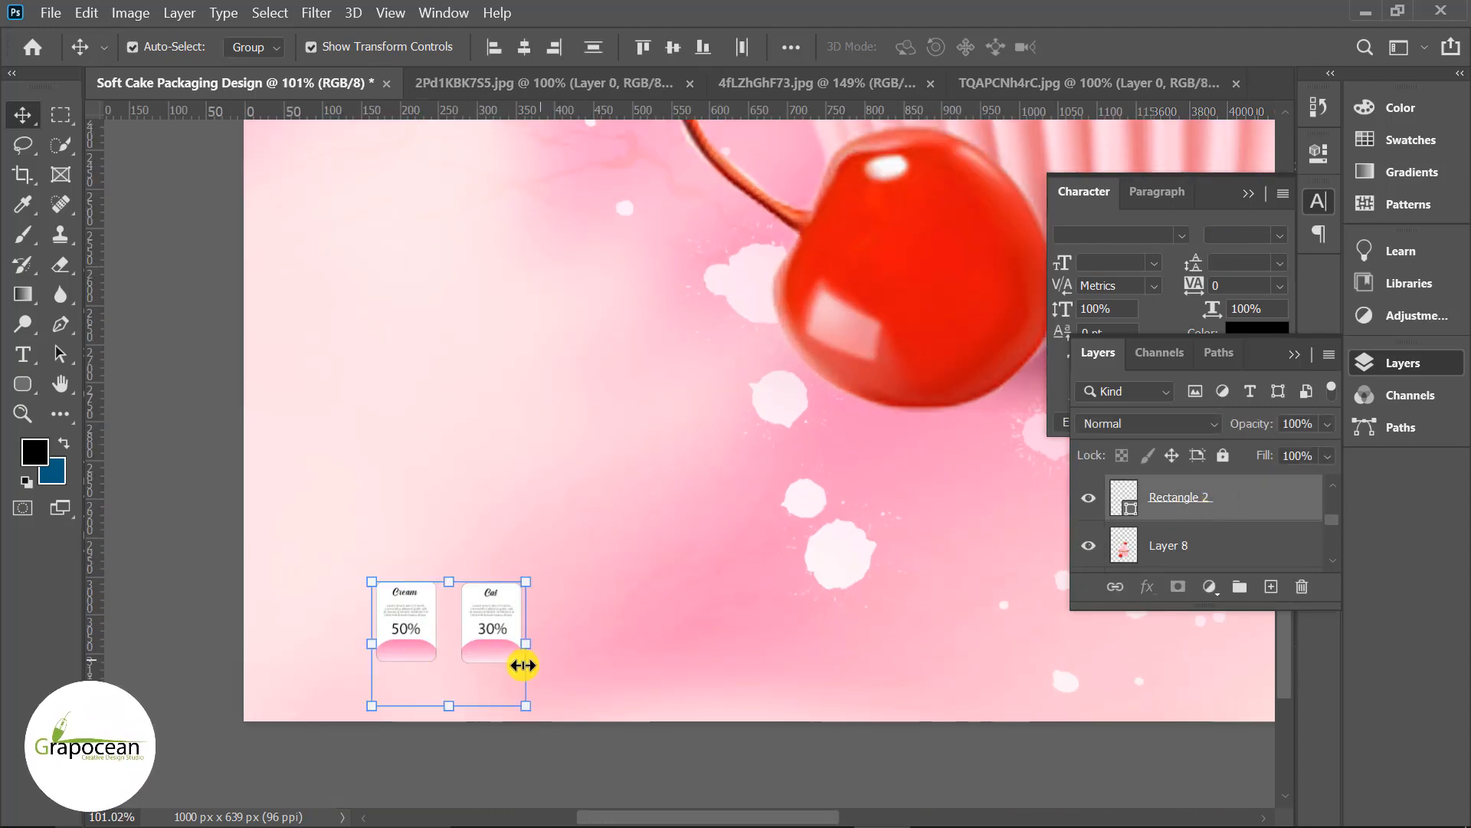
drag(520, 698, 577, 752)
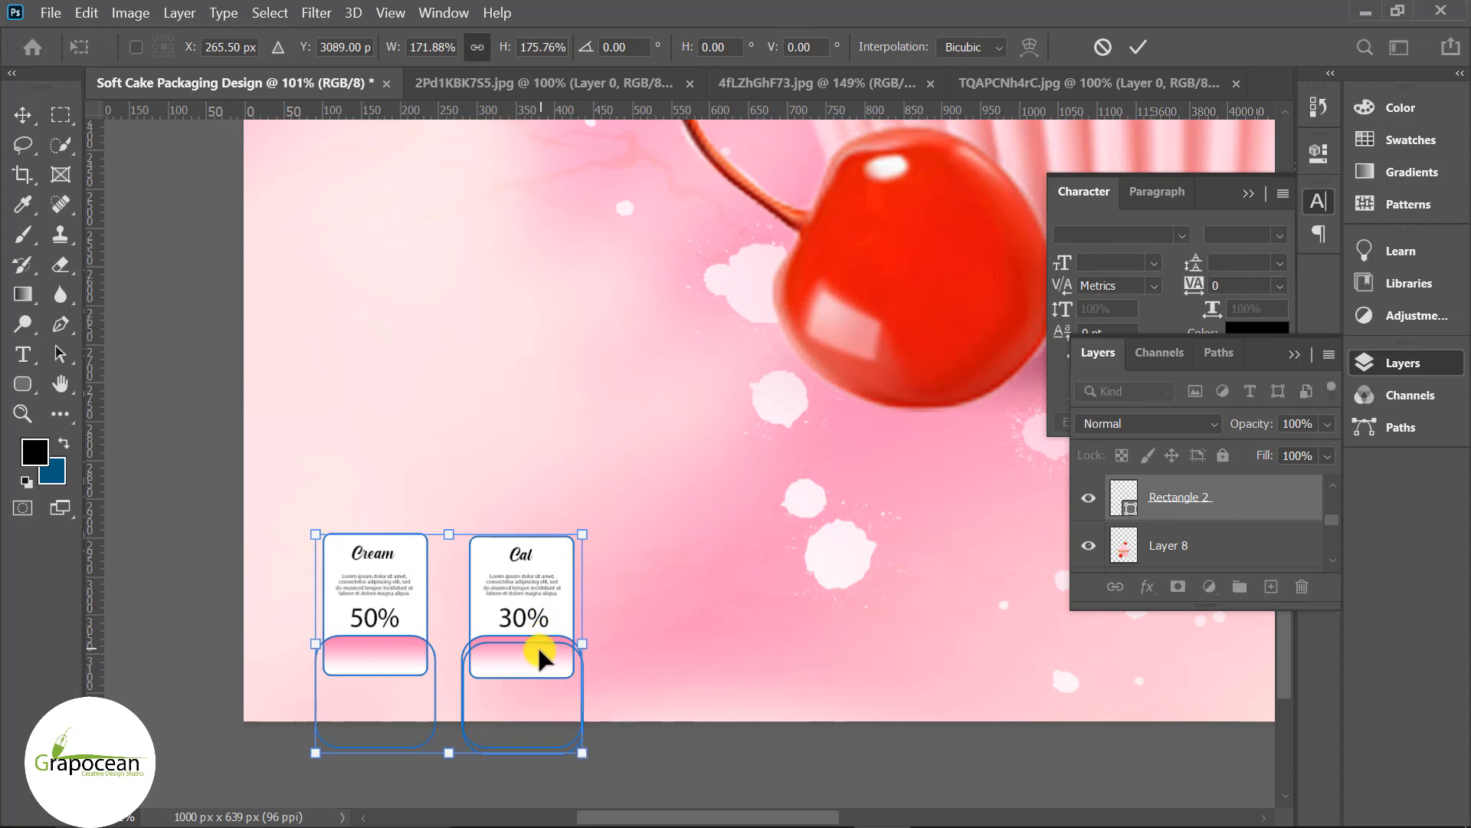
drag(546, 650, 559, 637)
drag(601, 741, 618, 762)
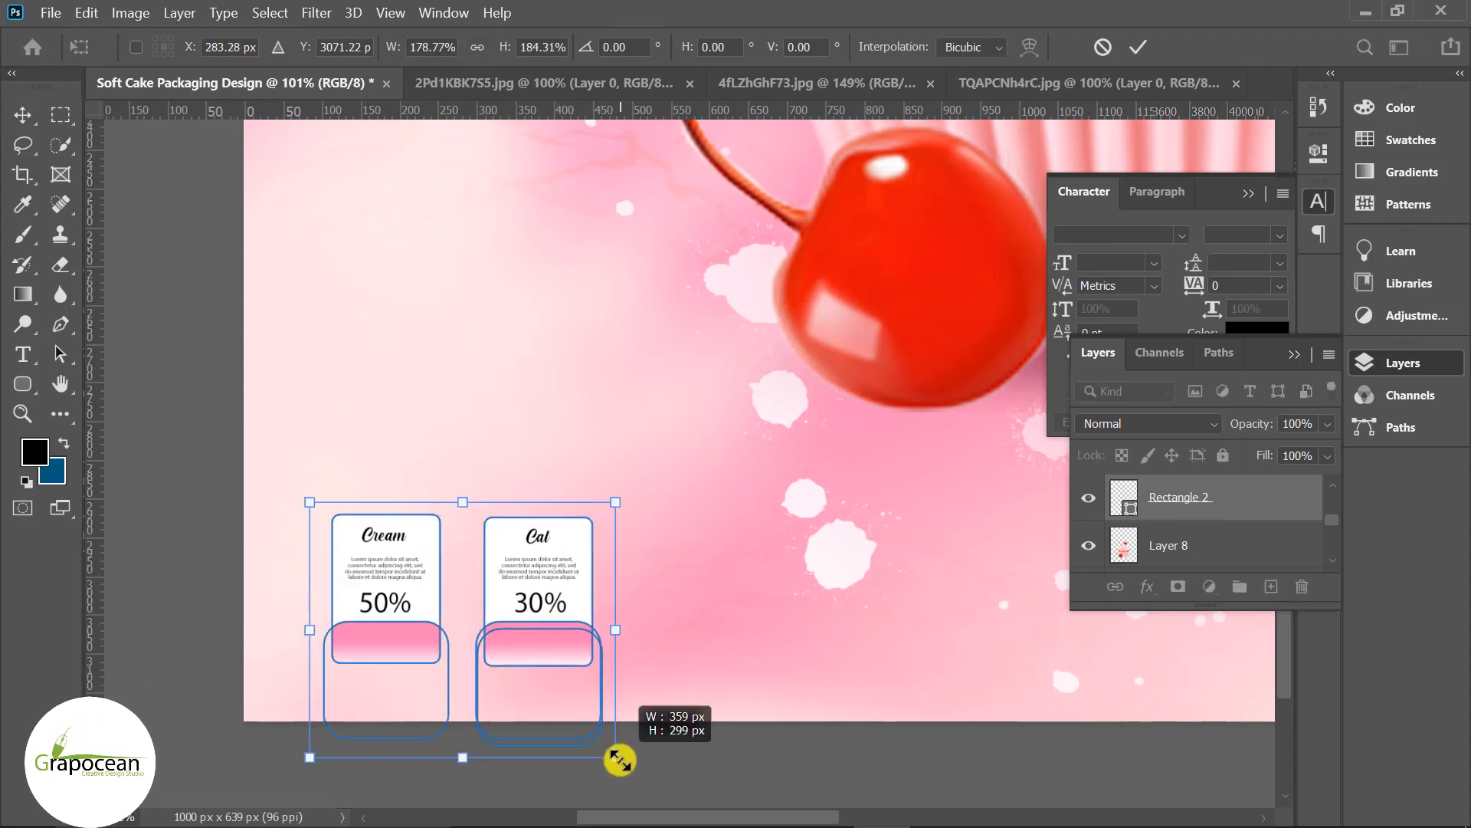
drag(551, 623, 581, 586)
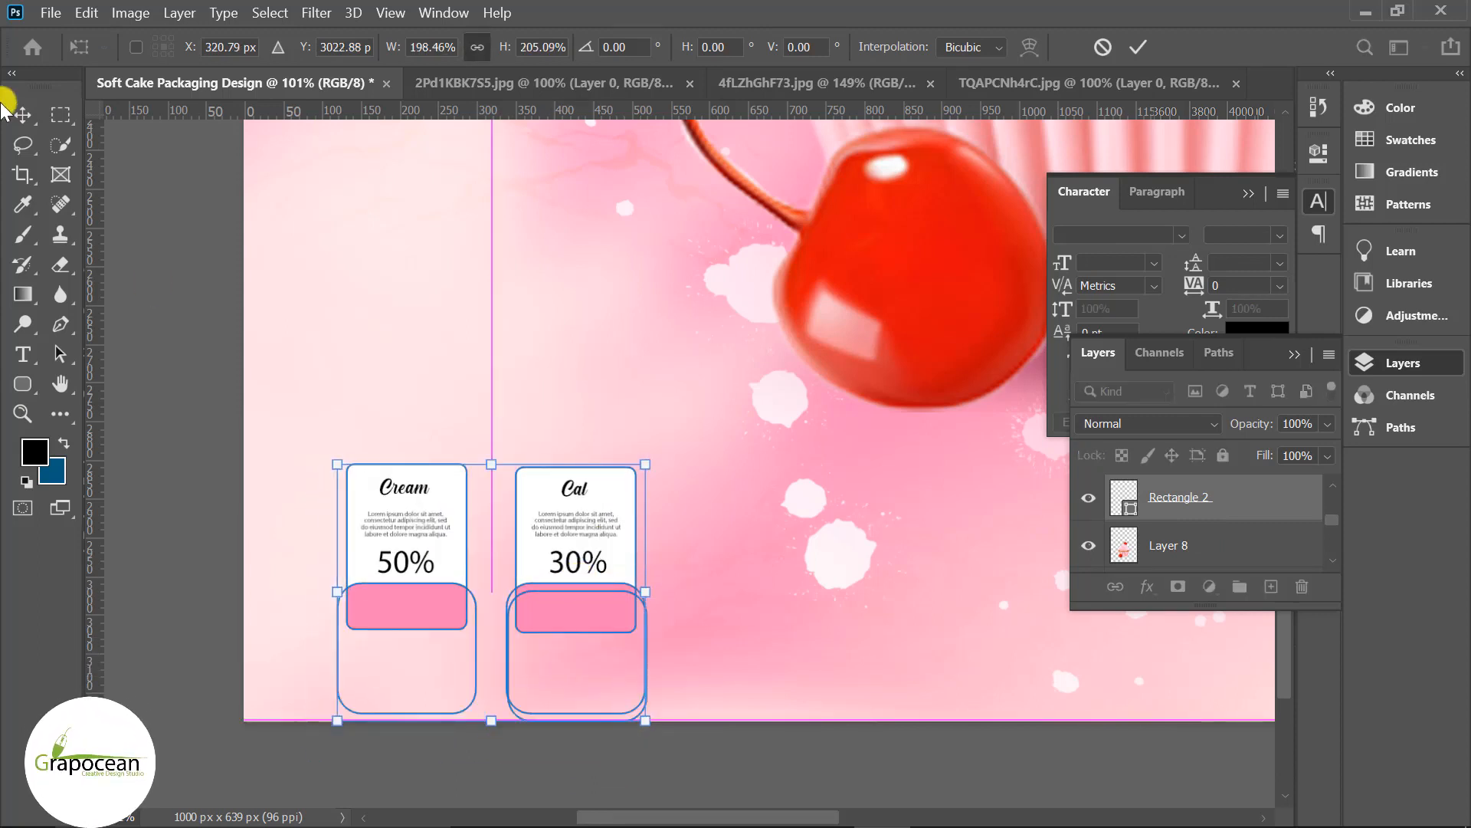
key(Return)
Duplicate all layers of the two cards together and place the copies beside them to form a row of four.
scroll(483, 559, down, 5)
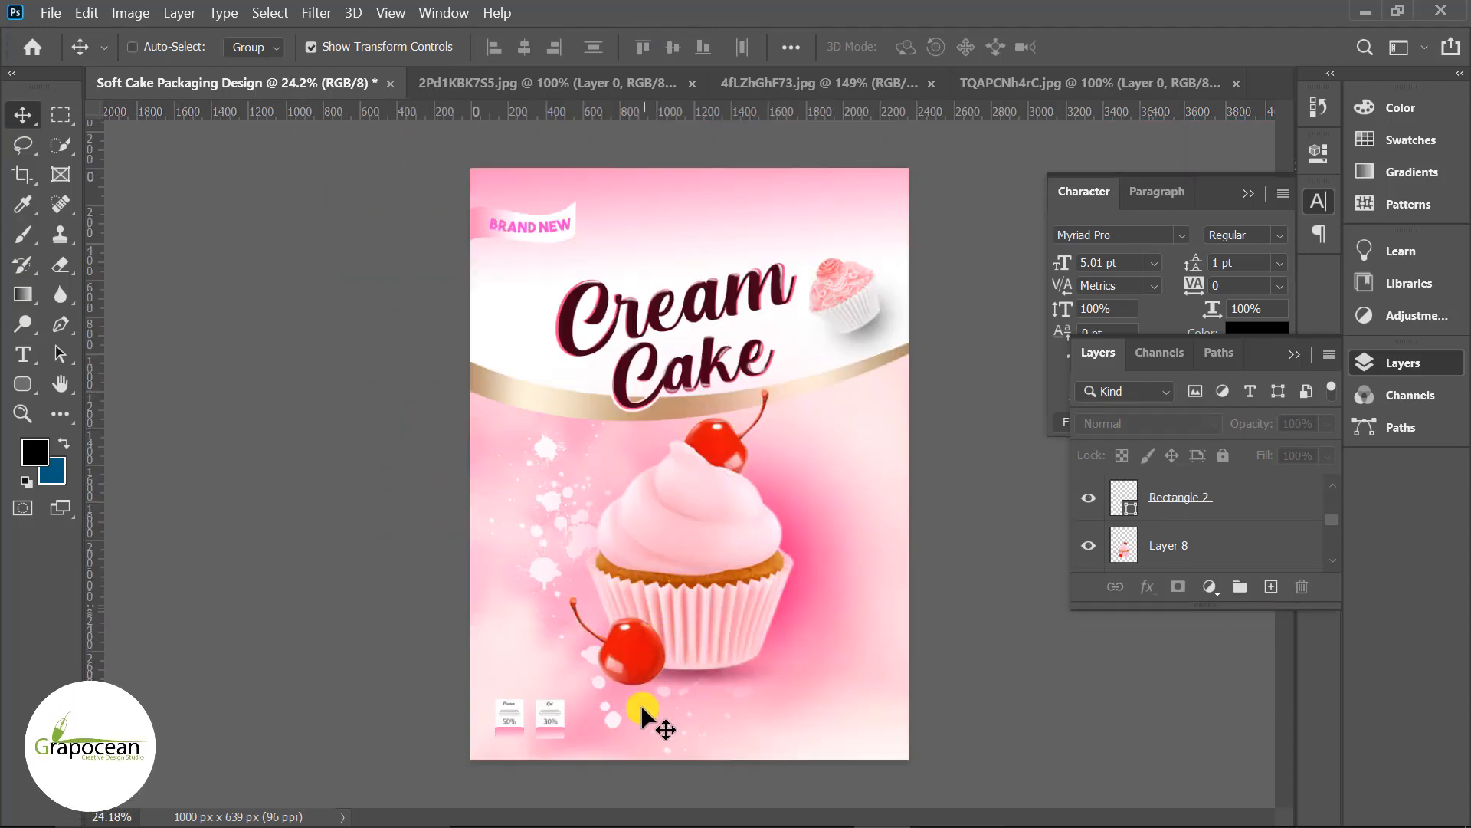
scroll(642, 713, up, 4)
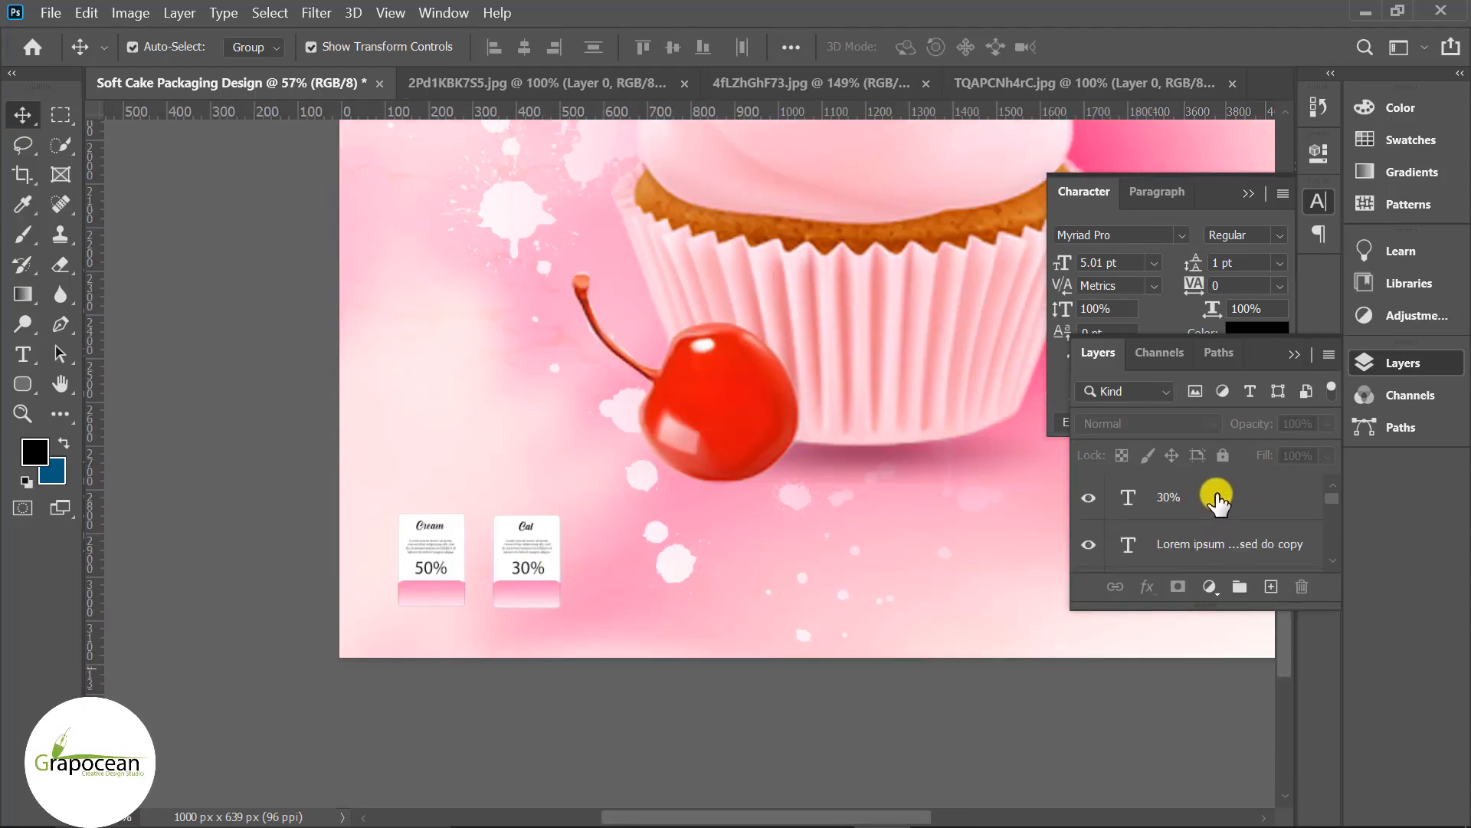
click(1217, 498)
scroll(1227, 528, down, 3)
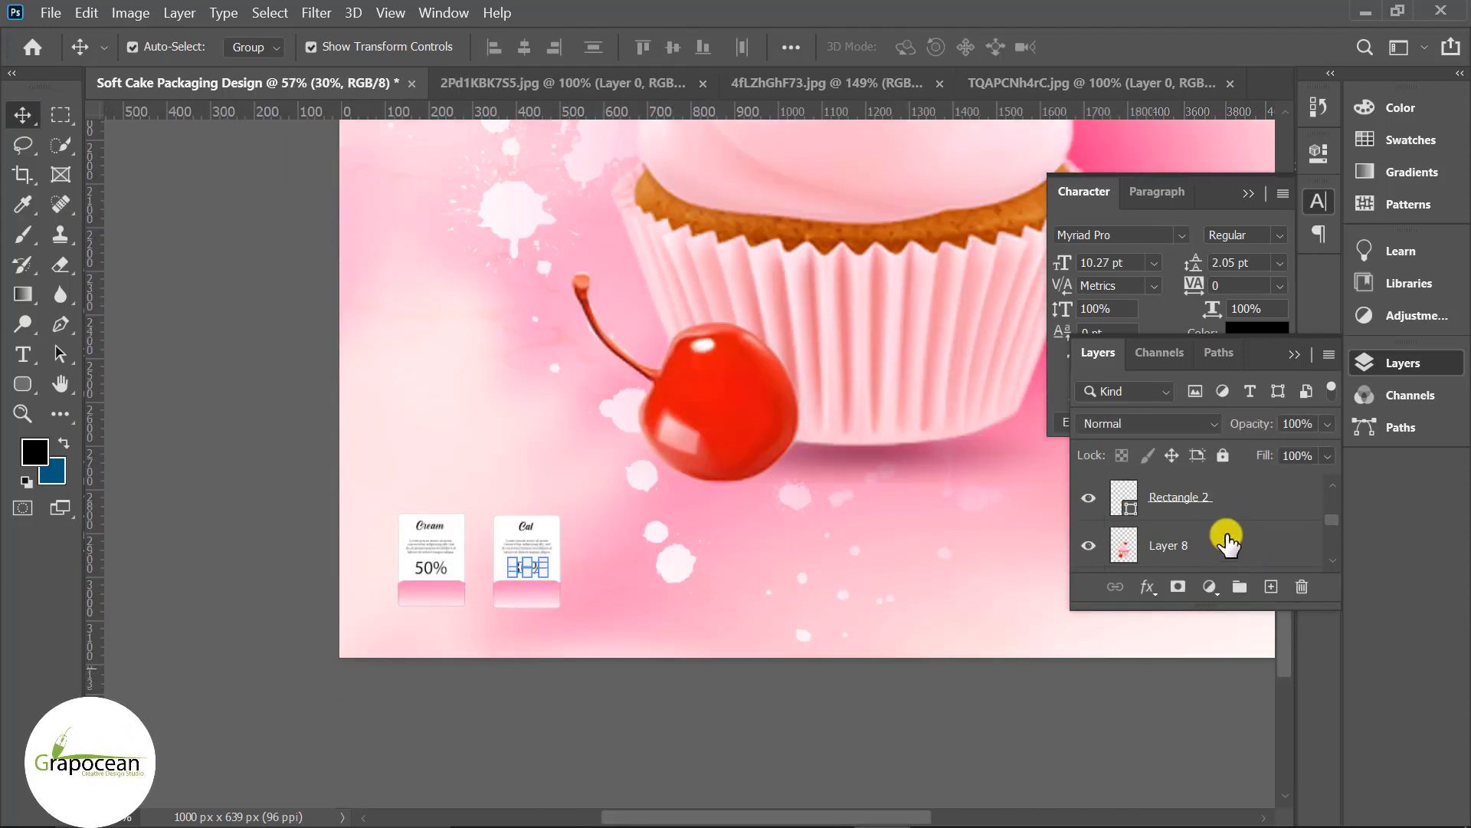
click(1207, 499)
scroll(475, 581, down, 2)
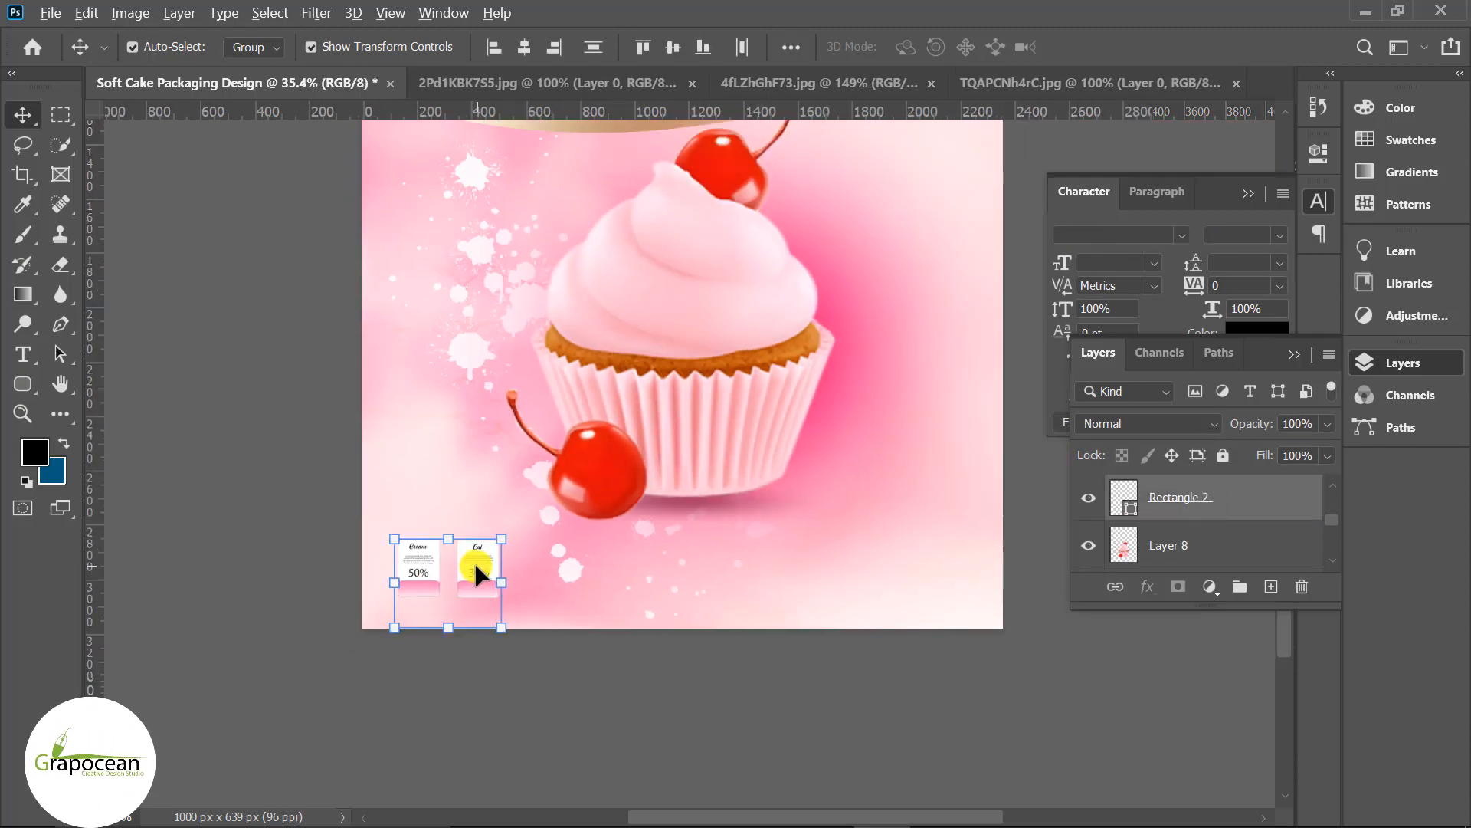
drag(475, 562, 596, 570)
mouse_move(1332, 498)
mouse_down()
mouse_move(1334, 546)
mouse_move(1341, 489)
mouse_up()
scroll(1269, 529, down, 1)
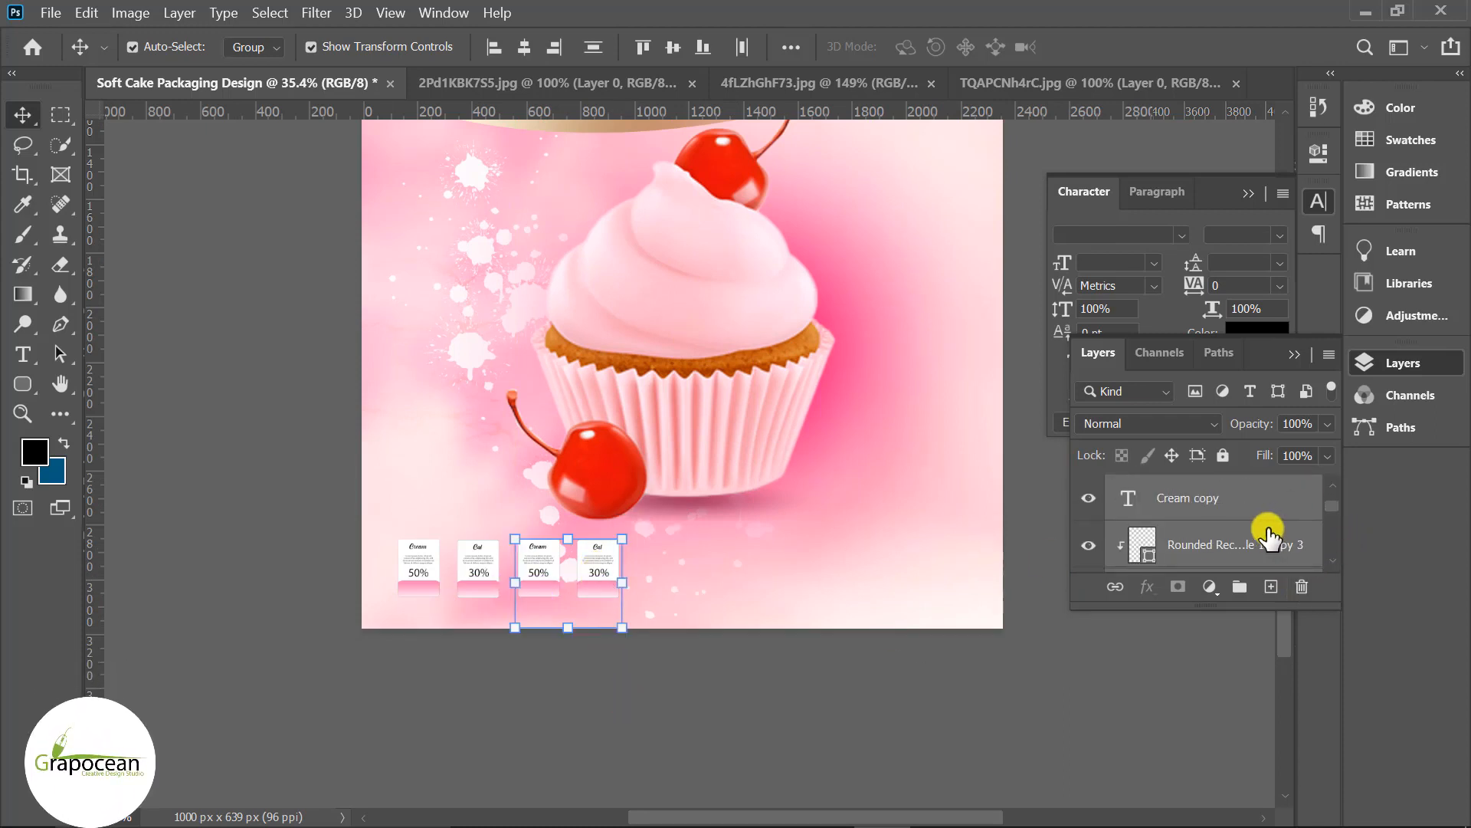
scroll(1269, 537, down, 3)
scroll(1269, 536, down, 4)
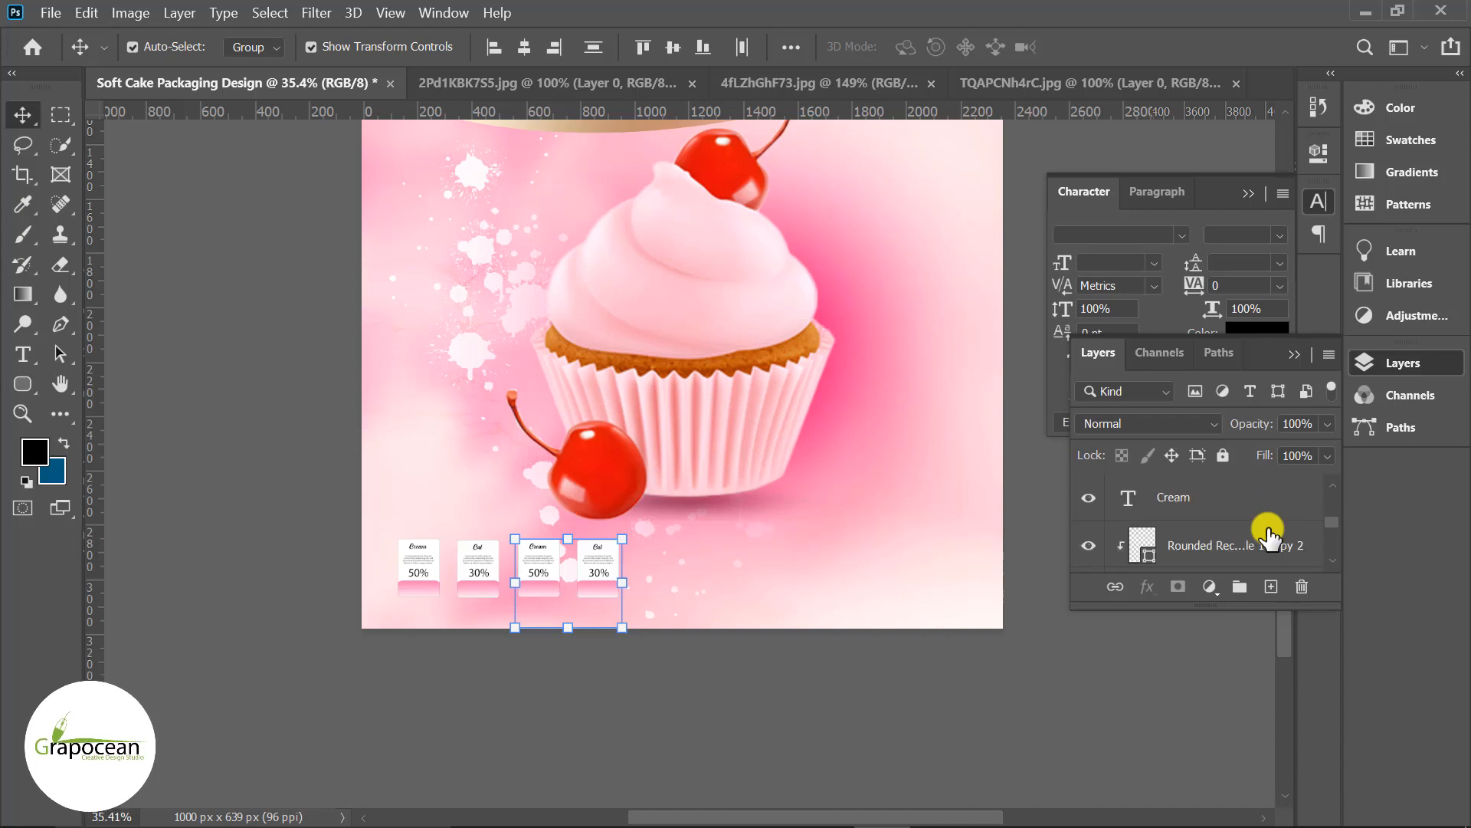
shift+click(1252, 544)
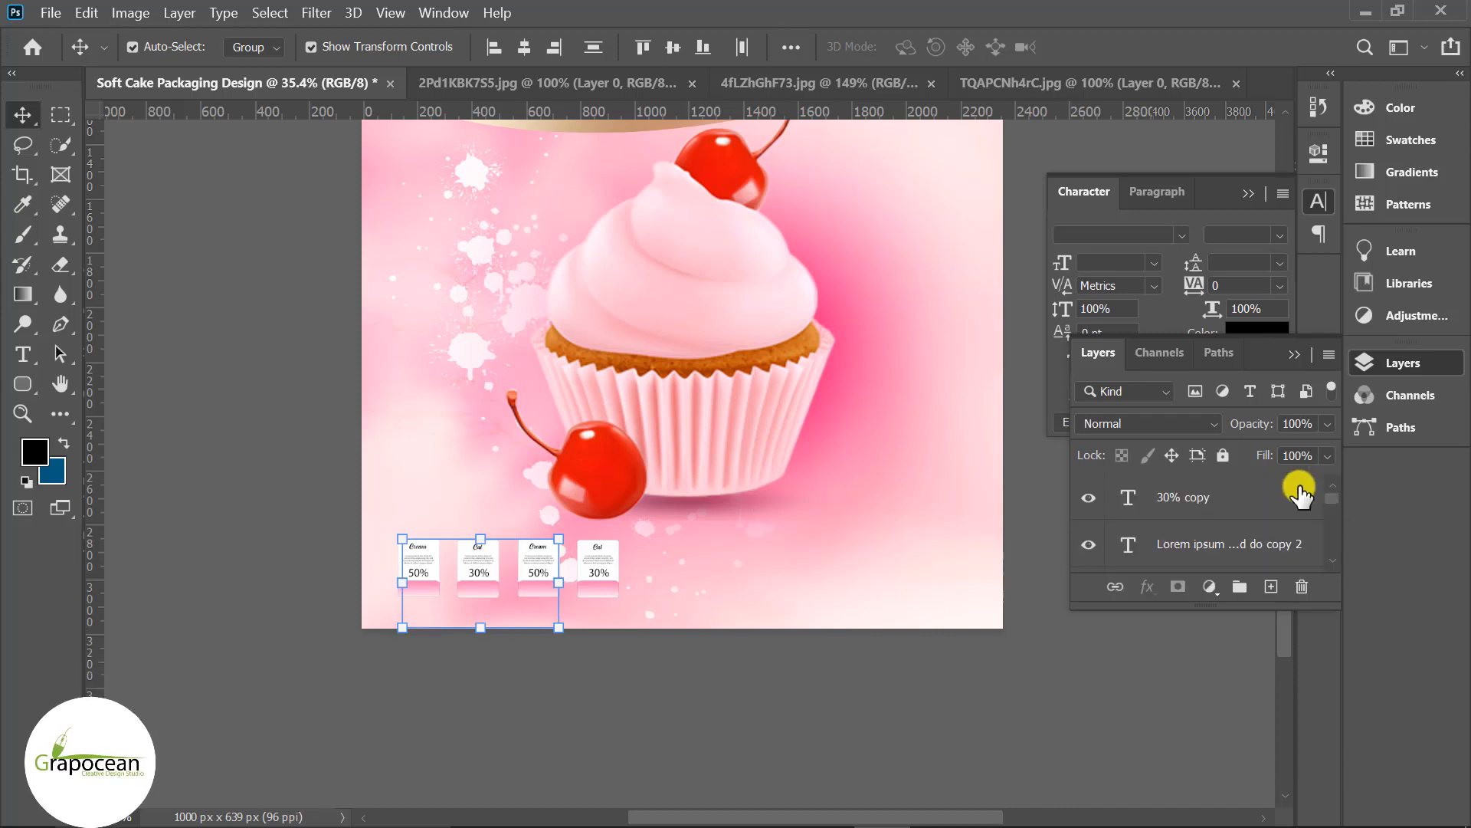
Select the whole layer range from the 30% copy text down to the large rectangle layer below the card layers.
click(1319, 496)
drag(1326, 493, 1327, 538)
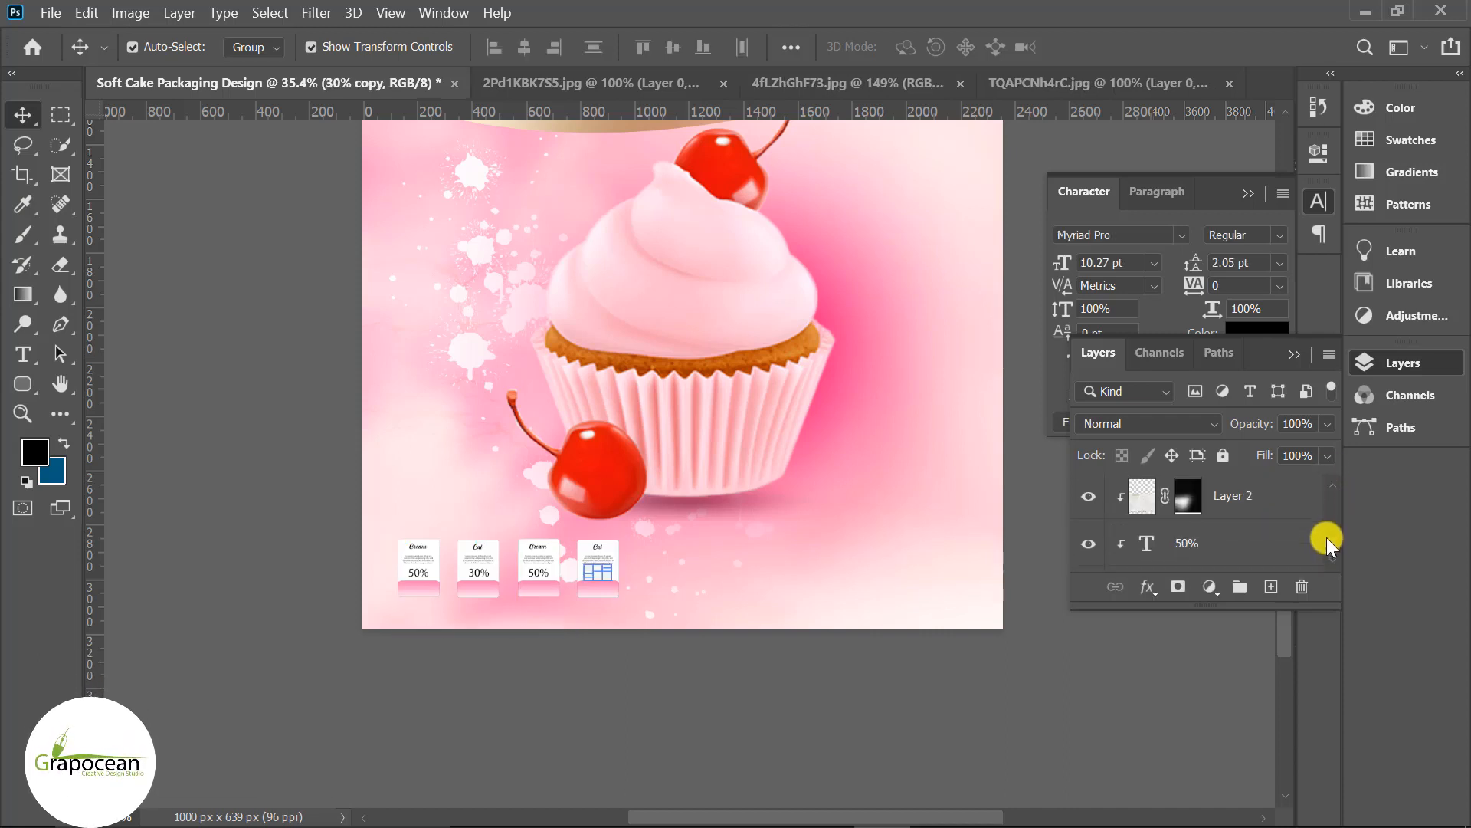
scroll(1327, 541, down, 2)
click(1203, 521)
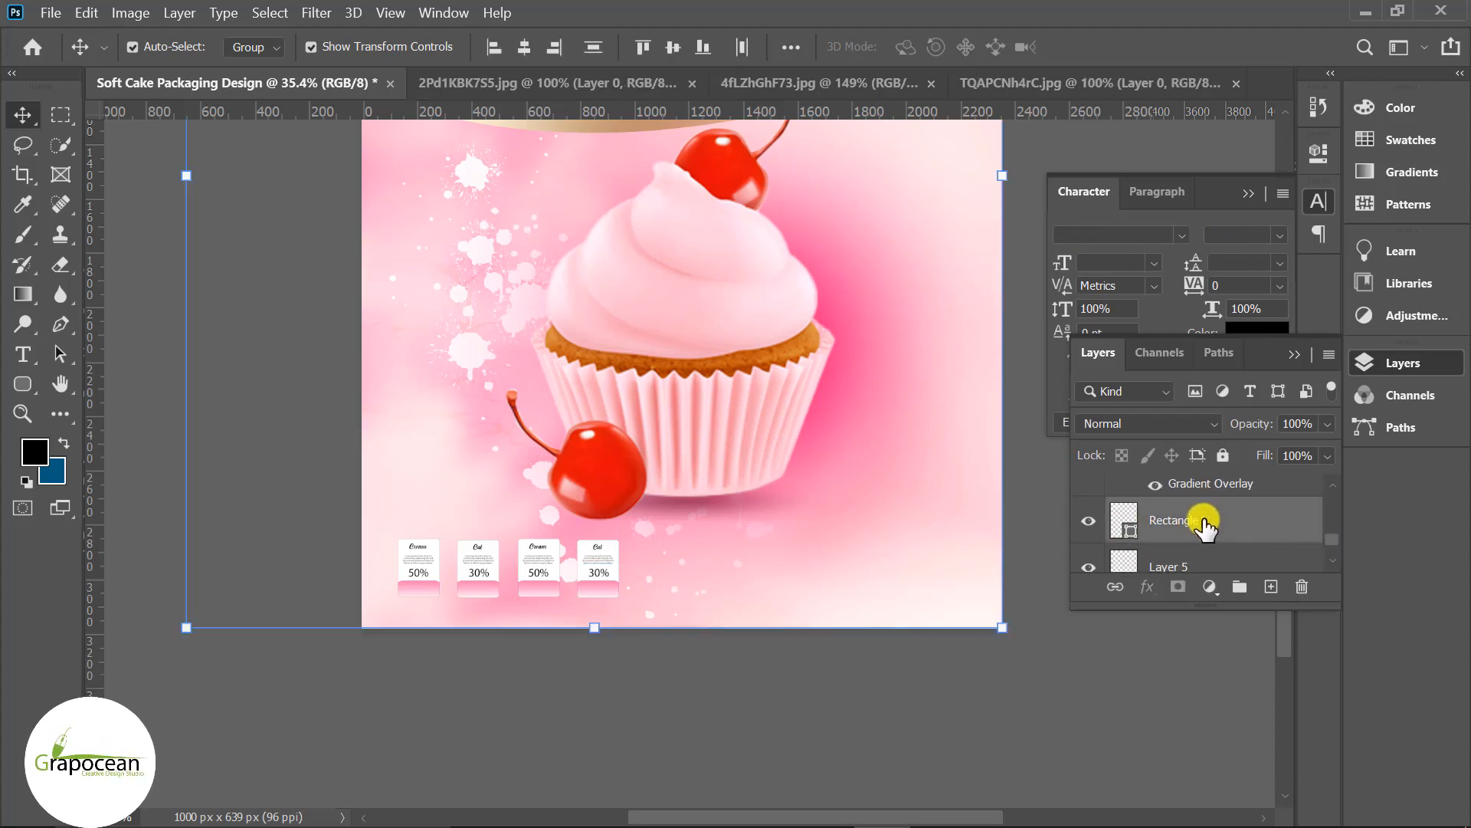
Remove the non-card layers, including Group 1, Lorem Ipsum, Layer 7 and Layer 10, from the selection, keeping only the four cards' layers.
scroll(1184, 525, up, 5)
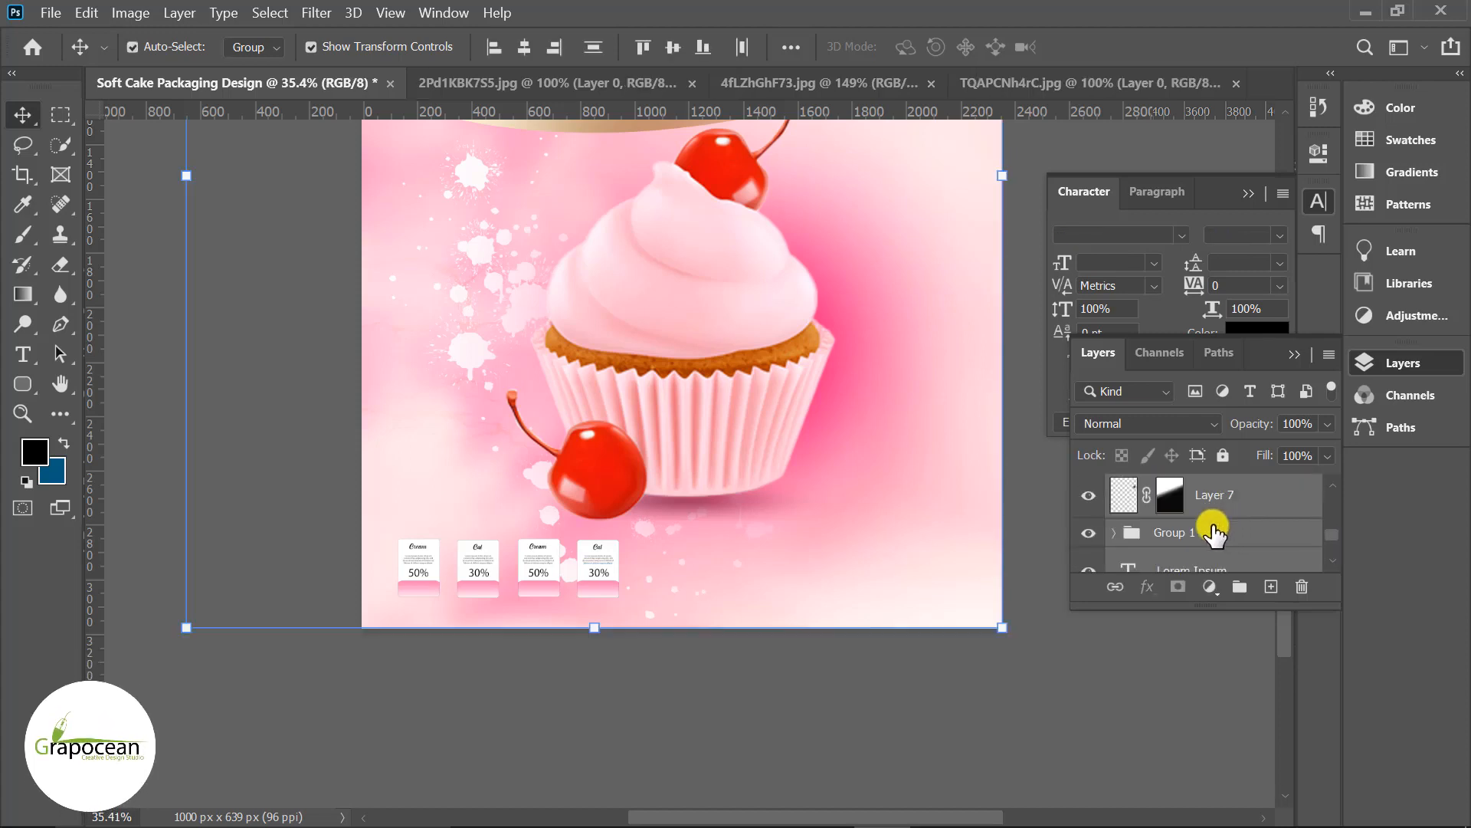
scroll(1219, 528, down, 1)
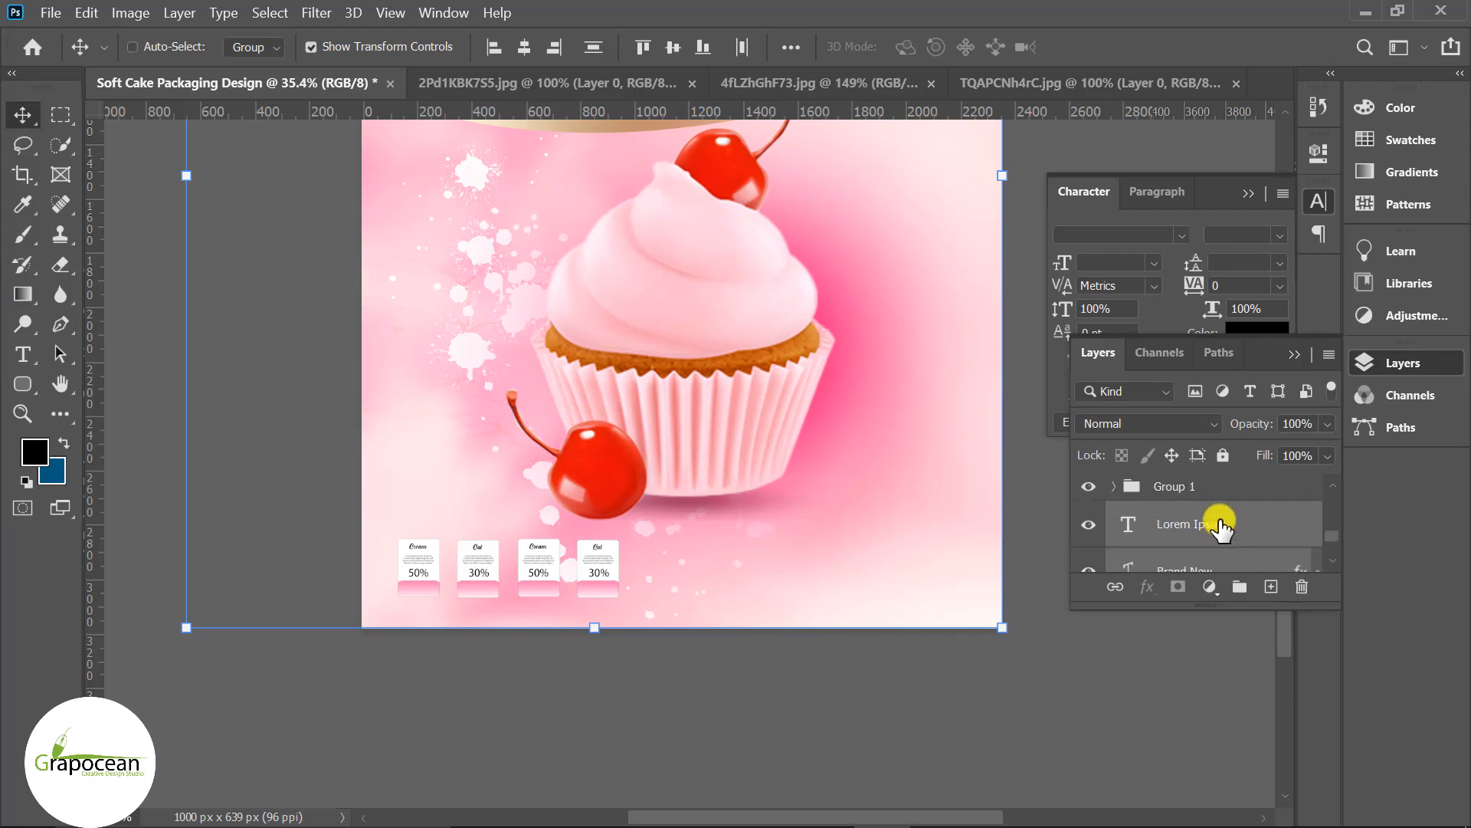
ctrl+click(1222, 526)
scroll(1223, 528, down, 1)
scroll(1226, 528, up, 3)
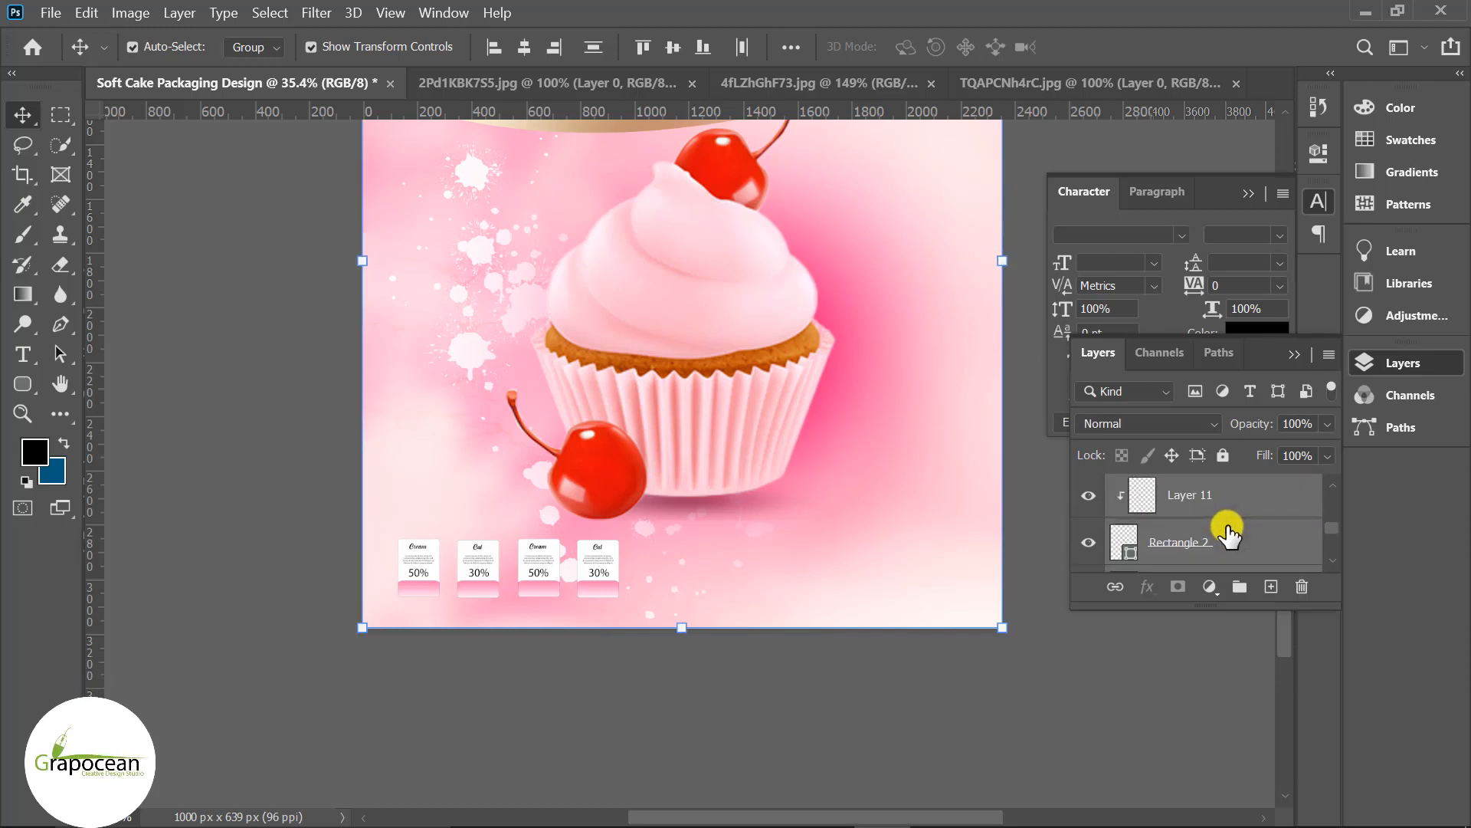
scroll(1221, 541, down, 1)
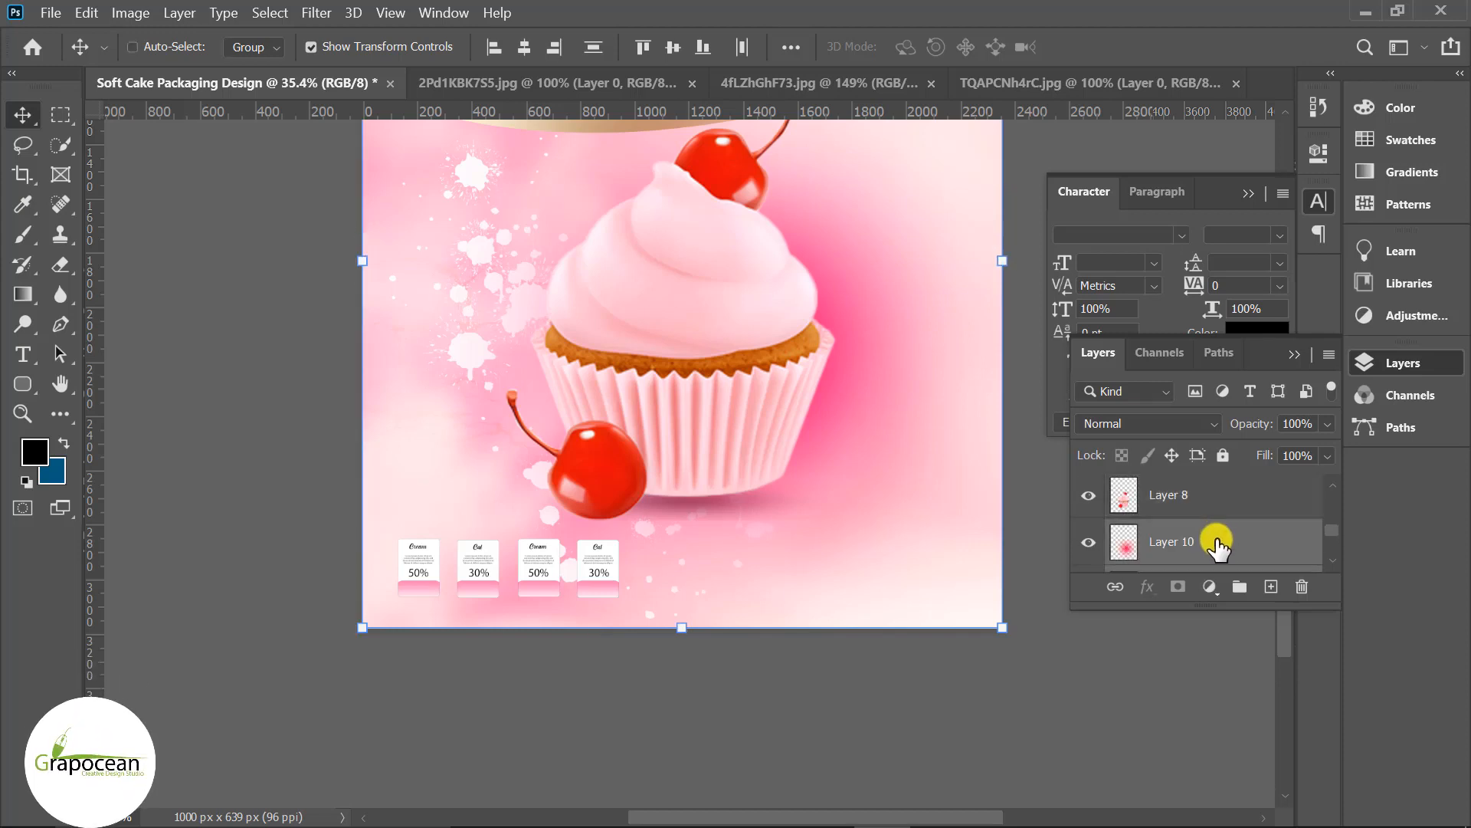
click(1226, 543)
ctrl+click(1226, 543)
scroll(1226, 543, down, 2)
ctrl+click(1229, 512)
ctrl+click(1229, 541)
scroll(1228, 542, up, 5)
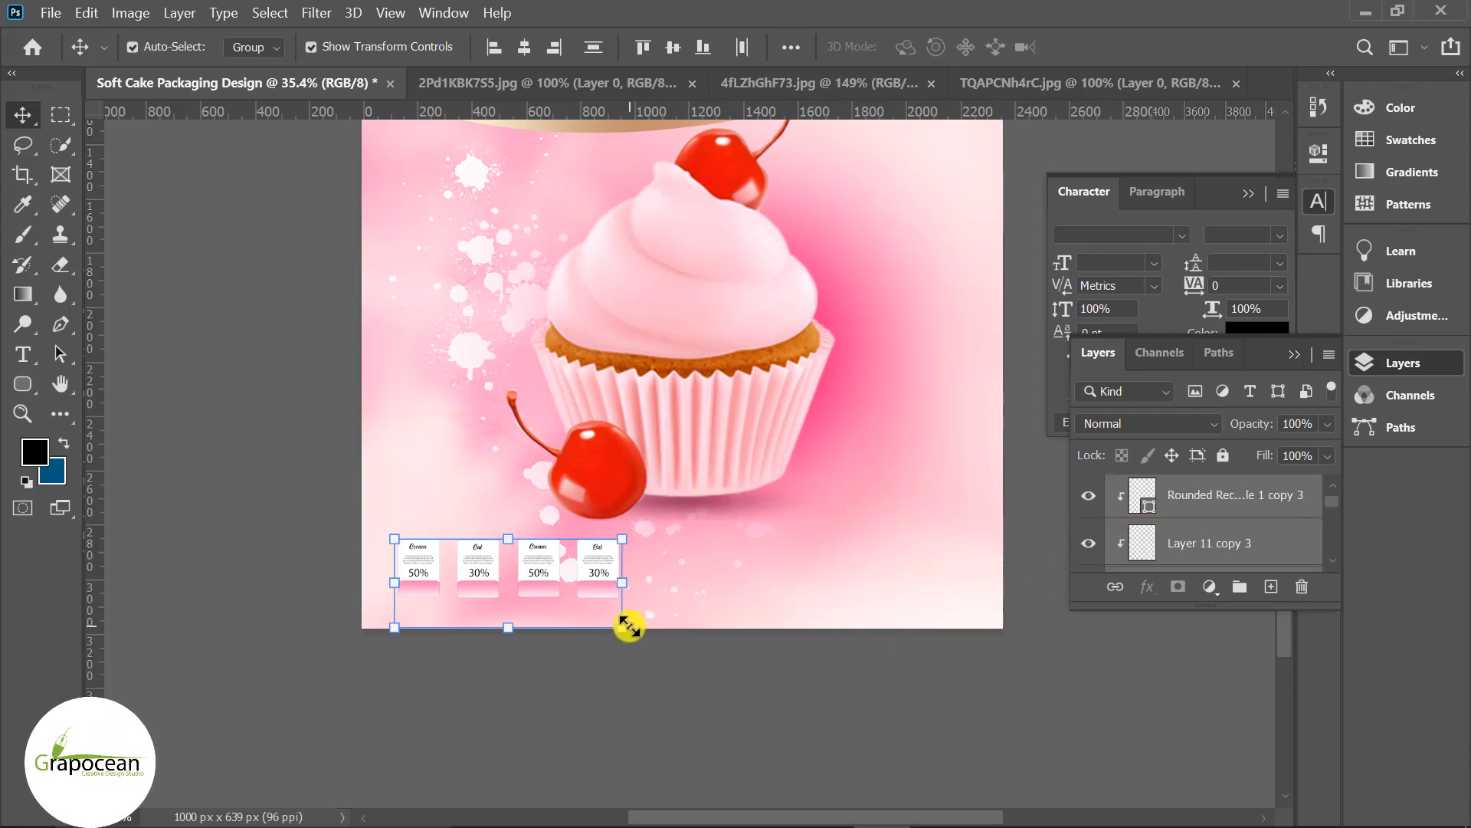
Enlarge the four cards slightly and move the row to the lower-right corner of the packaging design.
drag(629, 627, 652, 643)
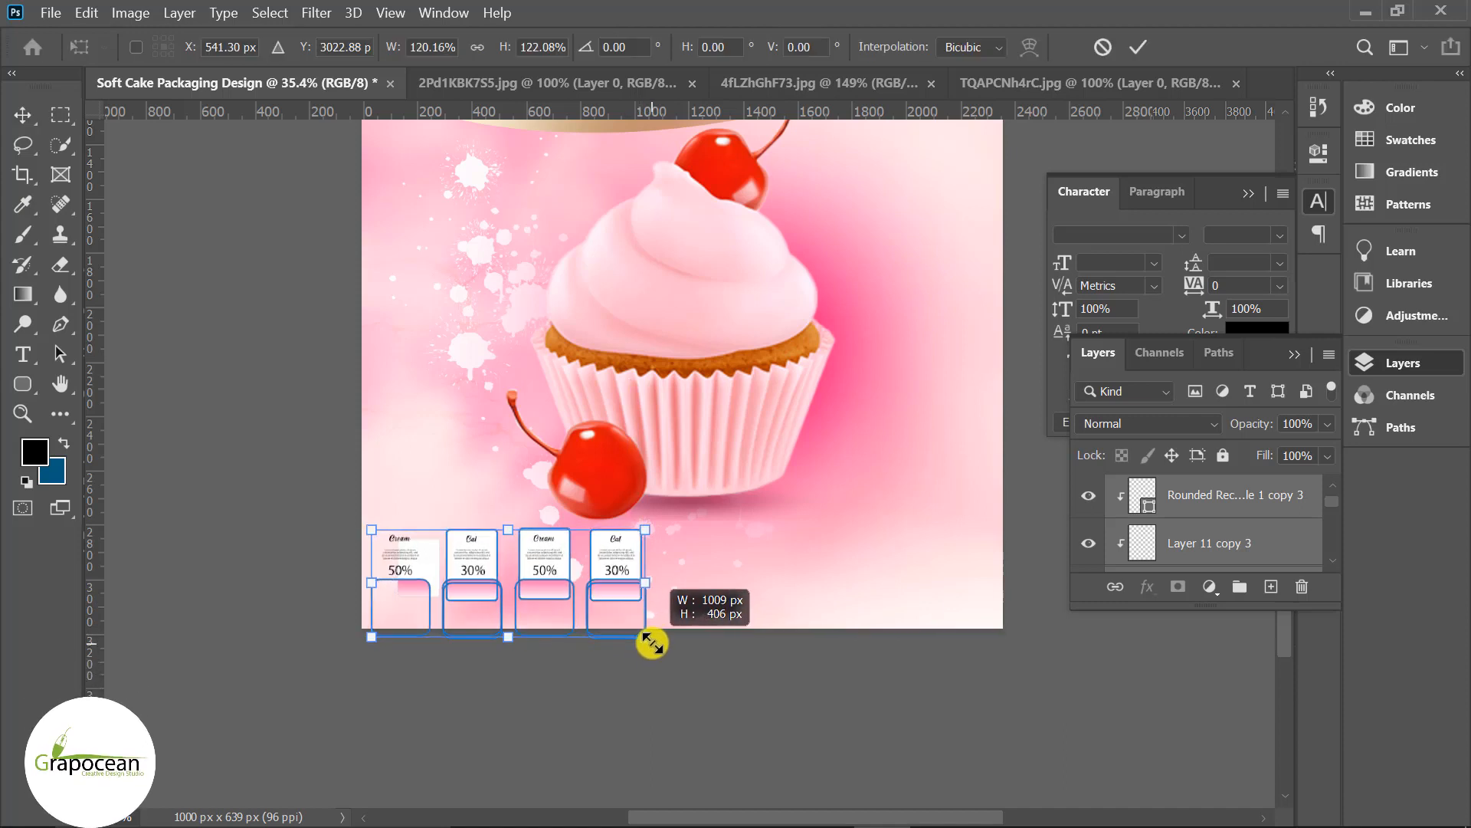
key(ctrl+z)
scroll(1211, 528, down, 2)
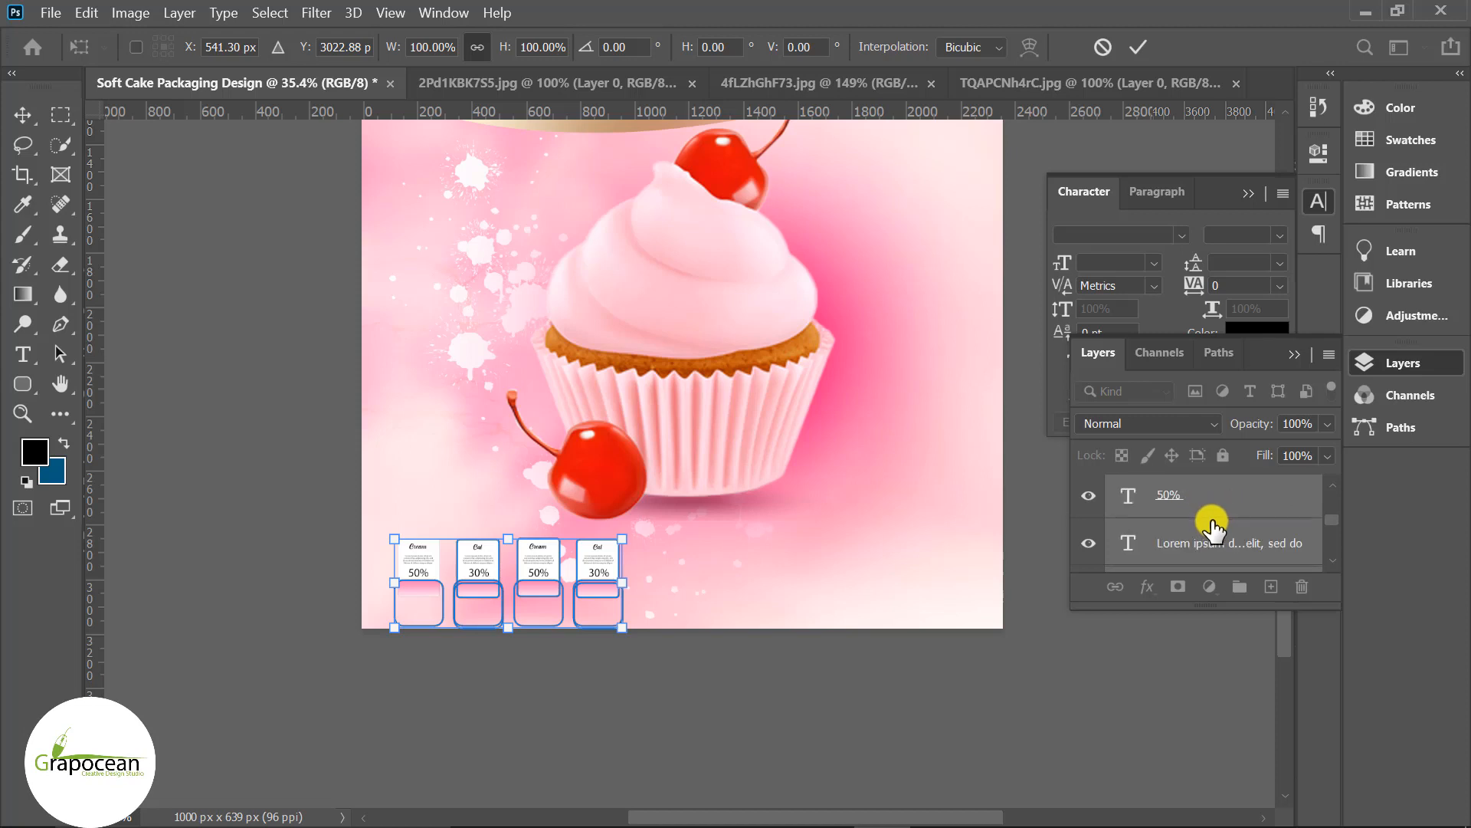
scroll(1211, 529, down, 4)
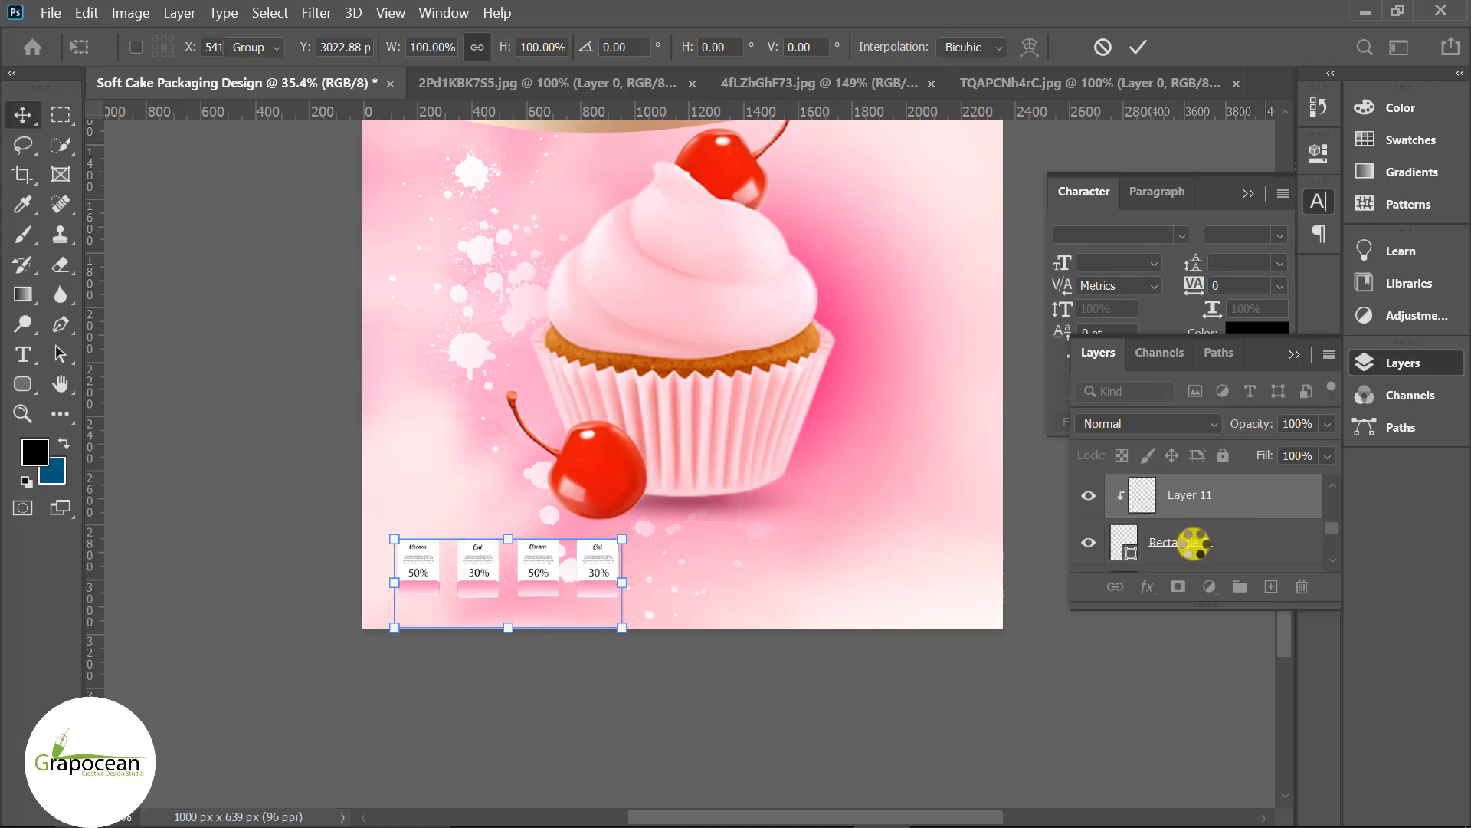
drag(623, 628, 641, 630)
drag(607, 565, 940, 561)
click(1138, 47)
scroll(991, 723, down, 1)
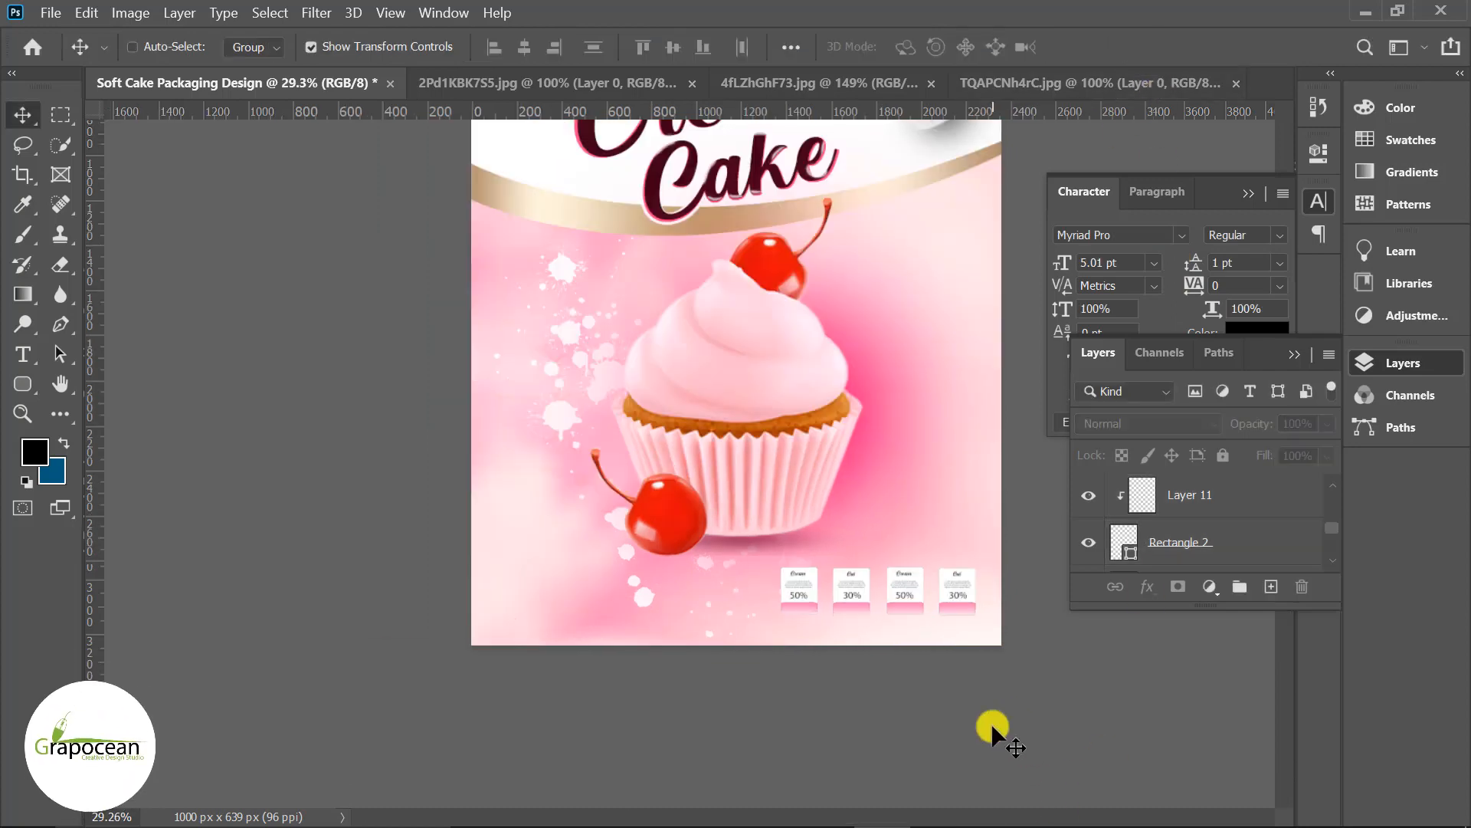
scroll(766, 736, down, 2)
scroll(572, 702, up, 4)
scroll(530, 678, down, 4)
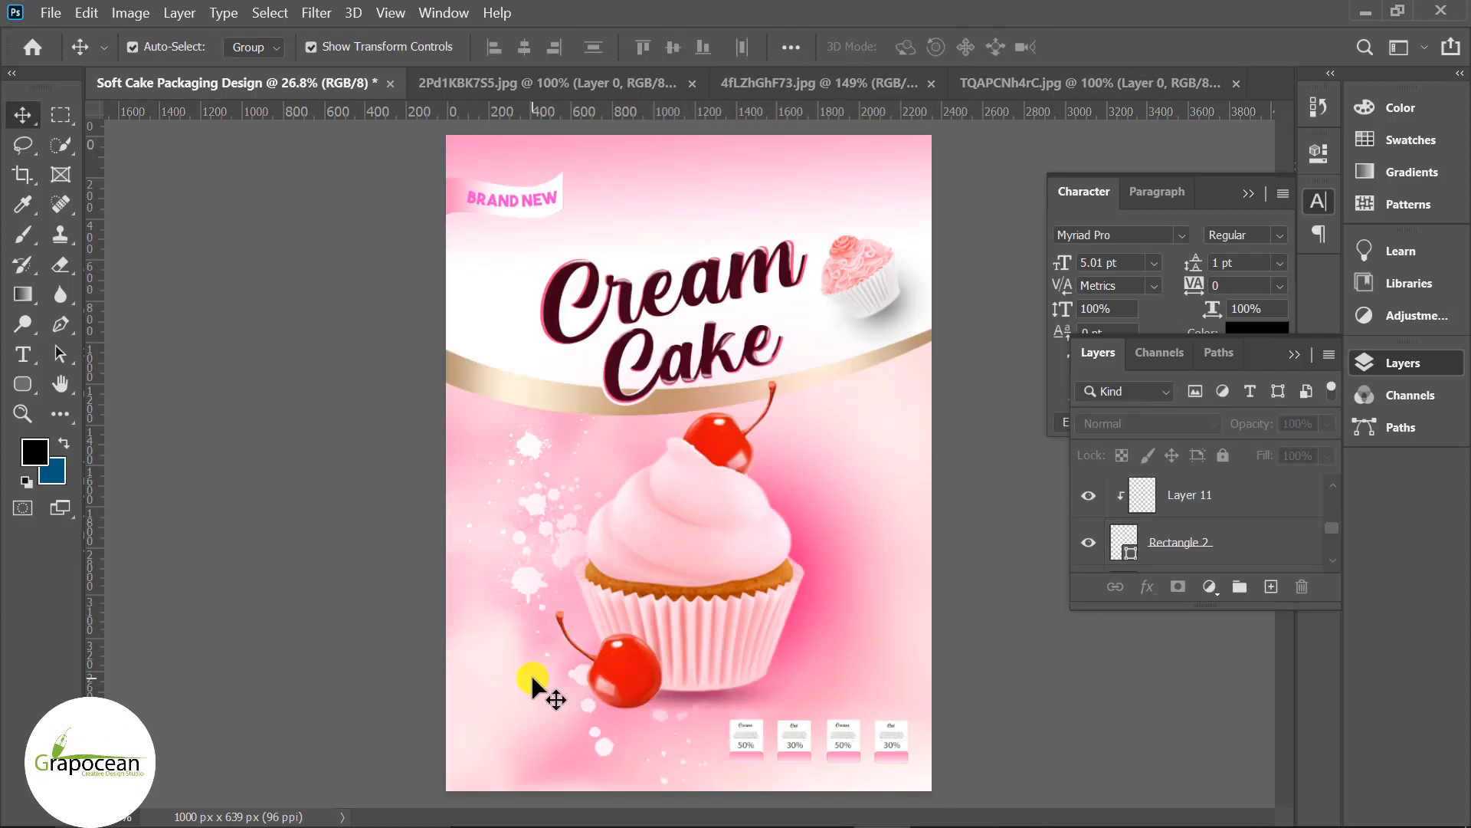
scroll(700, 586, down, 2)
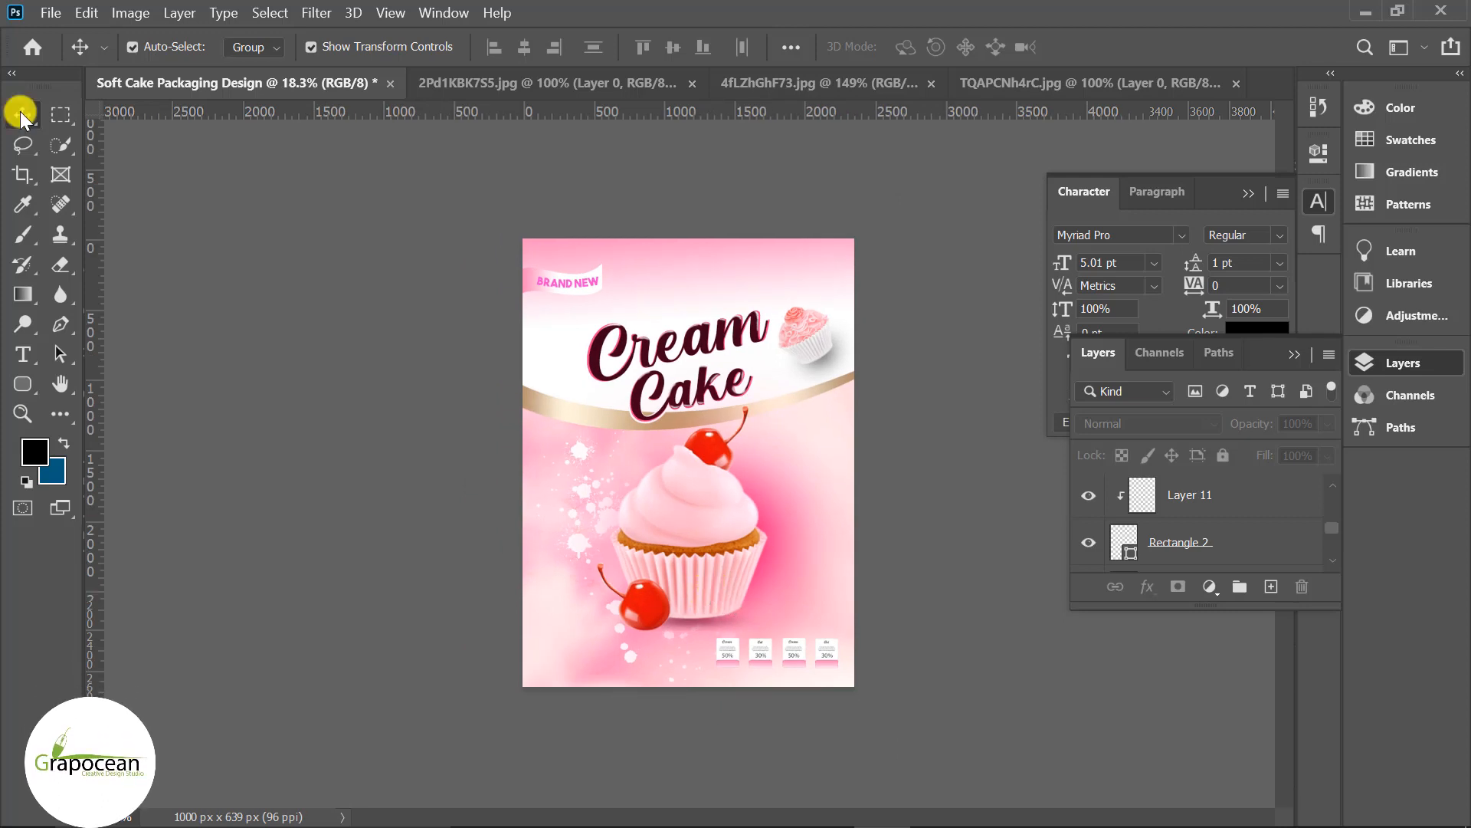
Add the text "Your Branding" in the Cream Cake font at 22.88 pt near the top centre of the design.
click(23, 354)
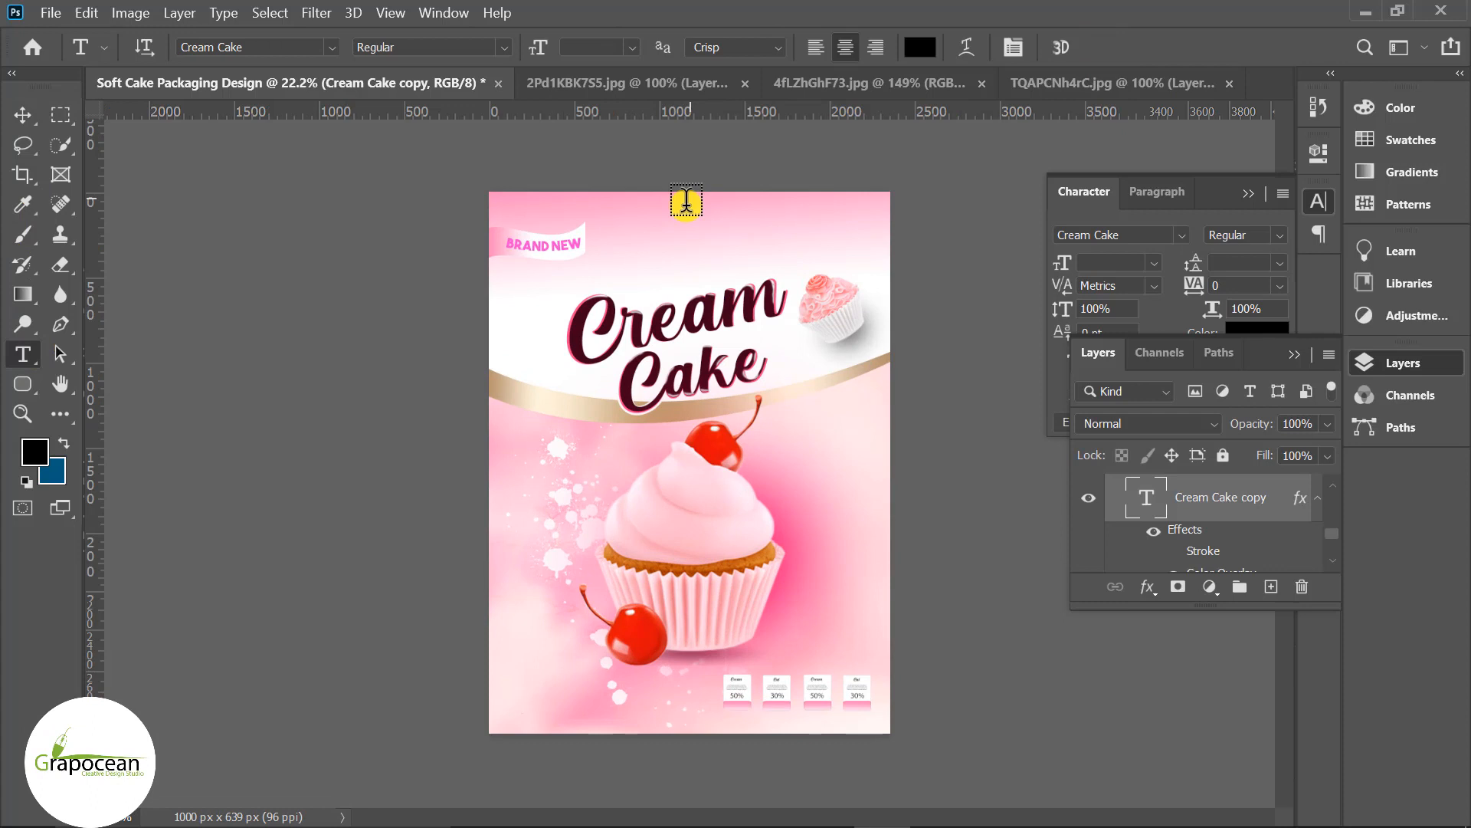
click(687, 201)
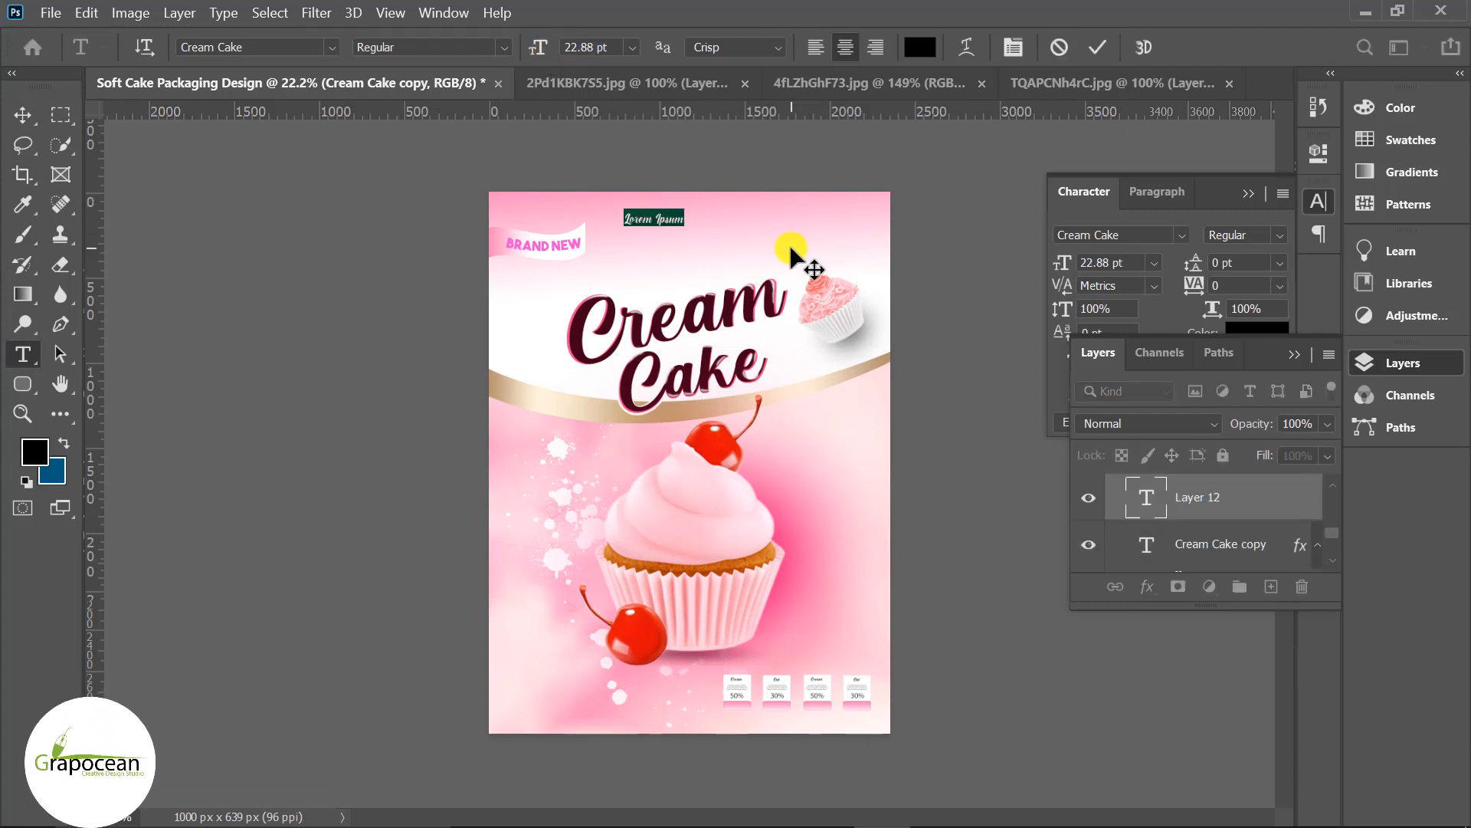
text(Your Branding)
scroll(682, 229, up, 4)
Change the colour of the whole "Your Branding" text to red and commit the edit.
drag(693, 275, 423, 276)
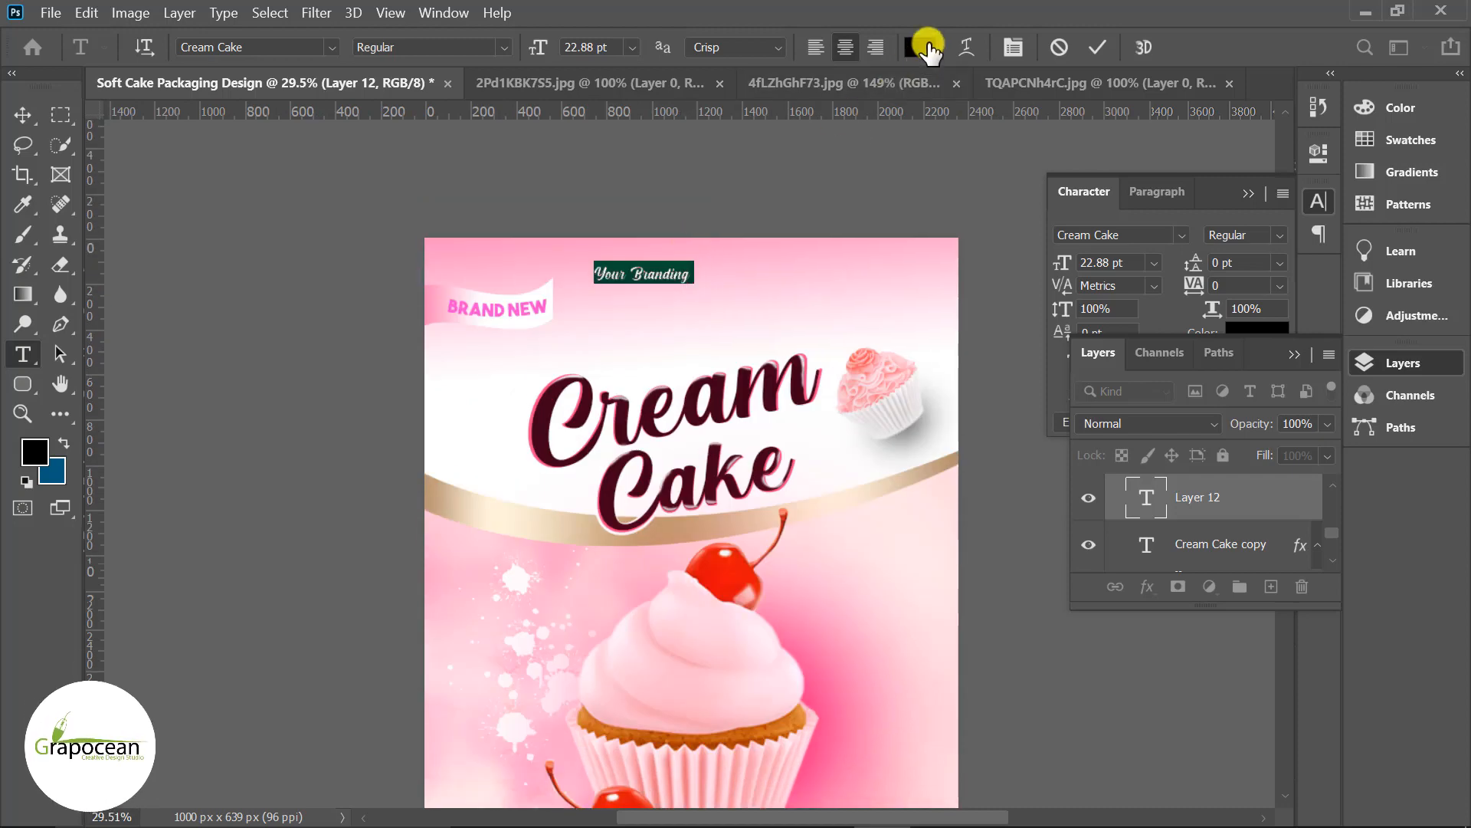
click(920, 47)
click(737, 568)
click(1382, 319)
click(22, 114)
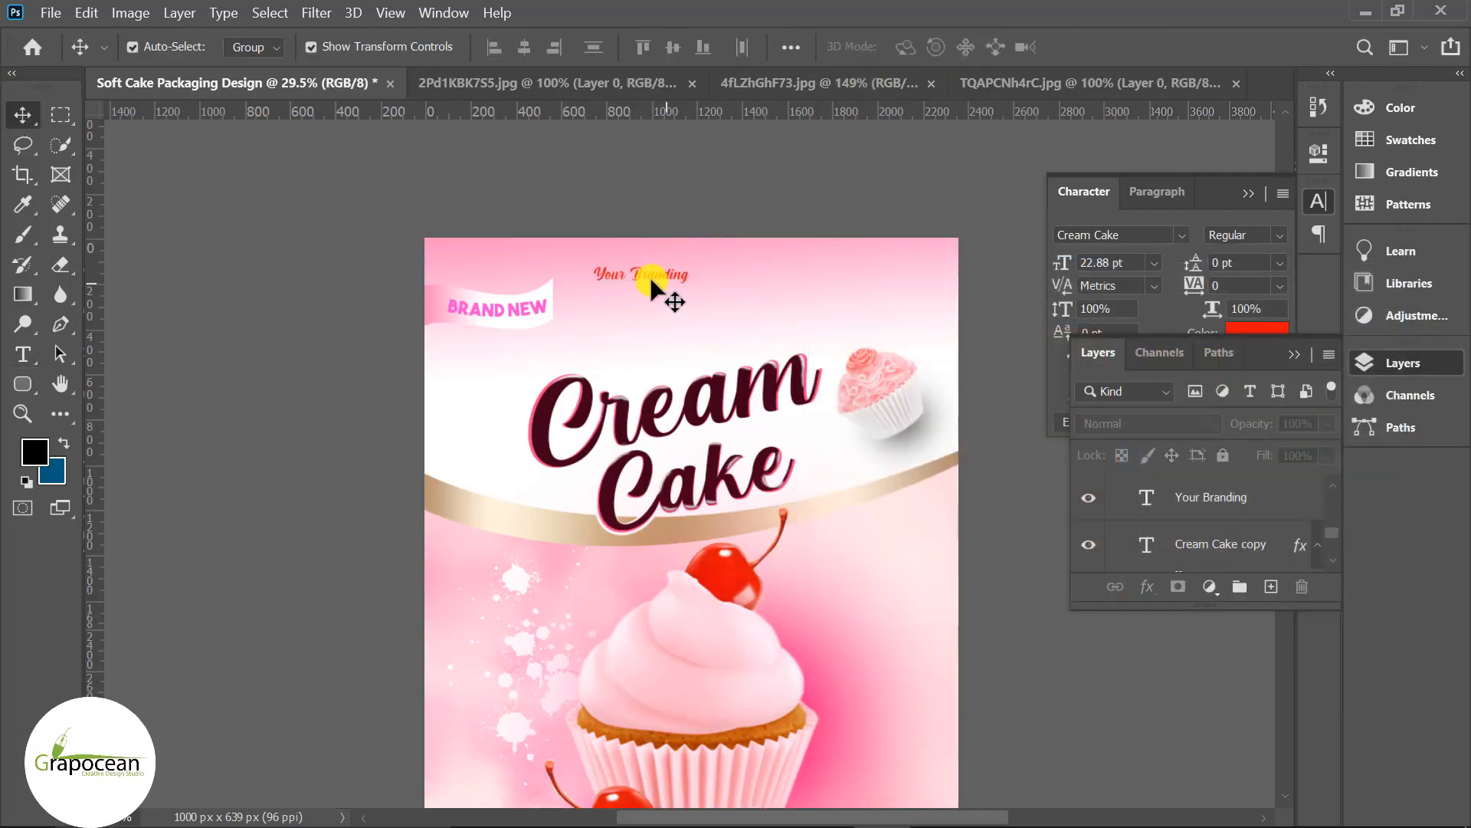
Reorder the Your Branding layer to just below Layer 7 and shift the text slightly to the right.
click(678, 278)
click(674, 189)
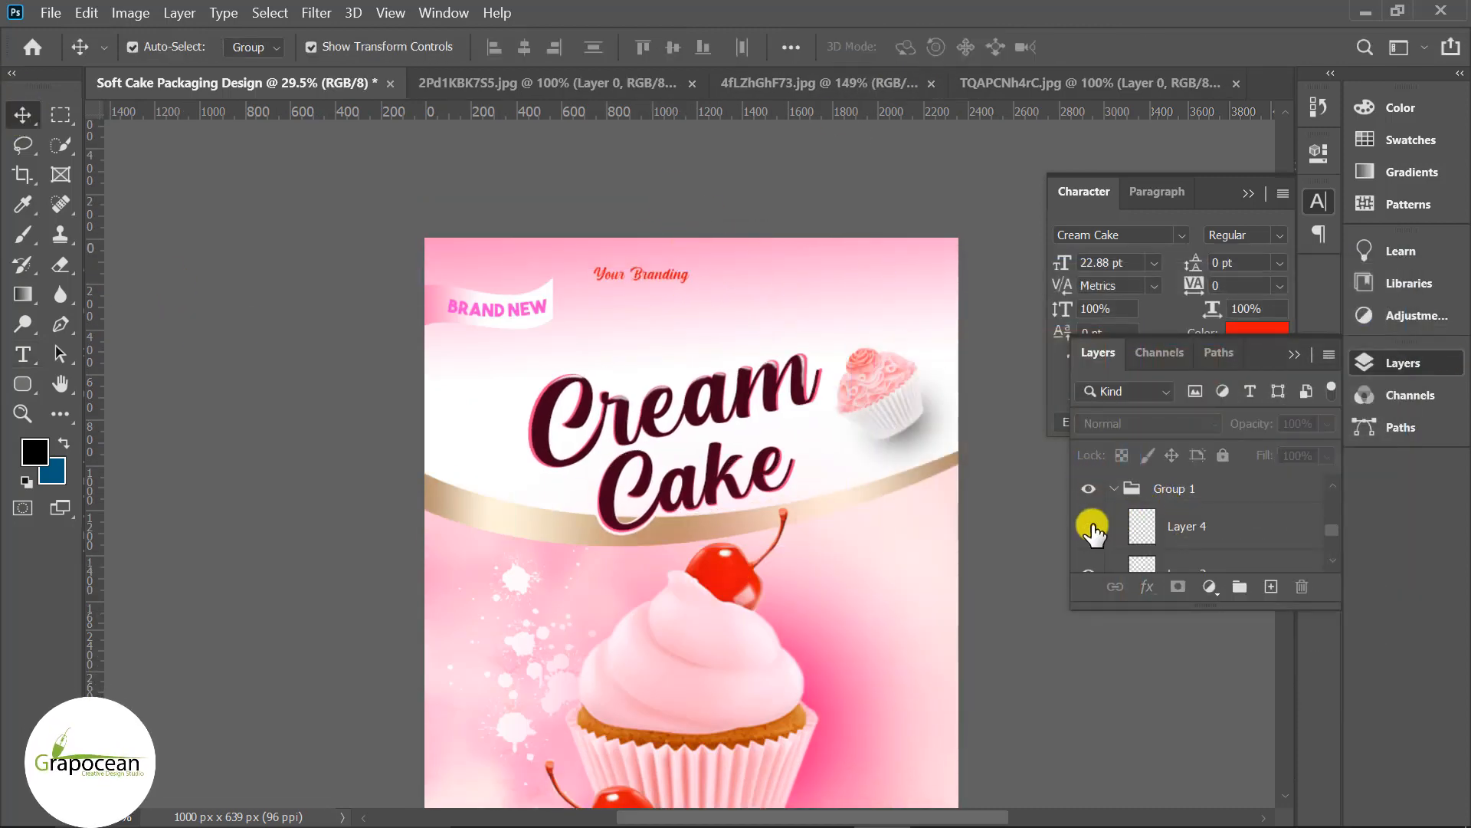
scroll(1178, 546, down, 3)
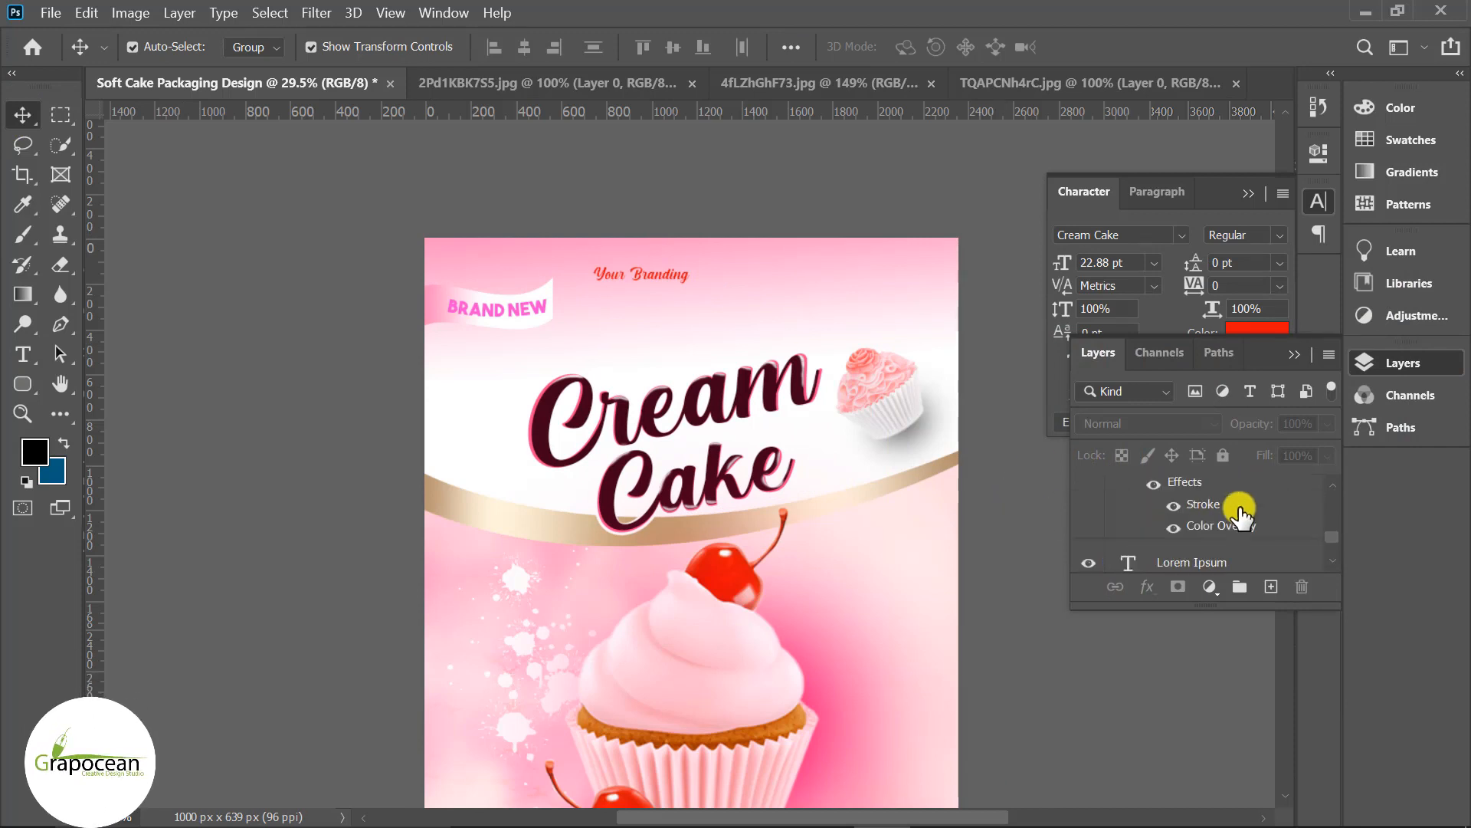
click(1242, 529)
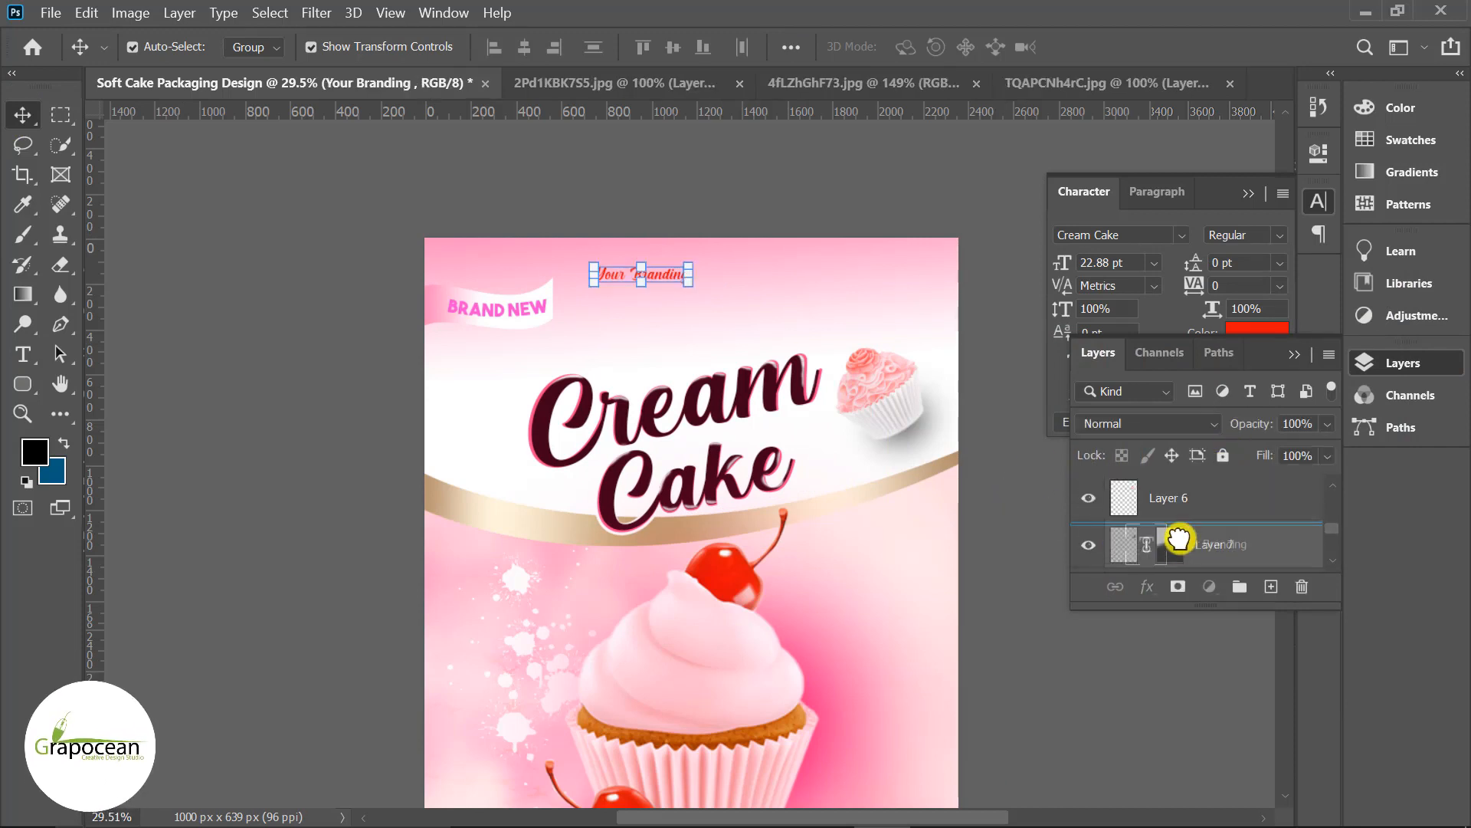
drag(659, 270, 710, 270)
Draw a white rectangle about 592 × 148 px over the Your Branding text and send it behind the text.
right_click(22, 383)
click(115, 387)
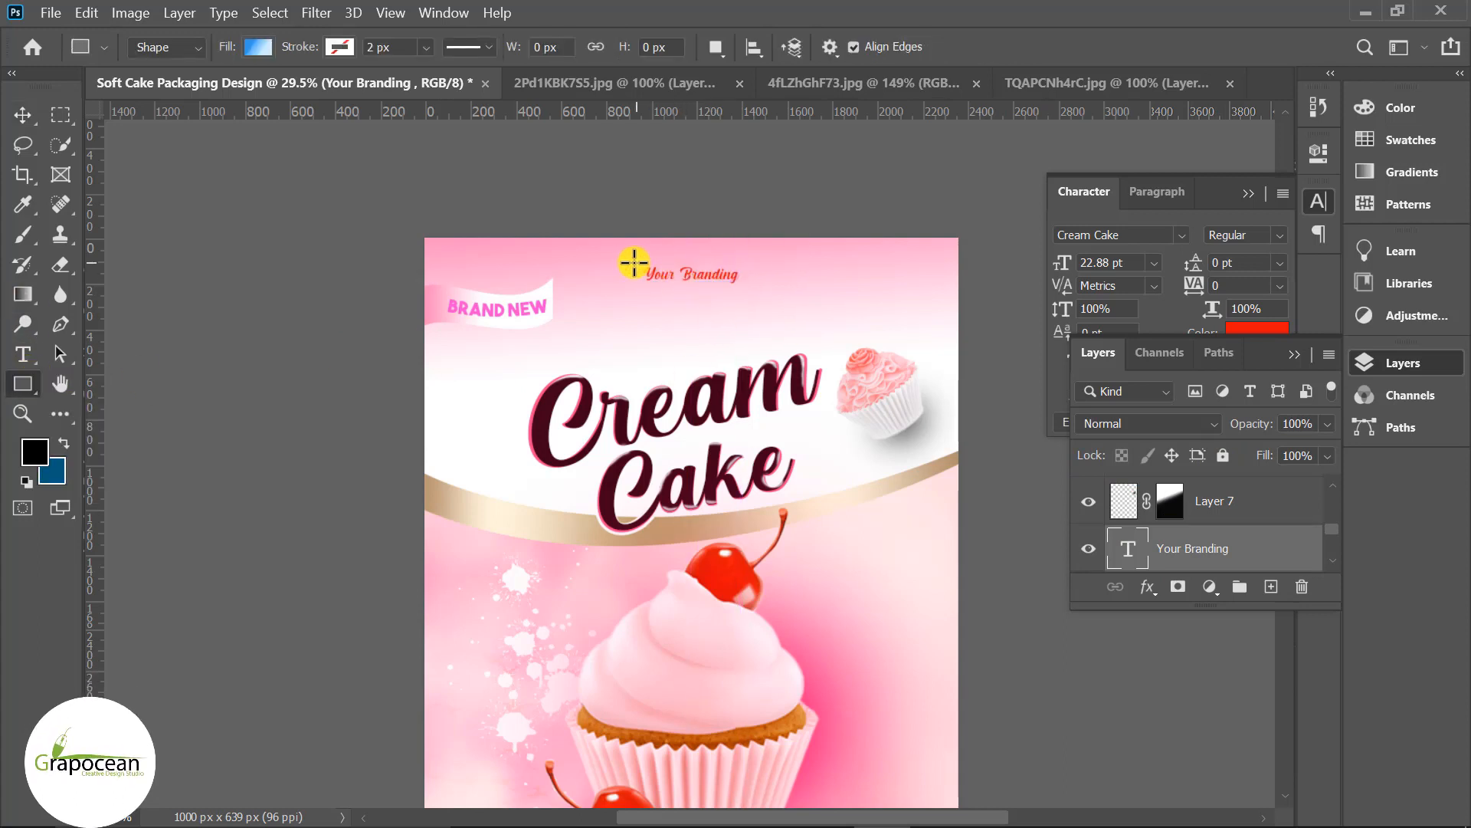
drag(623, 258, 757, 291)
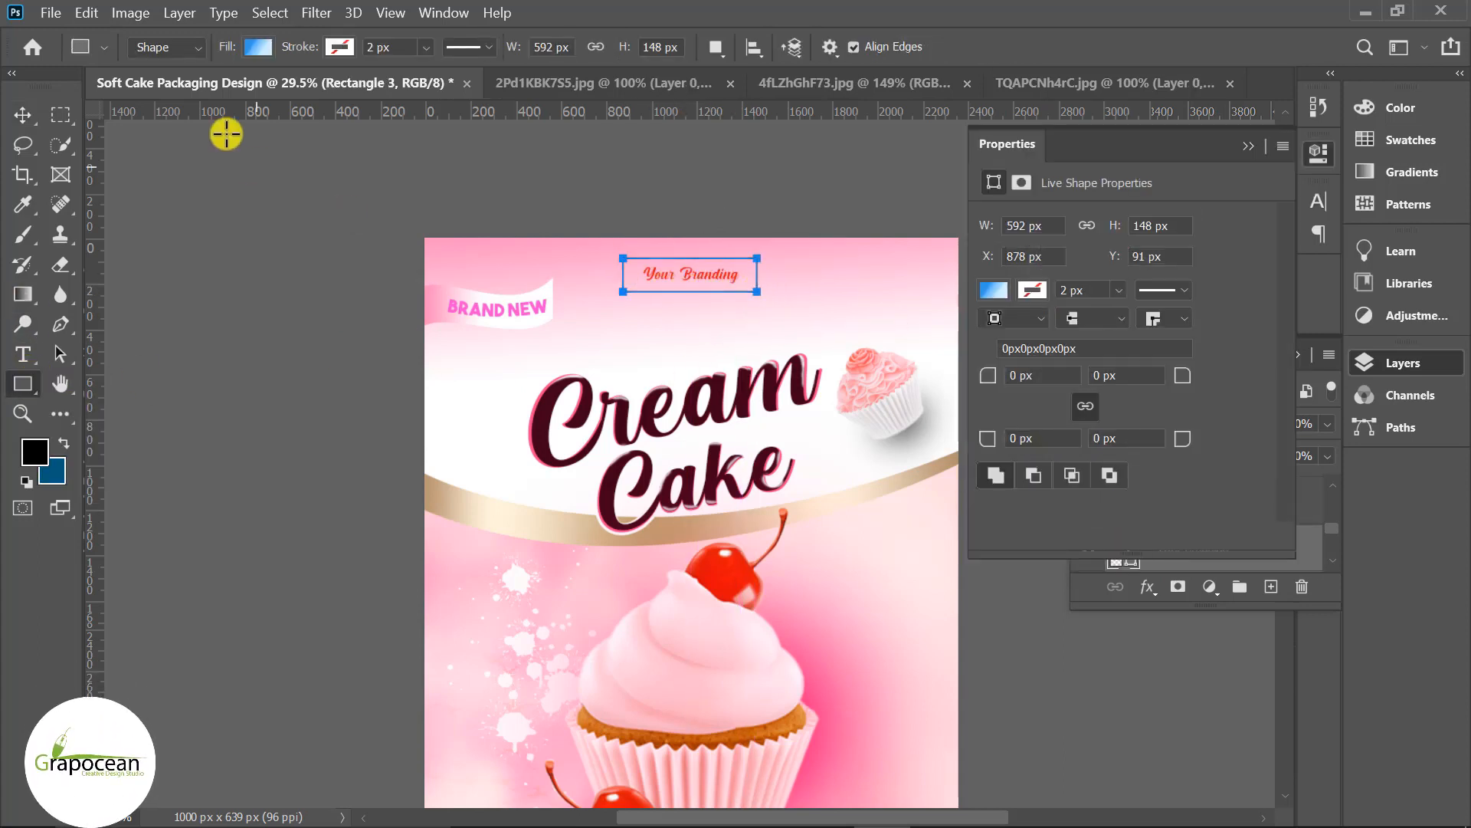
click(259, 47)
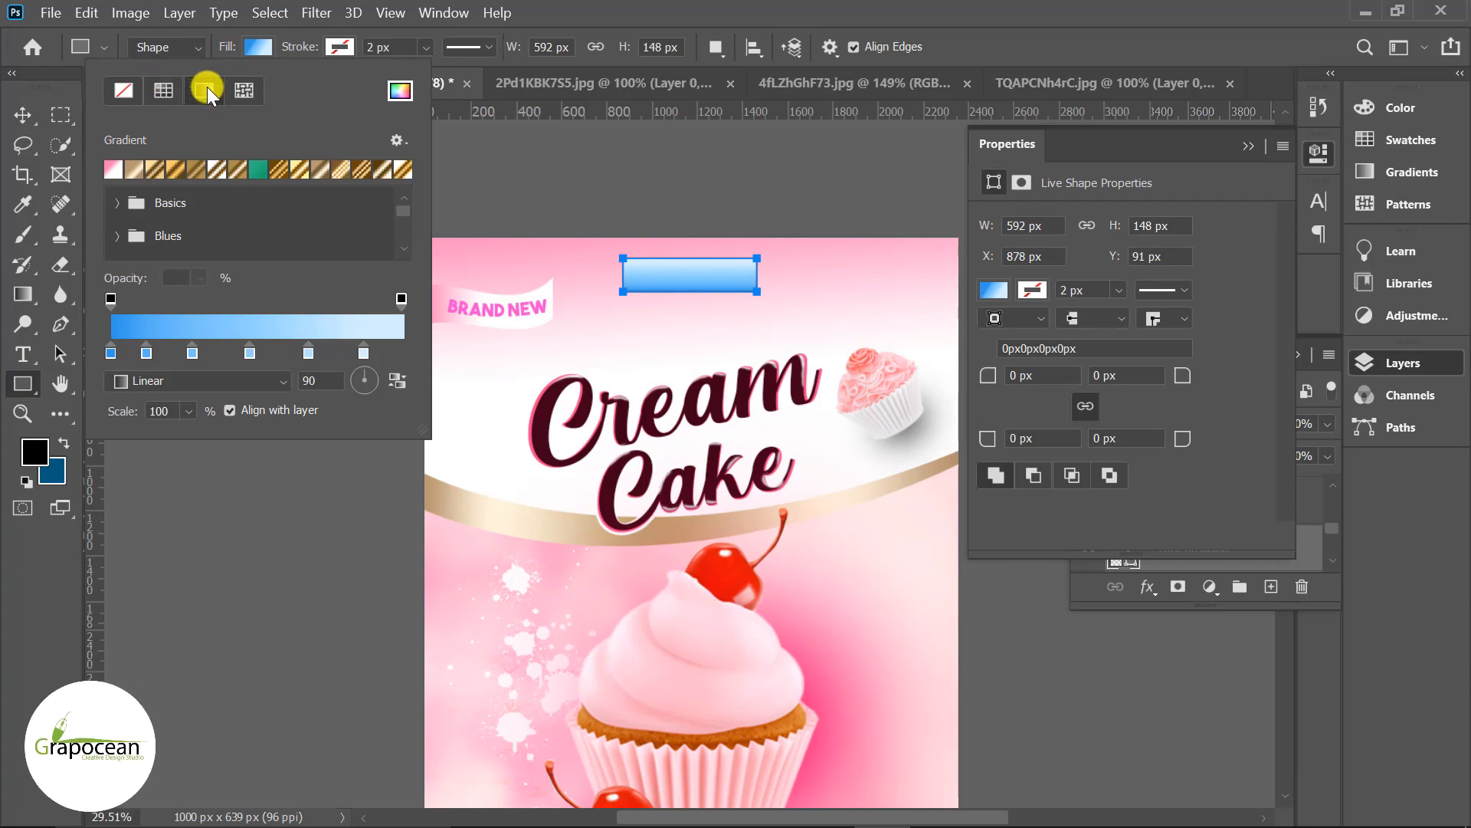
click(163, 90)
click(22, 115)
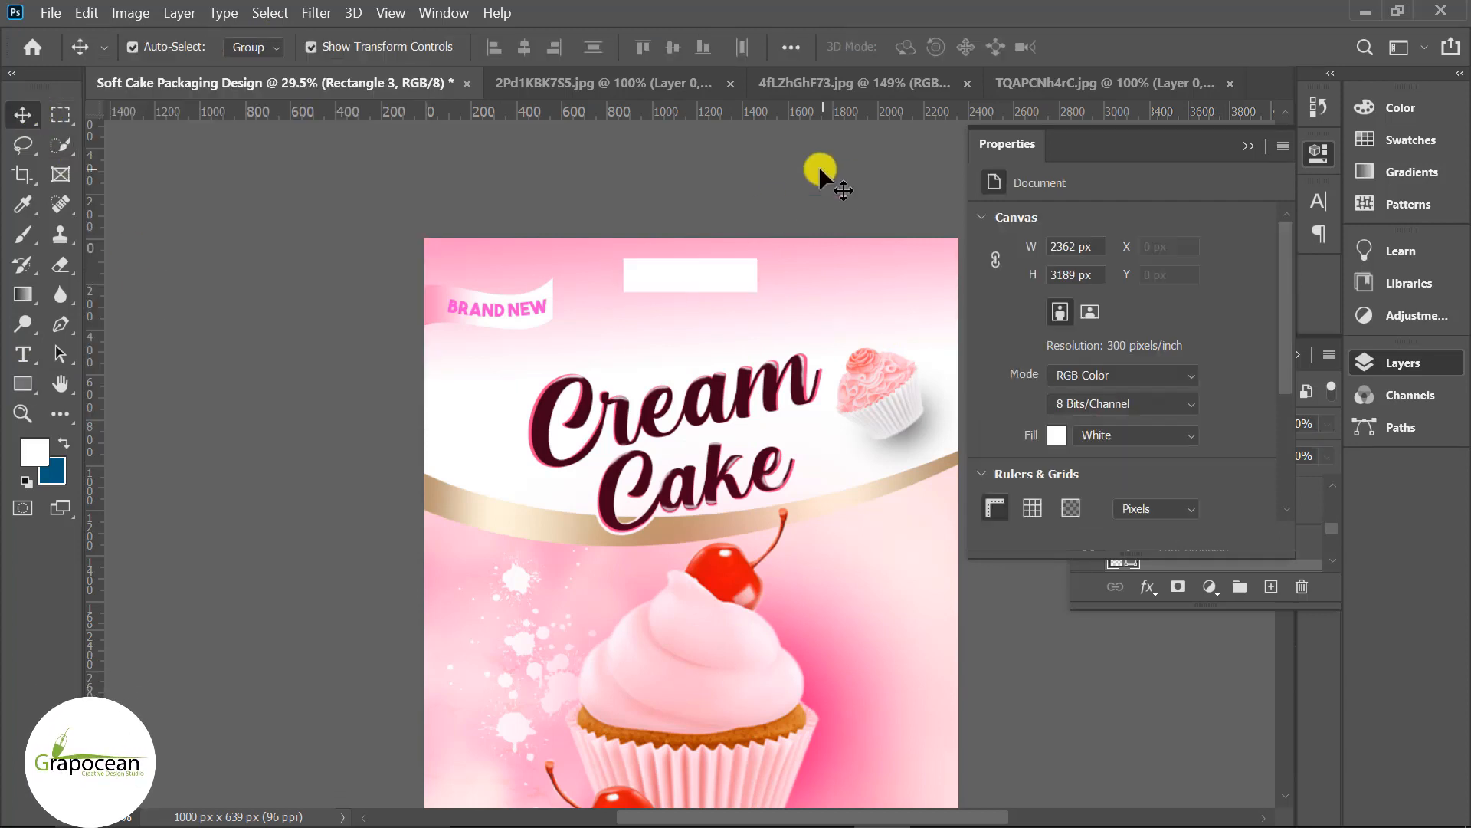
key(ctrl+[)
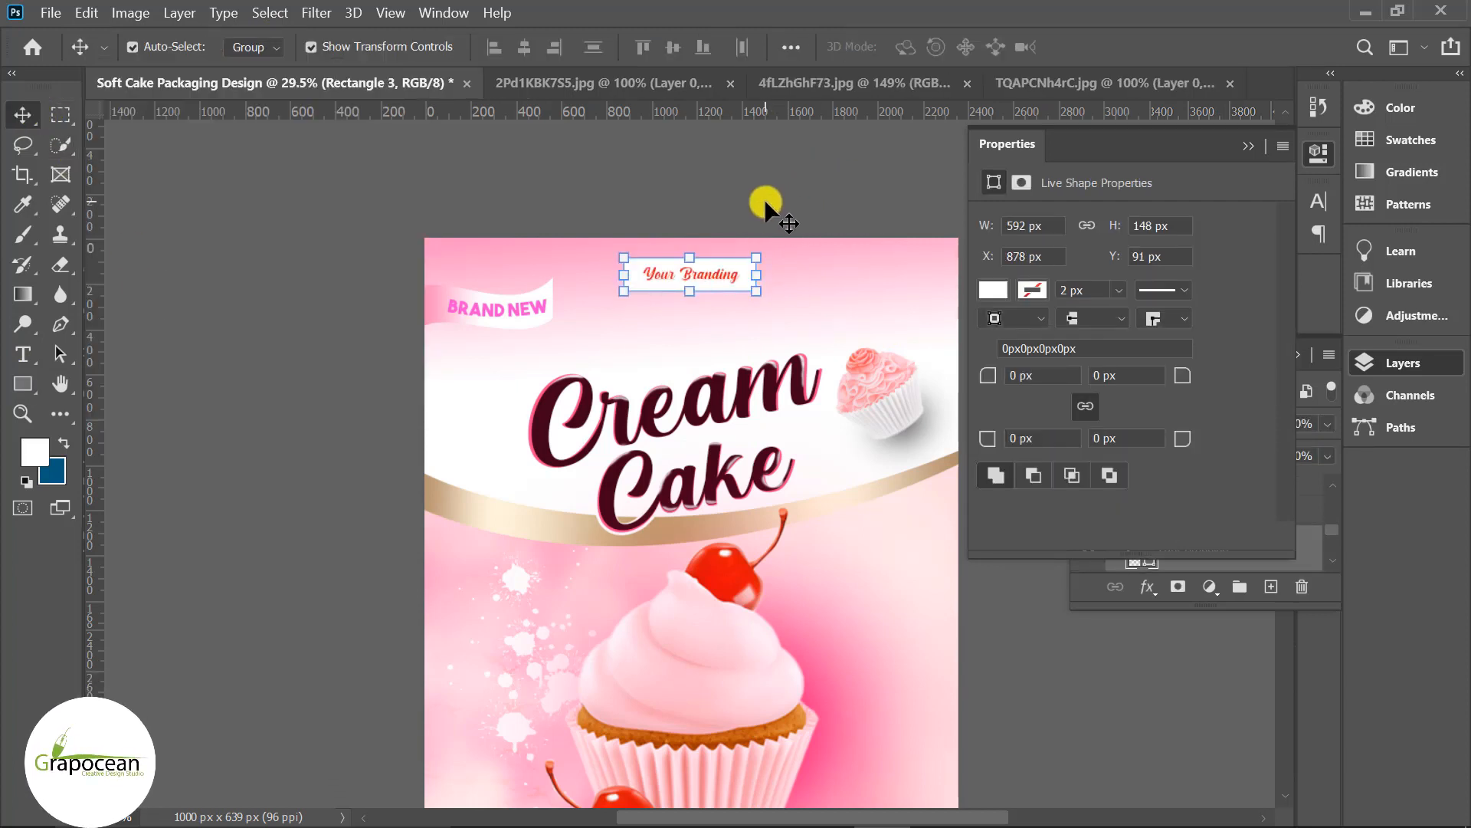
Round all four corners of the white rectangle behind the Your Branding text.
ctrl+click(765, 200)
ctrl+click(739, 271)
ctrl+click(835, 135)
scroll(748, 275, up, 3)
click(750, 262)
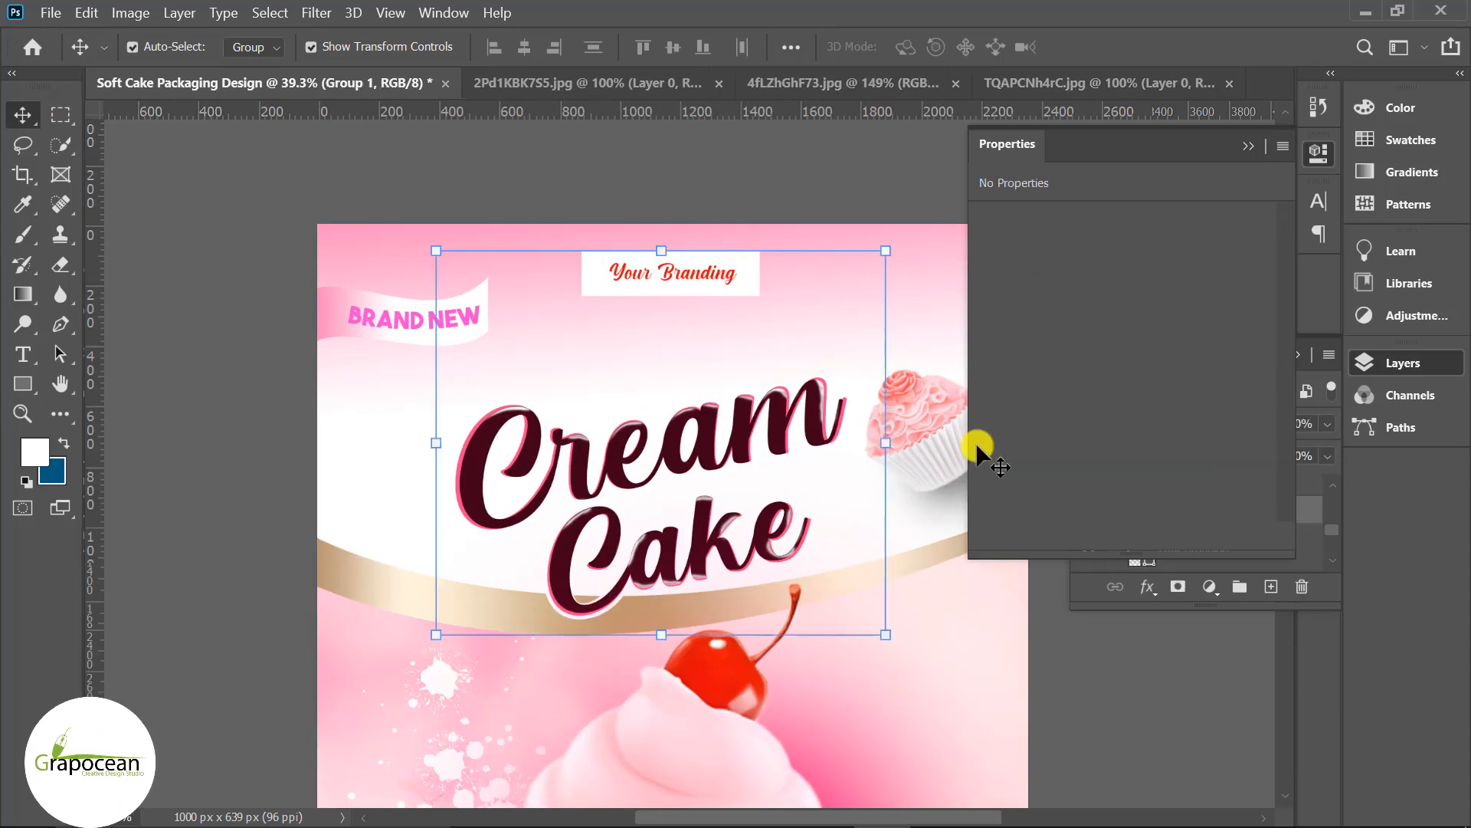
click(1199, 651)
click(1248, 145)
drag(1113, 545, 1222, 496)
click(23, 384)
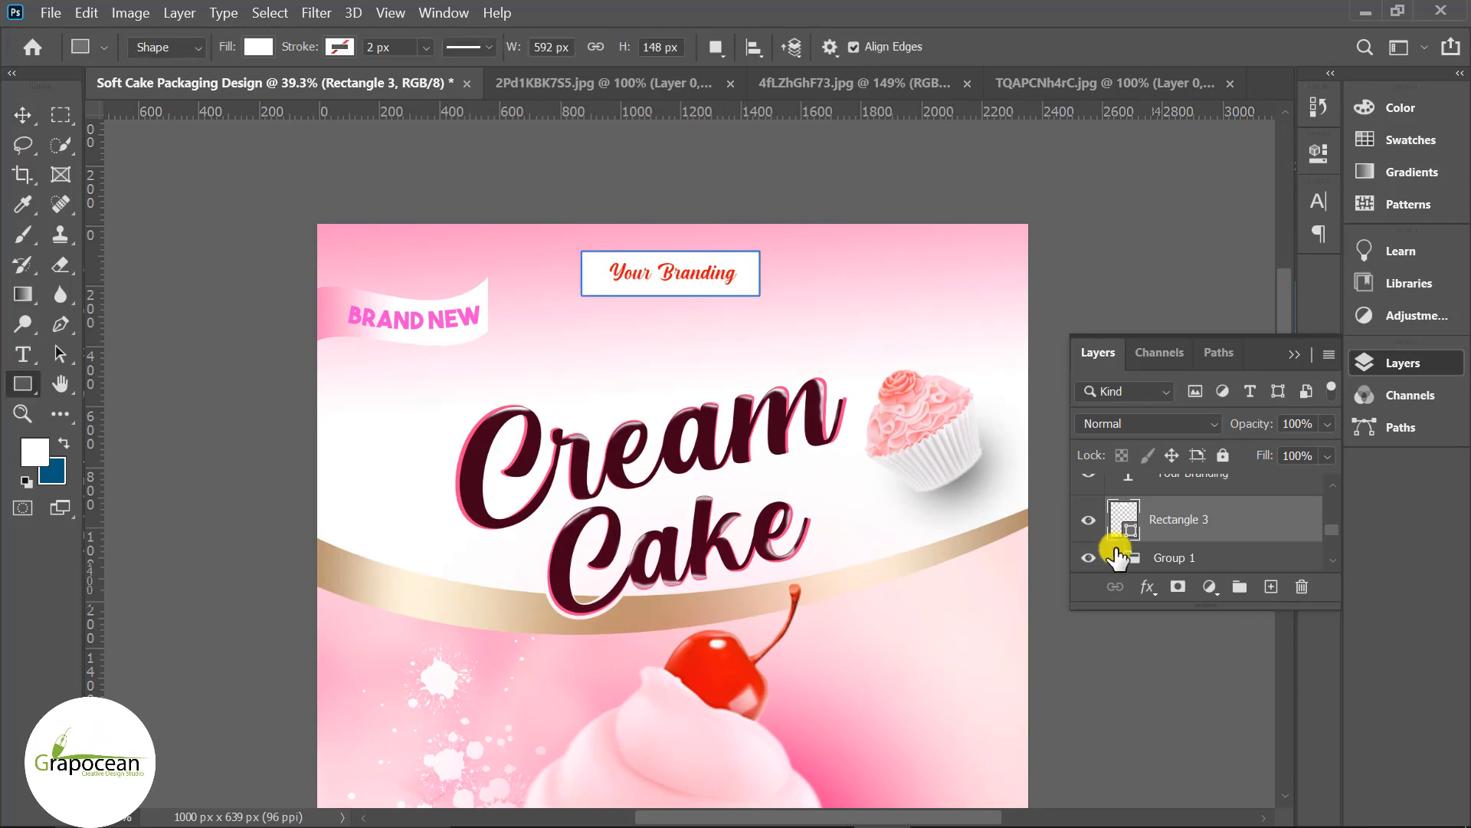
click(1294, 354)
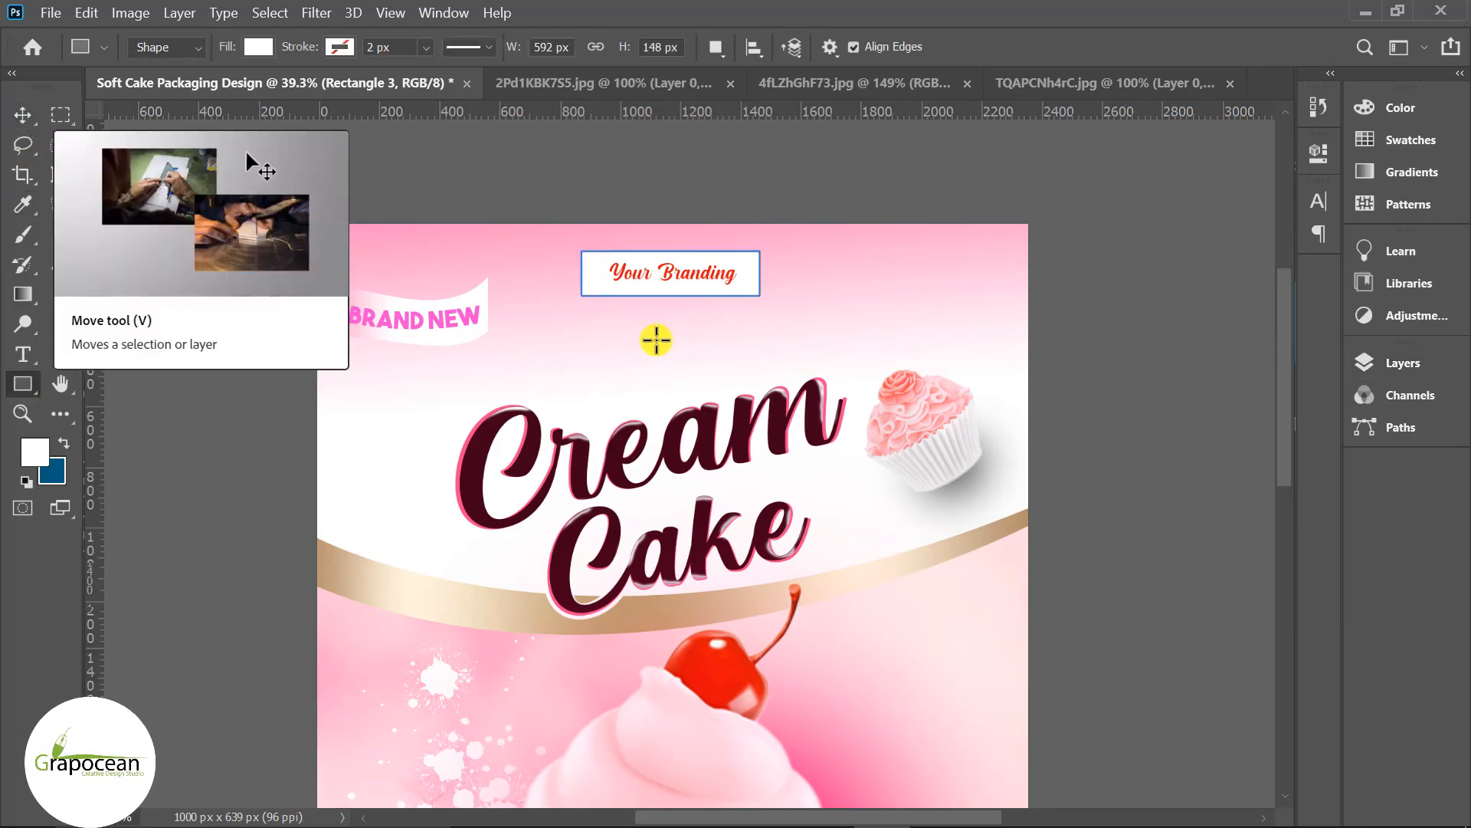
click(1409, 362)
click(1089, 521)
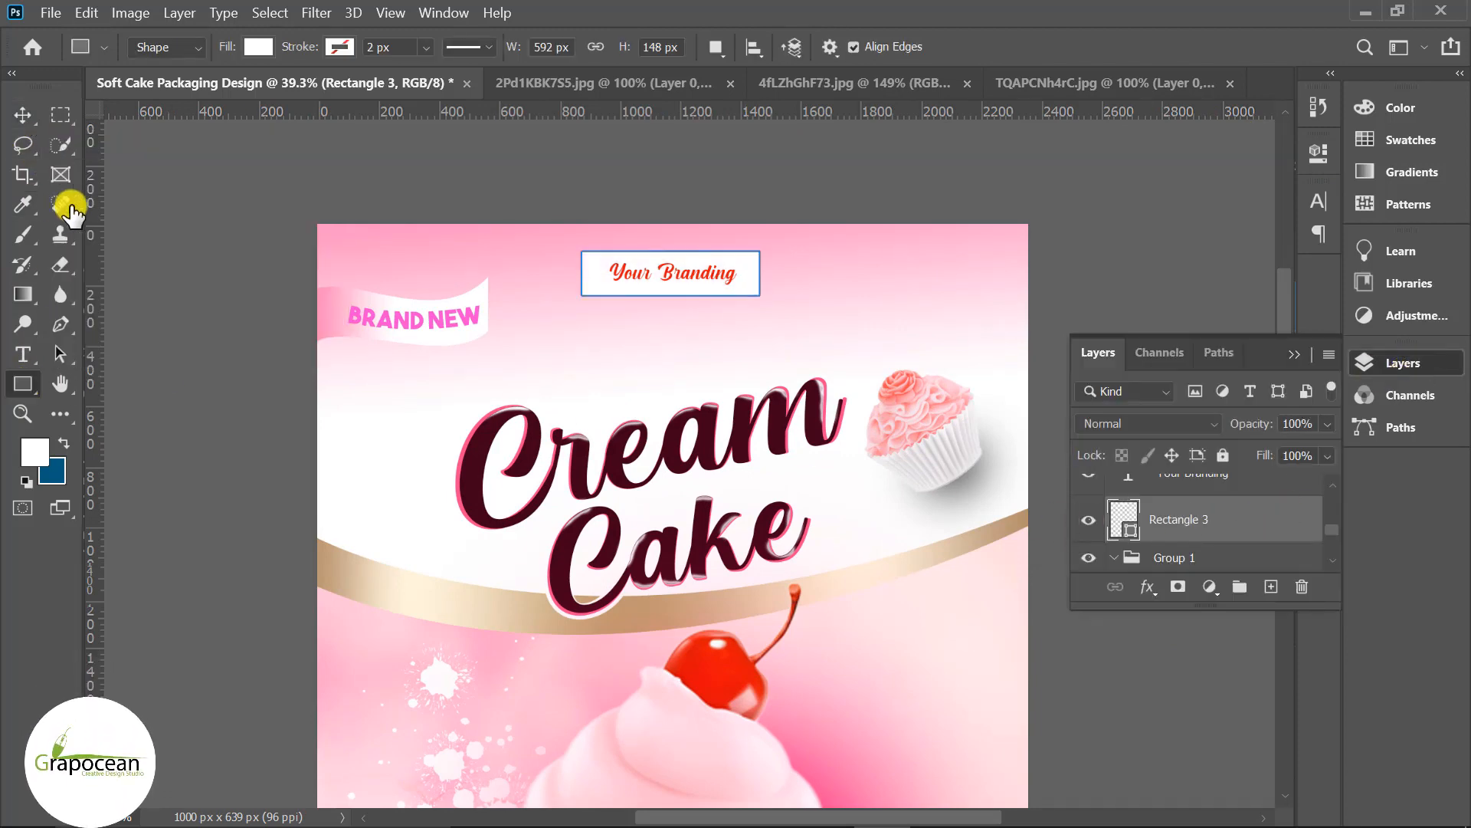
key(v)
click(23, 384)
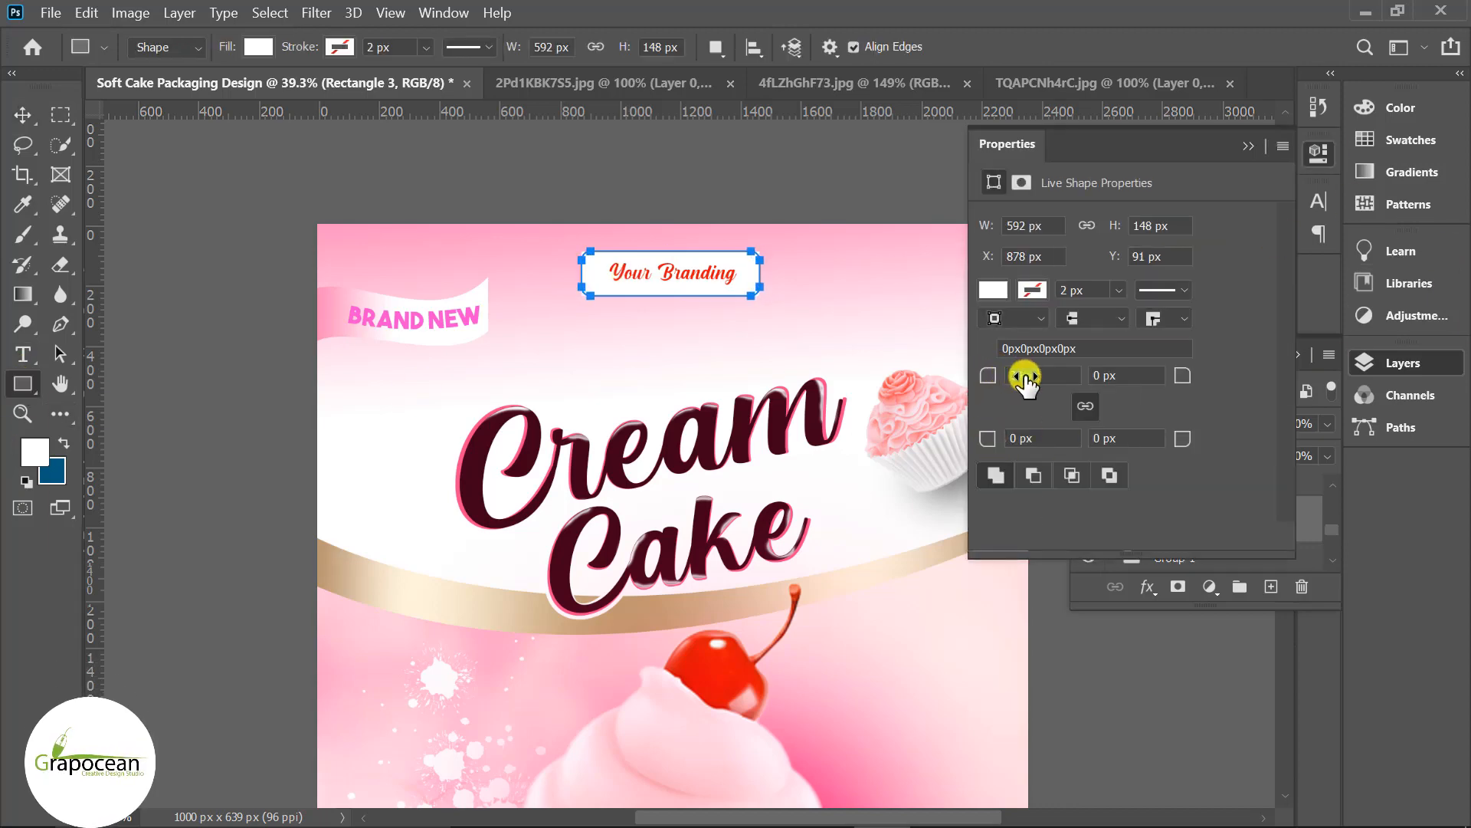
click(23, 115)
ctrl+click(307, 448)
Add the text "Now Now available for mini party" in red Cream Cake font at 22.88 pt beside the white splatter.
scroll(315, 457, down, 8)
scroll(732, 296, up, 3)
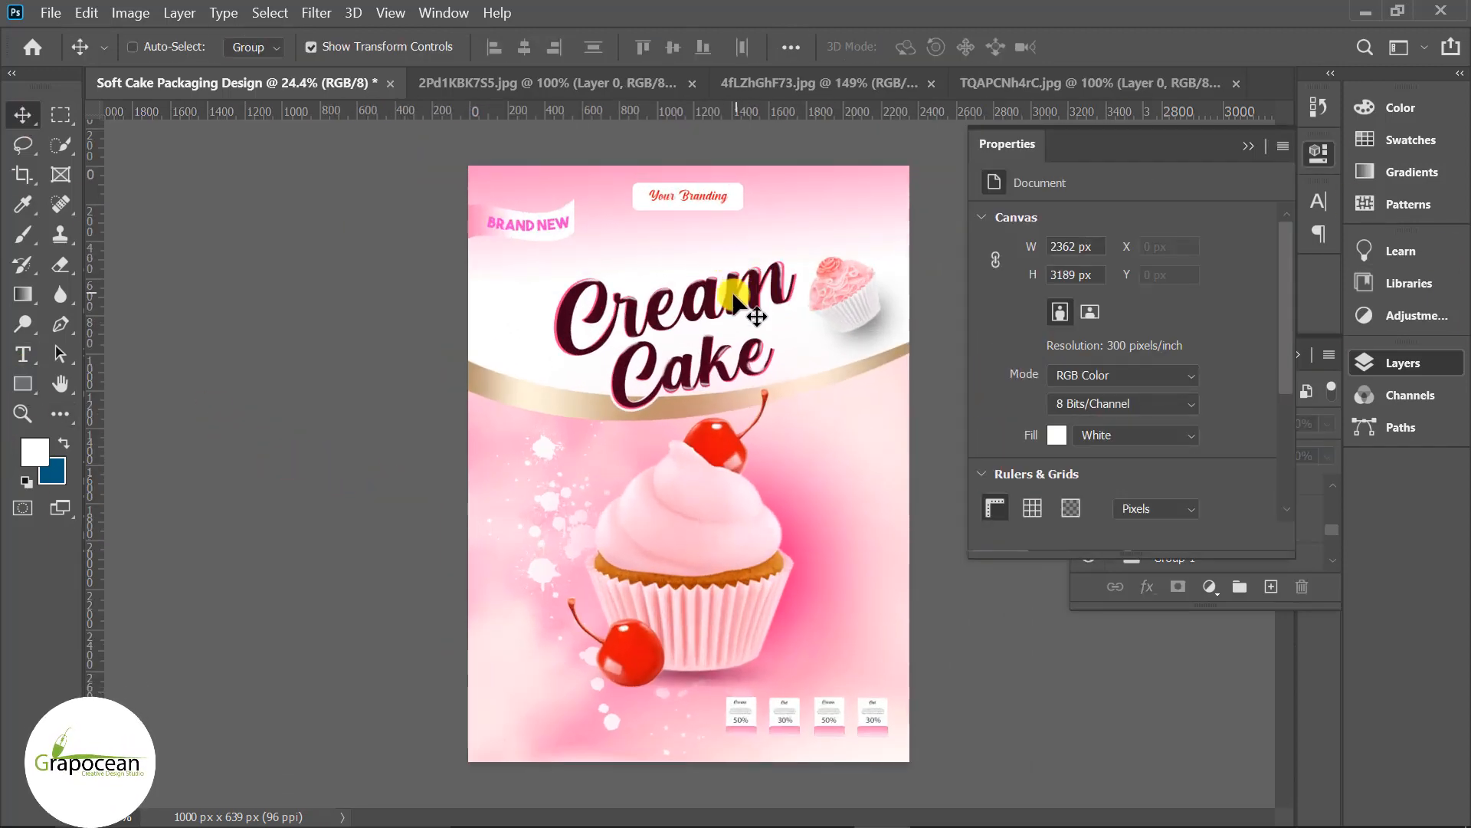
scroll(552, 560, up, 2)
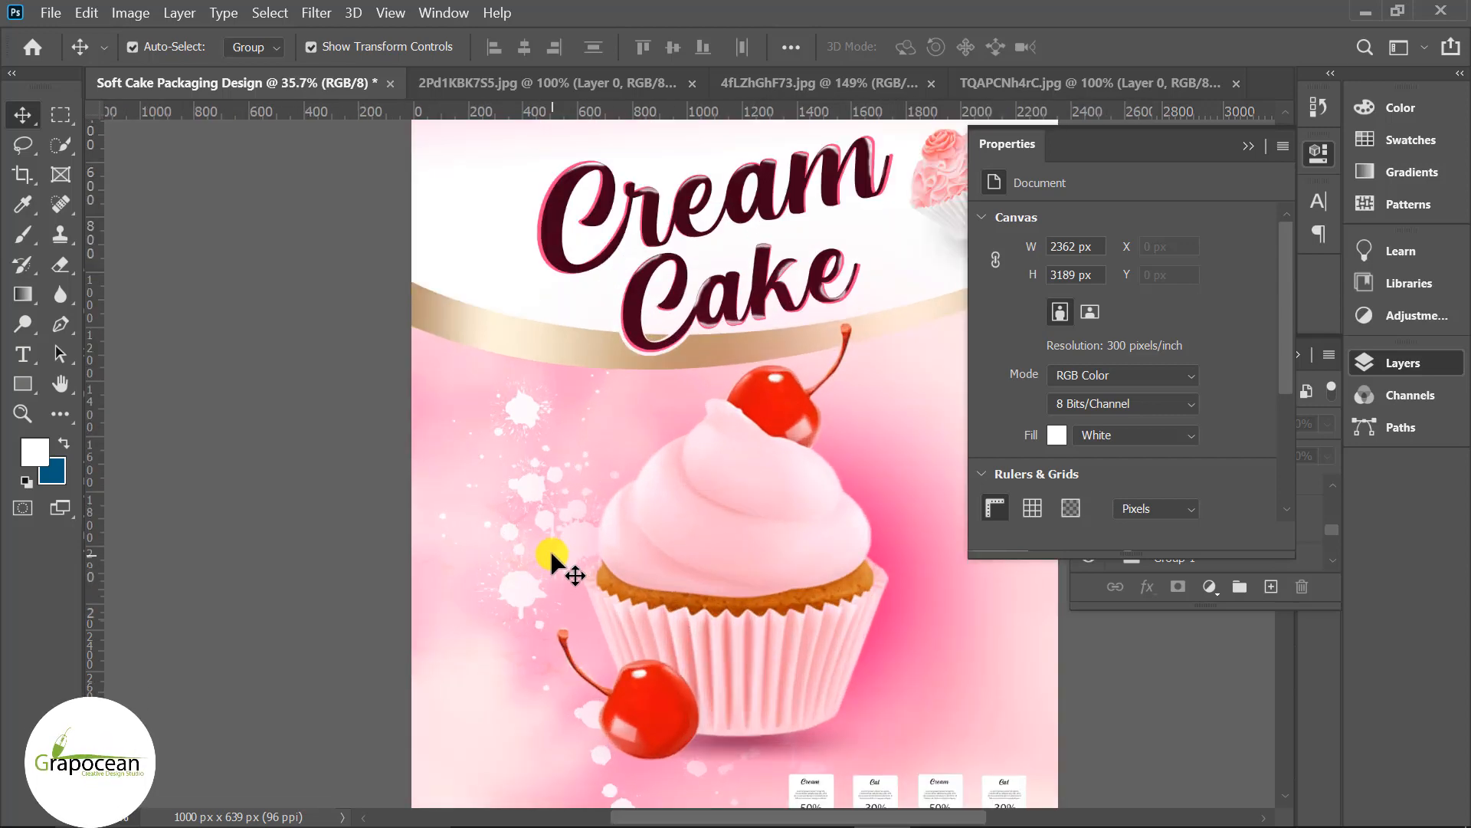
scroll(552, 559, down, 2)
click(22, 354)
scroll(414, 675, up, 2)
click(502, 244)
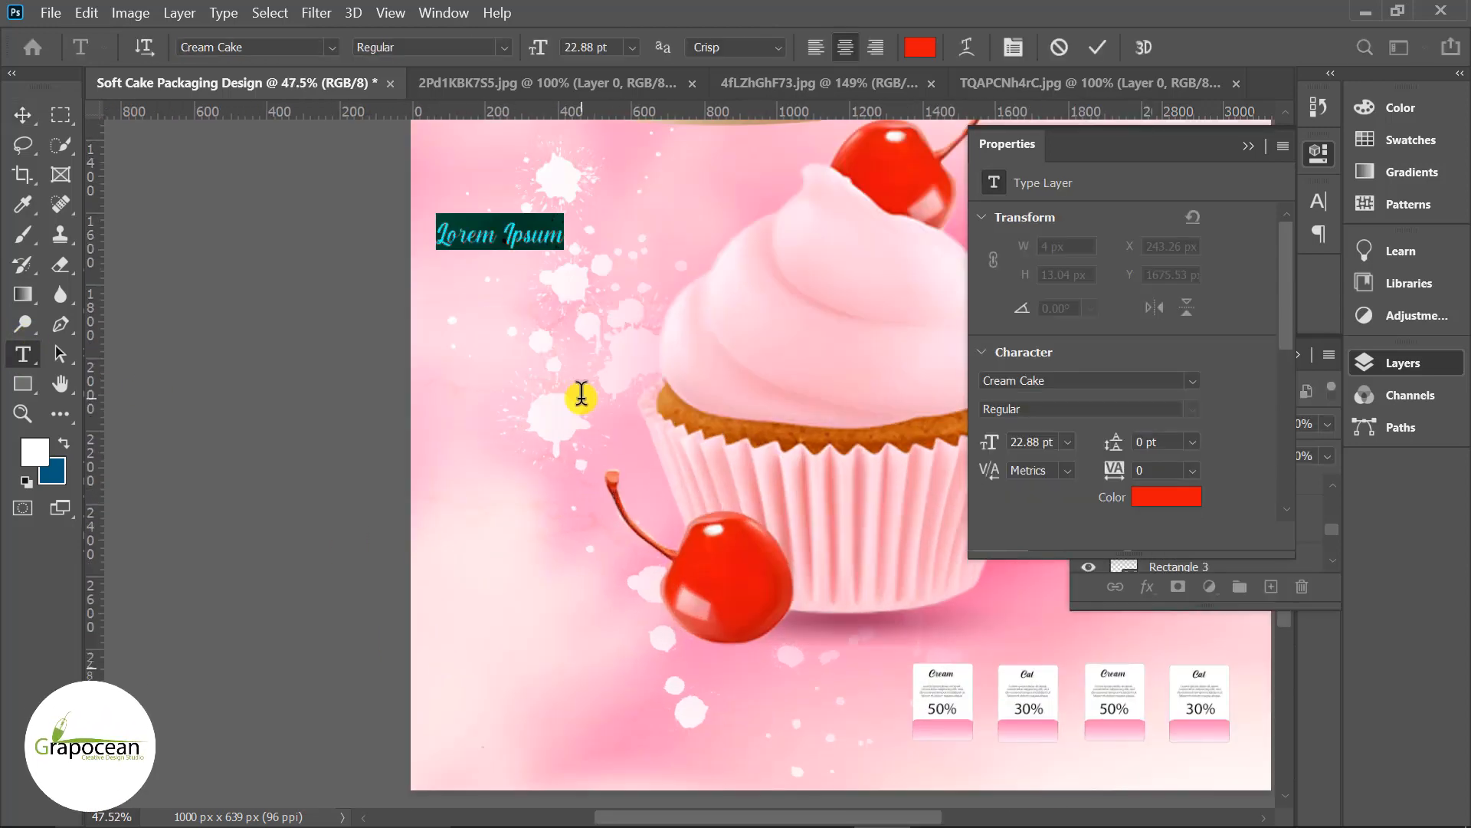
key(BackSpace)
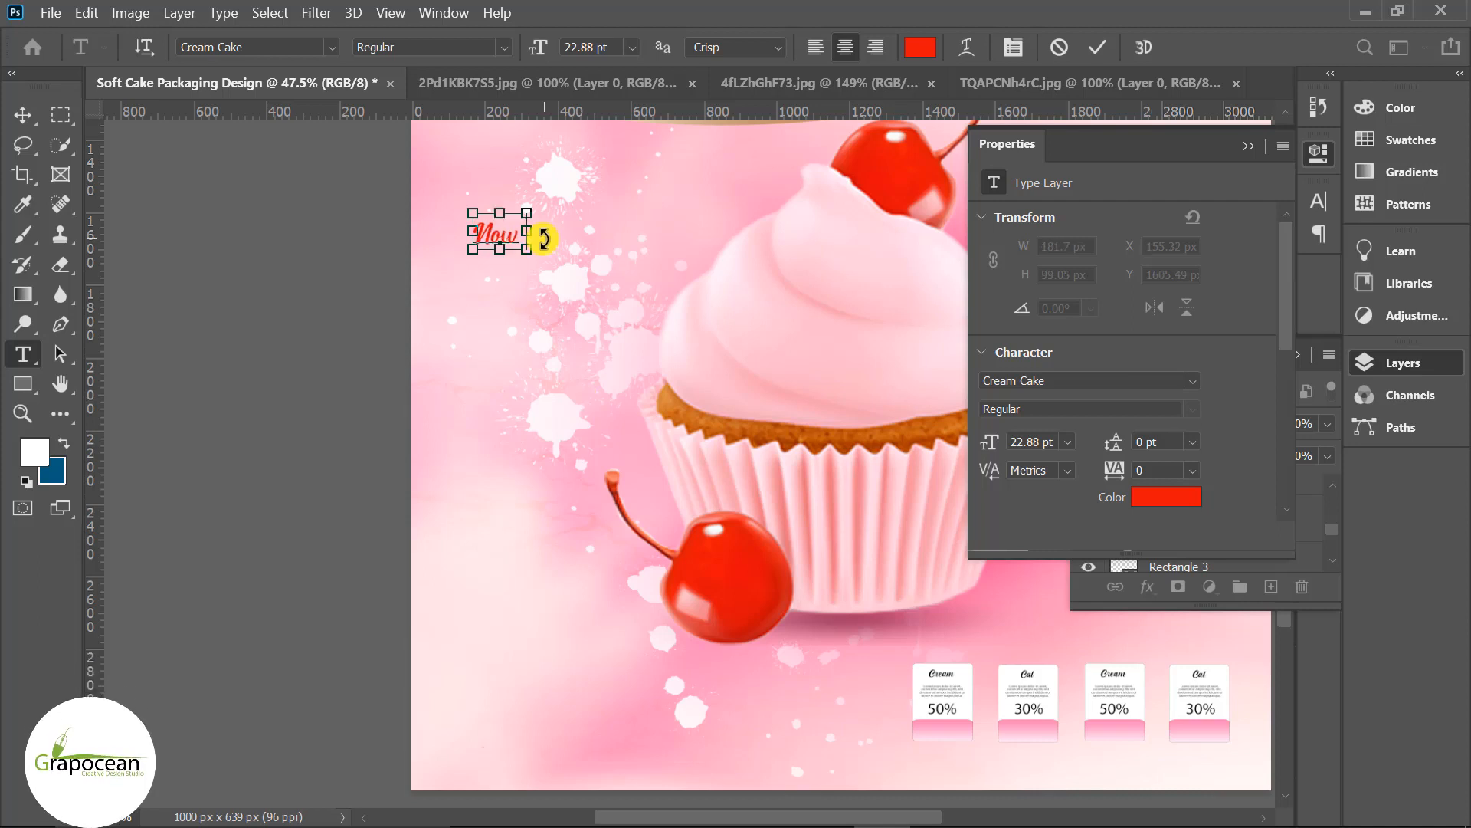
text(available for mini party)
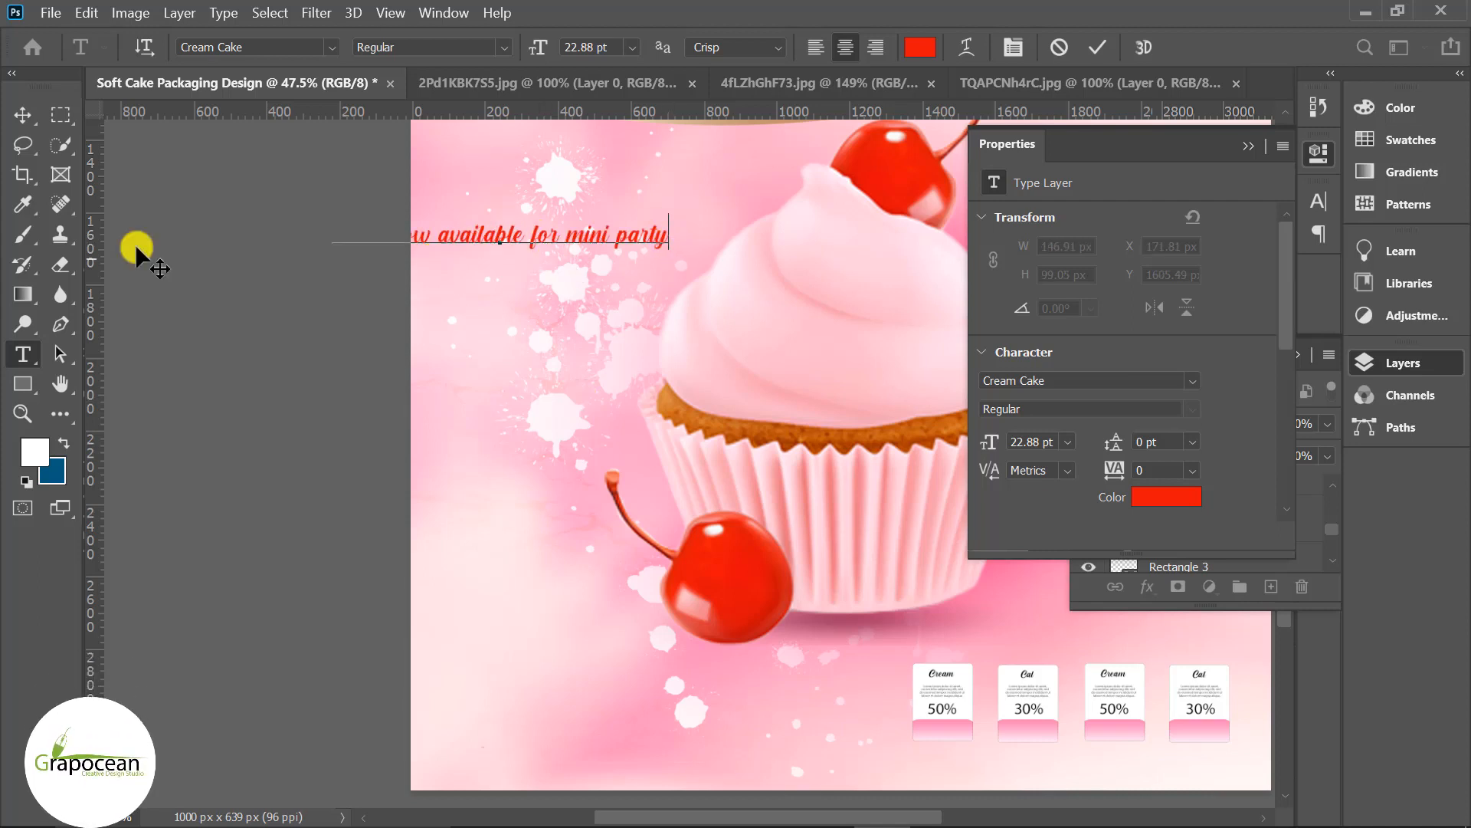
Commit the text and move the line up beneath the gold band, beside the upper cherry.
click(23, 115)
drag(596, 243, 699, 181)
scroll(613, 265, down, 3)
scroll(690, 261, up, 2)
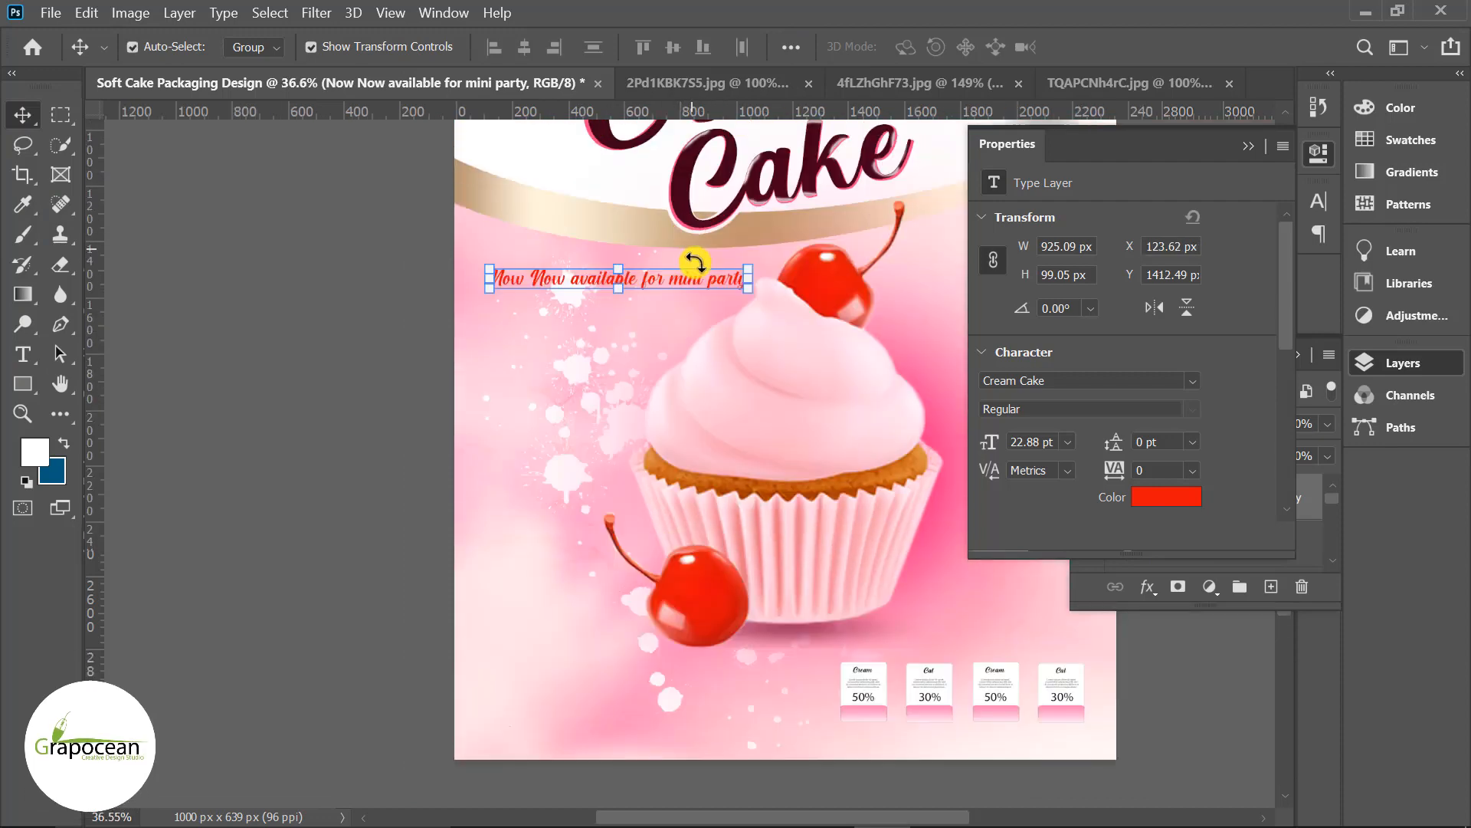
scroll(695, 263, up, 2)
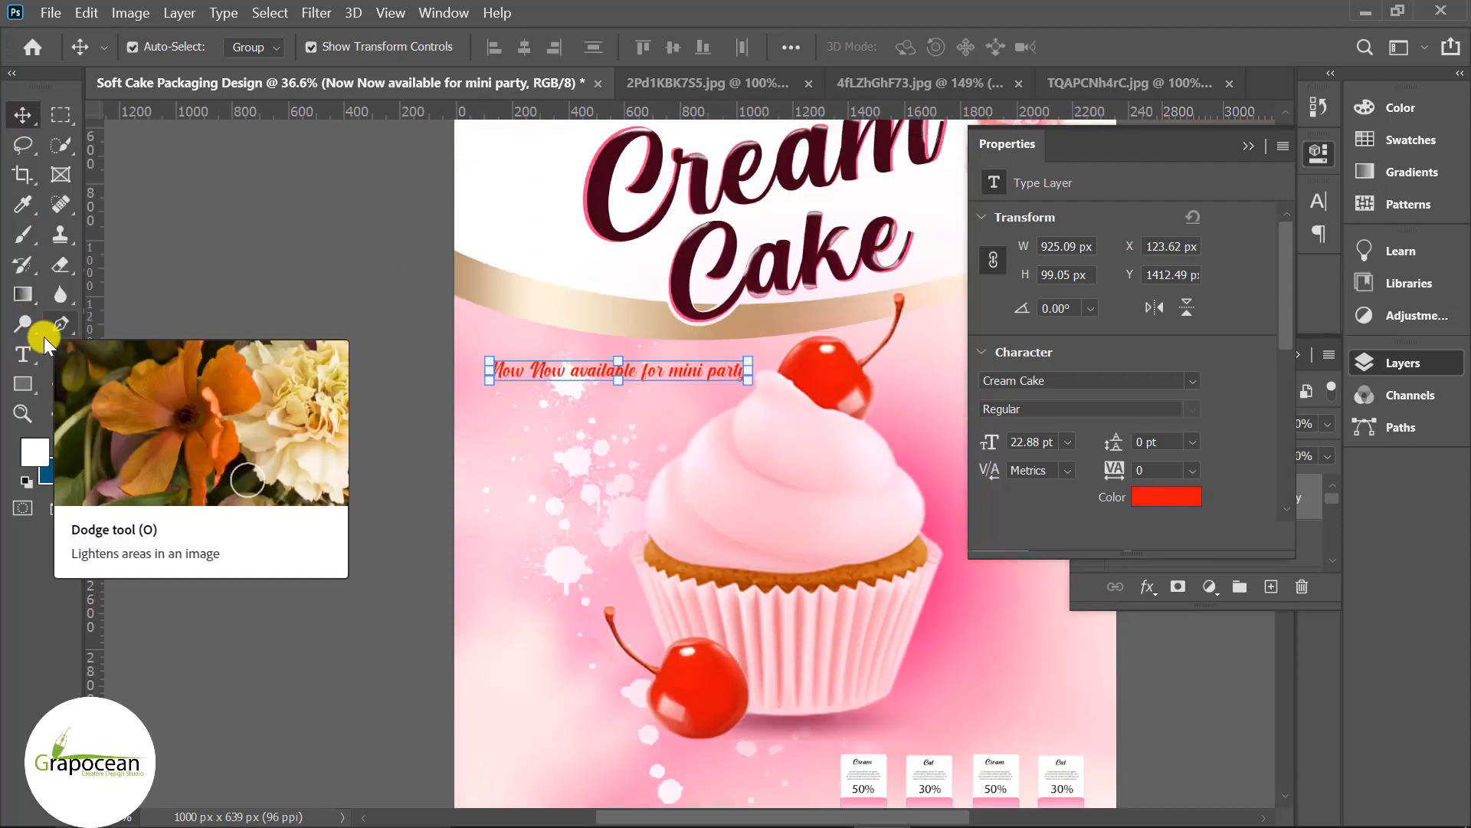
key(ctrl+0)
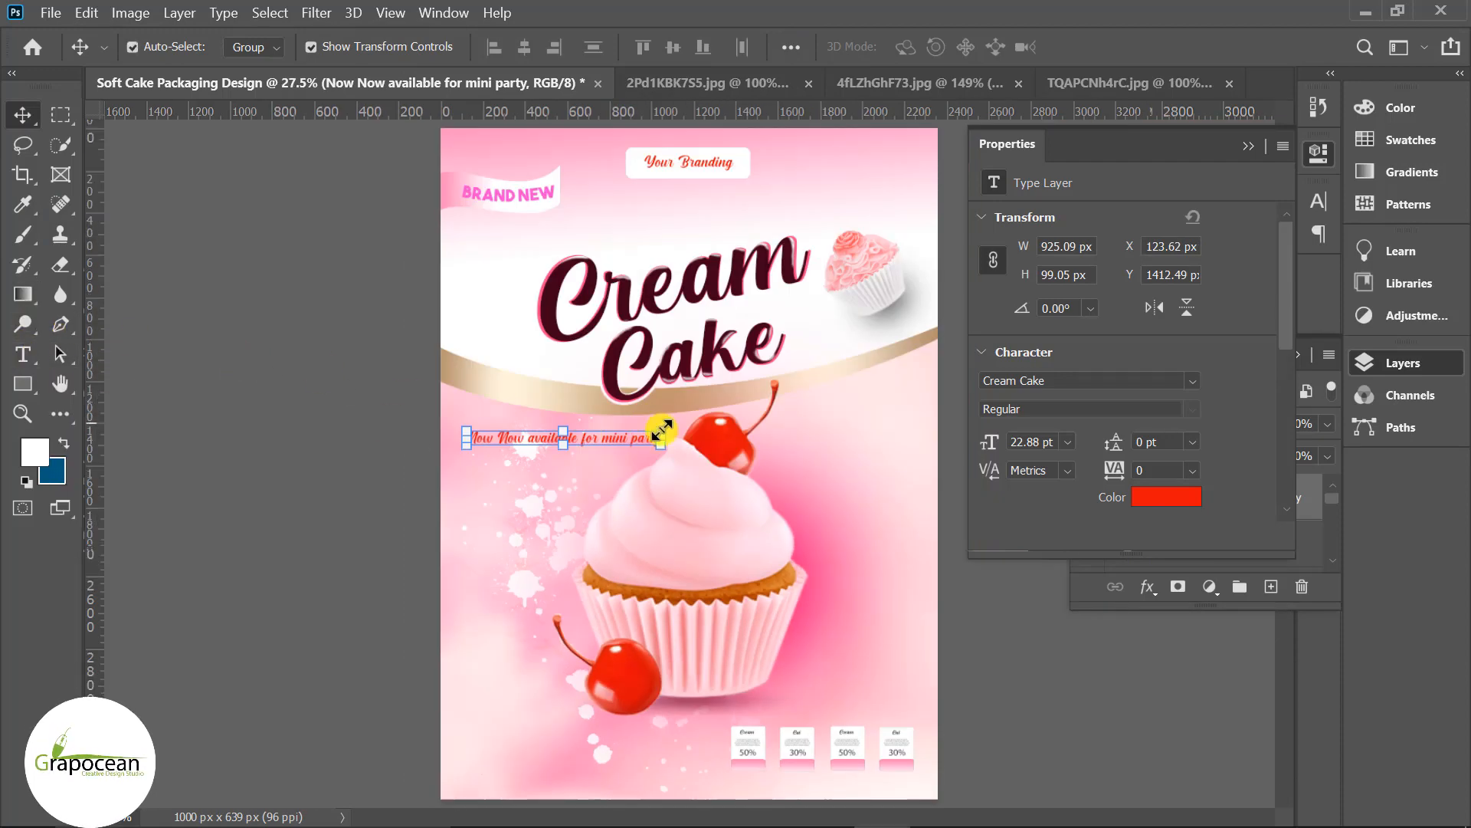
Delete the duplicate "Now" and break the text so that "mini party" stands on a second line.
click(23, 354)
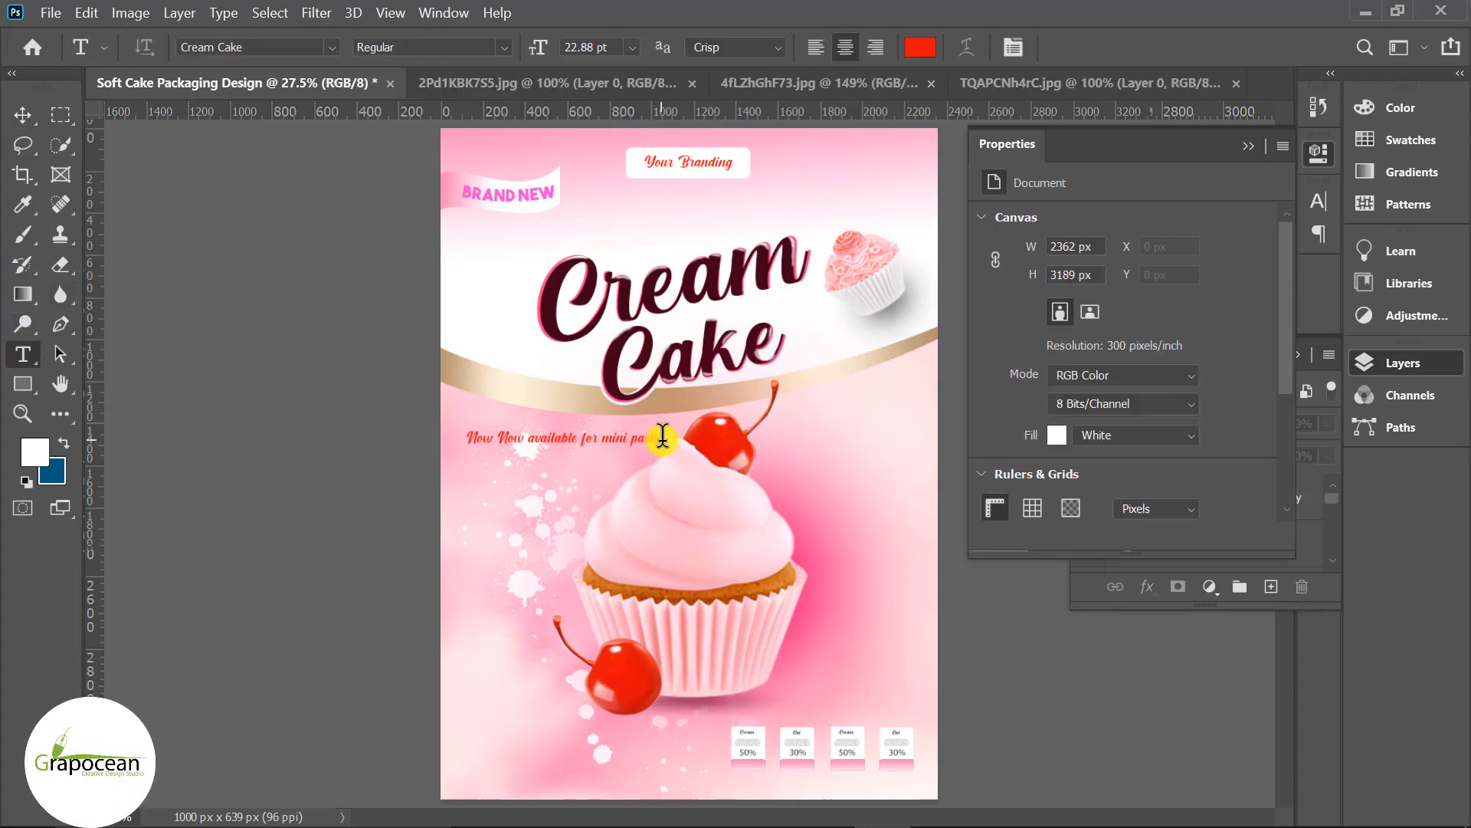
click(569, 437)
click(1062, 49)
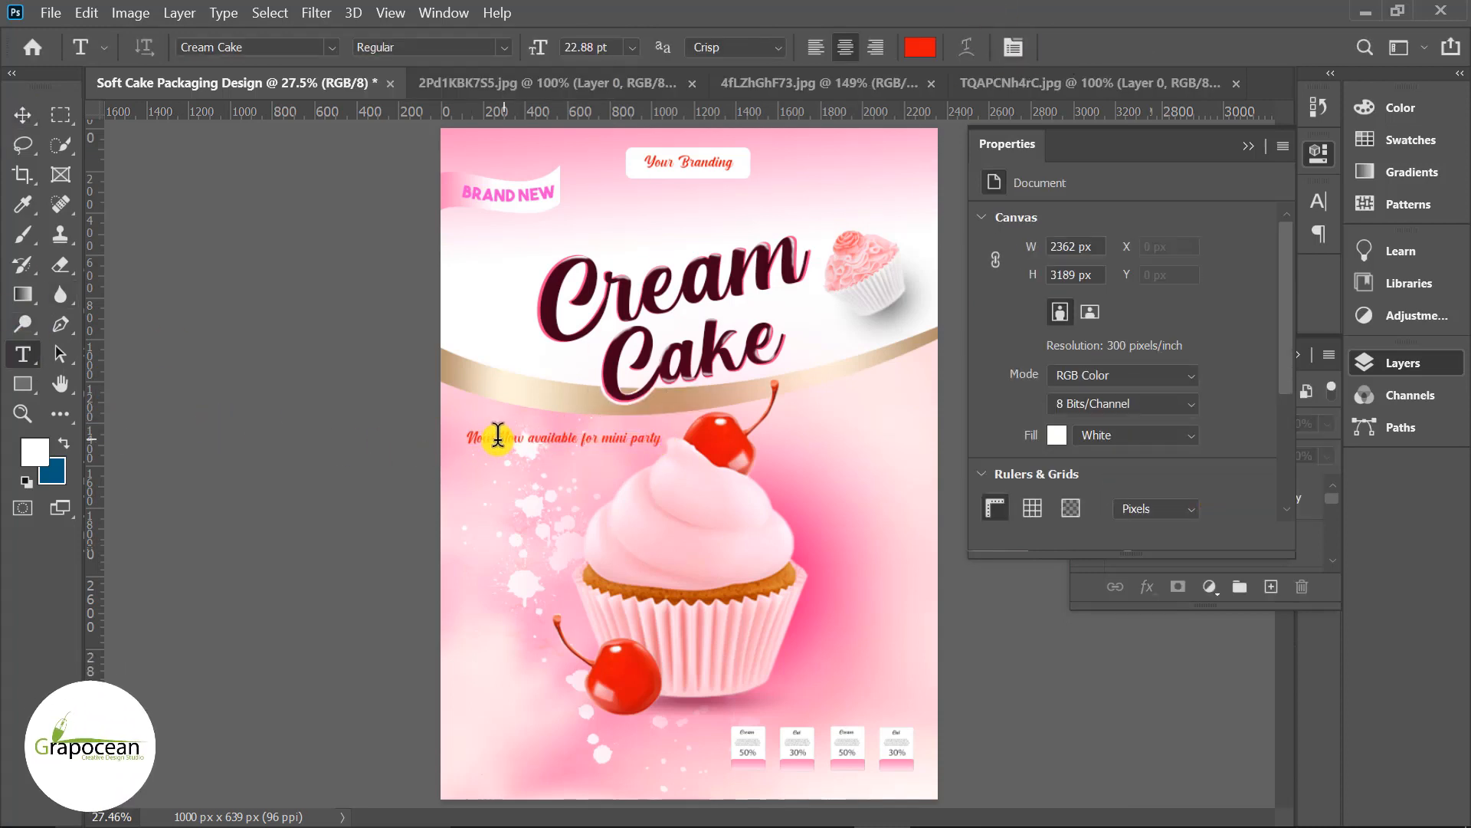
drag(498, 435, 416, 436)
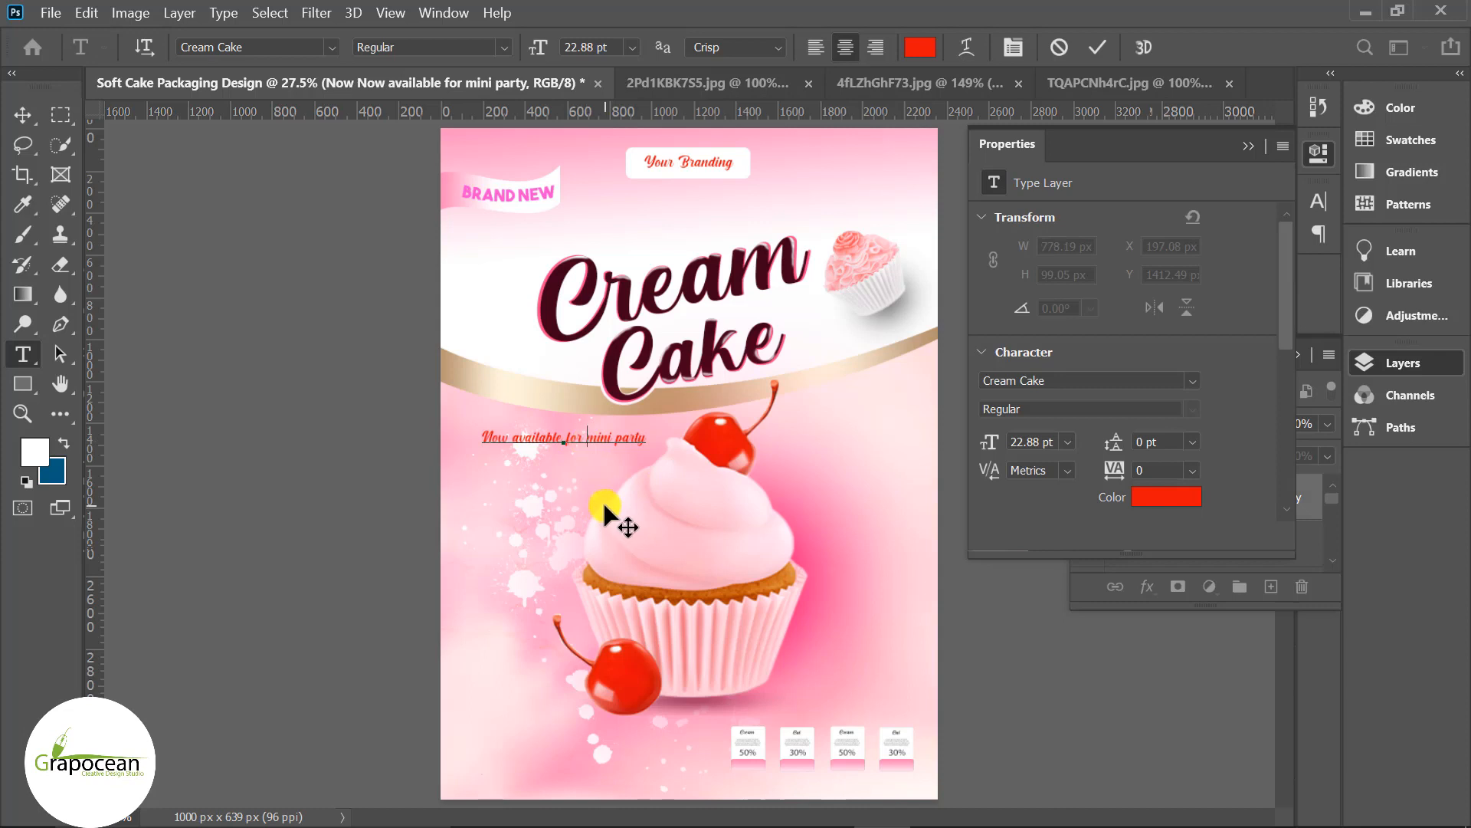
key(Return)
Set the leading of the two-line "Now available for mini party" text to 17.01 pt.
drag(612, 443, 454, 433)
click(1318, 153)
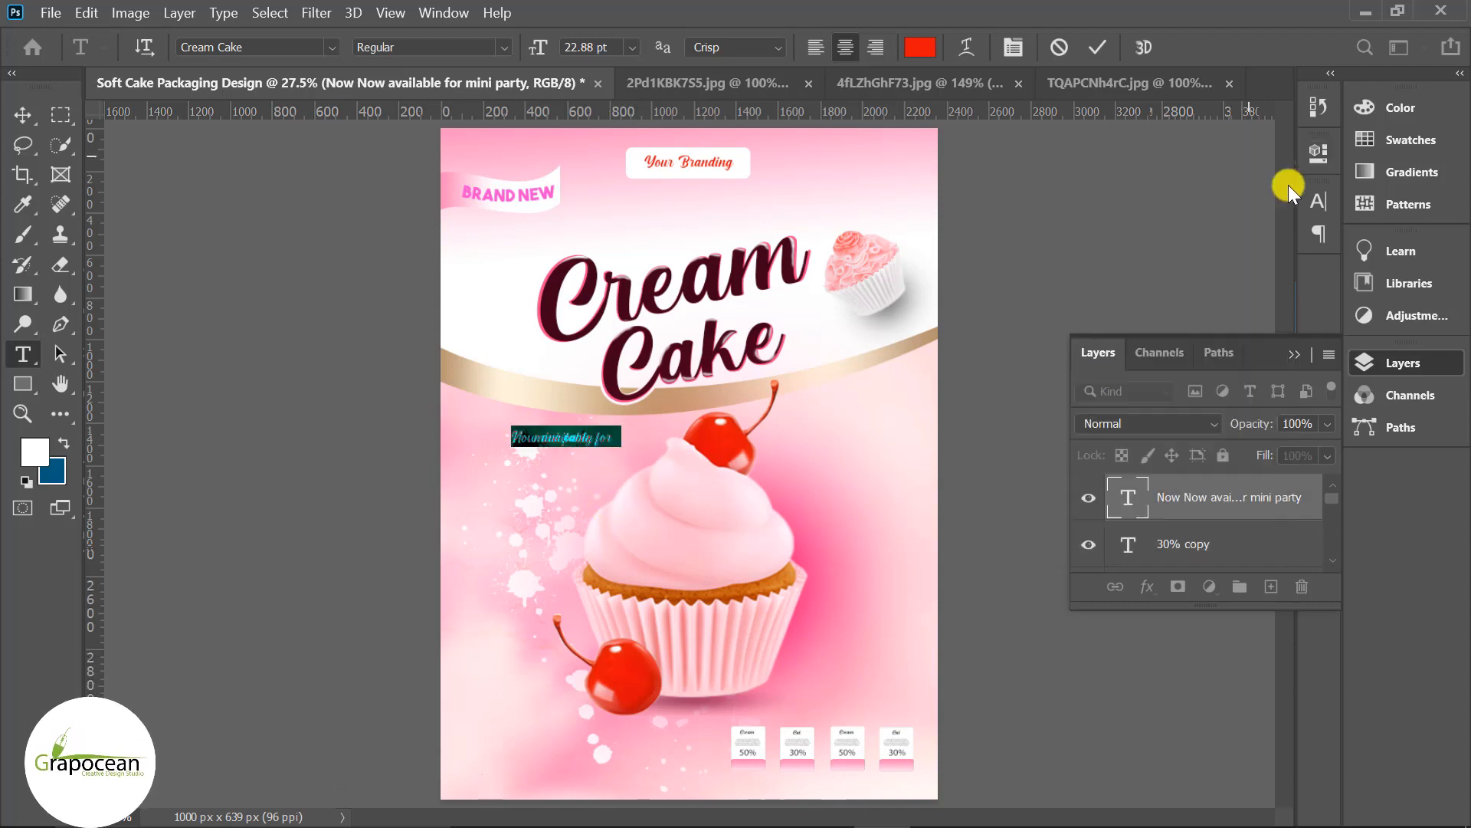
click(1319, 201)
drag(1196, 262, 1219, 269)
click(830, 344)
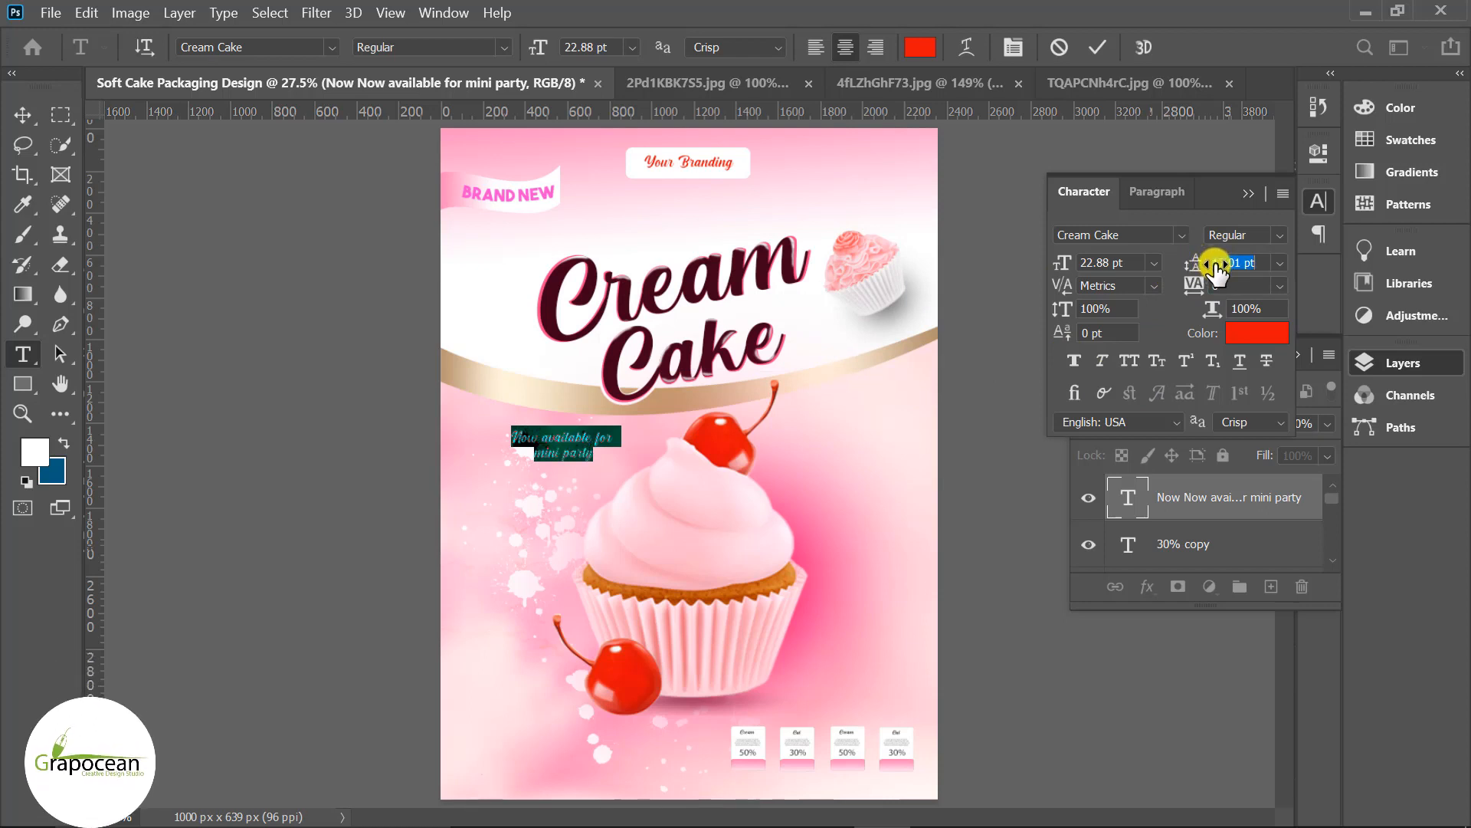
Change the colour of the whole "Now available for mini party" text to black and commit the edit.
click(920, 46)
click(571, 245)
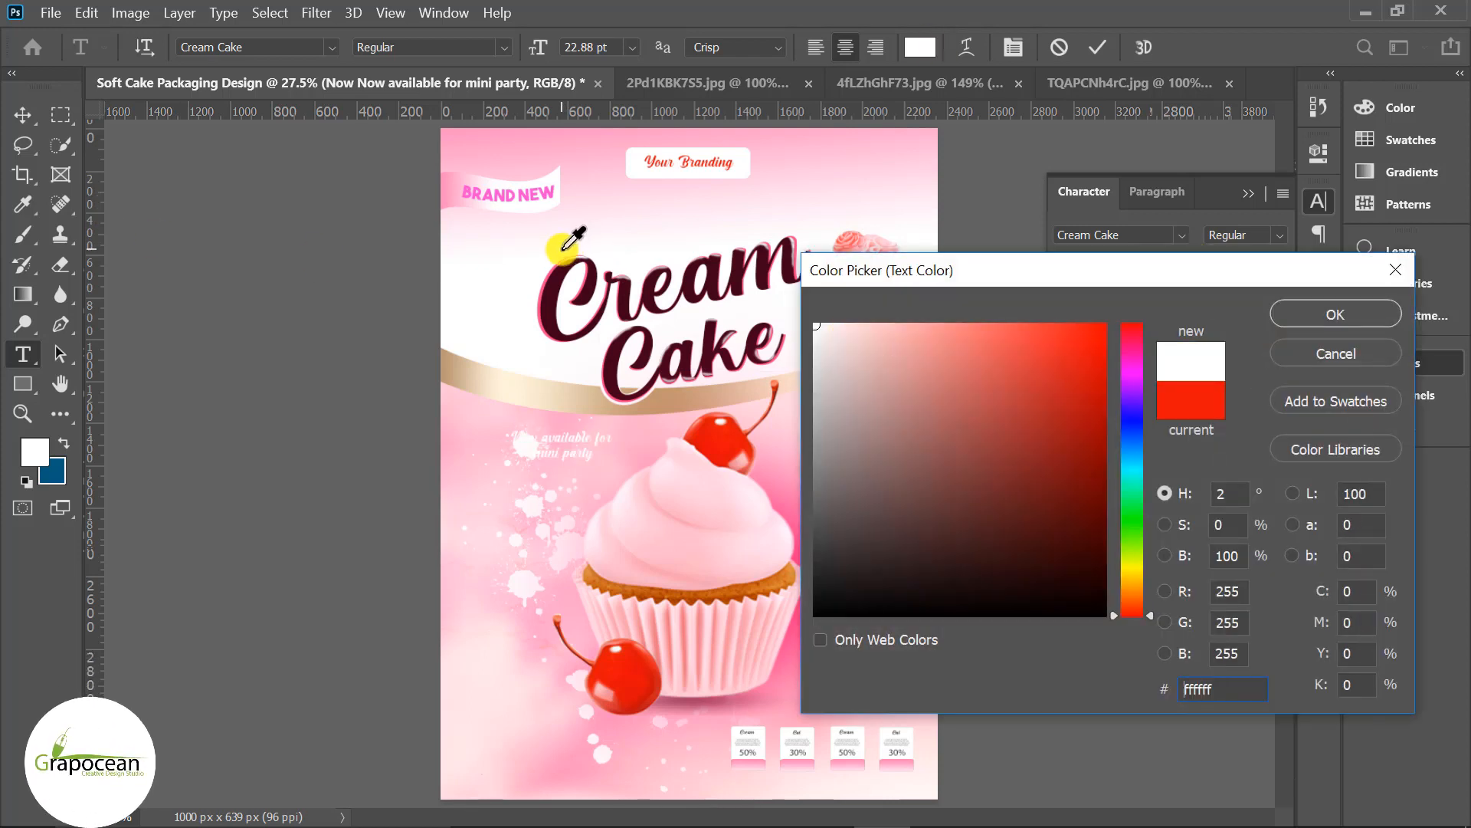
click(591, 674)
click(1349, 314)
click(22, 114)
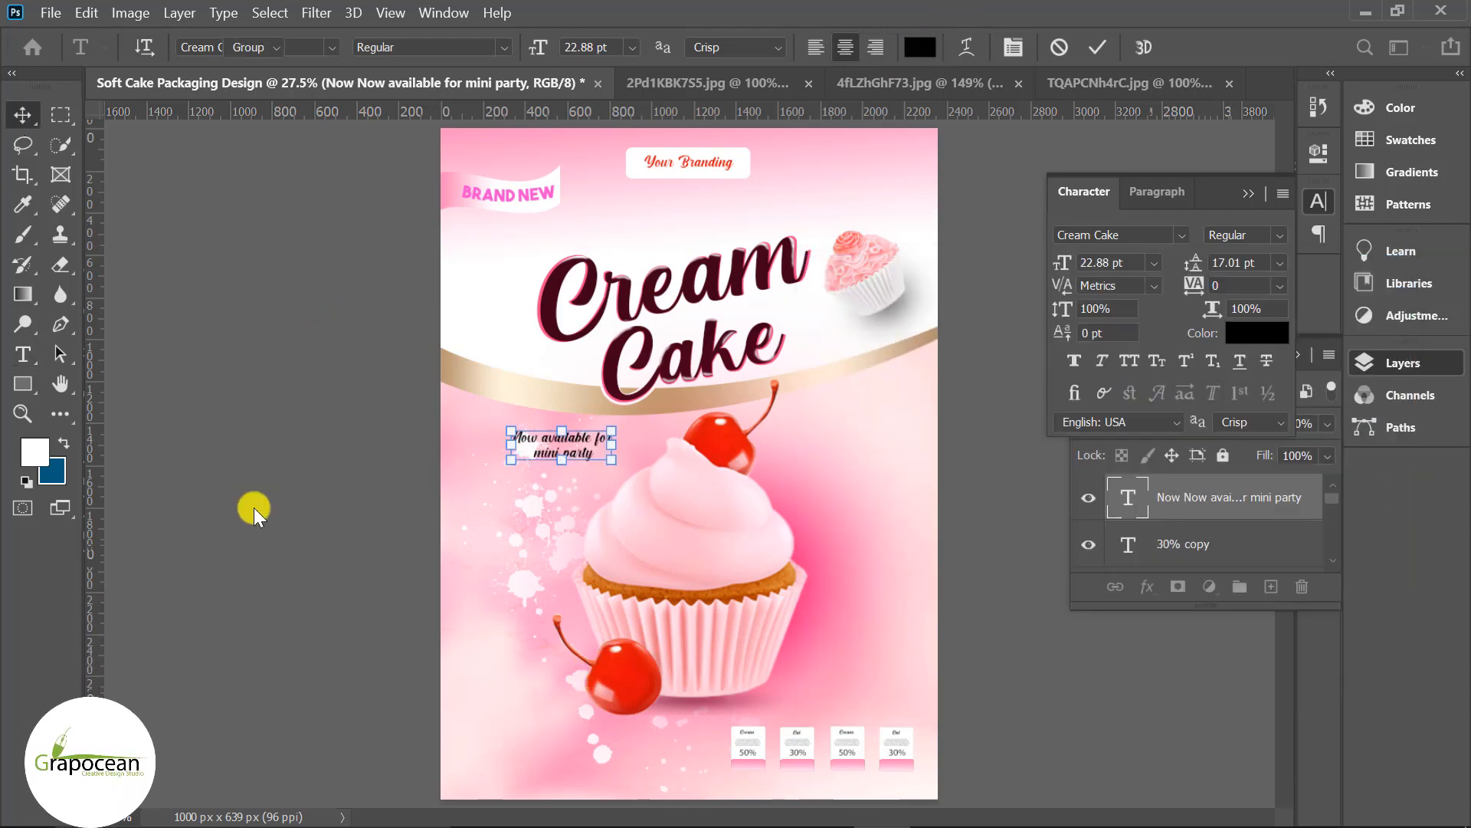
Move the "Now available for mini party" text to the lower-left corner of the packaging design.
drag(590, 455, 539, 752)
alt+scroll(563, 670, up, 2)
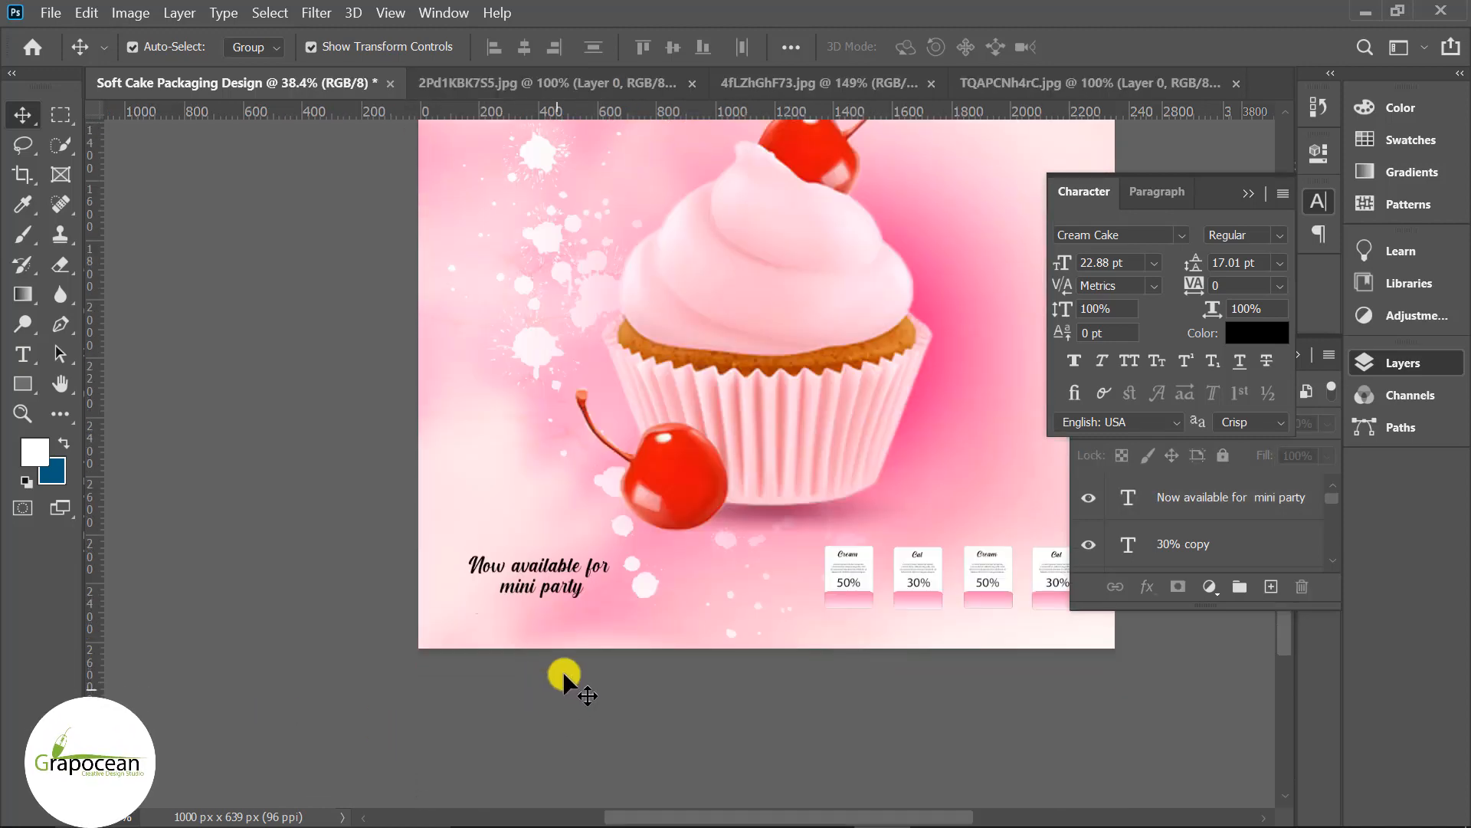
scroll(551, 575, up, 1)
Draw a rectangle about 1063 × 273 px over the mini party text, extending past the canvas's left edge.
click(552, 563)
click(44, 382)
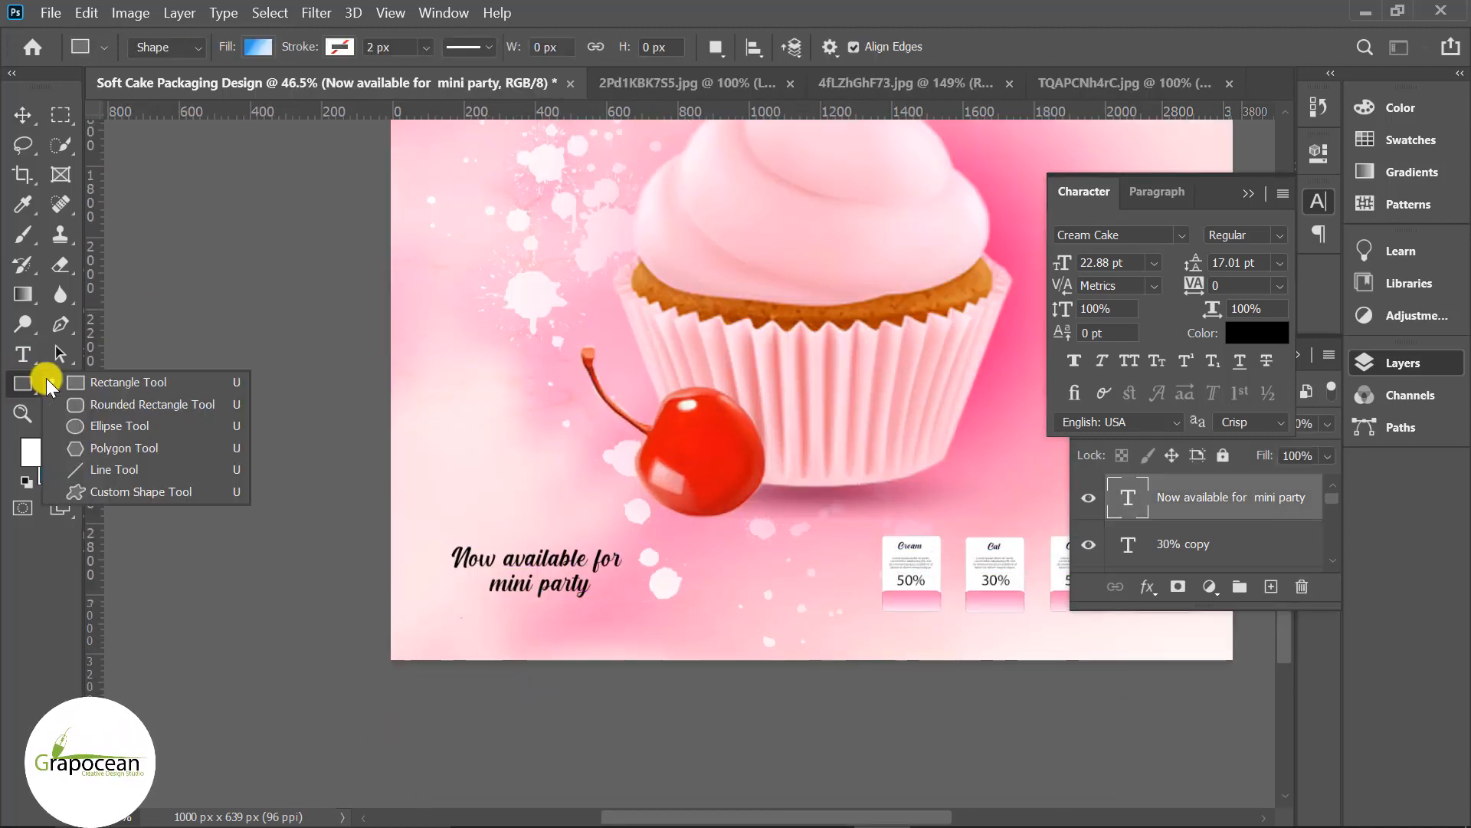
click(75, 381)
mouse_move(308, 507)
mouse_down()
mouse_move(559, 595)
mouse_move(770, 611)
mouse_move(688, 604)
mouse_up()
Fill the rectangle with the pink-to-white gradient and reverse it so the pink lies at the right end.
click(257, 47)
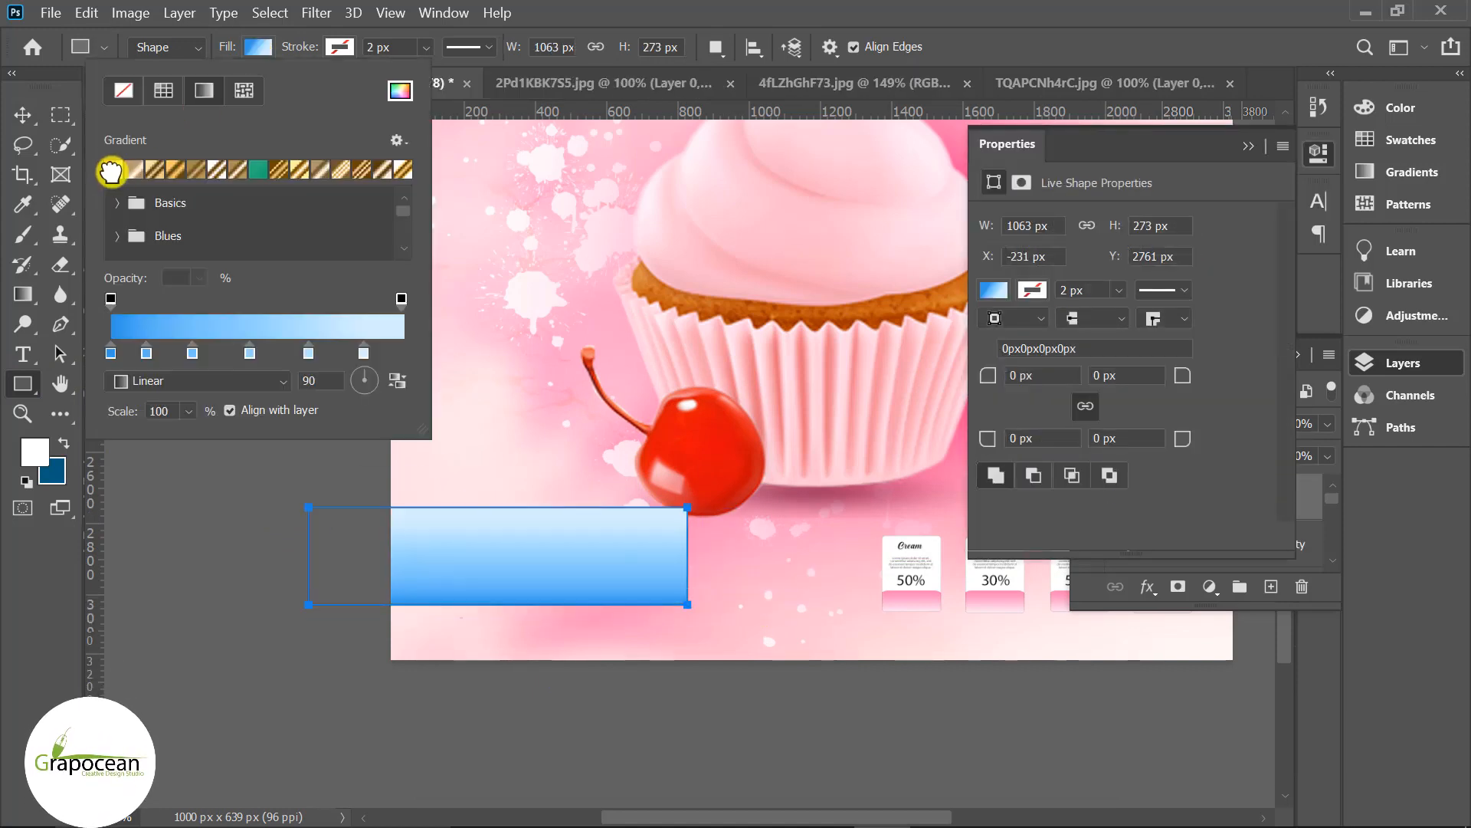
click(111, 170)
click(404, 380)
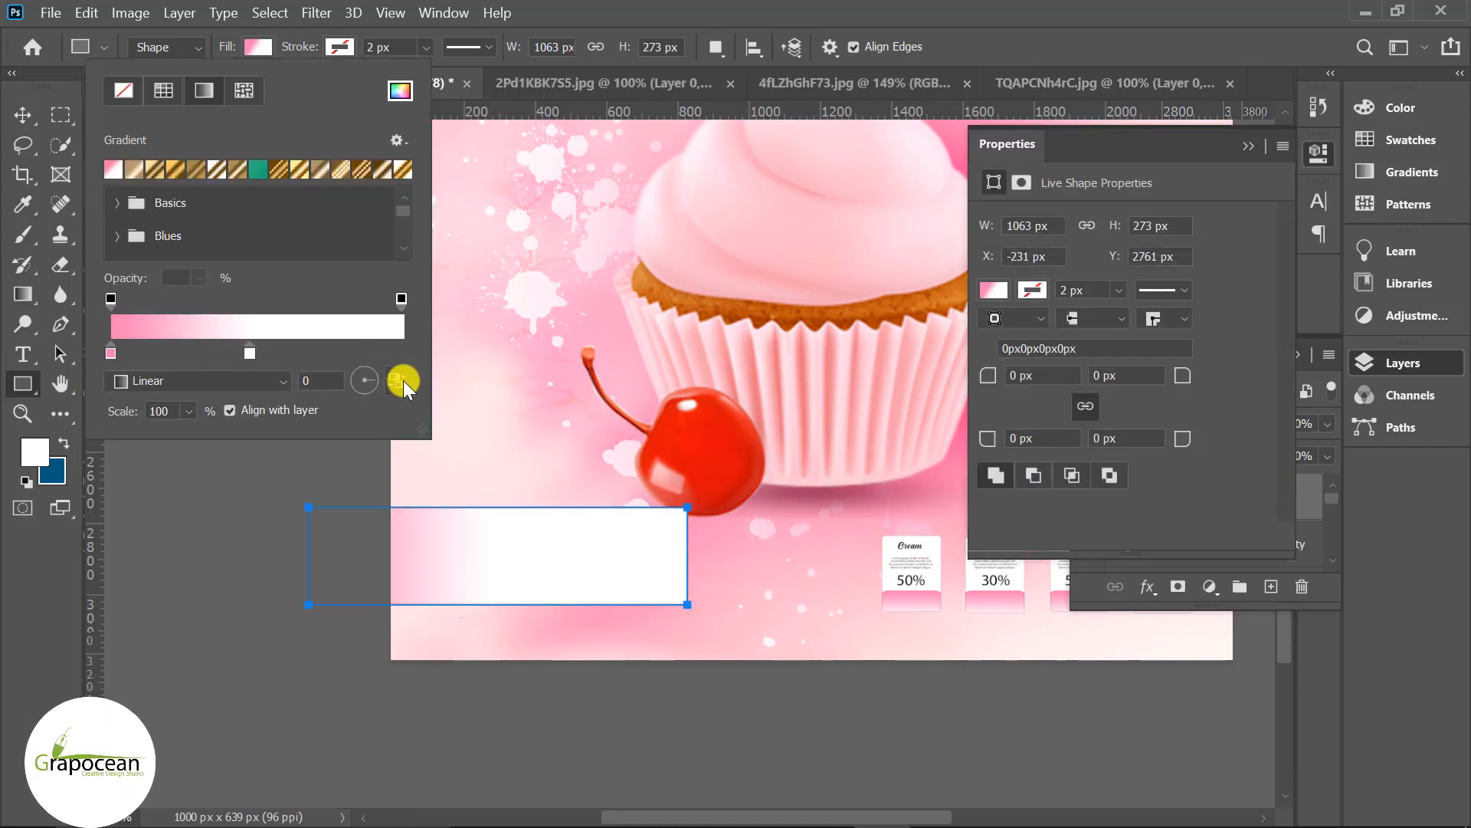
click(395, 381)
click(178, 625)
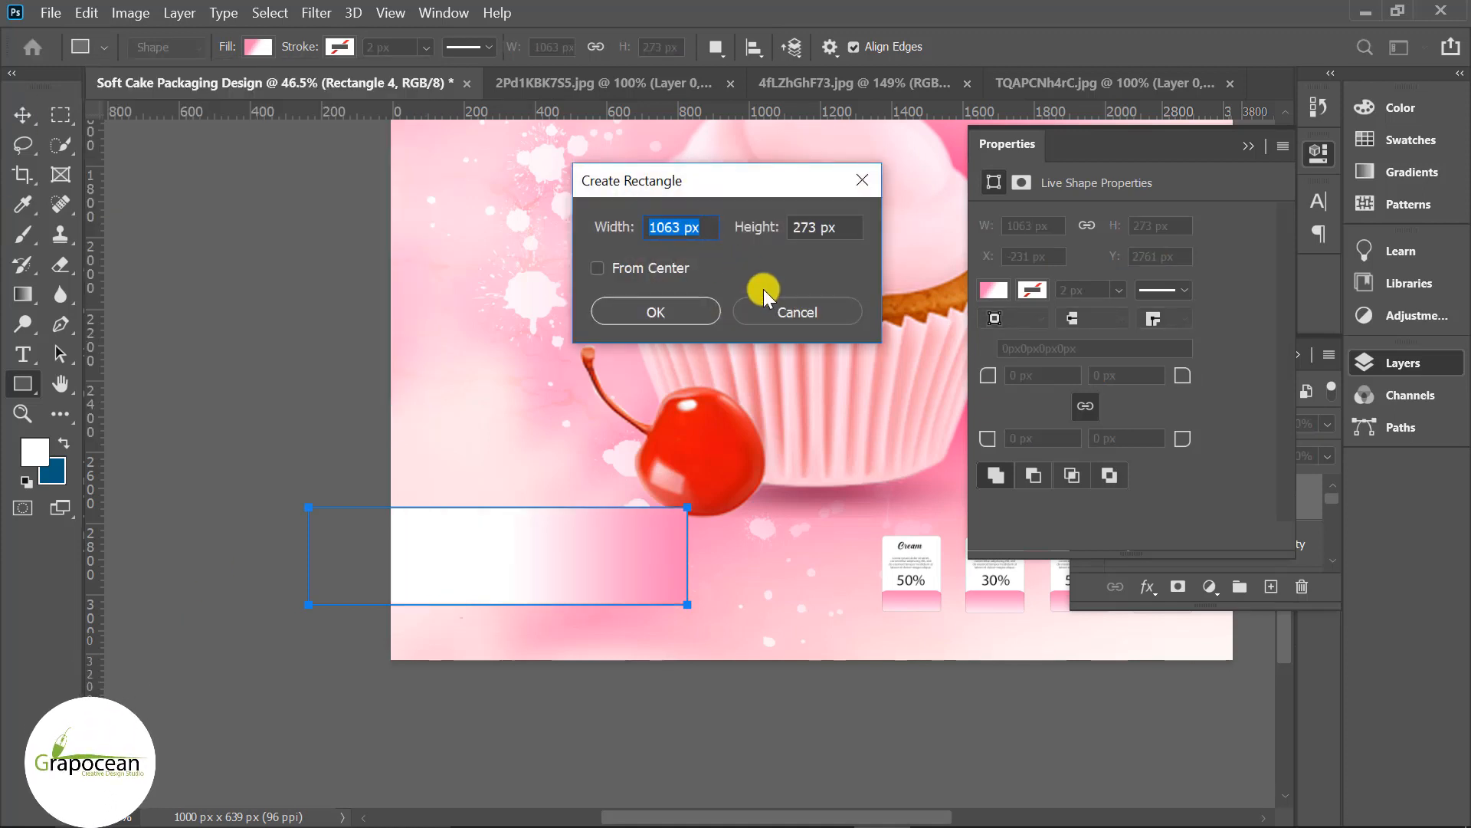
click(765, 302)
Move the gradient rectangle slightly down to Y 2804 px and round its corners to 26 px.
click(16, 115)
drag(633, 558, 622, 581)
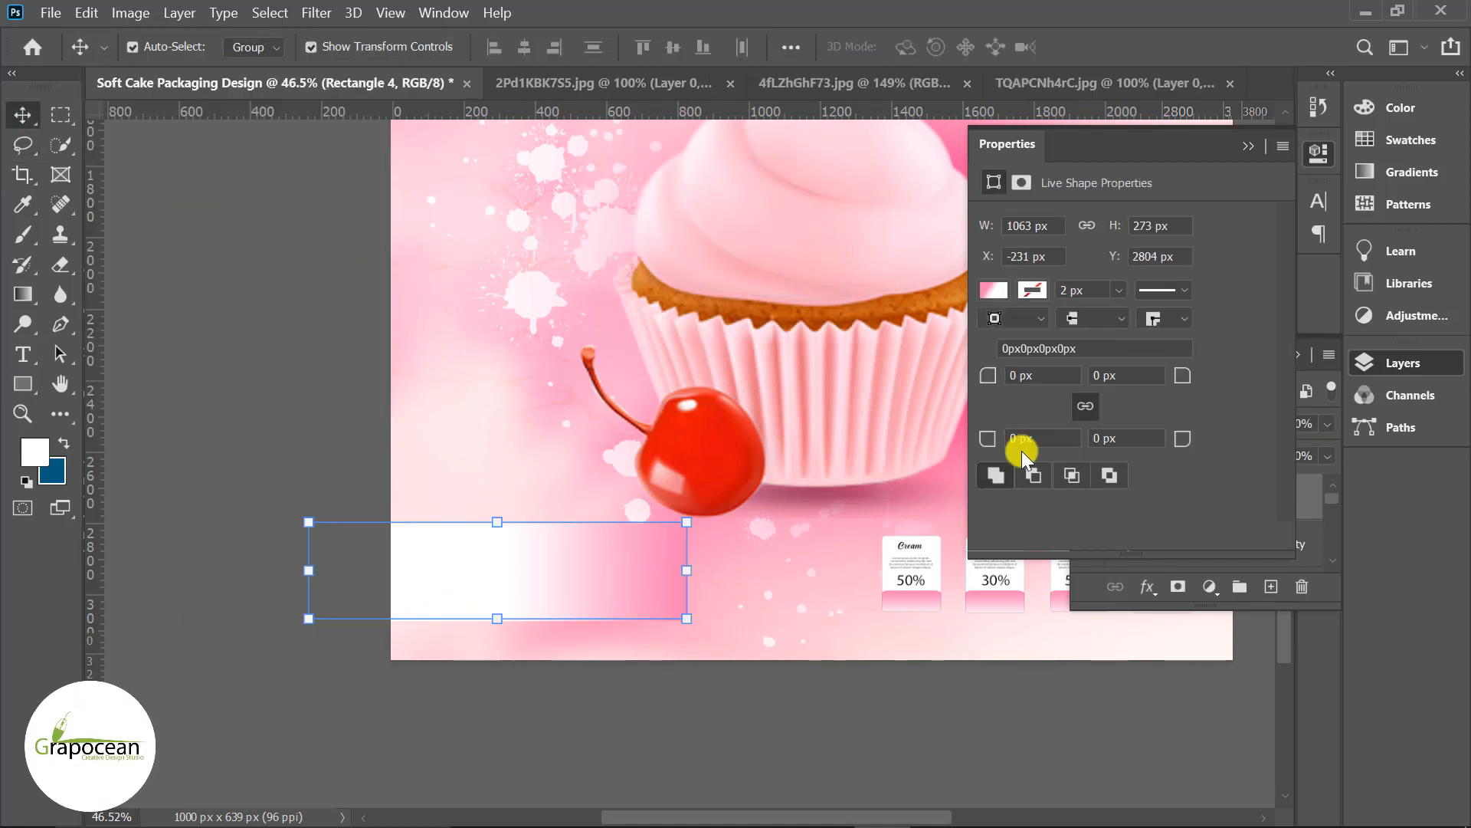
click(1018, 440)
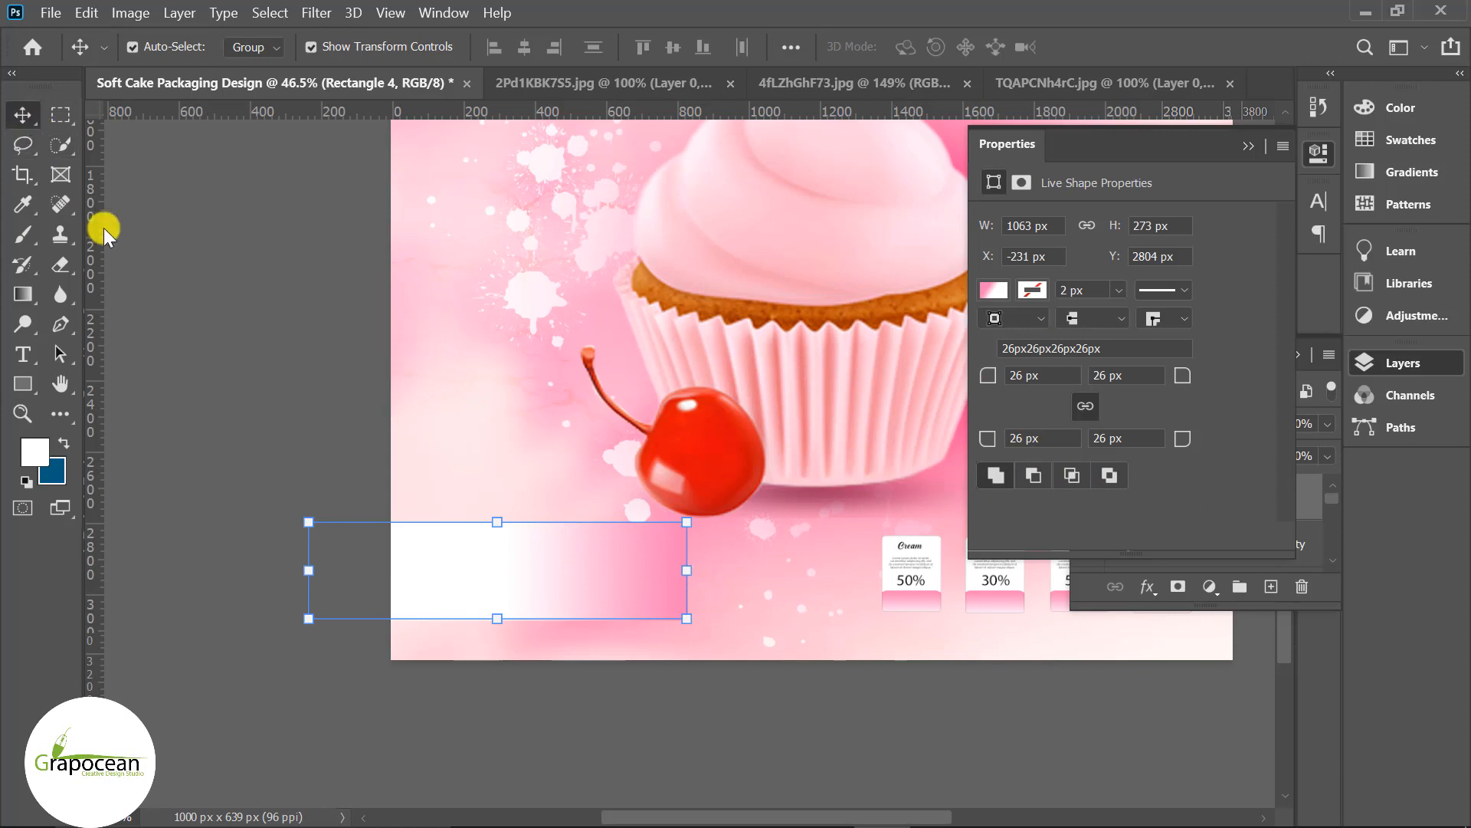
Send the gradient rectangle behind the "Now available for mini party" text and deselect it.
click(606, 662)
click(569, 564)
key(ctrl+[)
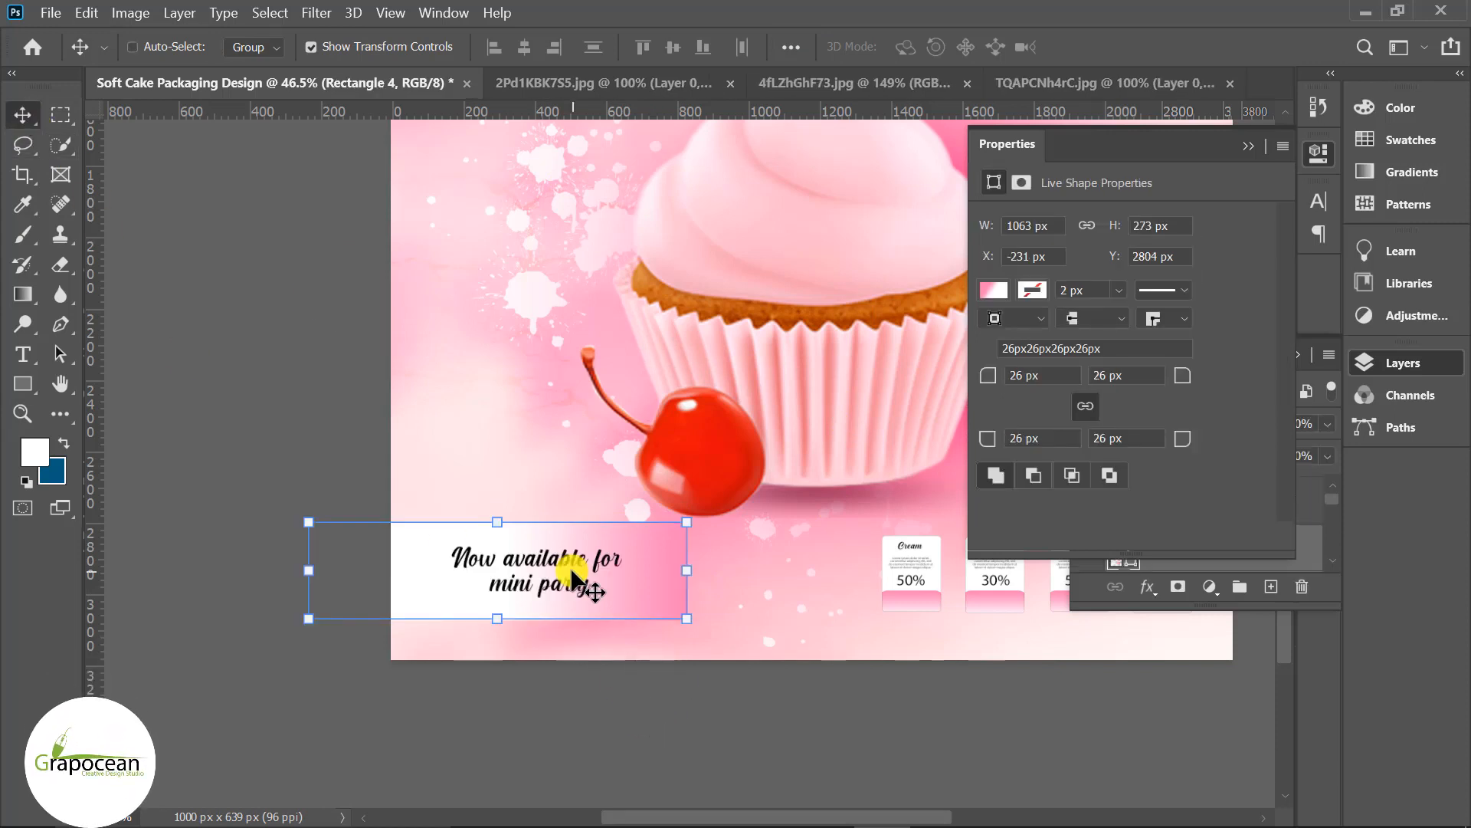
click(670, 675)
Set the "mini party" line in The Bold Font at 18.88 pt and commit the edit.
click(23, 354)
scroll(565, 605, up, 5)
drag(575, 582, 270, 598)
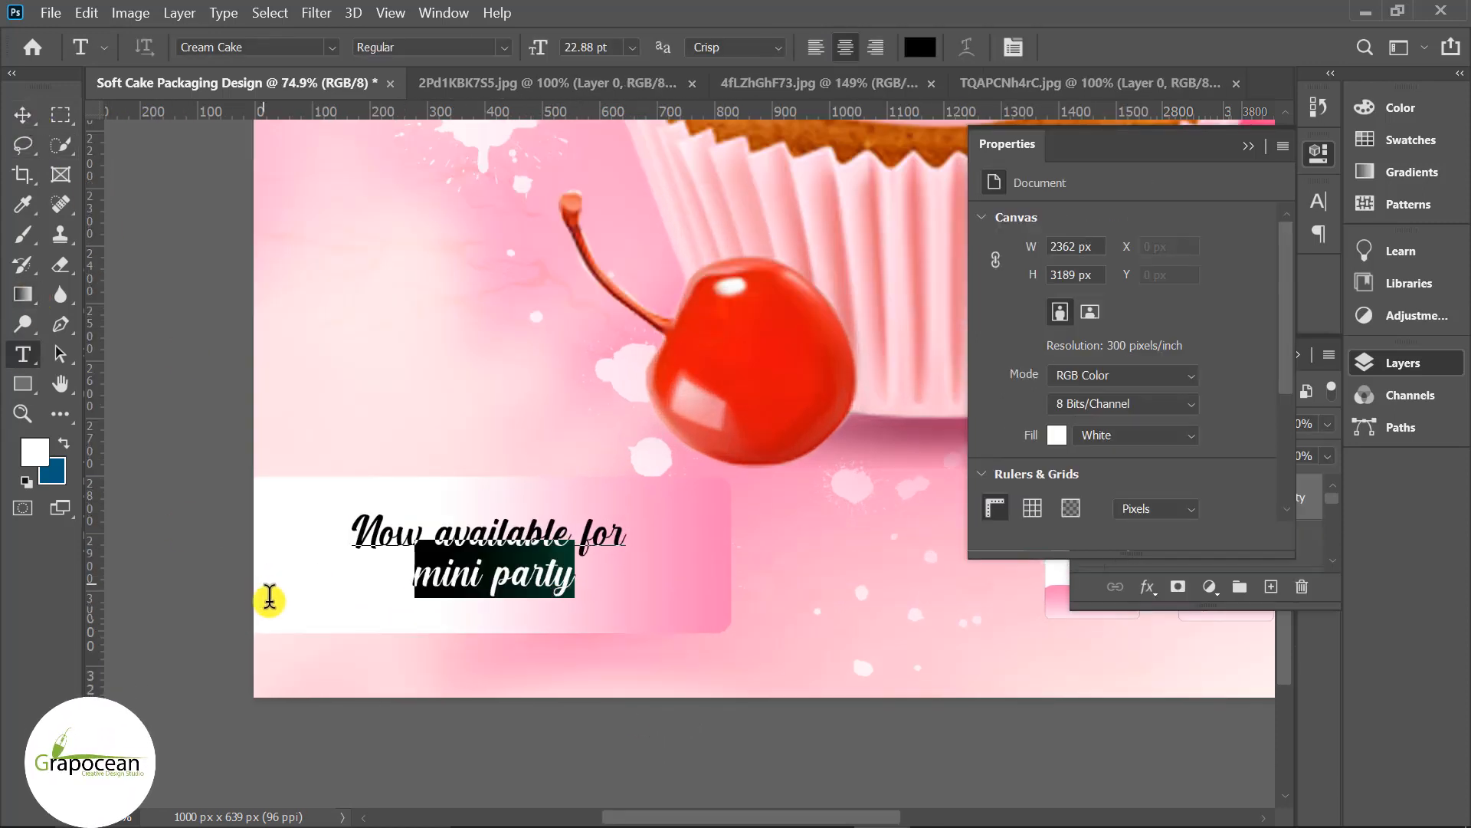
click(329, 48)
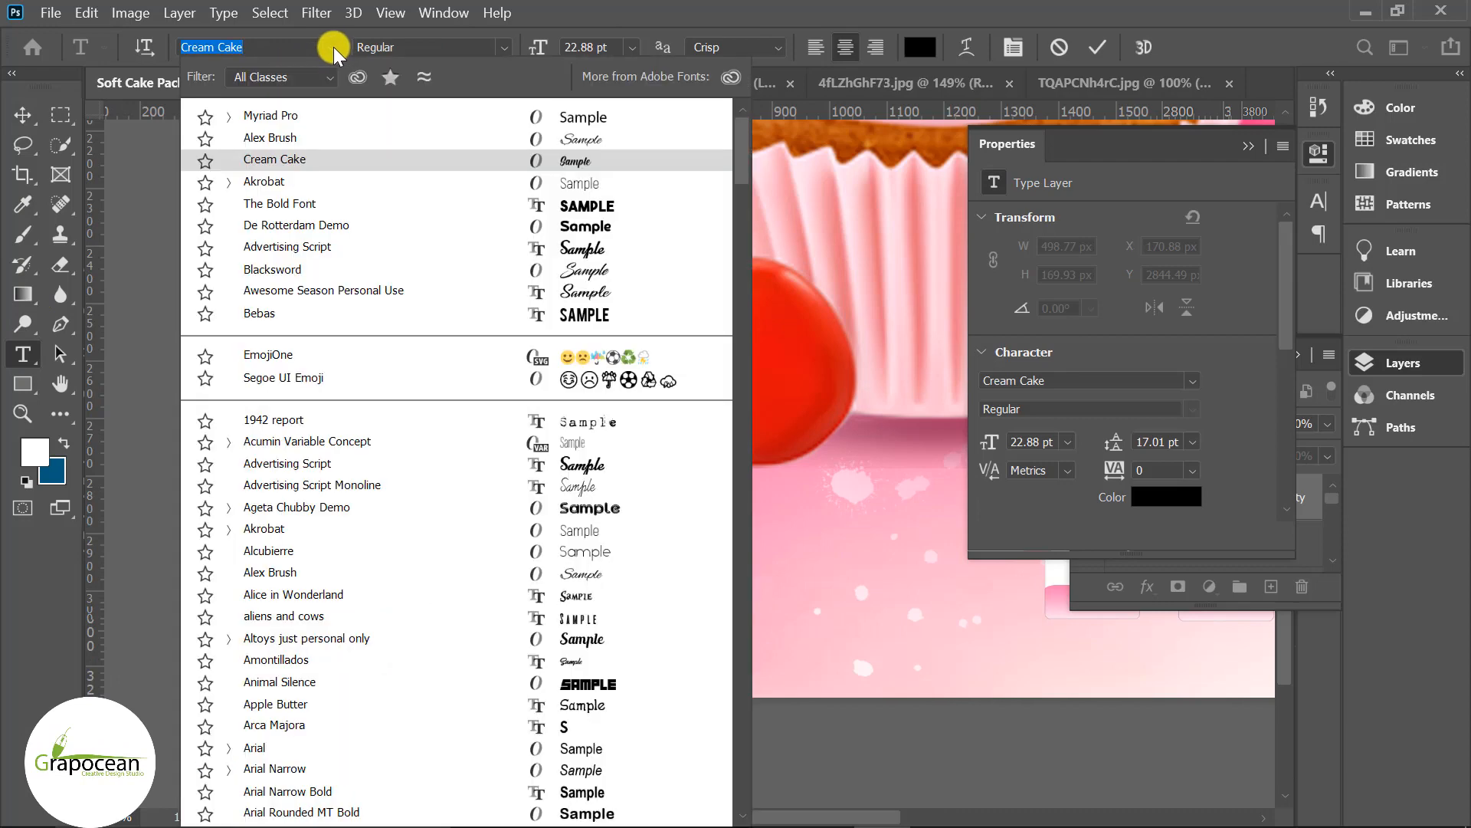
click(362, 204)
drag(541, 46, 534, 48)
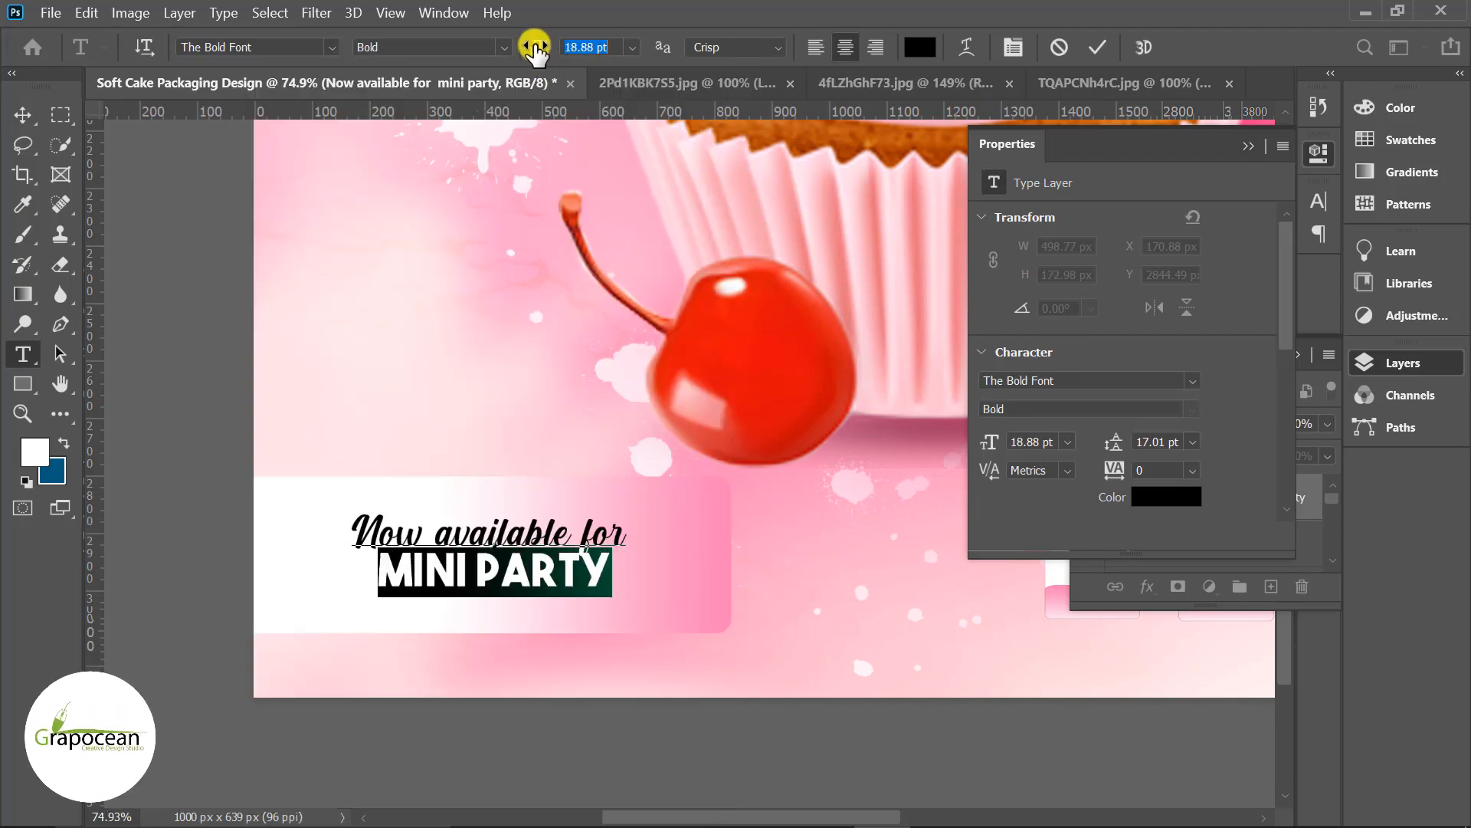
click(137, 310)
Change the colour of the "Now available for" line to red.
click(22, 354)
drag(625, 531, 352, 530)
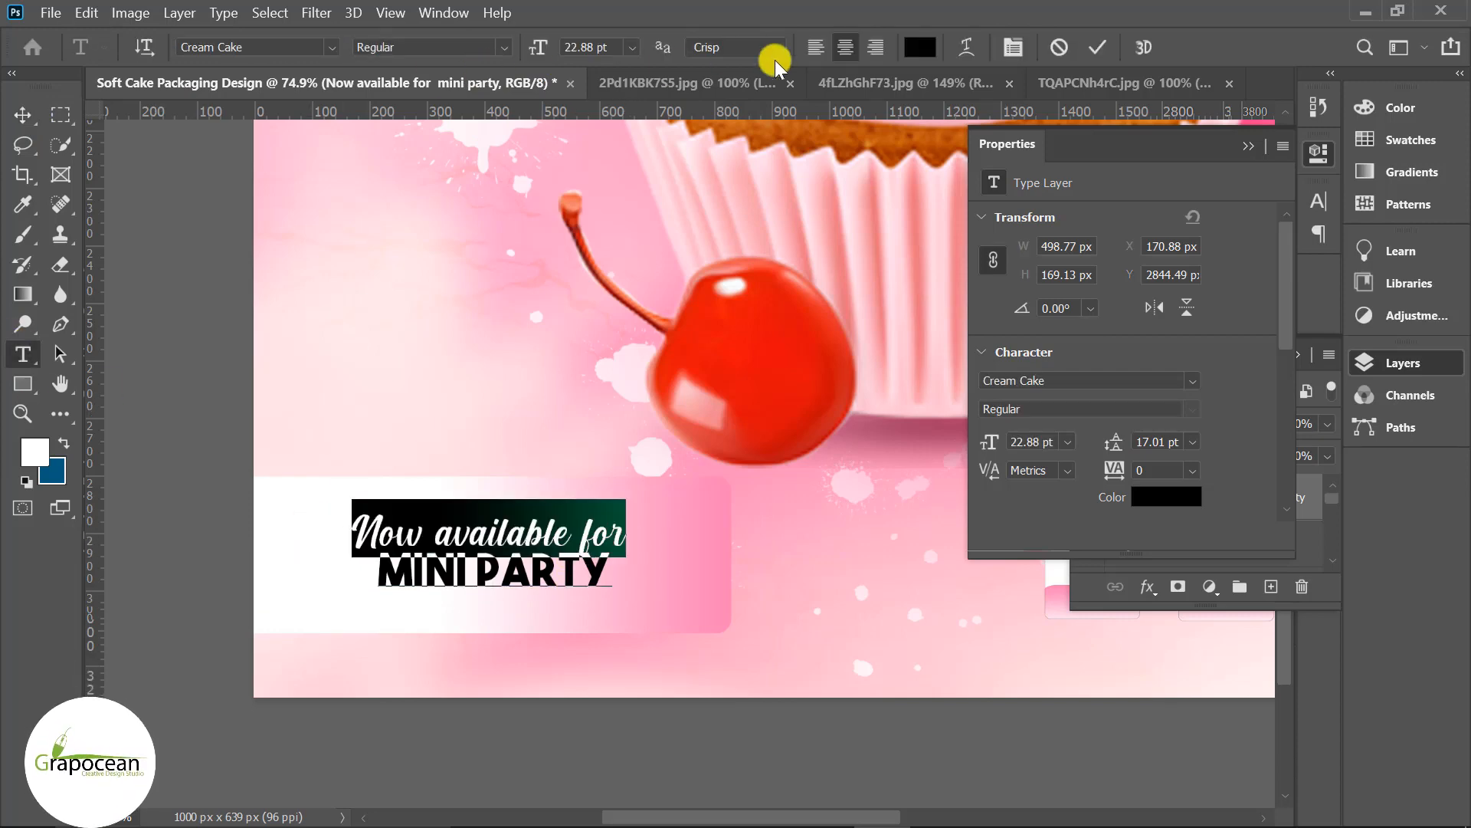
click(919, 48)
click(768, 340)
click(1335, 314)
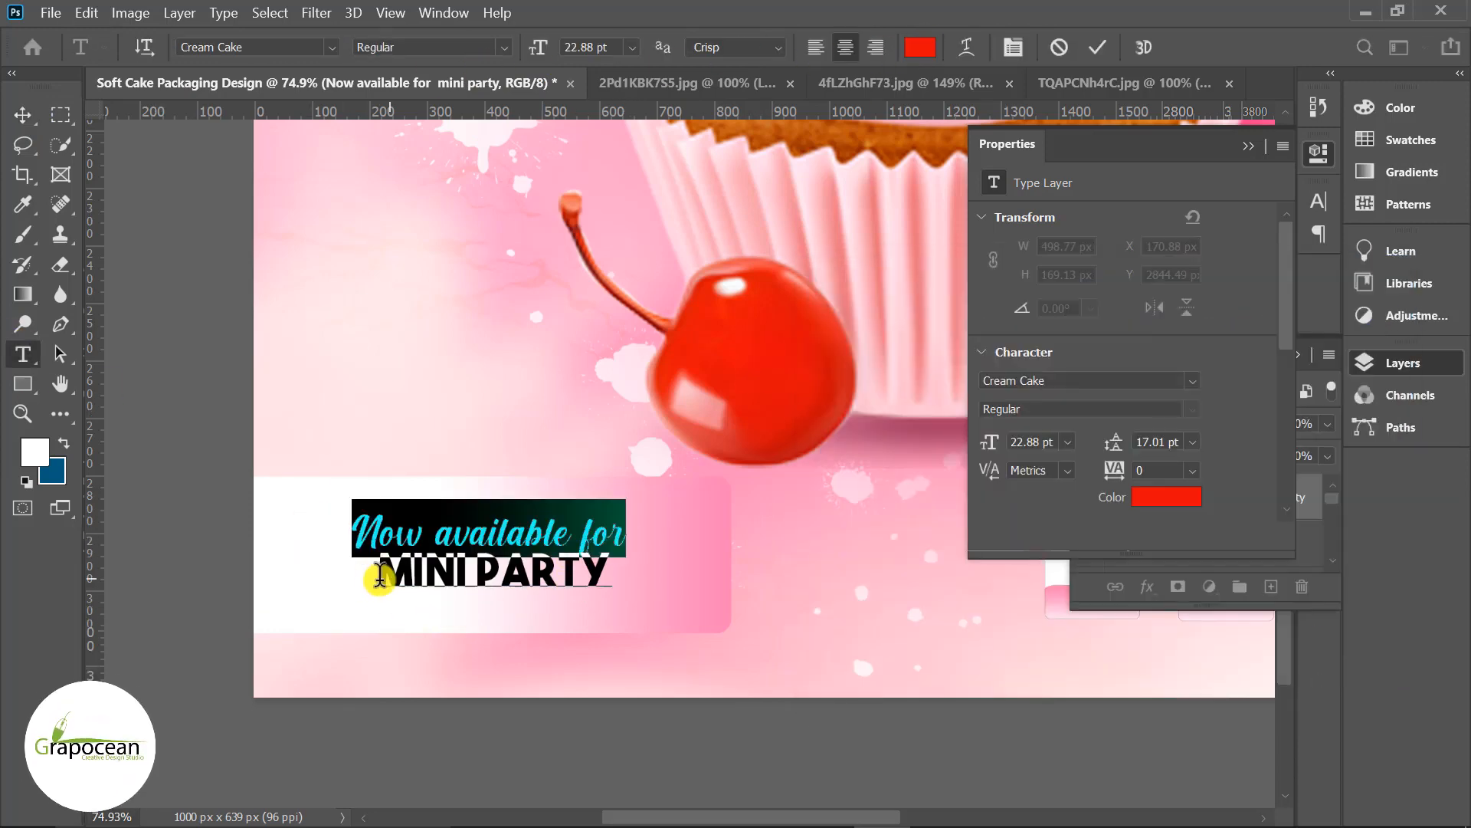